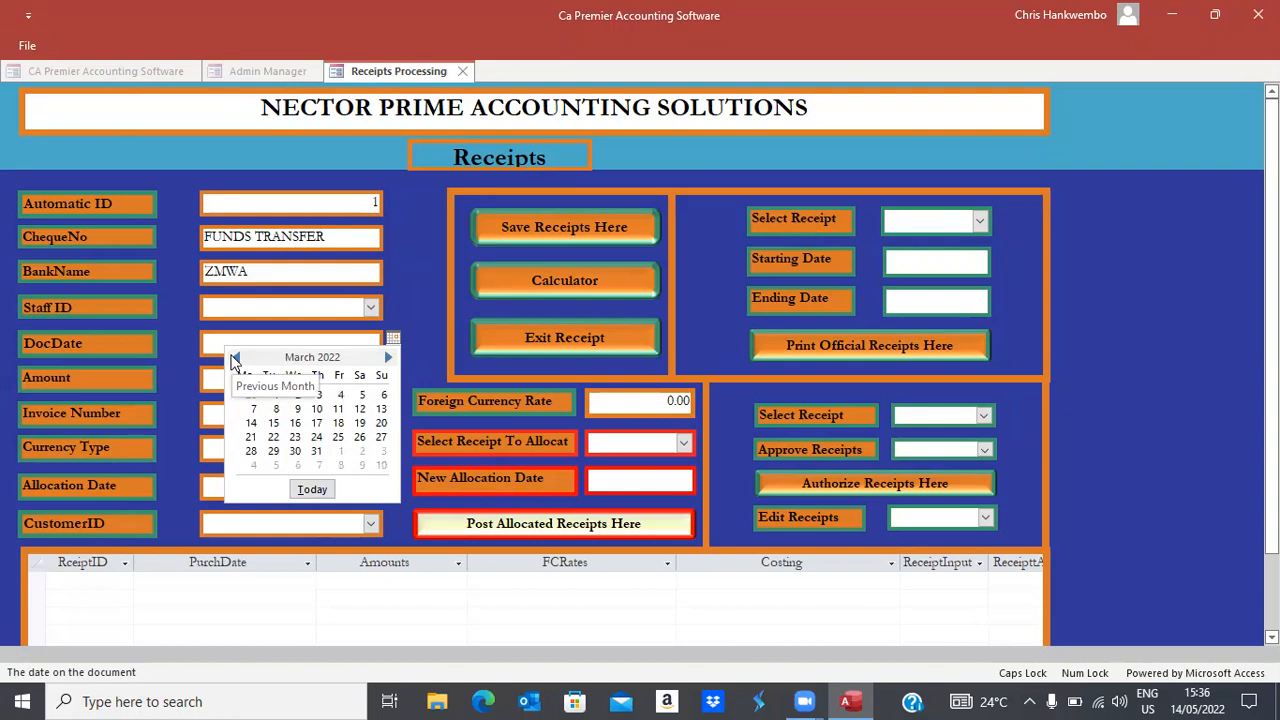
# Enter a receipt dated 01/02/2022 for 2000 at rate 1, invoice NA, currency ZMW
pyautogui.click(235, 358)
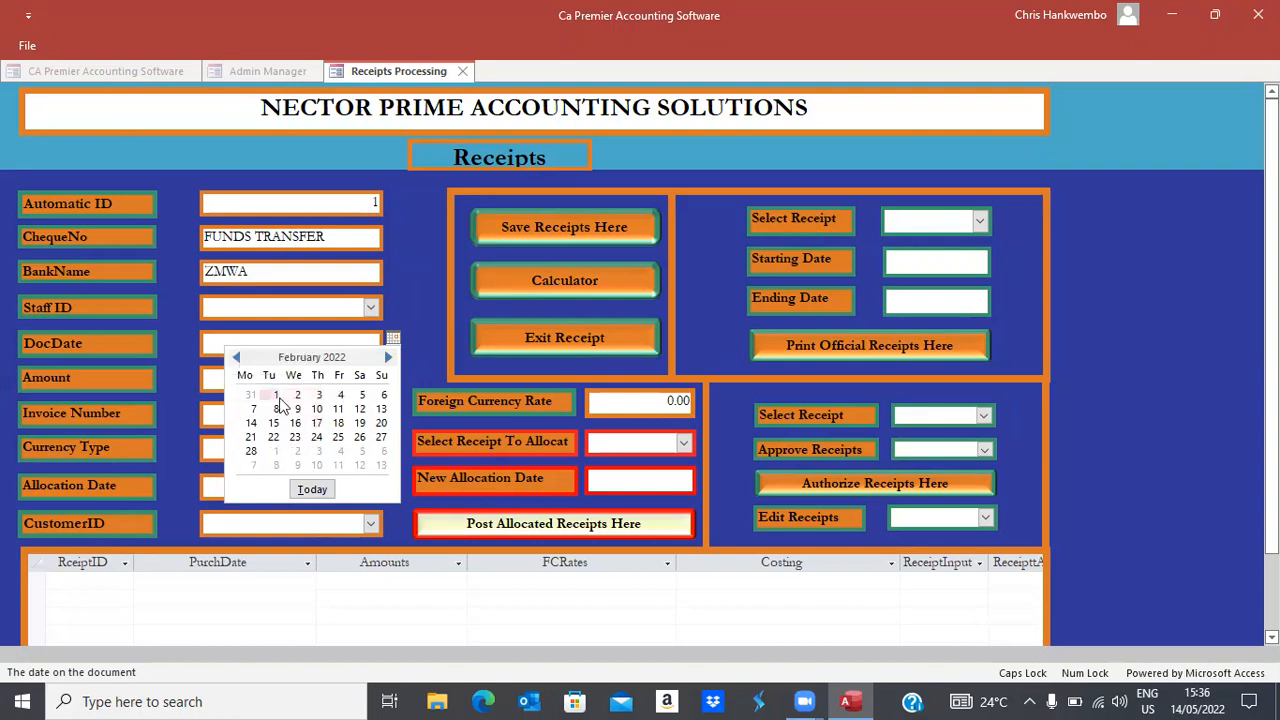
pyautogui.click(277, 397)
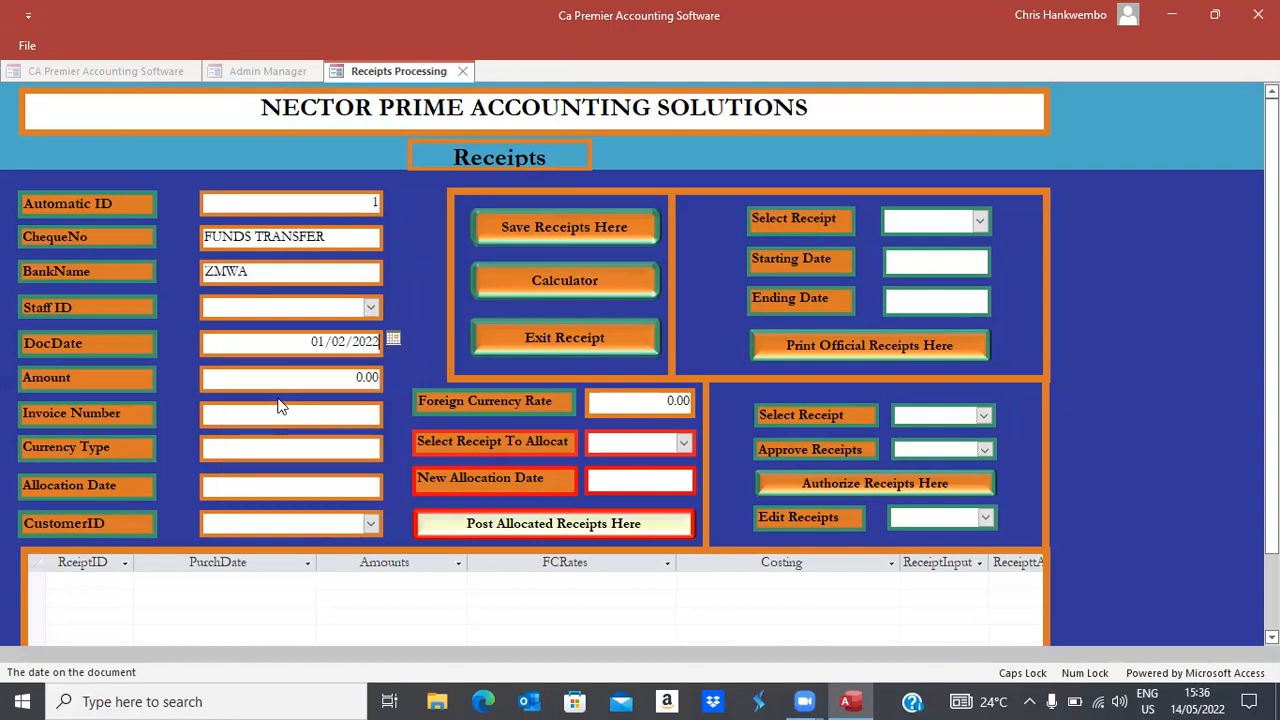
pyautogui.press('Tab')
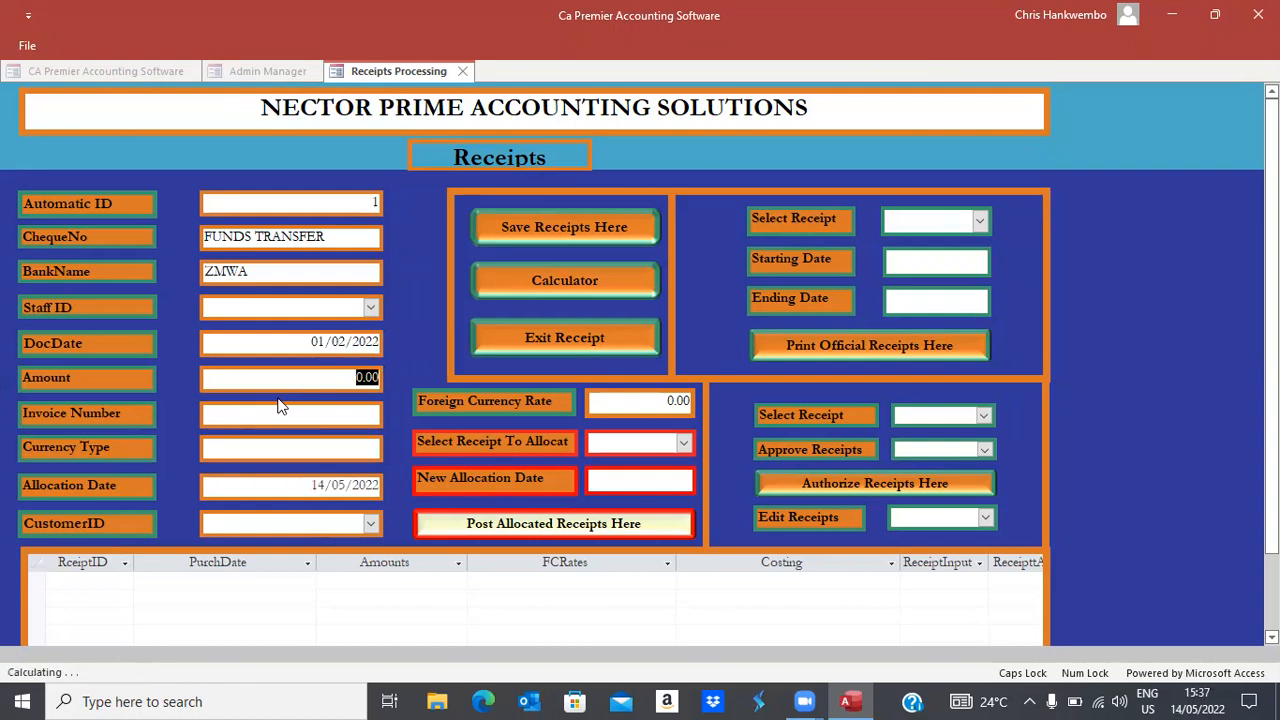
pyautogui.write('2000')
pyautogui.press('Tab')
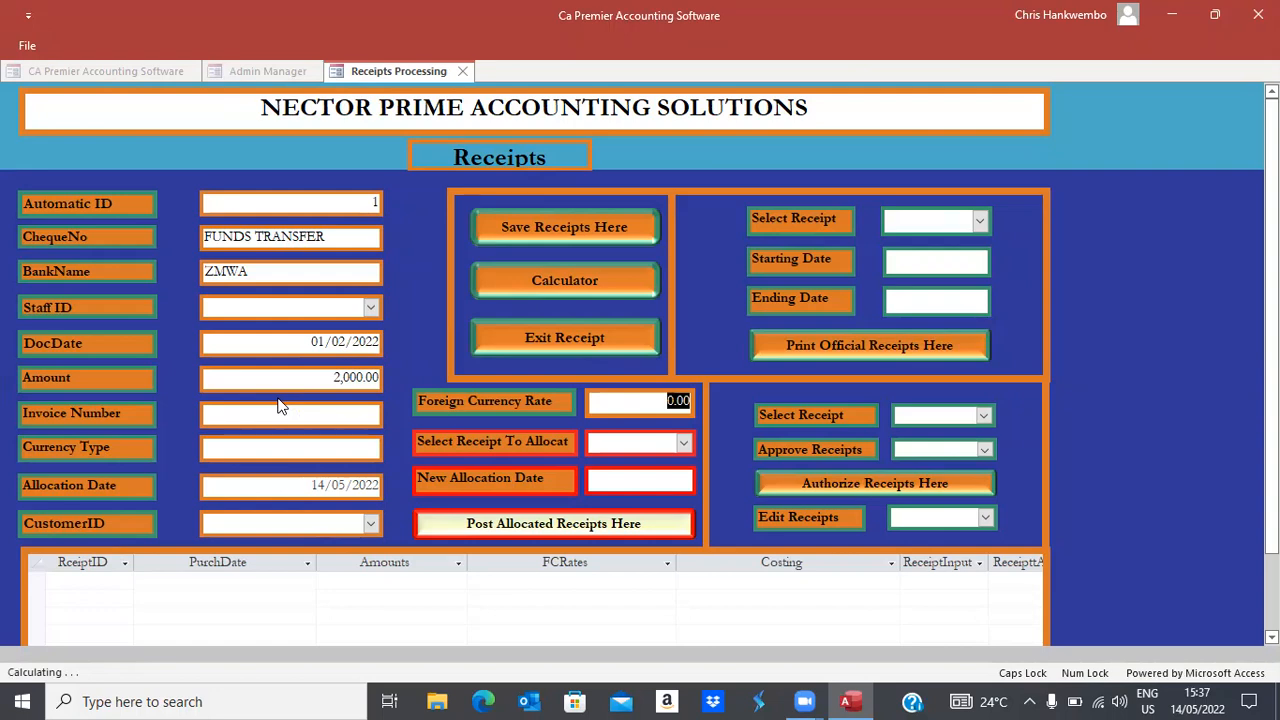
pyautogui.write('1')
pyautogui.click(281, 405)
pyautogui.write('NA')
pyautogui.press('Tab')
pyautogui.write('ZMW')
pyautogui.press('Tab')
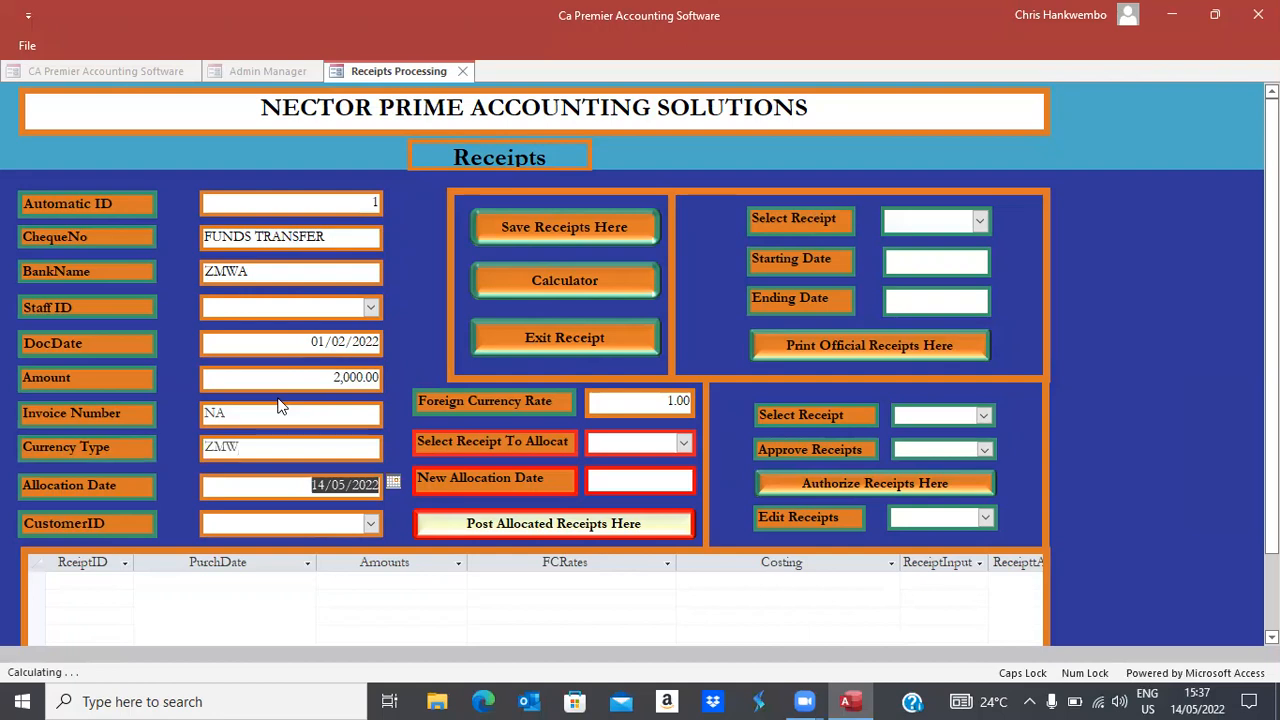
# Set the allocation date to 01/02/2022 and choose customer TESTING
pyautogui.click(393, 484)
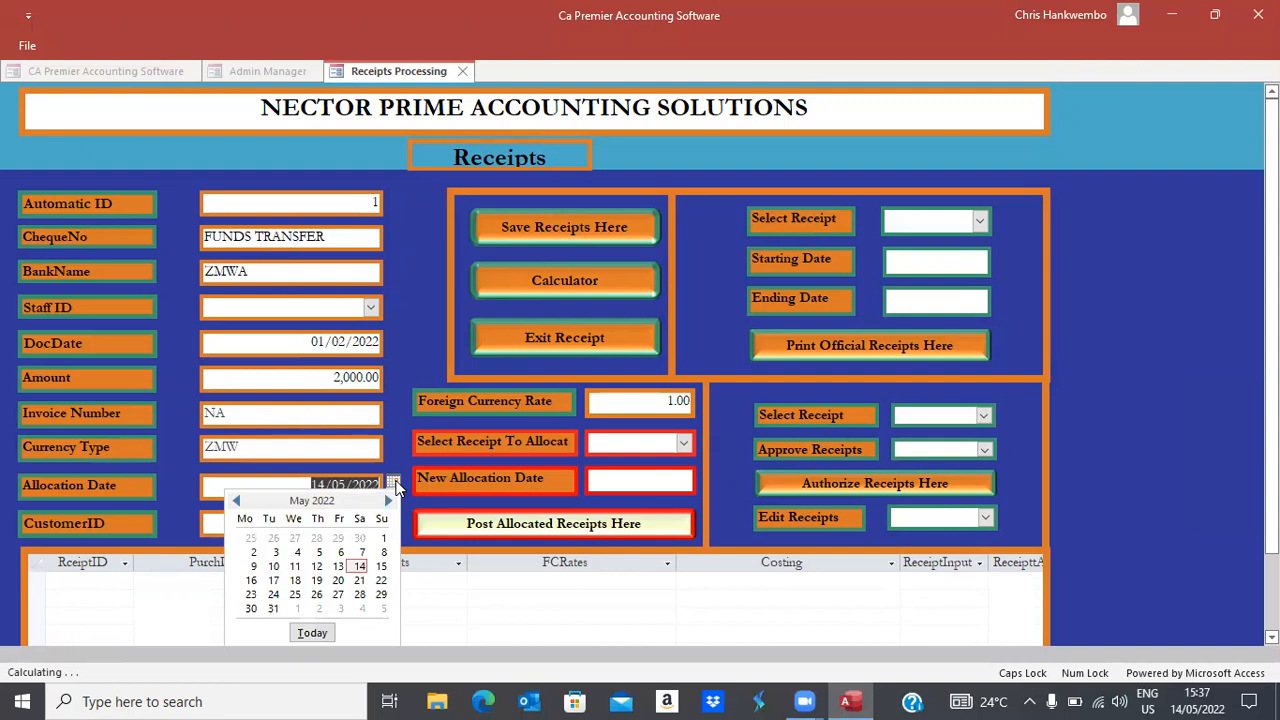
pyautogui.click(236, 501)
pyautogui.click(236, 501)
pyautogui.click(236, 501)
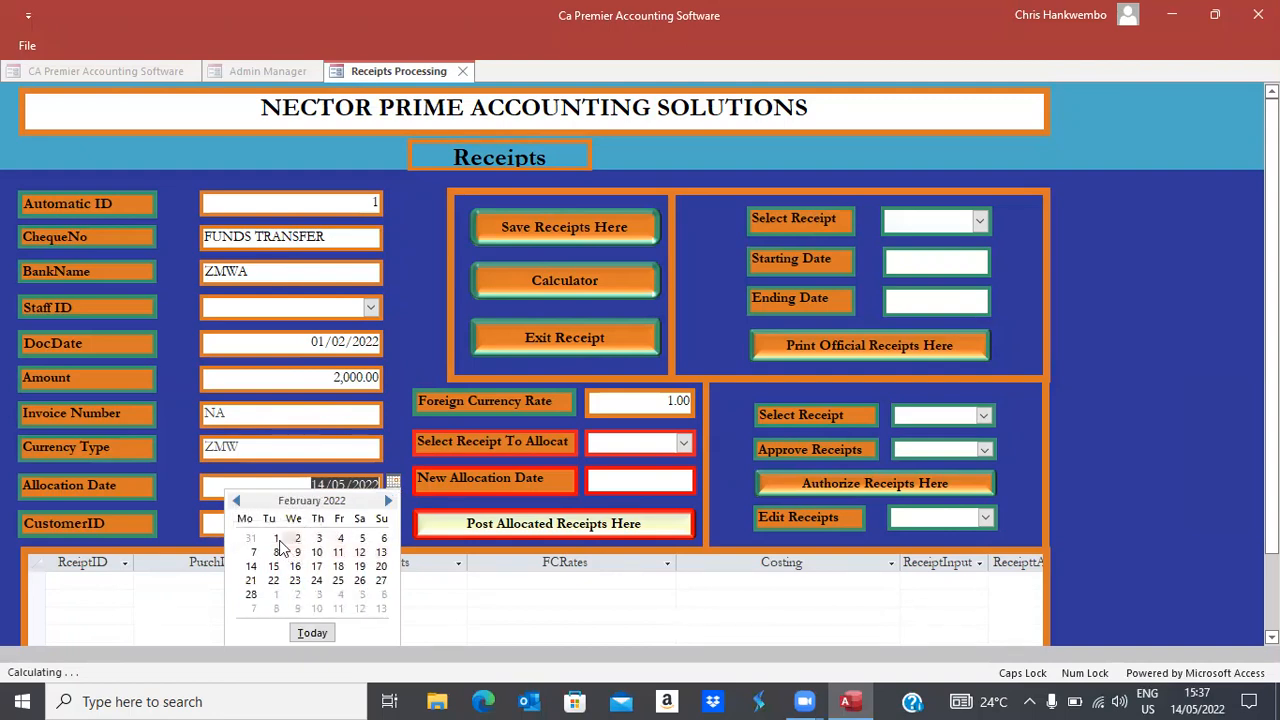
pyautogui.click(276, 538)
pyautogui.press('Tab')
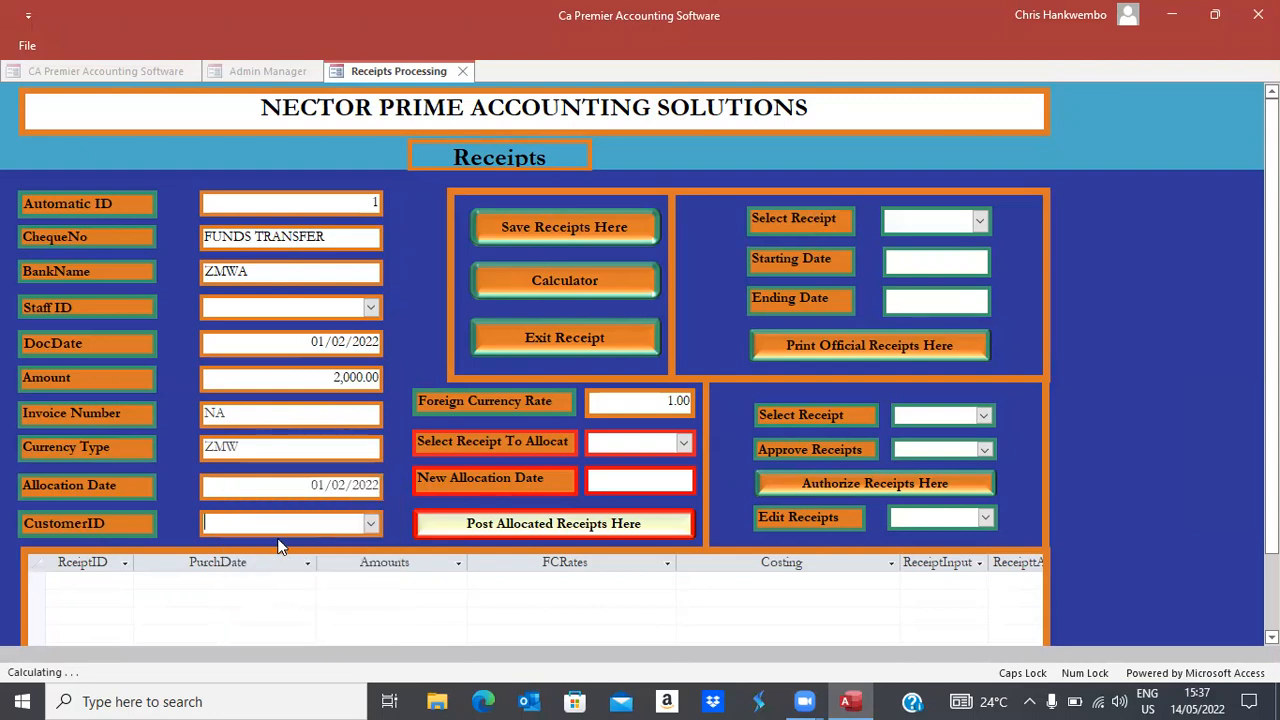
pyautogui.click(372, 523)
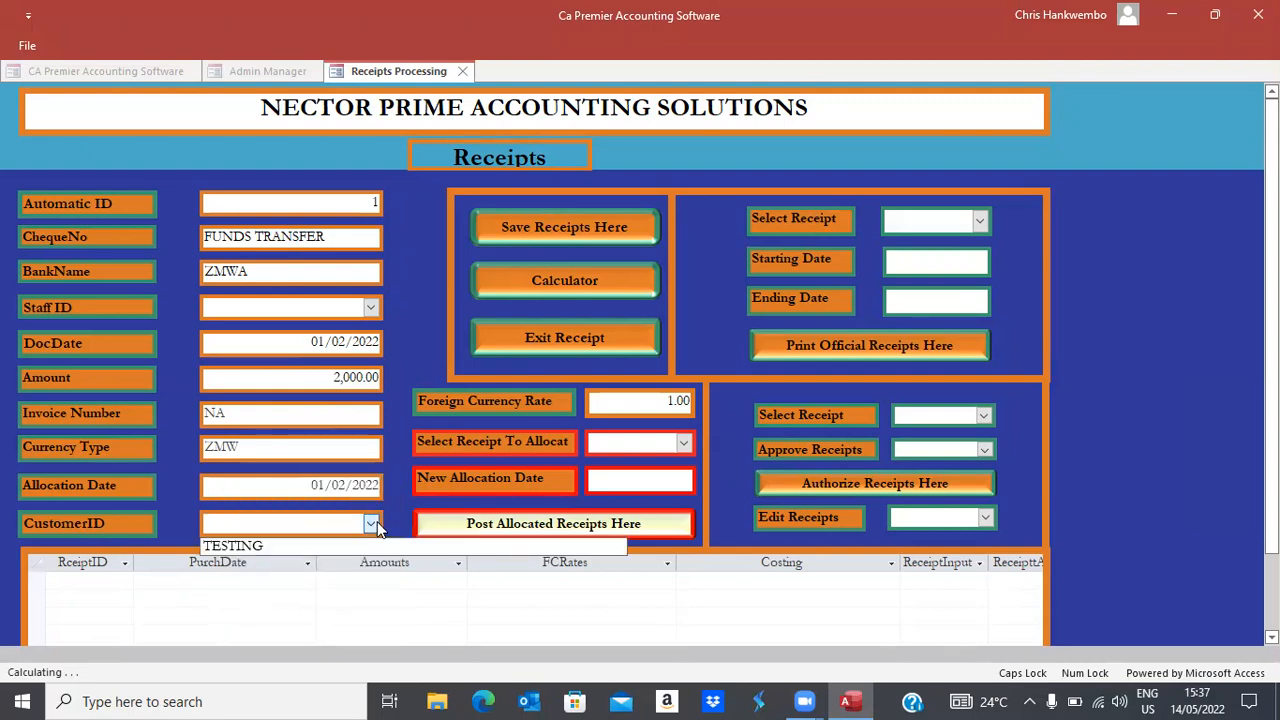
pyautogui.click(230, 543)
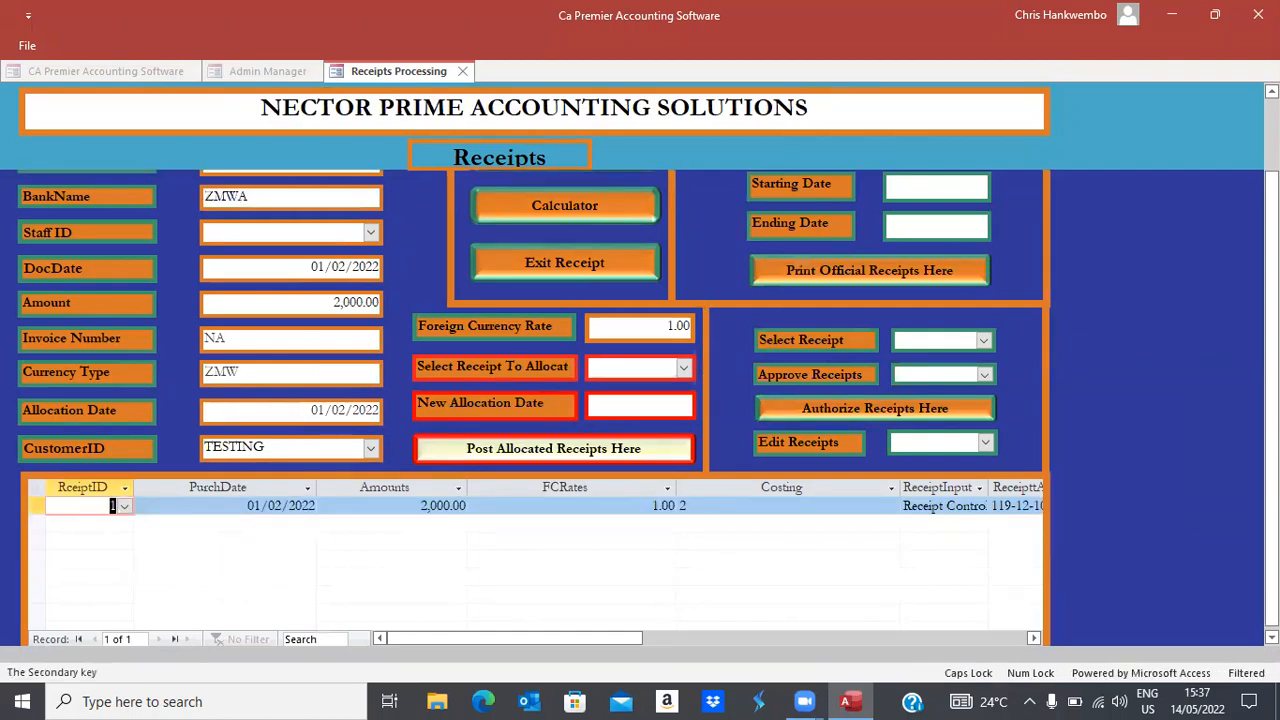
# Save the receipt and check the still-empty list of receipts to print
pyautogui.moveTo(1271, 290); pyautogui.dragTo(1271, 216)
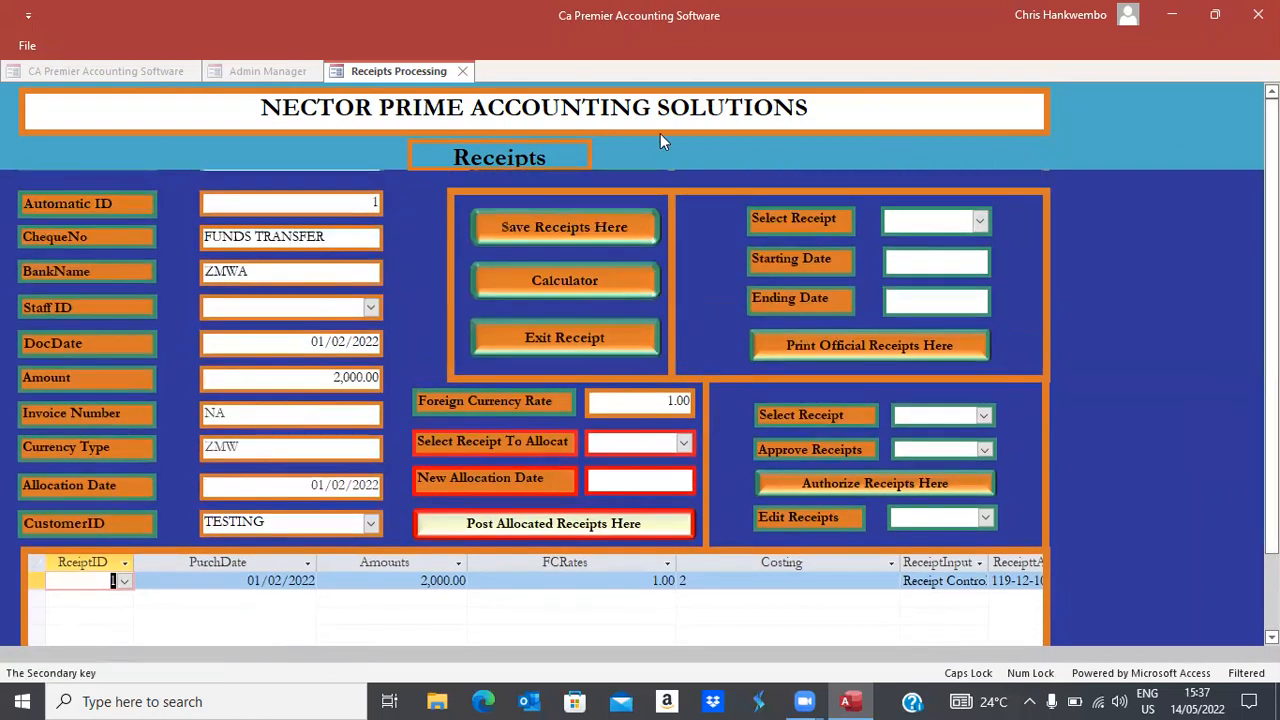
pyautogui.click(545, 230)
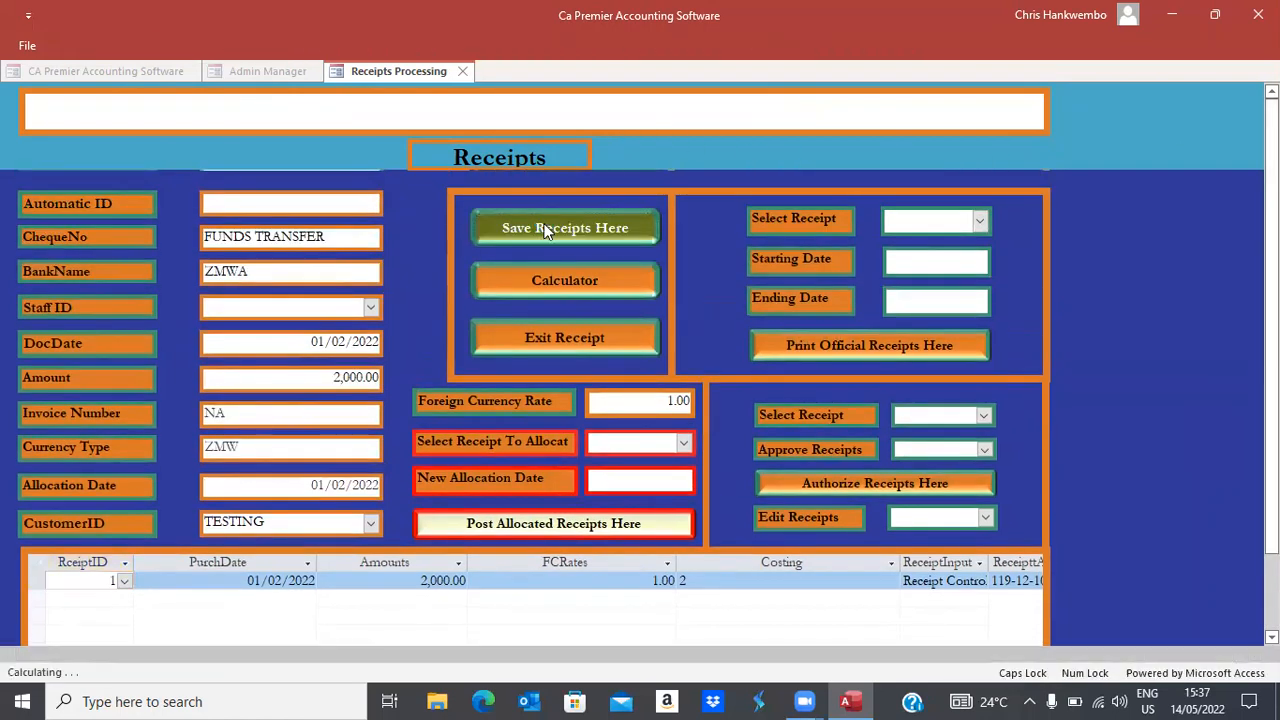
pyautogui.click(981, 221)
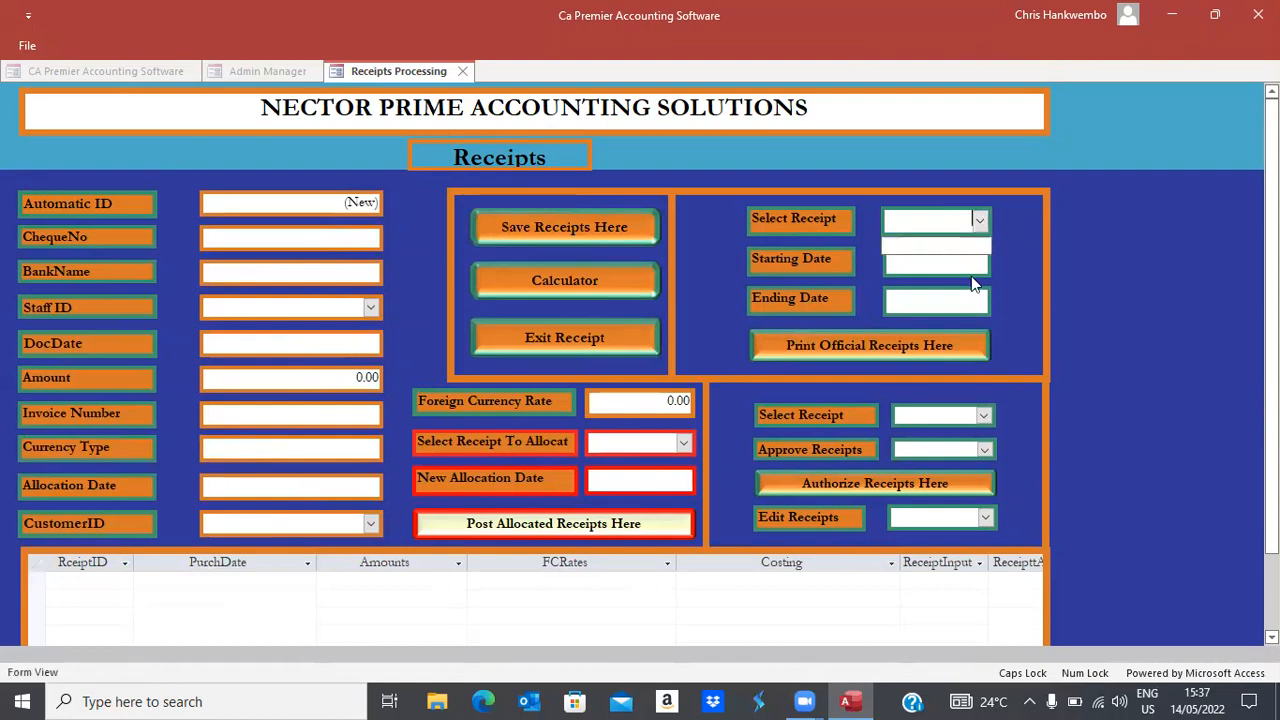
pyautogui.click(1006, 292)
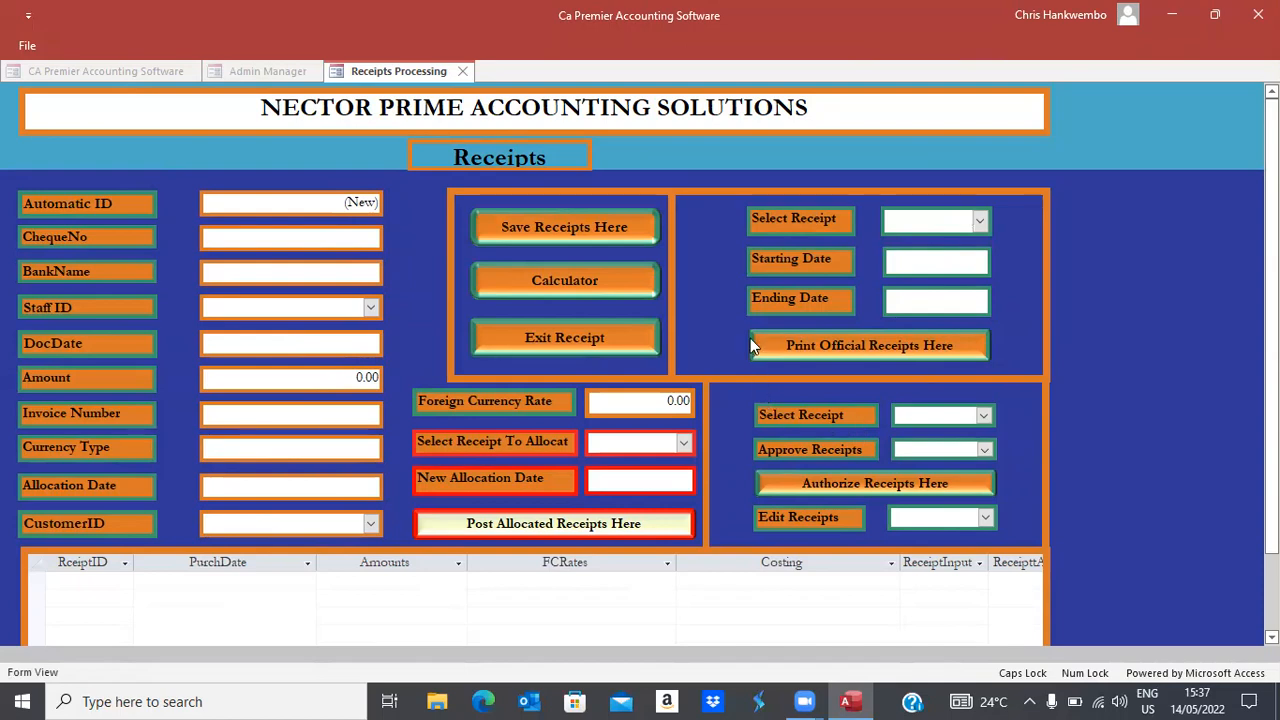
# Reopen Receipt Creation from Sales and check the print and approval receipt lists
pyautogui.click(538, 332)
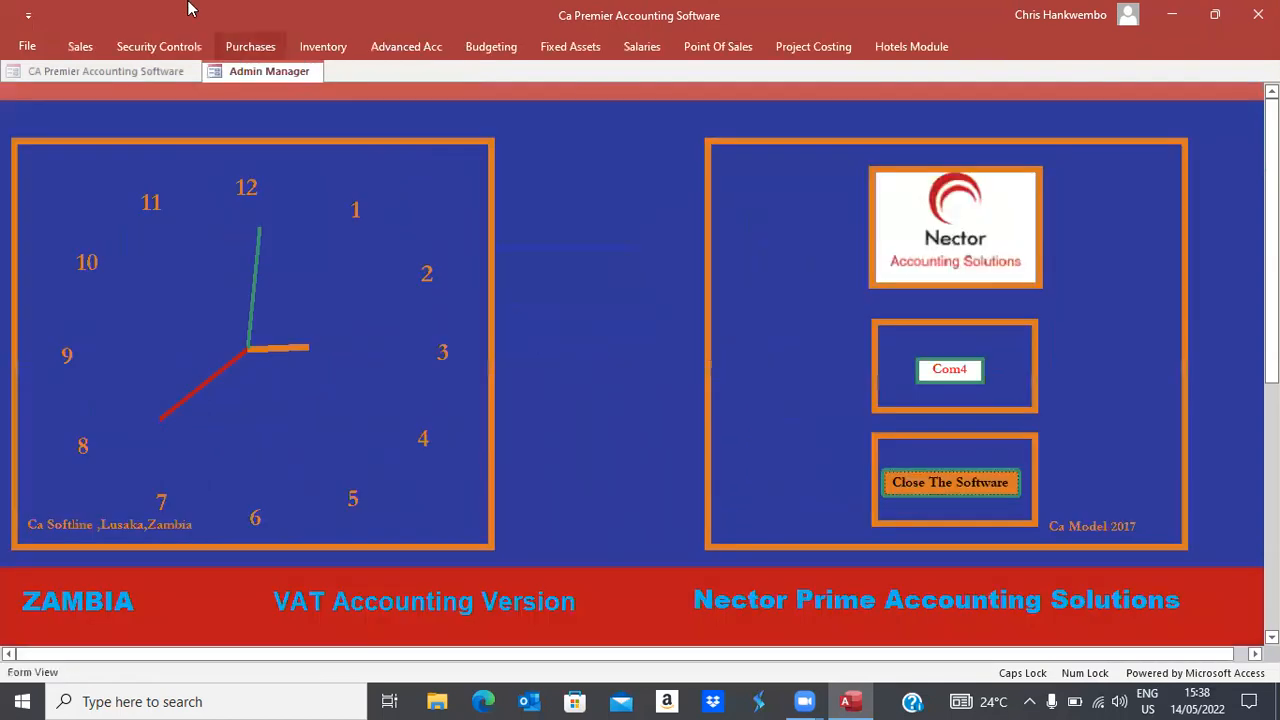
pyautogui.click(80, 46)
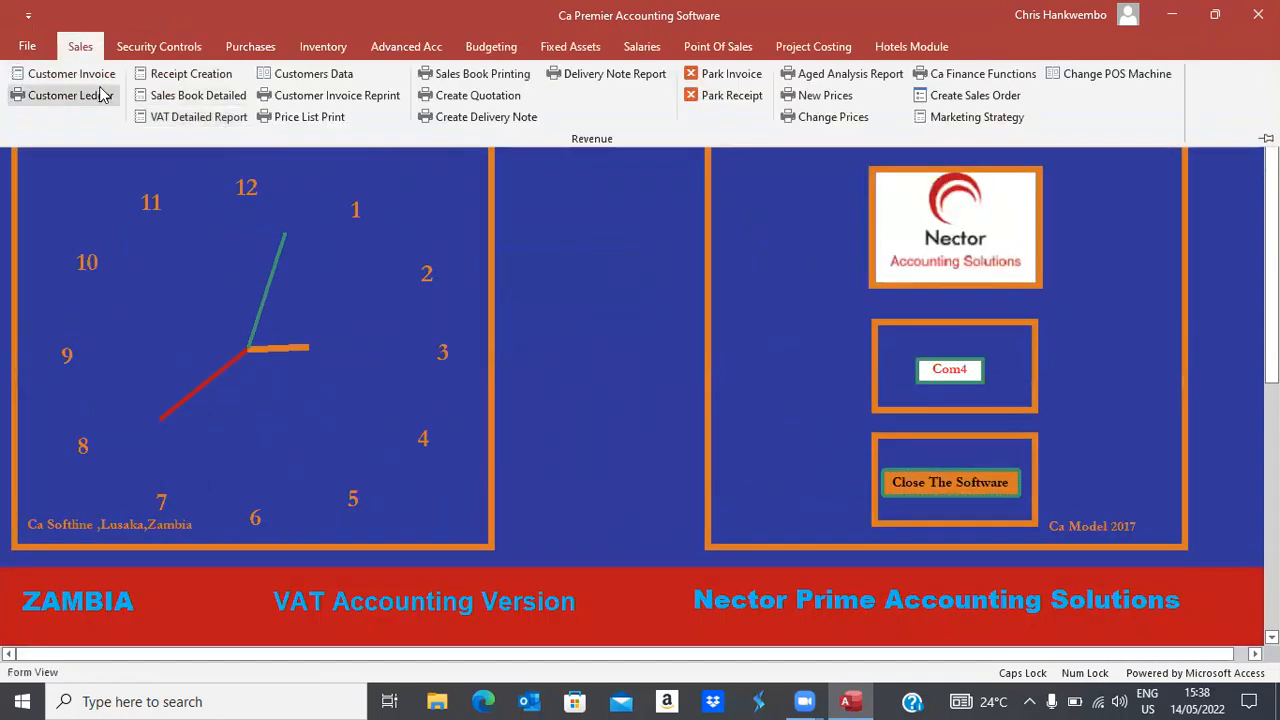
pyautogui.click(222, 74)
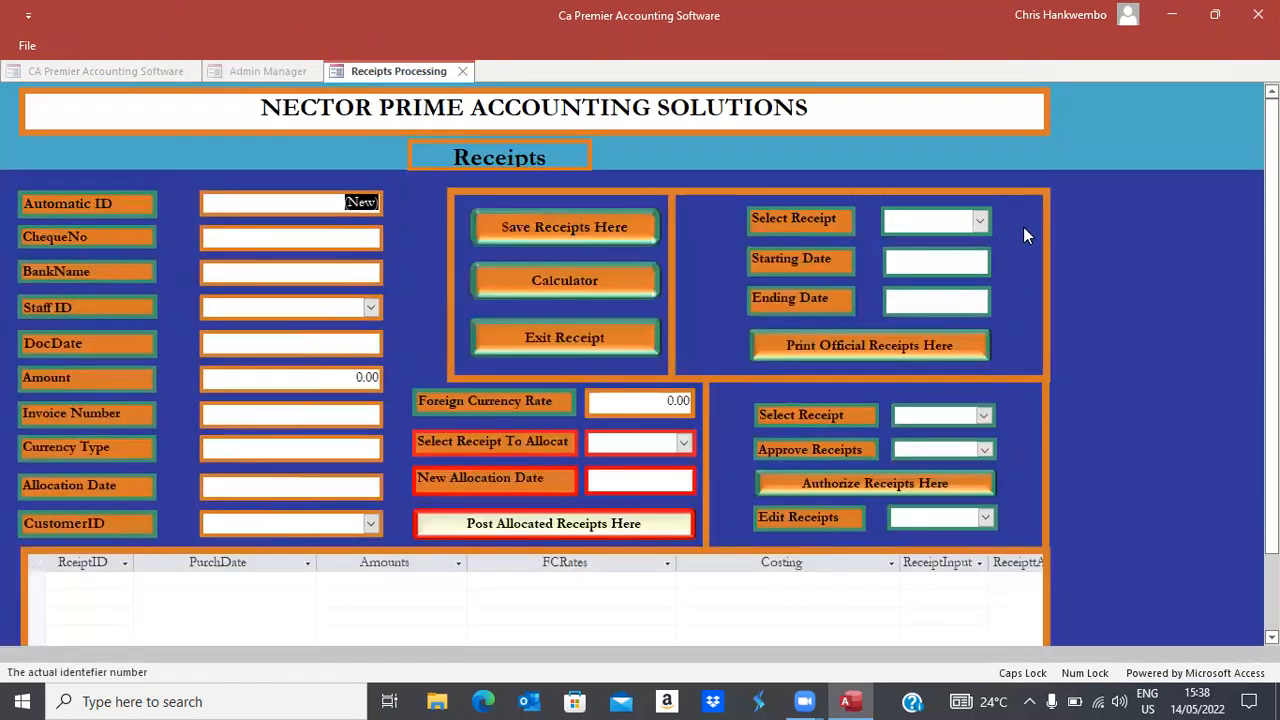
pyautogui.click(980, 222)
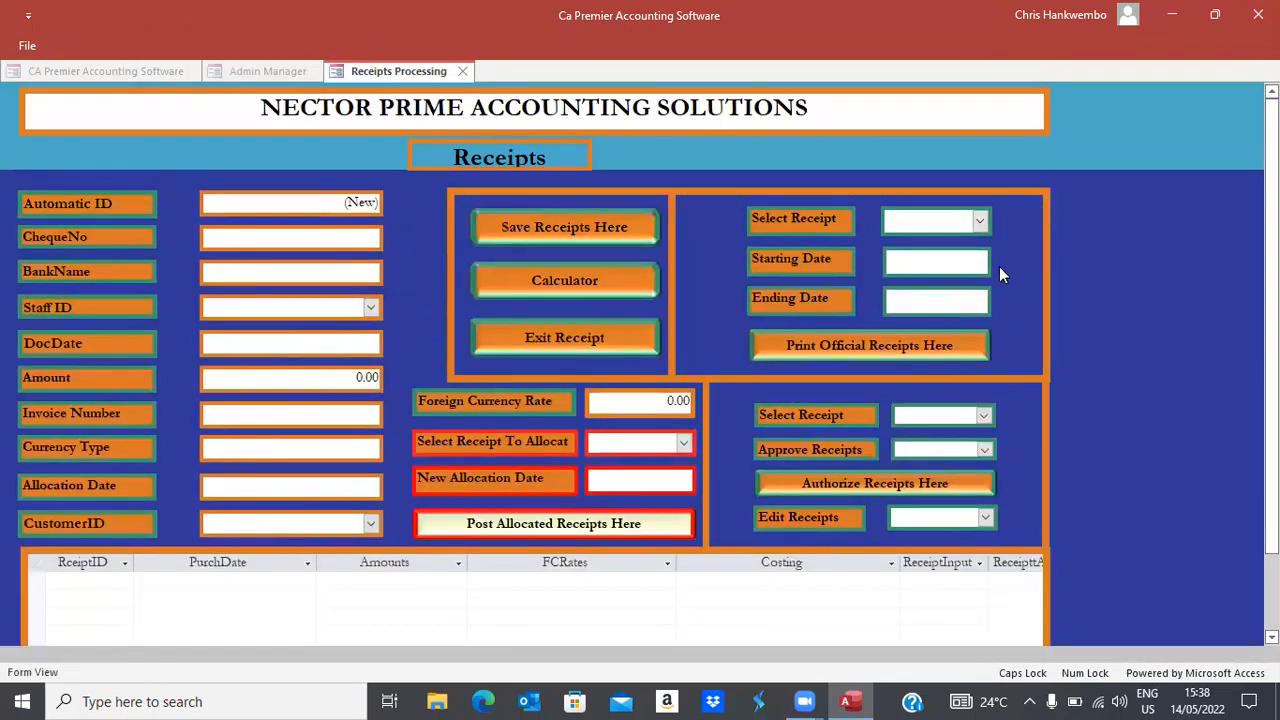
pyautogui.click(985, 417)
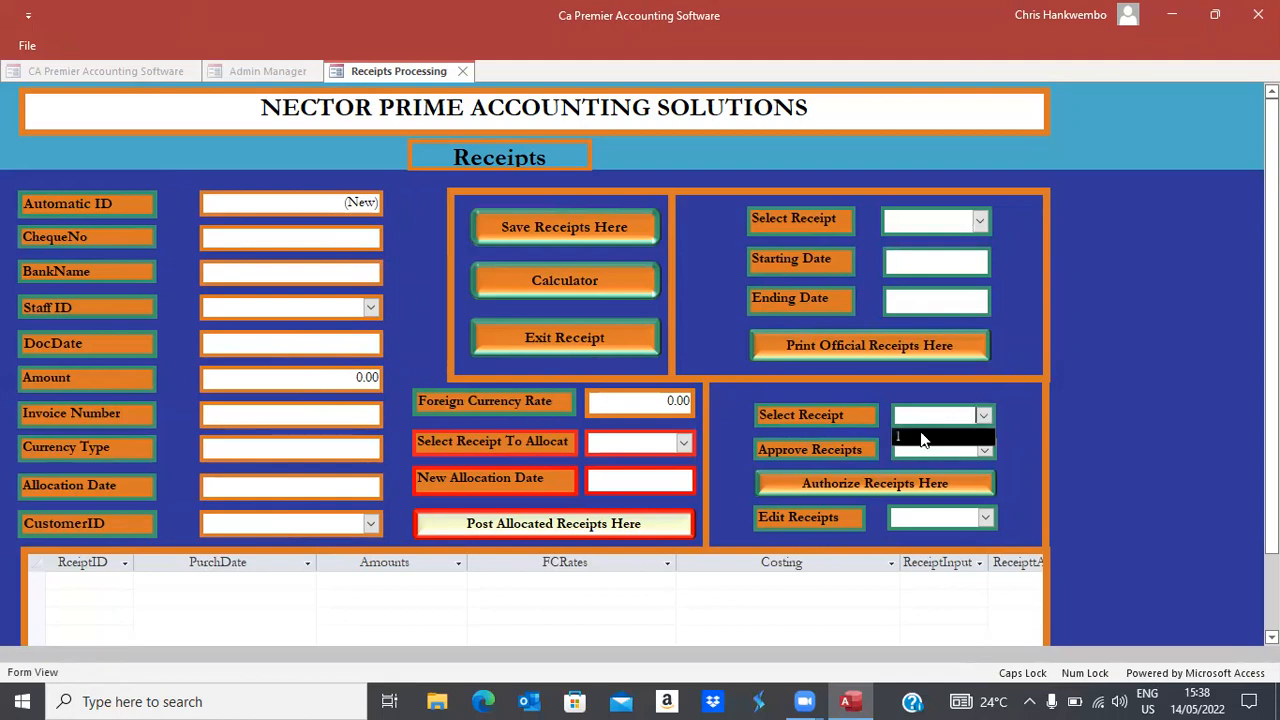
pyautogui.click(1034, 279)
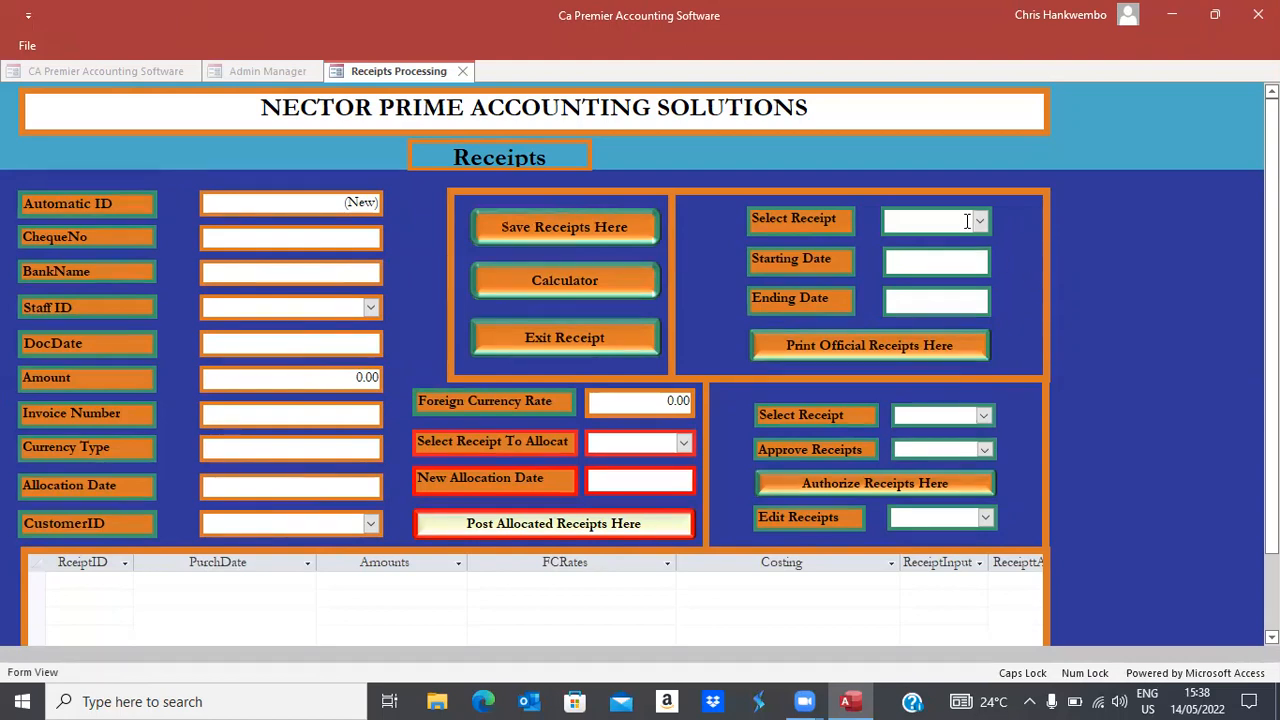
# Select receipt 1 and set the starting date to 01/10/2021
pyautogui.click(967, 221)
pyautogui.write('1')
pyautogui.click(957, 264)
pyautogui.click(1001, 257)
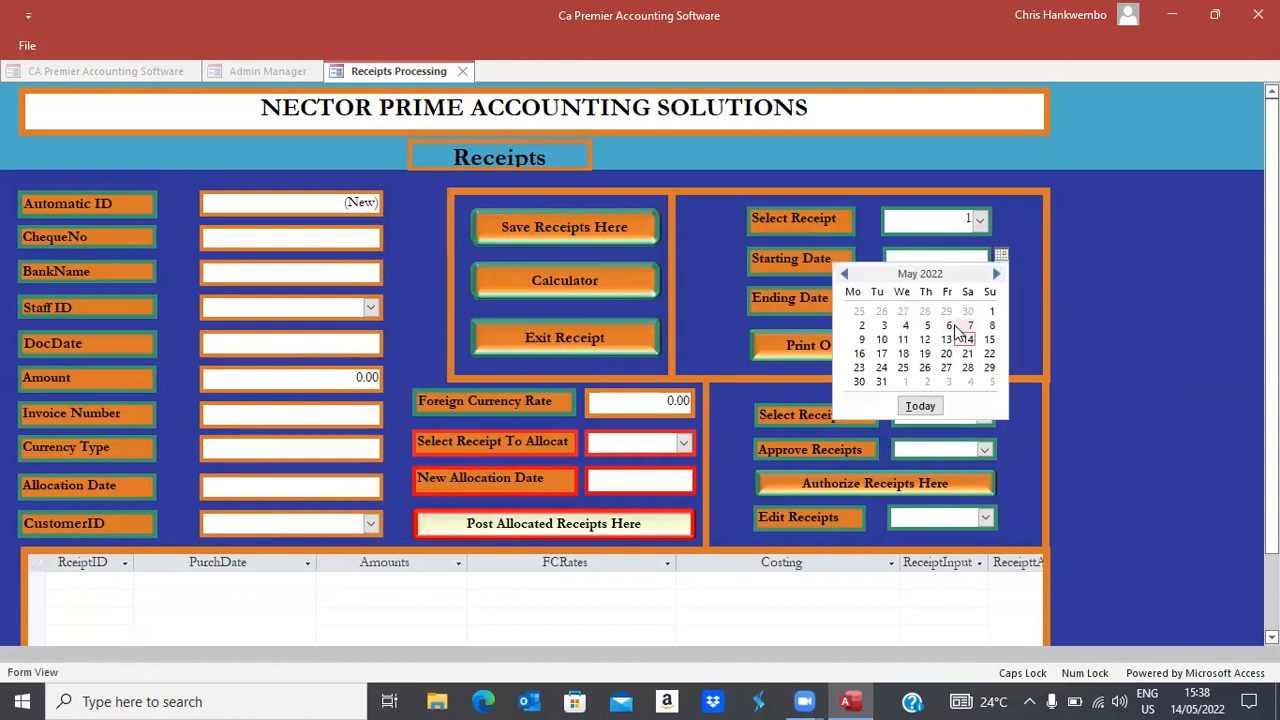
pyautogui.click(843, 274)
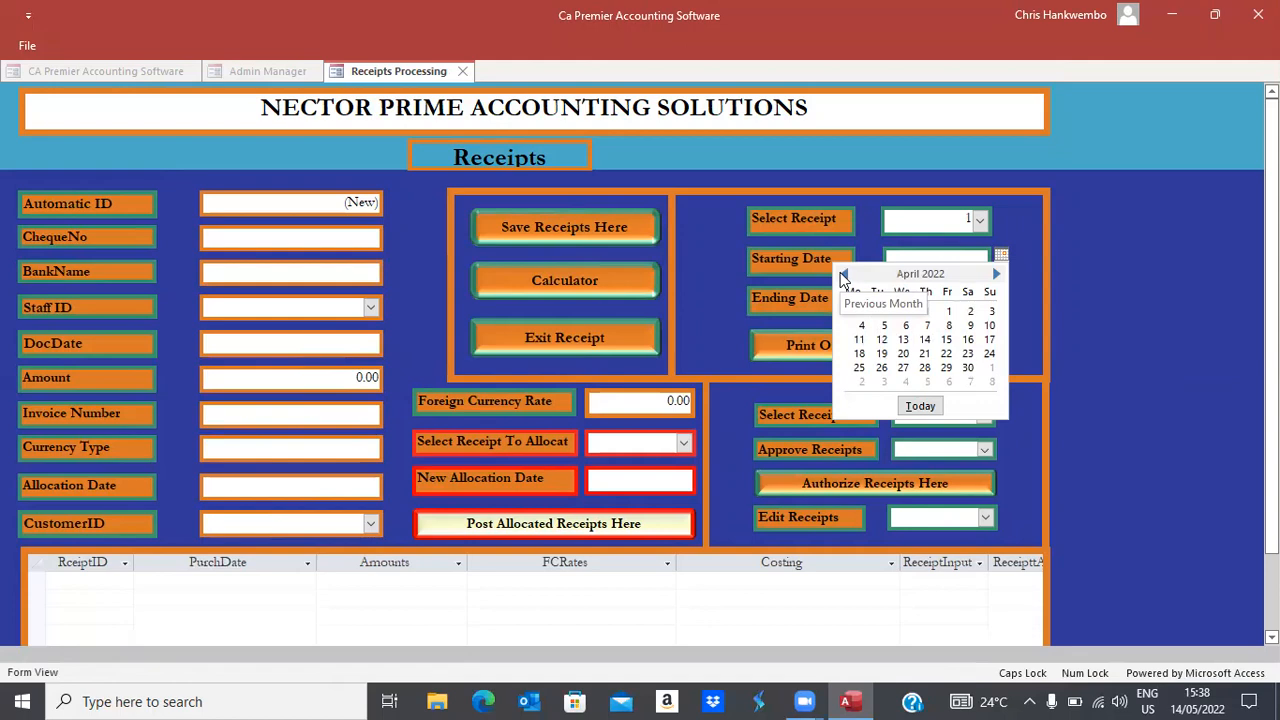
pyautogui.click(843, 274)
pyautogui.click(843, 274)
pyautogui.click(843, 274)
pyautogui.click(843, 274)
pyautogui.click(843, 274)
pyautogui.click(843, 274)
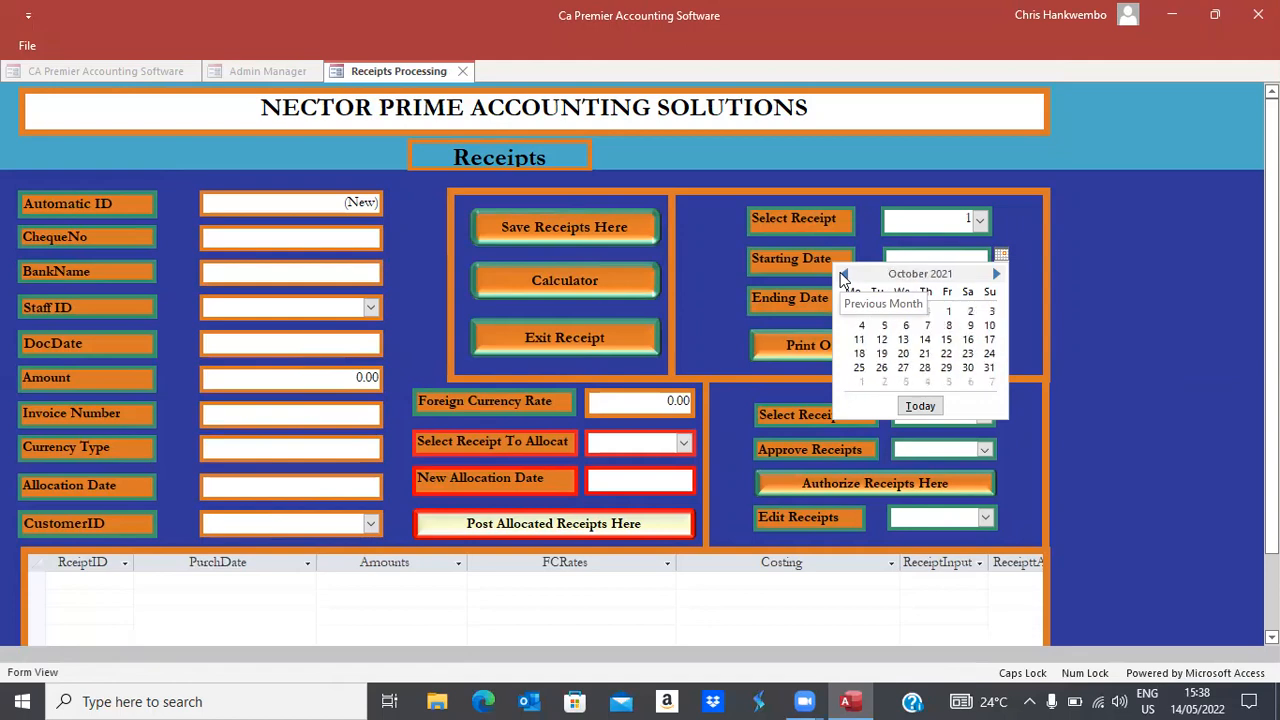
pyautogui.click(949, 313)
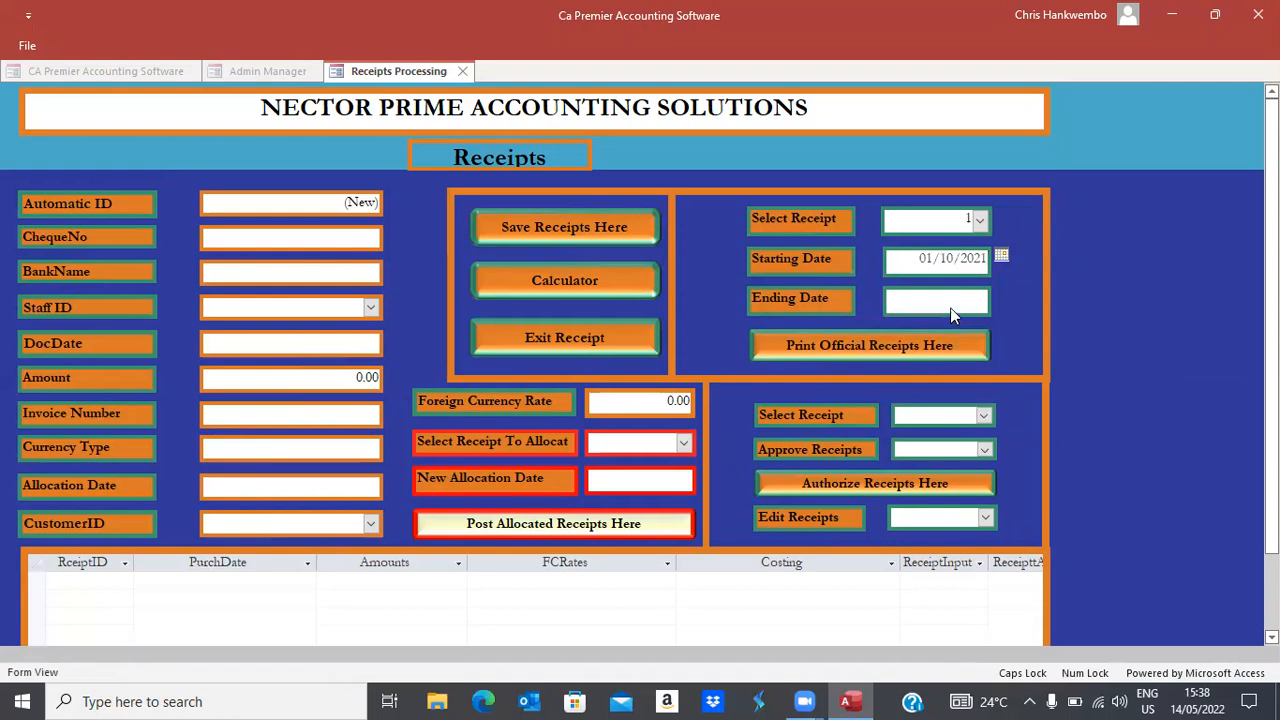
# Set the ending date to 31/05/2022 and print the official receipt
pyautogui.click(952, 315)
pyautogui.click(1000, 295)
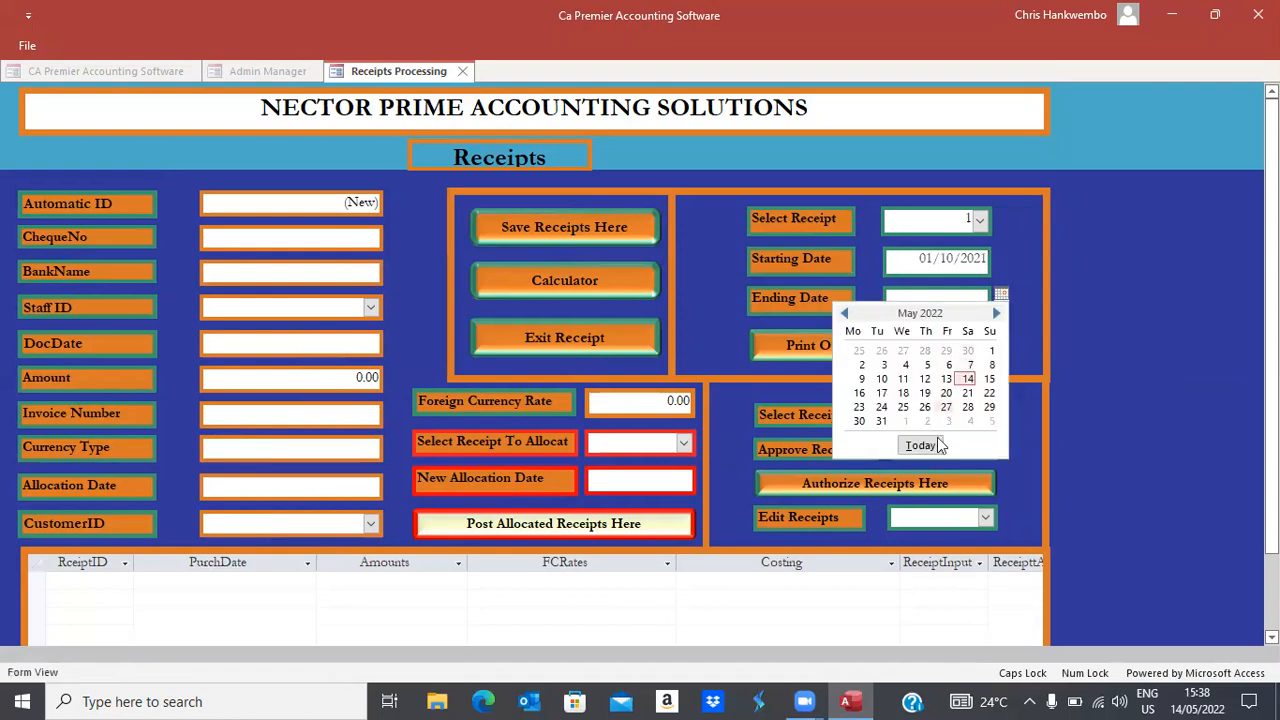
pyautogui.click(881, 421)
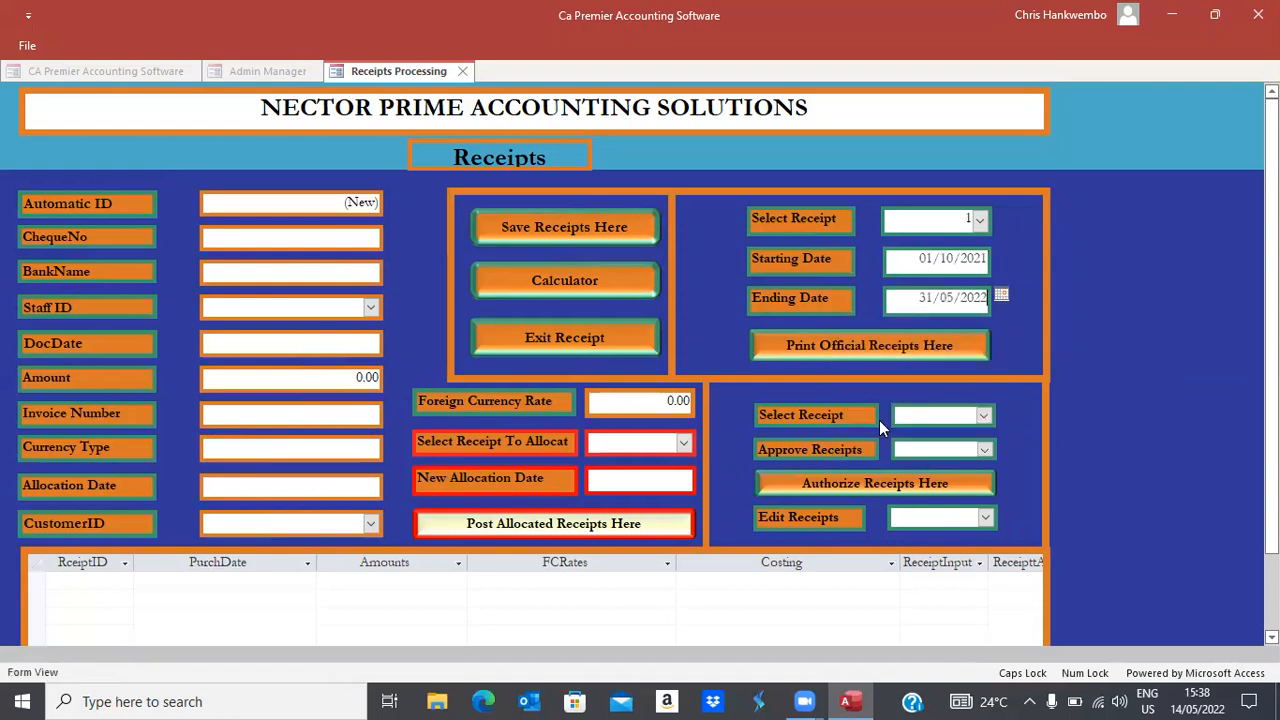
pyautogui.click(834, 340)
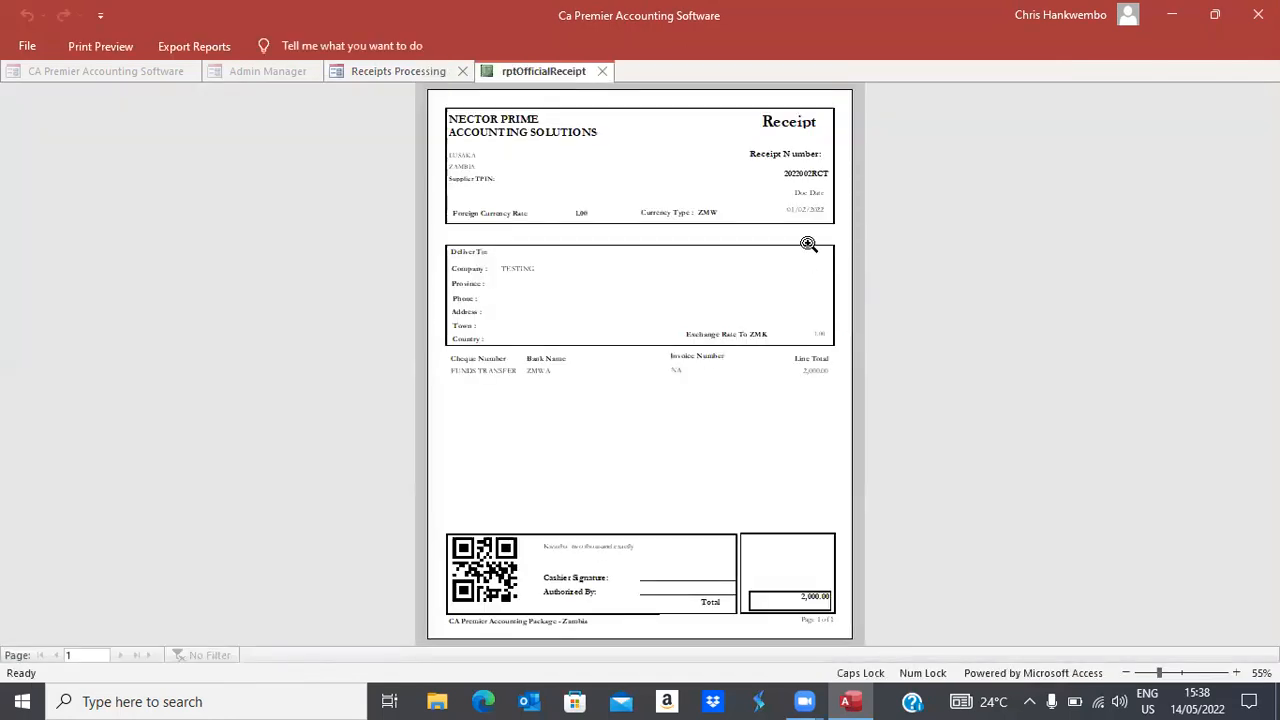
# Zoom the official receipt 2022002RCT to full size and scroll between header and footer
pyautogui.click(832, 120)
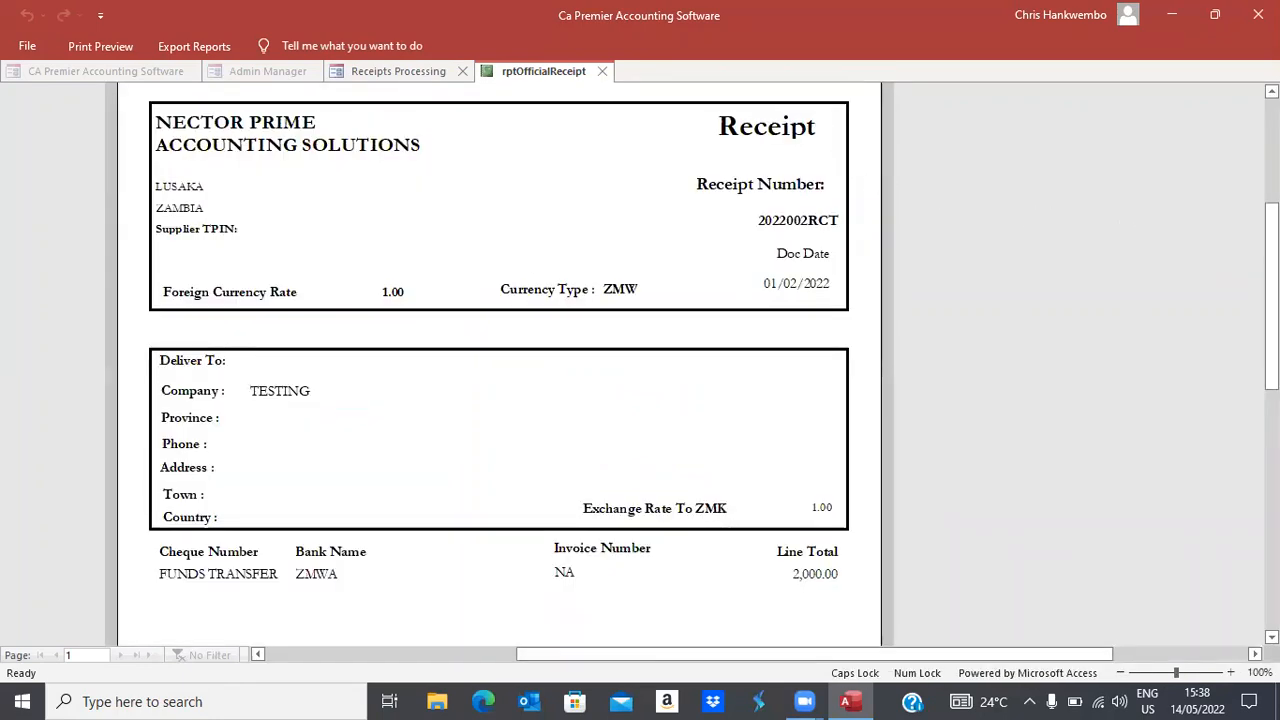
pyautogui.scroll(-3, 1247, 404)
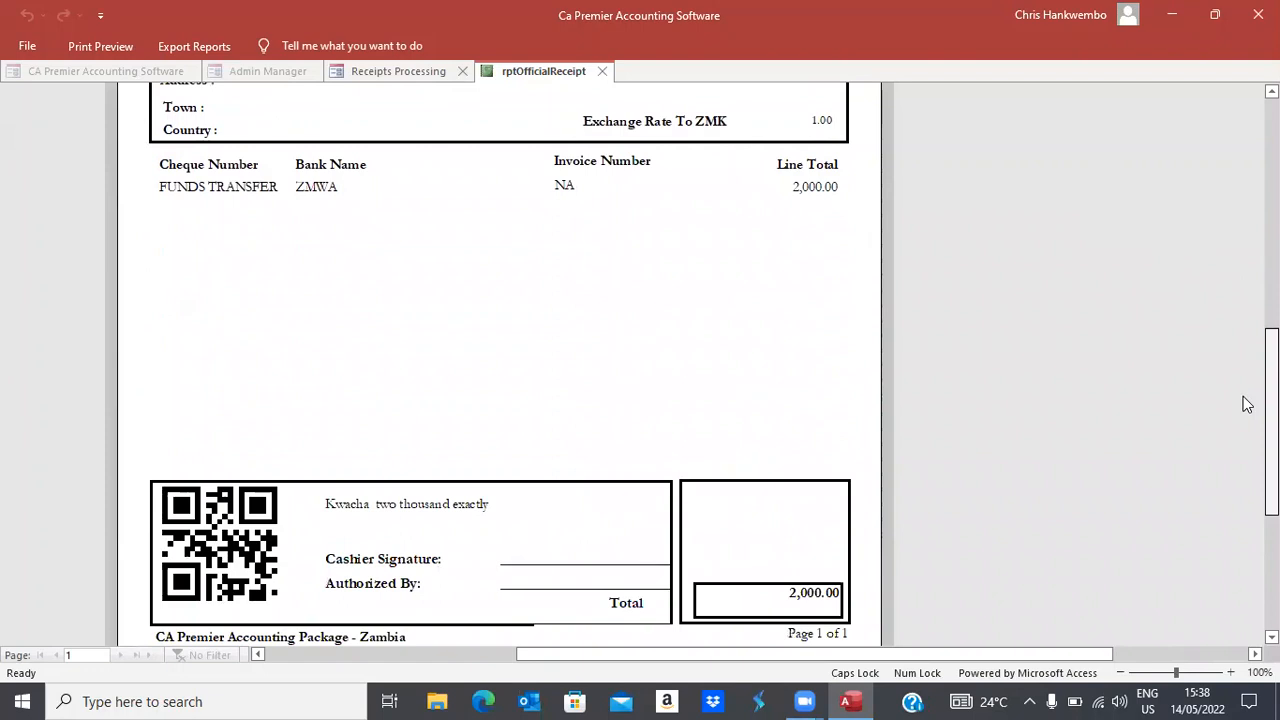
pyautogui.scroll(-1, 1243, 410)
pyautogui.scroll(2, 1233, 380)
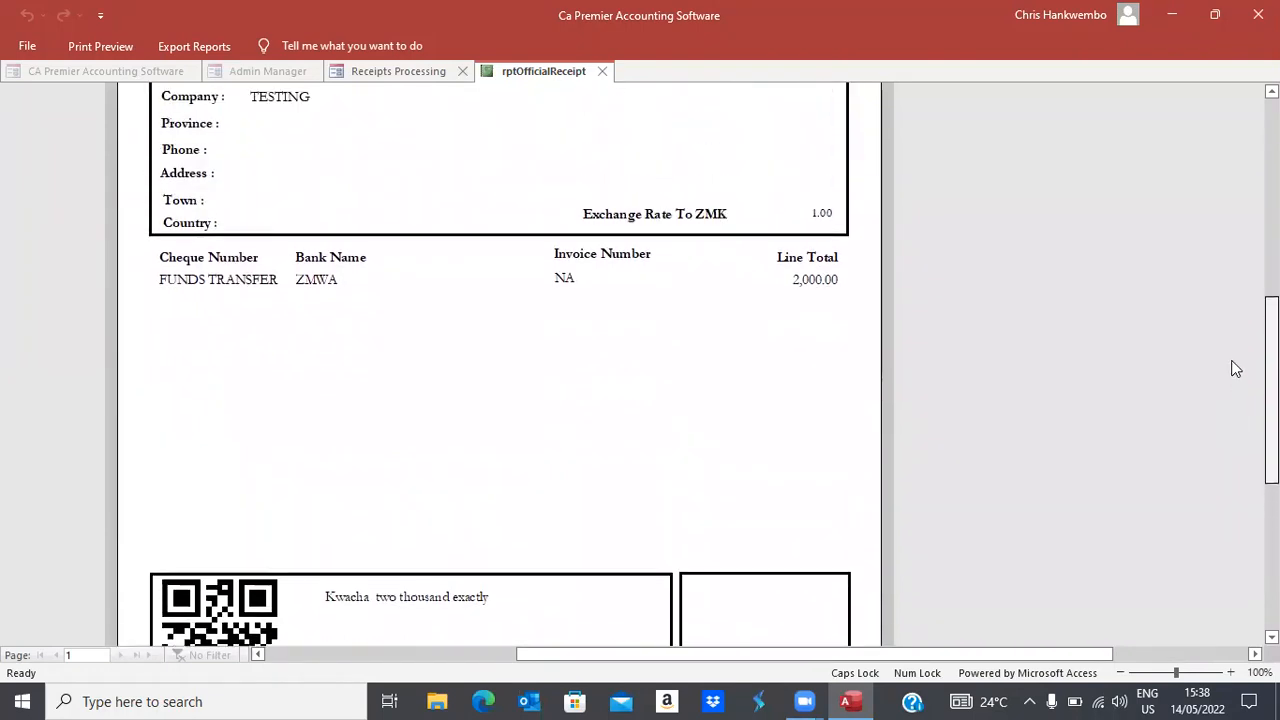
pyautogui.scroll(2, 1235, 367)
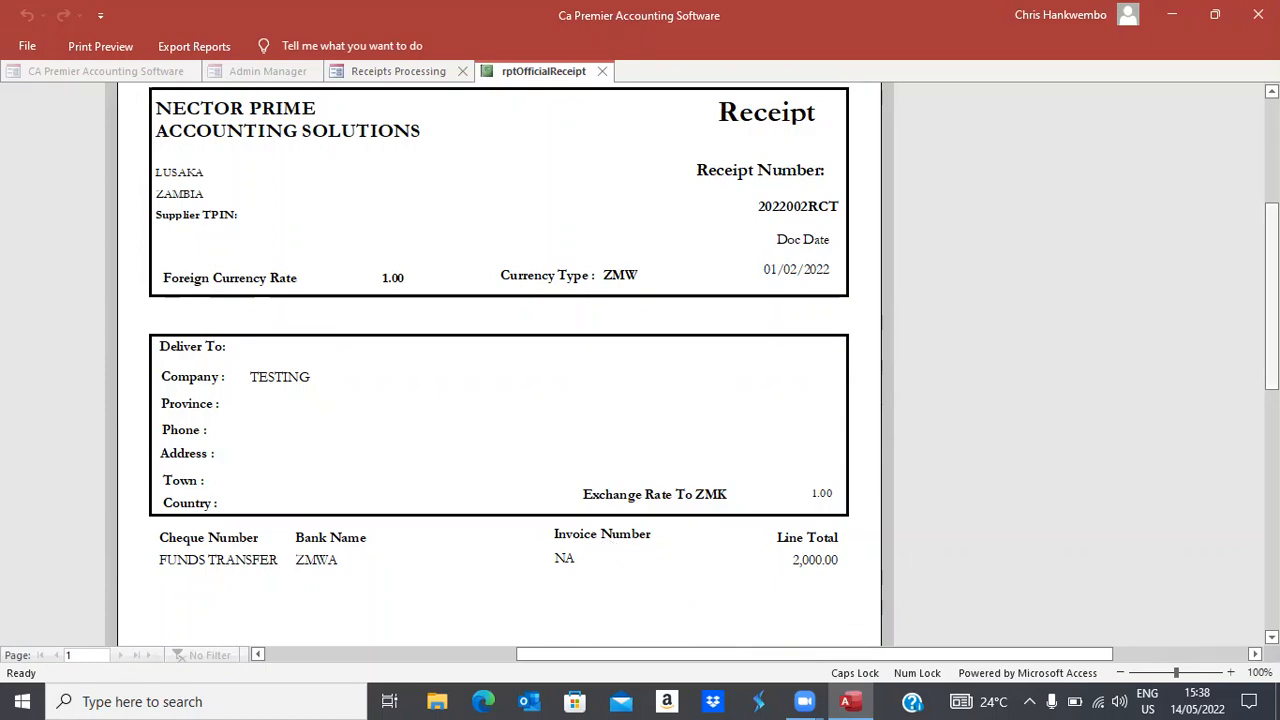
pyautogui.scroll(-5, 835, 622)
pyautogui.scroll(5, 500, 360)
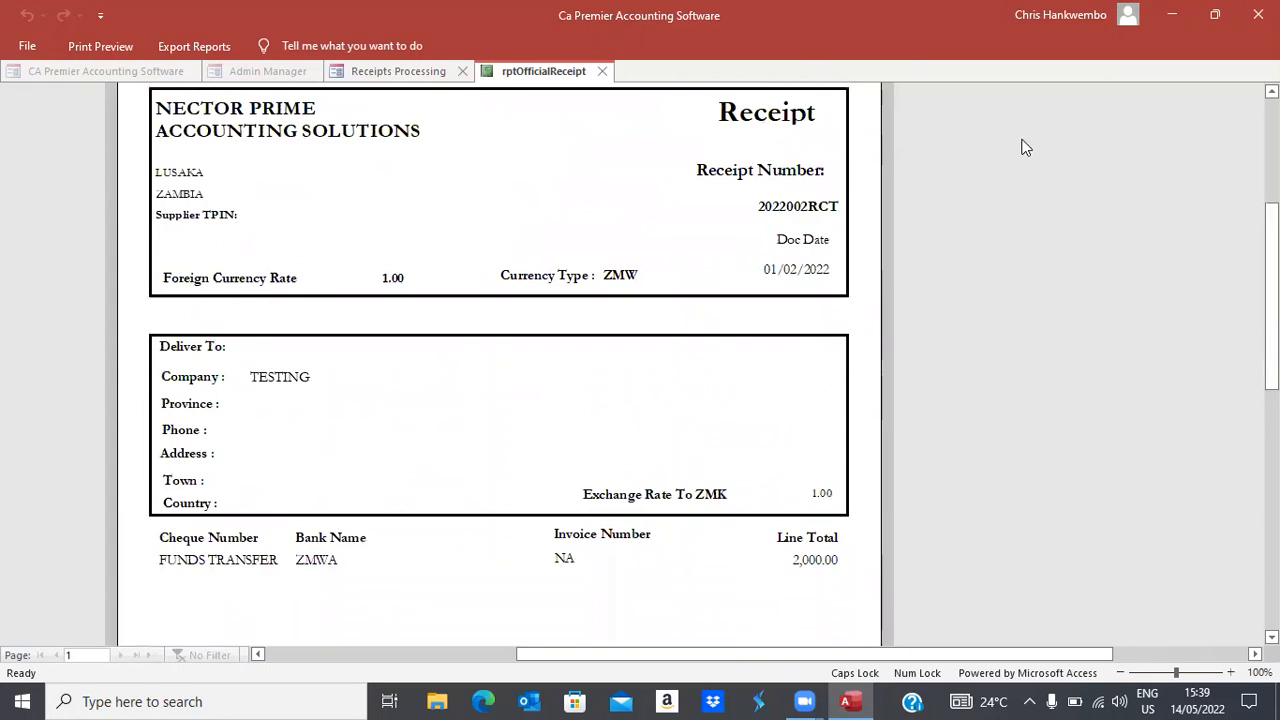
# Set receipt 1's approval to Posting, authorize it, and confirm the journal posting message
pyautogui.click(602, 71)
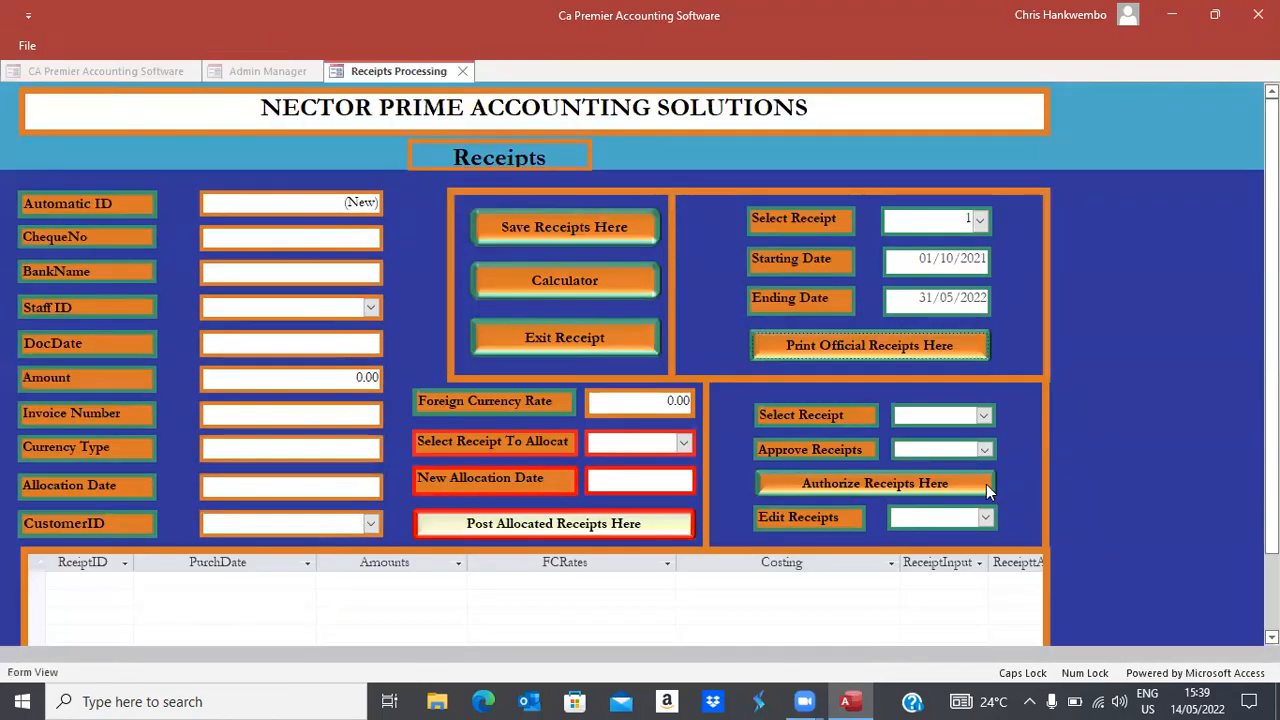
pyautogui.click(985, 418)
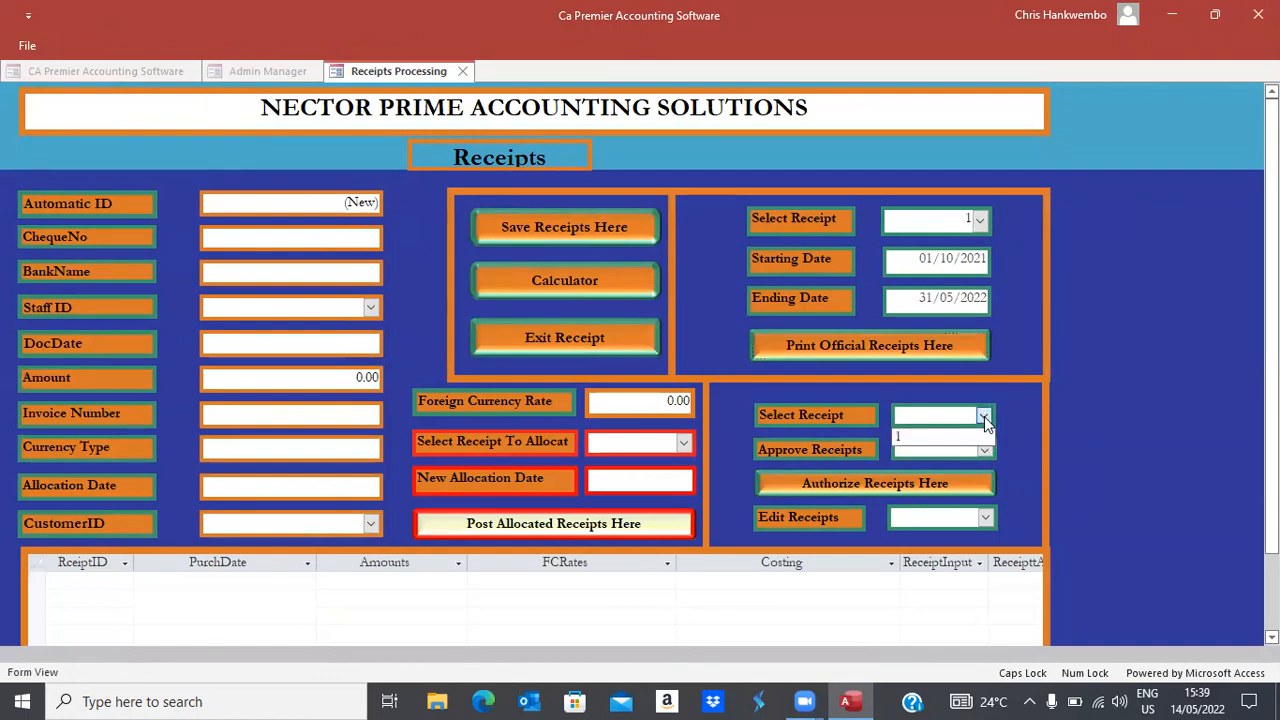
pyautogui.click(918, 438)
pyautogui.click(985, 450)
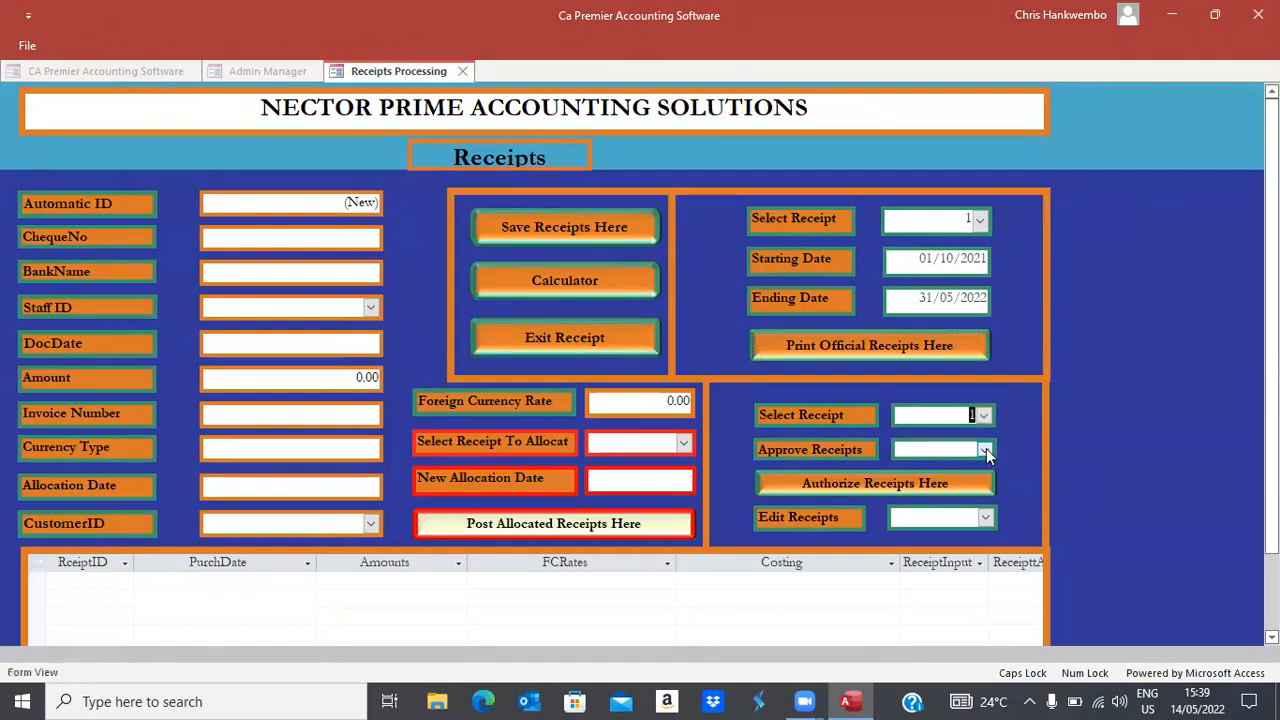
pyautogui.click(905, 474)
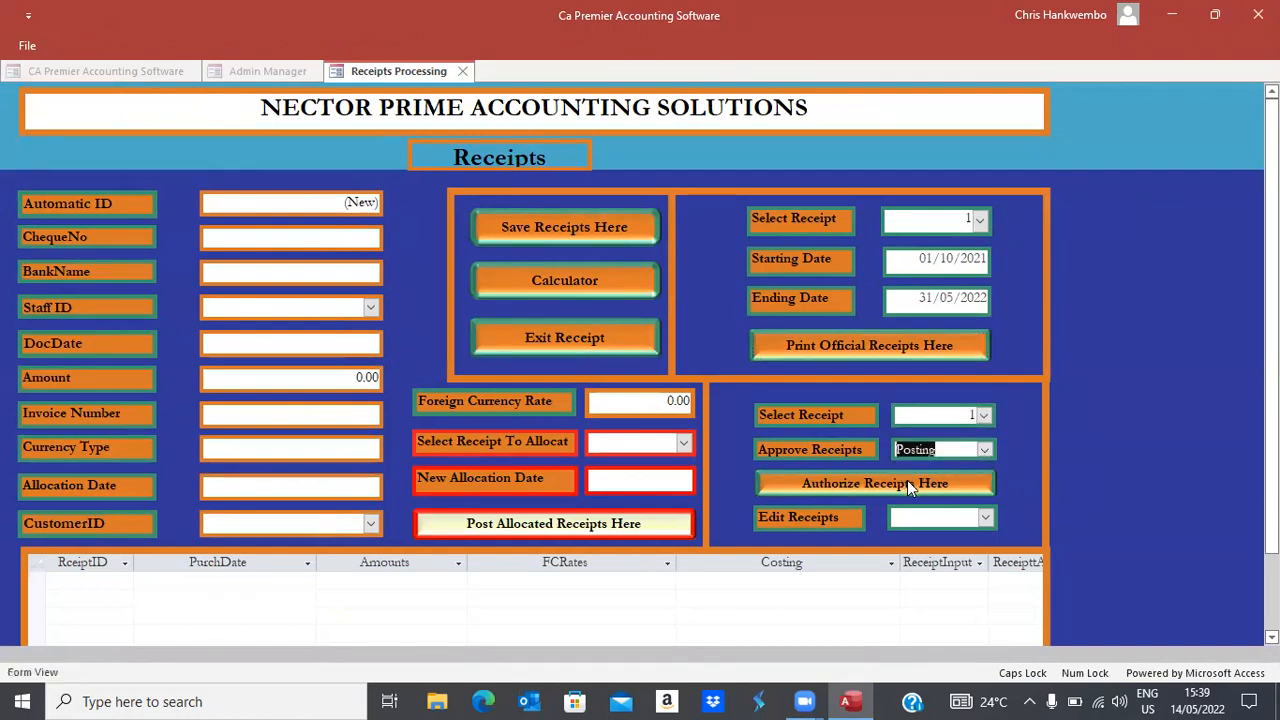
pyautogui.click(907, 481)
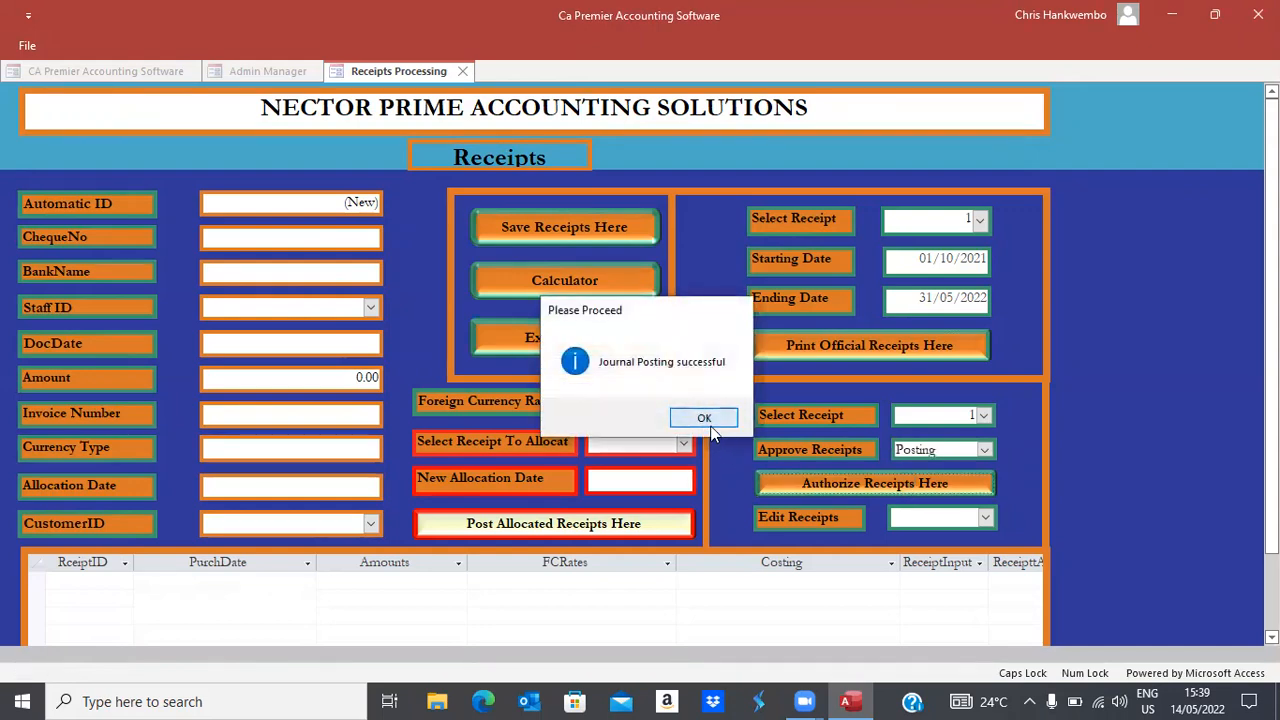
pyautogui.click(708, 420)
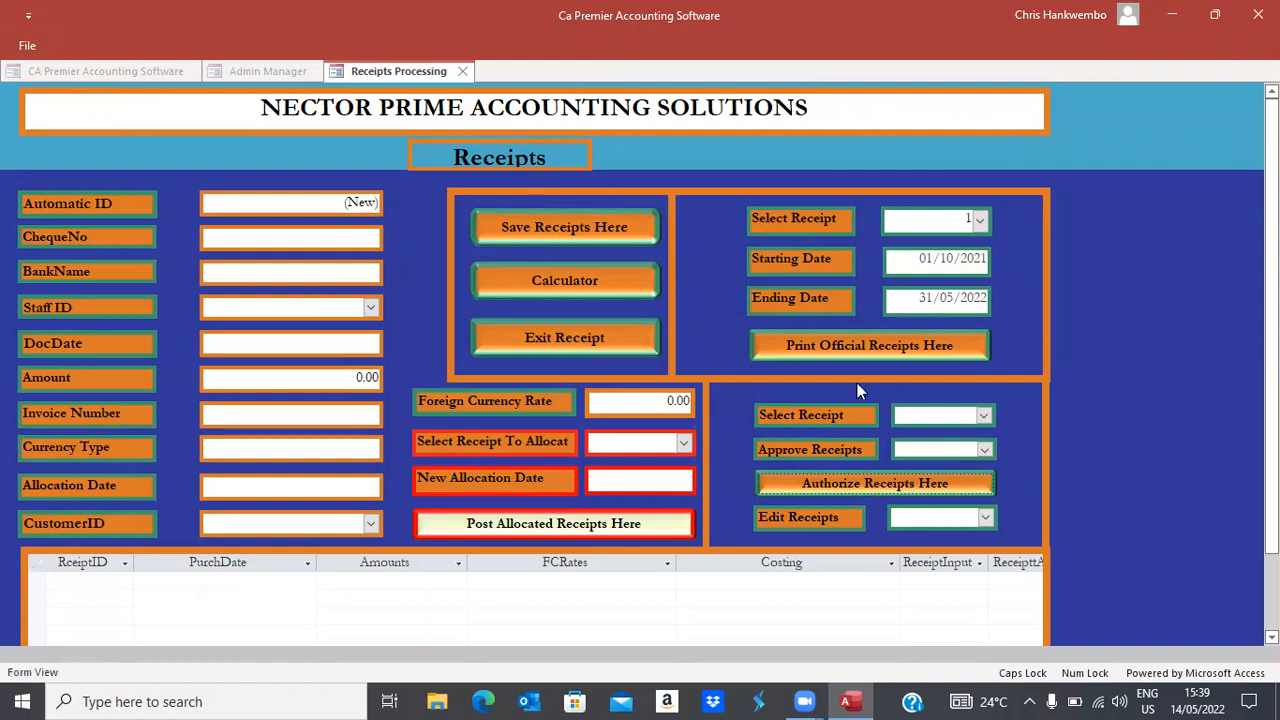
# Open Trial Balance Monthly and set the first month-end date to 01/02/2022
pyautogui.click(538, 337)
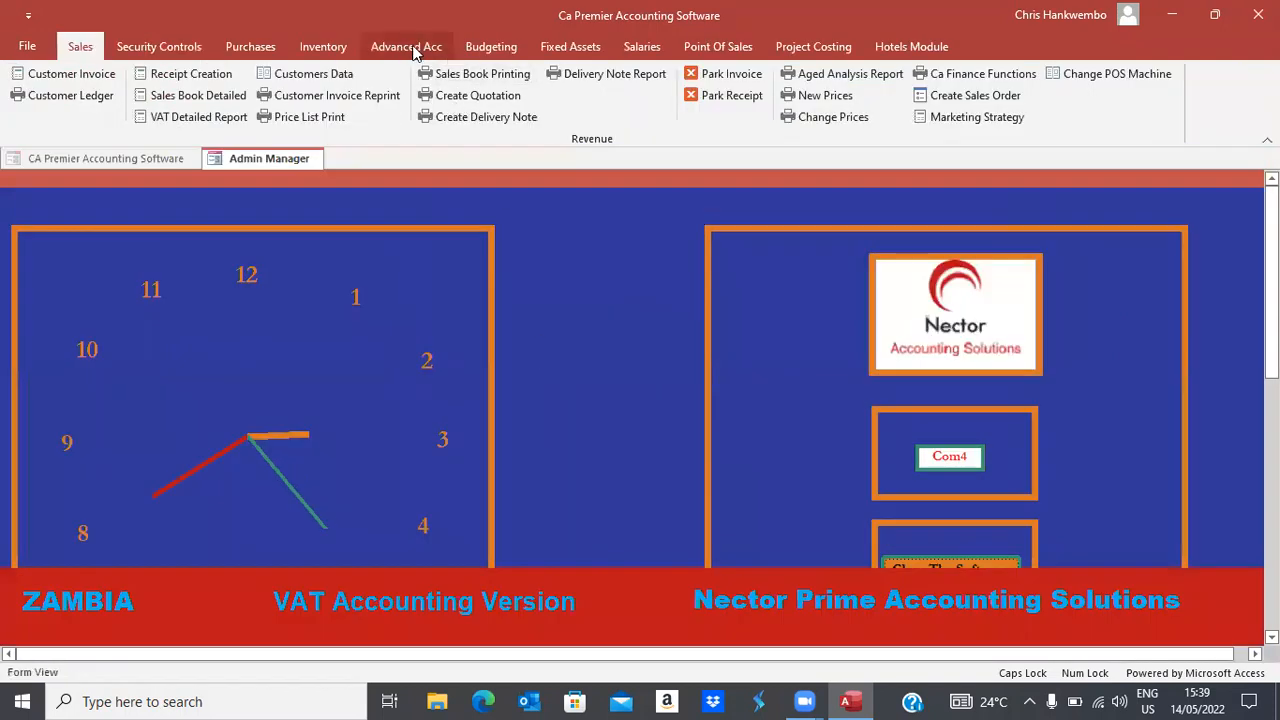
pyautogui.click(412, 50)
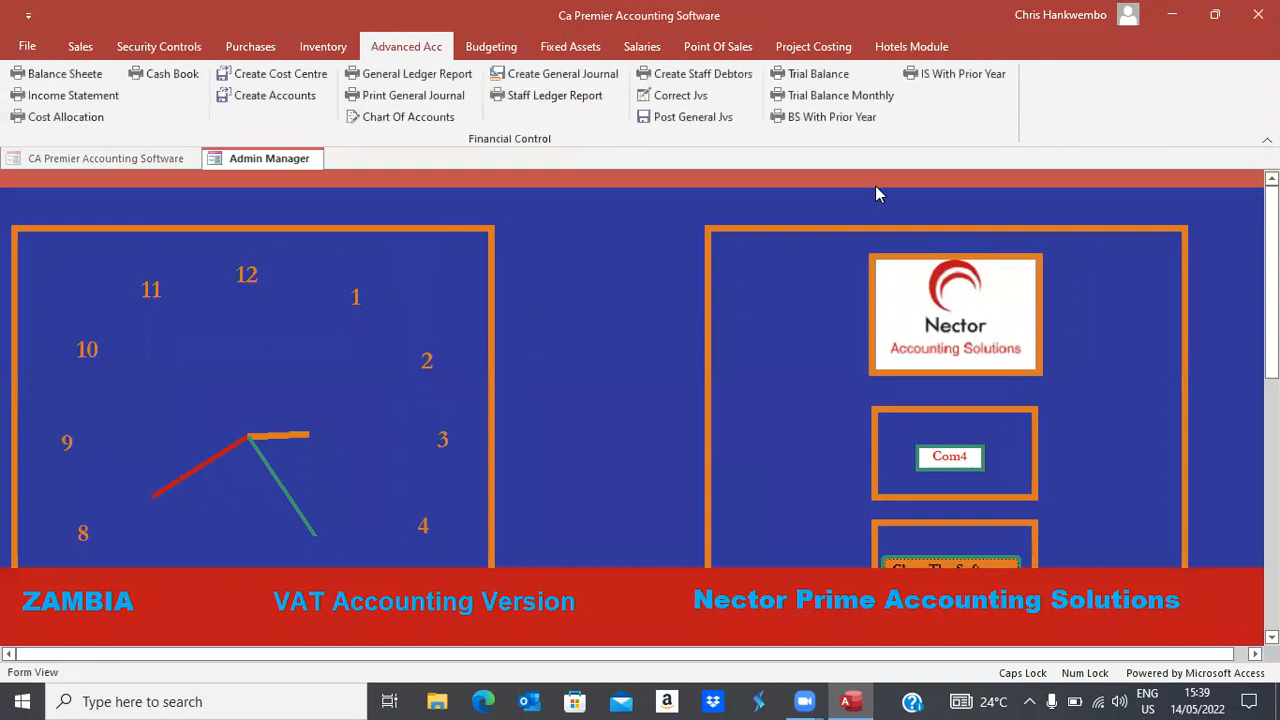
pyautogui.click(840, 97)
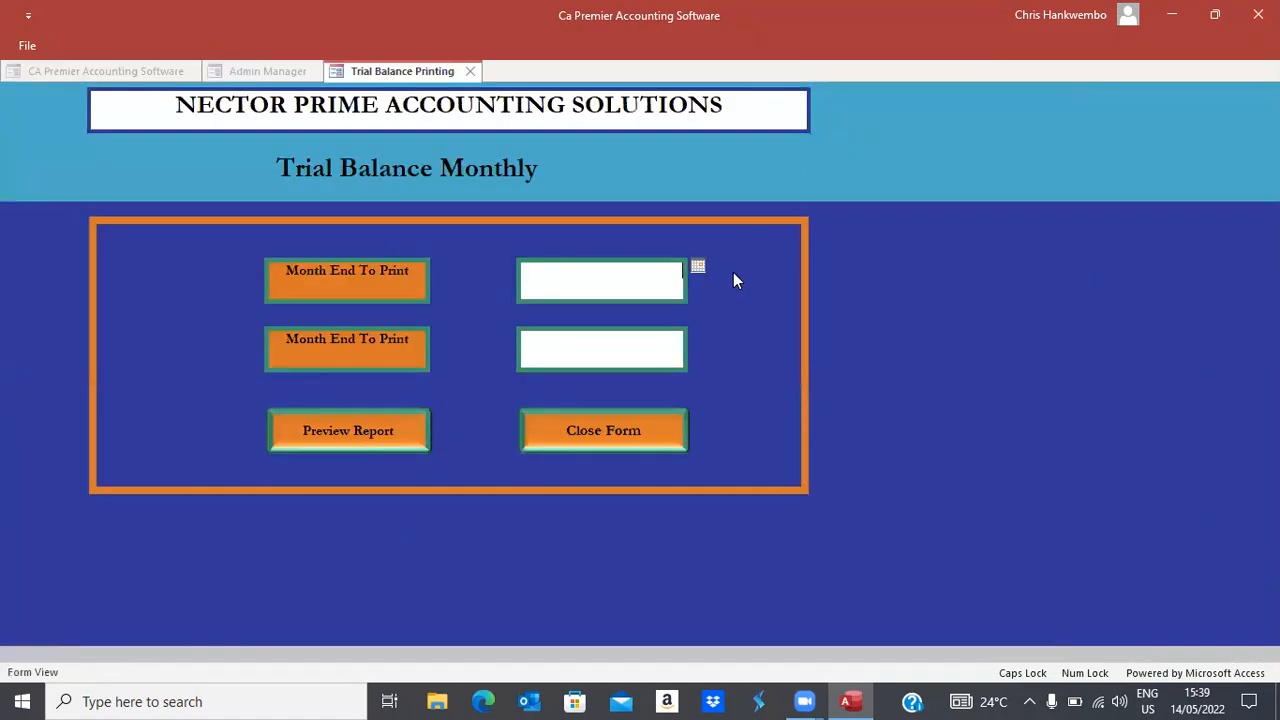
pyautogui.click(698, 267)
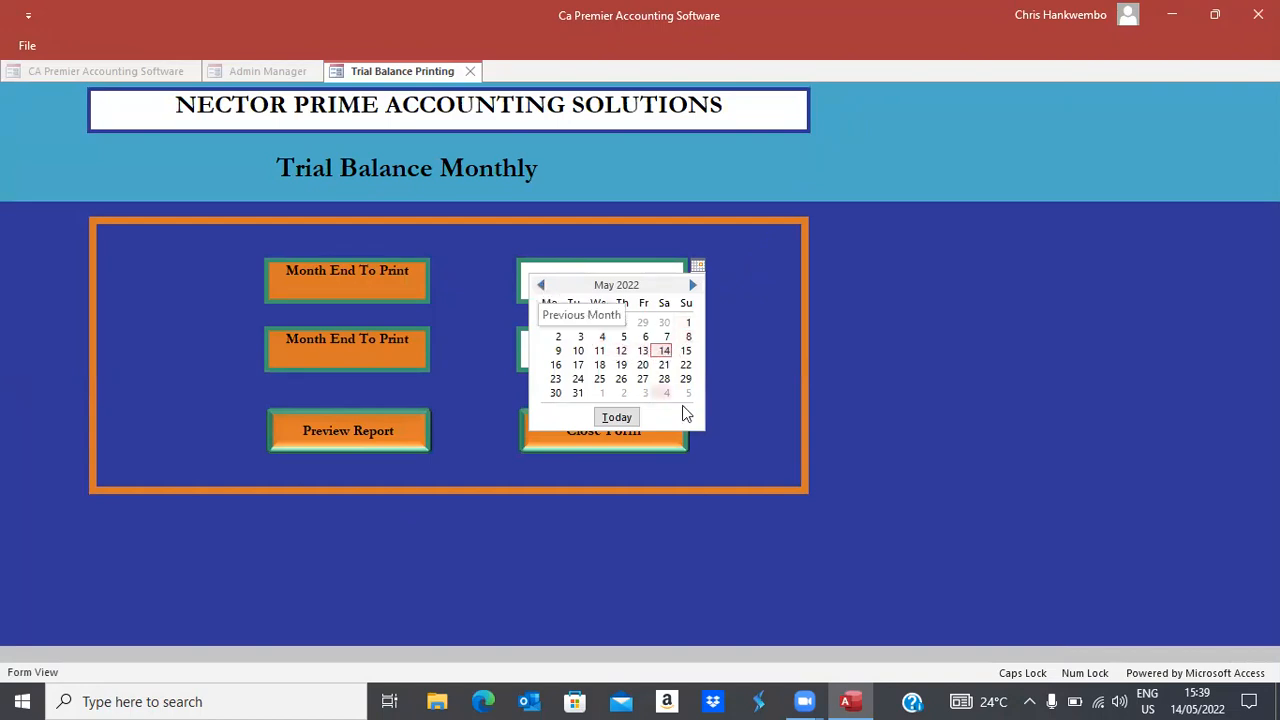
pyautogui.click(542, 286)
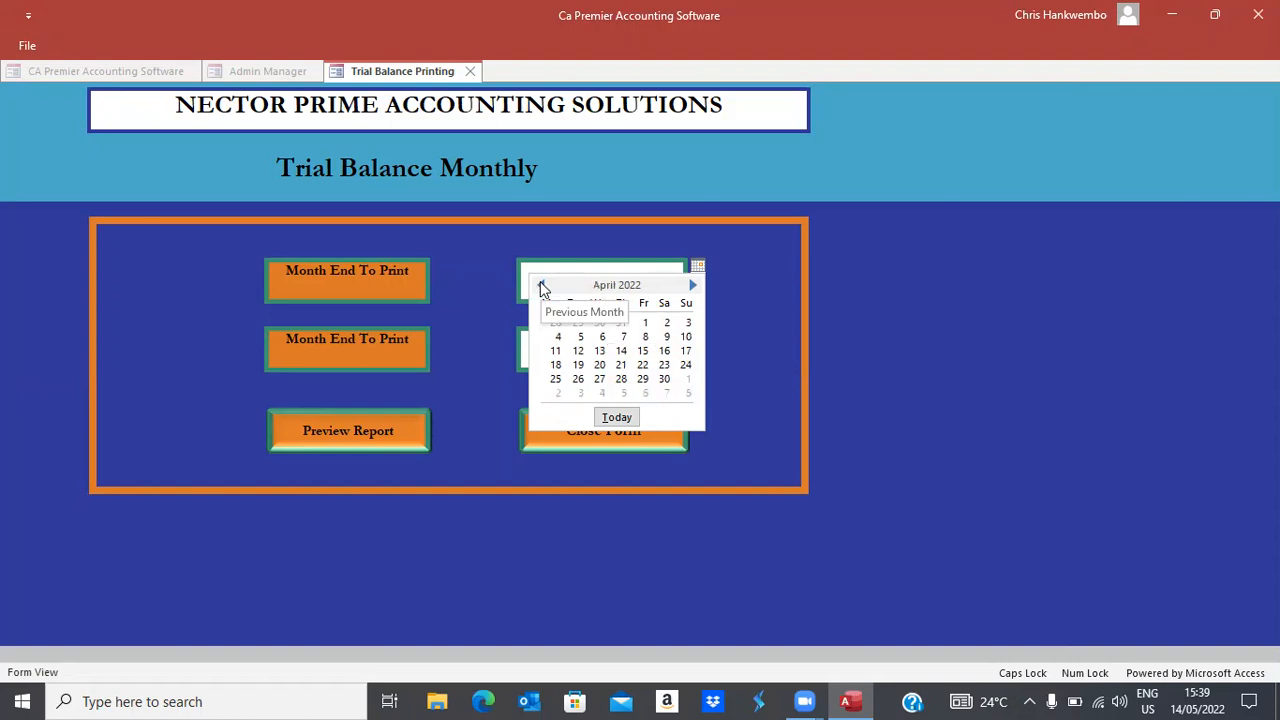
pyautogui.click(542, 286)
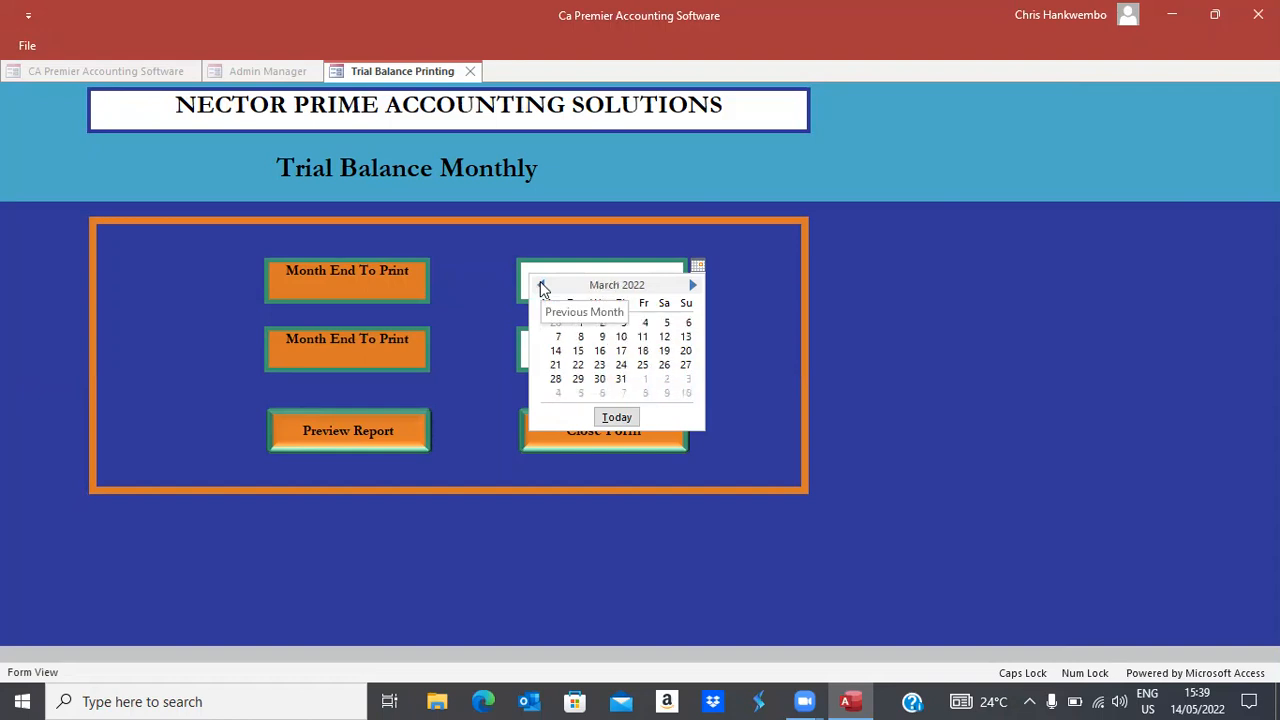
pyautogui.click(542, 286)
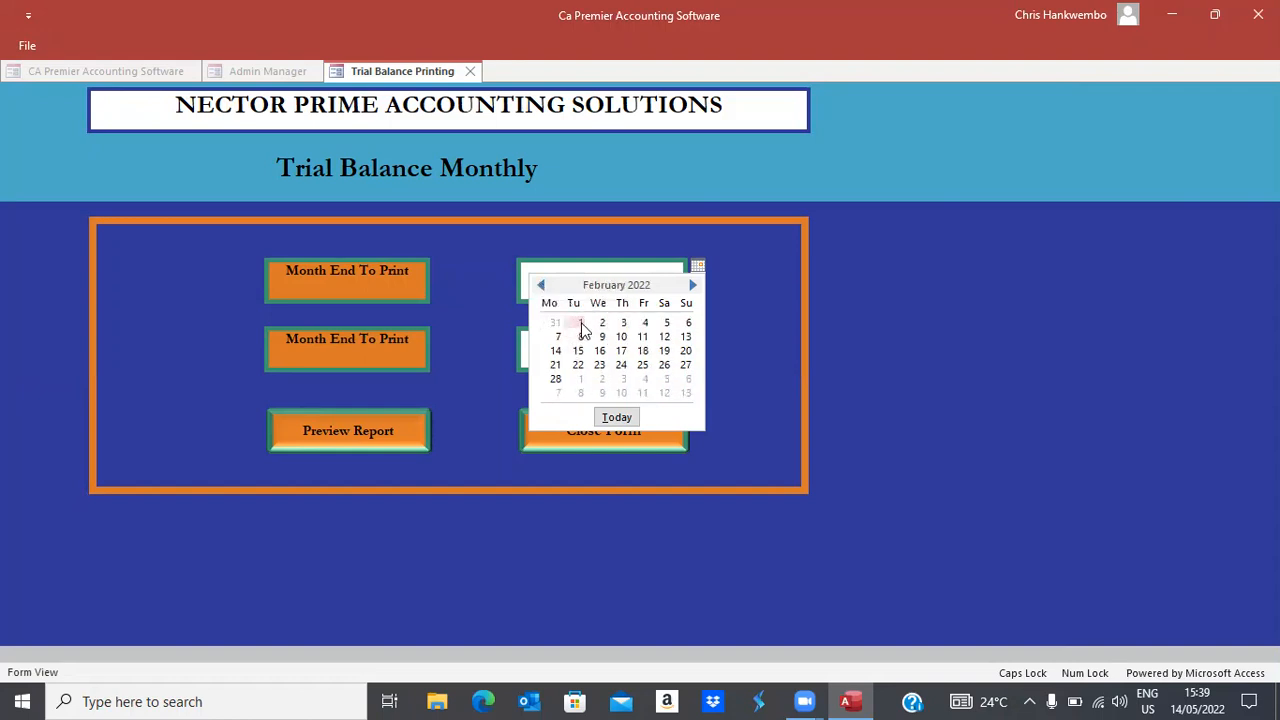
pyautogui.click(581, 323)
# Set the second month-end date to 01/02/2022
pyautogui.click(617, 339)
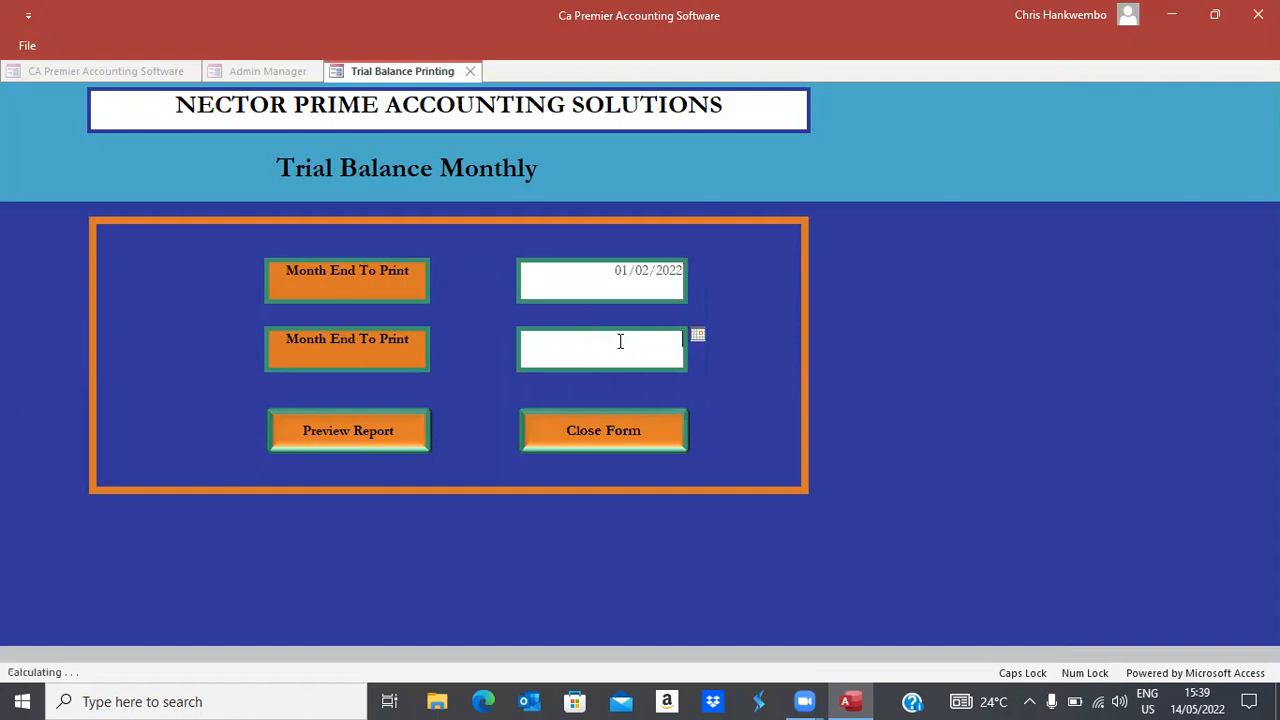
pyautogui.click(698, 337)
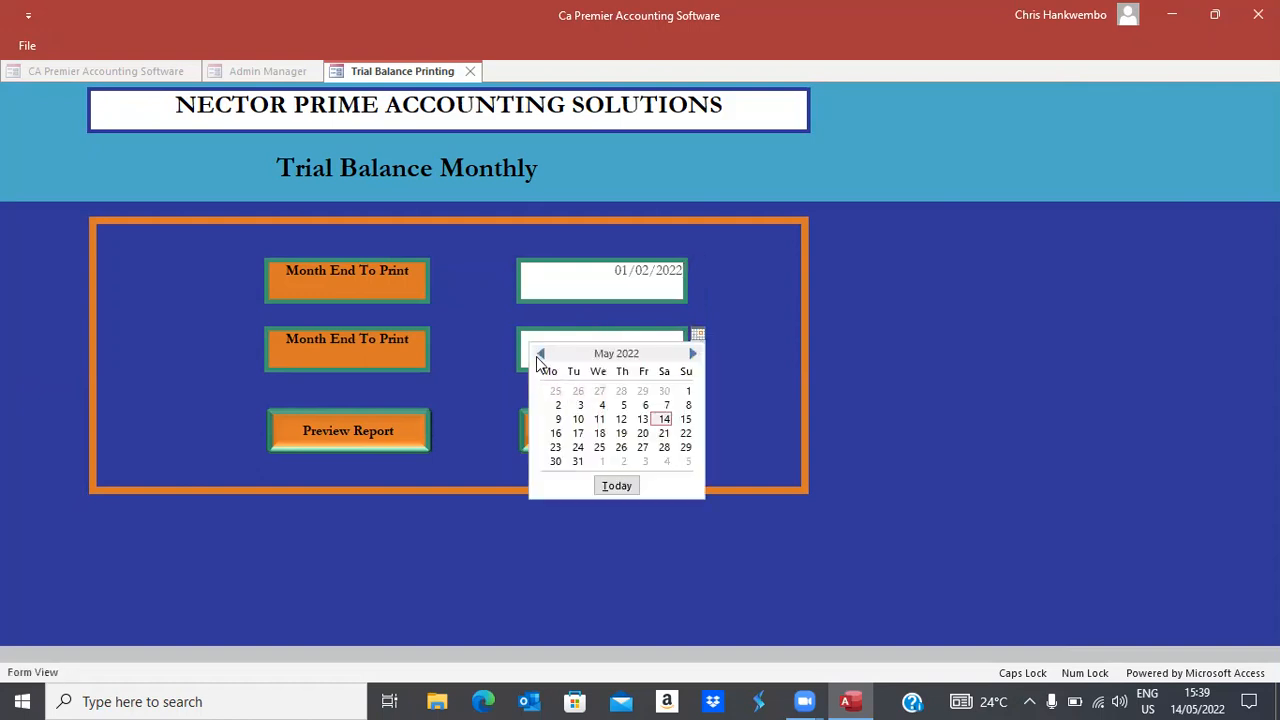
pyautogui.click(539, 355)
pyautogui.click(539, 355)
pyautogui.click(539, 355)
pyautogui.click(539, 355)
pyautogui.click(539, 355)
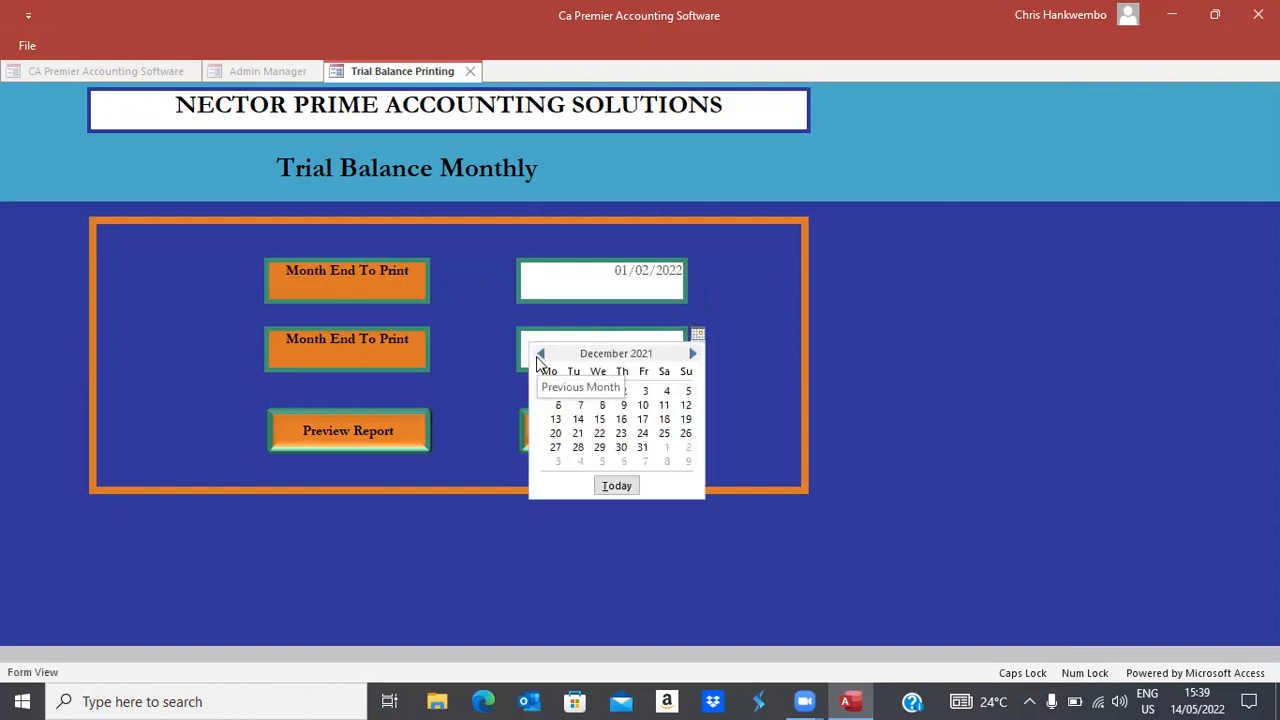
pyautogui.click(692, 355)
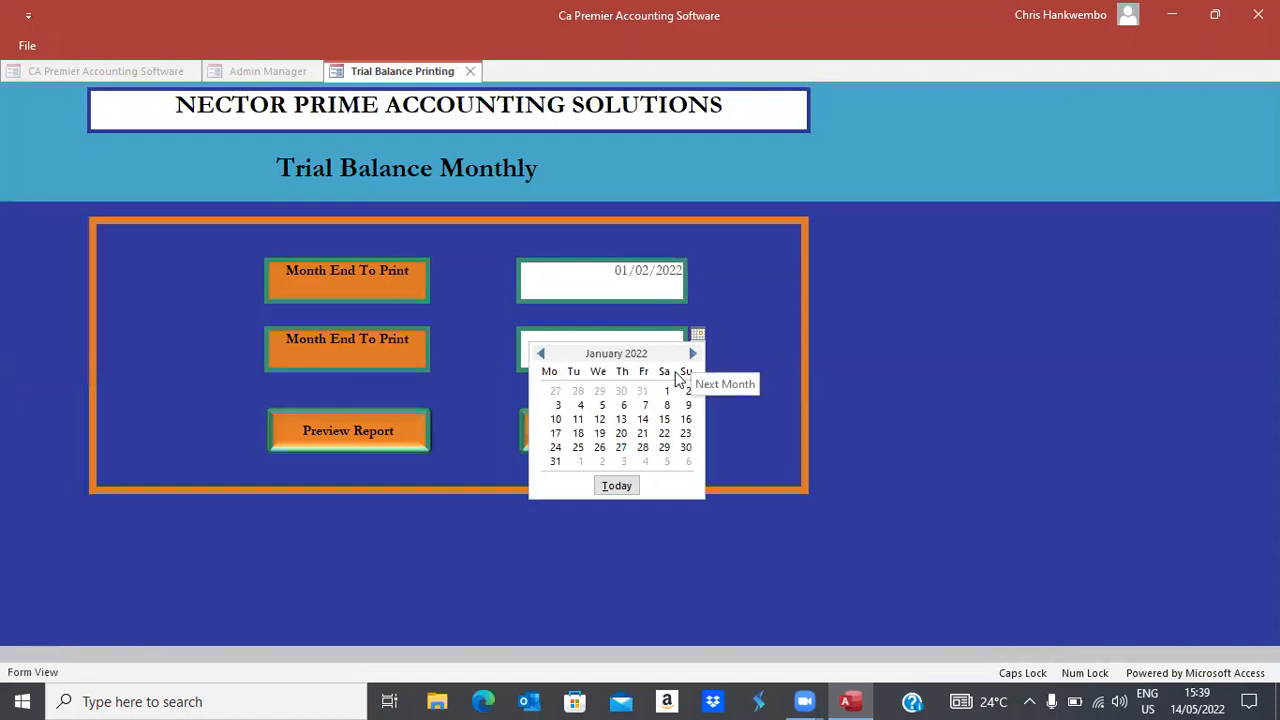
pyautogui.click(692, 356)
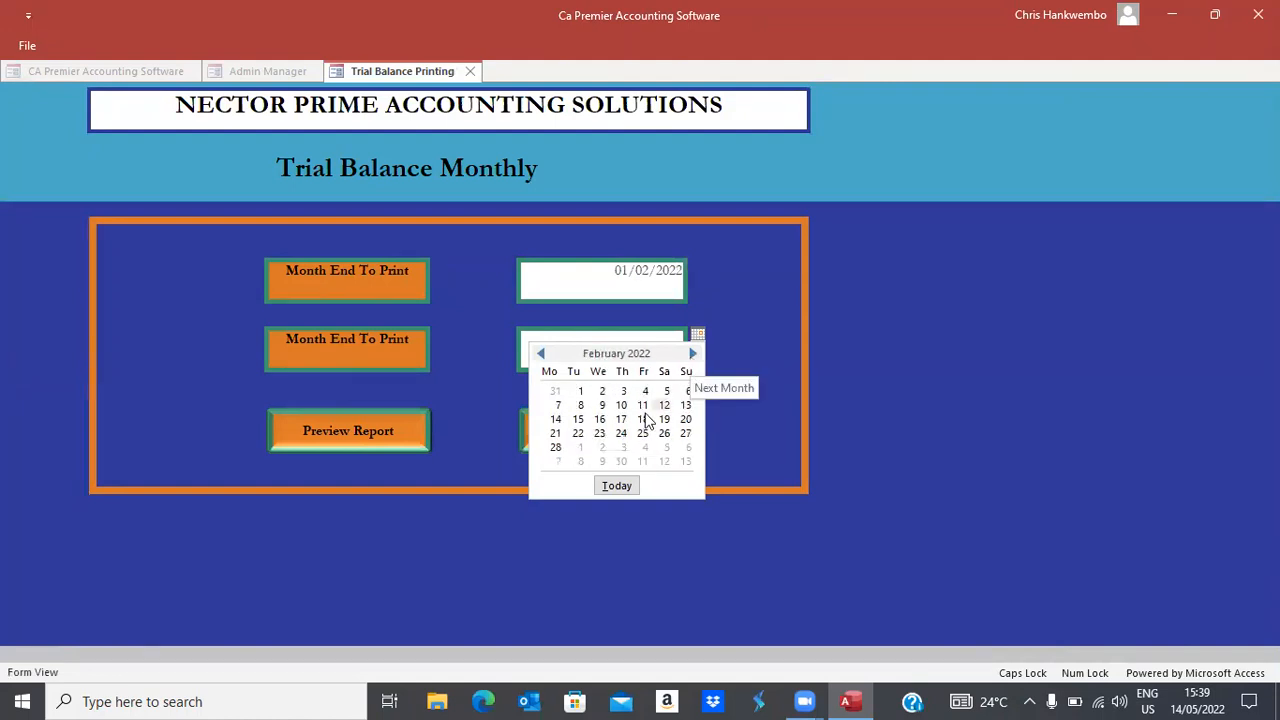
pyautogui.click(580, 392)
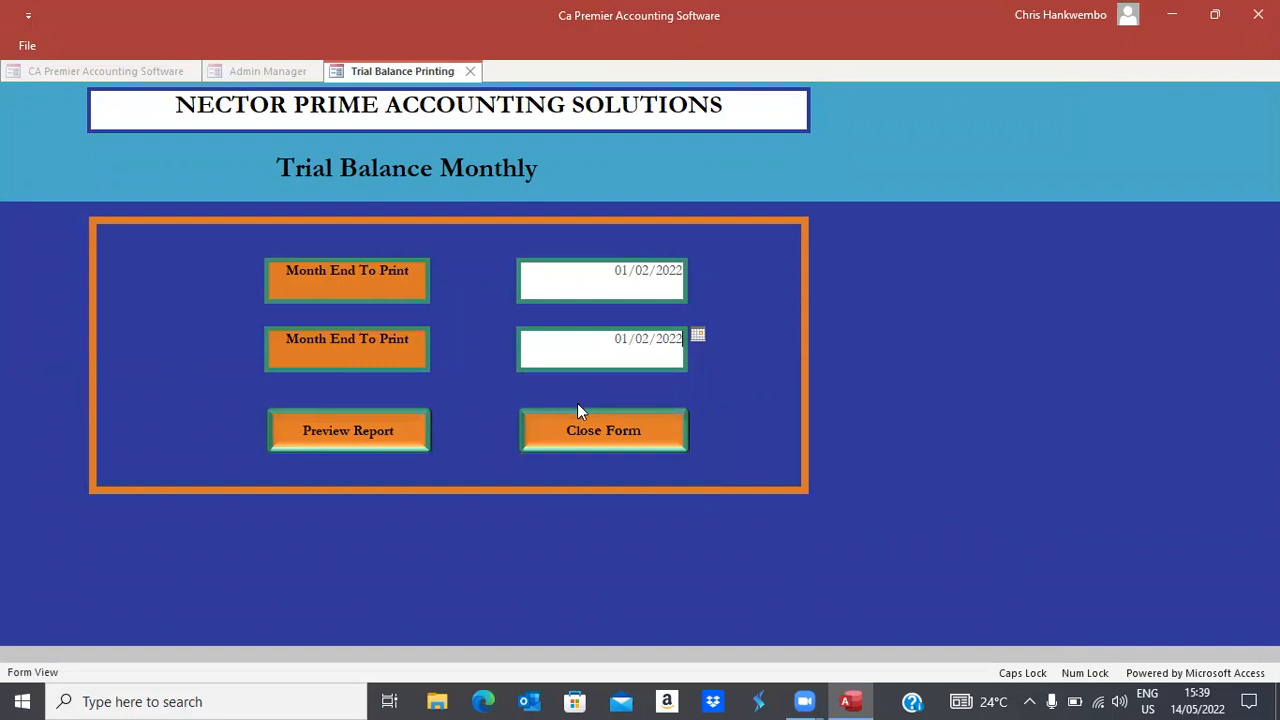
pyautogui.click(375, 427)
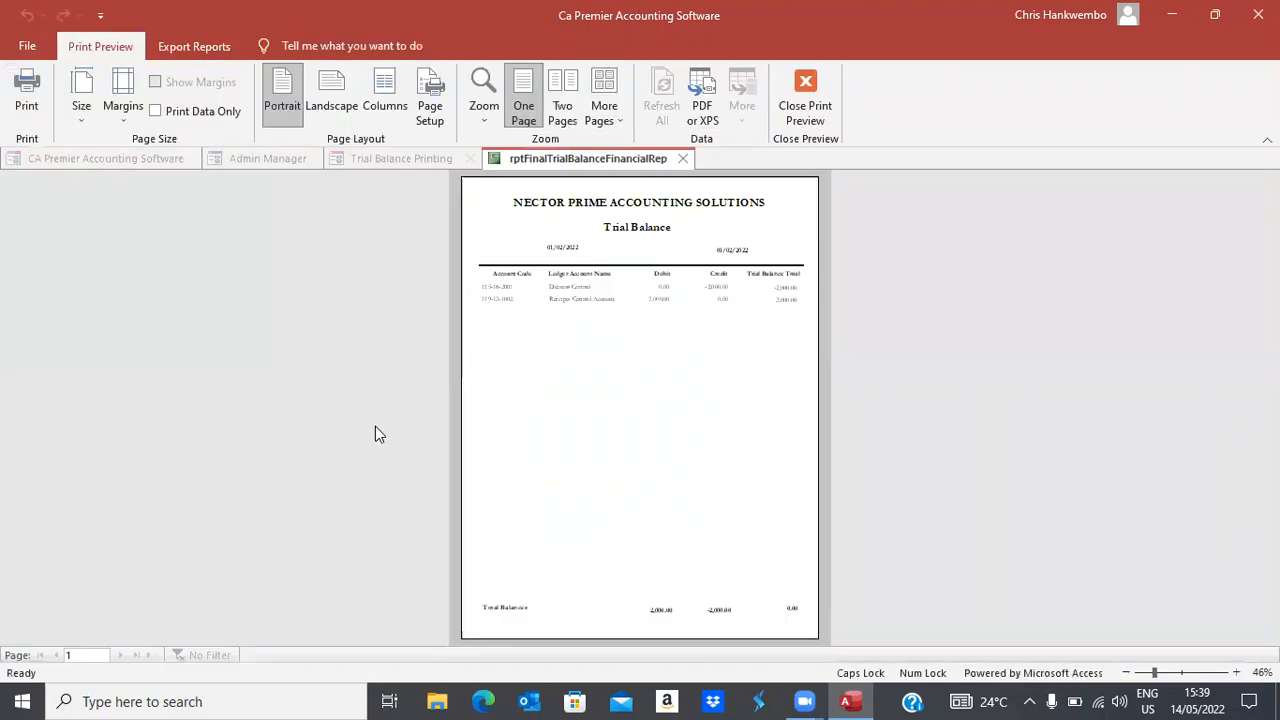
pyautogui.click(716, 306)
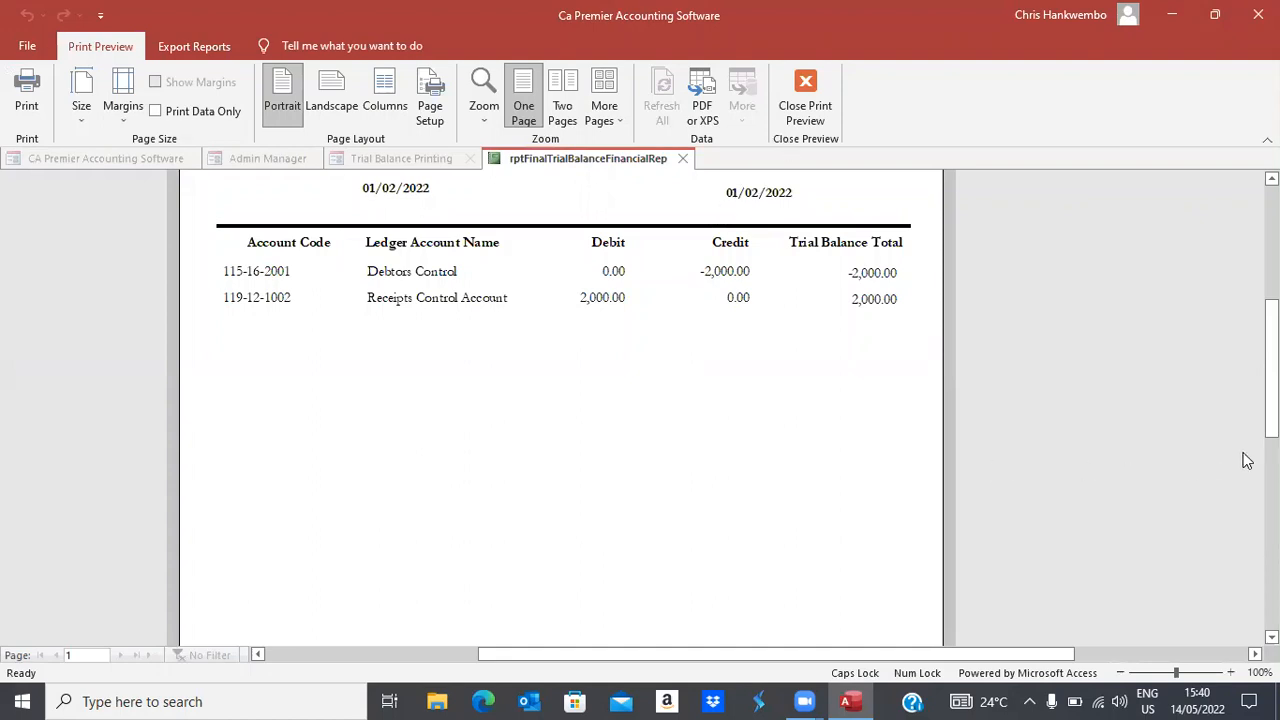
pyautogui.moveTo(1271, 375); pyautogui.dragTo(1271, 497)
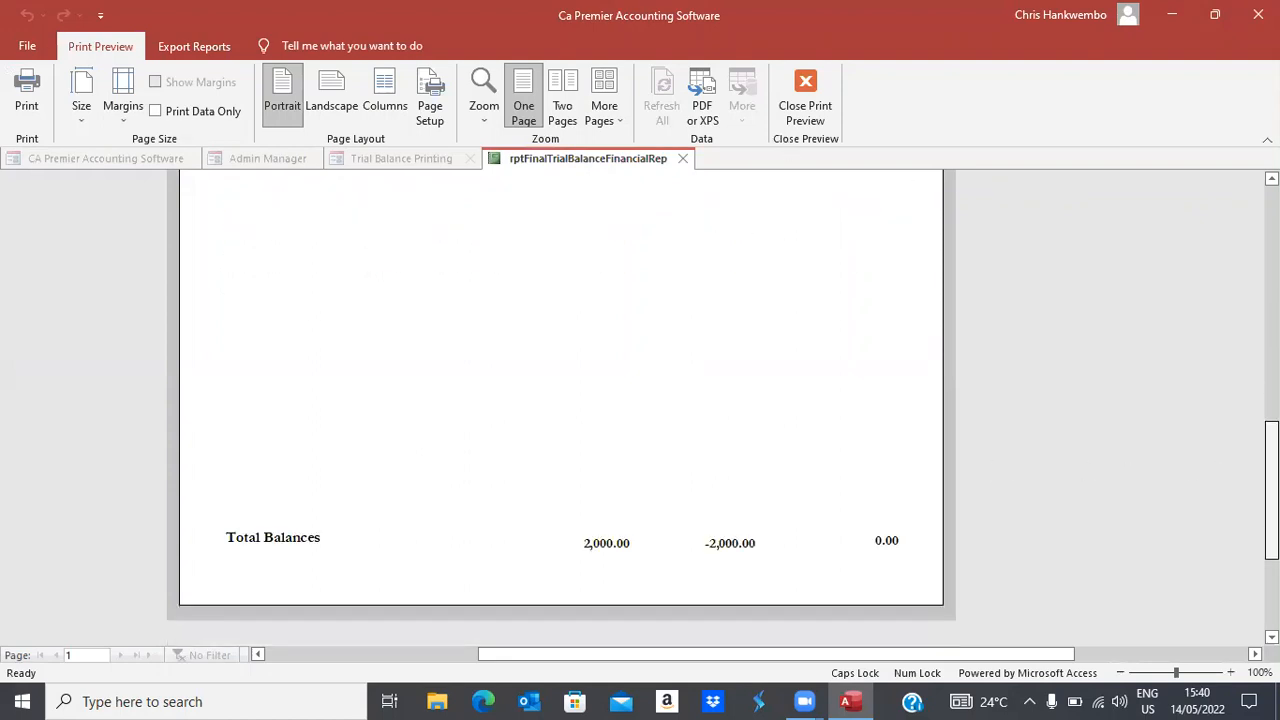
pyautogui.scroll(5, 1245, 348)
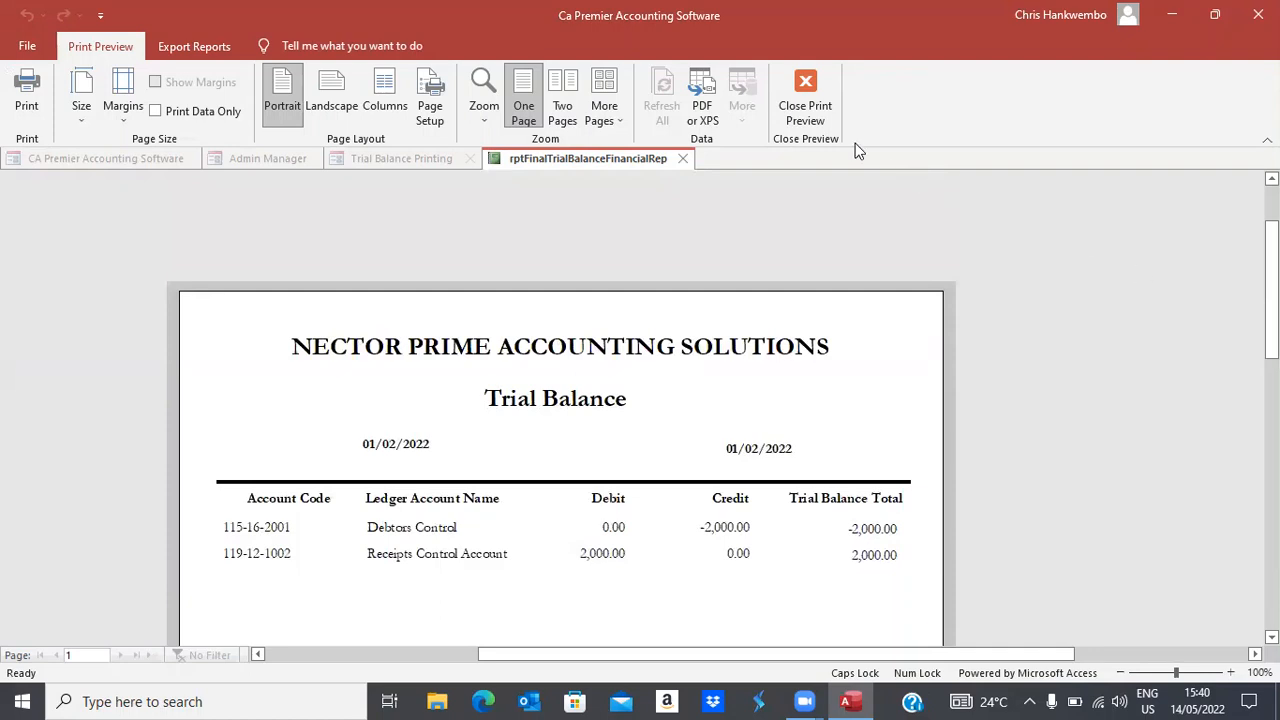
pyautogui.click(805, 110)
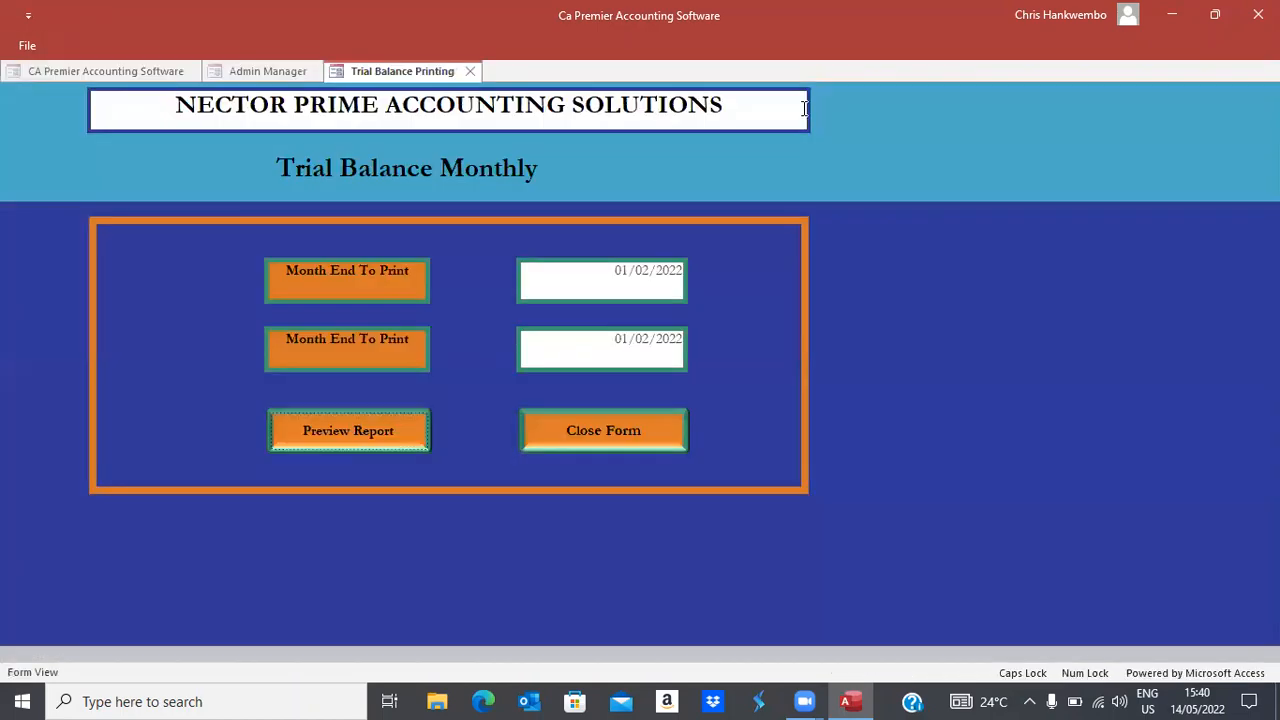
# Open Customer Ledger Printing with dates 01/02/2022 to 31/05/2022
pyautogui.click(580, 433)
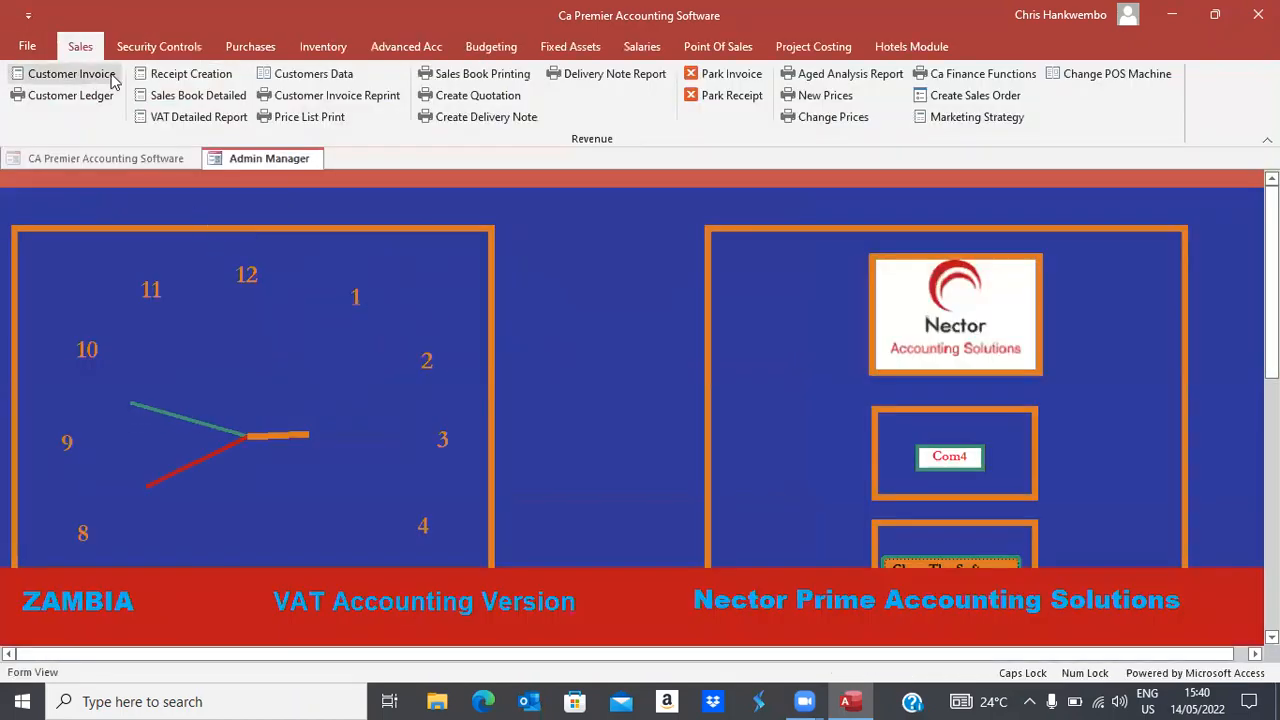
pyautogui.click(86, 95)
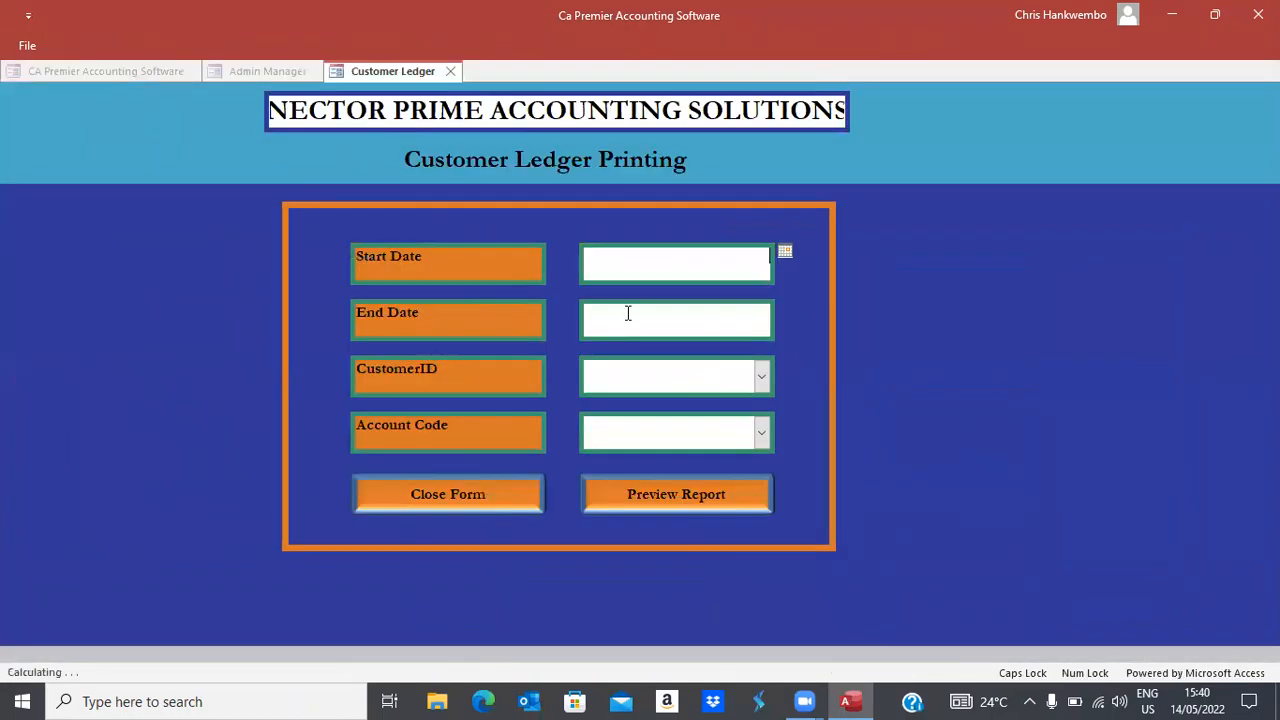
pyautogui.click(785, 251)
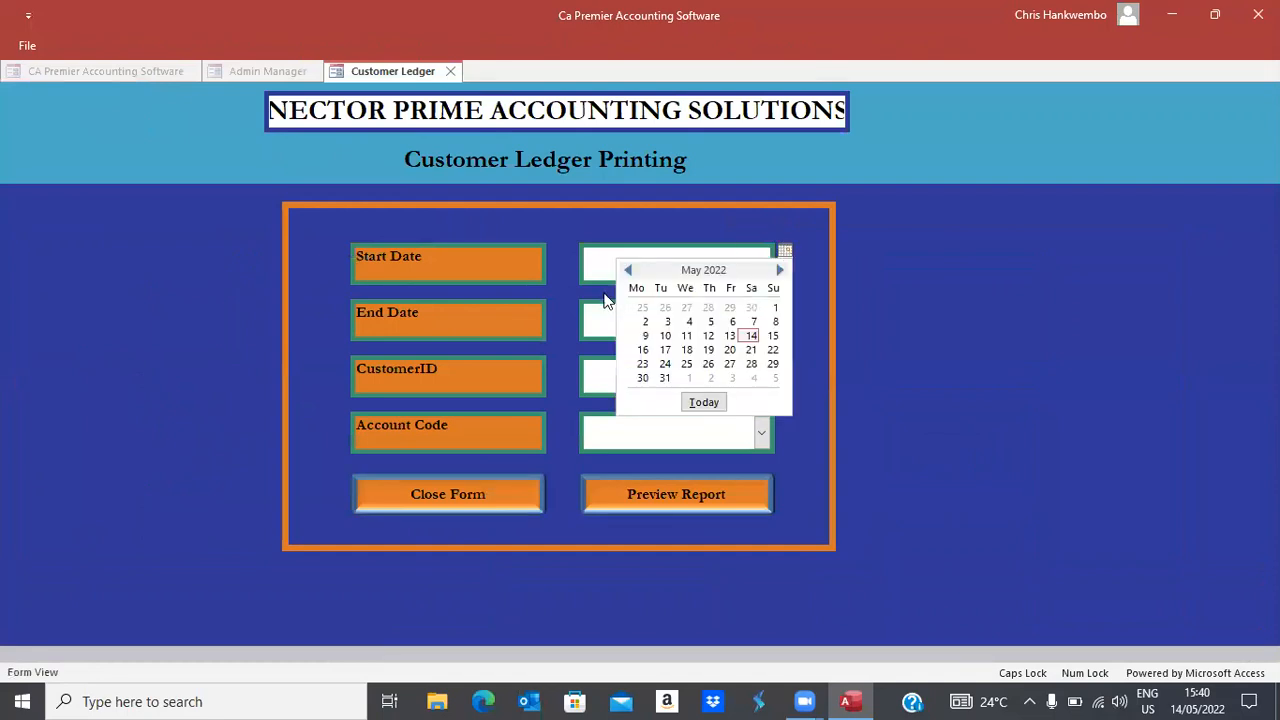
pyautogui.click(627, 270)
pyautogui.click(627, 270)
pyautogui.click(627, 270)
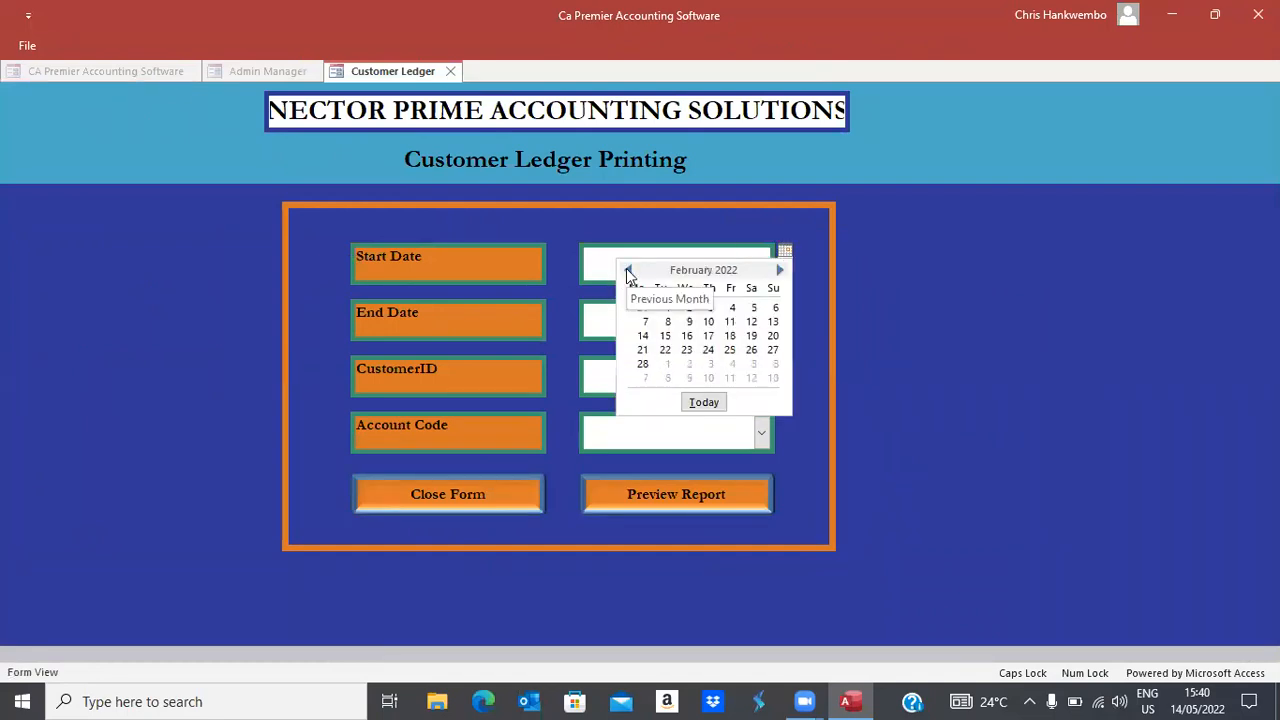
pyautogui.click(667, 316)
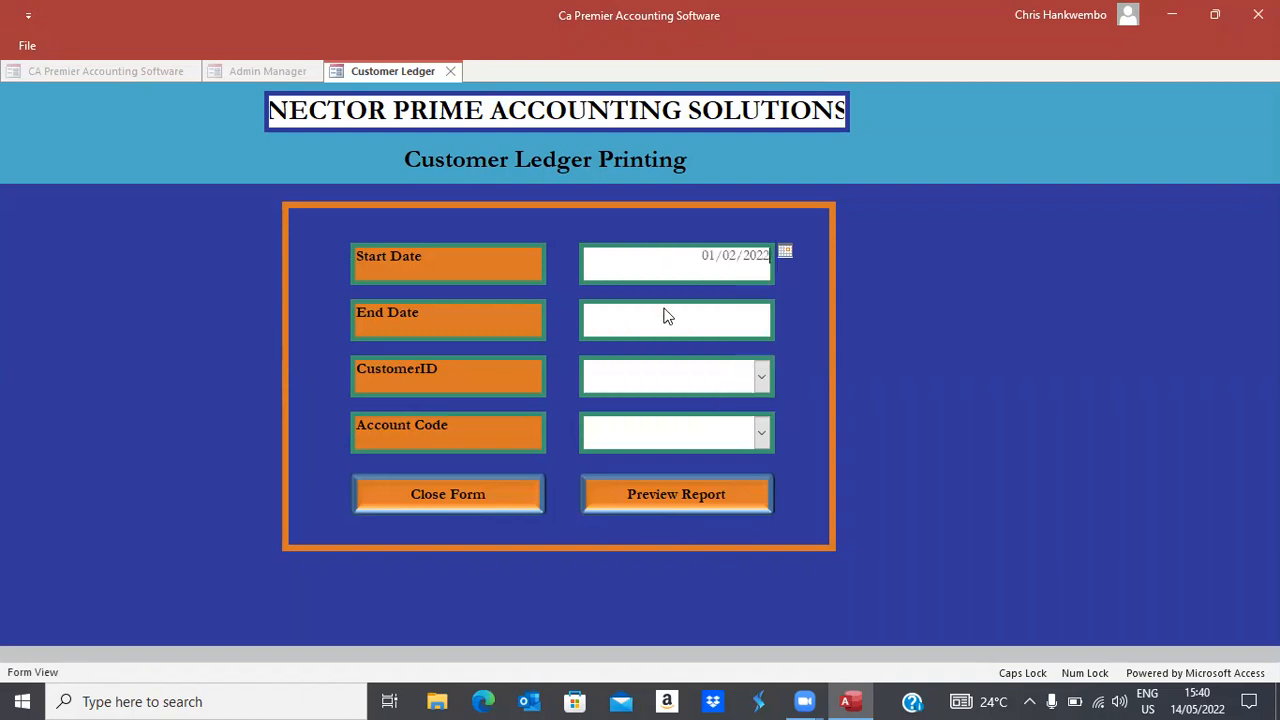
pyautogui.click(752, 320)
pyautogui.click(784, 309)
pyautogui.click(665, 434)
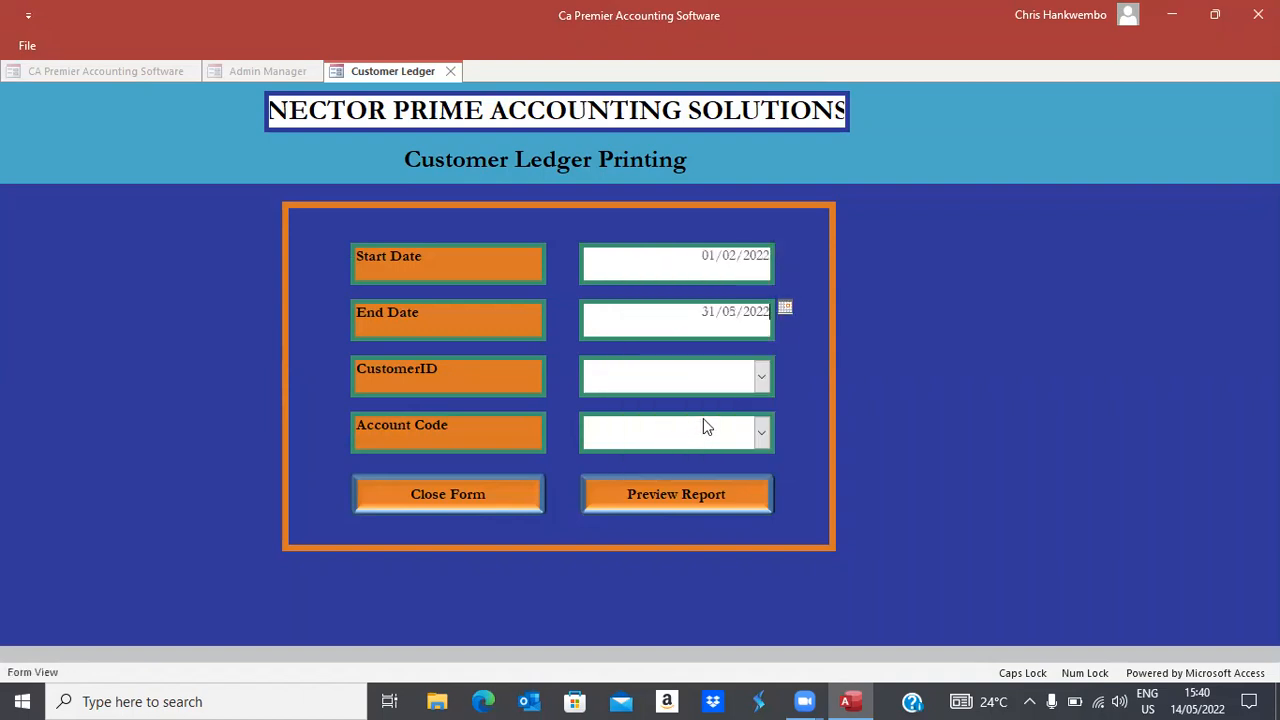
# Choose customer TESTING and account Debtors Control, then generate the ledger
pyautogui.click(760, 378)
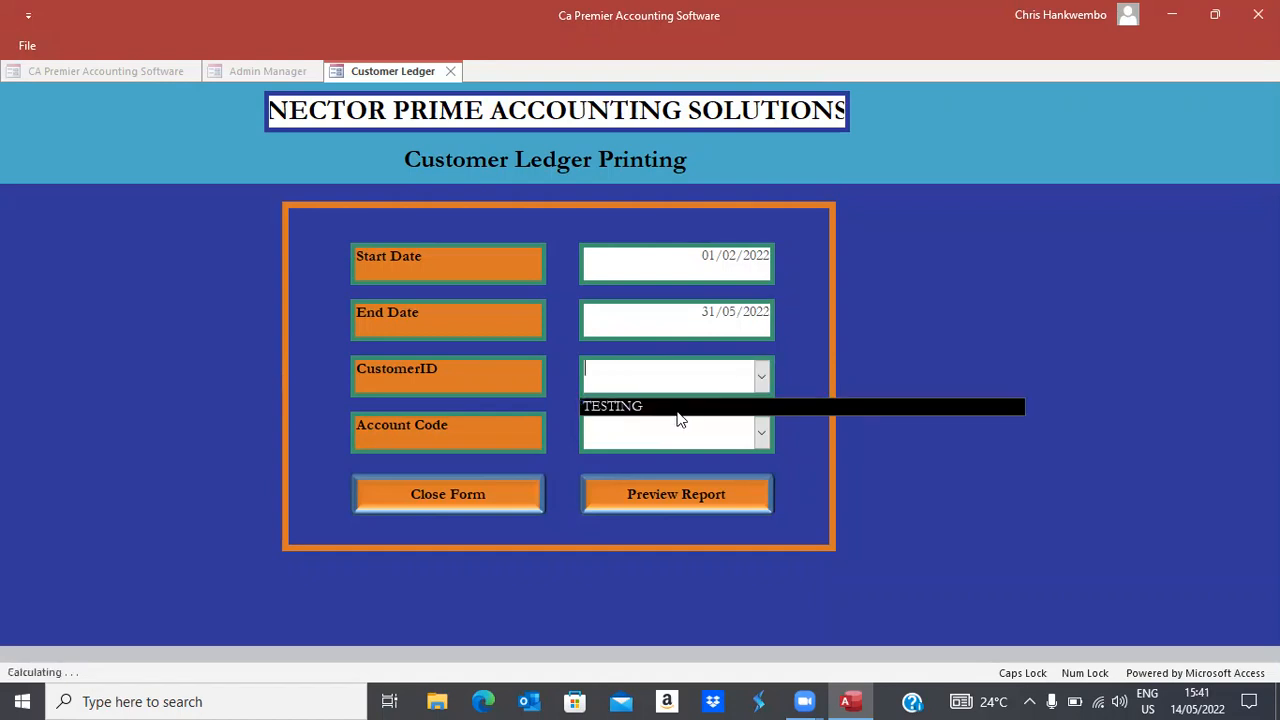
pyautogui.click(615, 406)
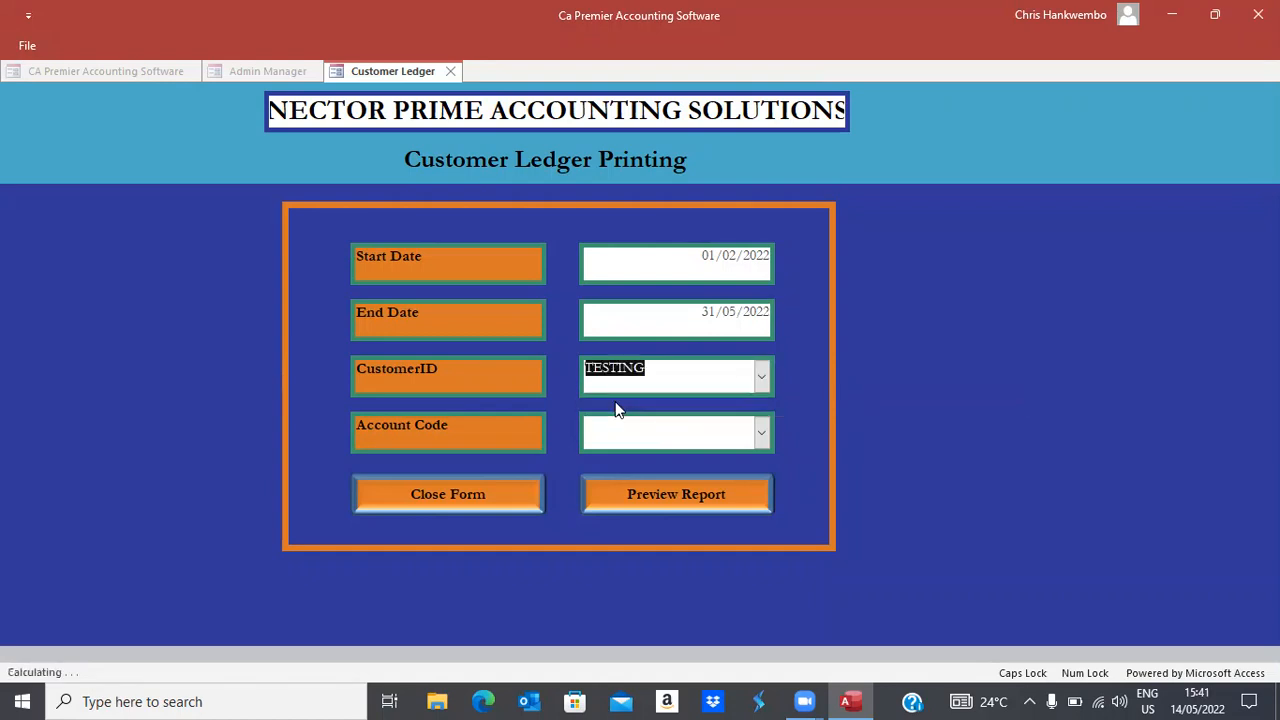
pyautogui.click(762, 432)
pyautogui.write('de')
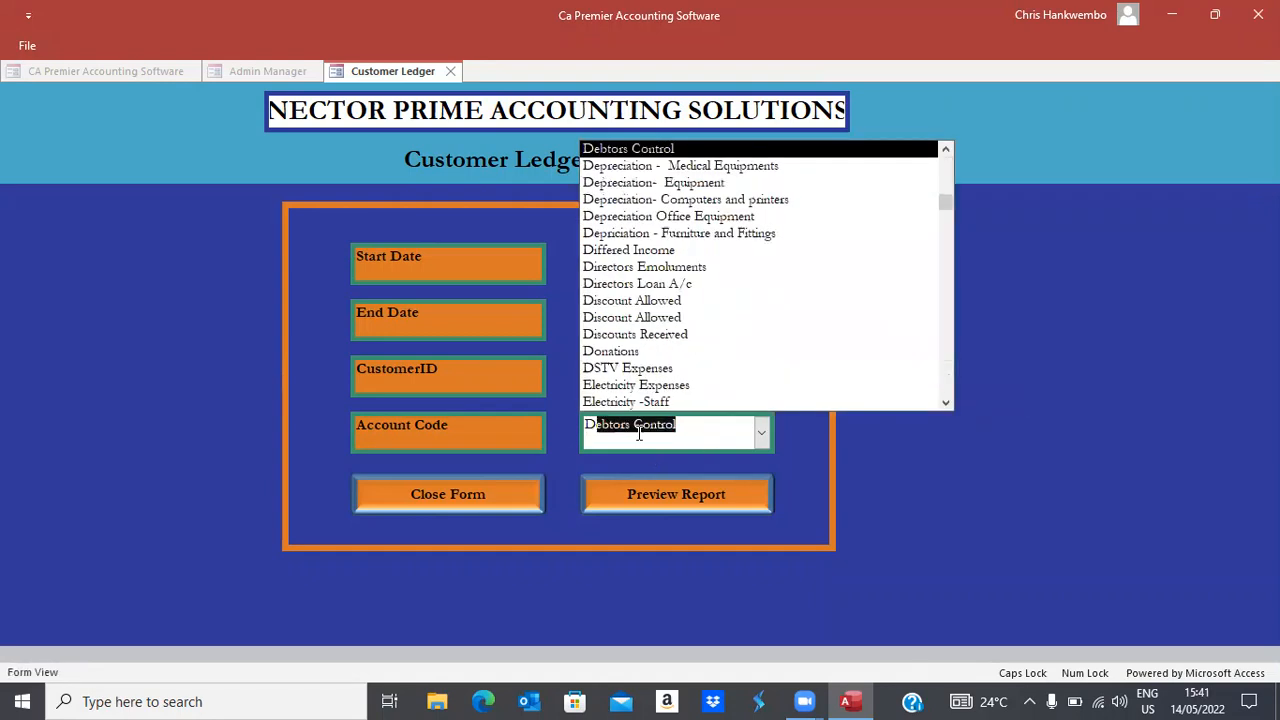
pyautogui.press('Return')
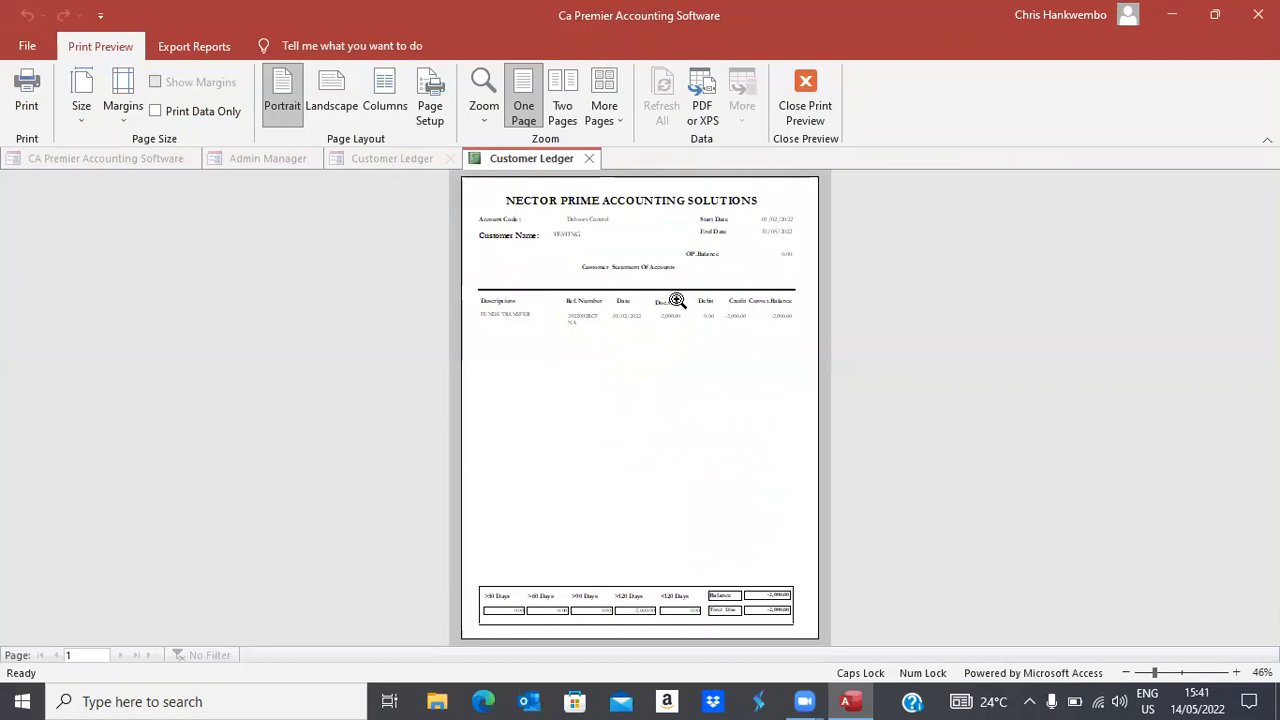
# Zoom and scroll the TESTING statement to check the -2,000.00 FUNDS TRANSFER, then close it
pyautogui.click(678, 300)
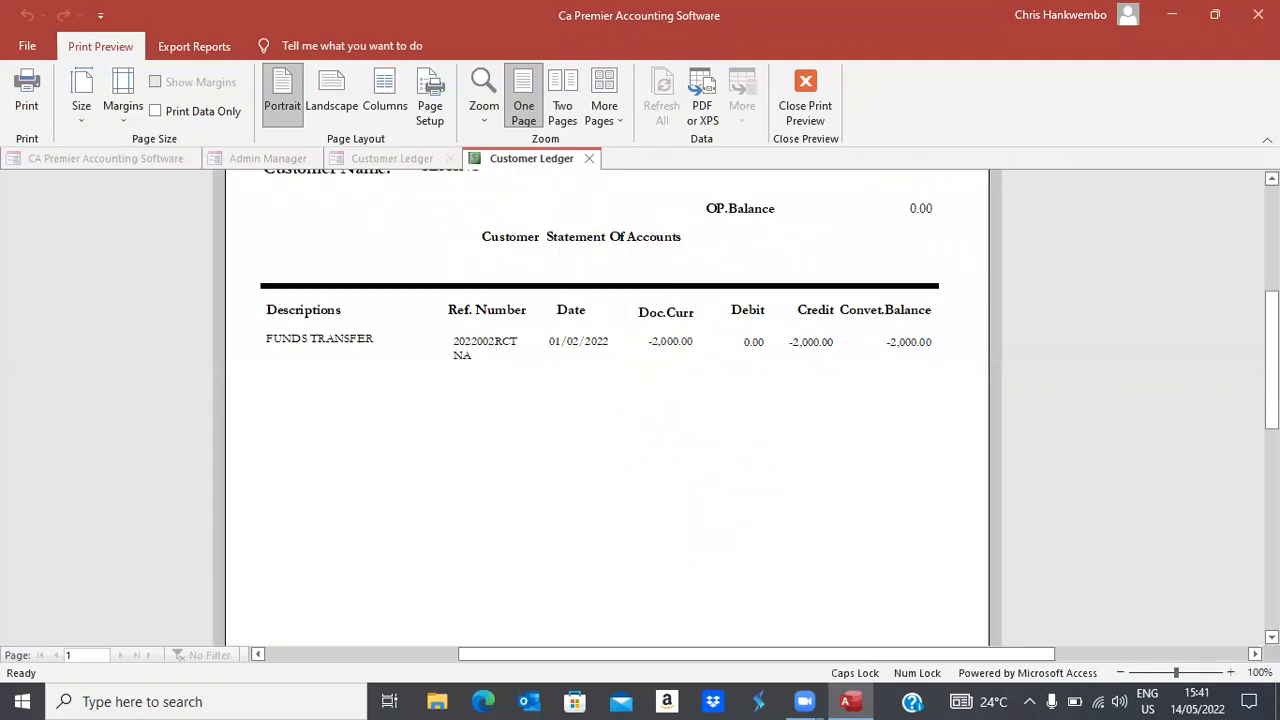
pyautogui.scroll(-10, 606, 408)
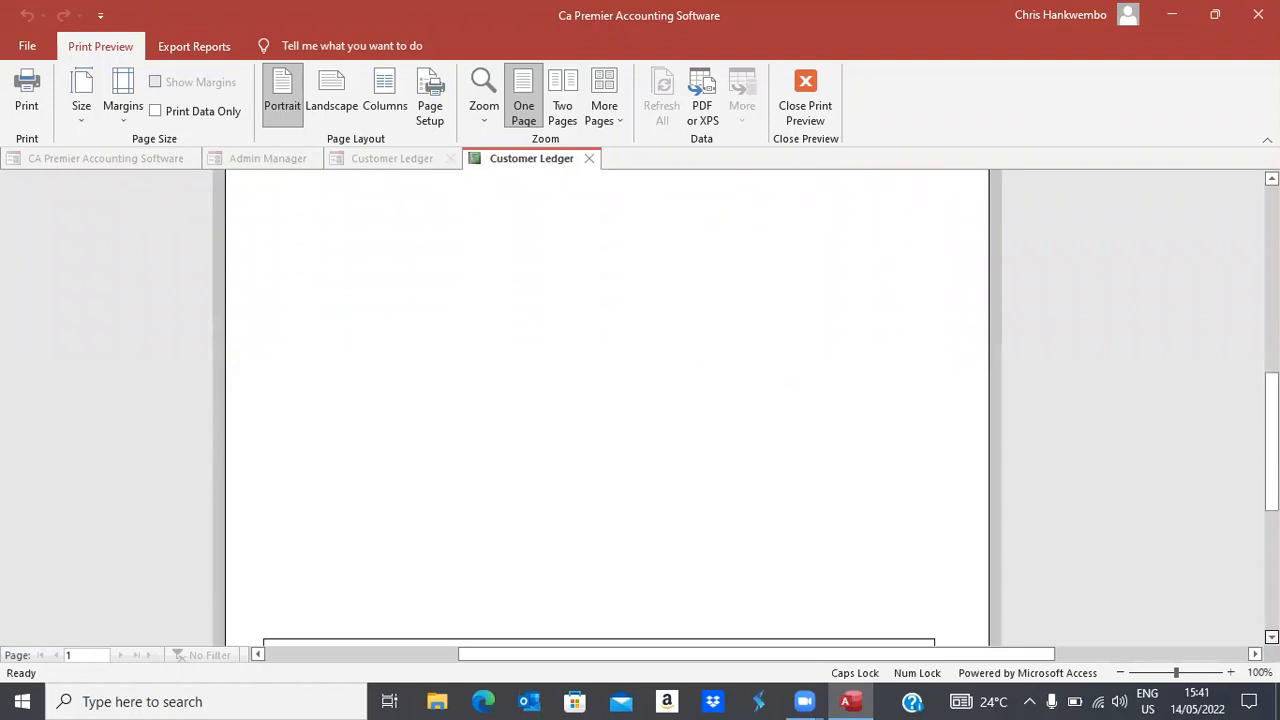
pyautogui.scroll(-1, 606, 408)
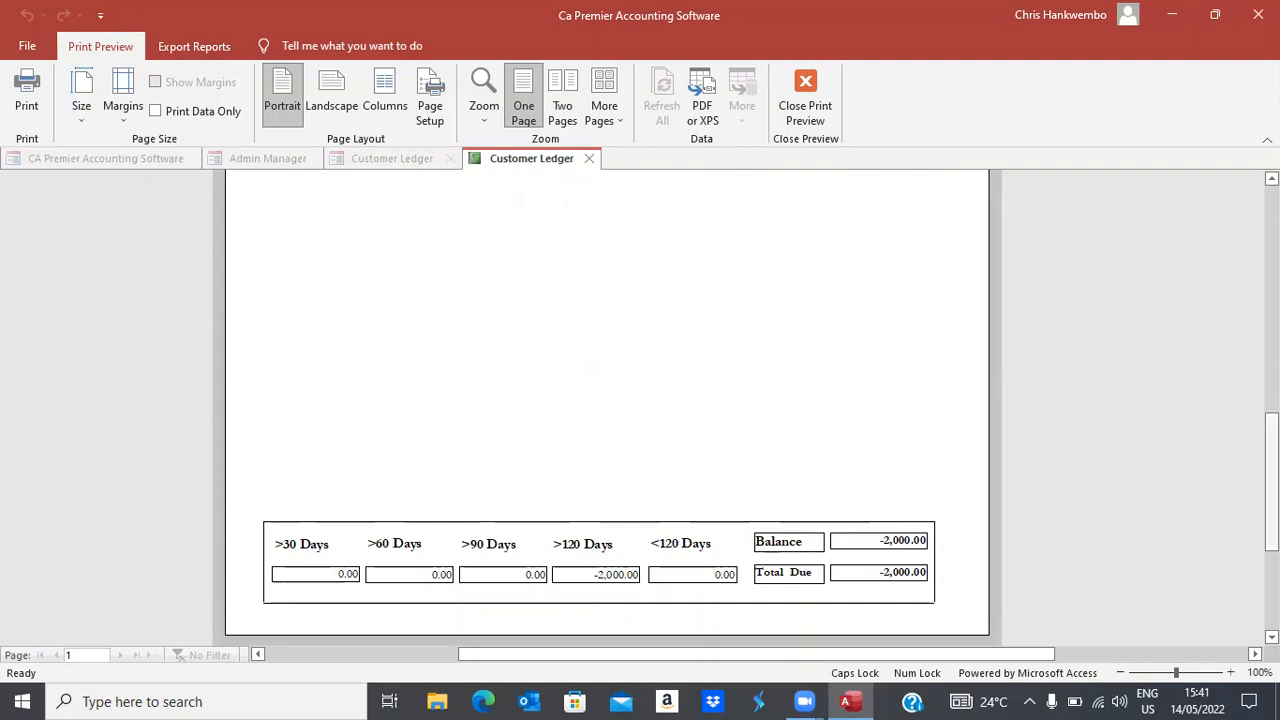
pyautogui.scroll(5, 606, 400)
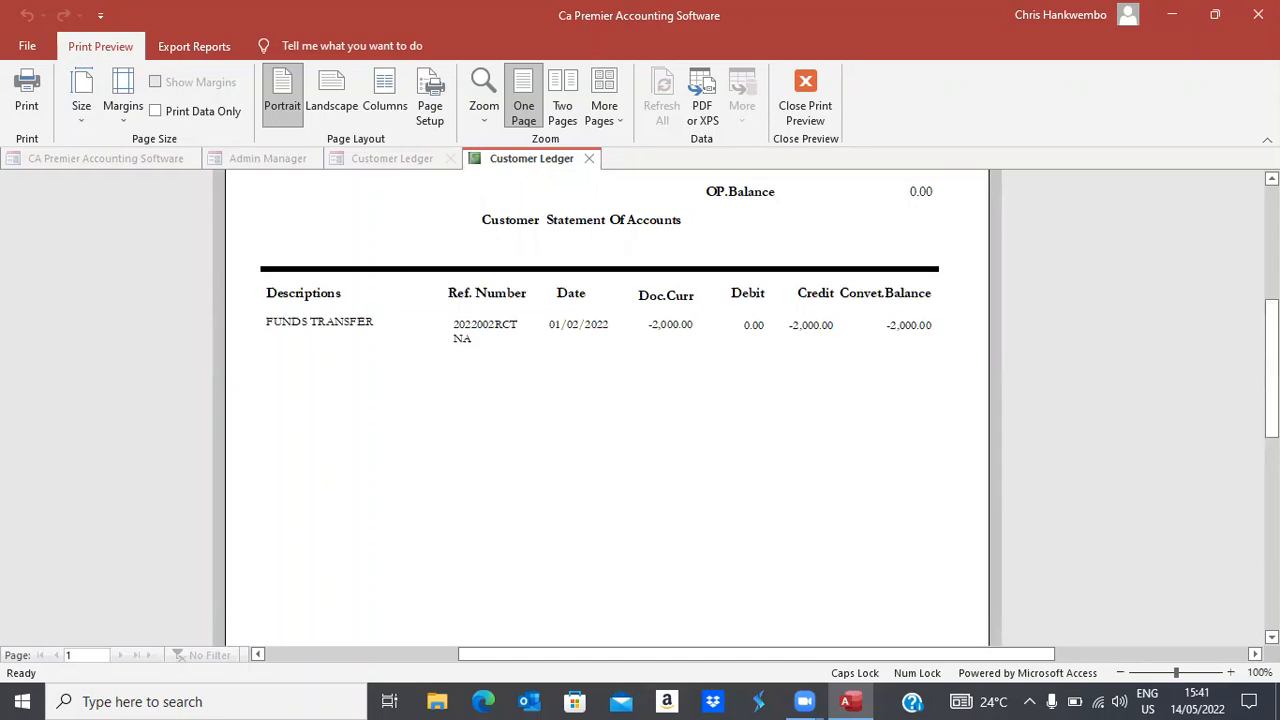
pyautogui.click(812, 113)
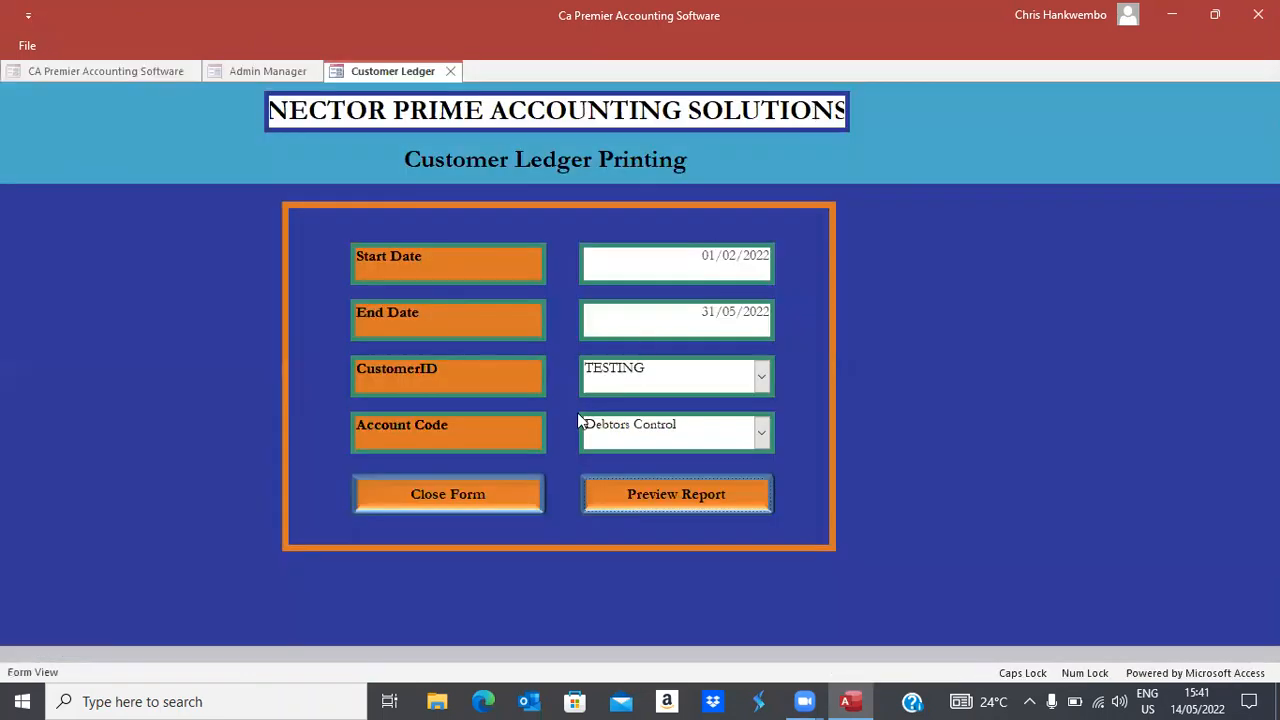
# Preview the Aged Analysis Report for account Debtors Control with cut-off date 14/05/2022
pyautogui.click(427, 497)
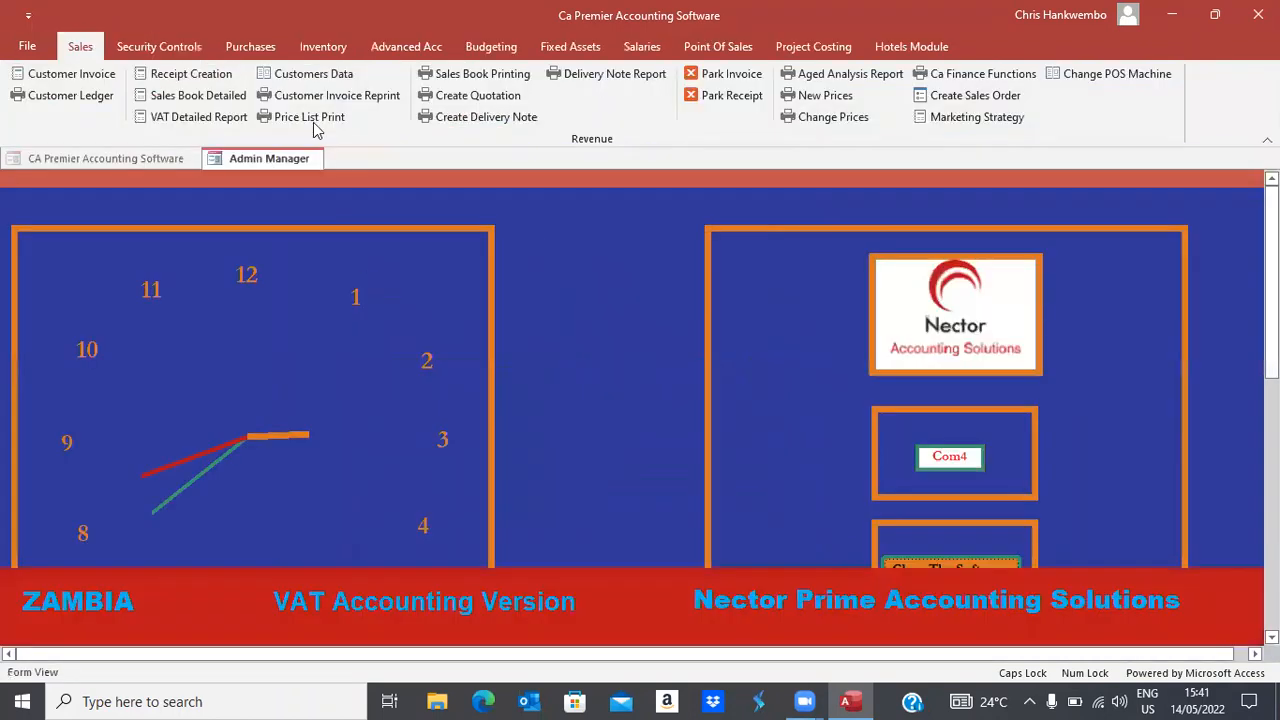
pyautogui.click(862, 75)
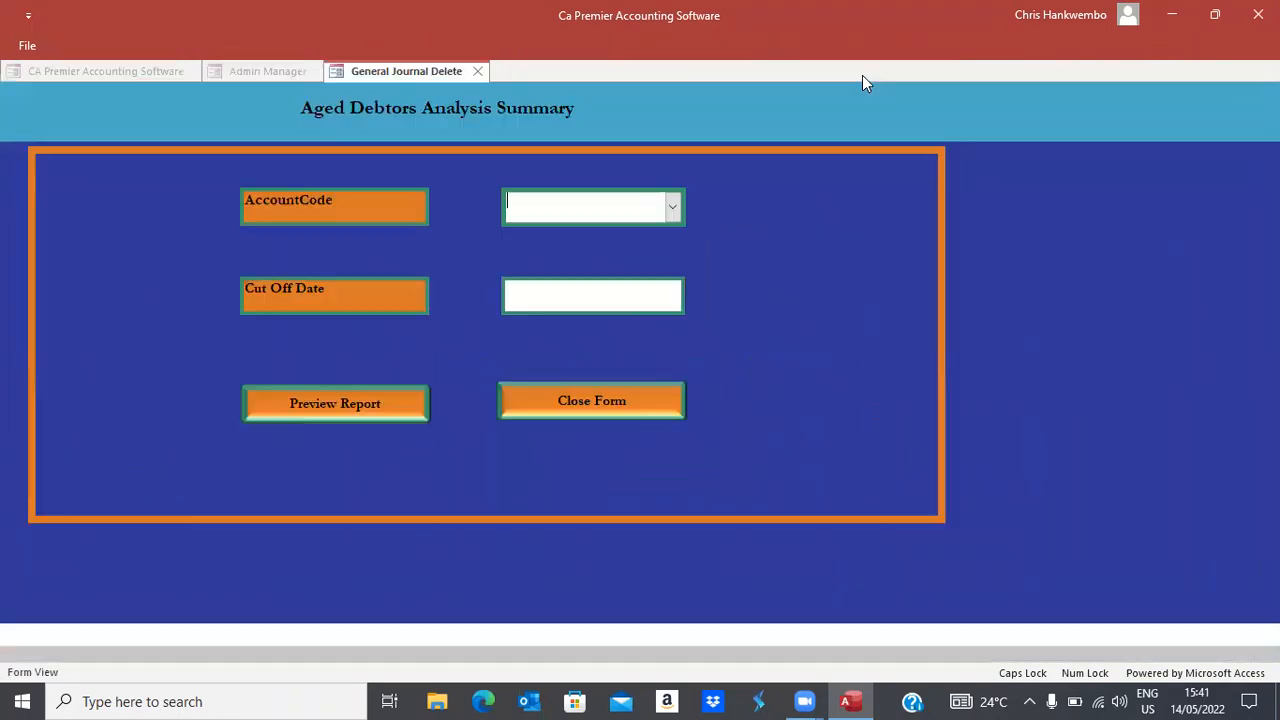
pyautogui.click(677, 212)
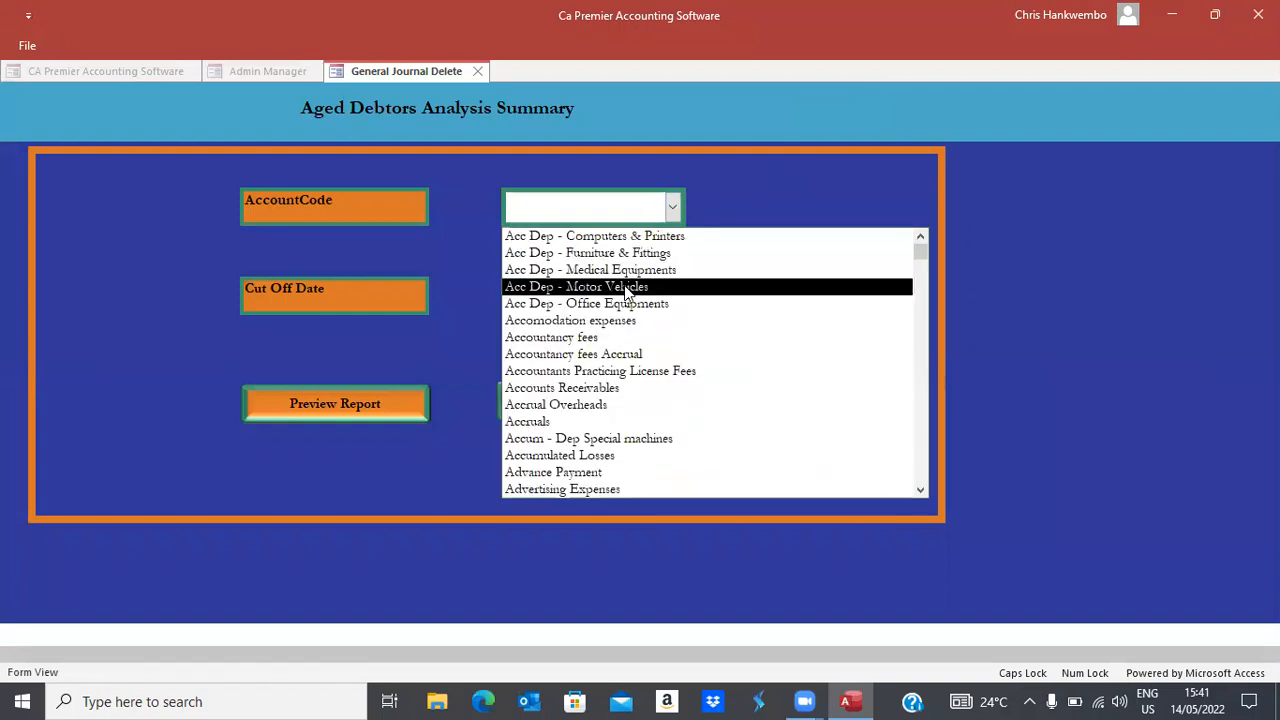
pyautogui.write('DEbtors Control')
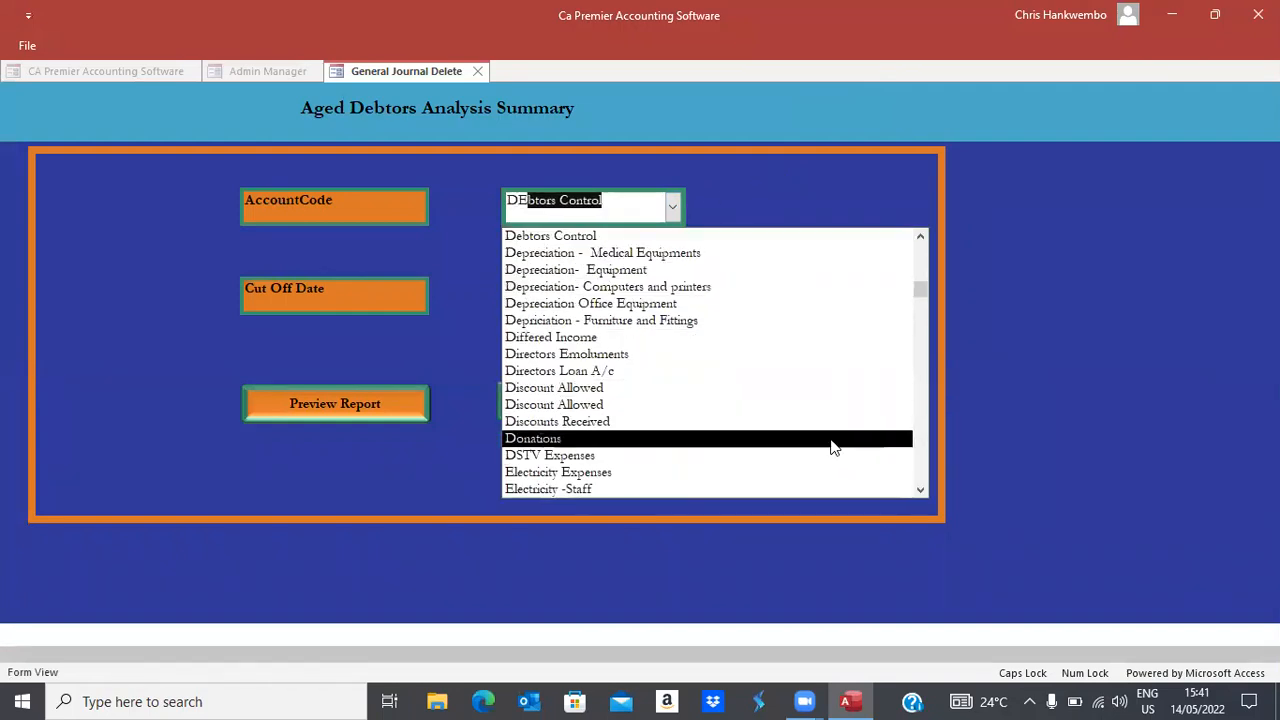
pyautogui.click(1080, 425)
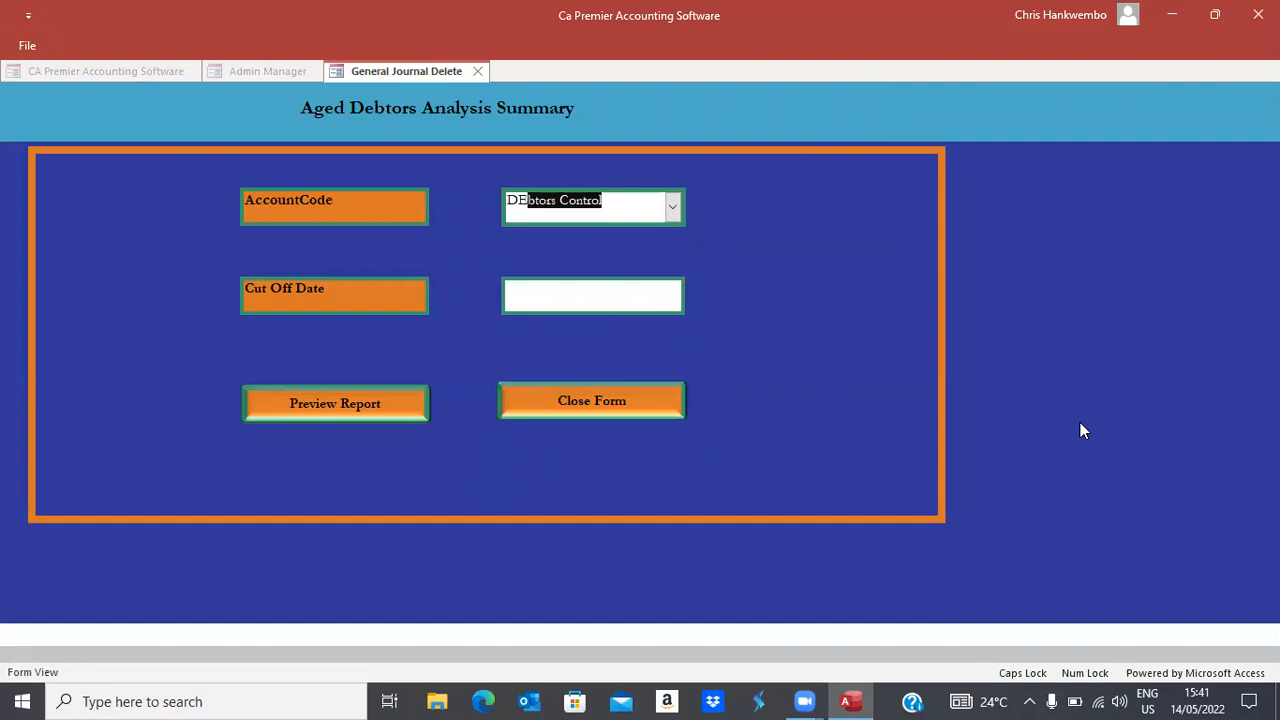
pyautogui.click(678, 302)
pyautogui.click(695, 287)
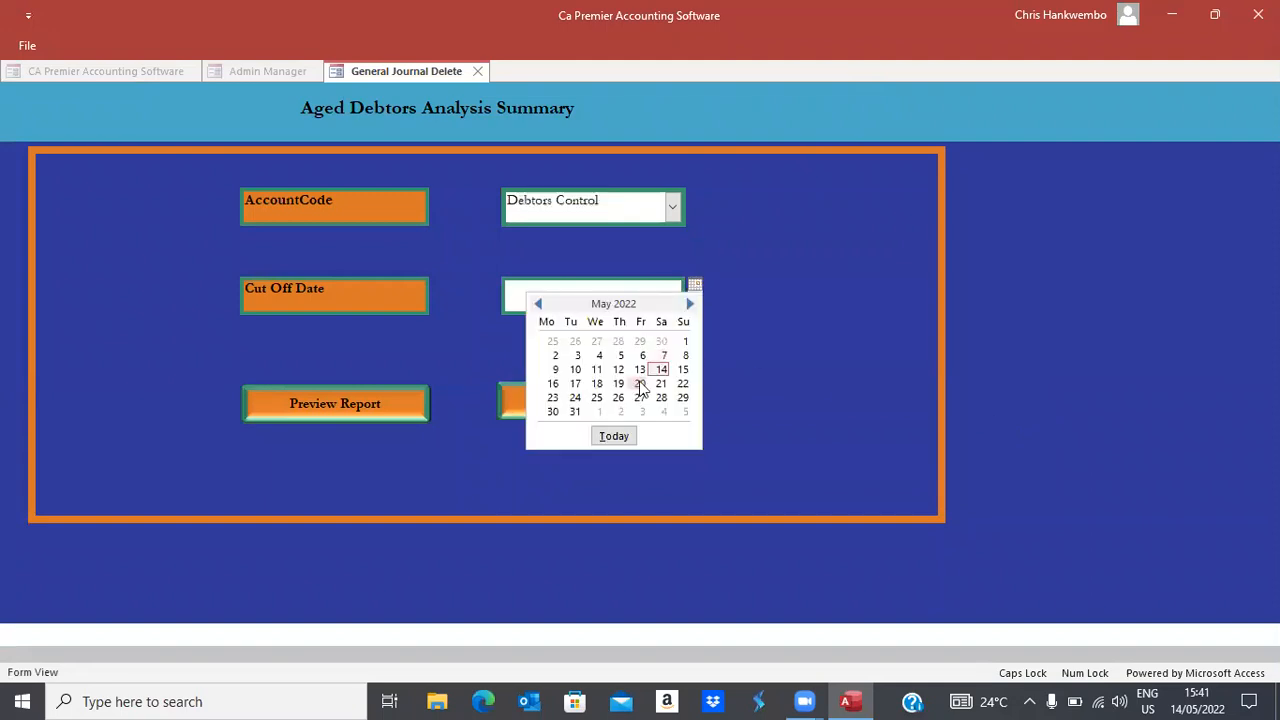
pyautogui.click(658, 368)
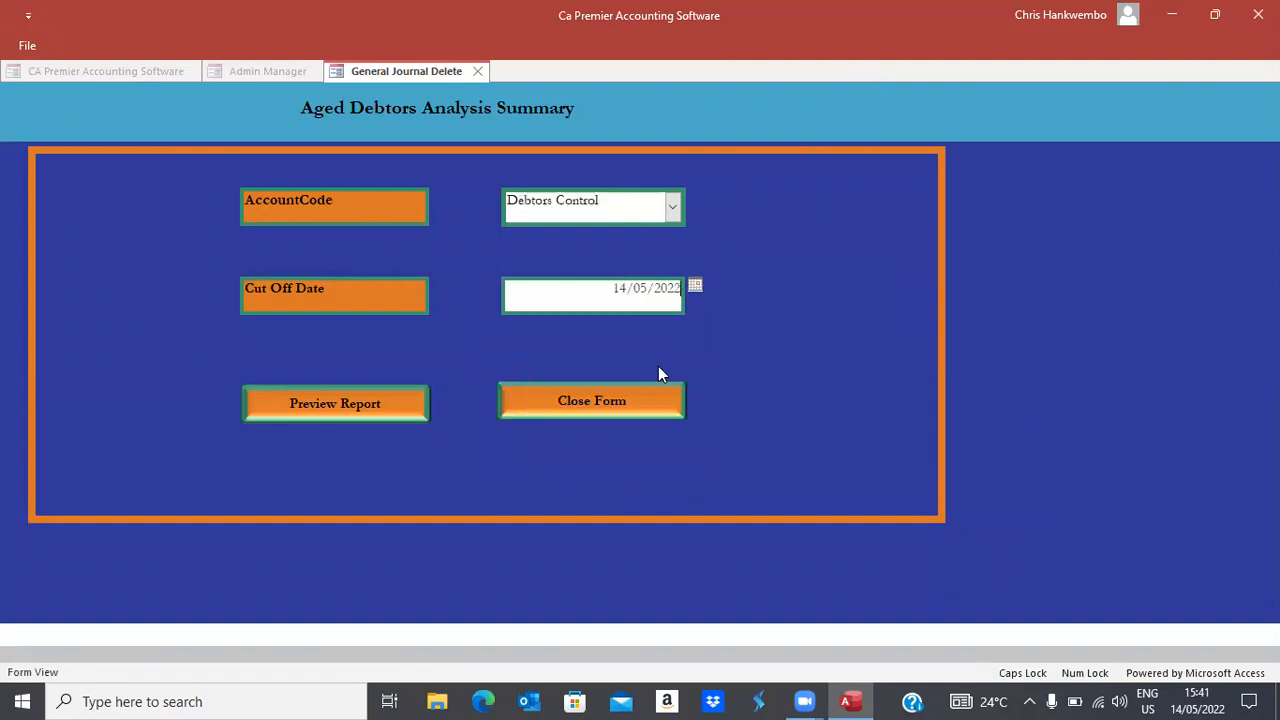
pyautogui.click(350, 408)
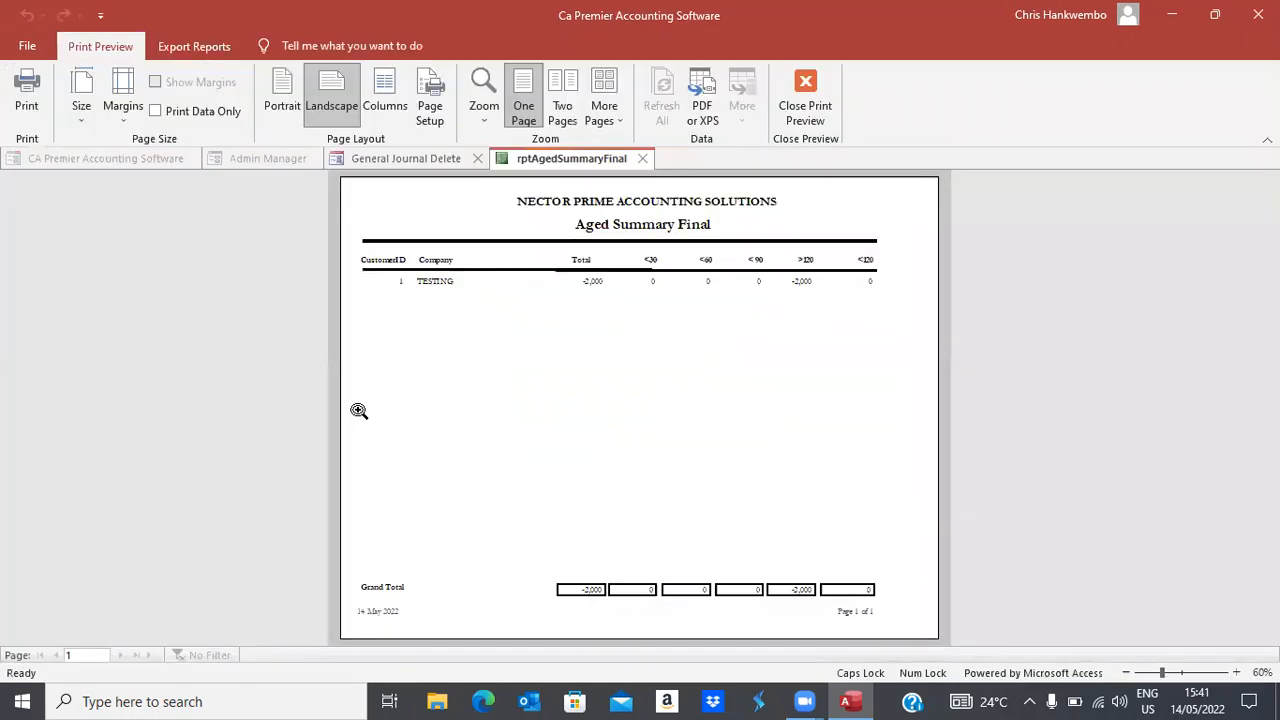
# Zoom into the aged summary figures, then close the preview and the Aged Debtors Analysis form
pyautogui.click(590, 294)
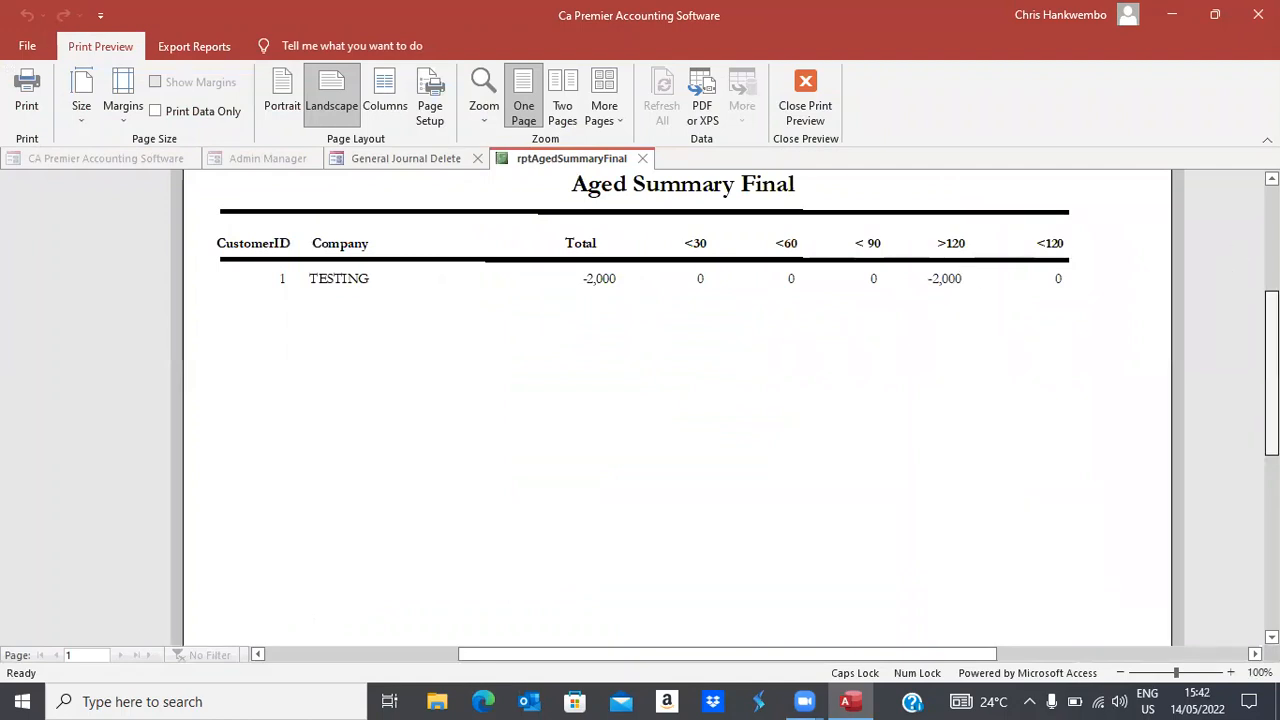
pyautogui.moveTo(1271, 366); pyautogui.dragTo(1271, 269)
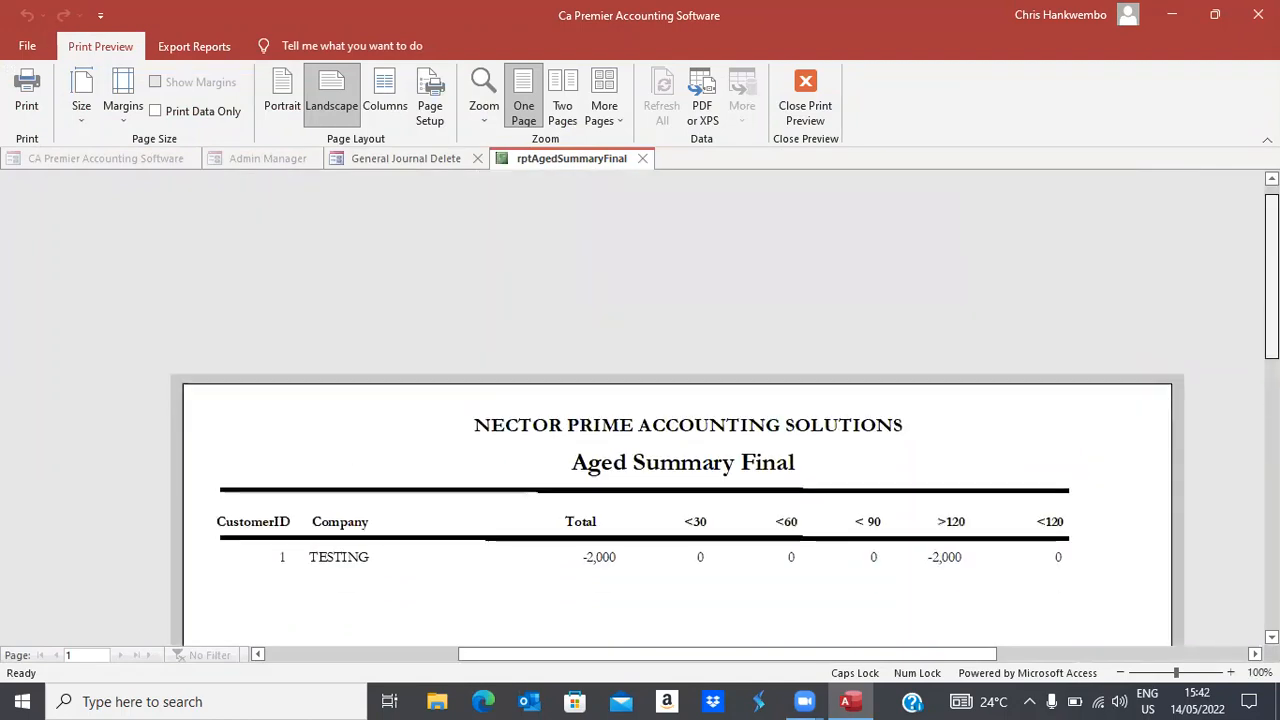
pyautogui.click(804, 111)
pyautogui.click(581, 398)
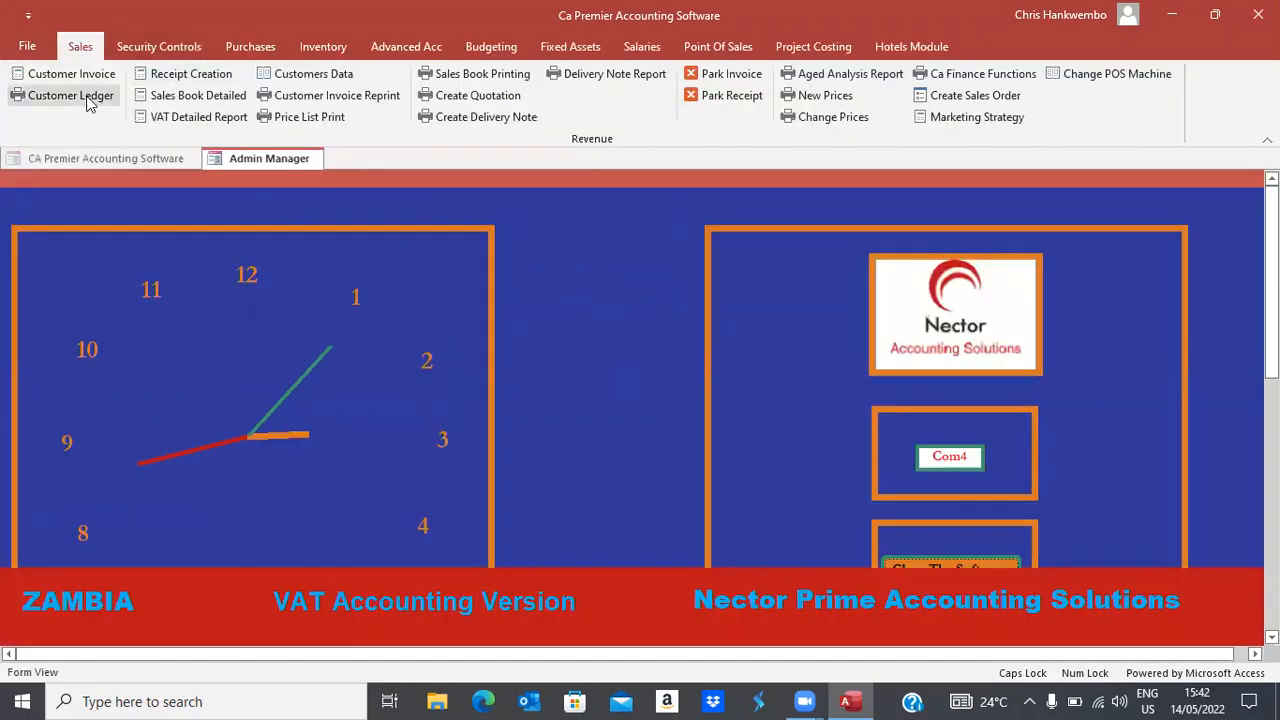
pyautogui.click(65, 76)
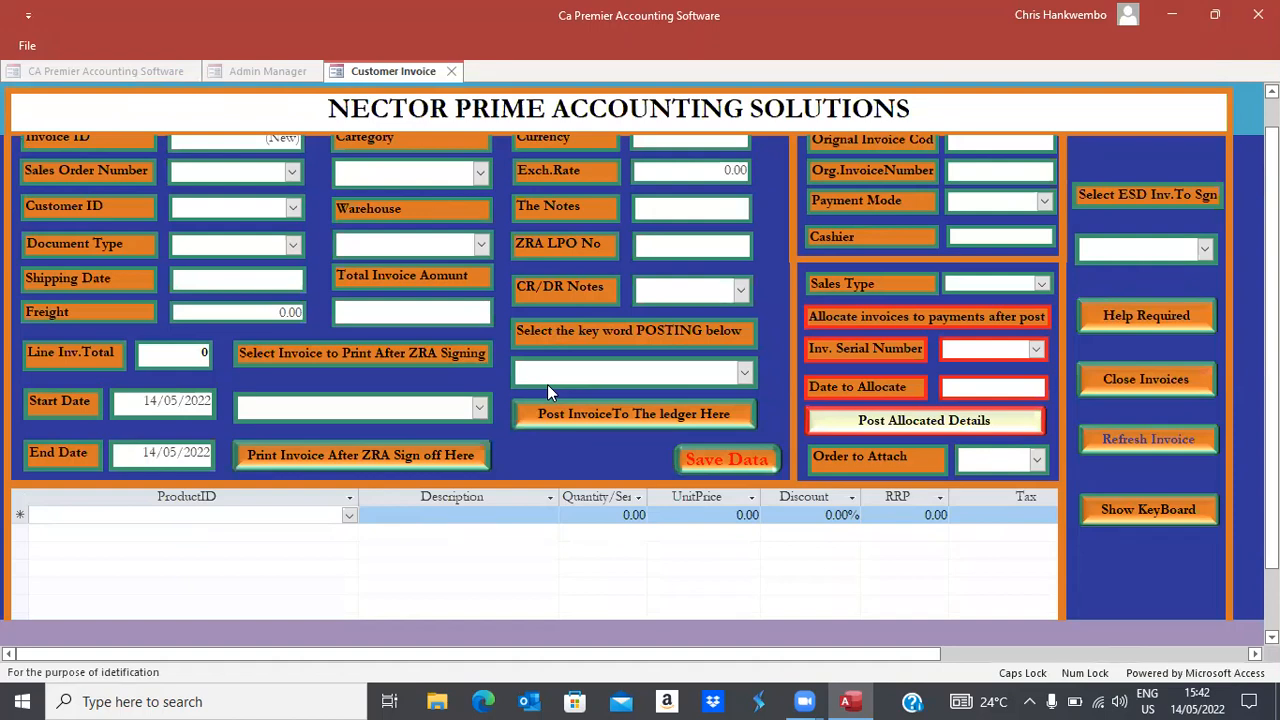
pyautogui.click(292, 214)
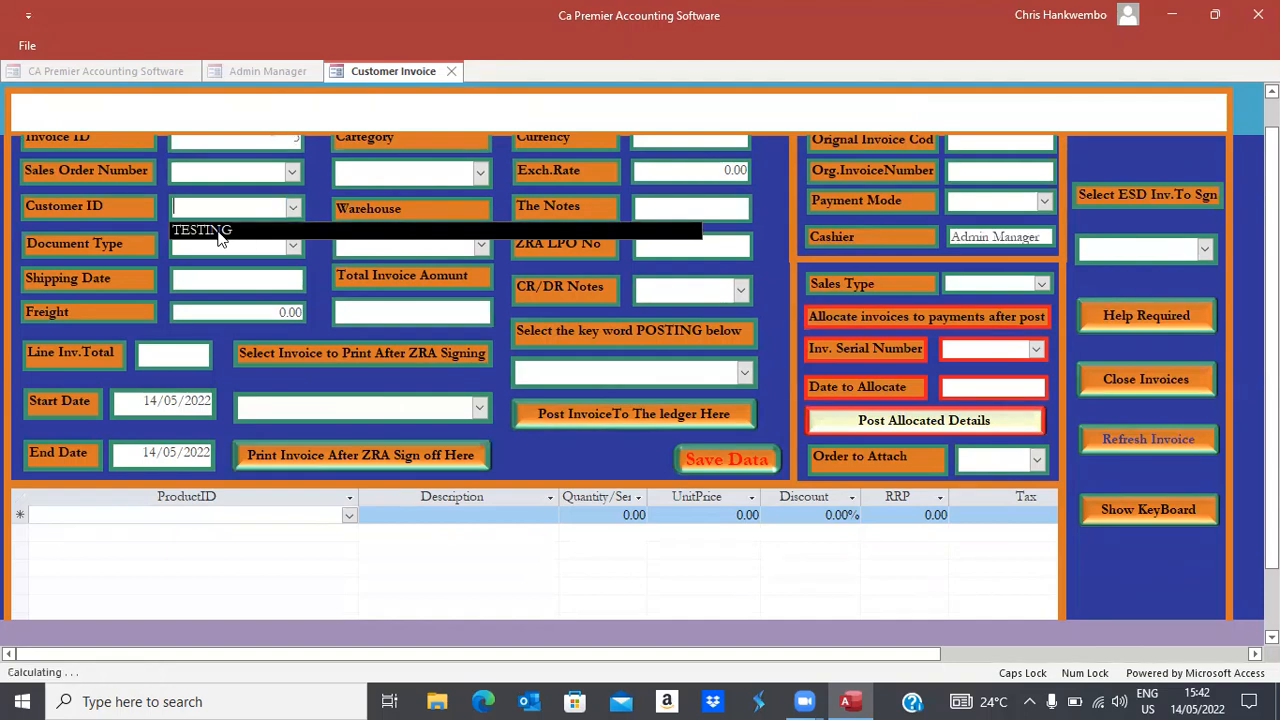
pyautogui.click(218, 234)
pyautogui.click(222, 240)
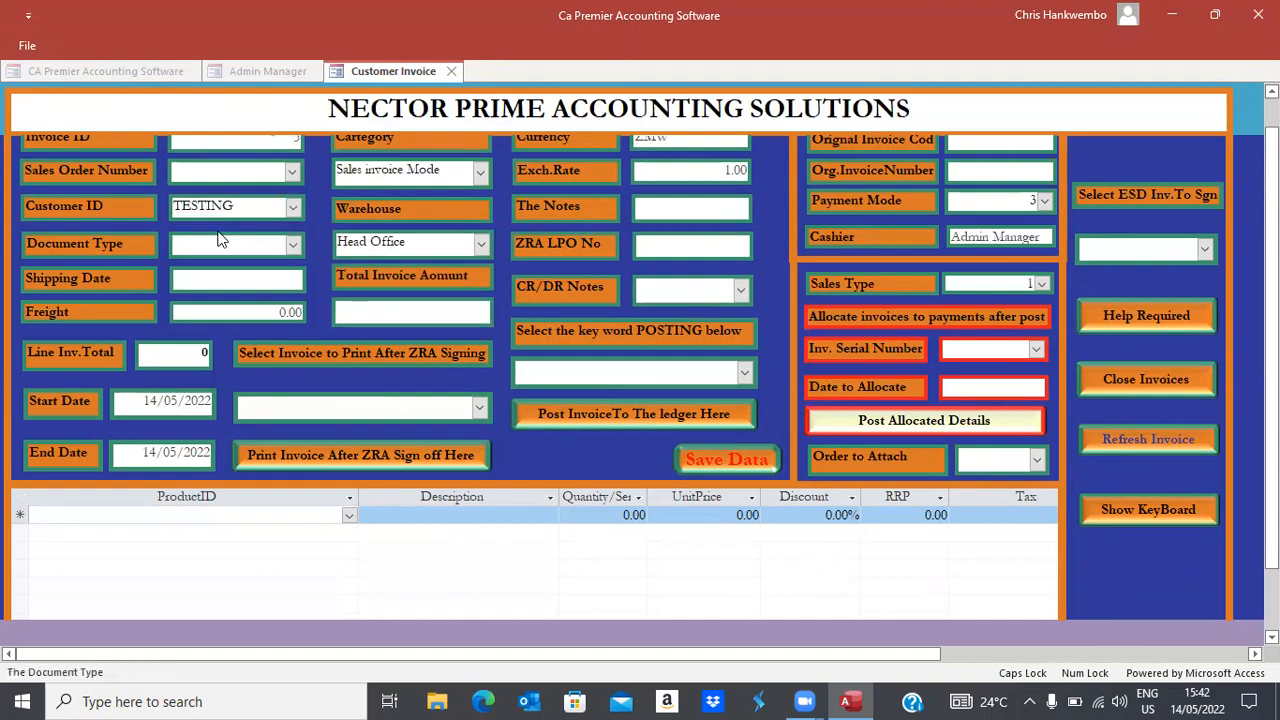
pyautogui.click(291, 246)
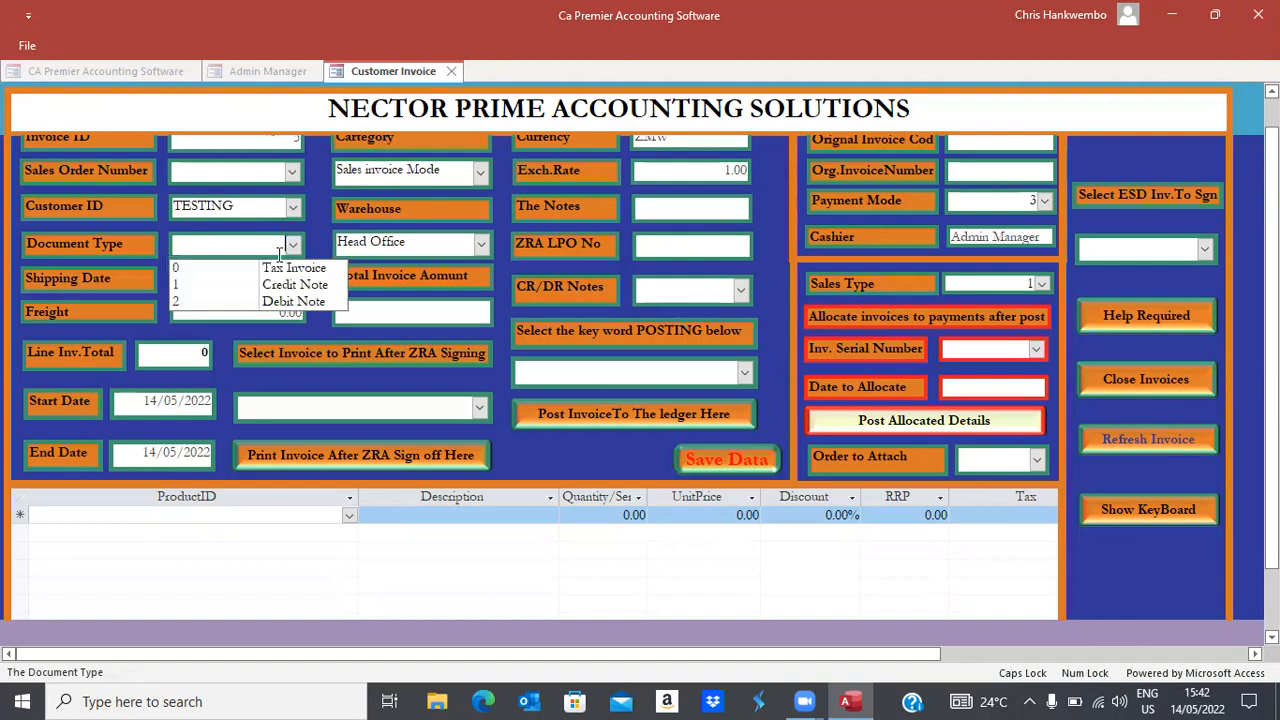
pyautogui.click(283, 267)
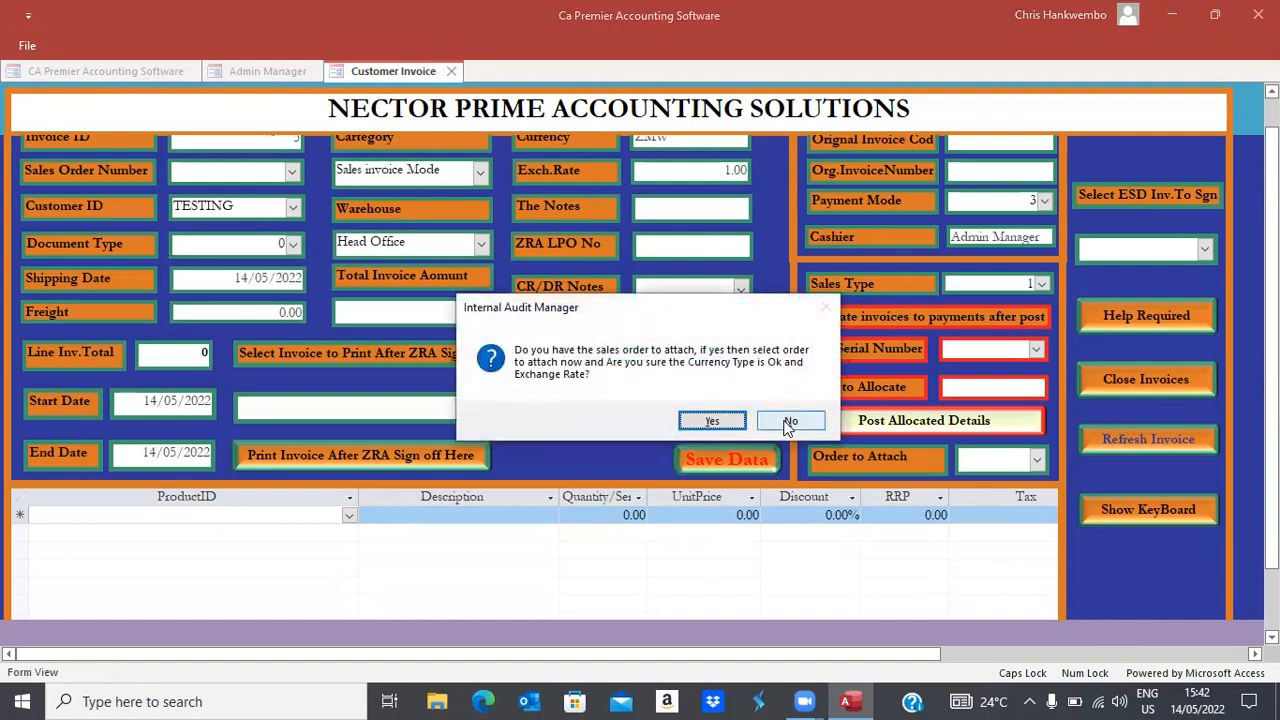
pyautogui.click(790, 421)
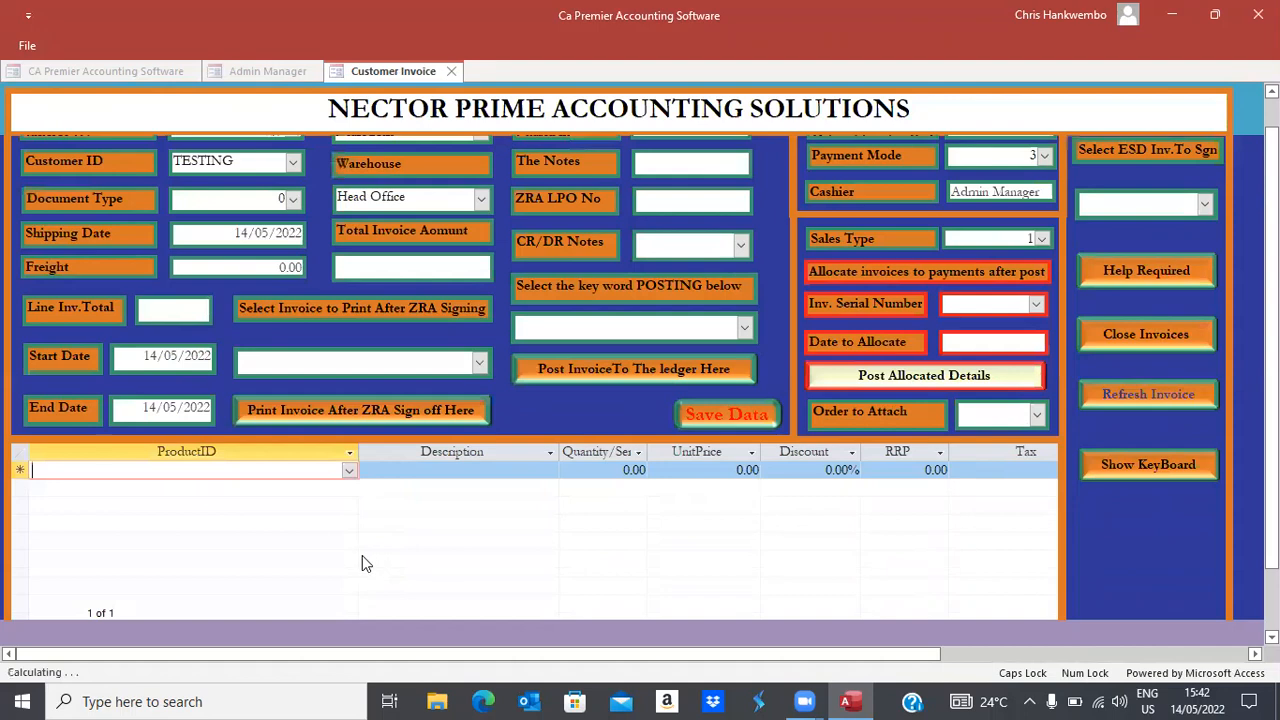
pyautogui.click(347, 471)
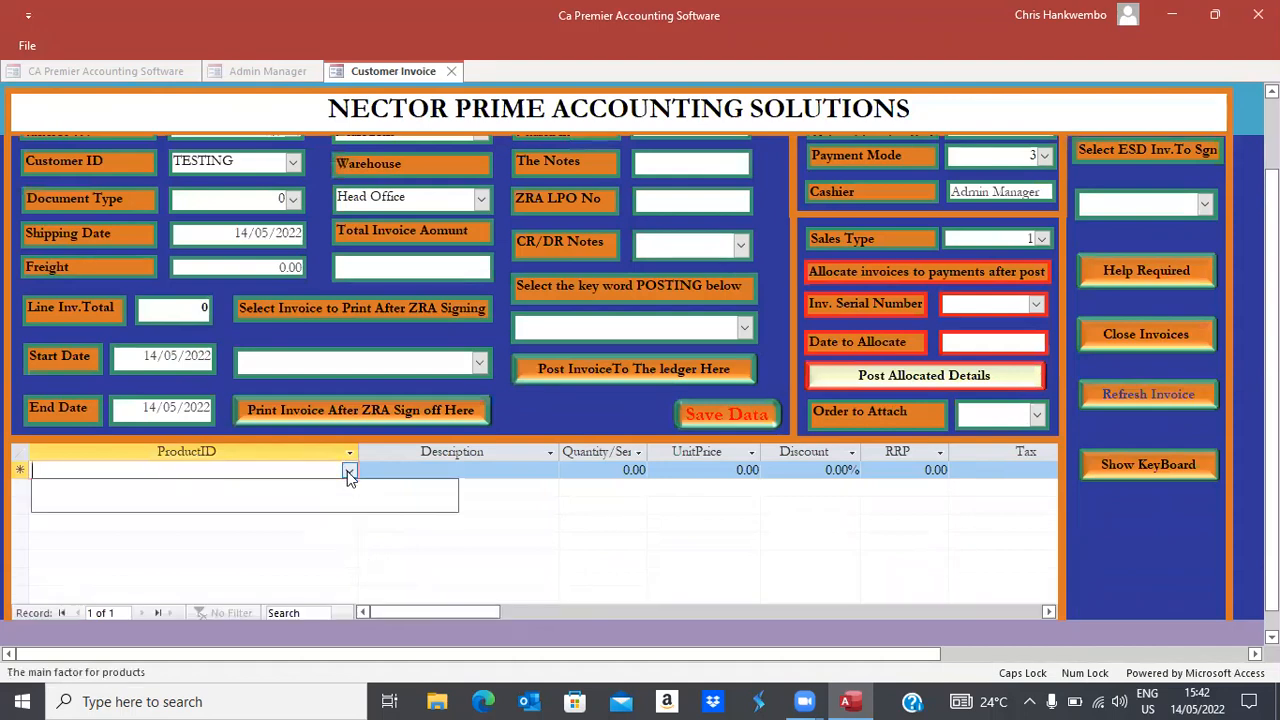
pyautogui.click(557, 541)
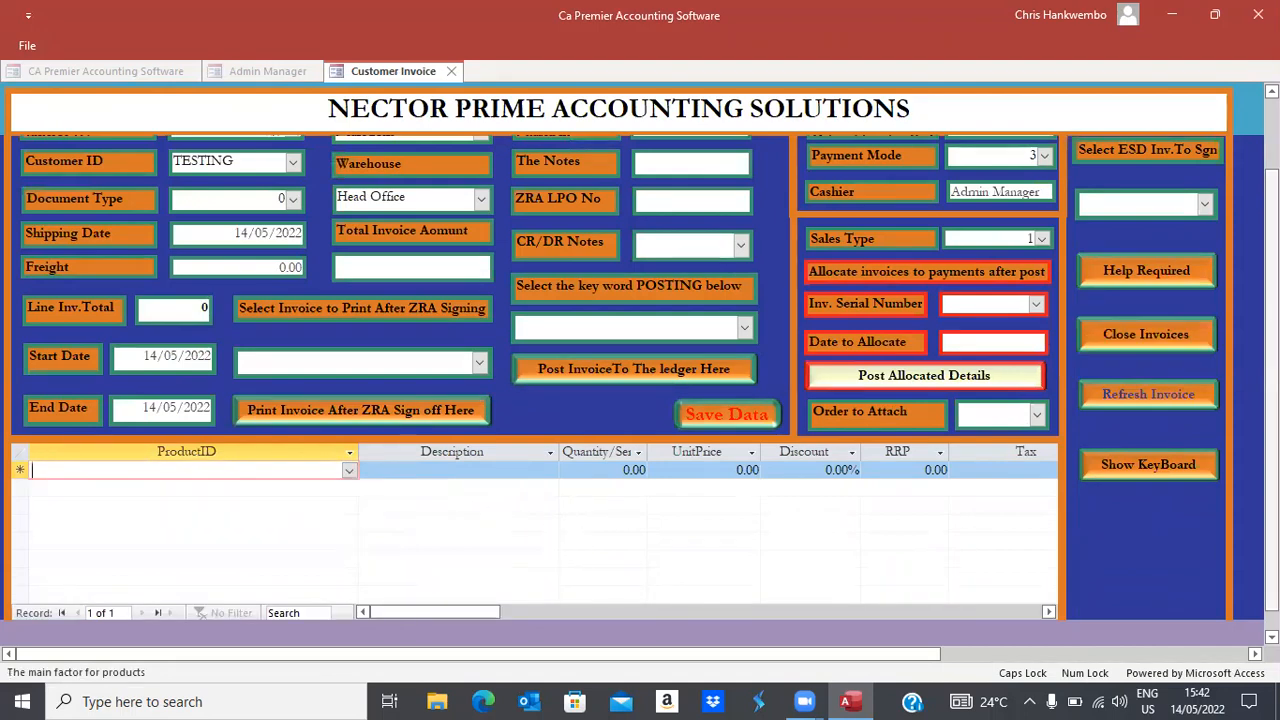
pyautogui.click(1117, 339)
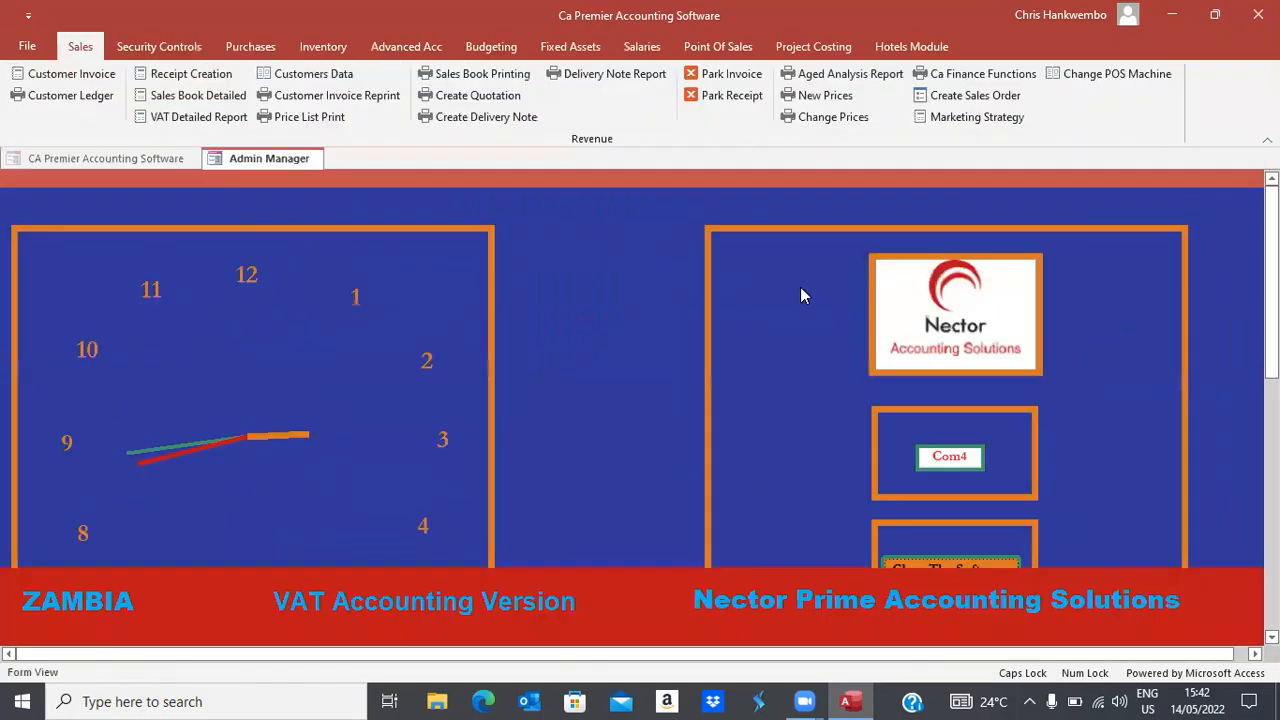
# Start a new product in Create Product Codes named 'Coke Zero 350 MLS'
pyautogui.click(334, 54)
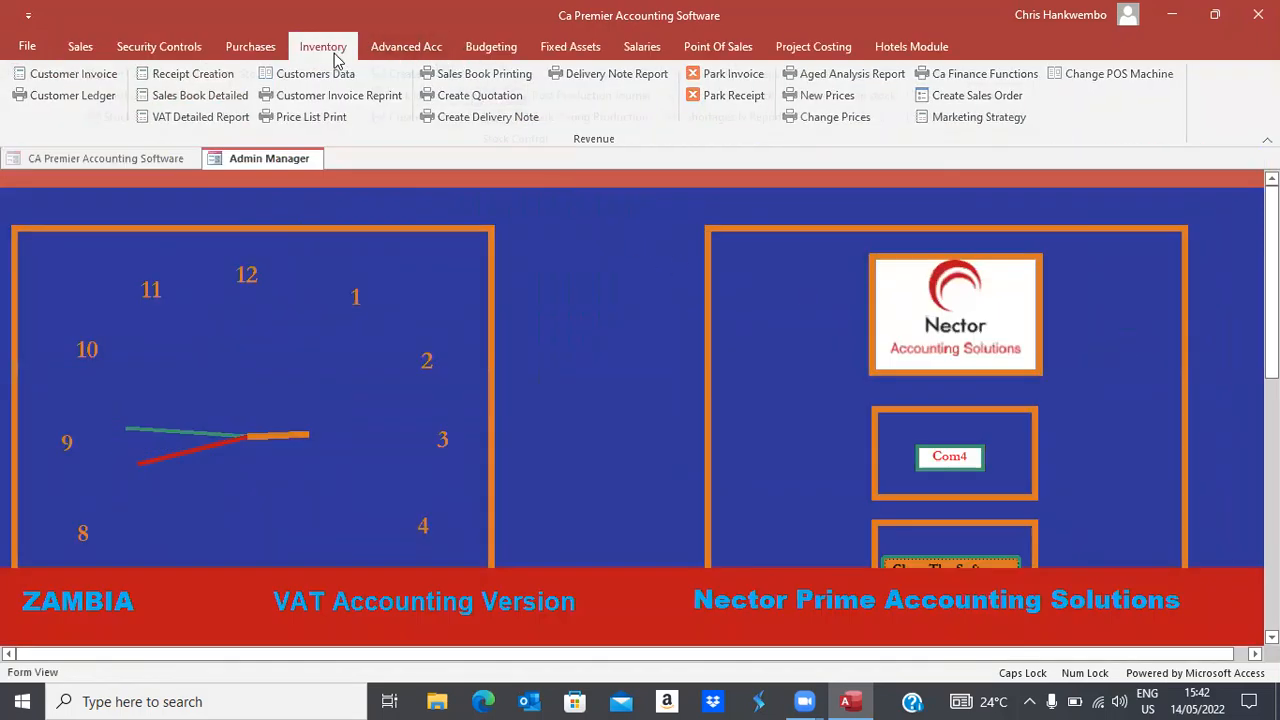
pyautogui.click(452, 121)
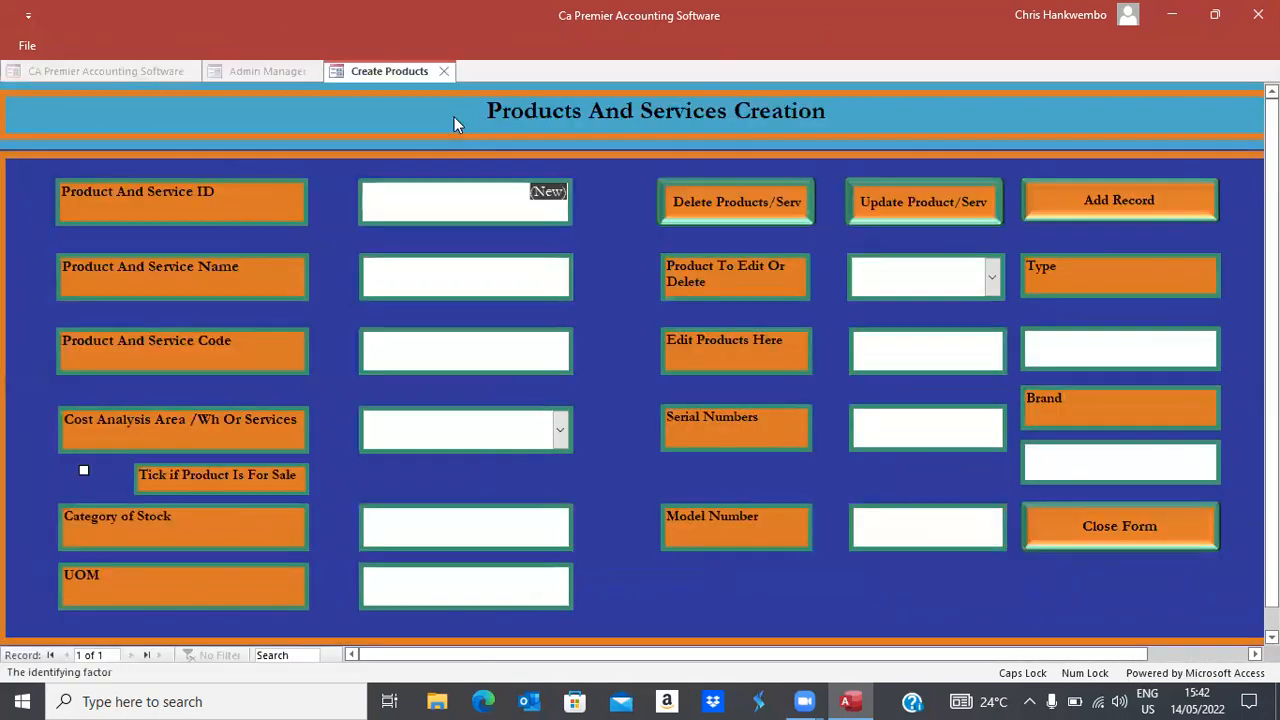
pyautogui.press('Tab')
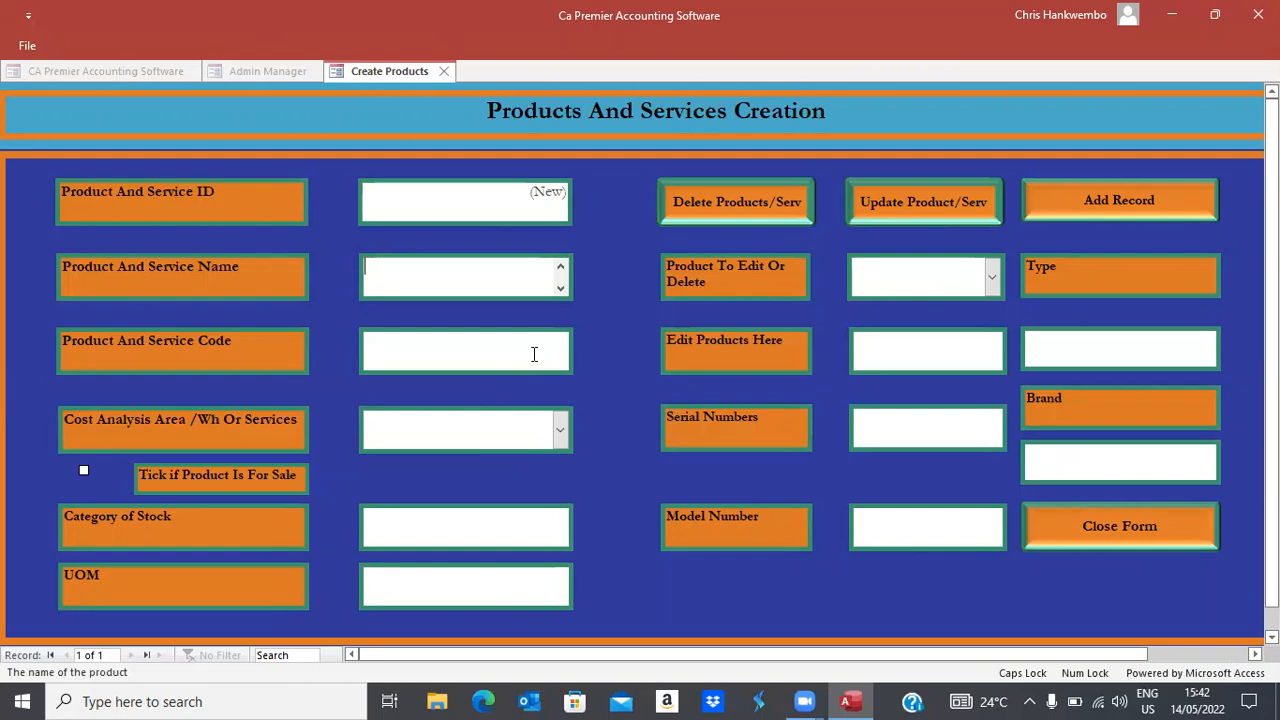
pyautogui.write('cOKE')
pyautogui.press('BackSpace')
pyautogui.press('BackSpace')
pyautogui.press('BackSpace')
pyautogui.press('BackSpace')
pyautogui.press('capslock')
pyautogui.write('Coke ')
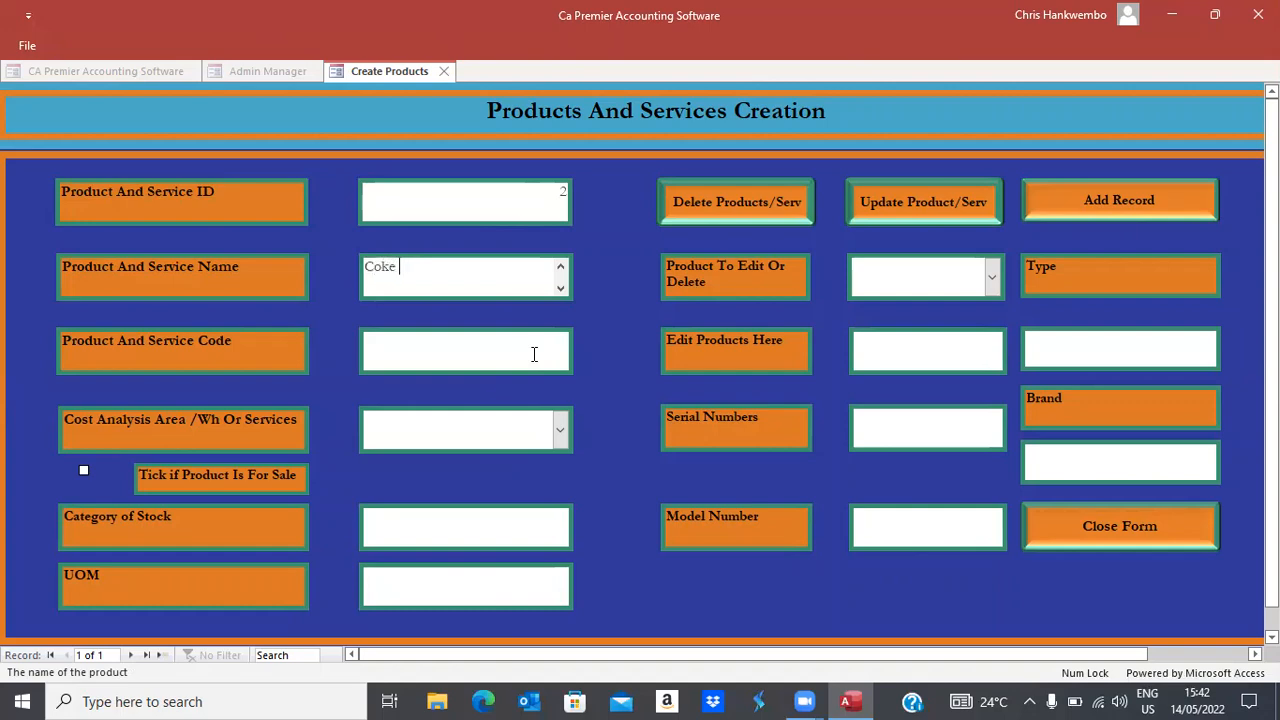
pyautogui.write('Zero 350 MLS')
# Give it code 870030, cost area Head Office, mark it For Sale, and save
pyautogui.click(534, 354)
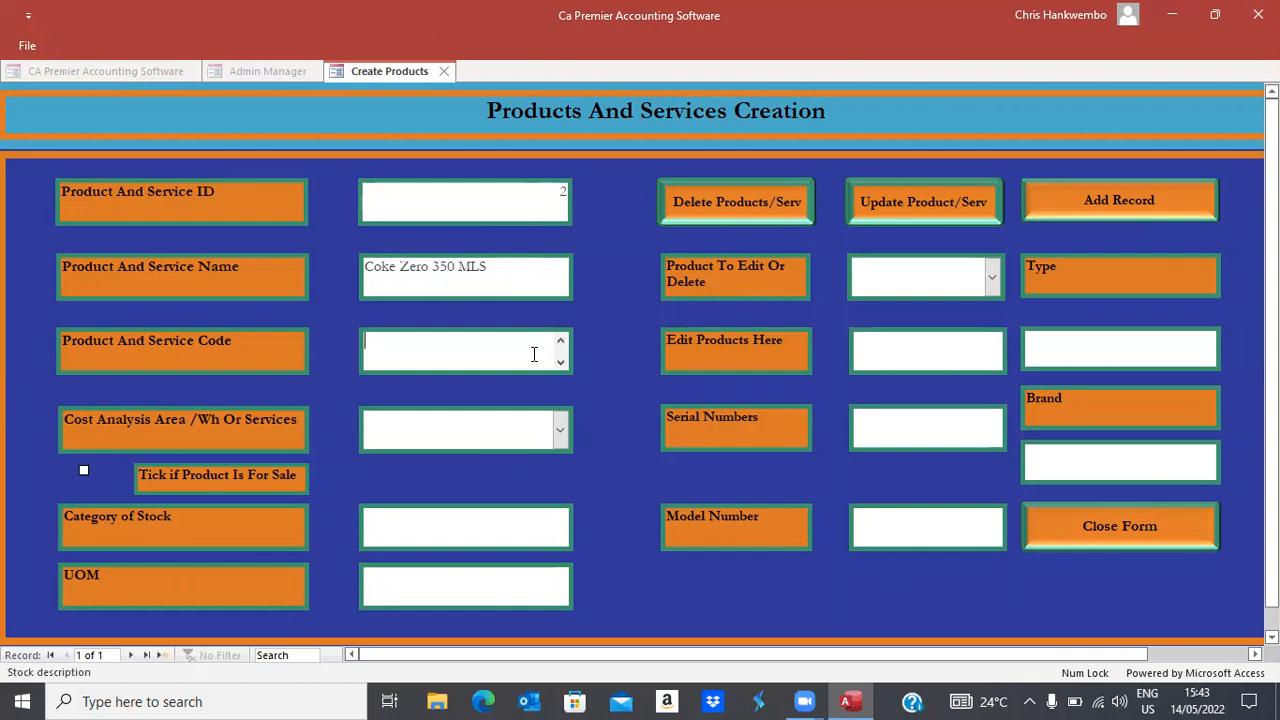
pyautogui.write('870030')
pyautogui.press('Tab')
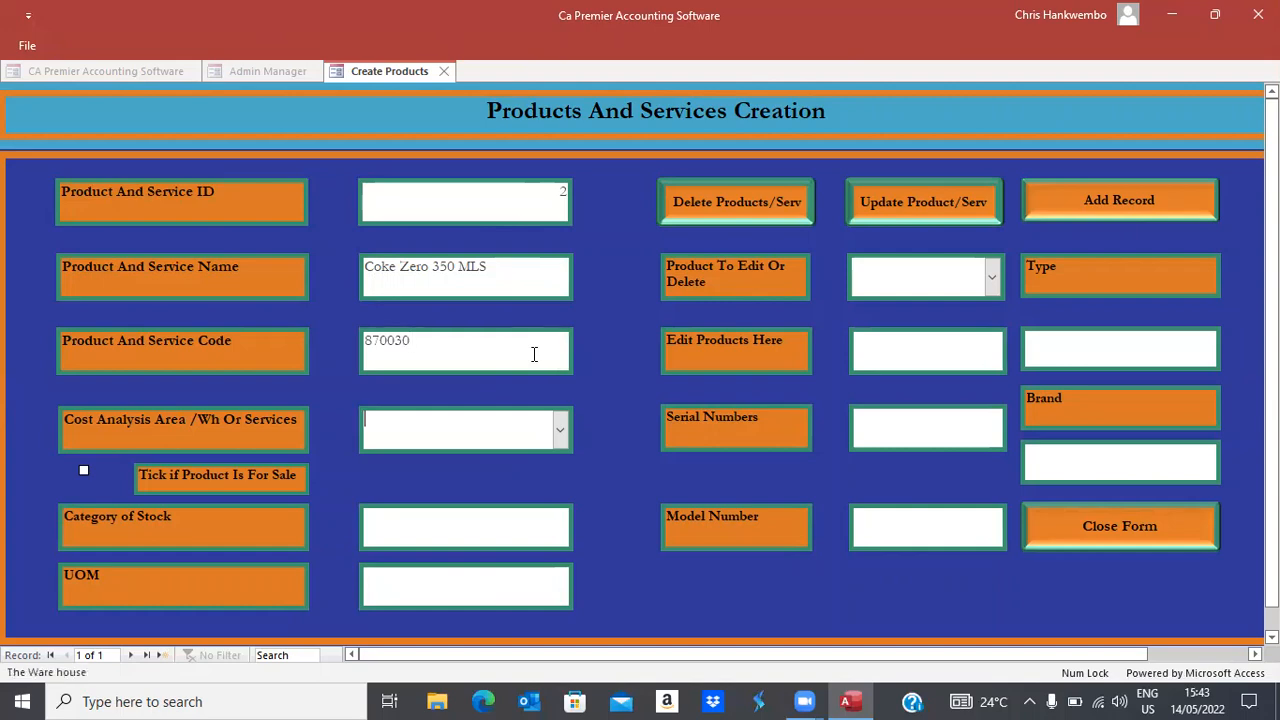
pyautogui.click(560, 430)
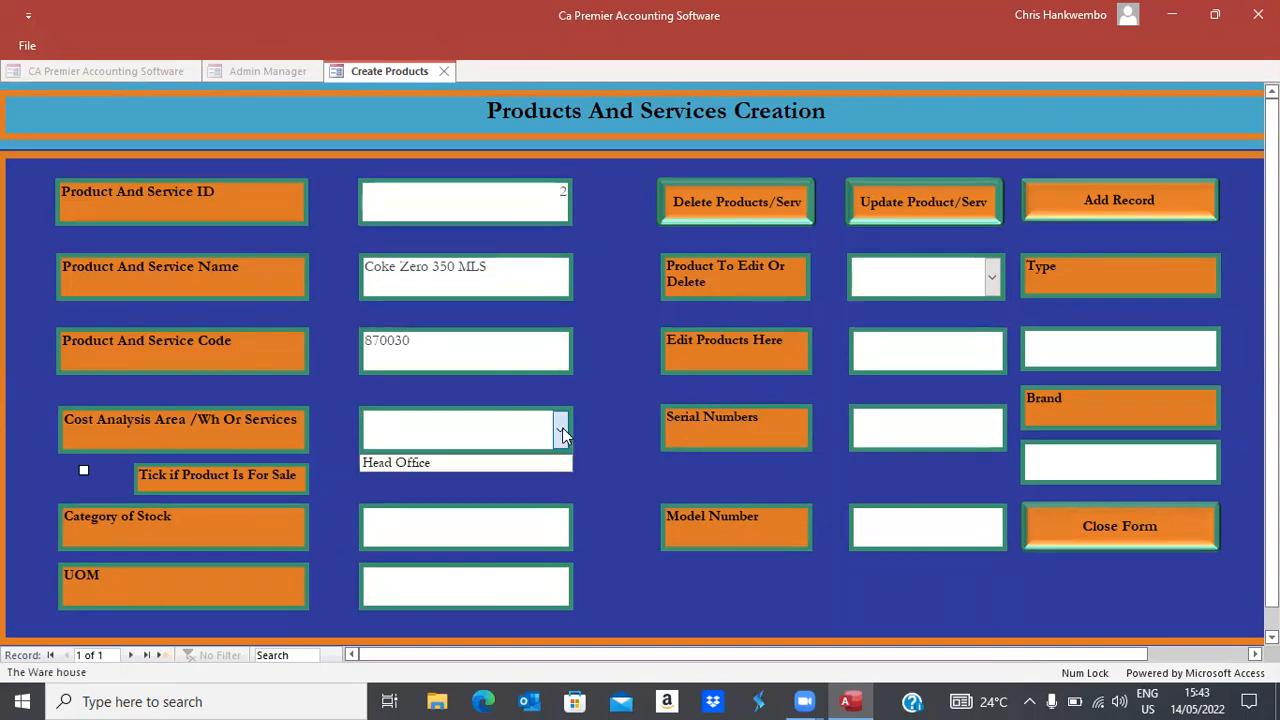
pyautogui.click(420, 463)
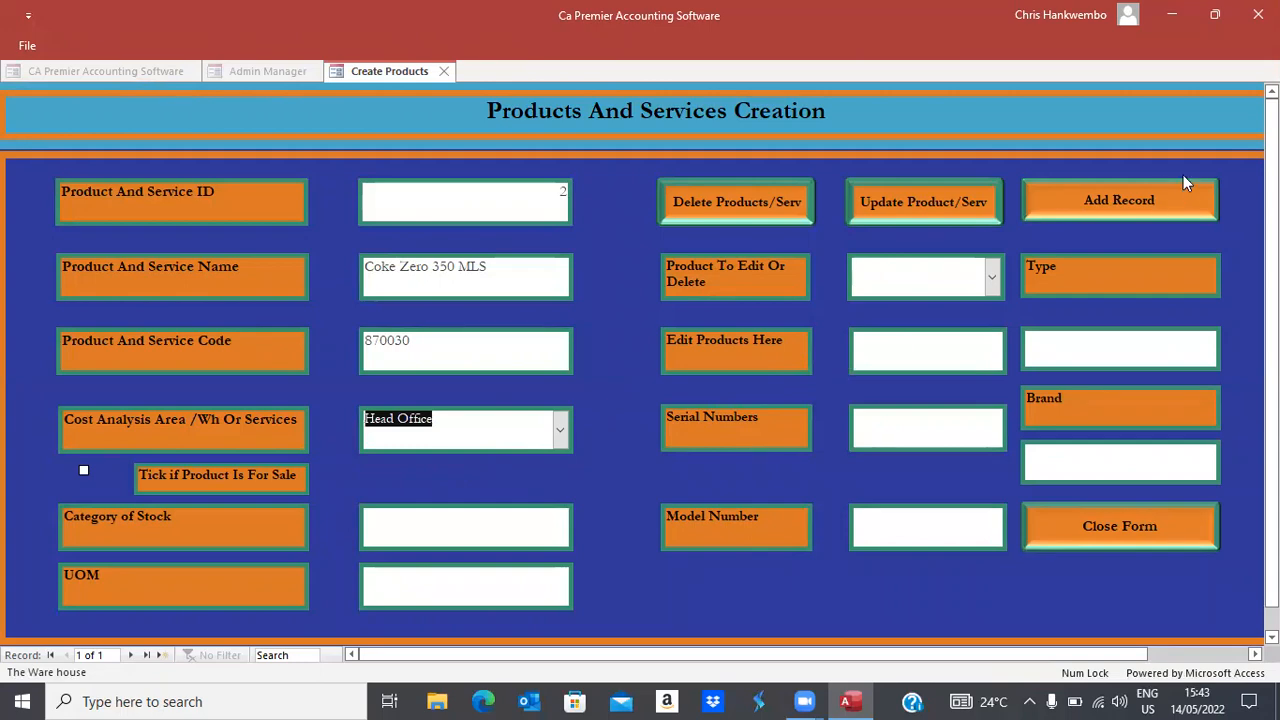
pyautogui.click(84, 470)
pyautogui.click(1102, 195)
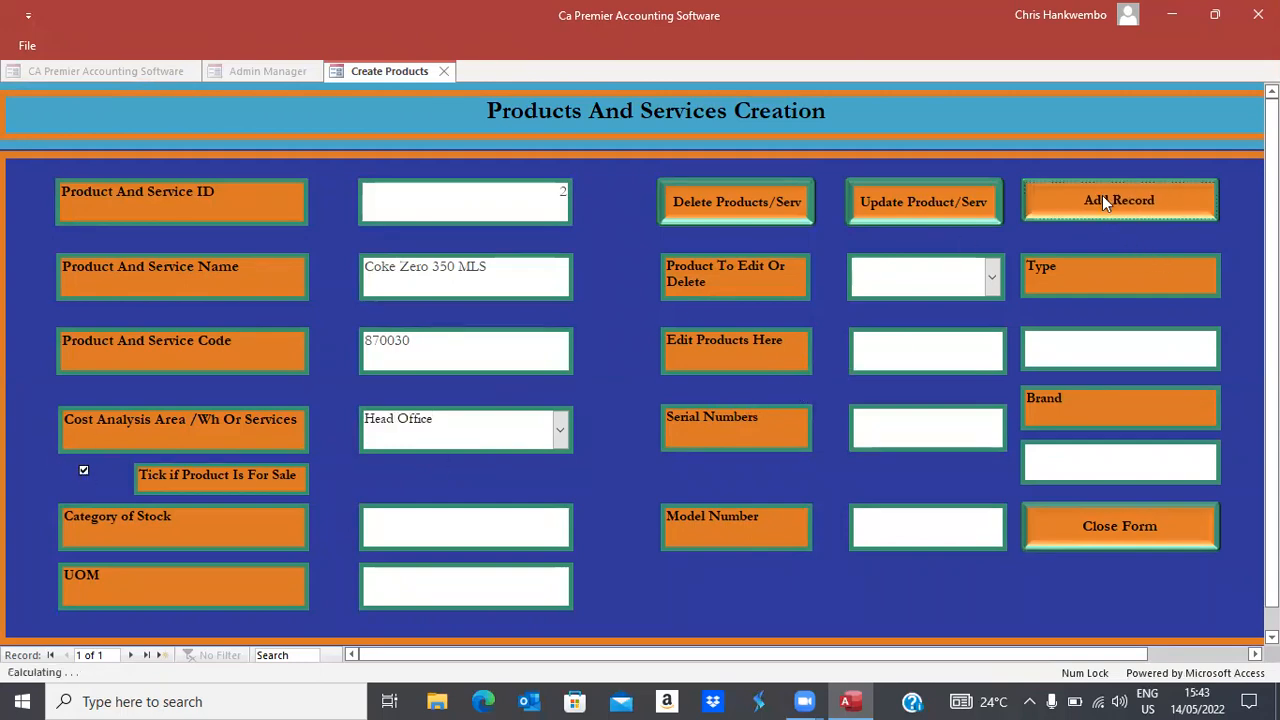
# Start a new price for Coke Zero 350 MLS with tax class A and price 86.00
pyautogui.click(1113, 540)
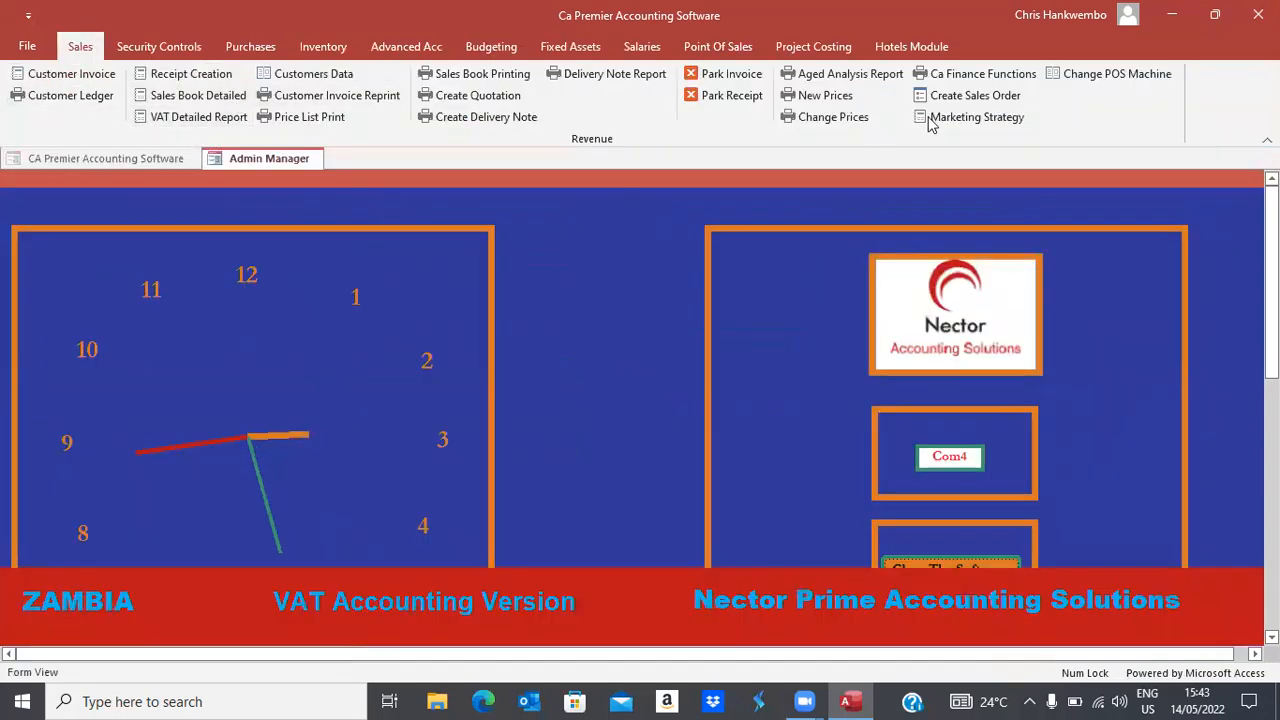
pyautogui.click(826, 96)
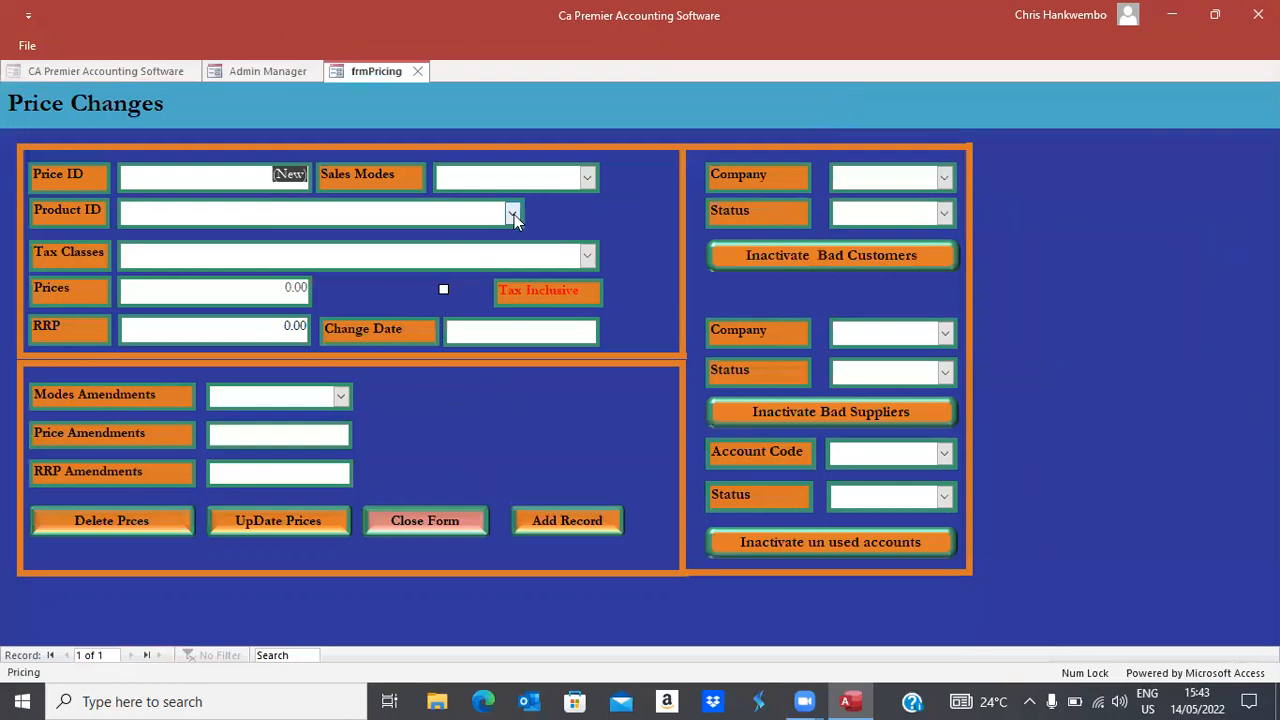
pyautogui.click(512, 215)
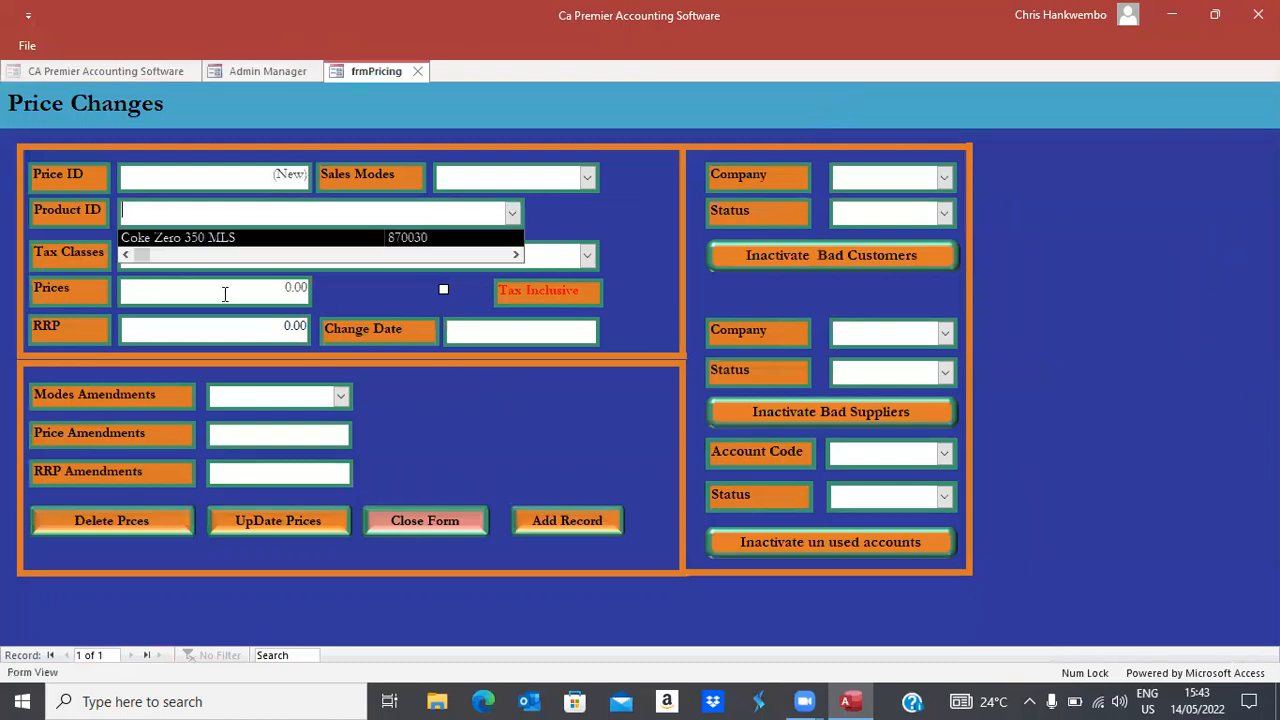
pyautogui.click(190, 238)
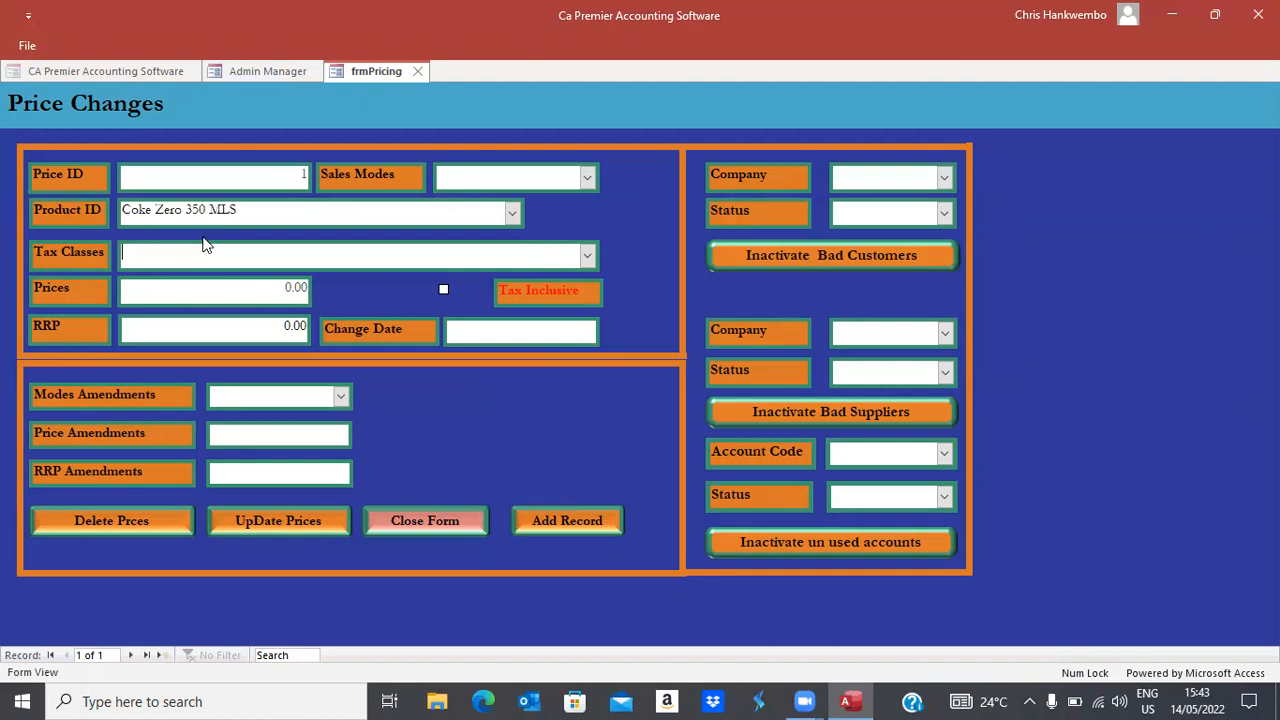
pyautogui.click(589, 256)
pyautogui.click(215, 293)
pyautogui.press('Tab')
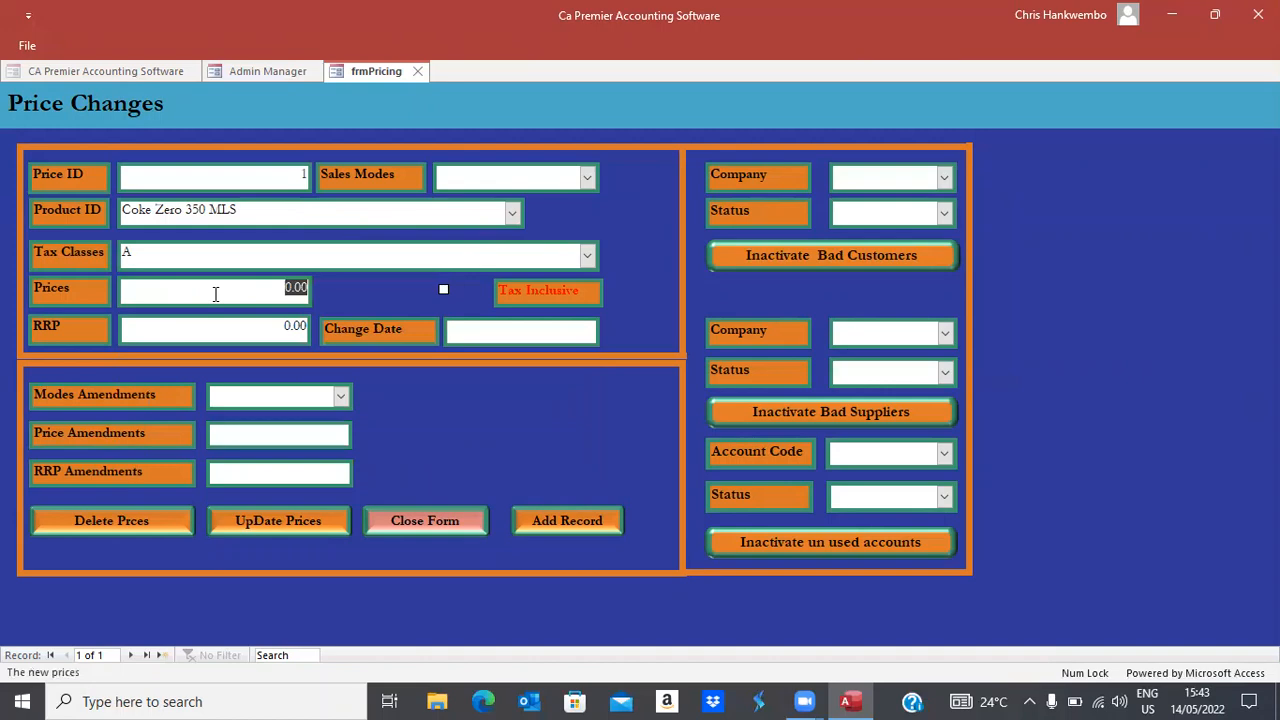
pyautogui.write('86')
pyautogui.press('Tab')
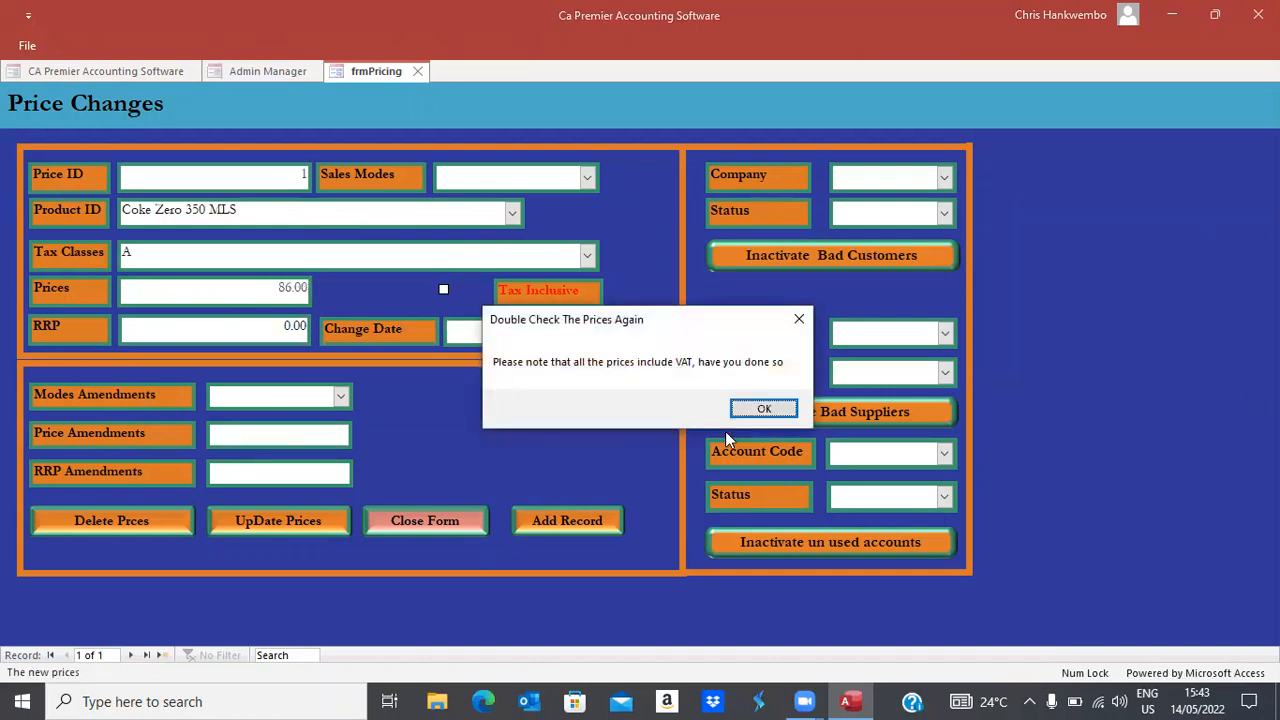
# Set RRP to 100.00, choose Sales invoice Mode, and mark the price tax inclusive
pyautogui.click(744, 410)
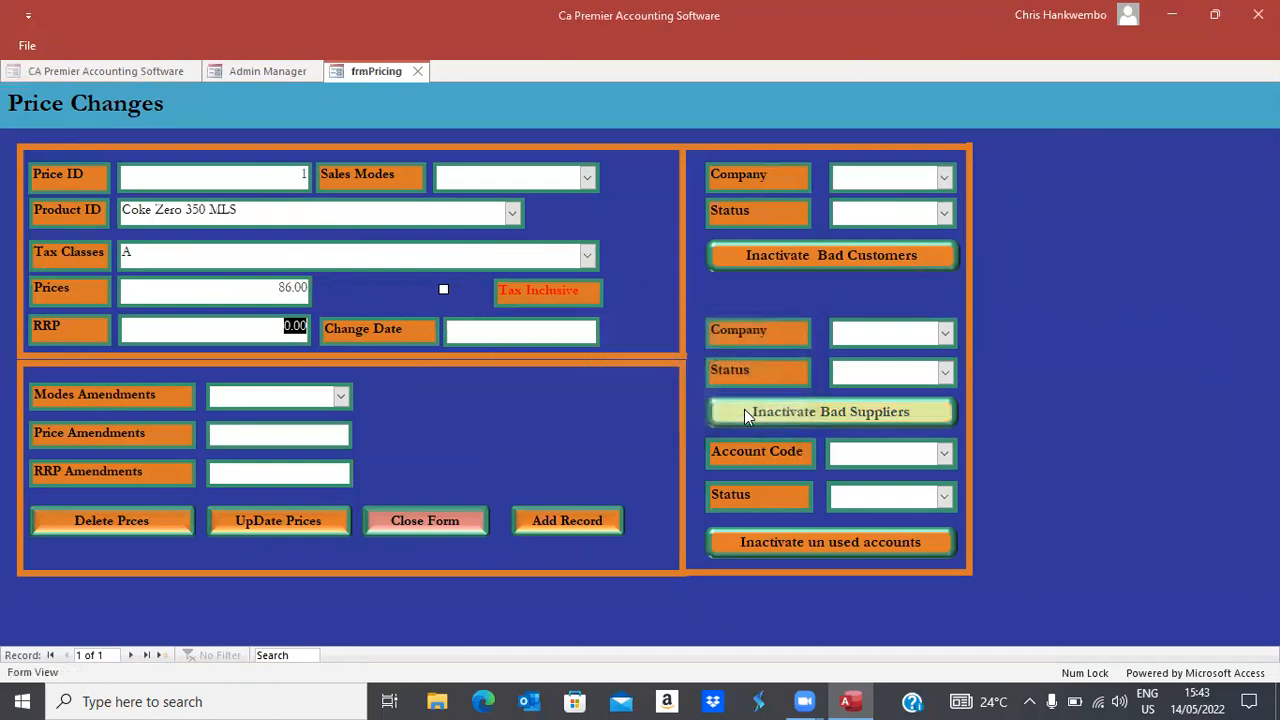
pyautogui.write('100')
pyautogui.press('Tab')
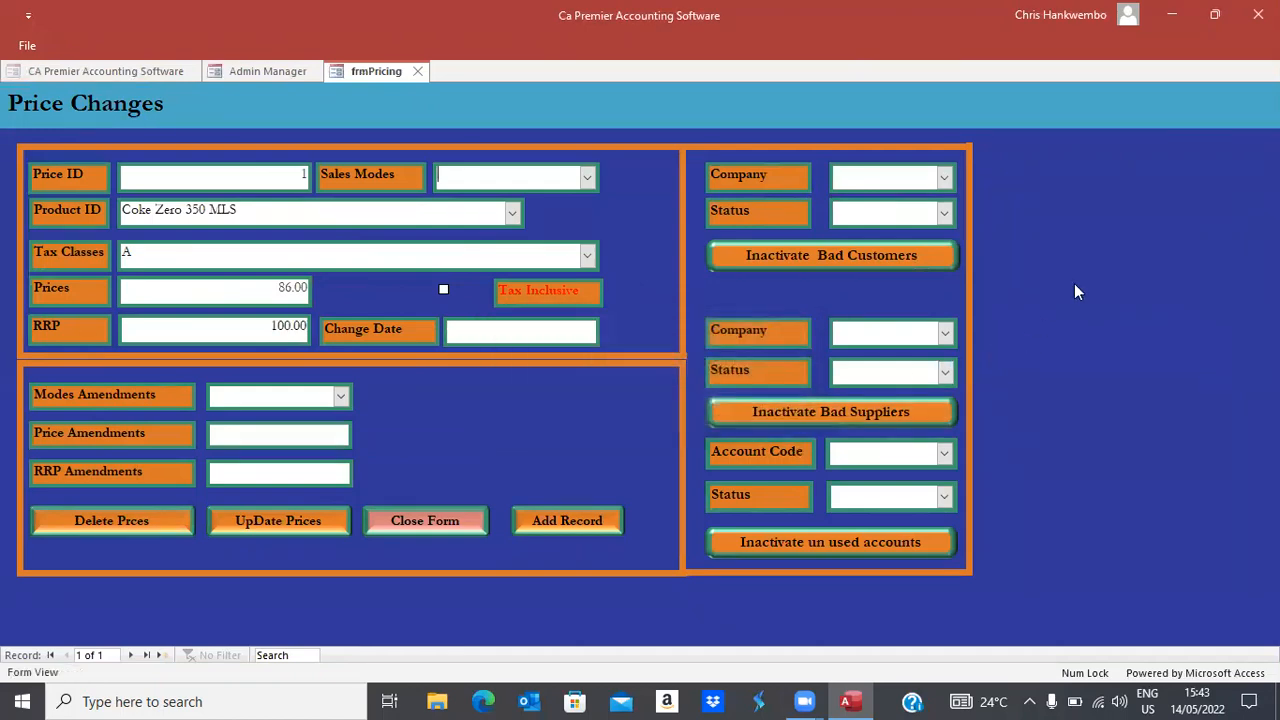
pyautogui.click(588, 178)
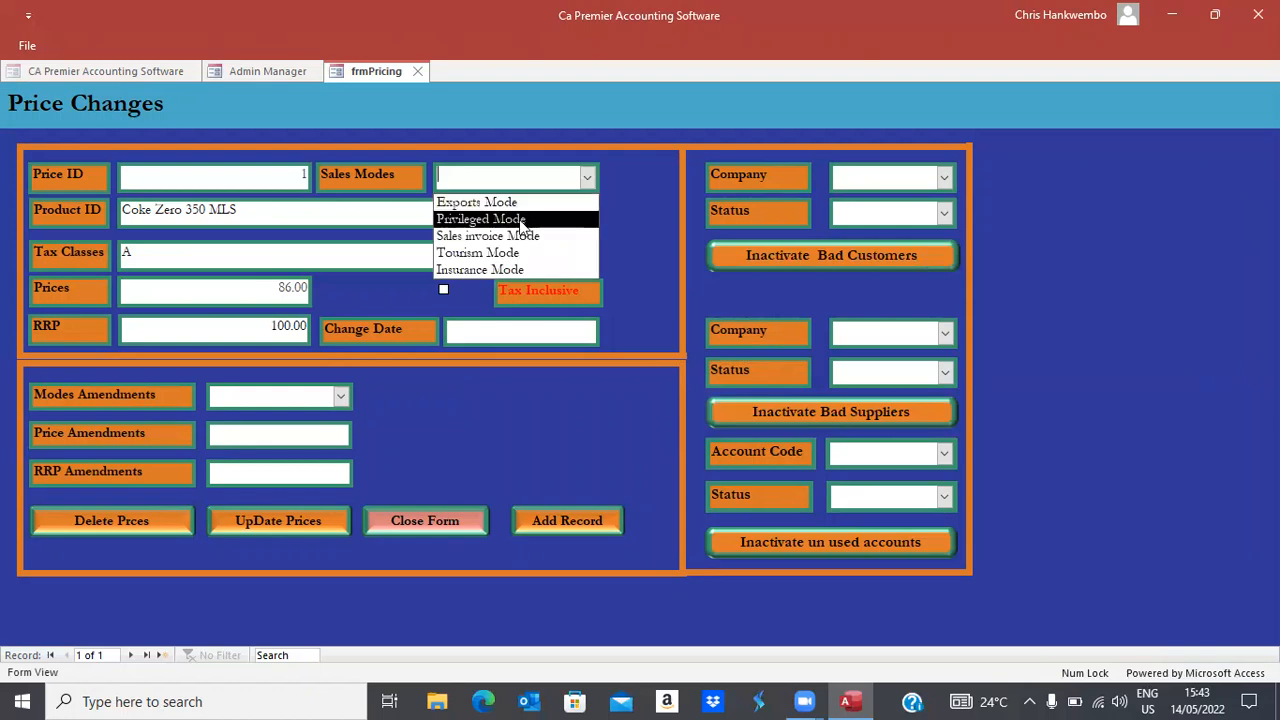
pyautogui.click(520, 242)
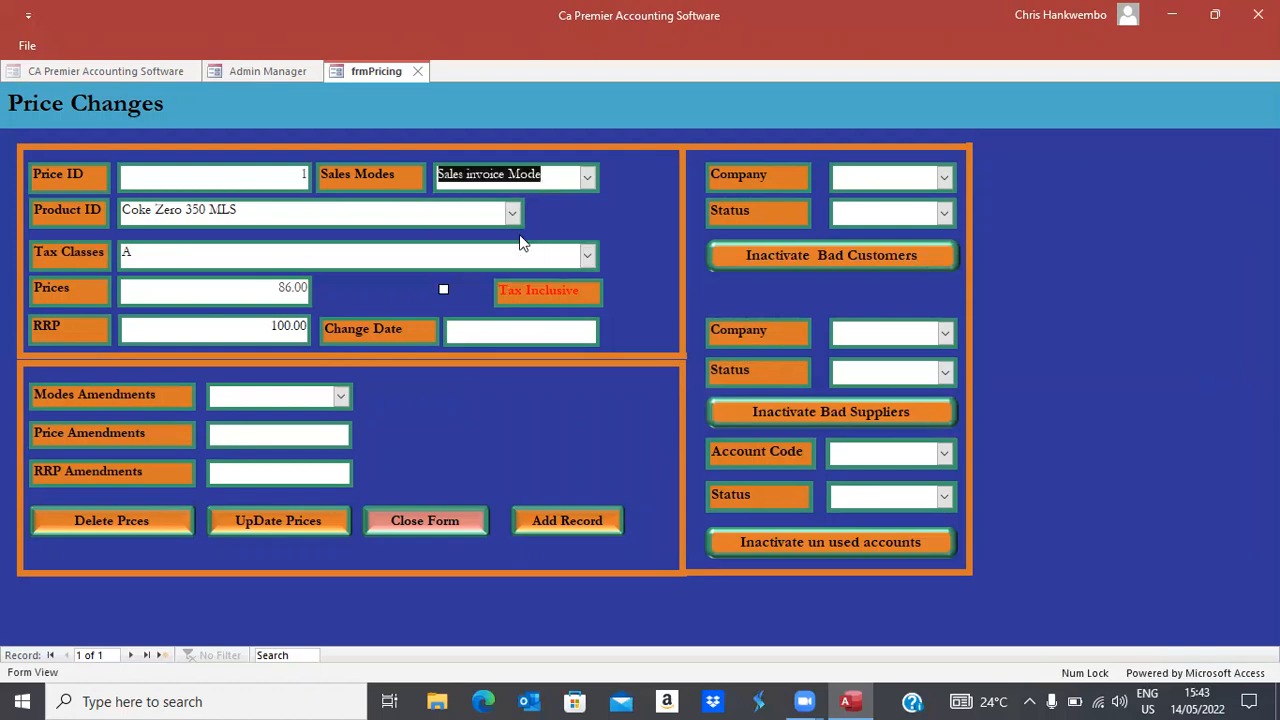
pyautogui.press('Tab')
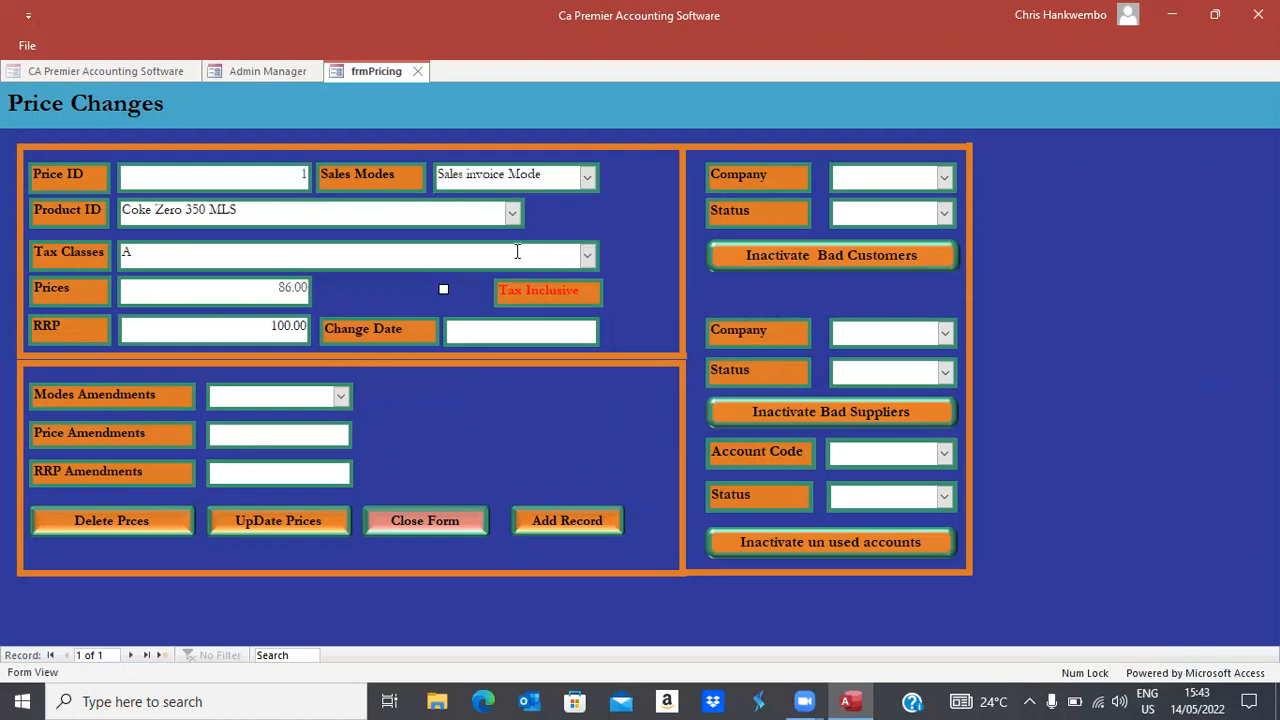
pyautogui.click(443, 290)
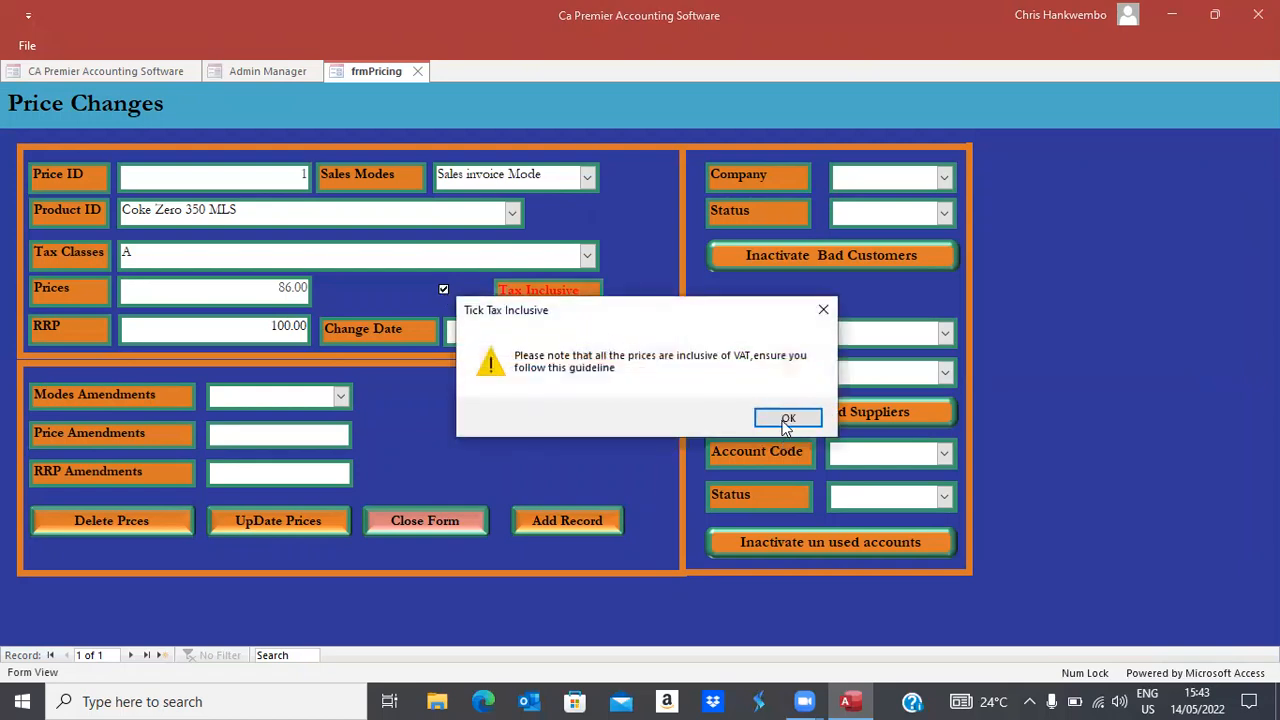
pyautogui.click(786, 418)
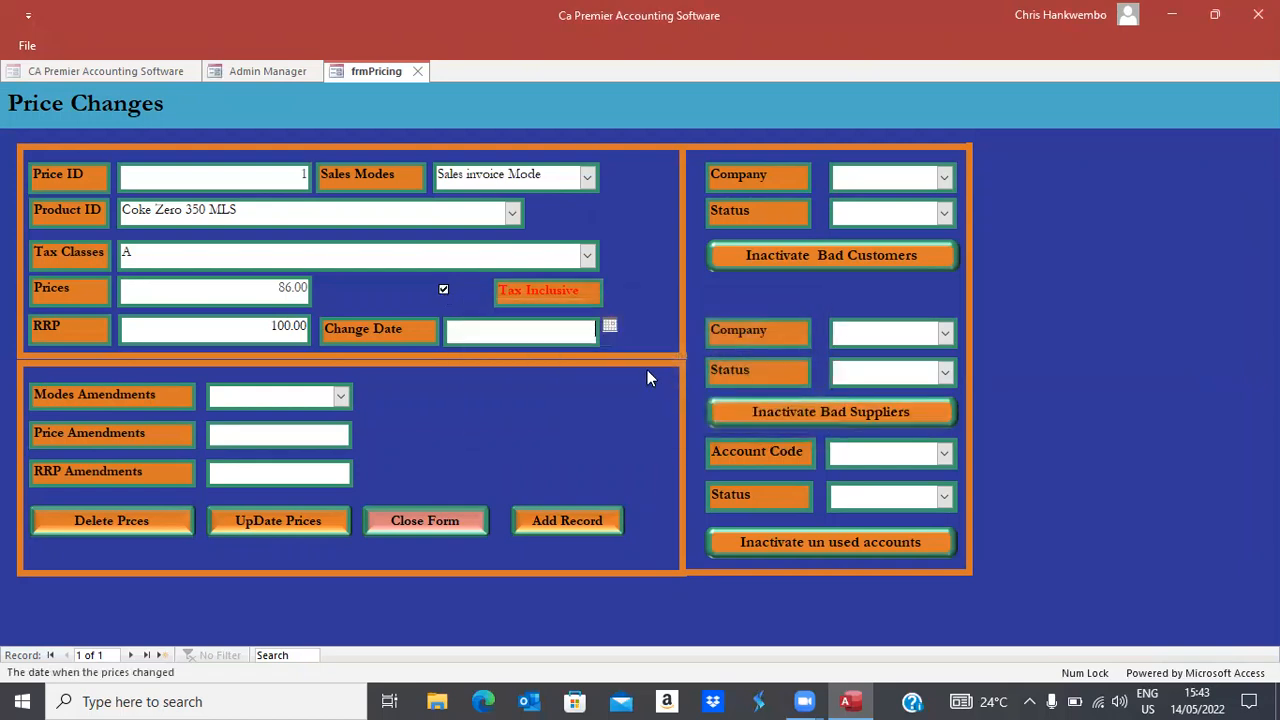
# Date the price change 14/05/2022, save the record and close the form
pyautogui.click(610, 325)
pyautogui.click(576, 410)
pyautogui.click(551, 512)
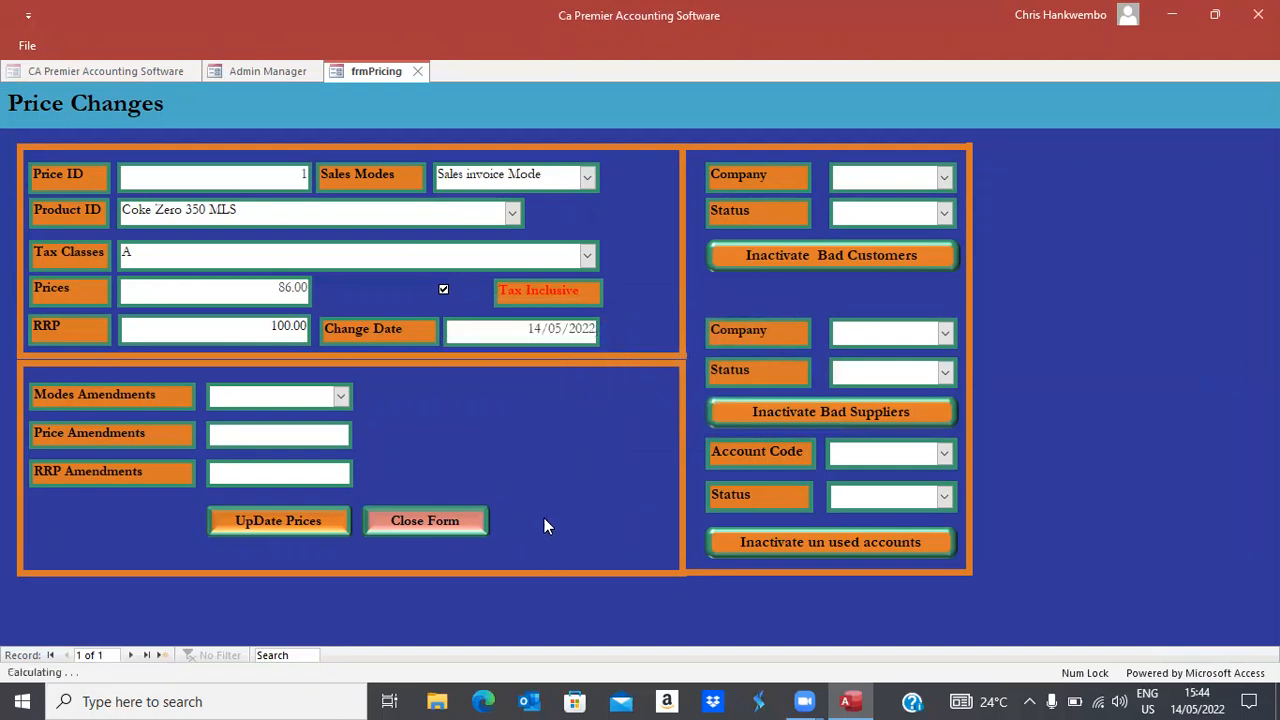
pyautogui.click(427, 523)
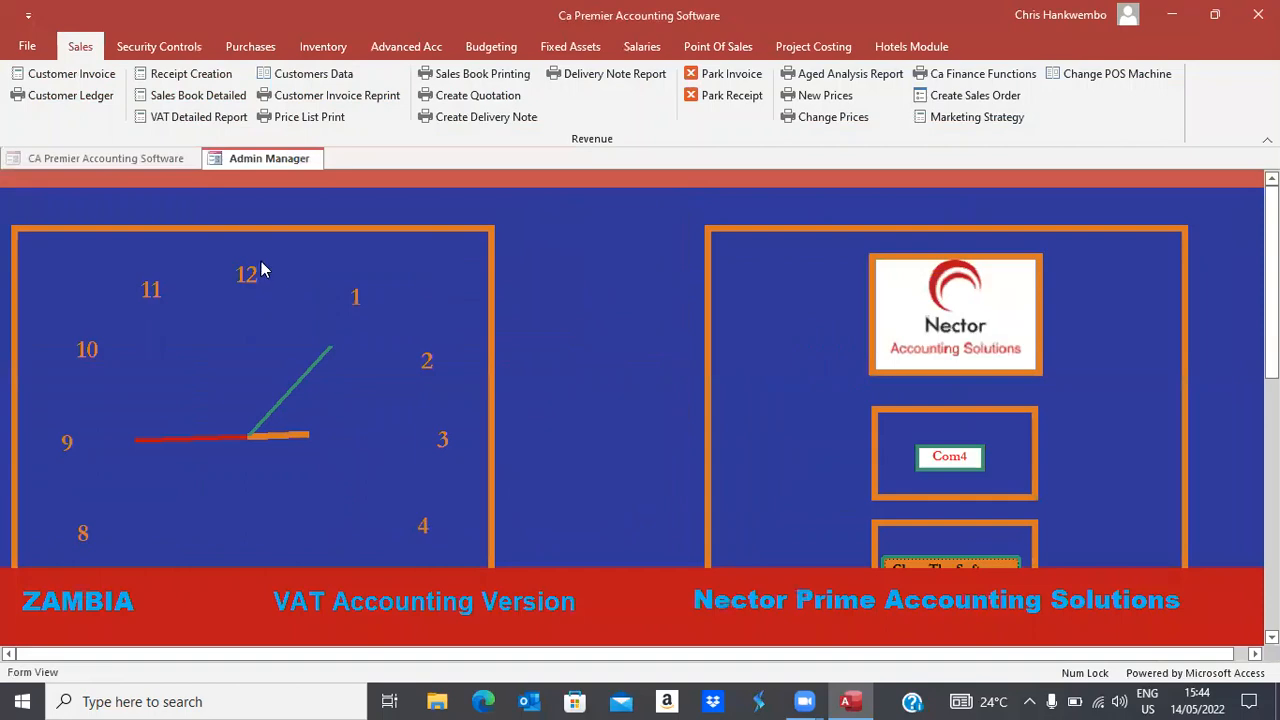
# Start a new tax invoice for the TESTING customer without attaching a sales order
pyautogui.click(64, 75)
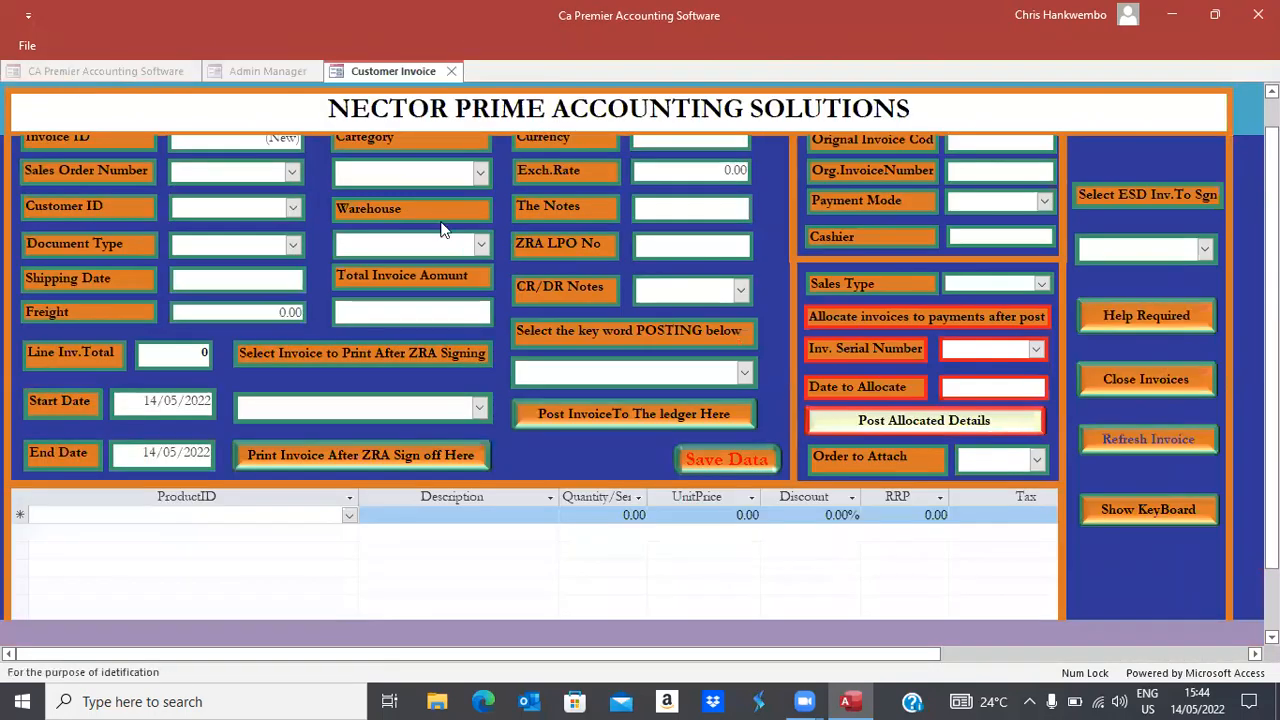
pyautogui.click(295, 207)
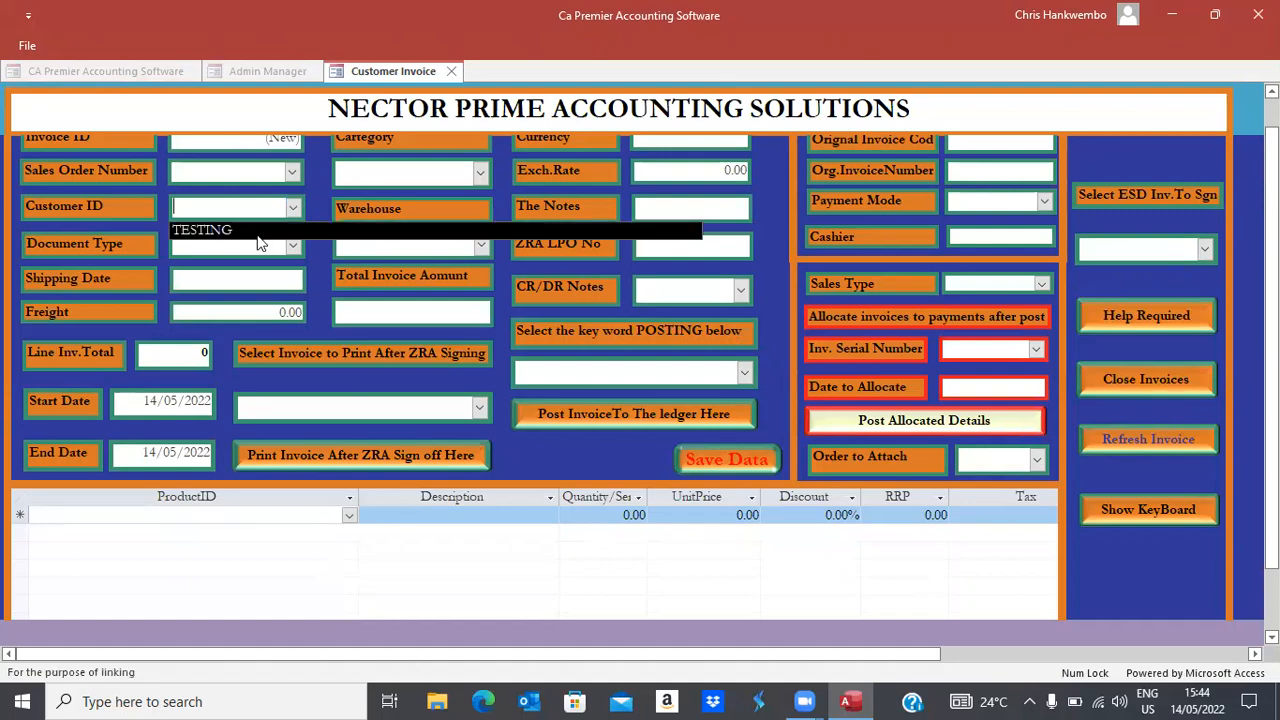
pyautogui.click(228, 236)
pyautogui.click(228, 240)
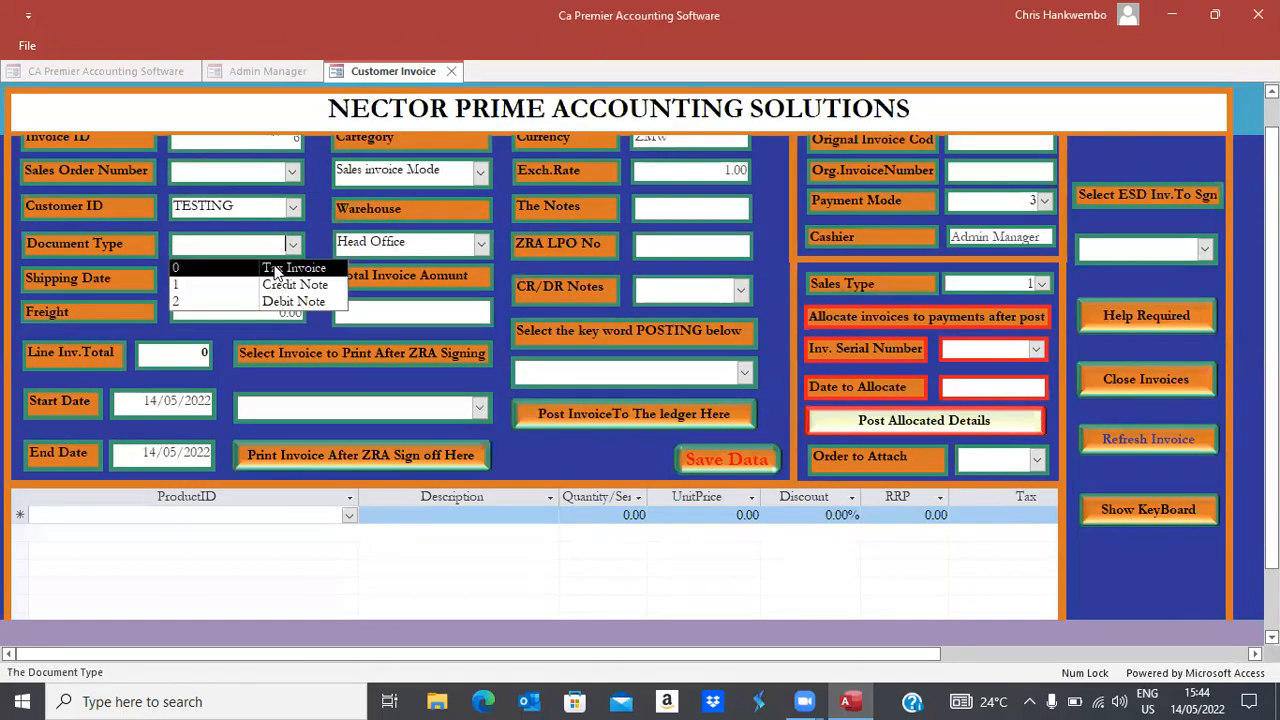
pyautogui.click(279, 270)
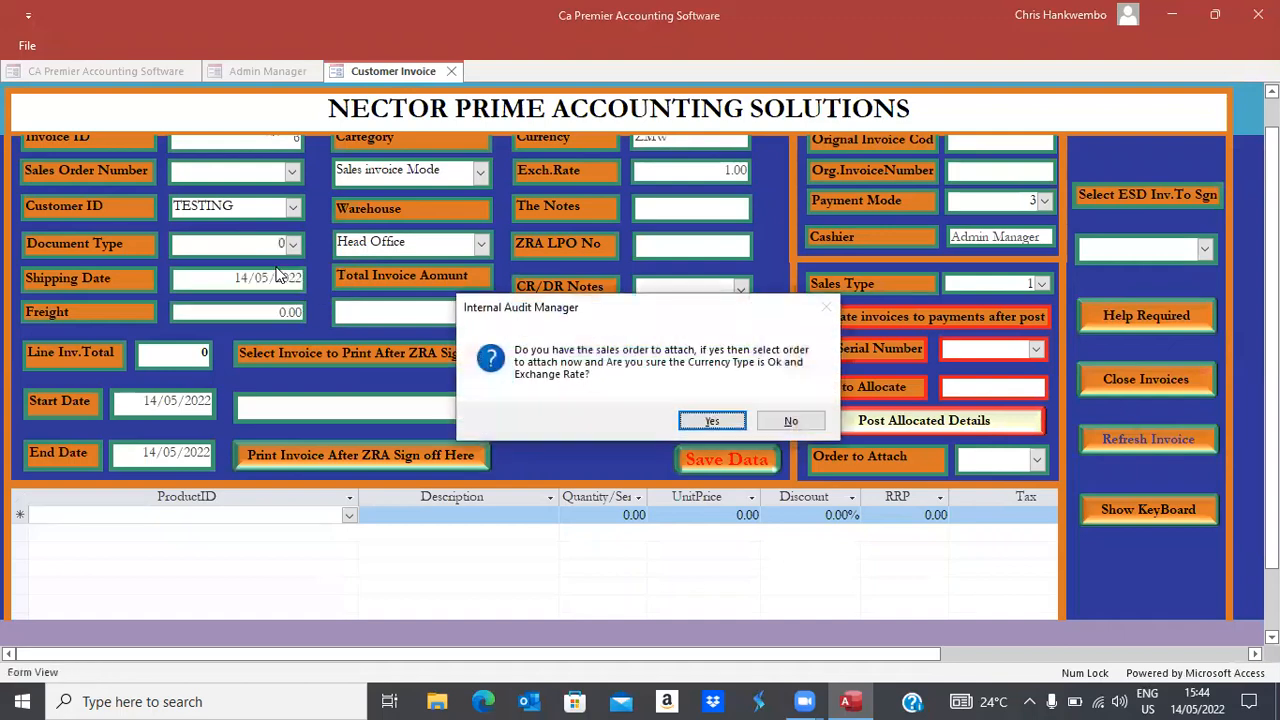
pyautogui.click(789, 422)
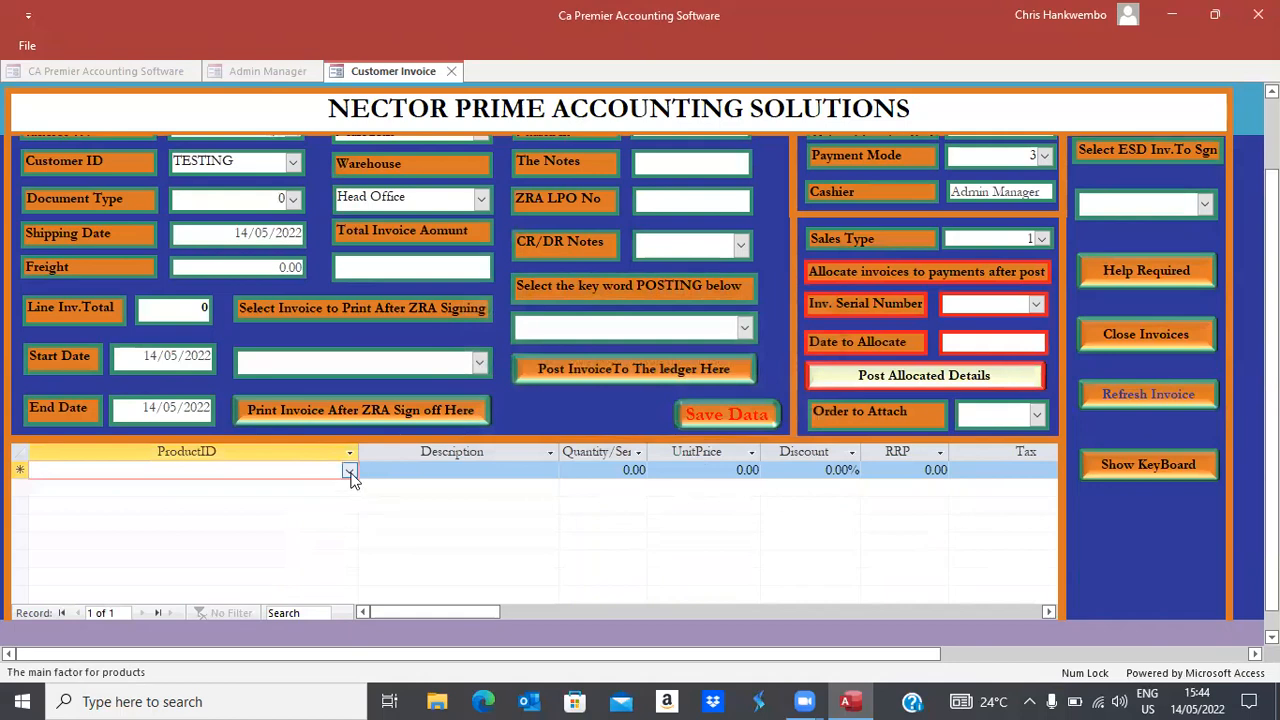
# Add one Coke Zero 350 MLS line at quantity 1 and save the invoice
pyautogui.click(349, 470)
pyautogui.click(162, 490)
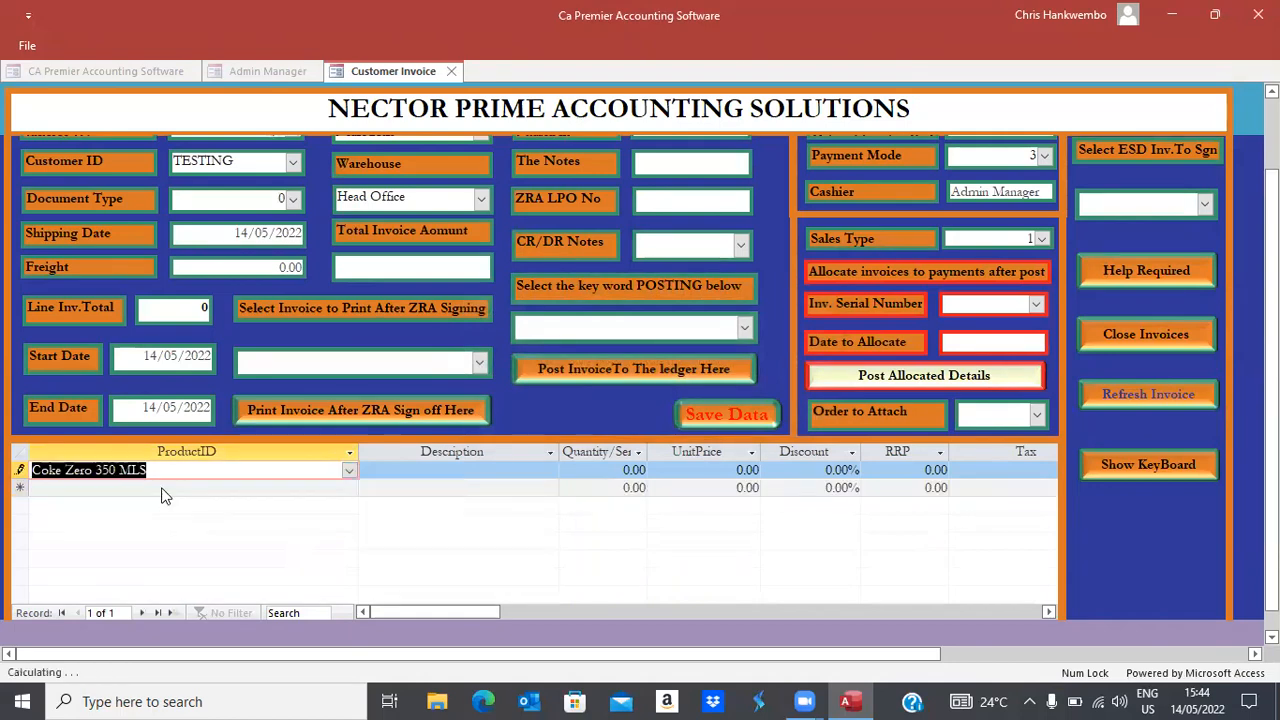
pyautogui.press('Tab')
pyautogui.press('Tab')
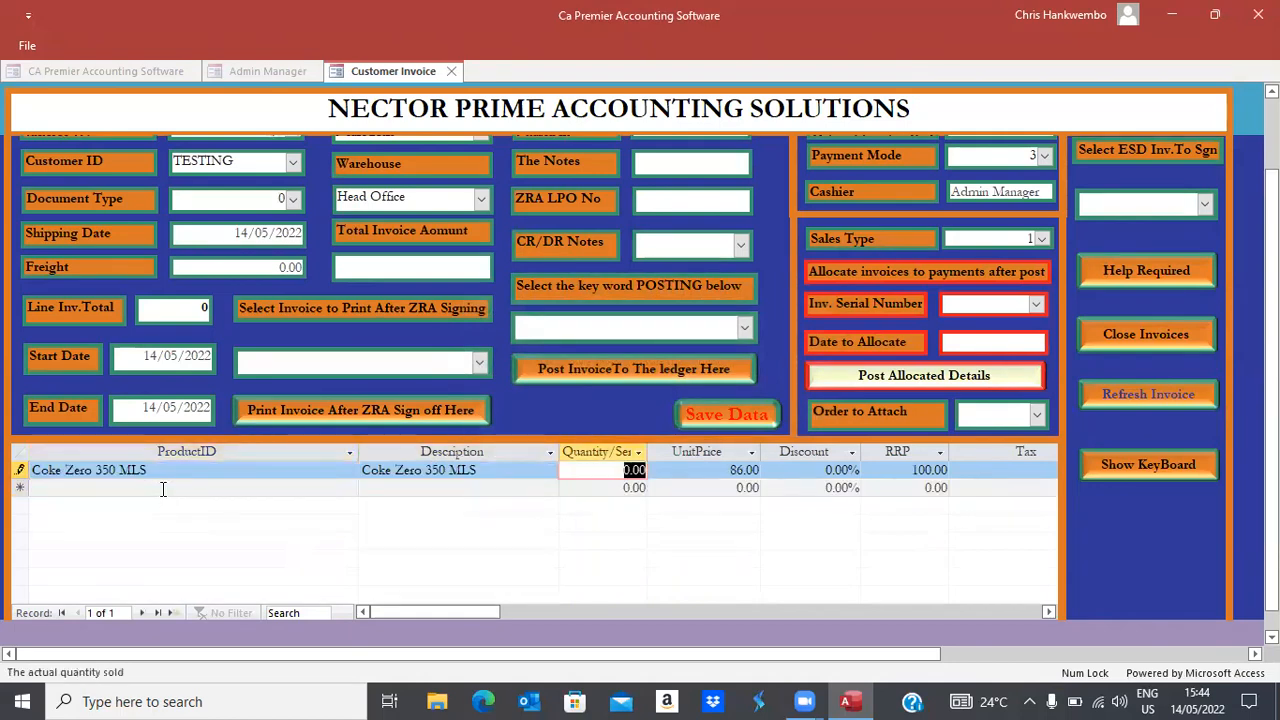
pyautogui.write('1')
pyautogui.press('Tab')
pyautogui.press('Tab')
pyautogui.press('Tab')
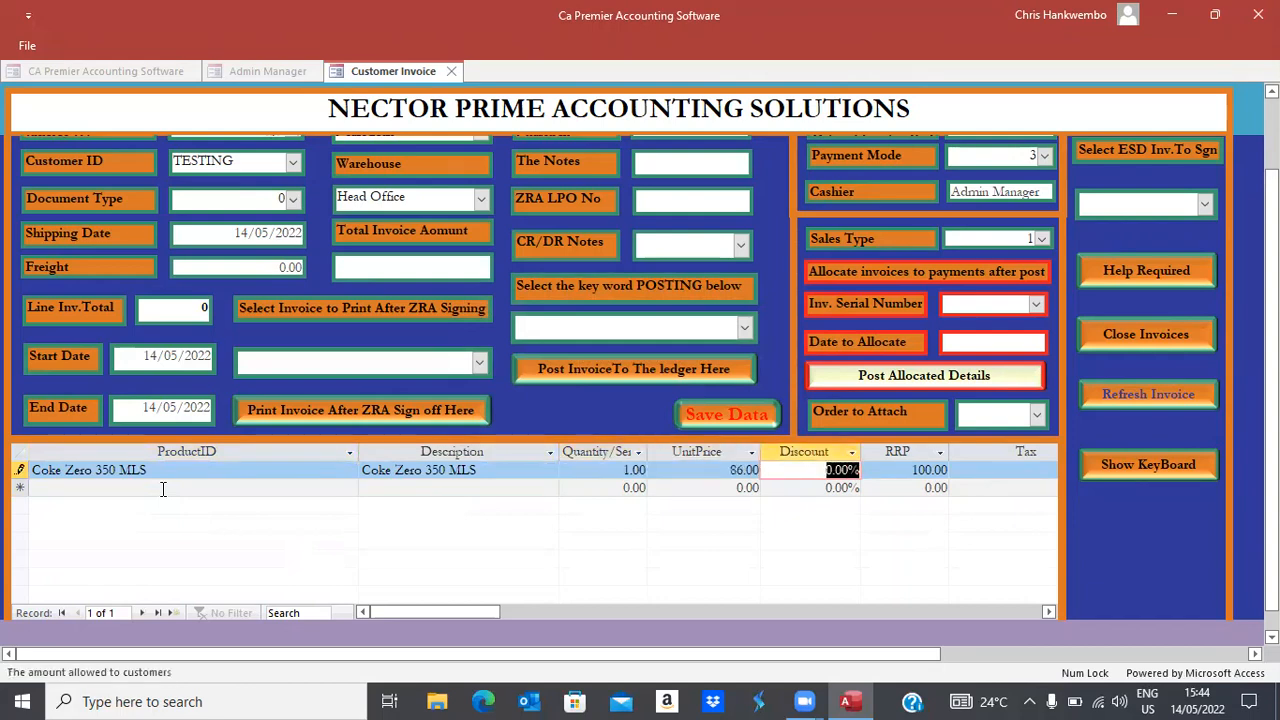
pyautogui.press('Tab')
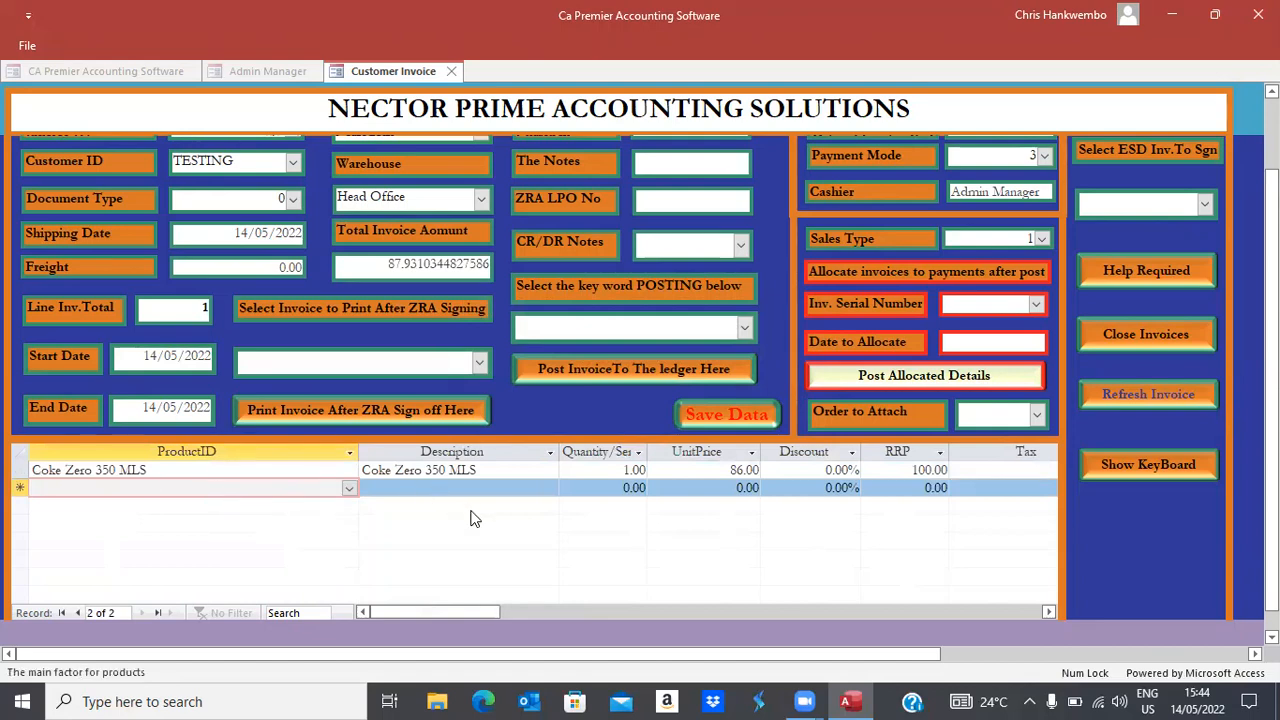
pyautogui.click(727, 416)
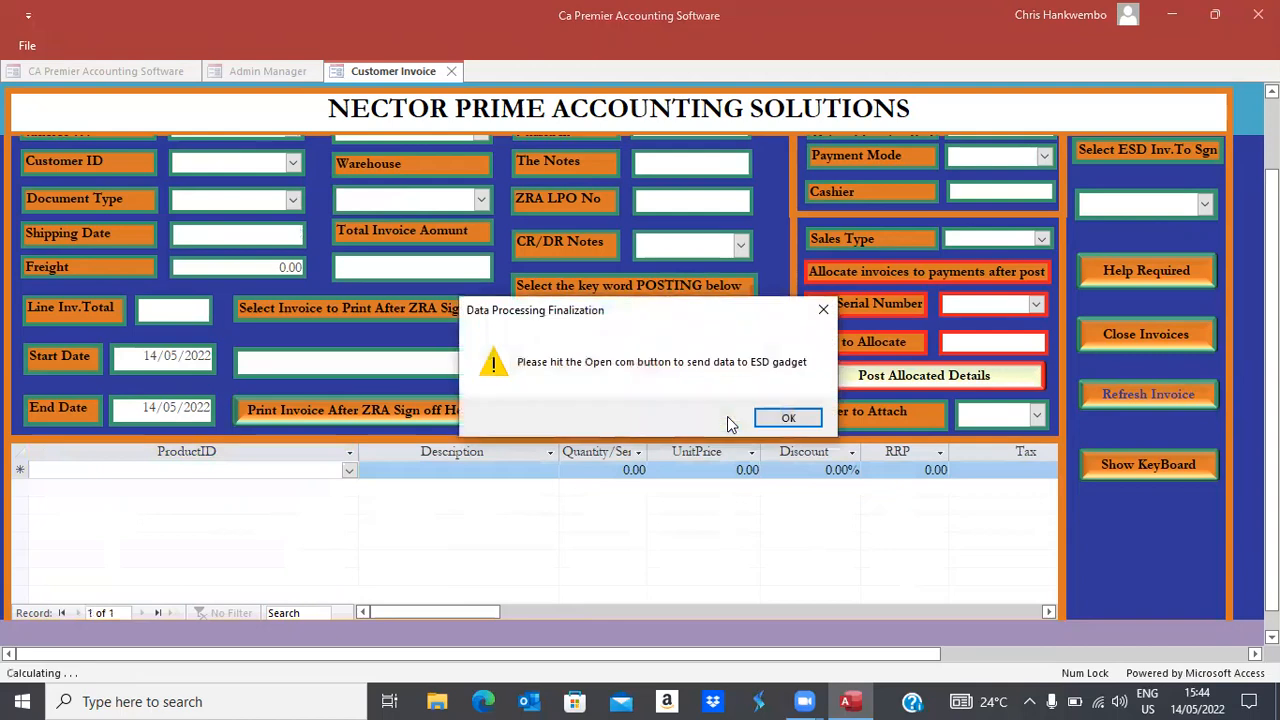
# ESD-sign invoice 6 through the port prompts, then select invoice 6 for printing
pyautogui.click(777, 418)
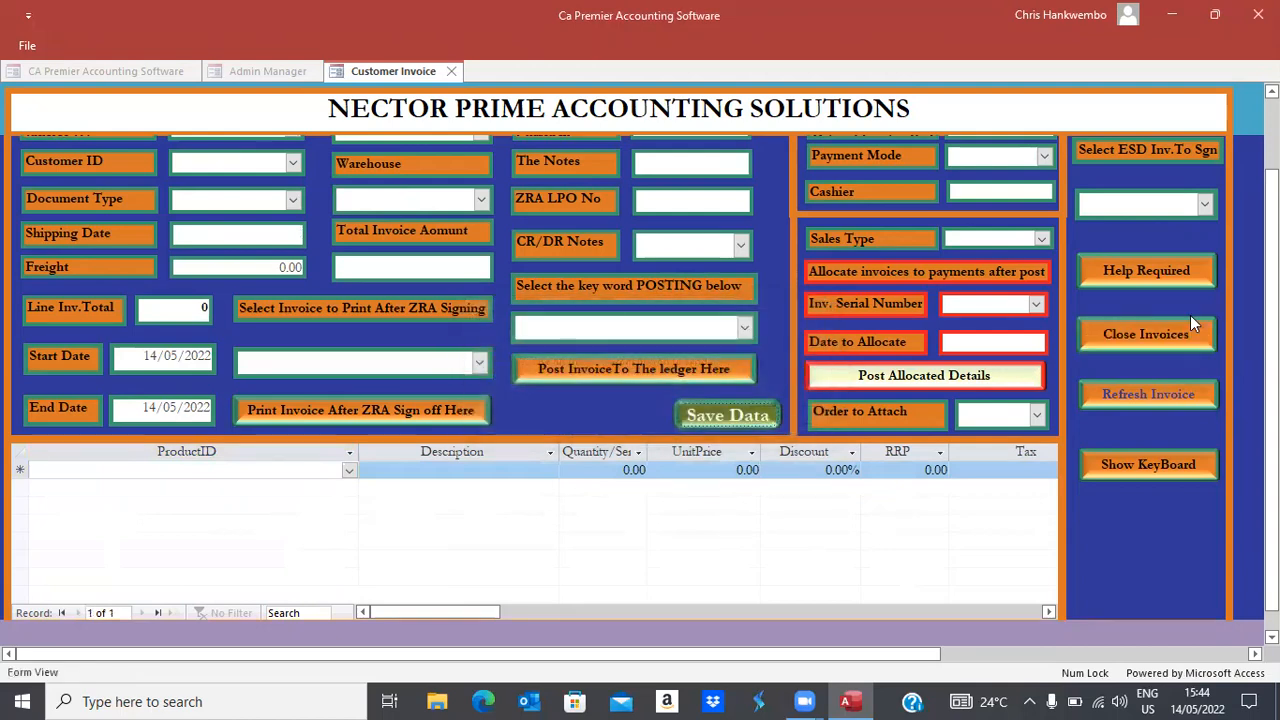
pyautogui.click(1205, 208)
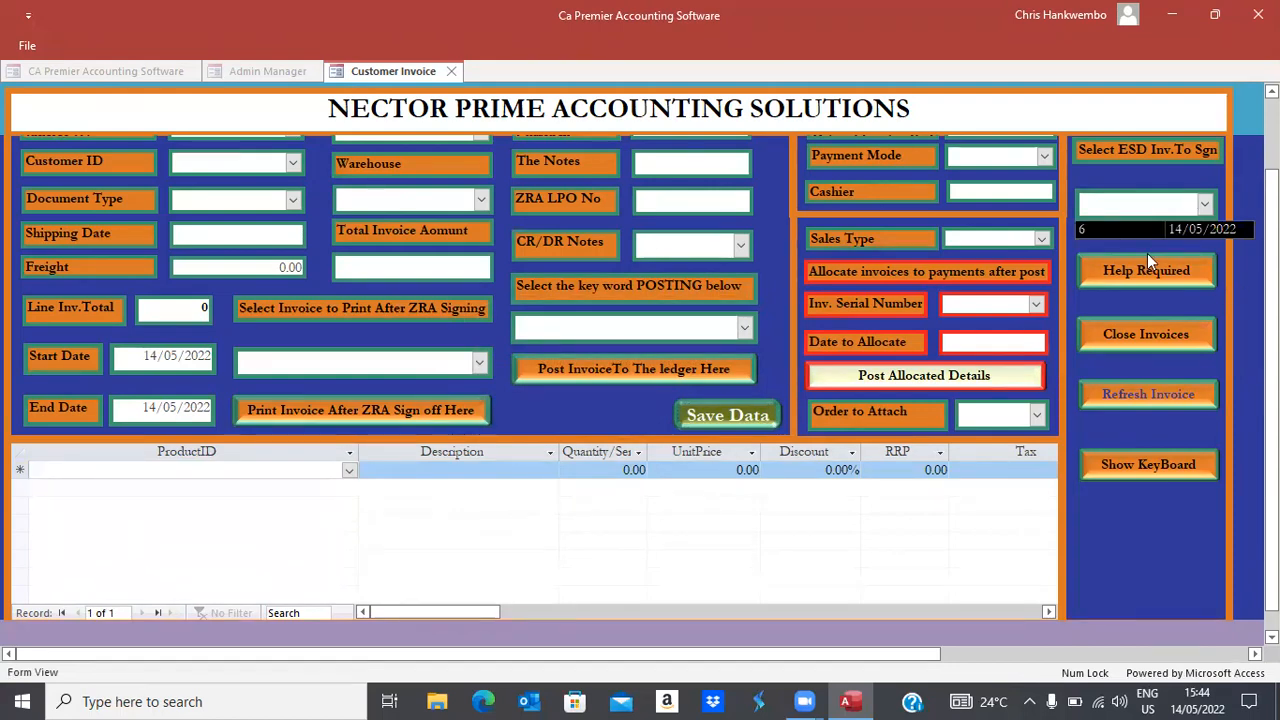
pyautogui.click(1085, 227)
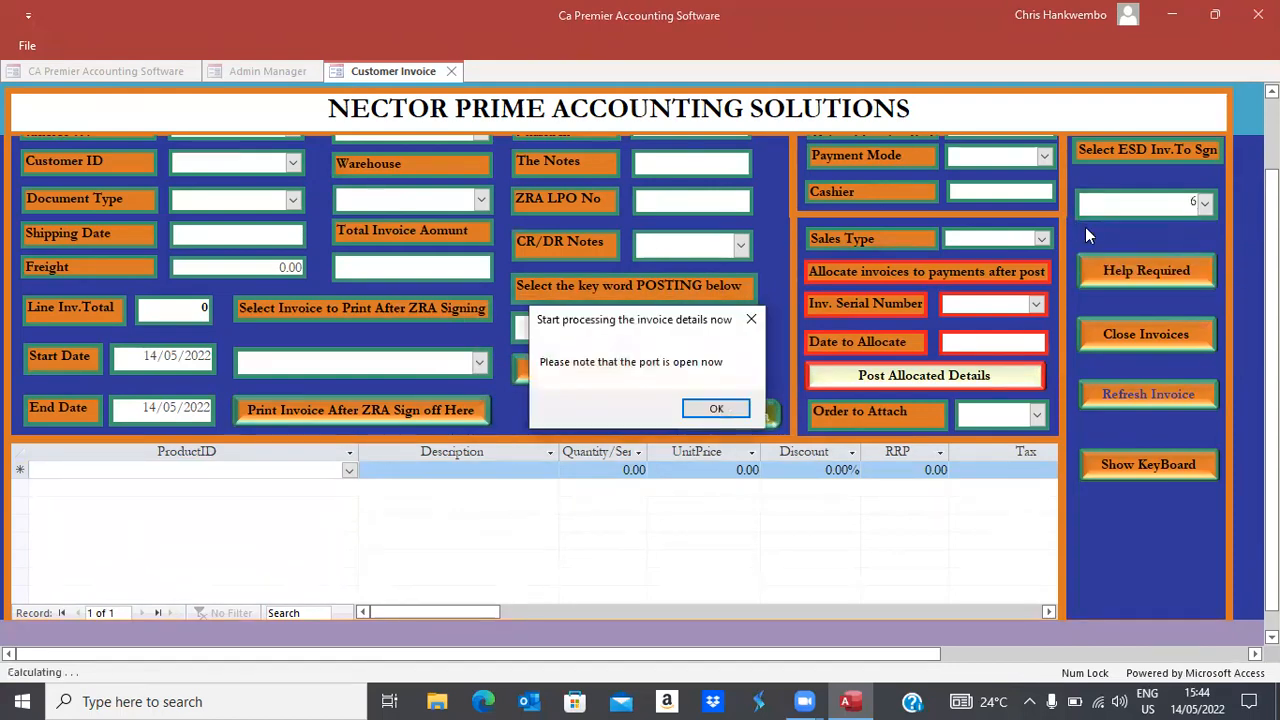
pyautogui.click(712, 409)
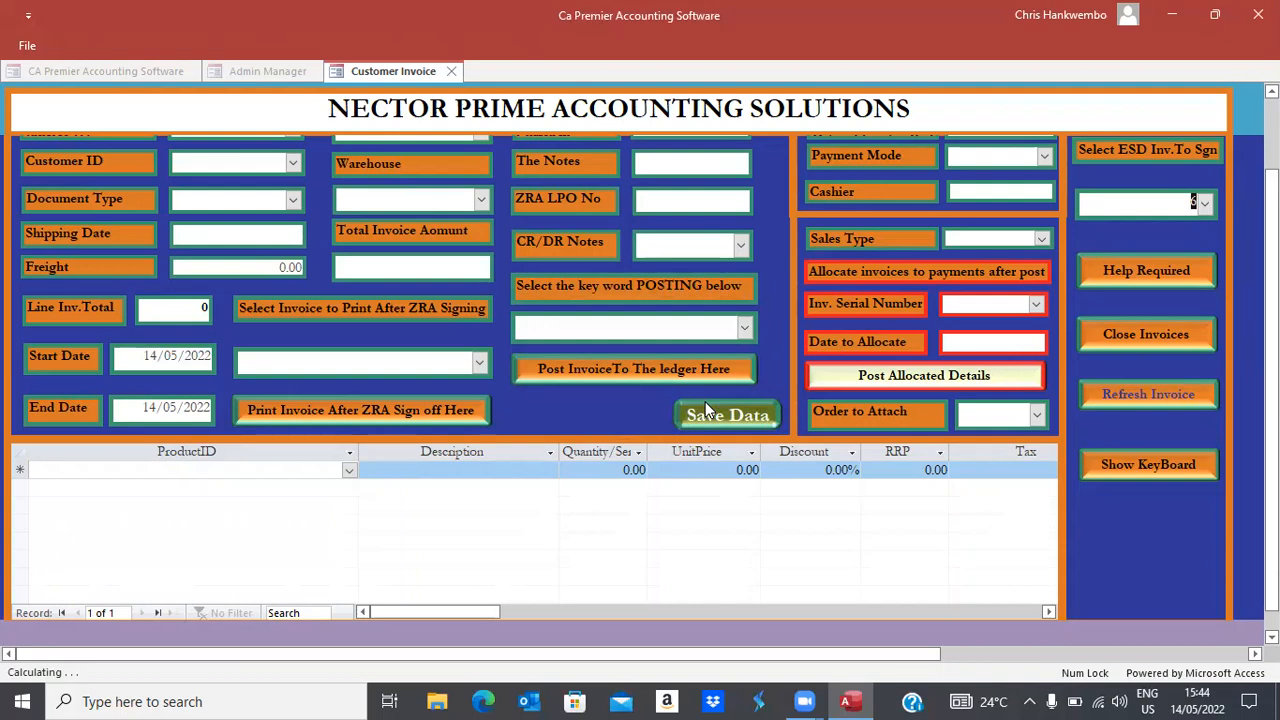
pyautogui.click(706, 410)
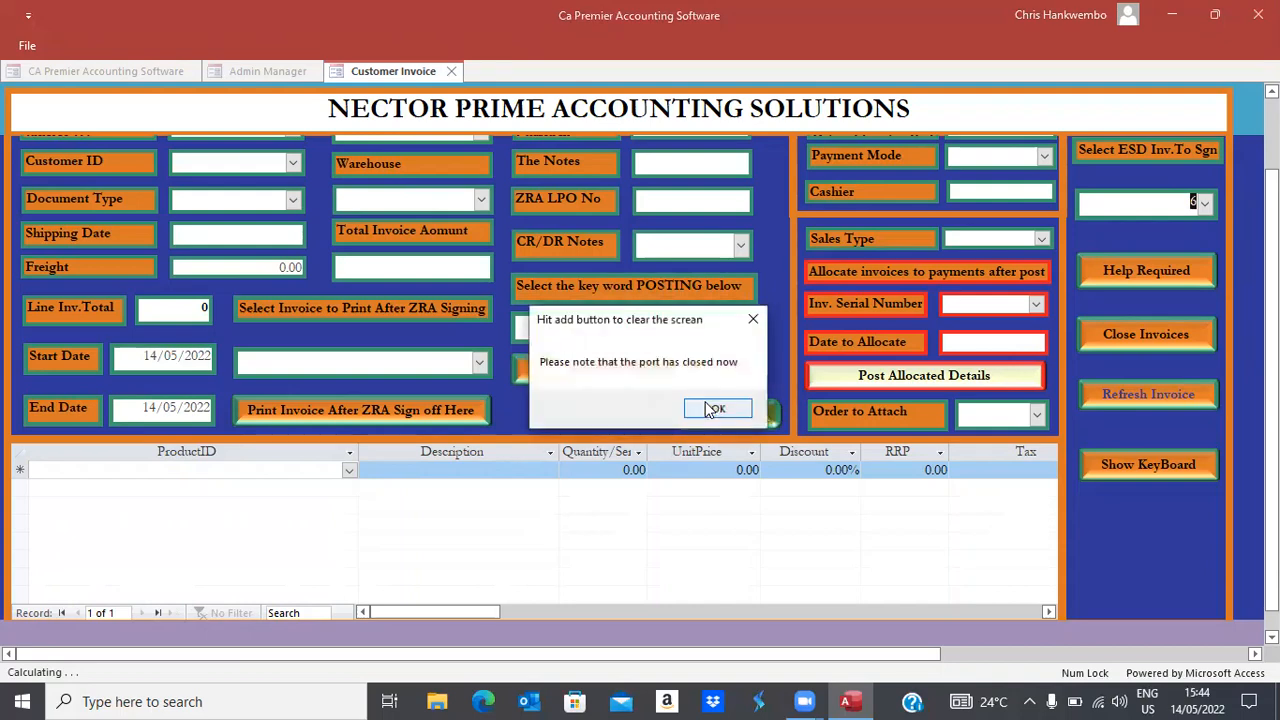
pyautogui.click(712, 410)
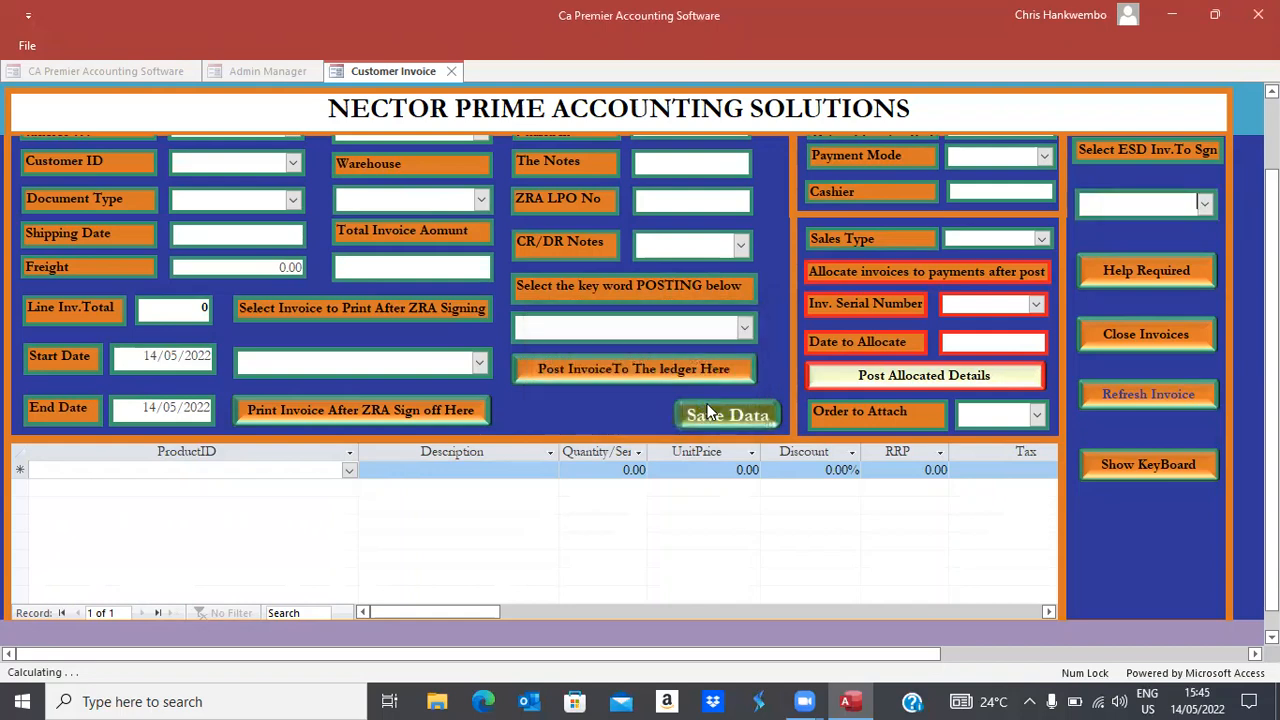
pyautogui.click(480, 364)
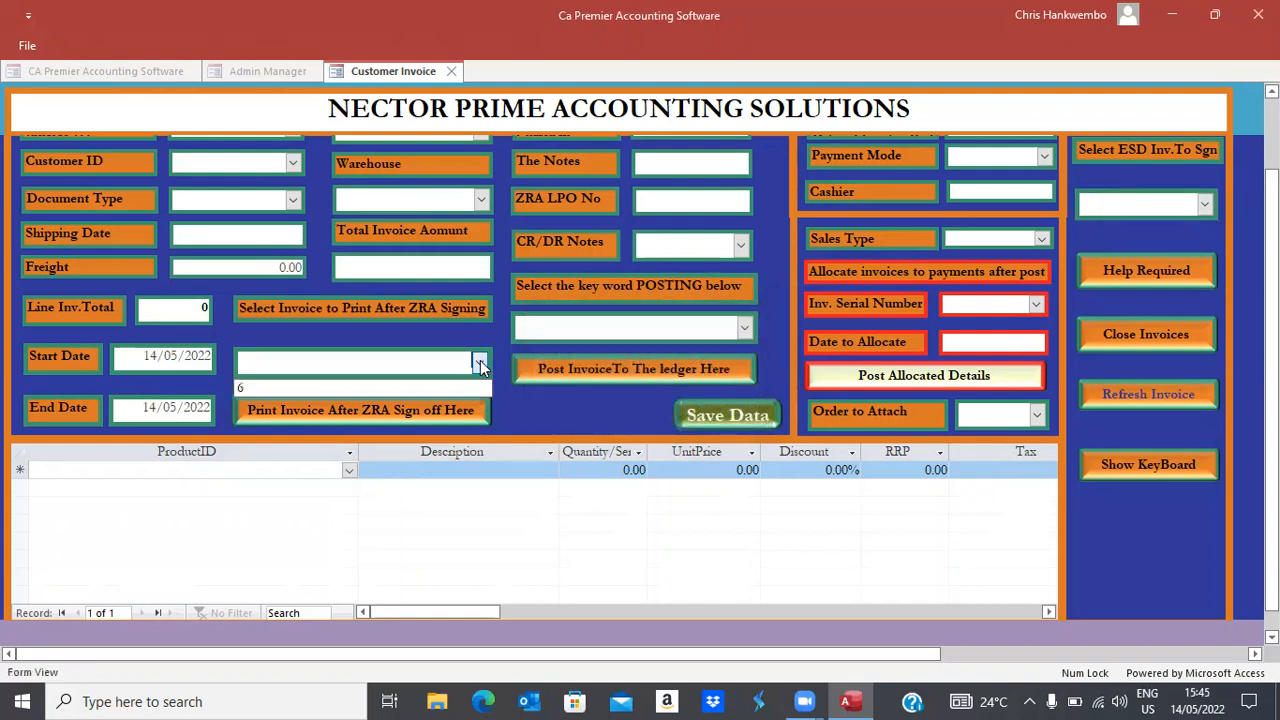
pyautogui.click(265, 388)
# Preview invoice 6 maximised and zoomed, scrolling down to the 87.93 ZMW total
pyautogui.click(311, 410)
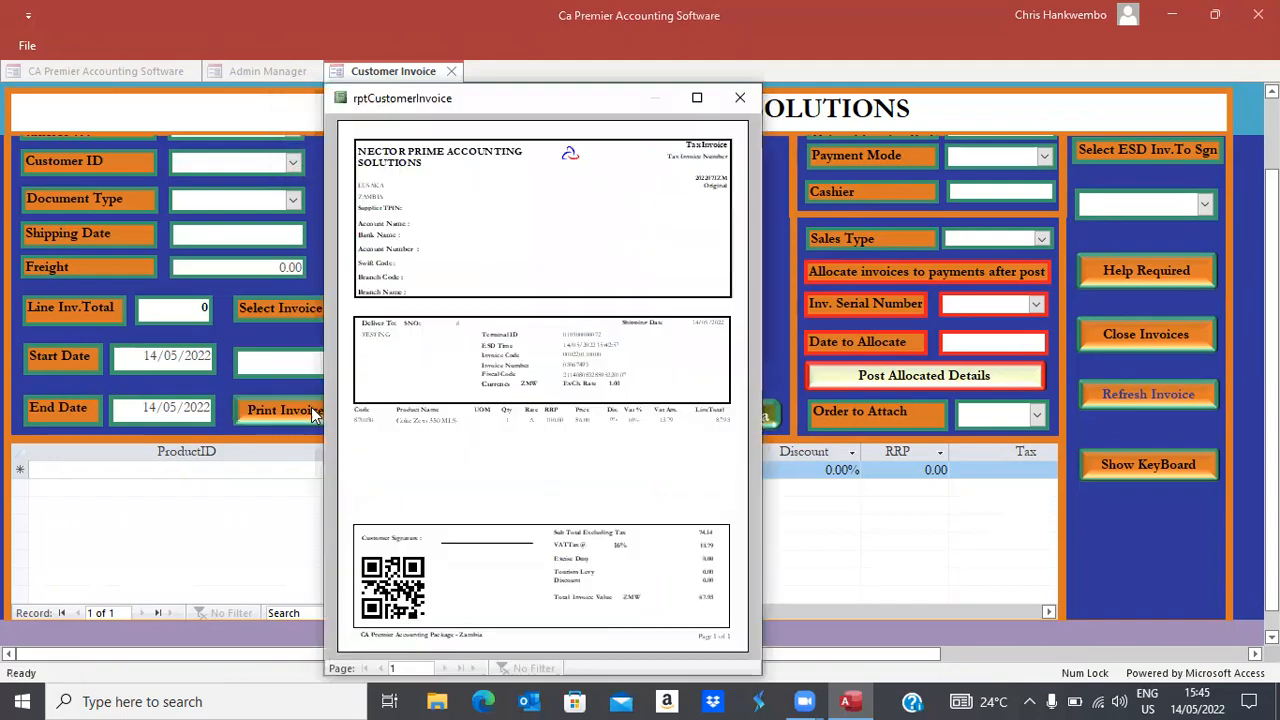
pyautogui.click(696, 100)
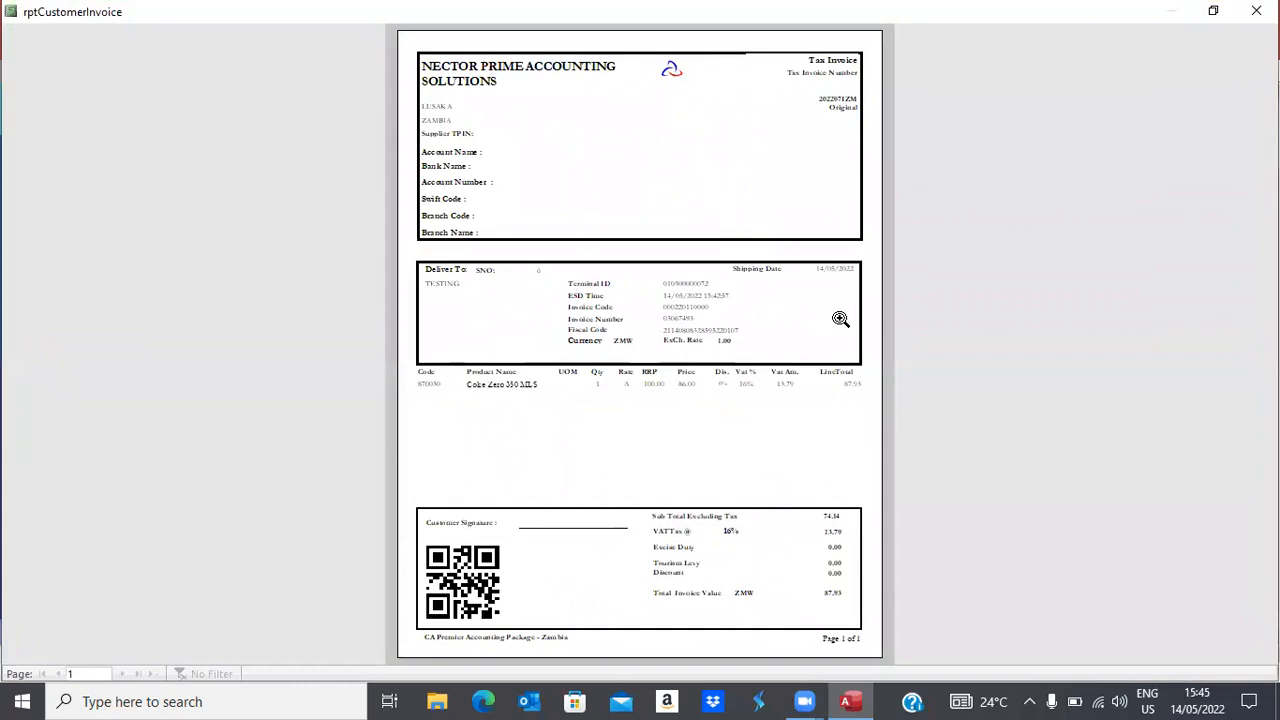
pyautogui.click(691, 320)
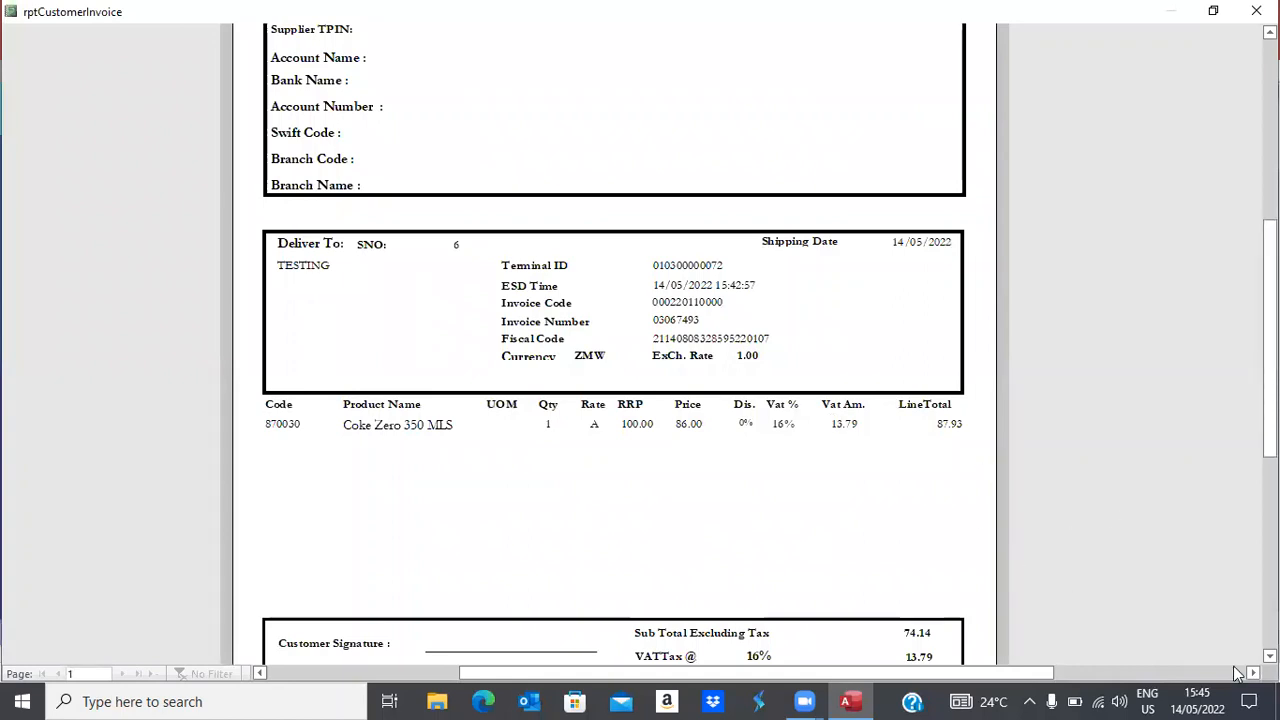
pyautogui.scroll(-3, 614, 340)
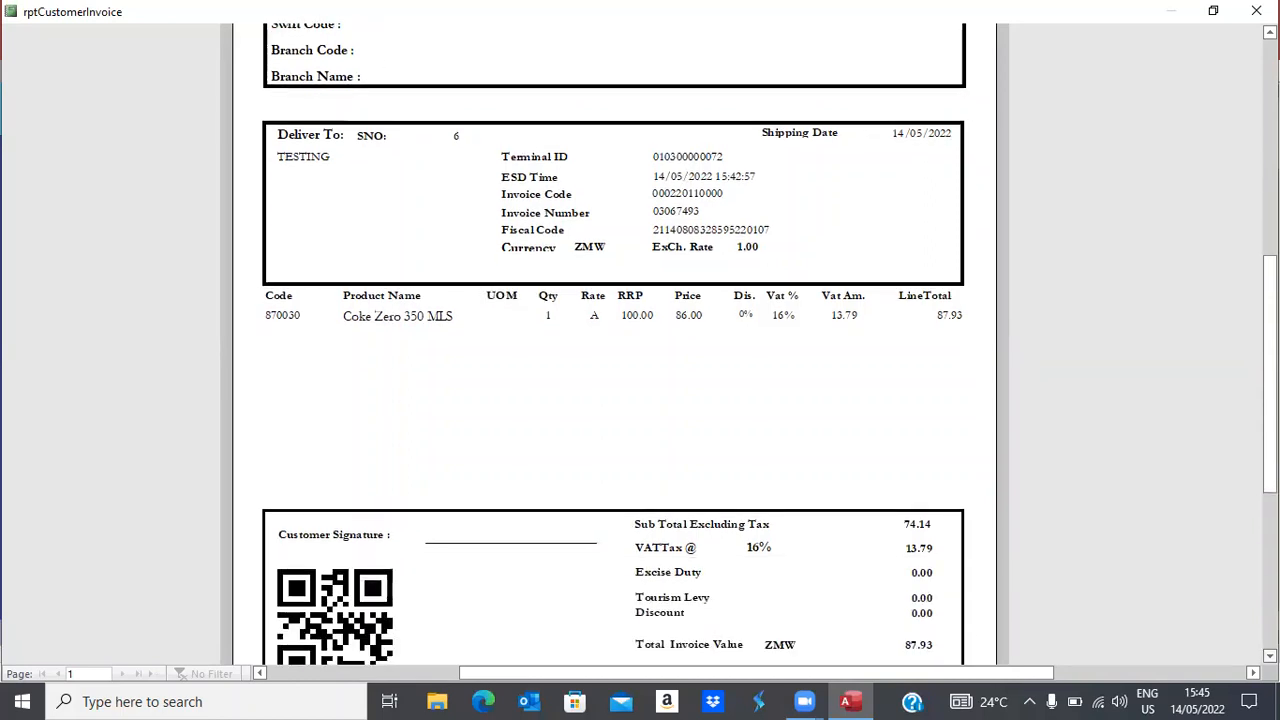
pyautogui.scroll(-2, 614, 340)
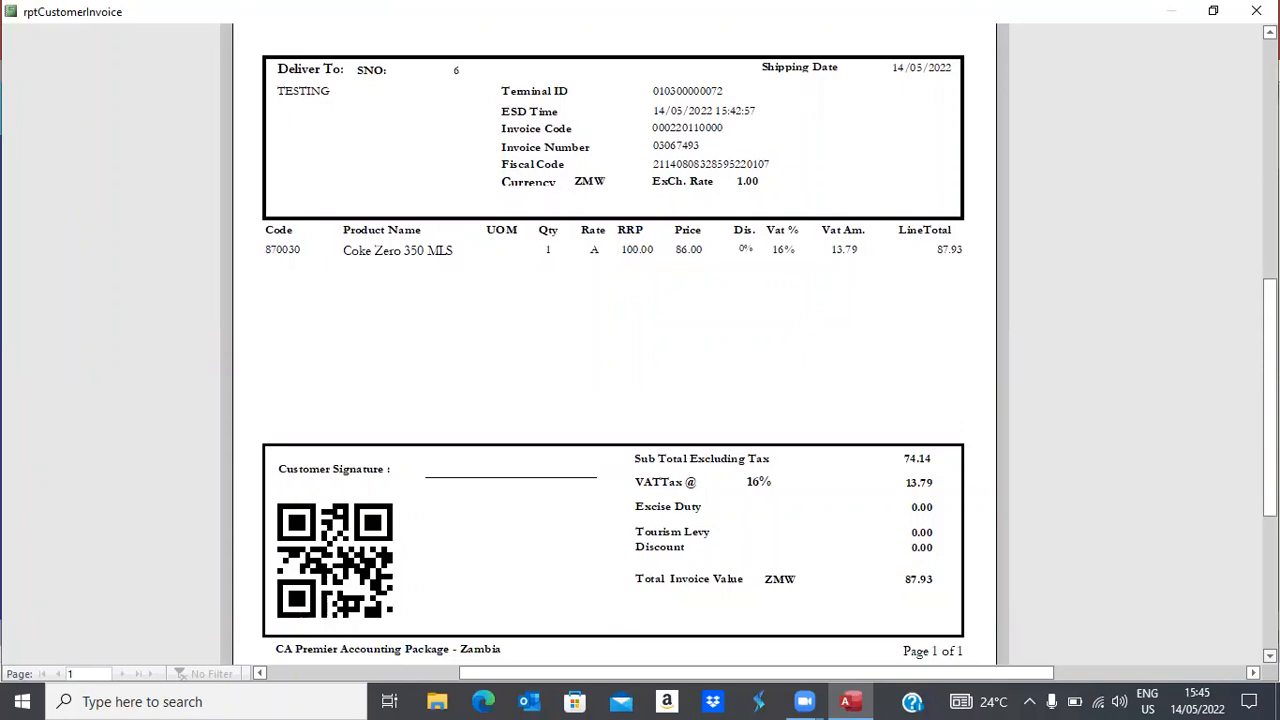
# Compute 2000 - 87.93 = 1,912.07 in Calculator, select the result, and close it
pyautogui.click(82, 701)
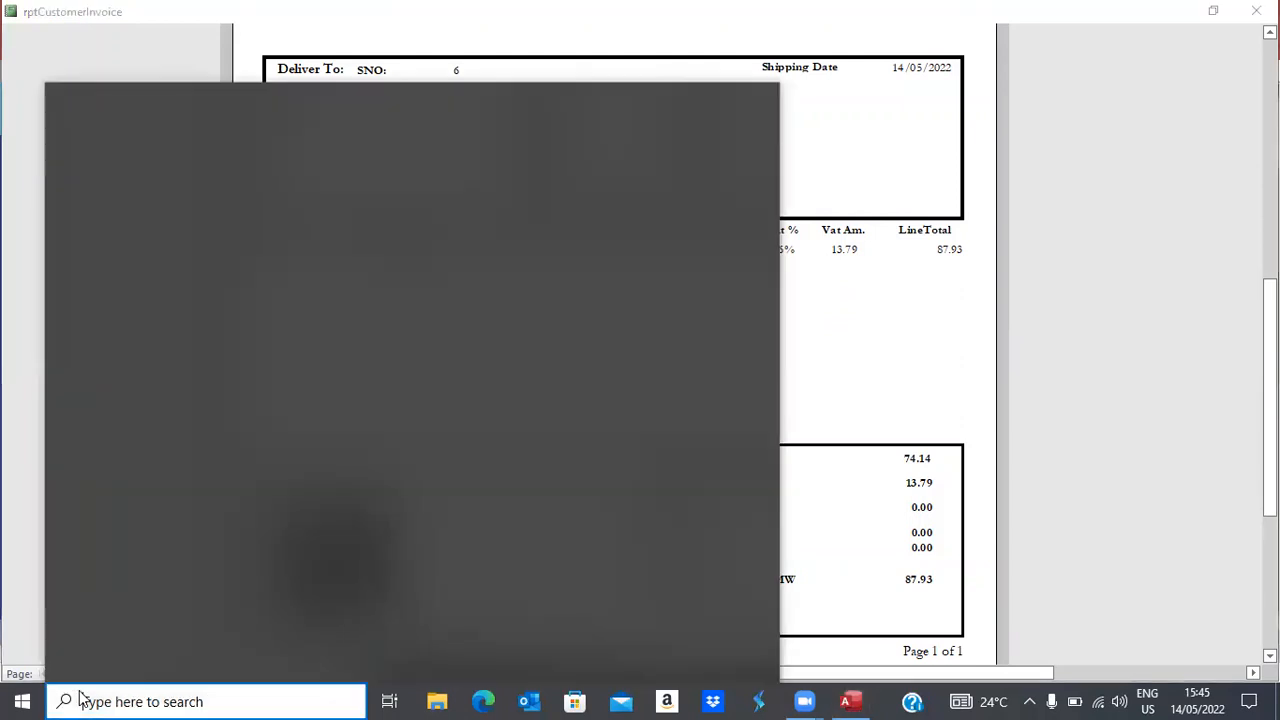
pyautogui.write('cal')
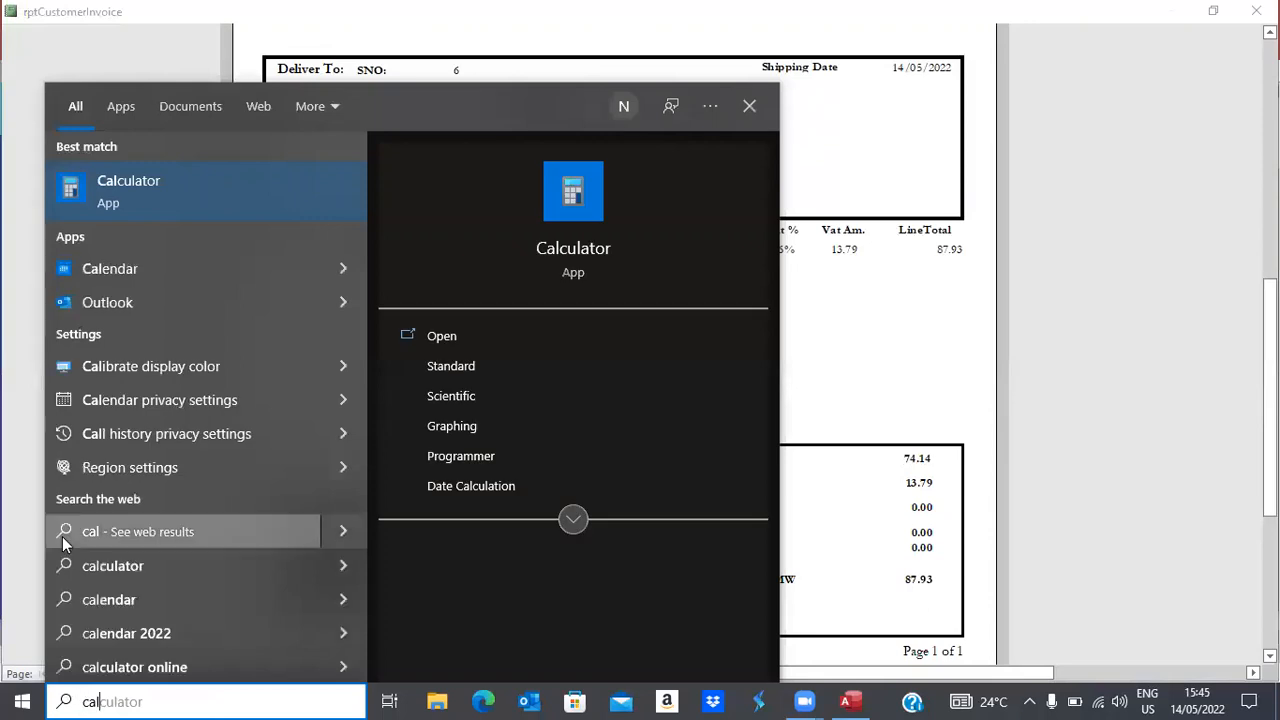
pyautogui.click(128, 190)
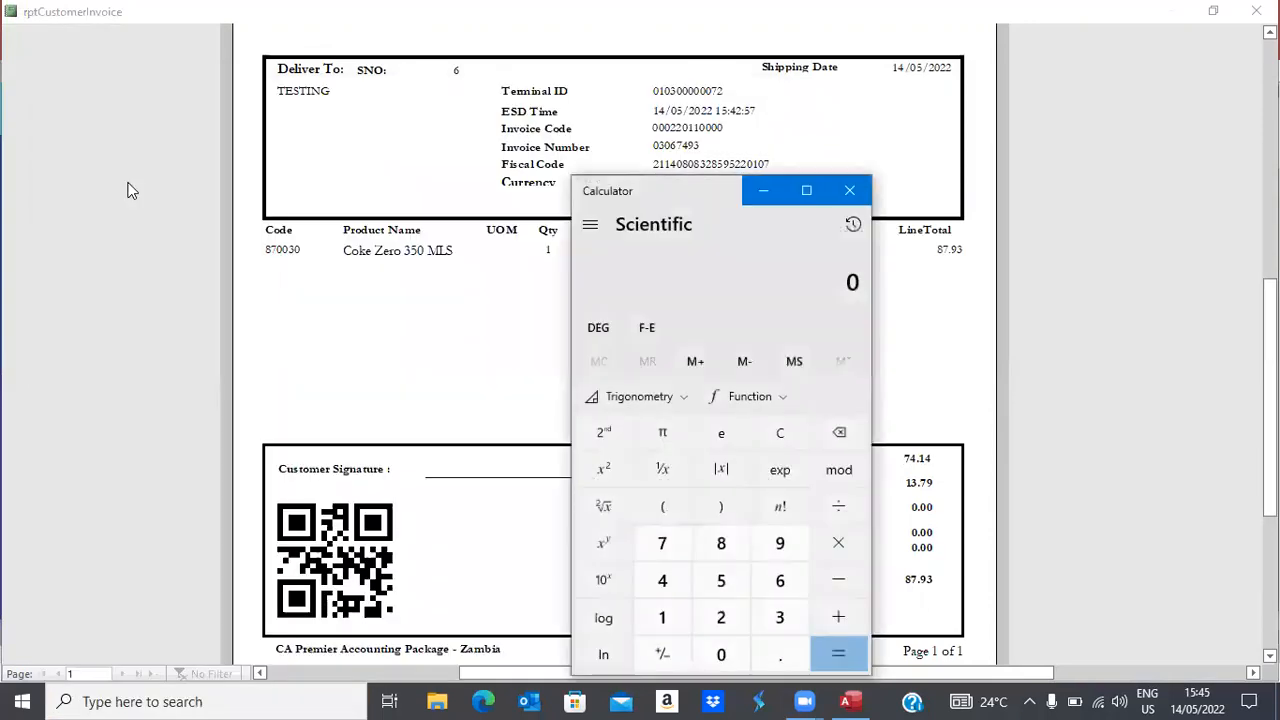
pyautogui.write('2000 ')
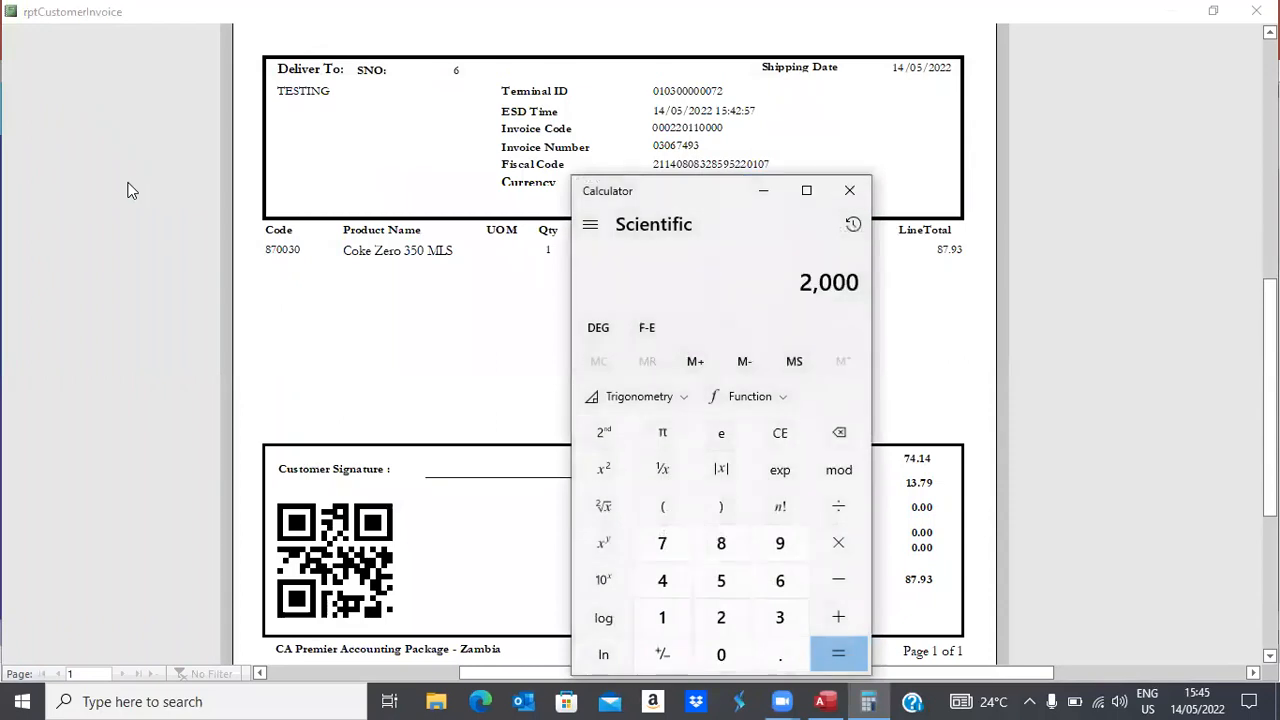
pyautogui.write('- 87')
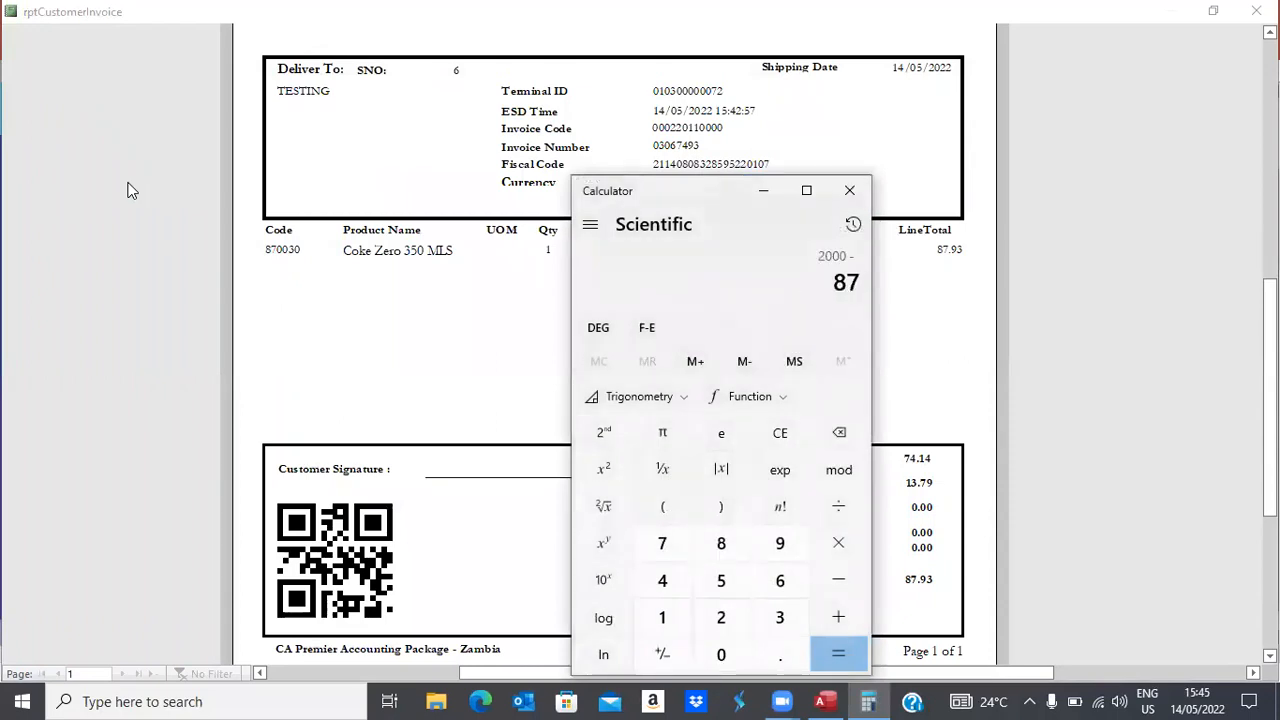
pyautogui.write('.93')
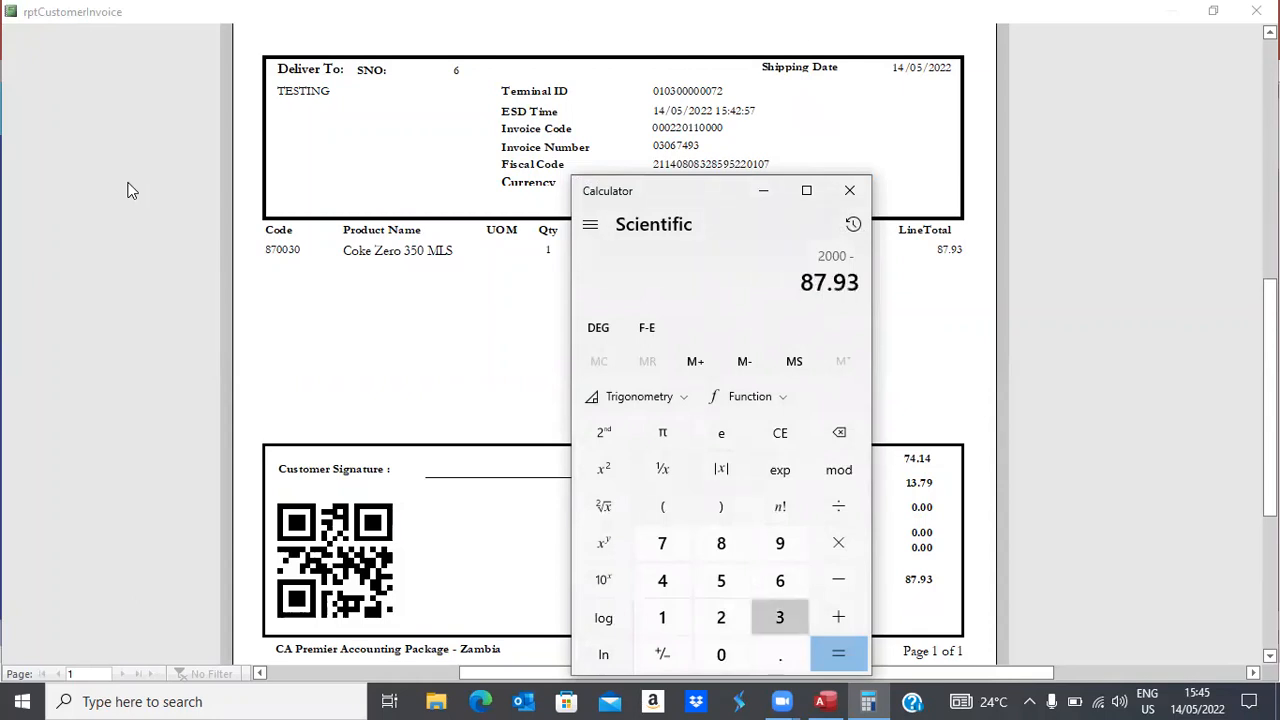
pyautogui.press('Return')
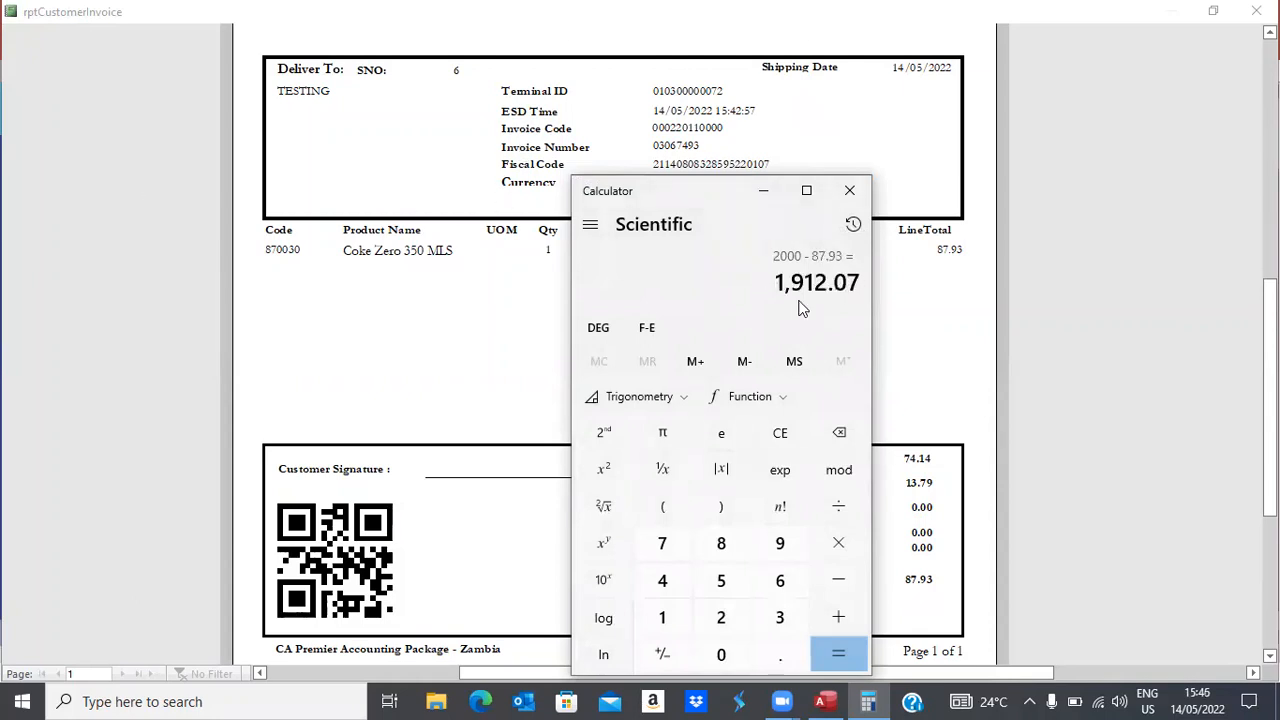
pyautogui.moveTo(776, 284); pyautogui.dragTo(880, 282)
pyautogui.hotkey('ctrl', 'c')
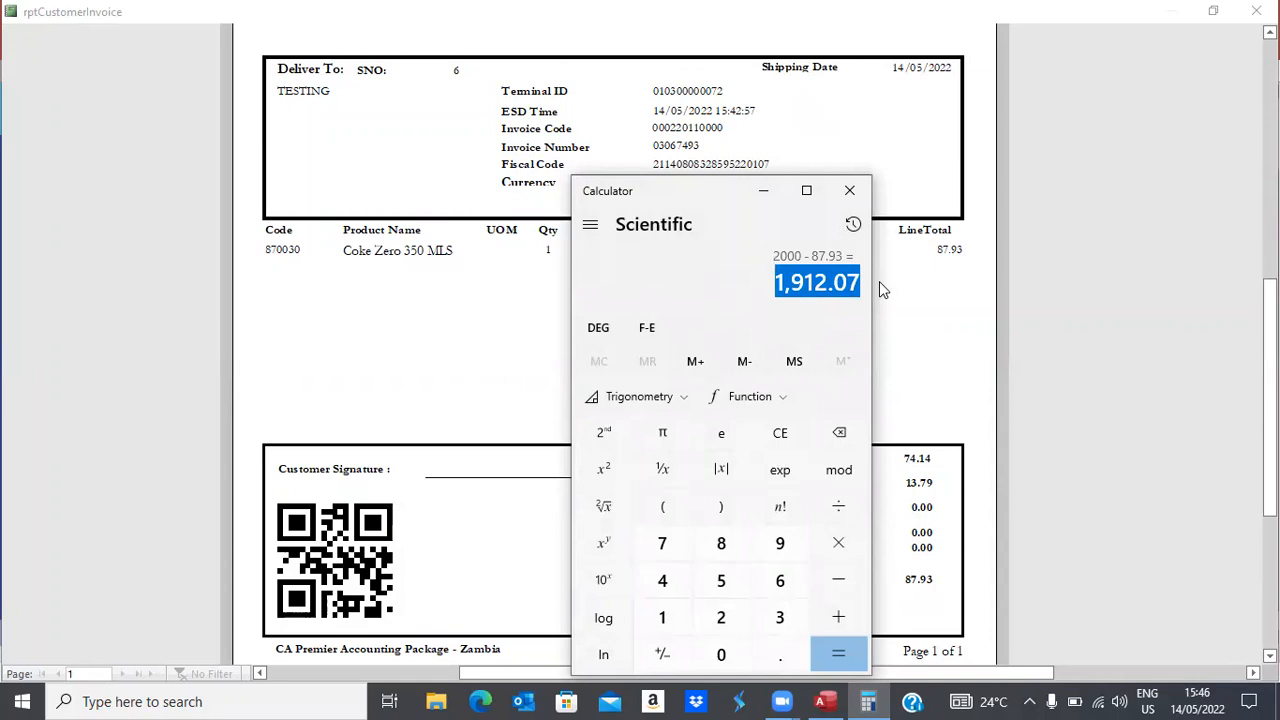
pyautogui.click(851, 192)
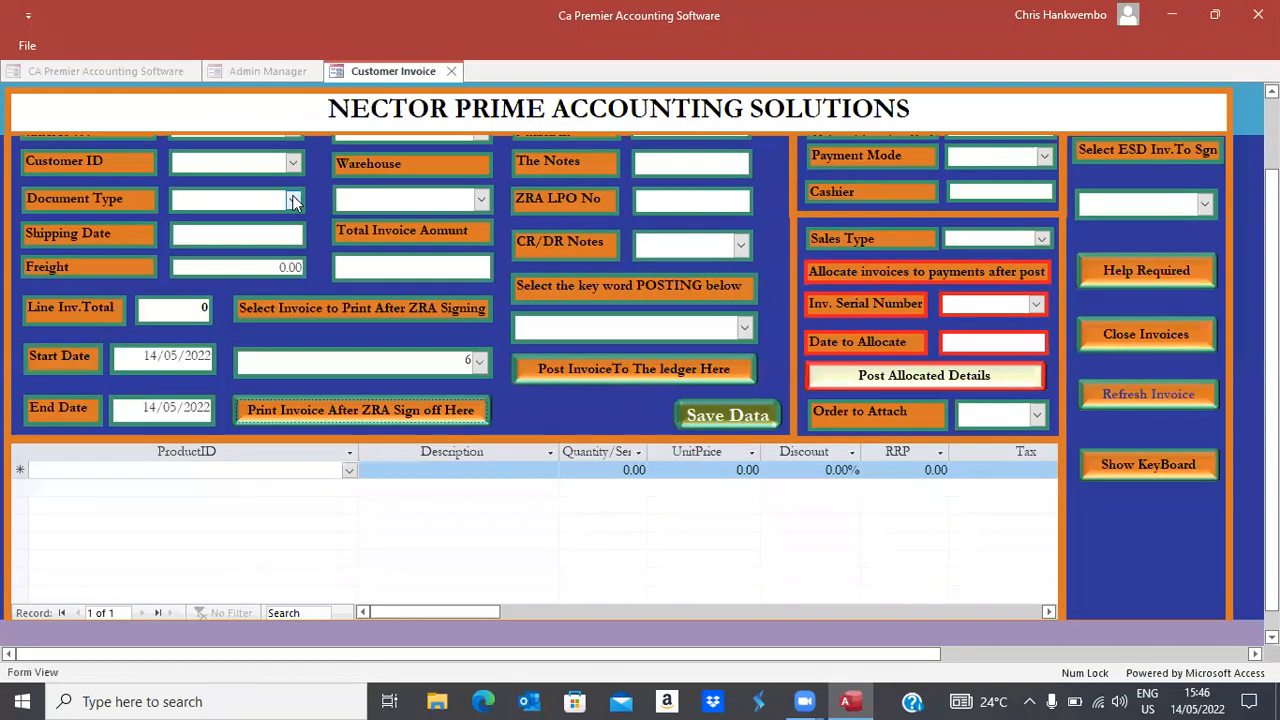
# Make a new Tax Invoice for customer TESTING, declining the sales order prompts
pyautogui.click(293, 199)
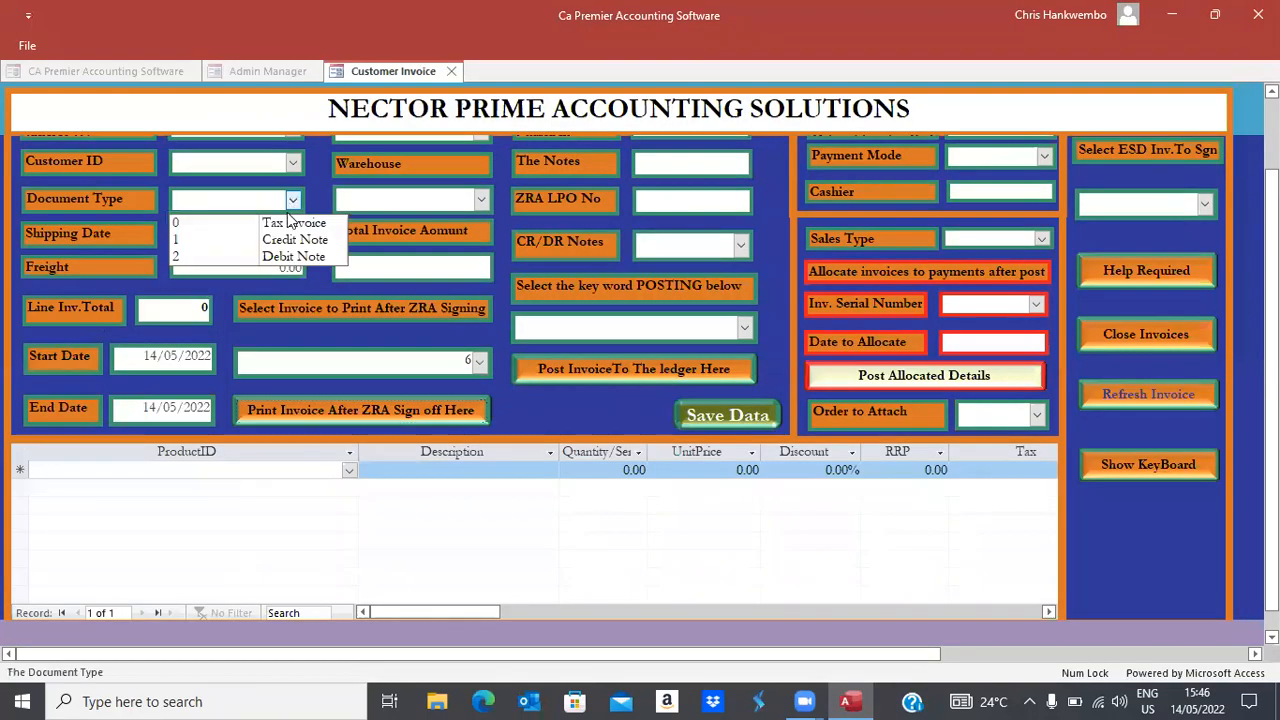
pyautogui.click(288, 222)
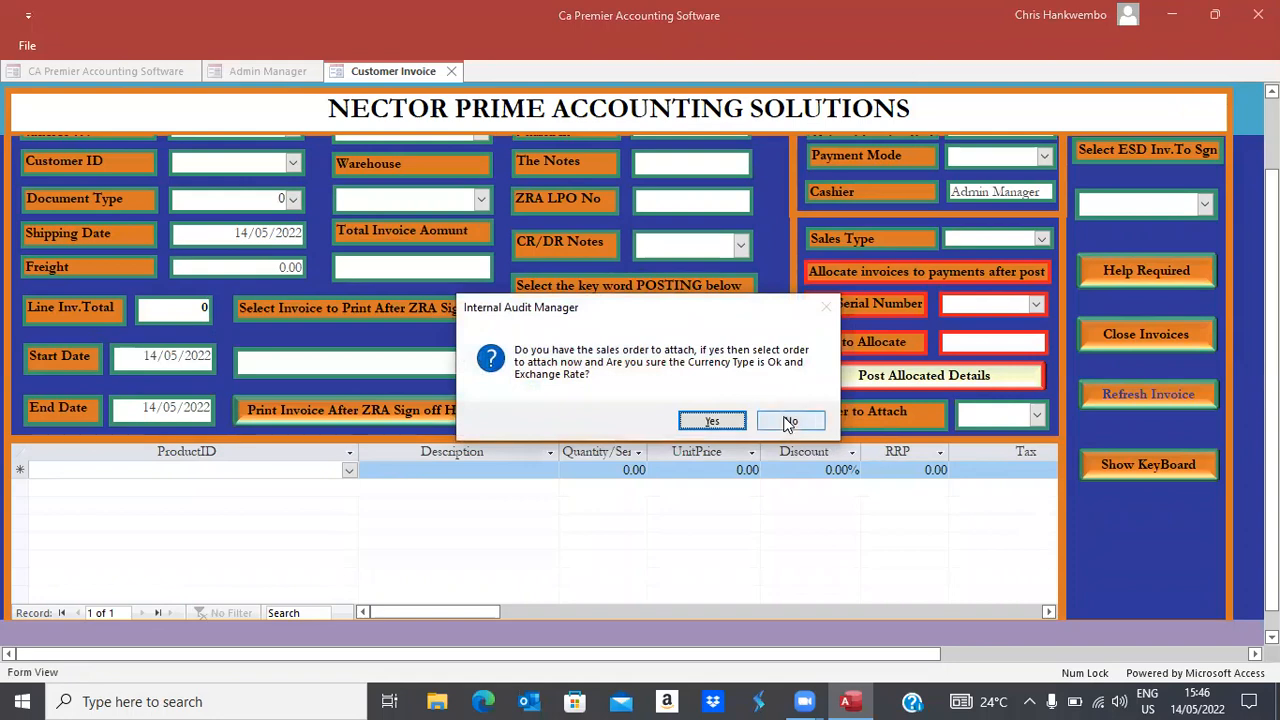
pyautogui.click(789, 421)
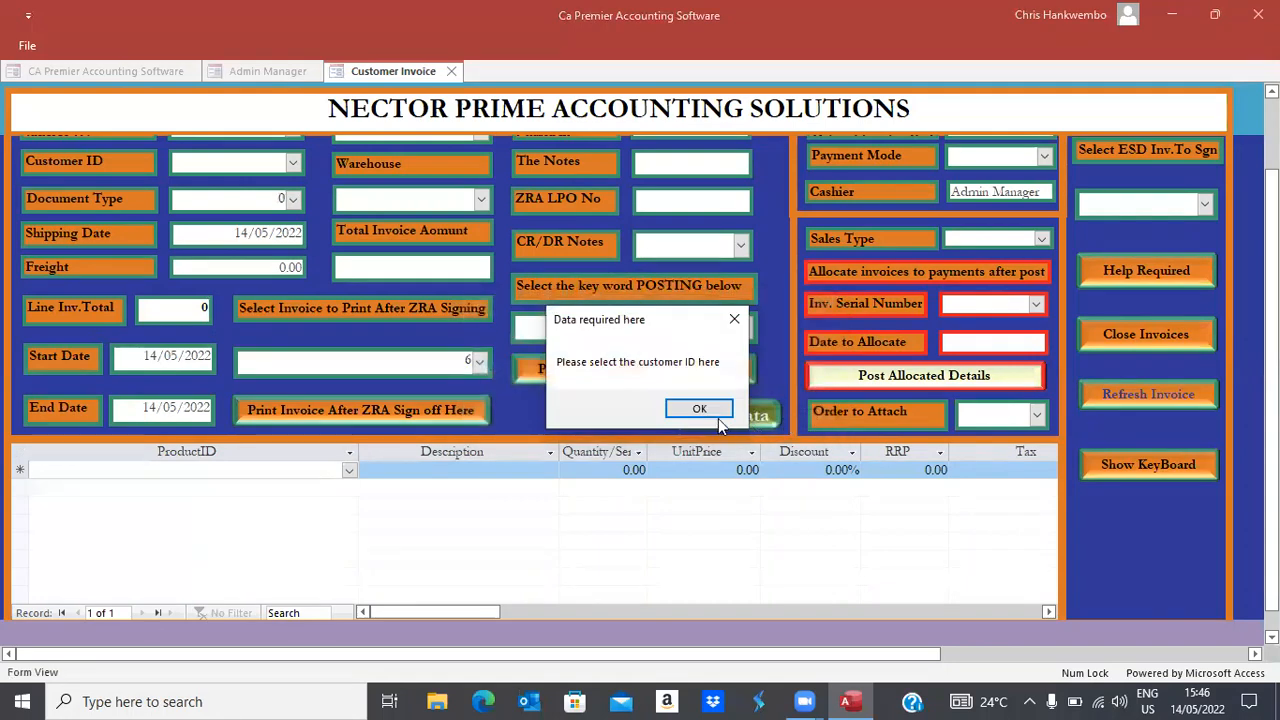
pyautogui.click(709, 409)
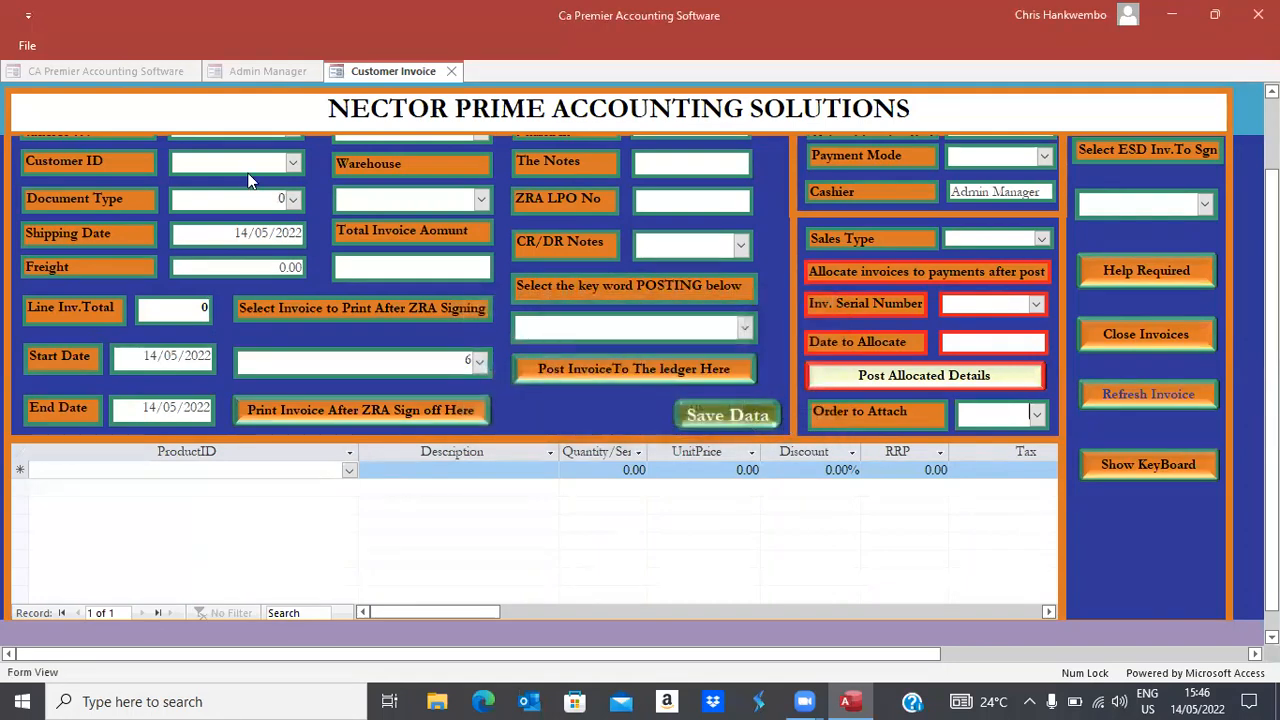
pyautogui.click(292, 162)
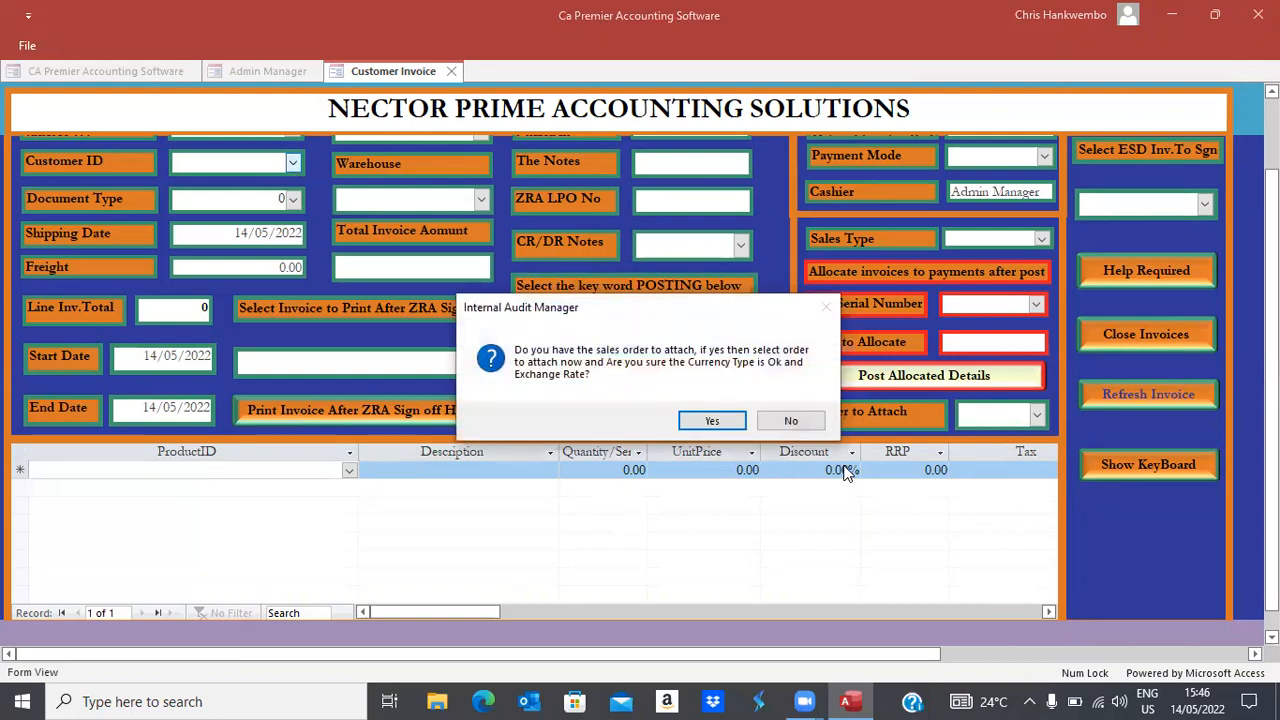
pyautogui.click(790, 421)
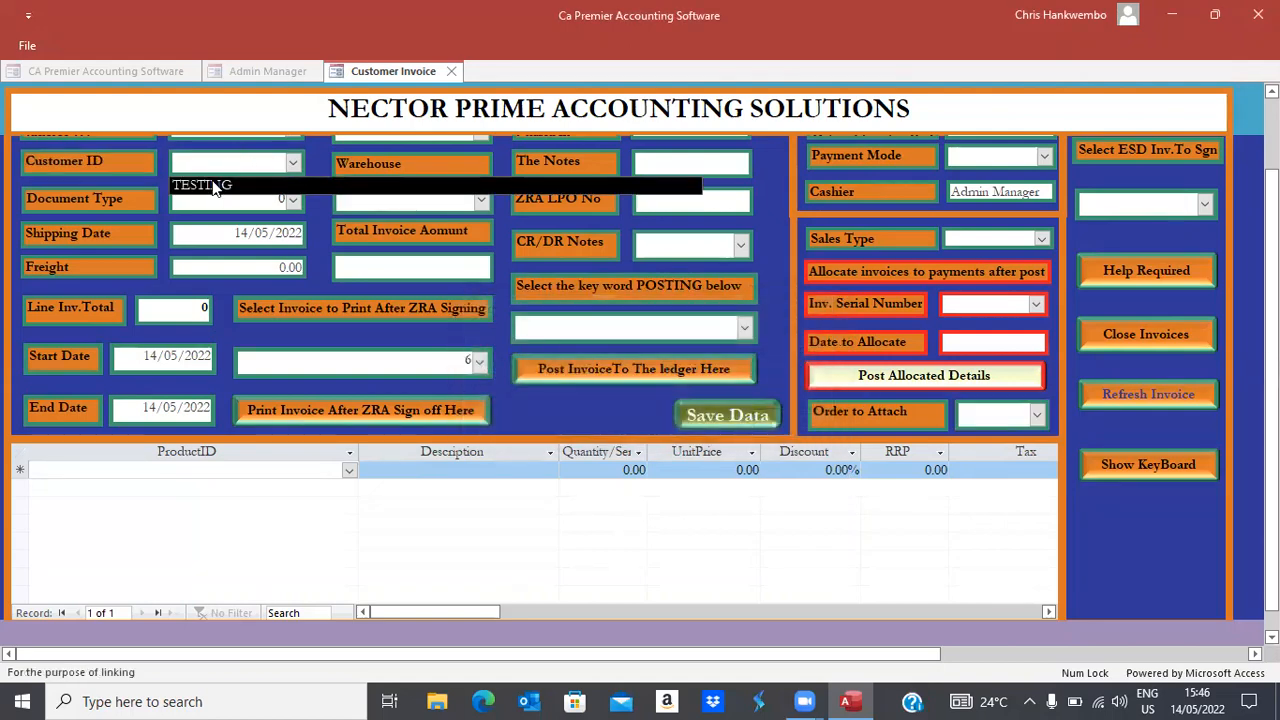
pyautogui.click(213, 187)
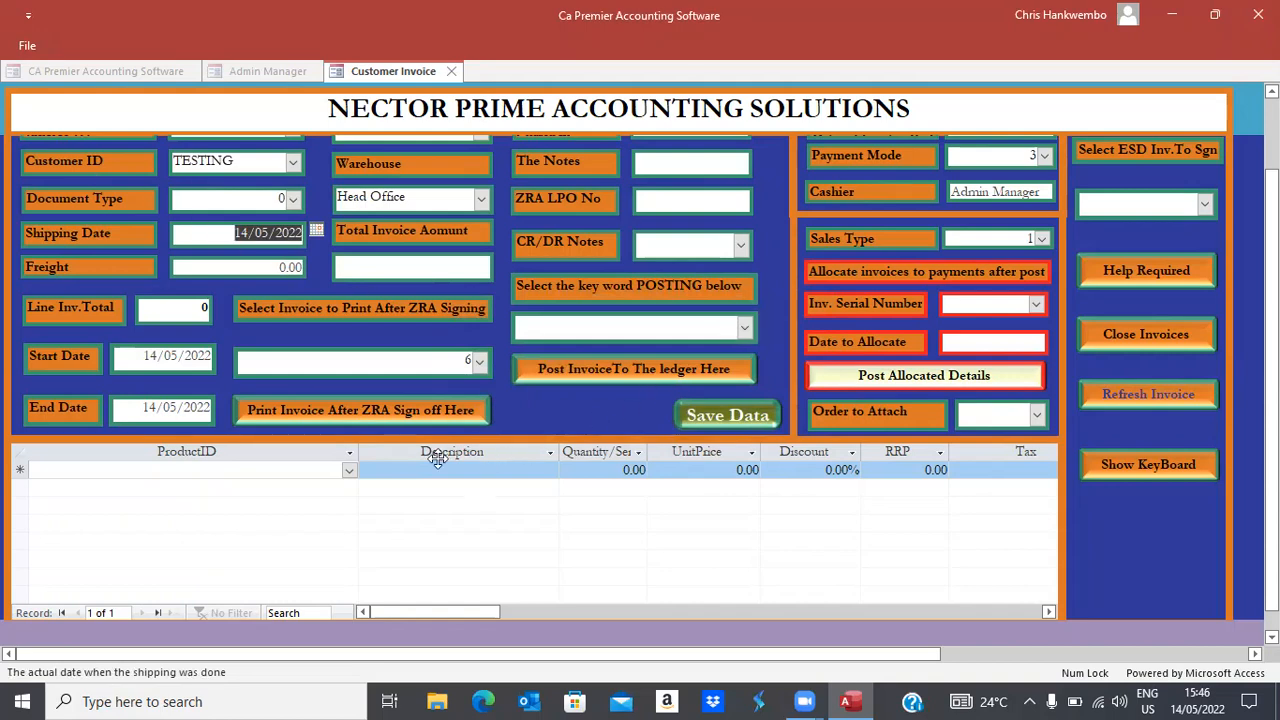
# Add a Coke Zero 350 MLS line with quantity 1 and pasted unit price 1,912.07
pyautogui.click(349, 471)
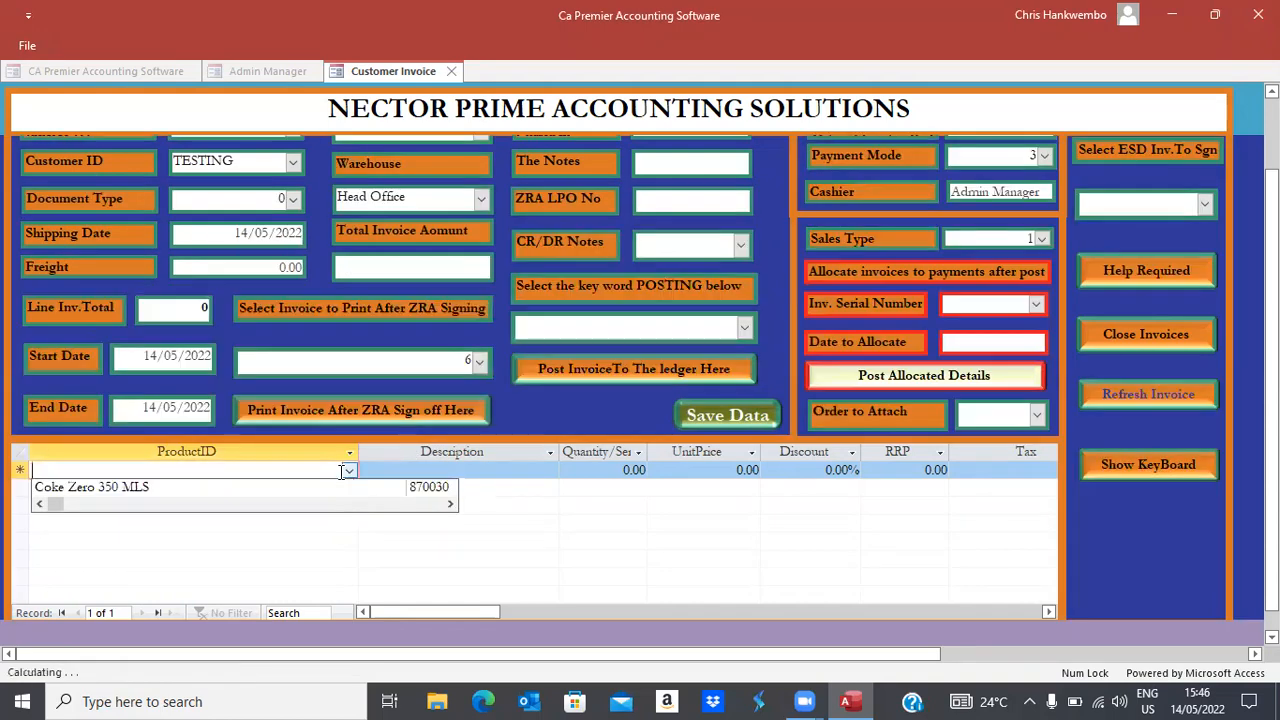
pyautogui.click(100, 489)
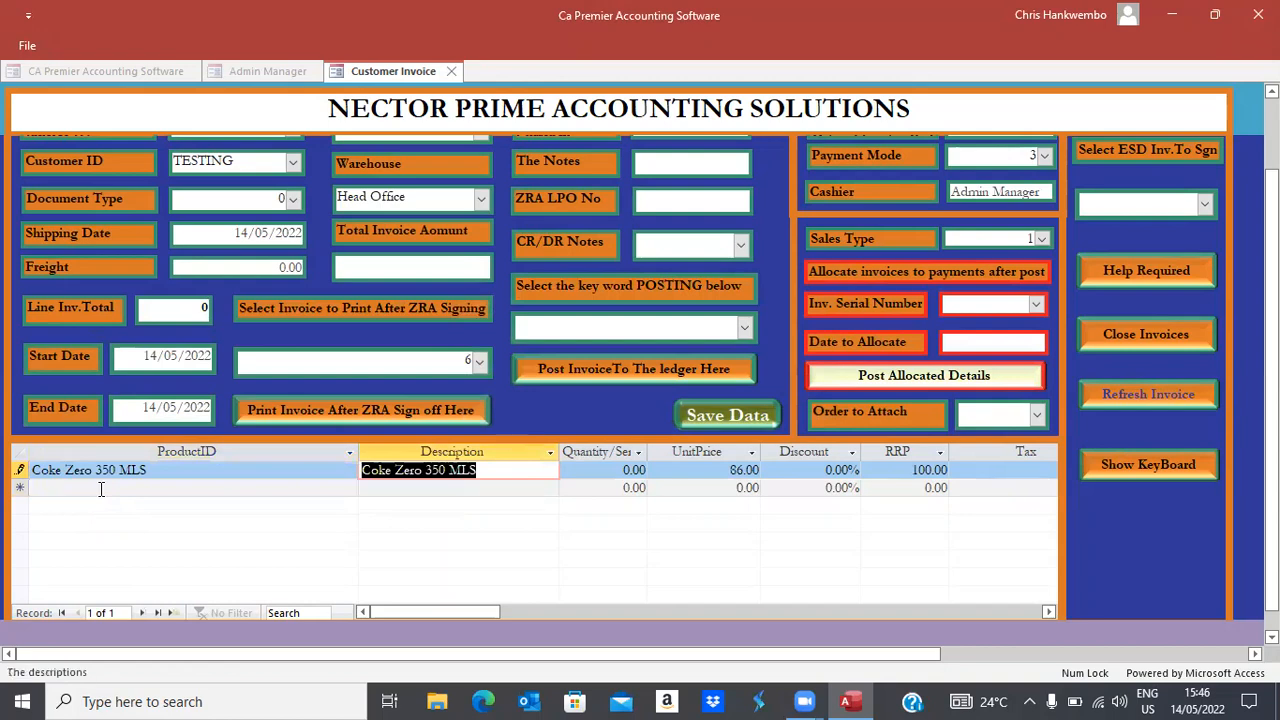
pyautogui.press('Tab')
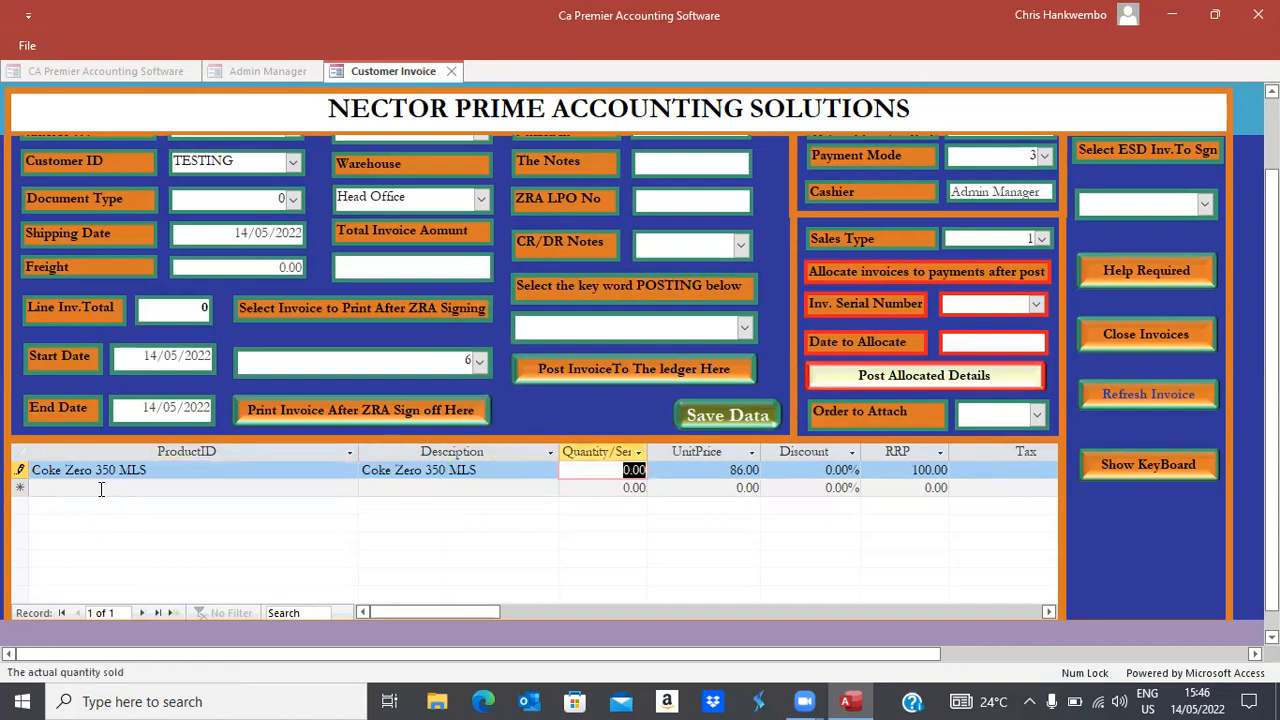
pyautogui.write('1')
pyautogui.press('Tab')
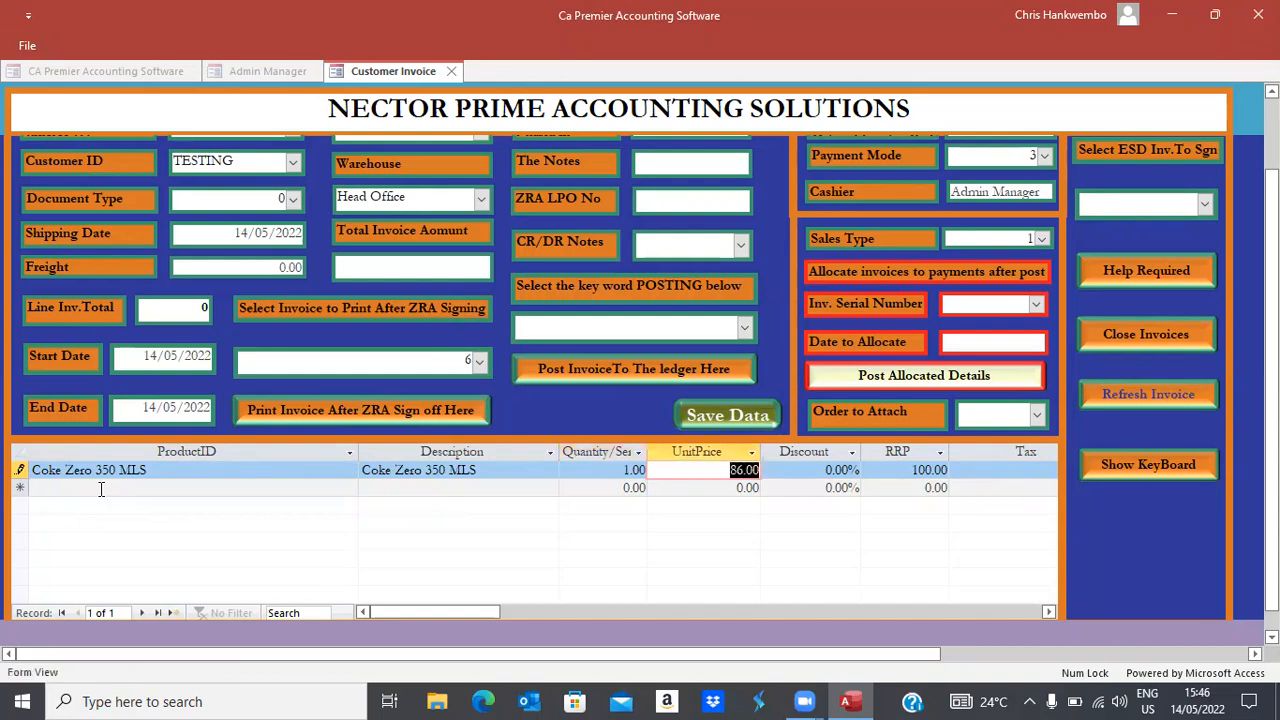
pyautogui.hotkey('ctrl', 'v')
pyautogui.press('Tab')
pyautogui.press('Tab')
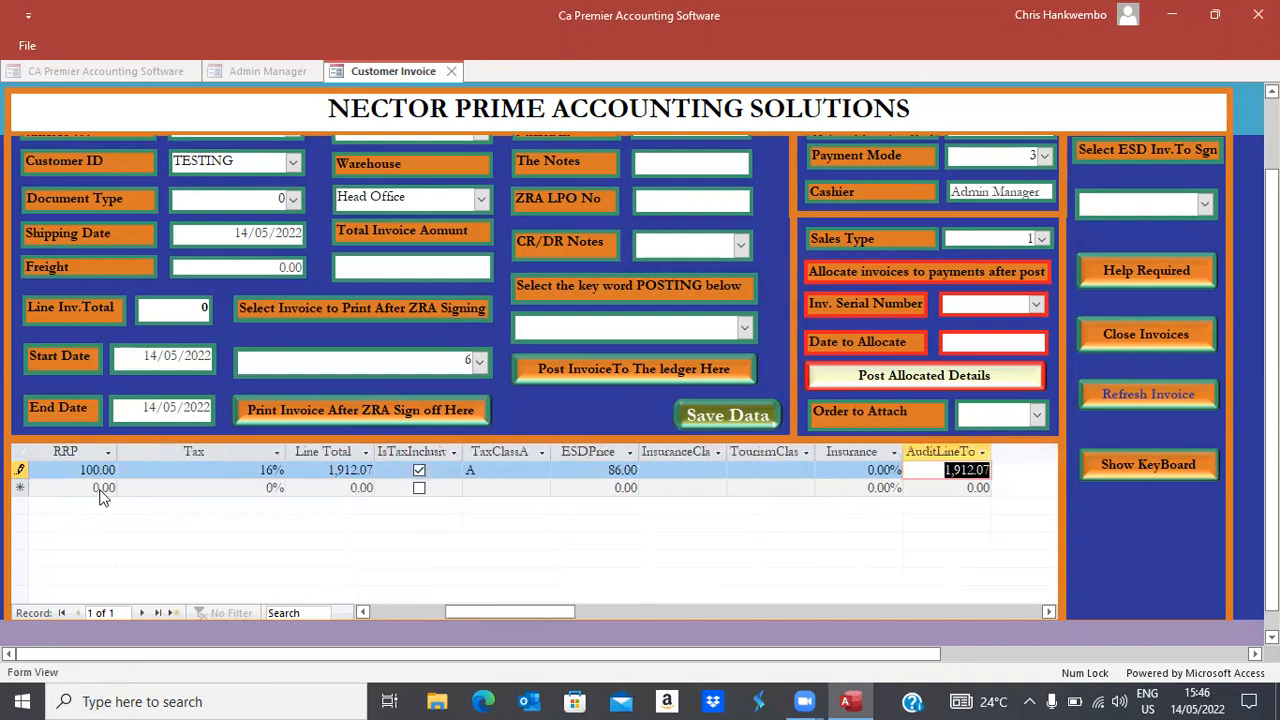
pyautogui.press('Tab')
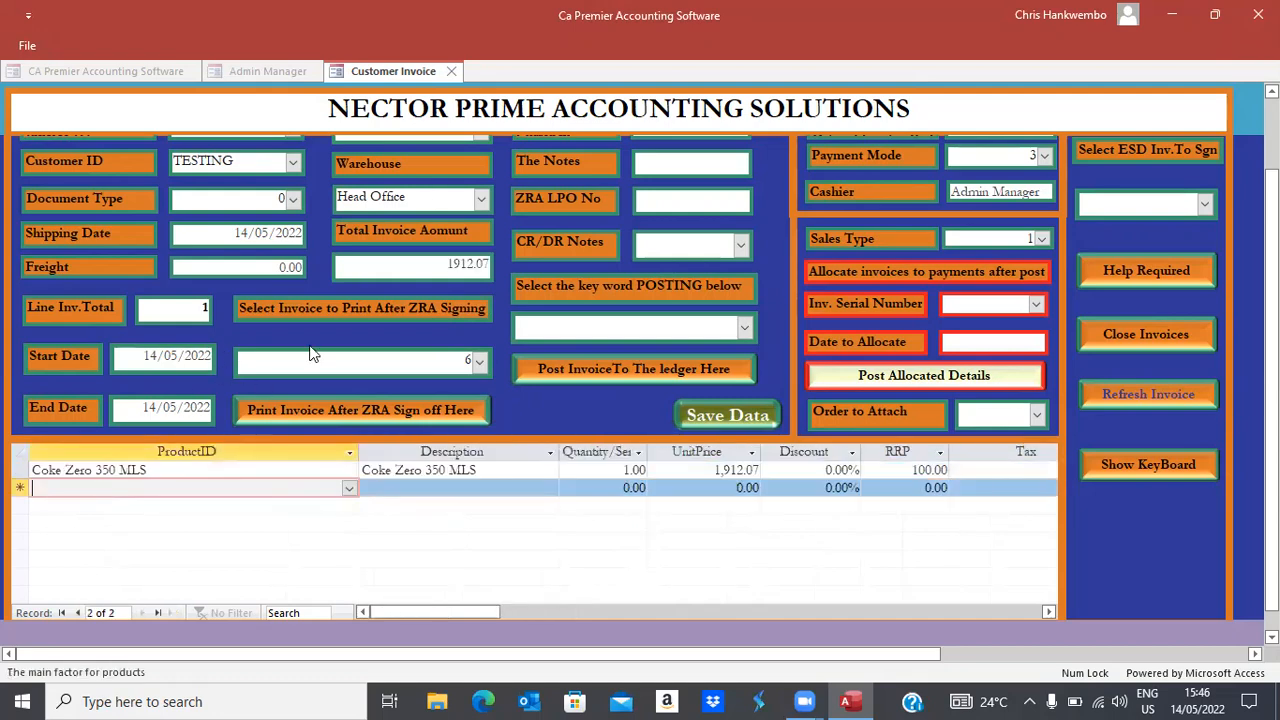
# Save the TESTING invoice and refresh the invoice data
pyautogui.click(716, 414)
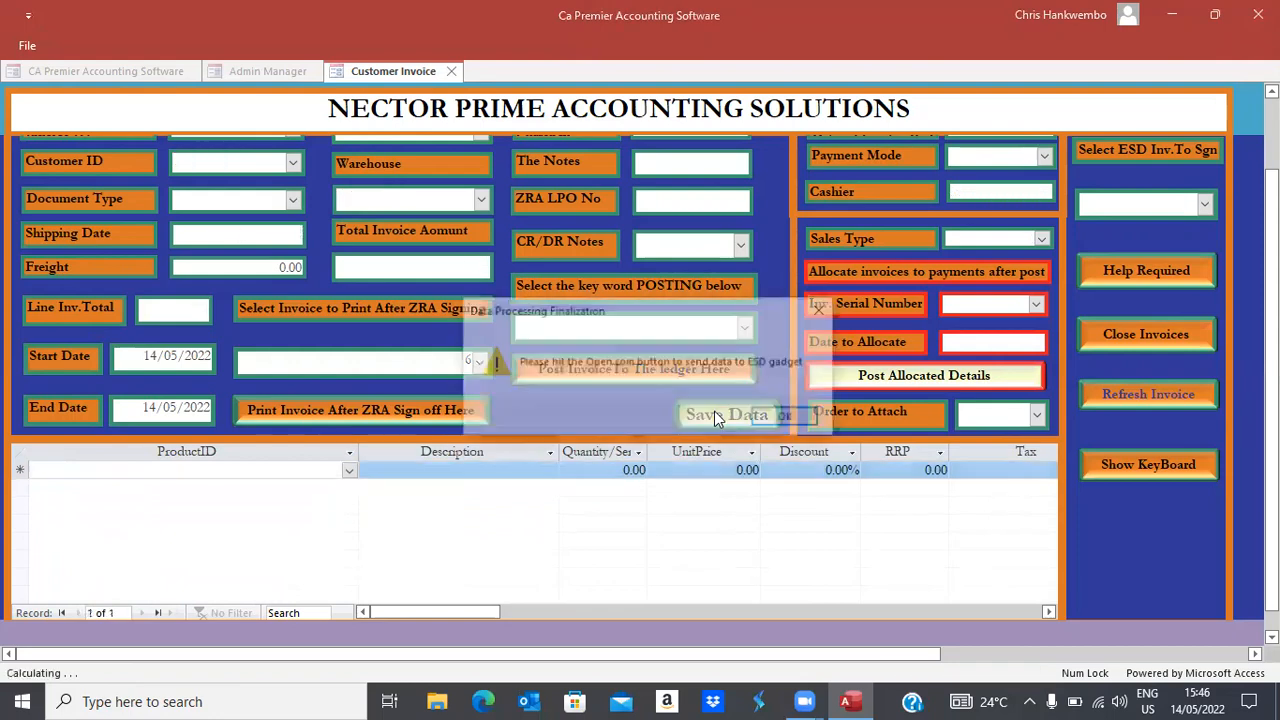
pyautogui.click(772, 420)
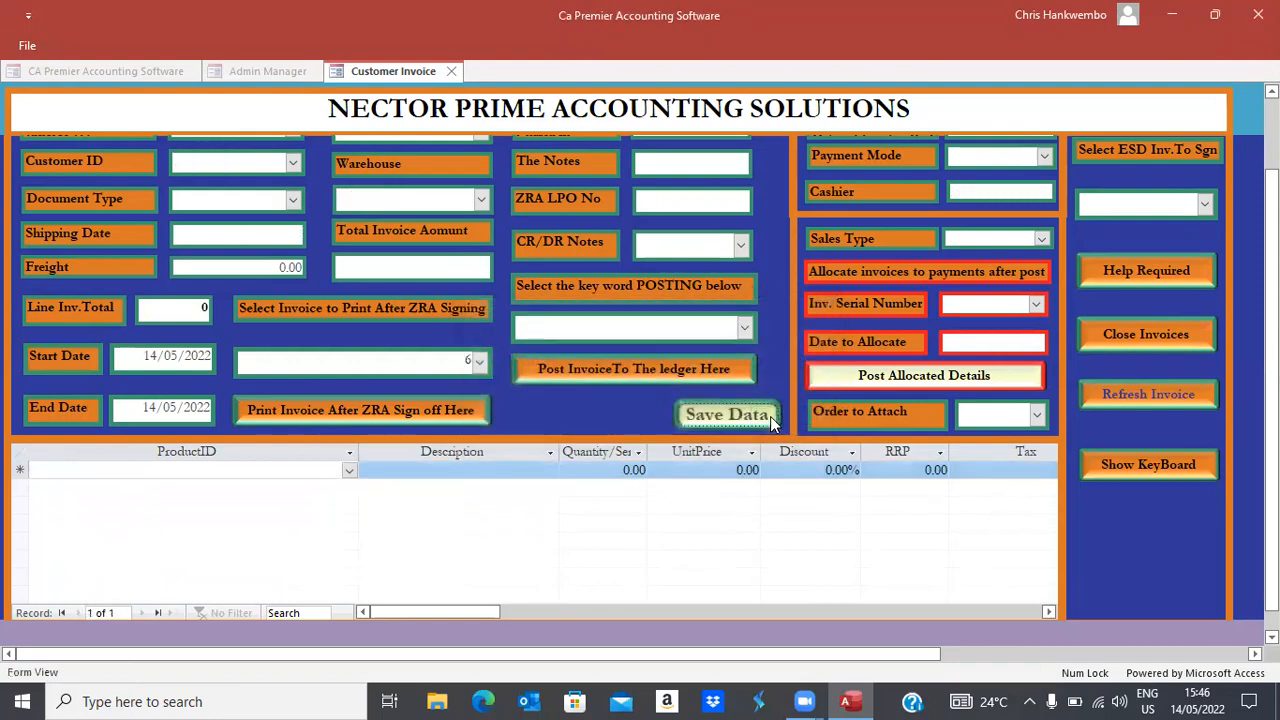
pyautogui.click(1204, 204)
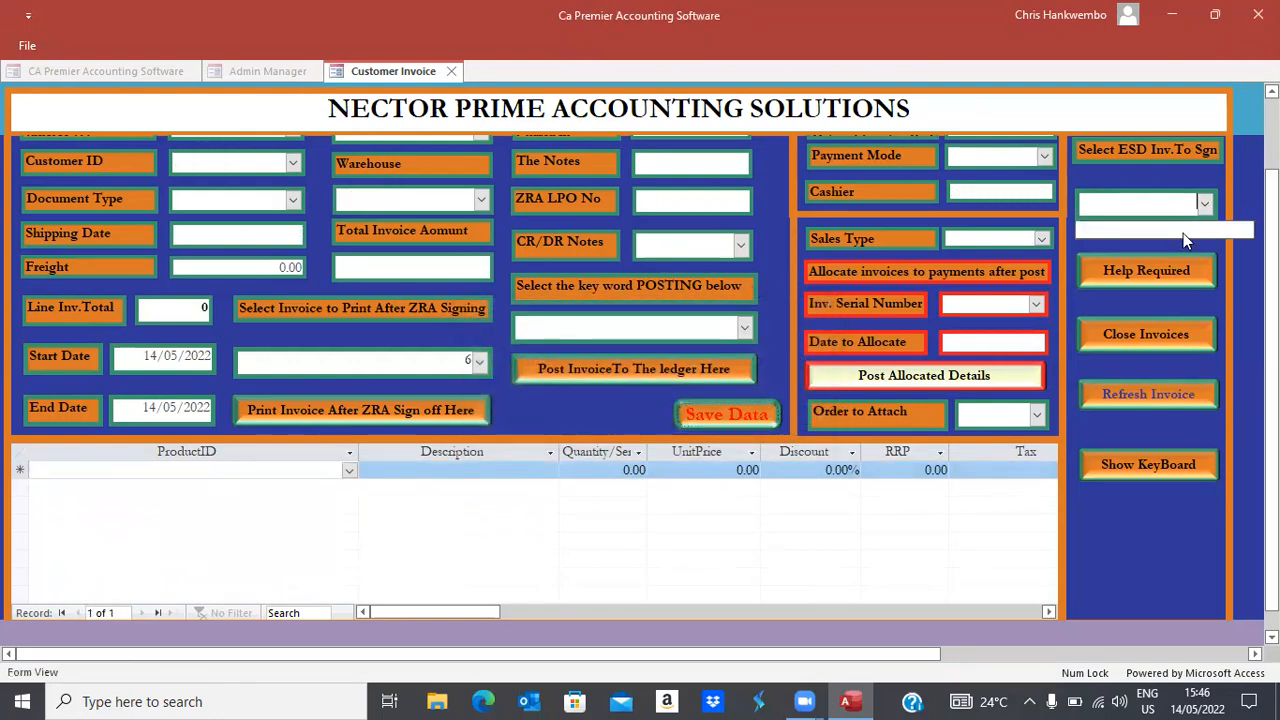
pyautogui.click(1222, 289)
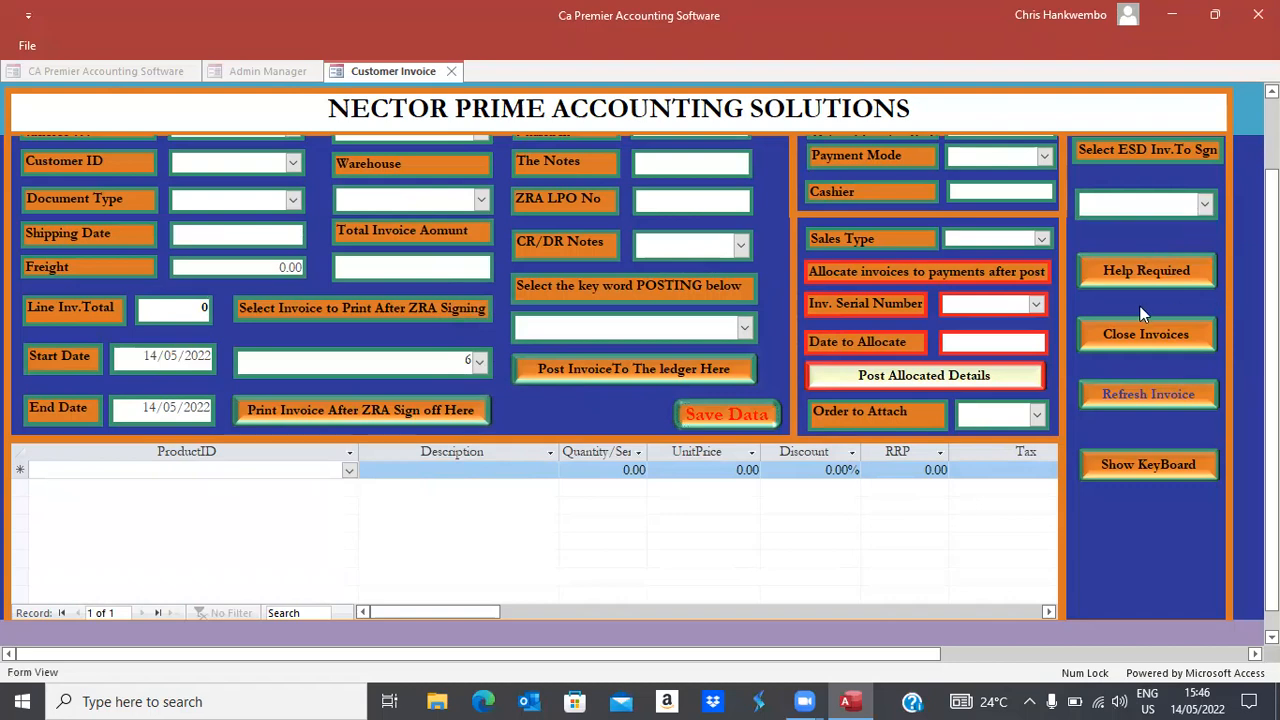
pyautogui.click(1121, 392)
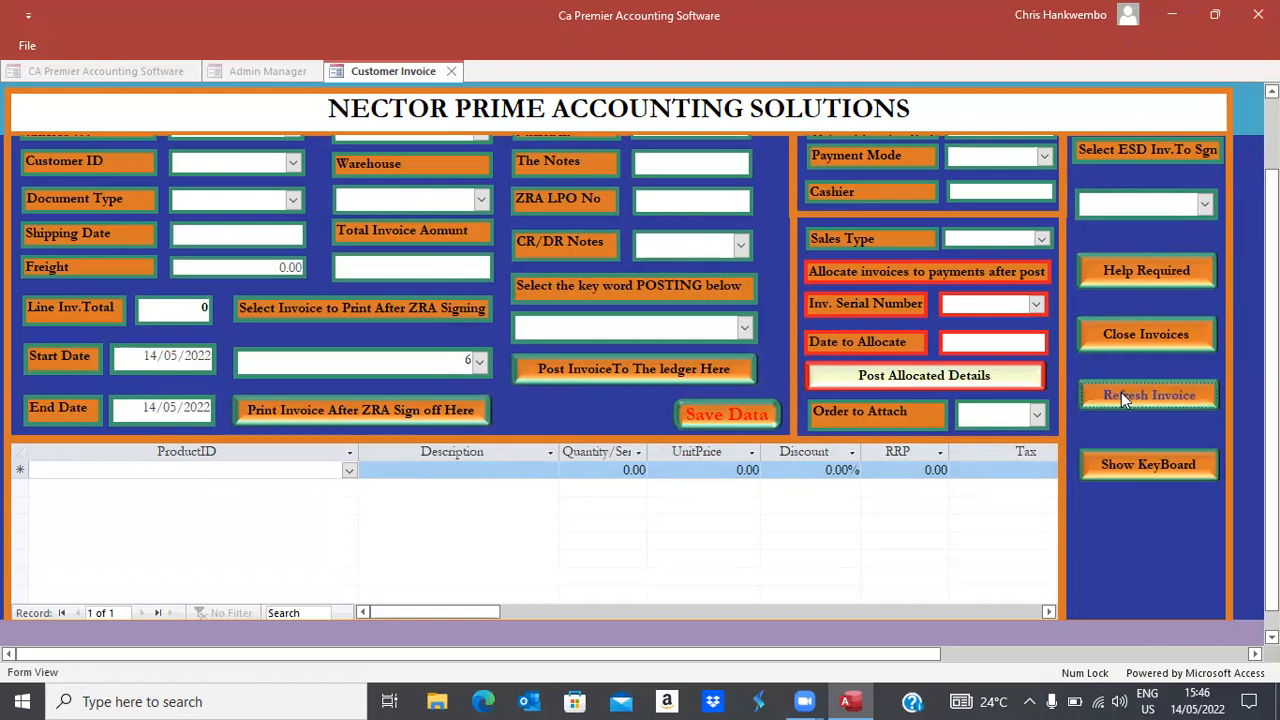
# Send invoice 7 dated 14/05/2022 for ESD signing and confirm the port-closed notice
pyautogui.click(1204, 204)
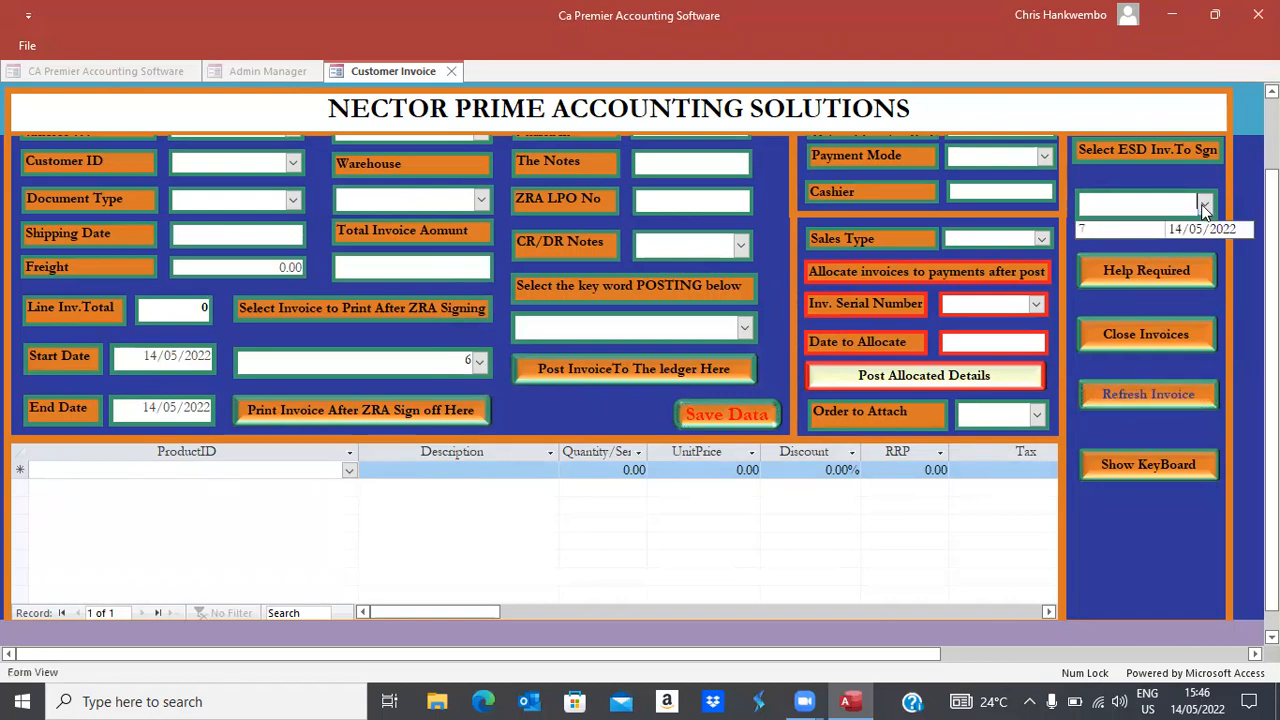
pyautogui.click(1100, 229)
pyautogui.click(716, 409)
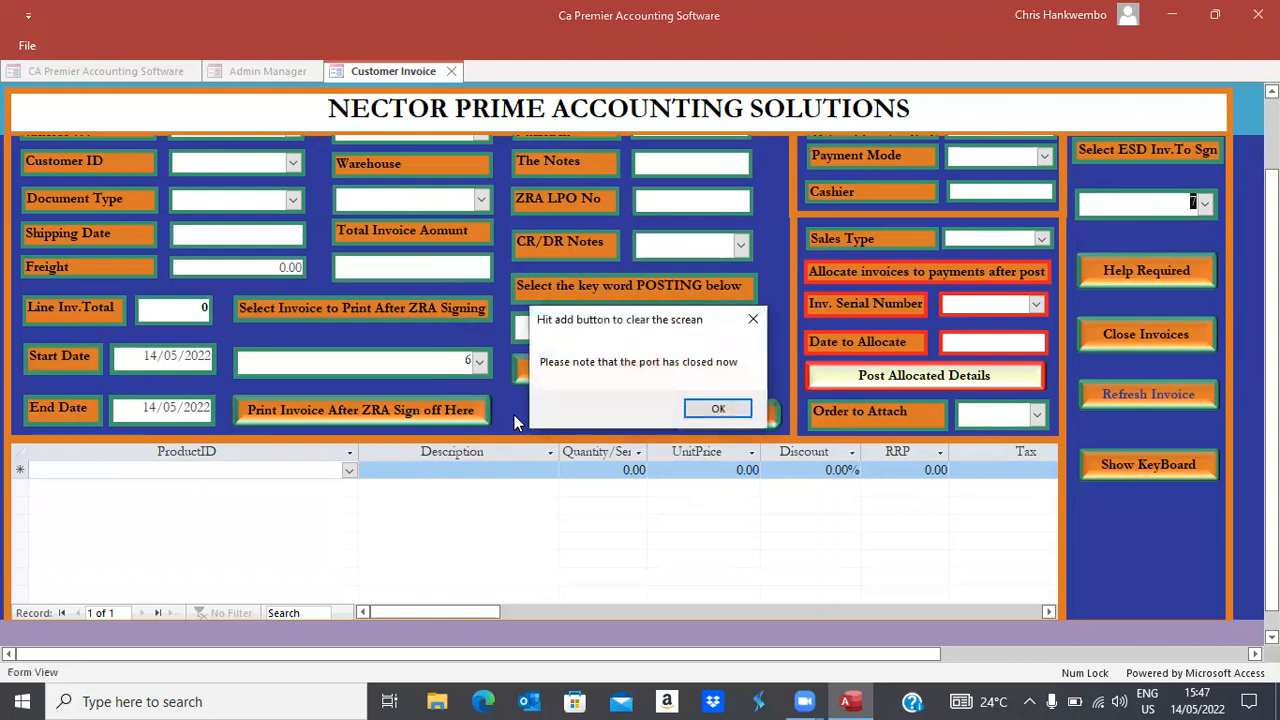
pyautogui.click(718, 409)
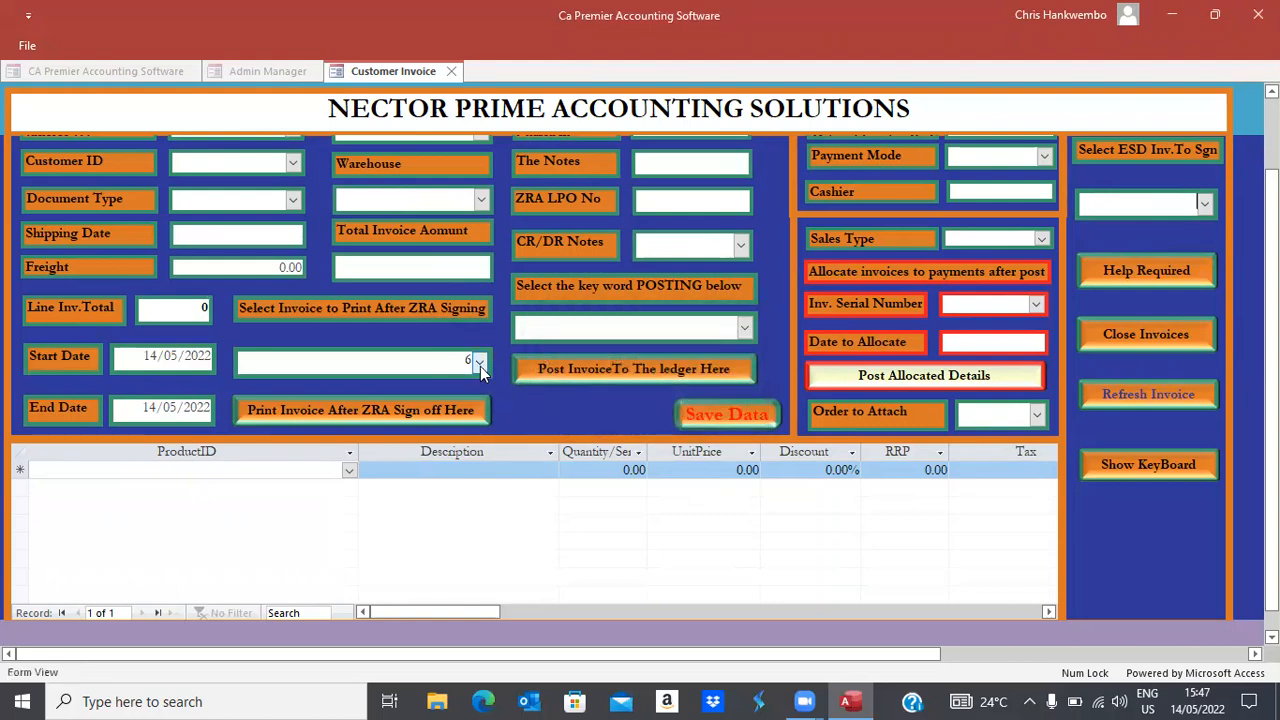
# Reopen the Customer Invoice form and post invoice 6 to the ledger with the Posting keyword
pyautogui.click(1118, 332)
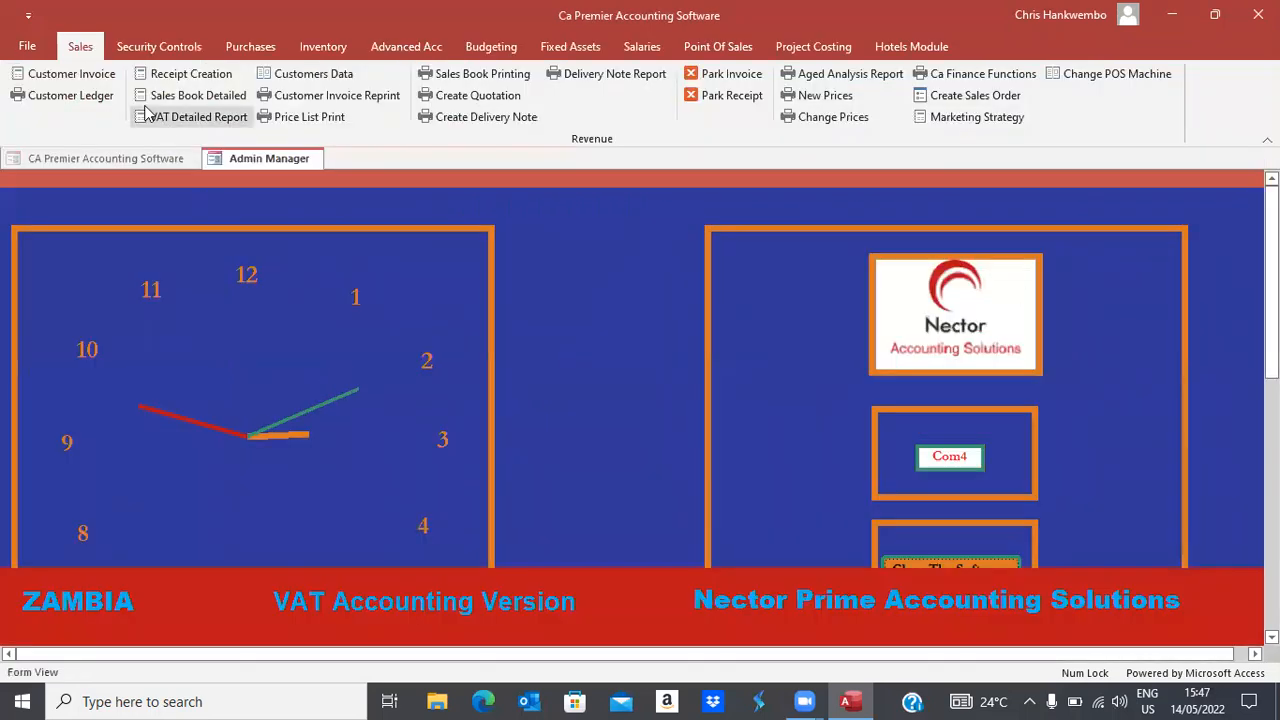
pyautogui.click(70, 78)
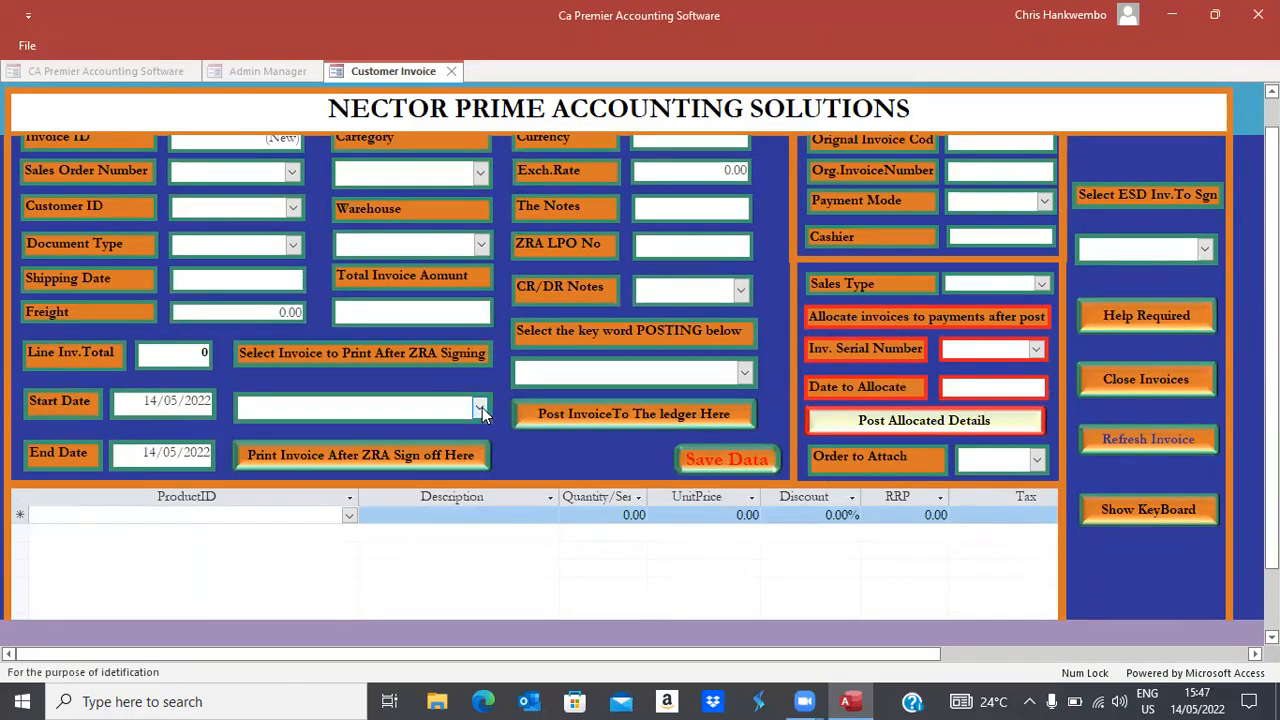
pyautogui.click(440, 412)
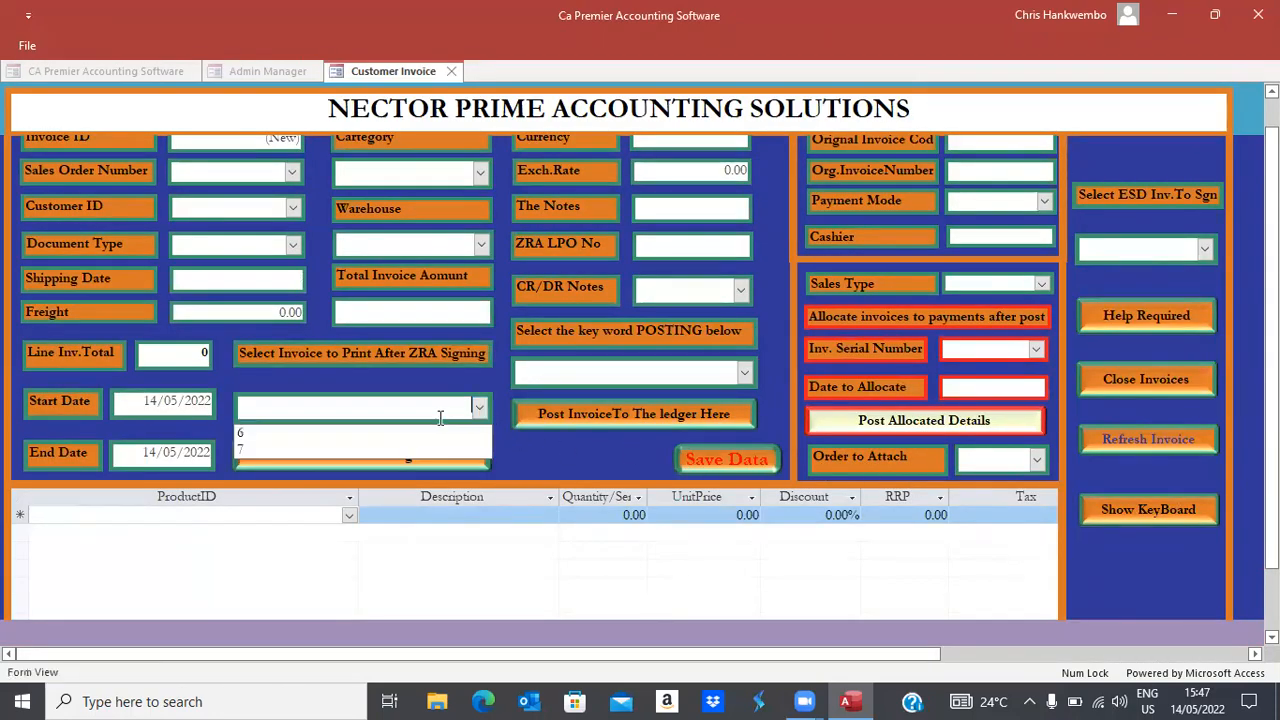
pyautogui.click(310, 436)
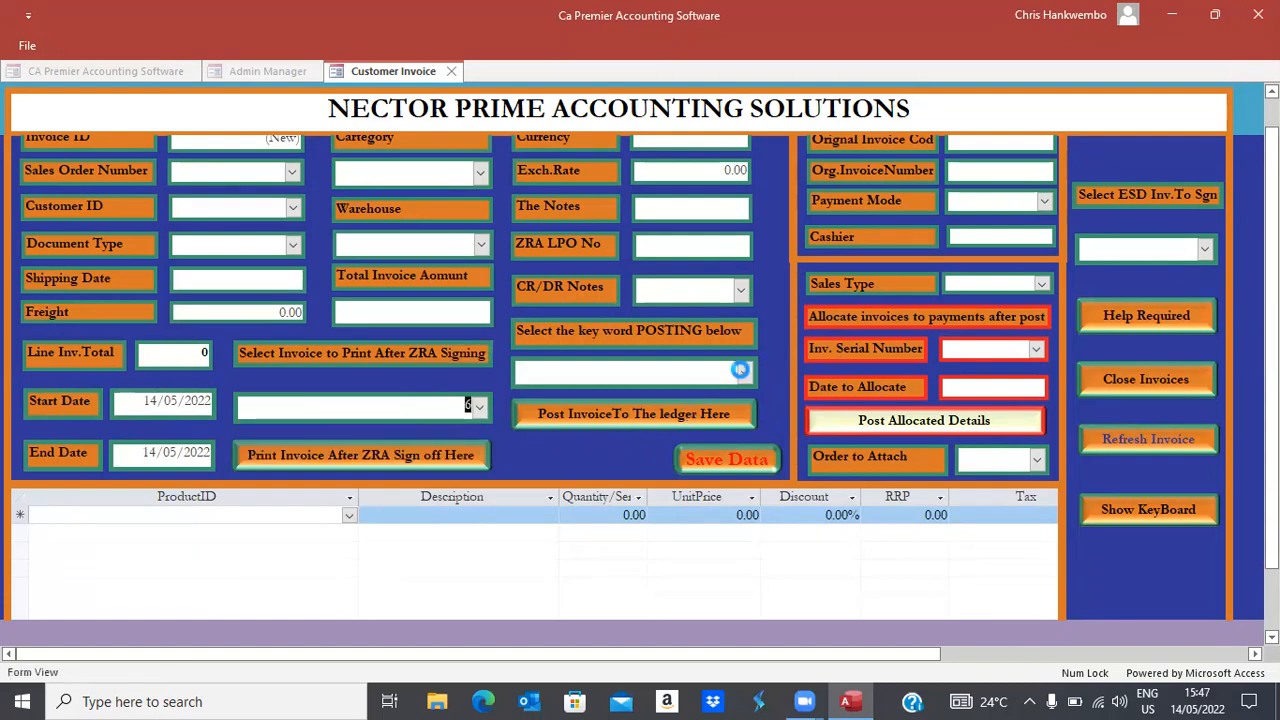
pyautogui.click(740, 370)
pyautogui.click(551, 405)
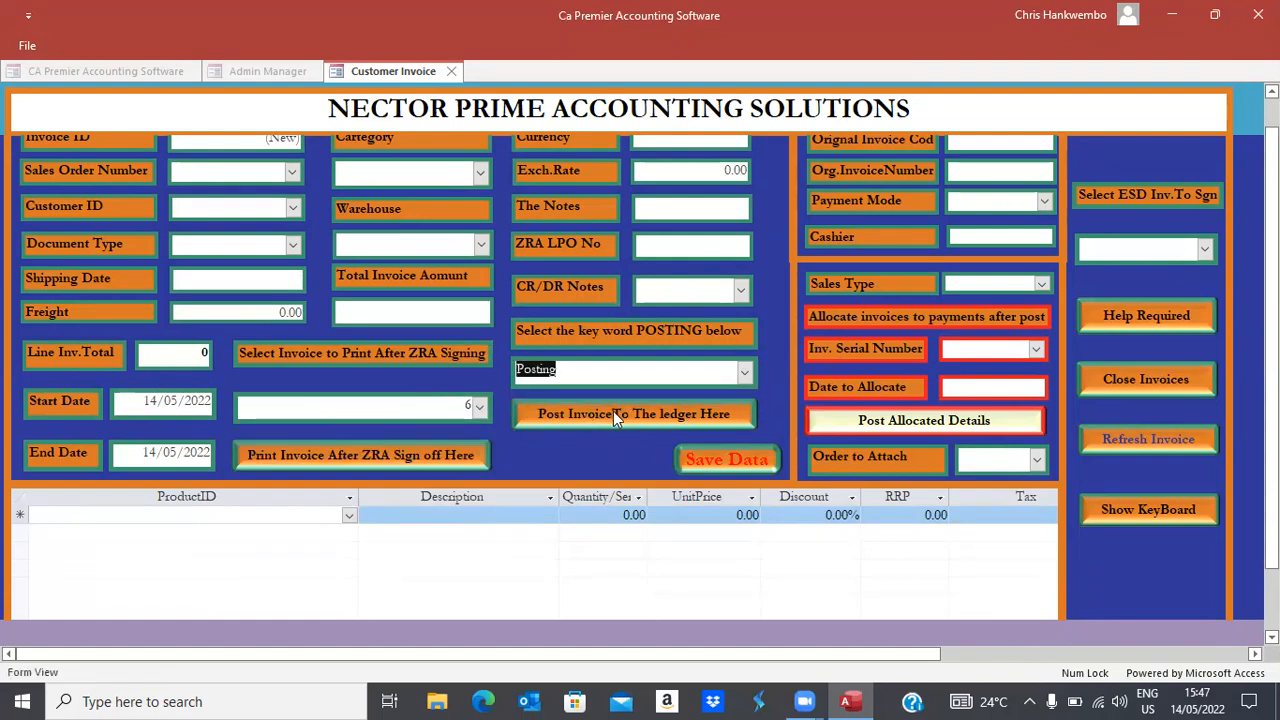
pyautogui.click(613, 413)
pyautogui.click(737, 421)
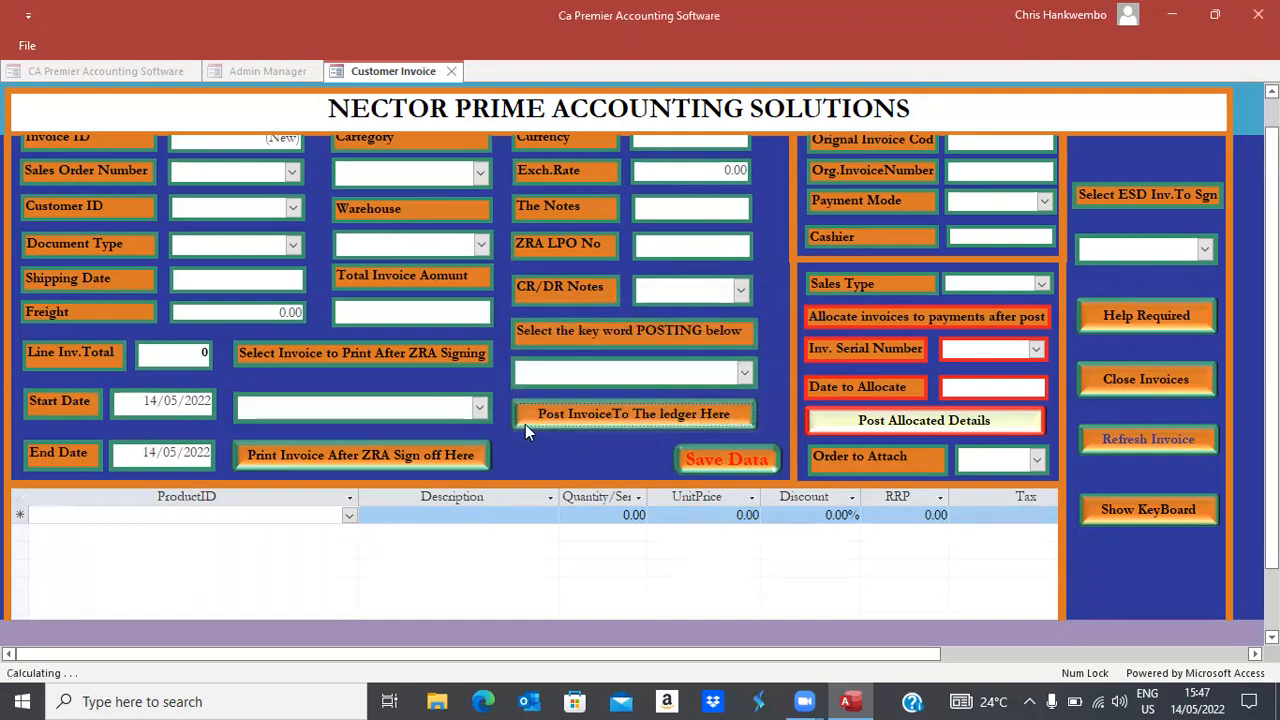
# Post invoice 7 to the ledger with the Posting keyword, then close the invoice form
pyautogui.click(479, 407)
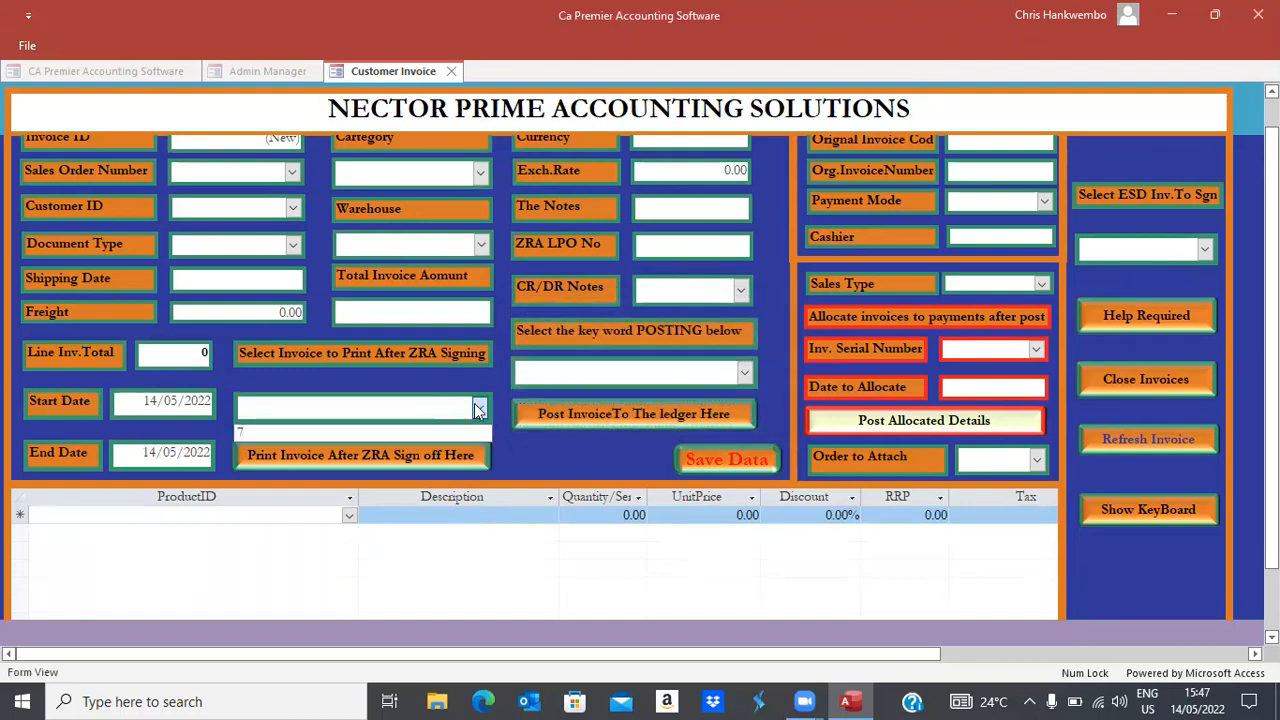
pyautogui.click(292, 436)
pyautogui.click(742, 373)
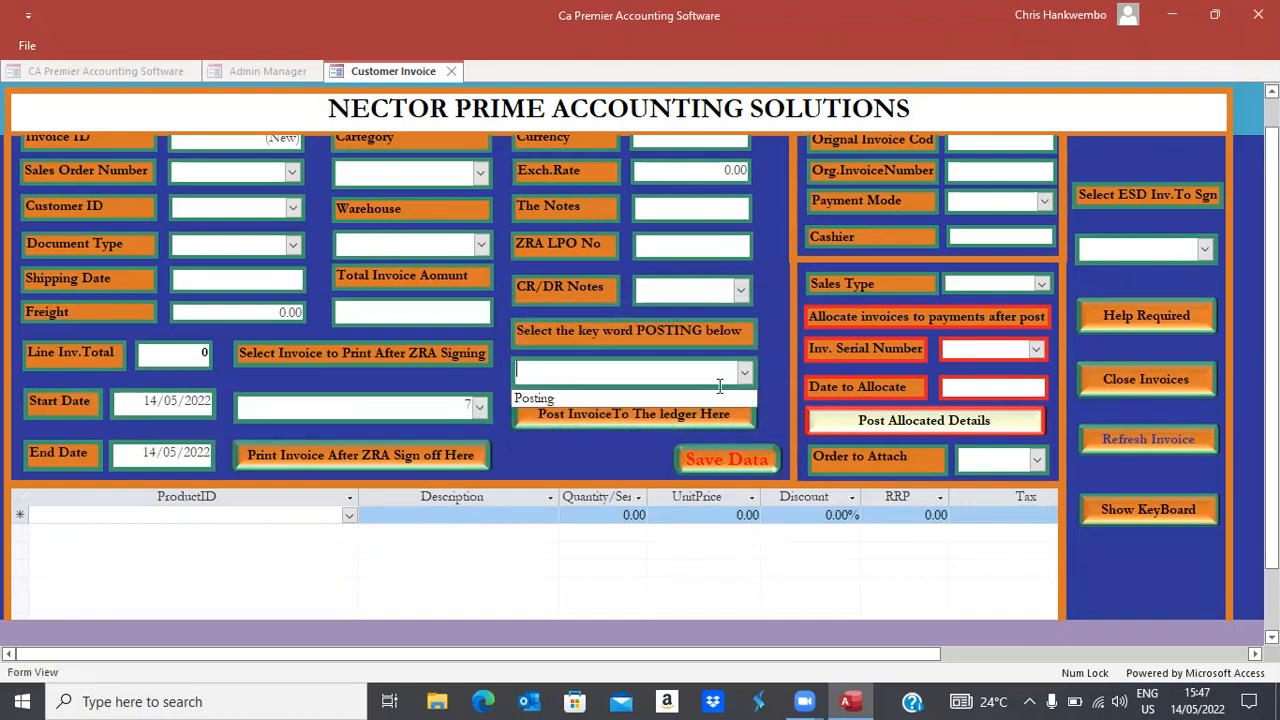
pyautogui.click(572, 398)
pyautogui.click(611, 411)
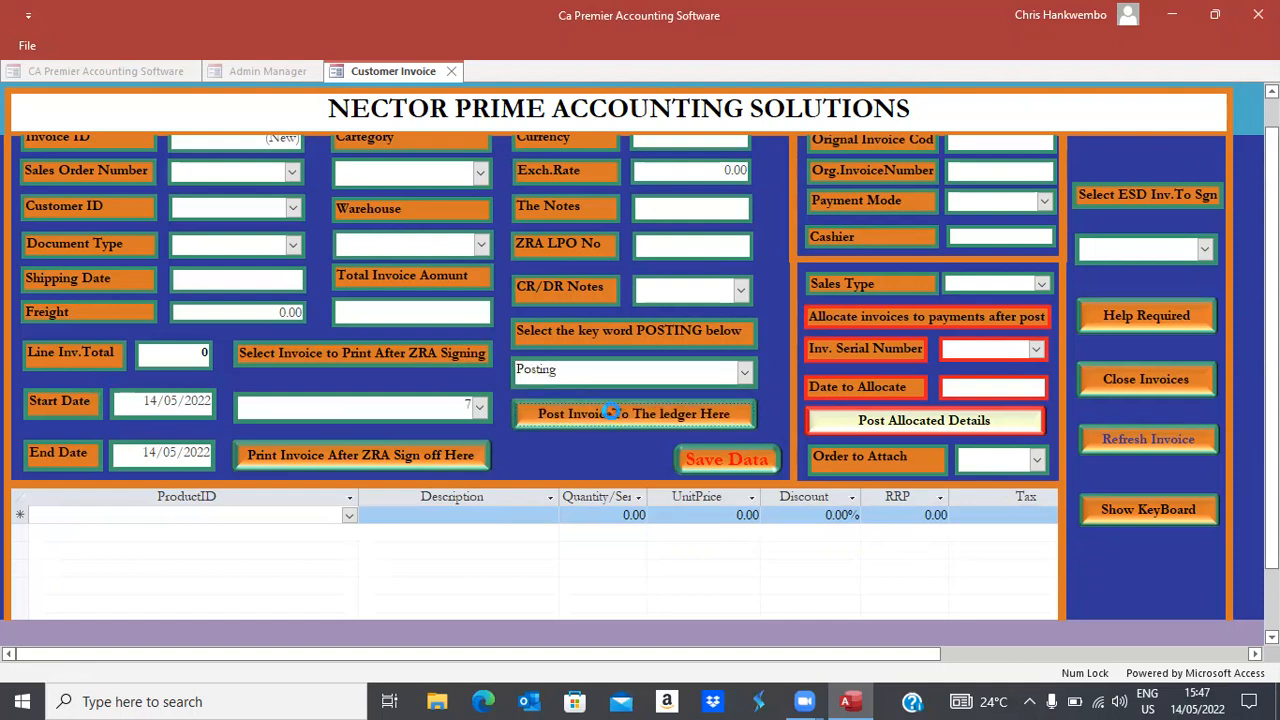
pyautogui.click(731, 420)
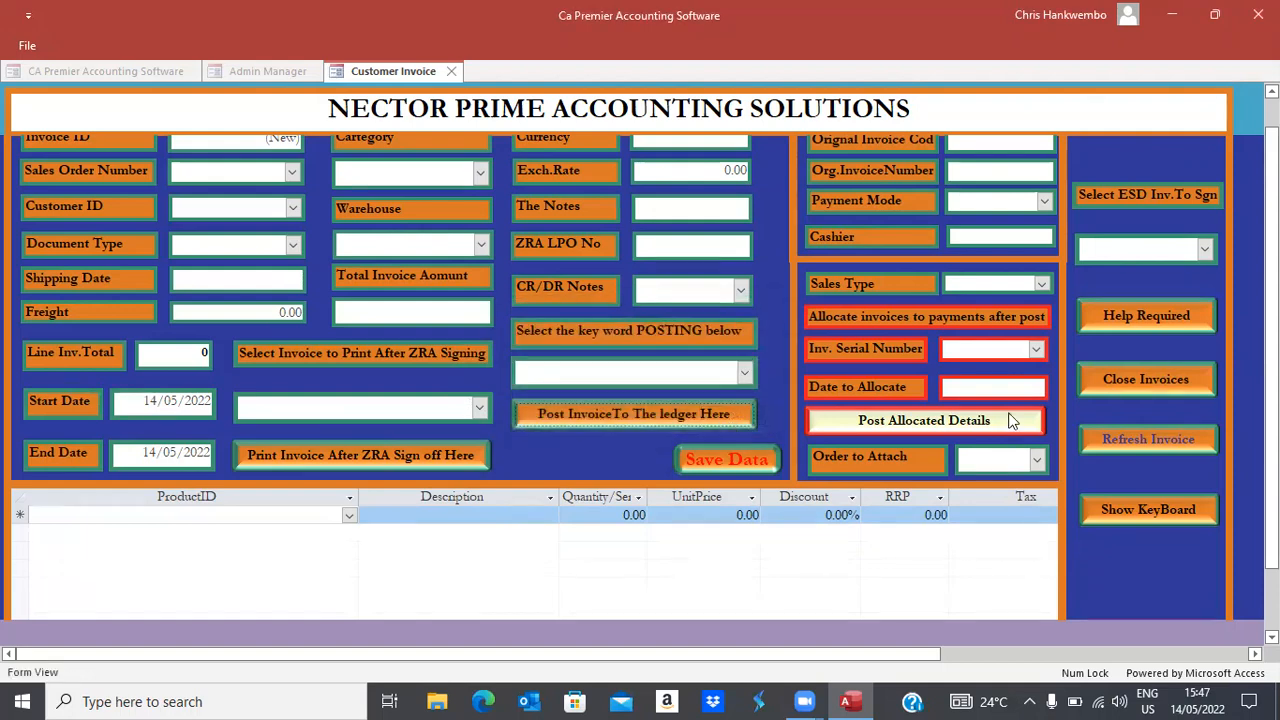
pyautogui.click(1113, 378)
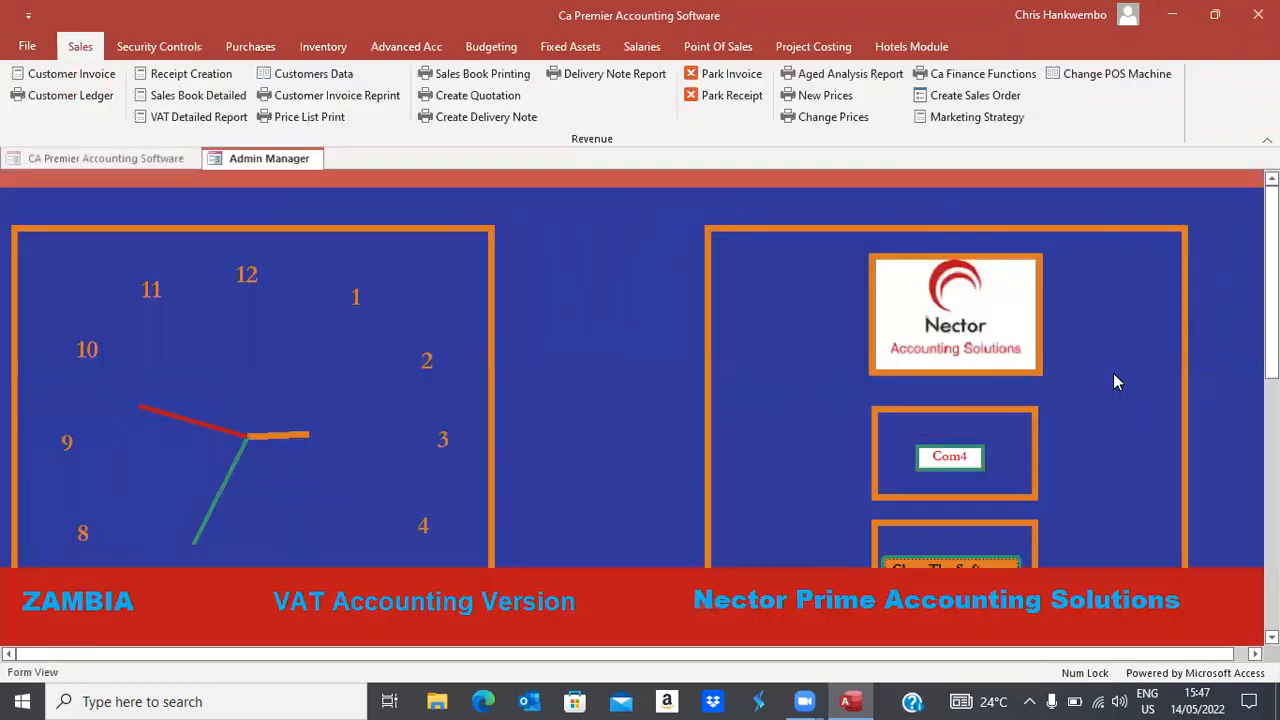
# Set the customer ledger period from 01/09/2021 to 31/05/2022
pyautogui.click(58, 95)
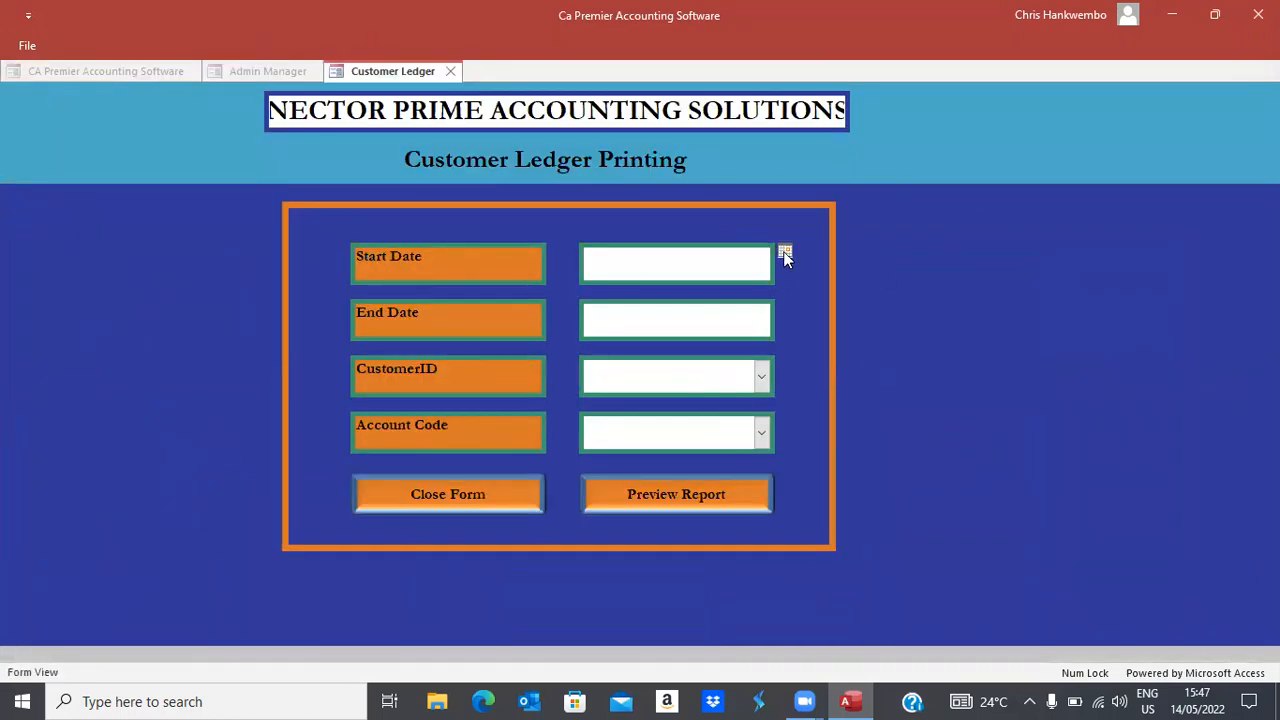
pyautogui.click(785, 255)
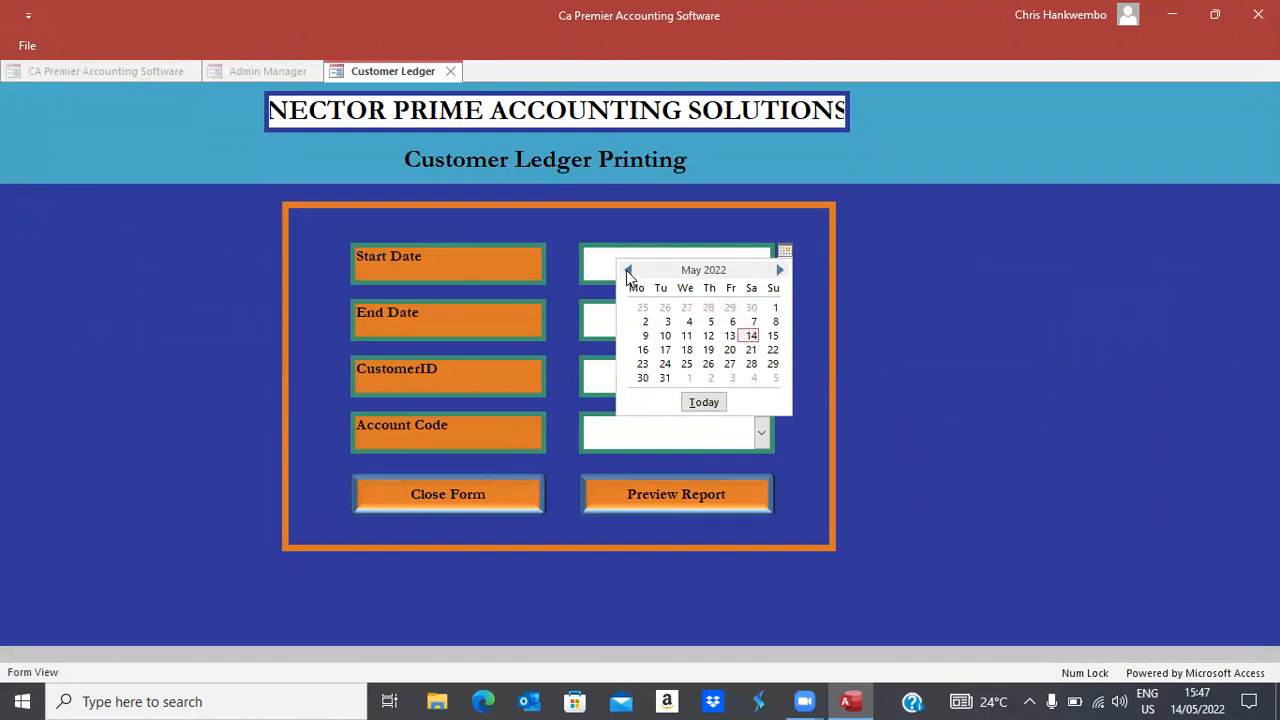
pyautogui.click(628, 270)
pyautogui.click(628, 270)
pyautogui.click(628, 270)
pyautogui.click(628, 270)
pyautogui.click(628, 270)
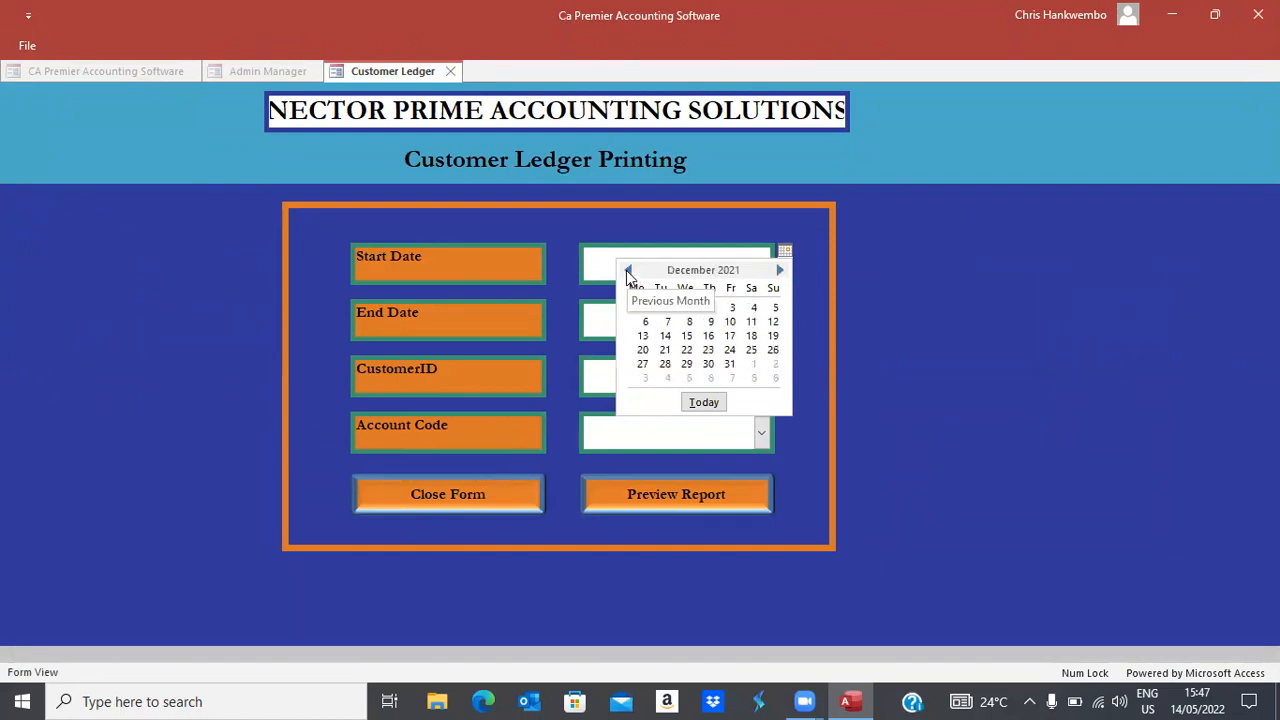
pyautogui.click(628, 270)
pyautogui.click(628, 270)
pyautogui.click(628, 270)
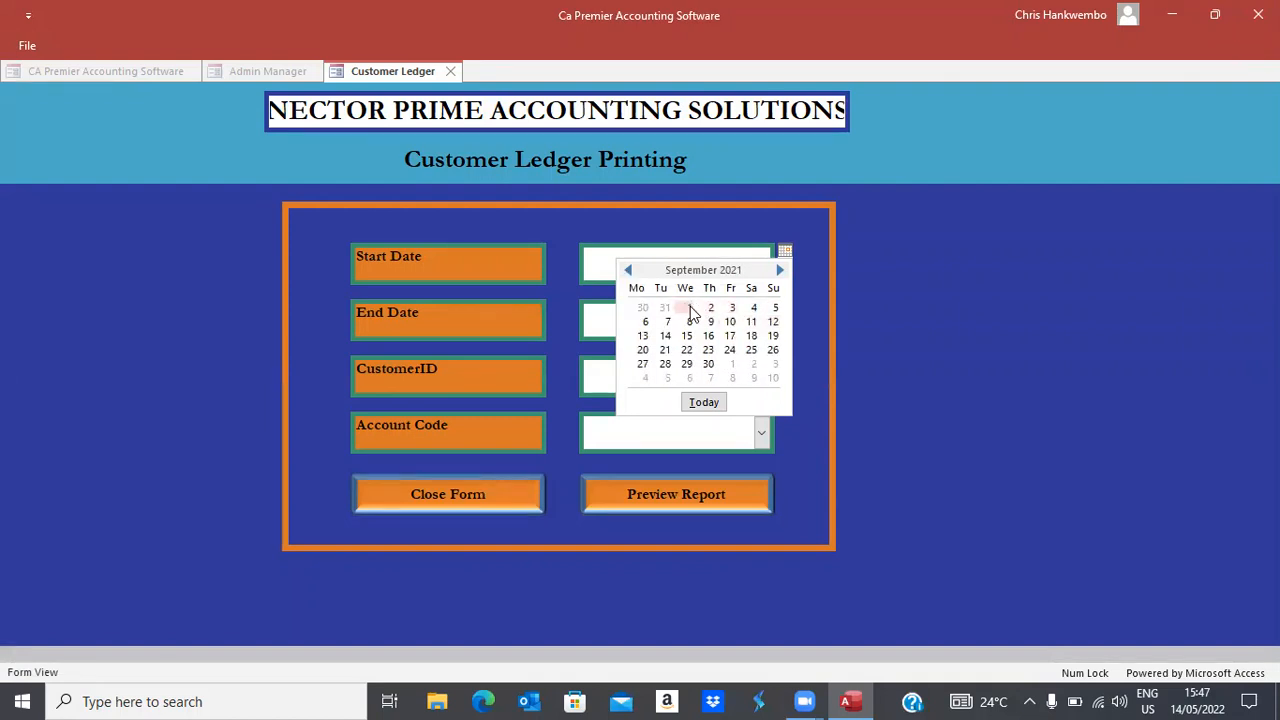
pyautogui.click(689, 308)
pyautogui.click(707, 318)
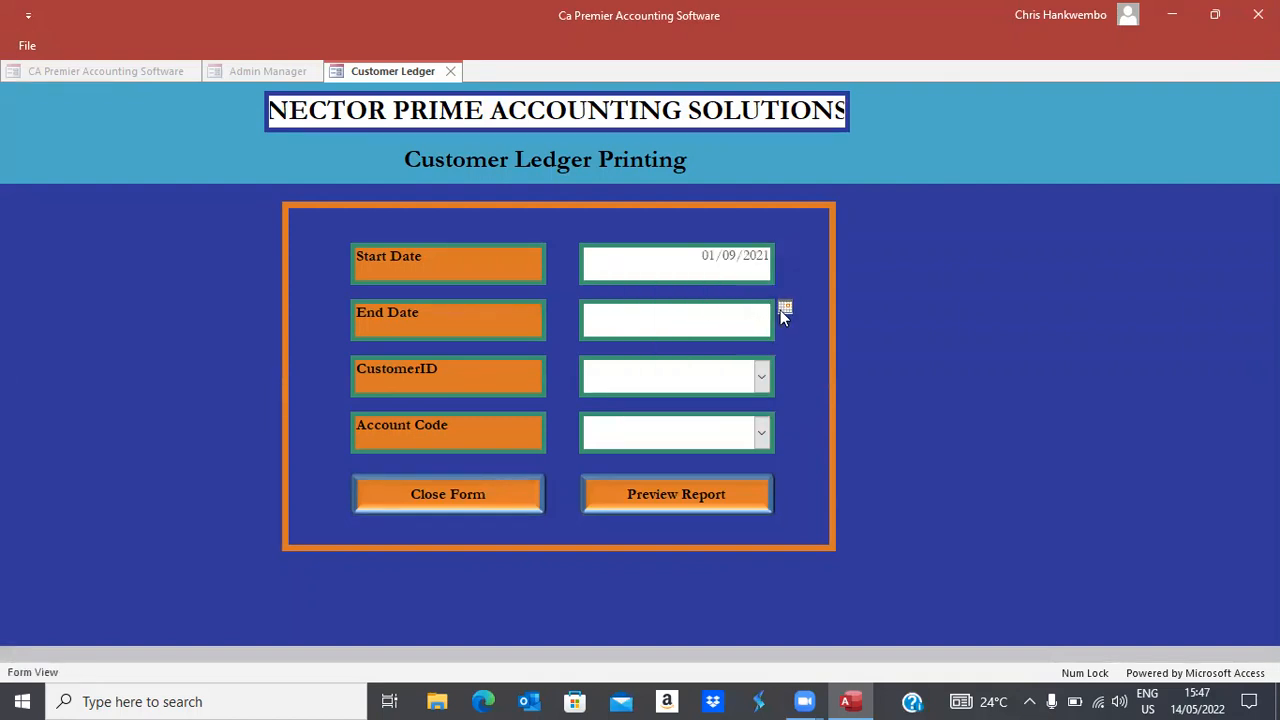
pyautogui.click(785, 310)
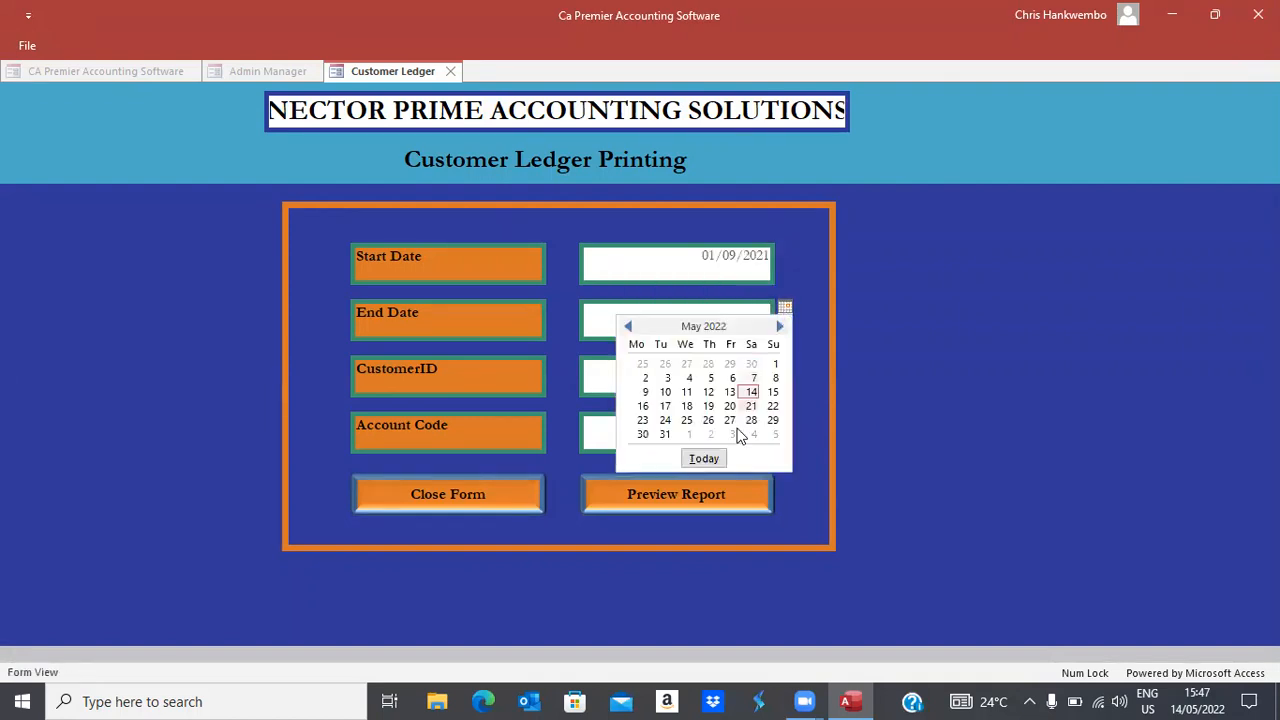
pyautogui.click(666, 436)
# Choose customer TESTING and the Debtors Control account, then generate the statement
pyautogui.click(761, 374)
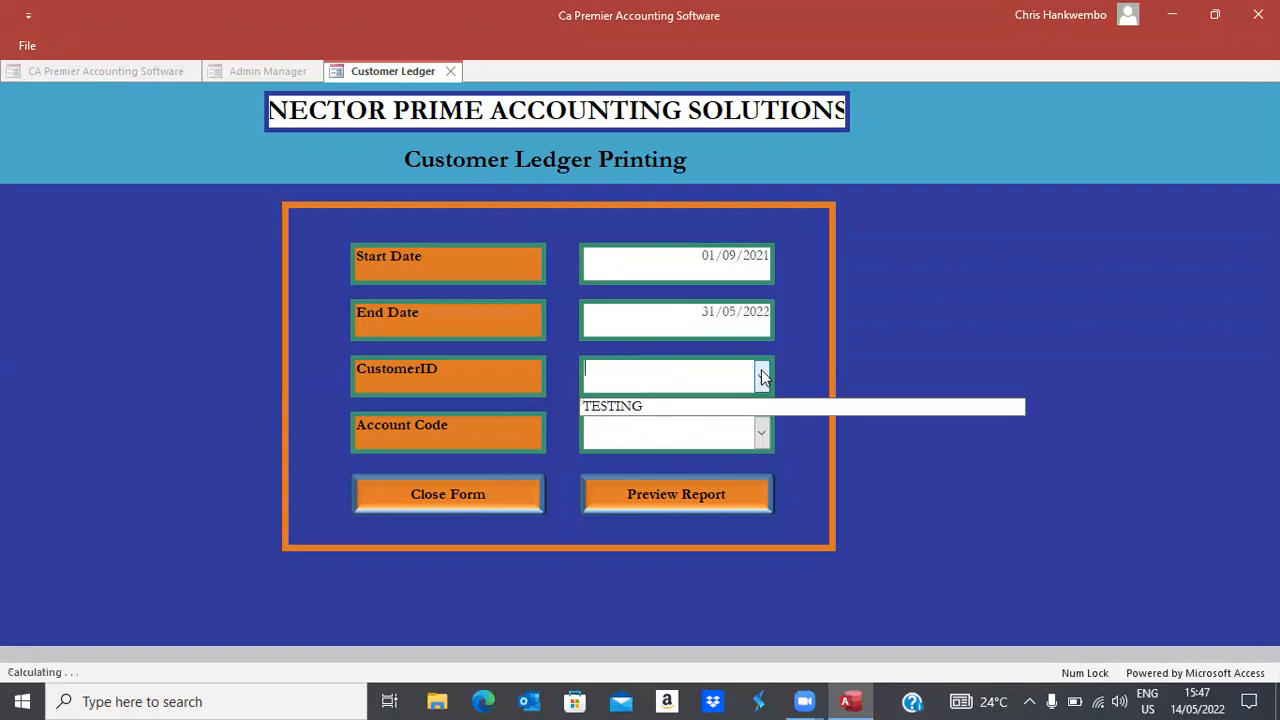
pyautogui.click(631, 410)
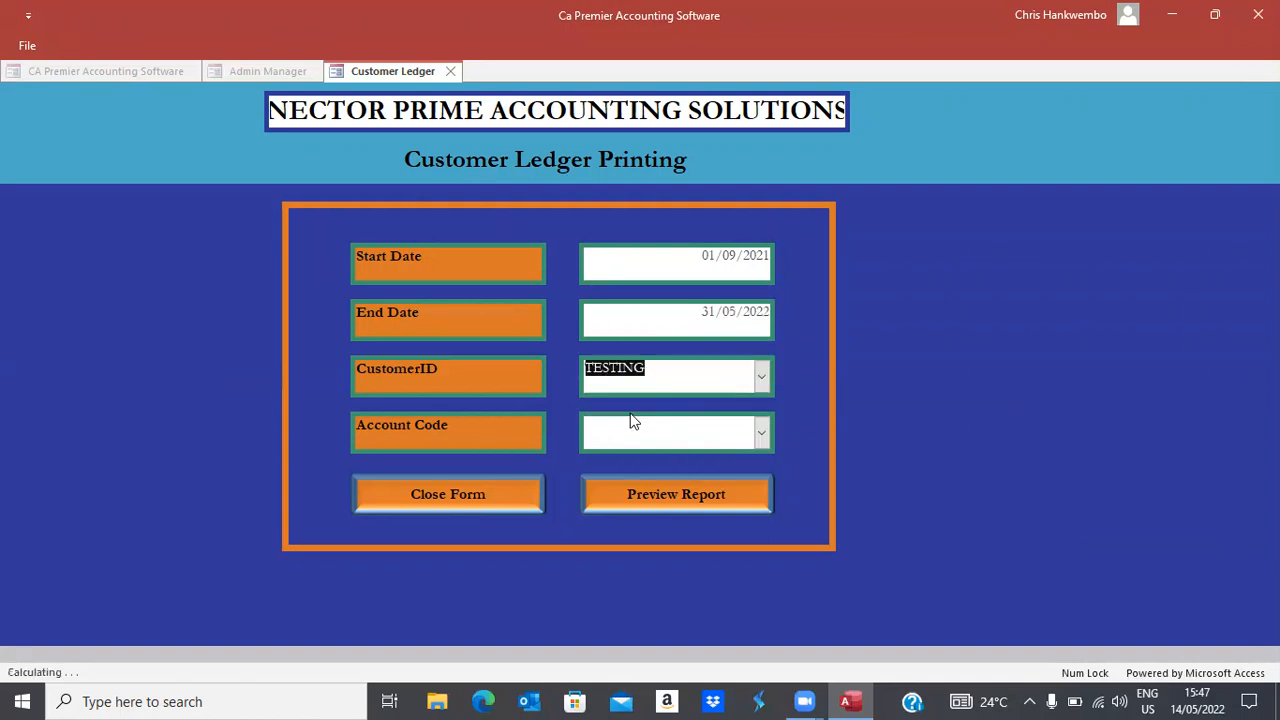
pyautogui.click(761, 434)
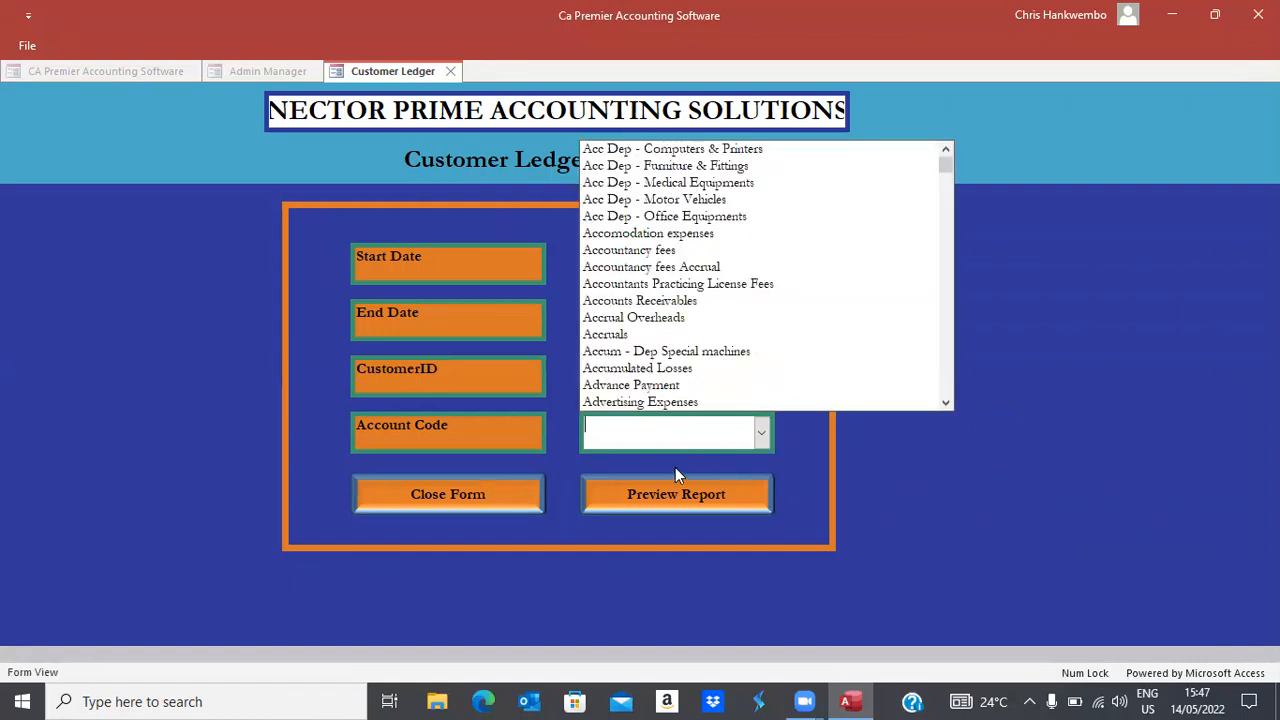
pyautogui.write('debtors Control')
pyautogui.press('Return')
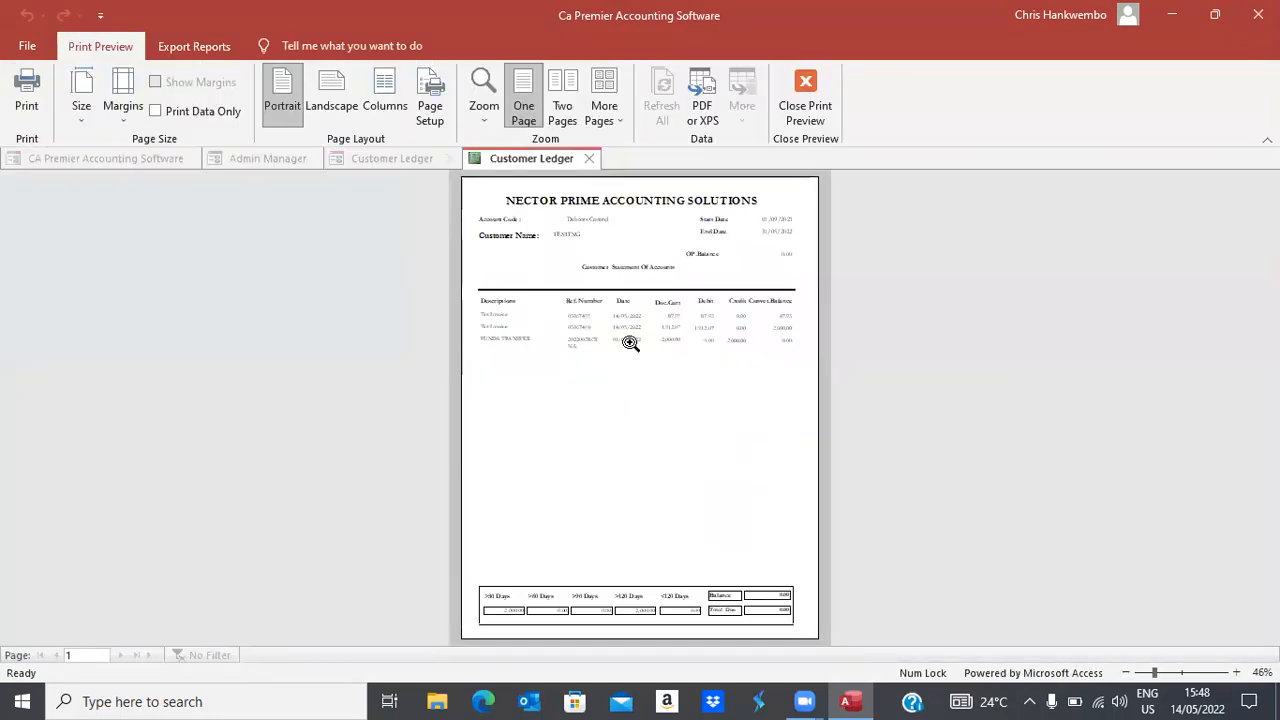
# Review the zoomed statement showing the 2,000.00 transfer and 0.00 closing balance, then close it
pyautogui.click(631, 305)
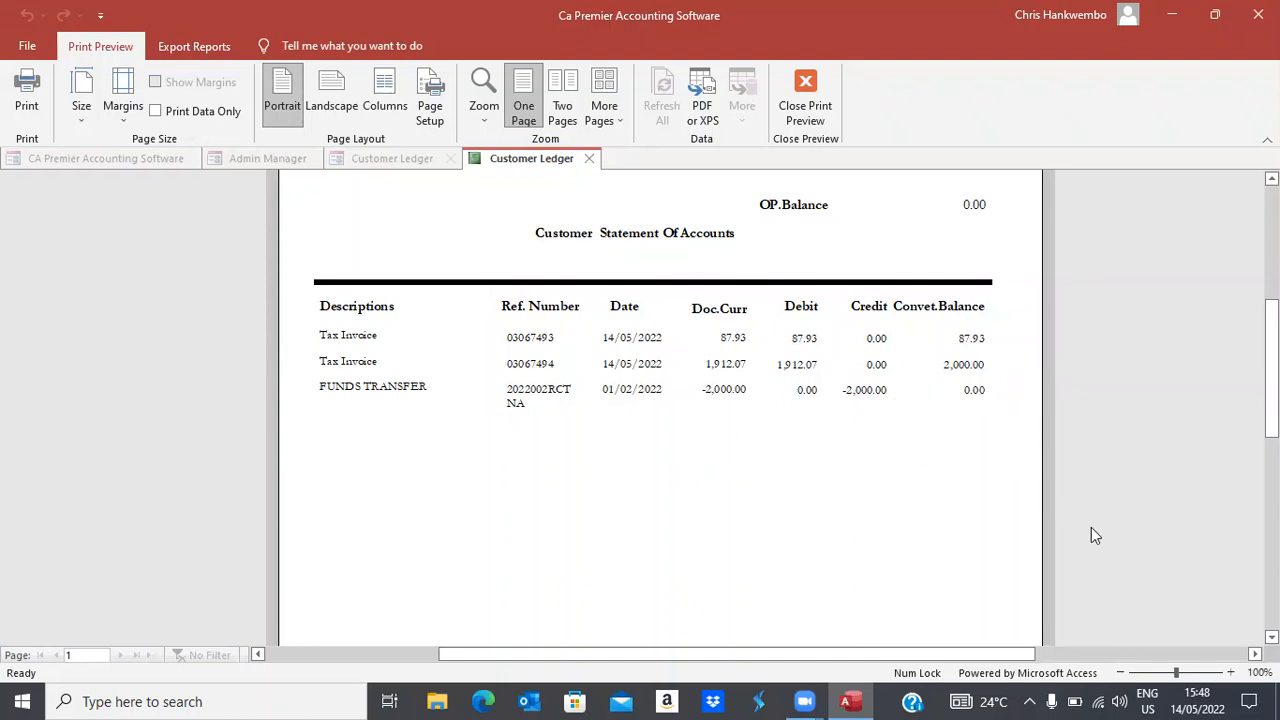
pyautogui.scroll(-5, 660, 400)
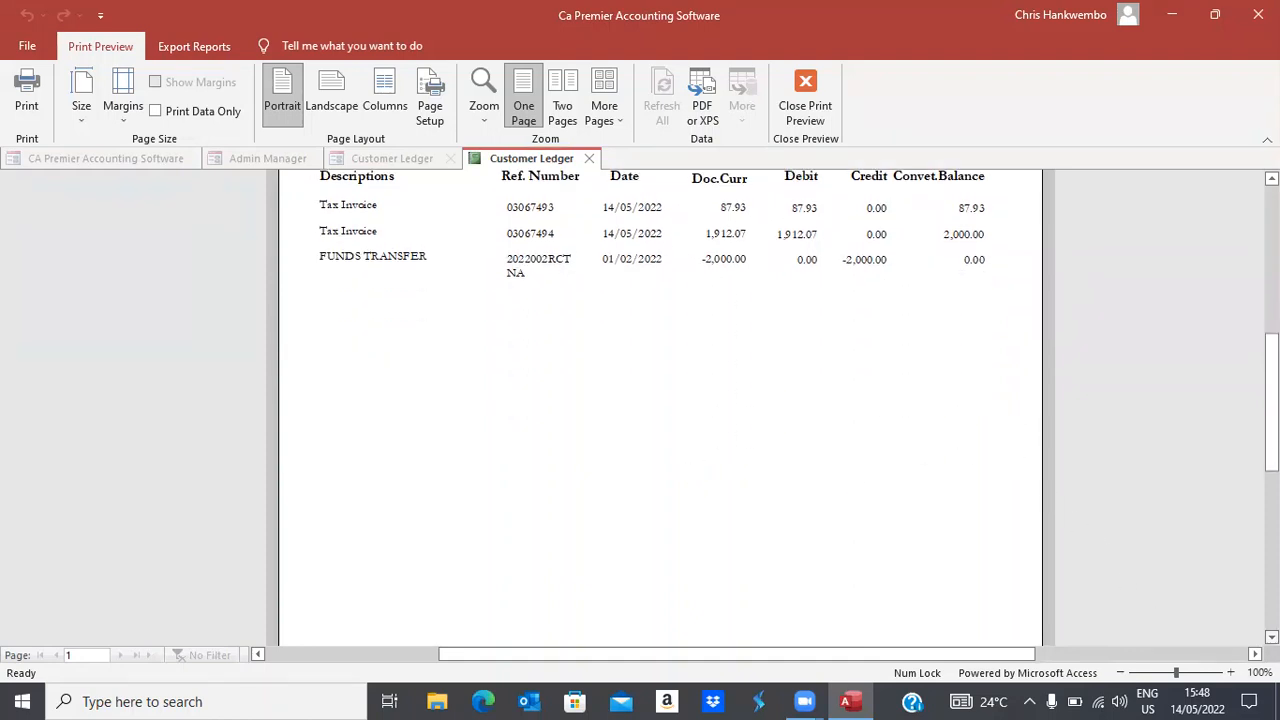
pyautogui.scroll(-3, 660, 400)
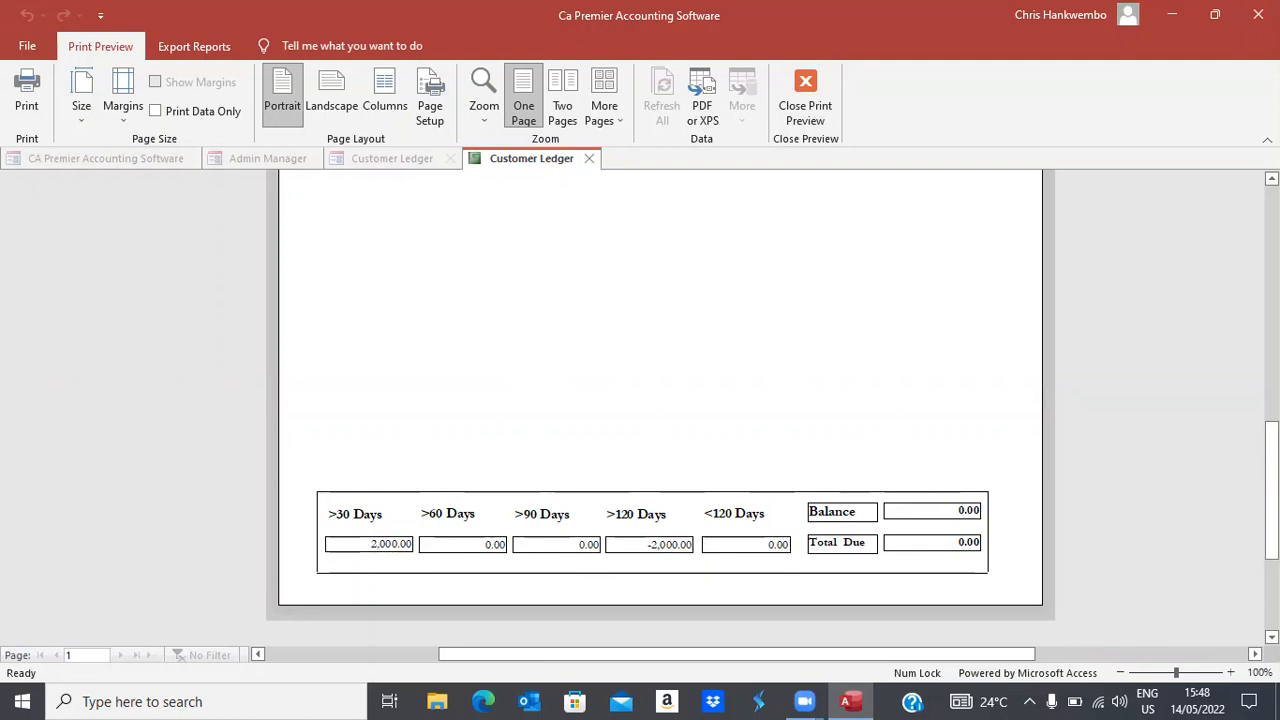
pyautogui.scroll(5, 660, 400)
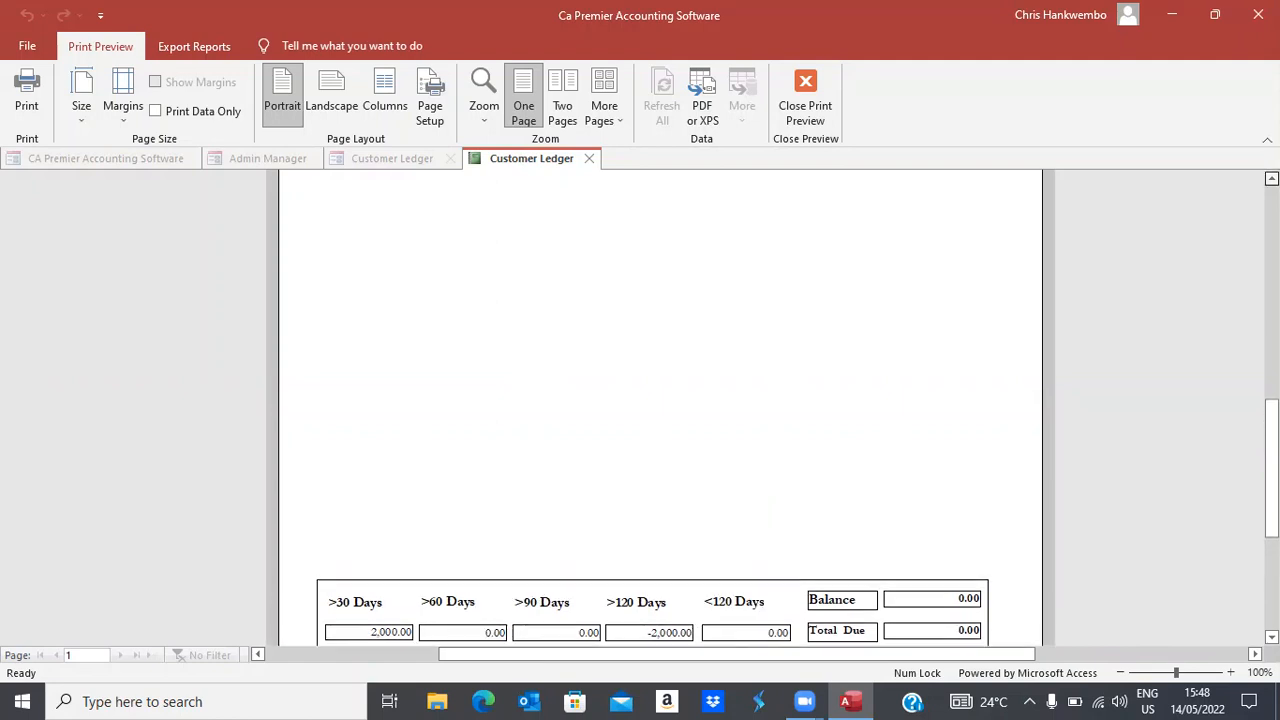
pyautogui.scroll(2, 660, 400)
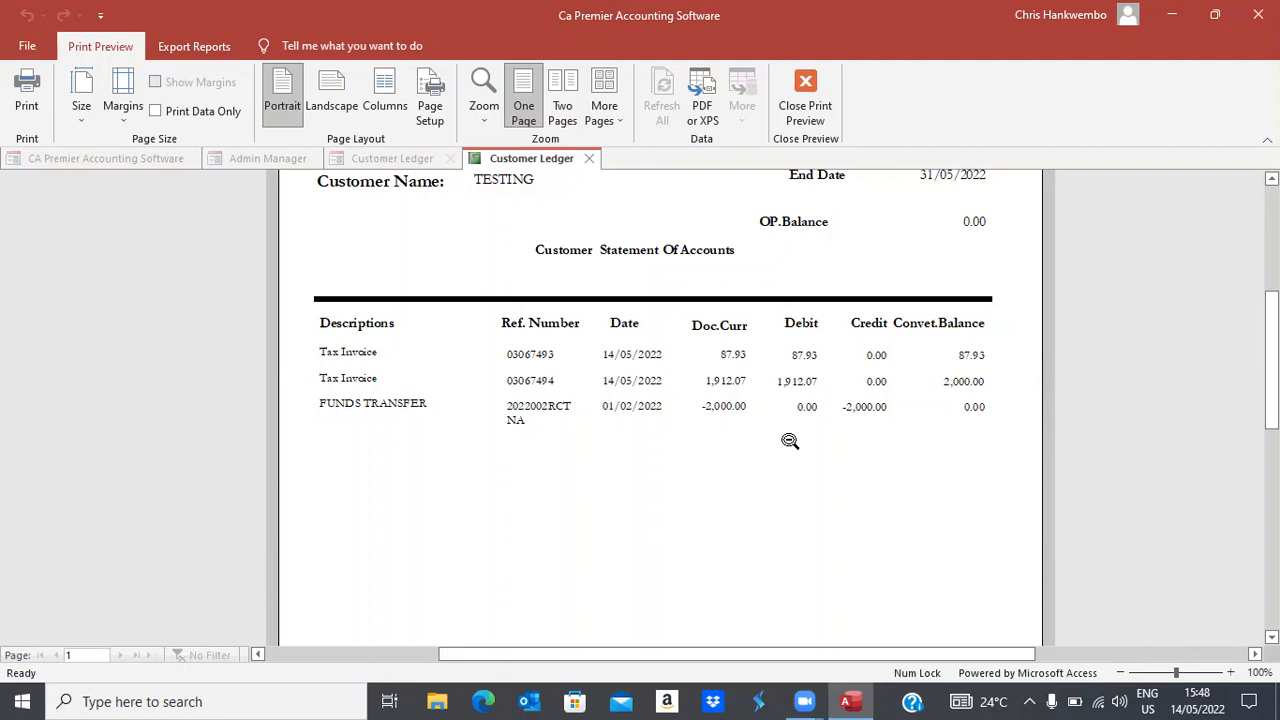
pyautogui.click(800, 108)
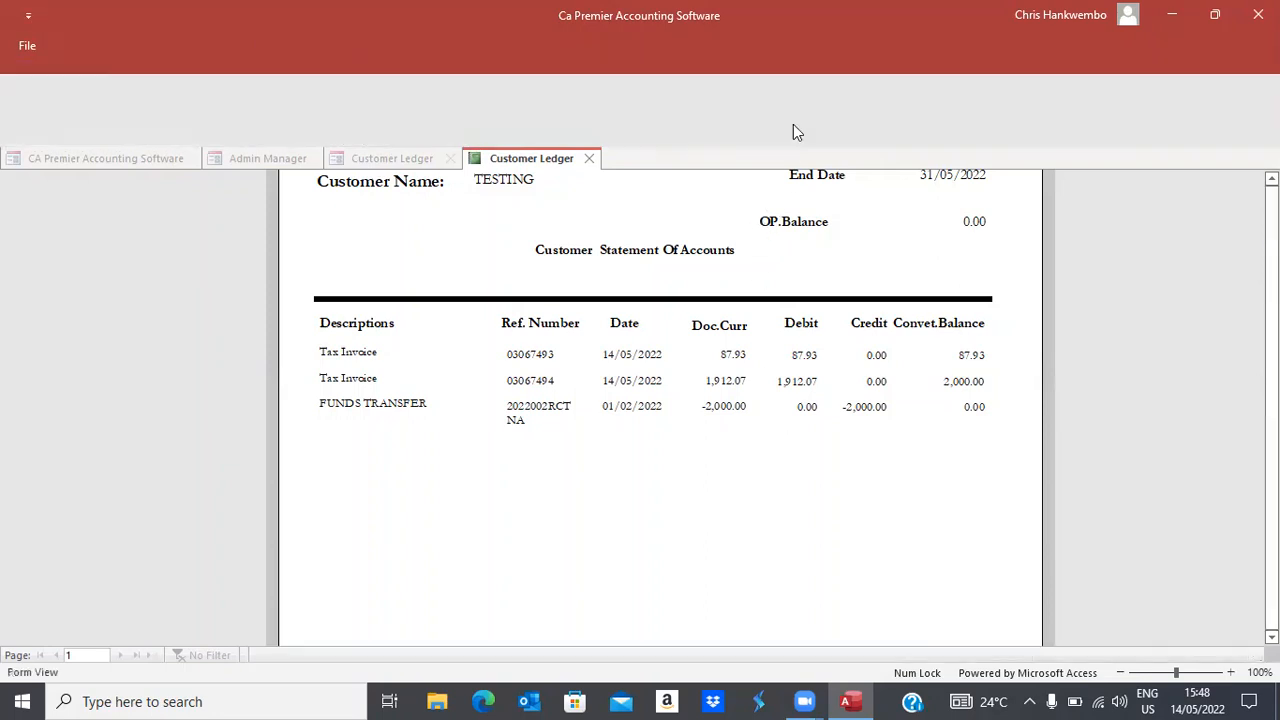
# Close the customer ledger and select receipt 1 in Receipt Creation for allocation
pyautogui.click(457, 505)
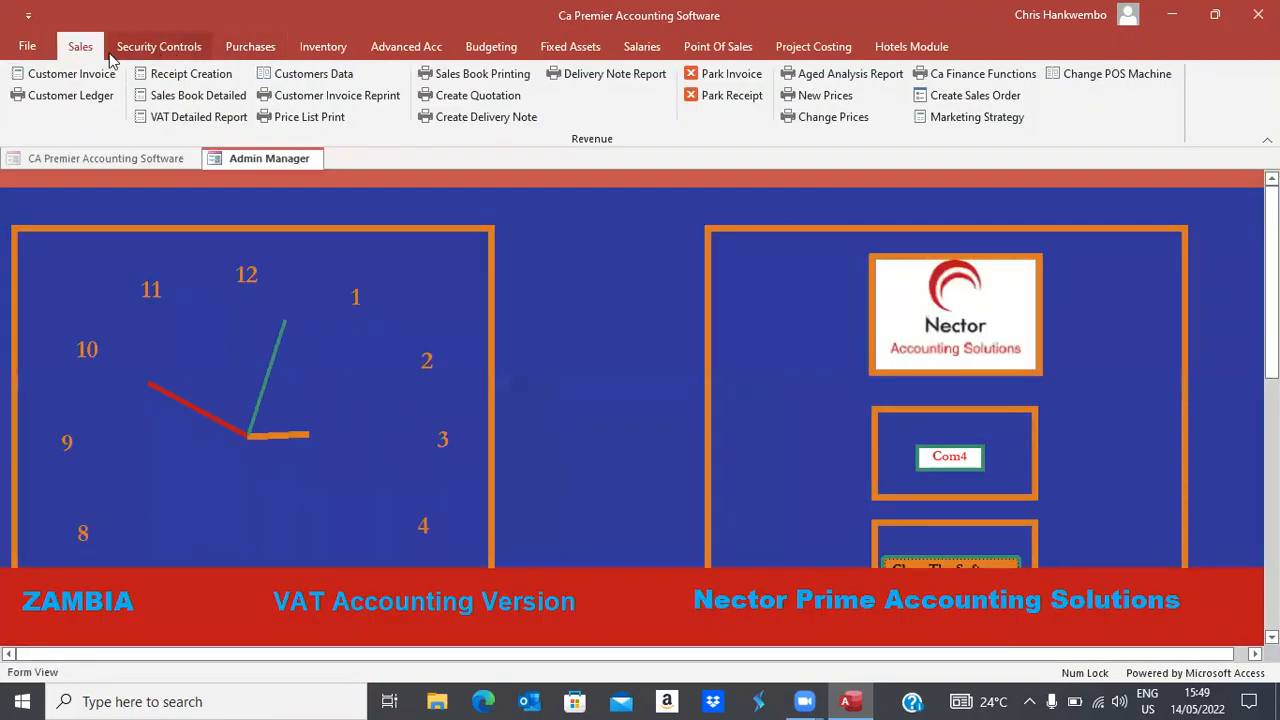
pyautogui.click(191, 75)
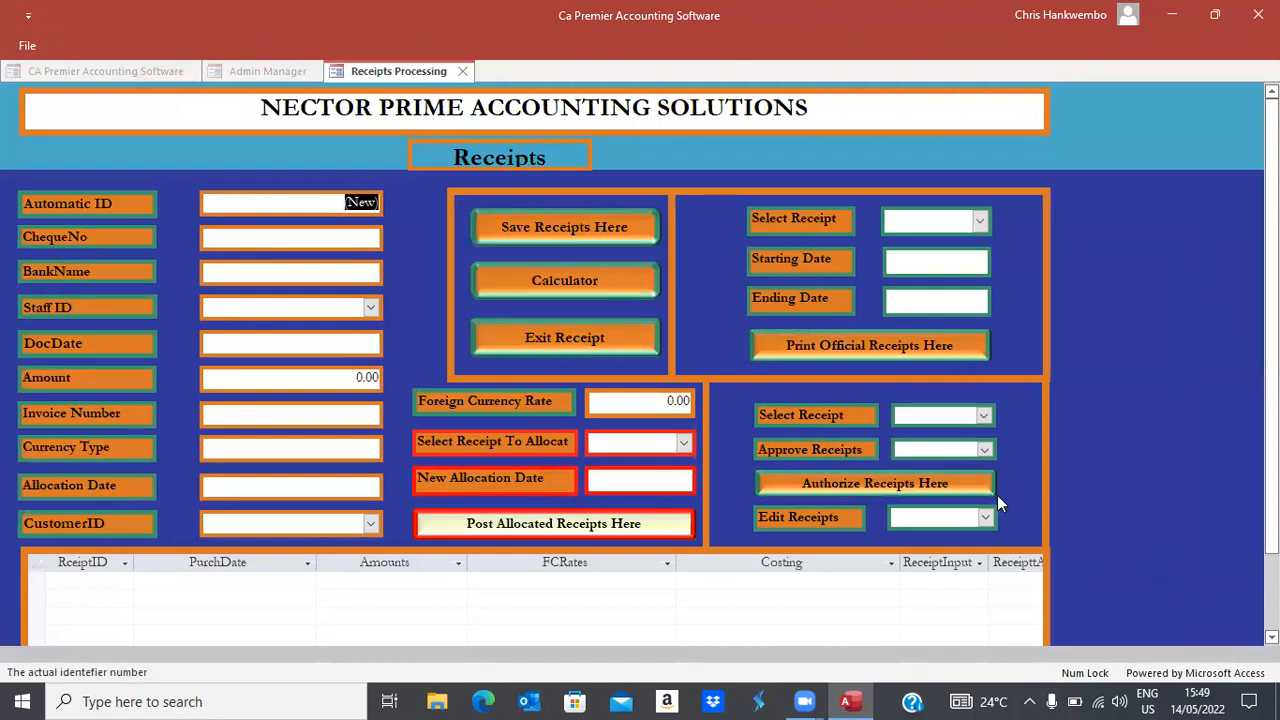
pyautogui.click(686, 447)
pyautogui.click(613, 472)
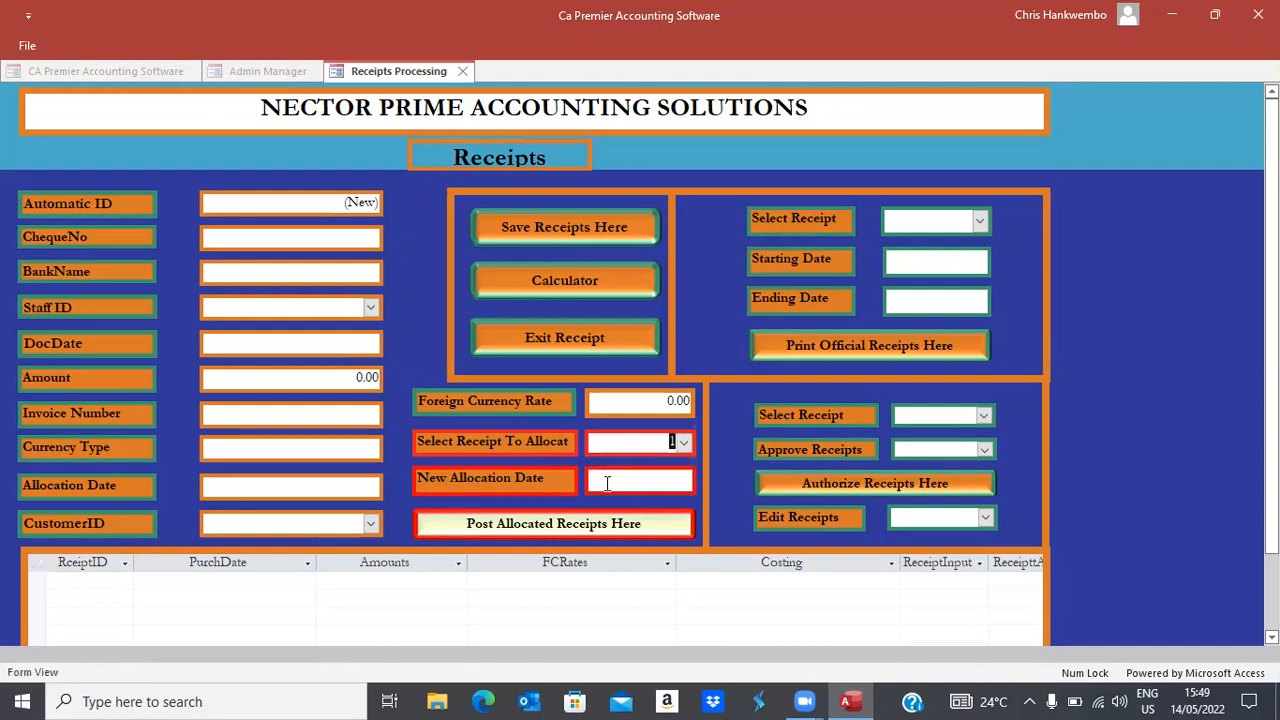
# Post receipt 1's allocation dated 14/05/2022 and exit the receipts form
pyautogui.click(607, 483)
pyautogui.click(706, 477)
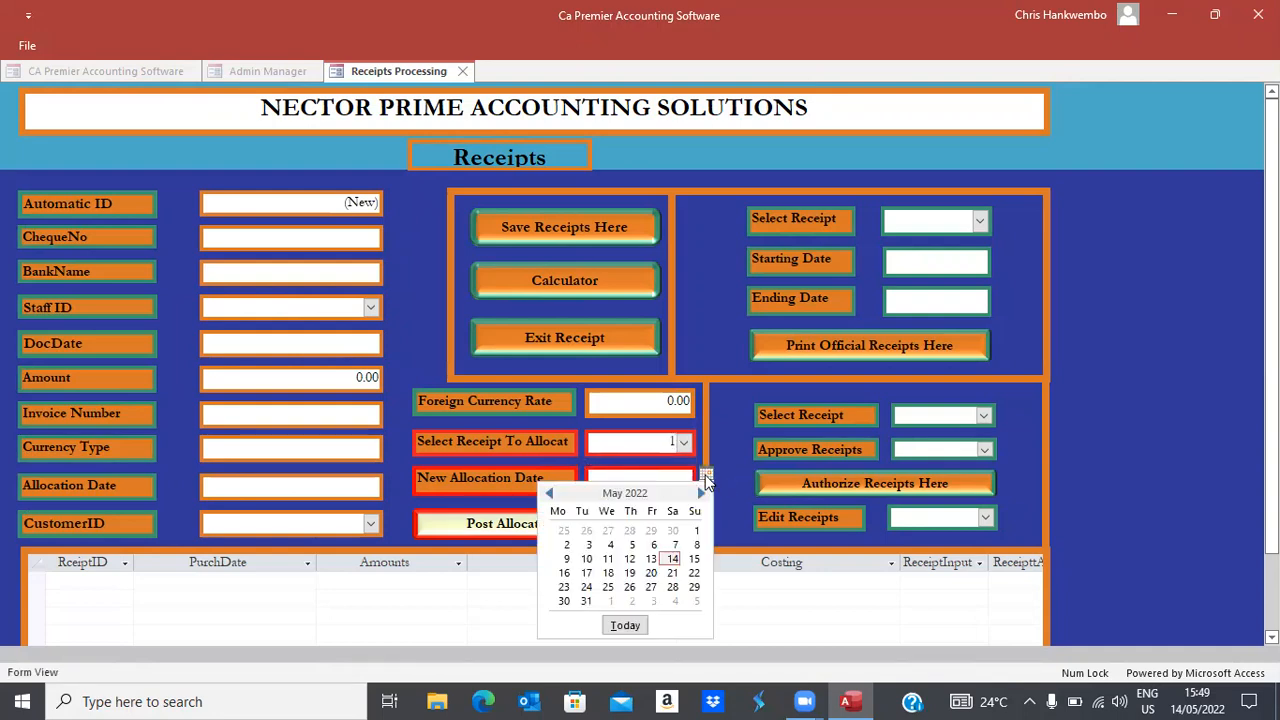
pyautogui.click(673, 559)
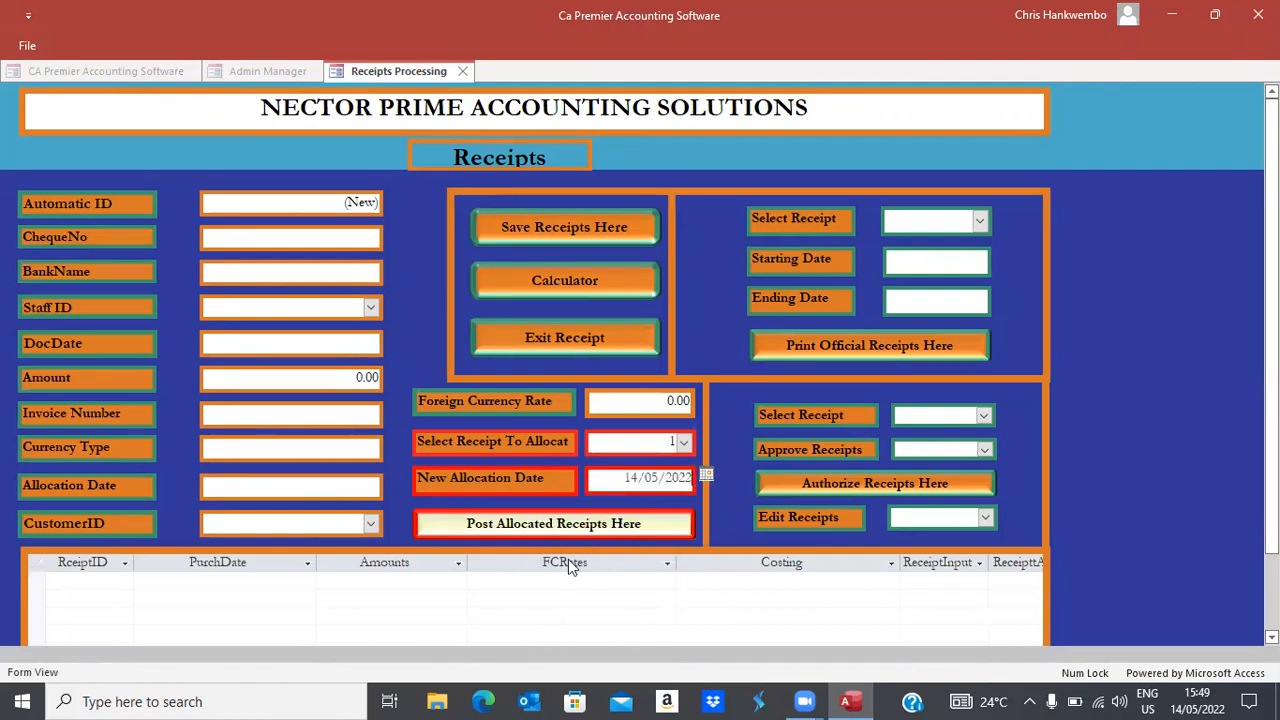
pyautogui.click(540, 530)
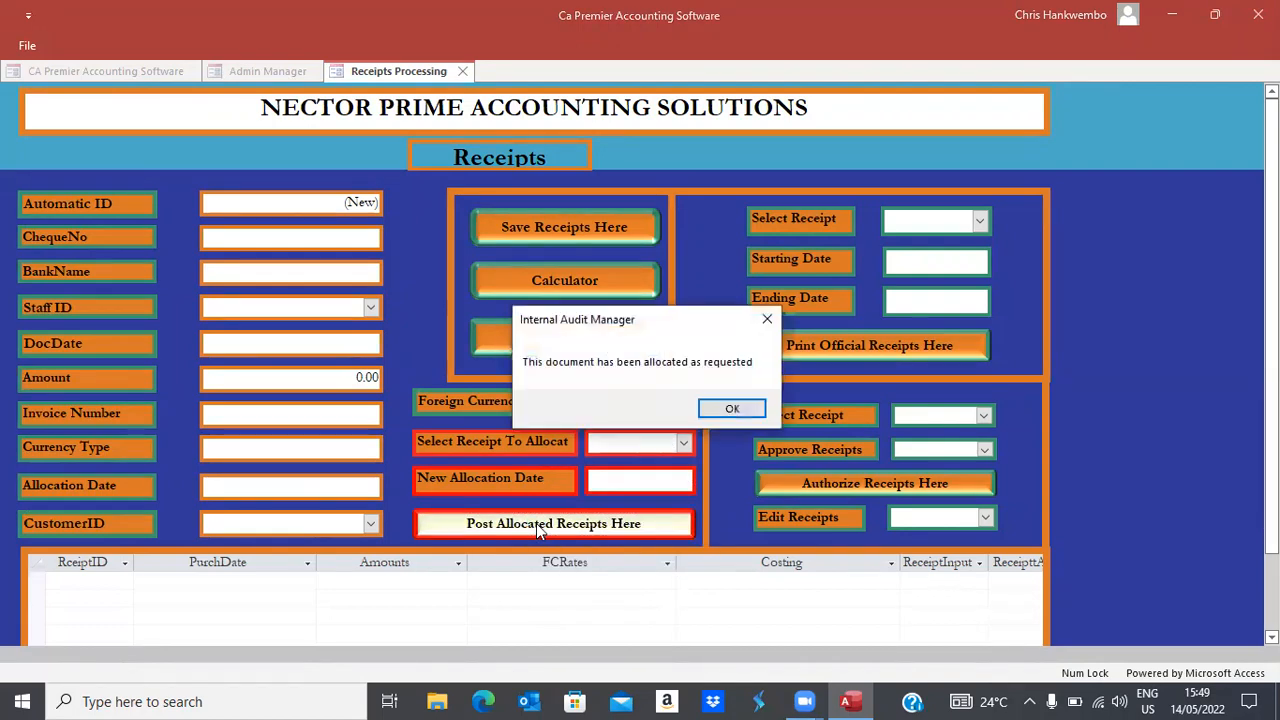
pyautogui.click(729, 409)
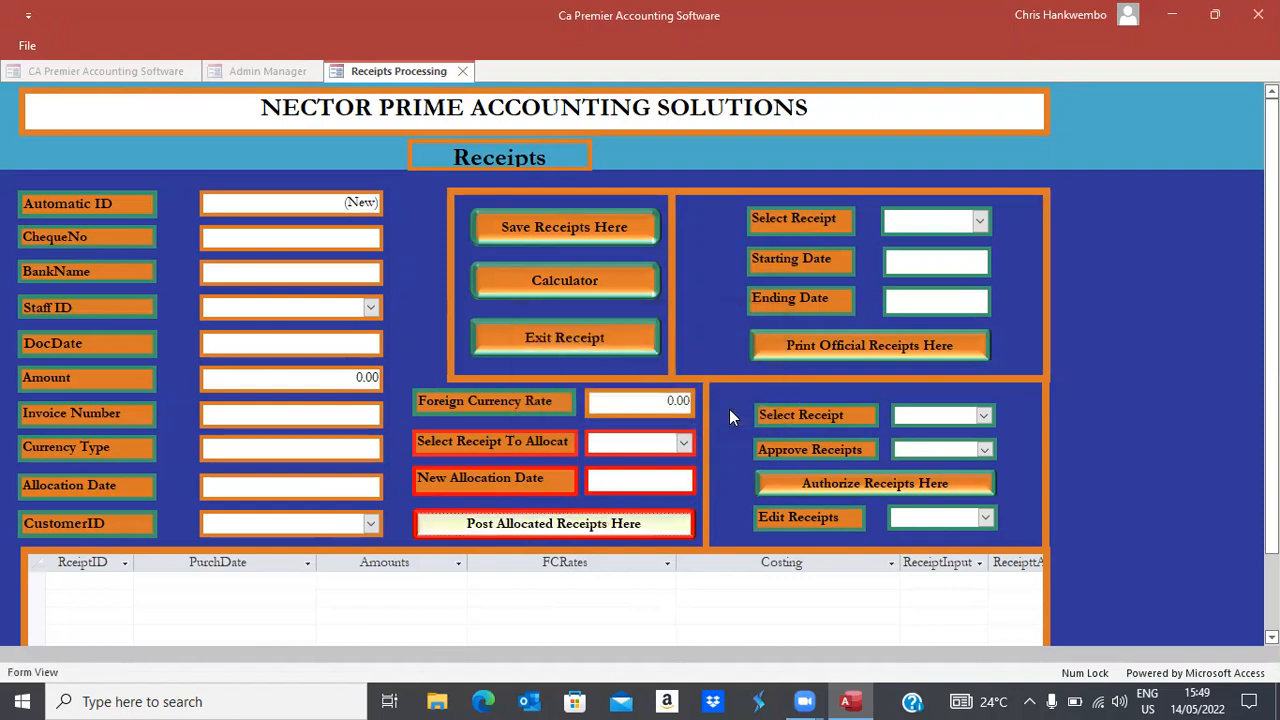
pyautogui.click(545, 340)
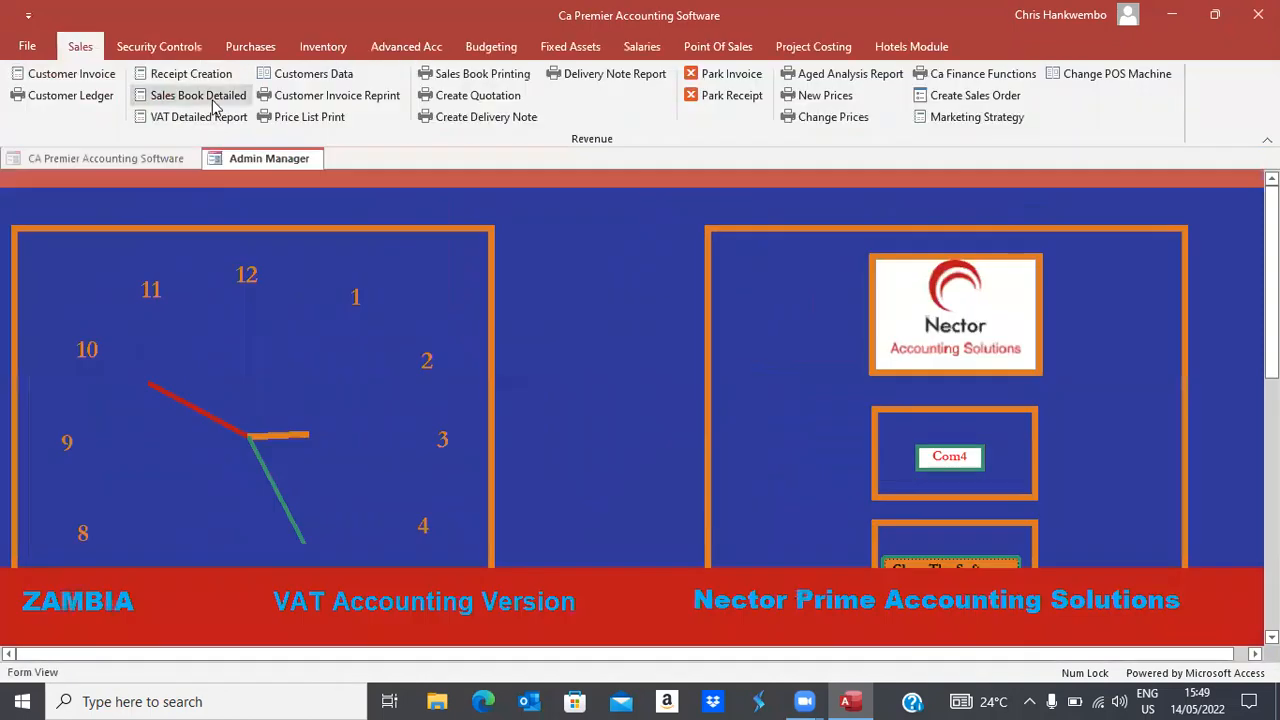
# Open Customer Ledger printing with start date 01/01/2022 and end date 14/05/2022
pyautogui.click(67, 97)
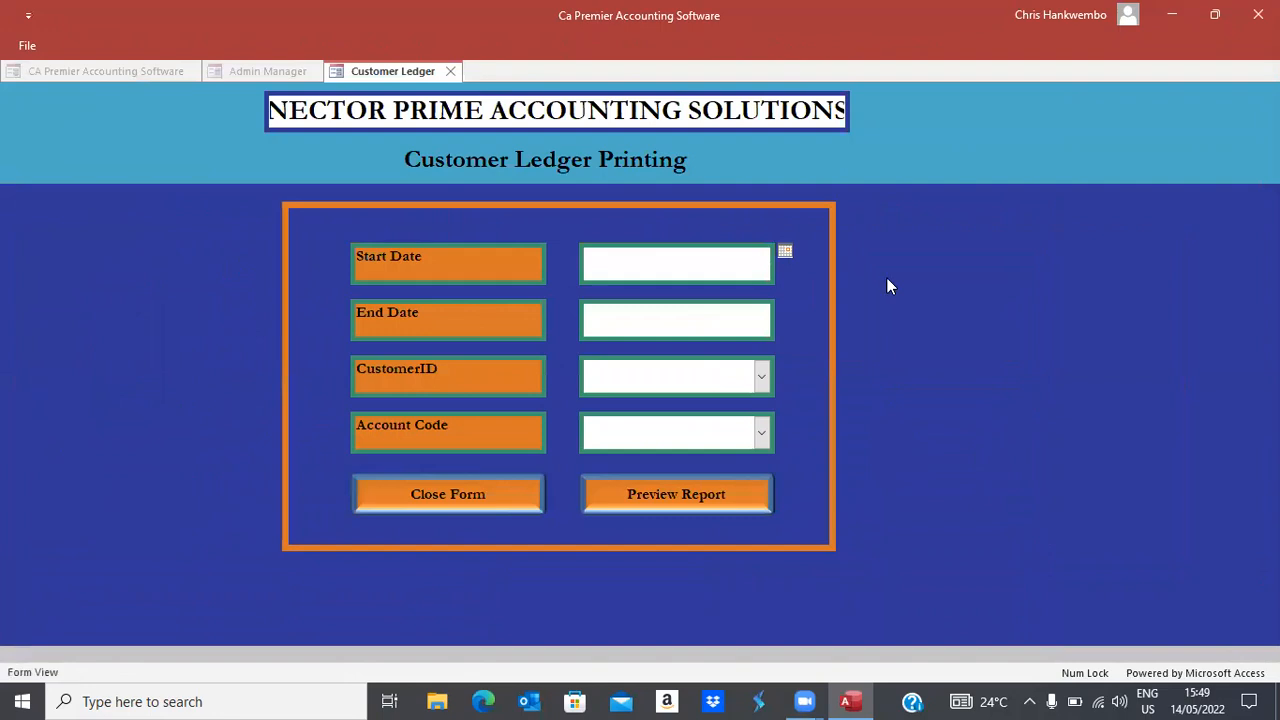
pyautogui.click(785, 253)
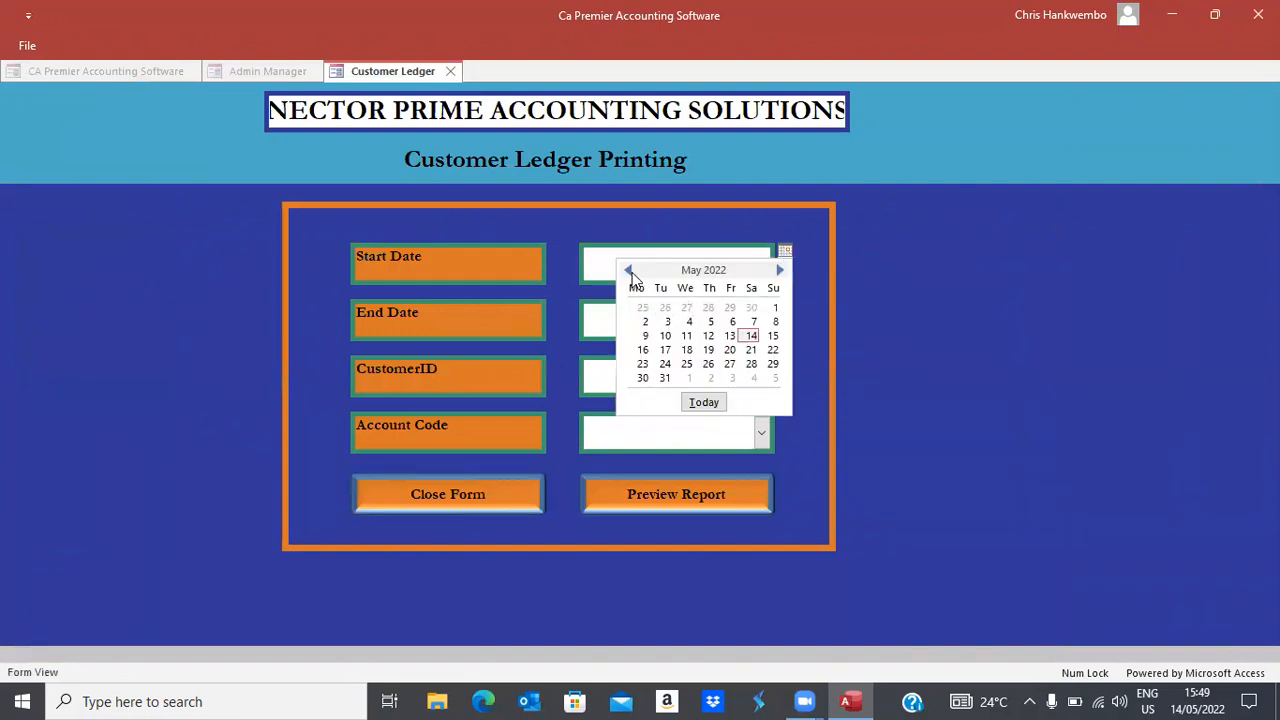
pyautogui.click(627, 270)
pyautogui.click(627, 270)
pyautogui.click(627, 270)
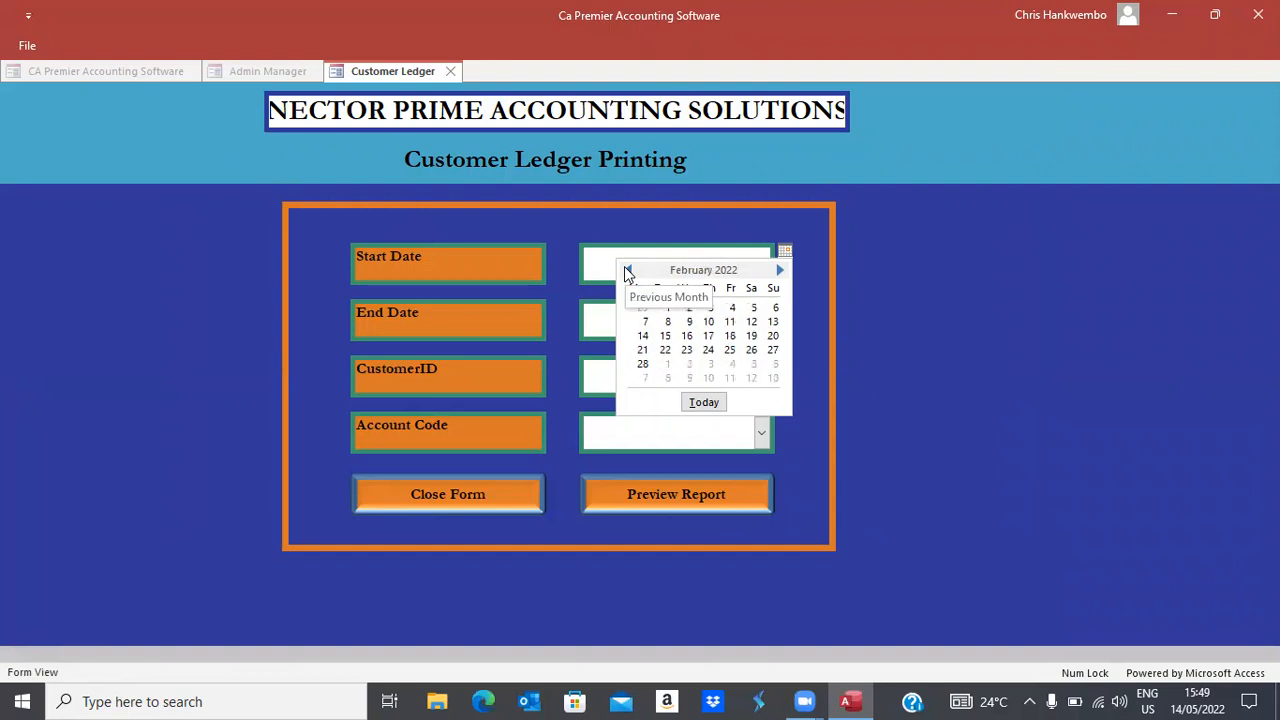
pyautogui.click(627, 270)
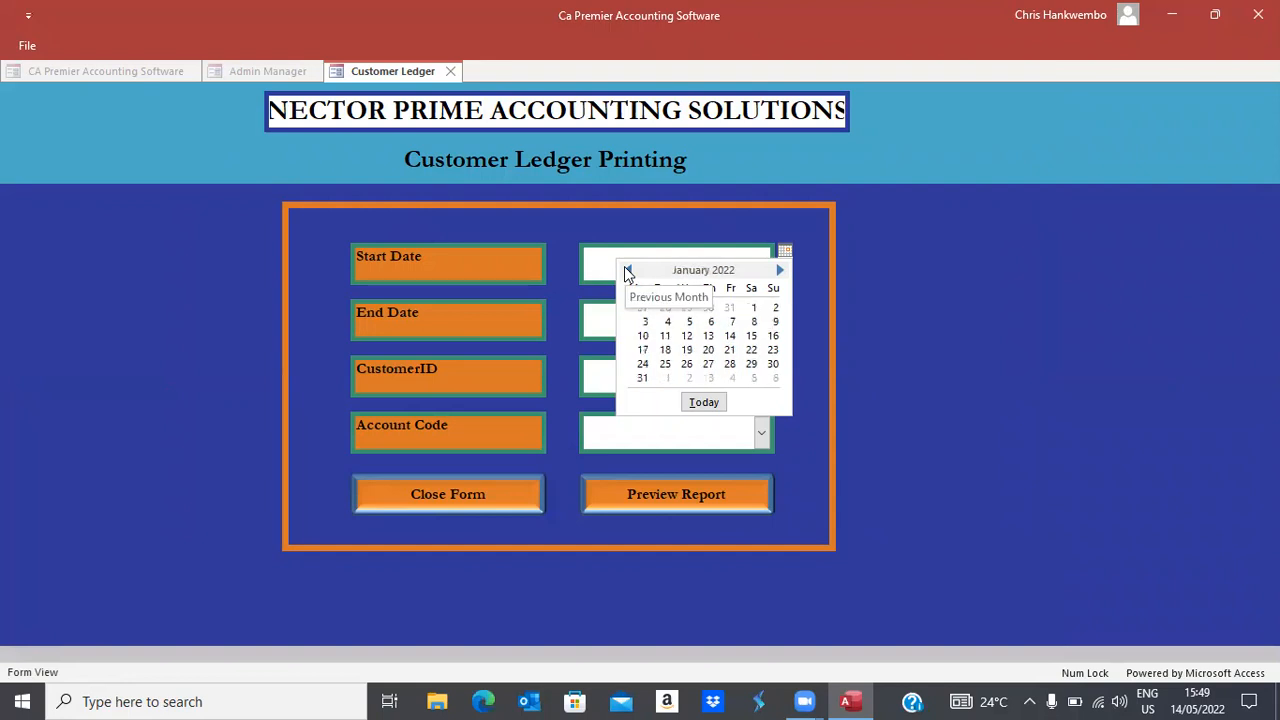
pyautogui.click(752, 308)
pyautogui.click(750, 319)
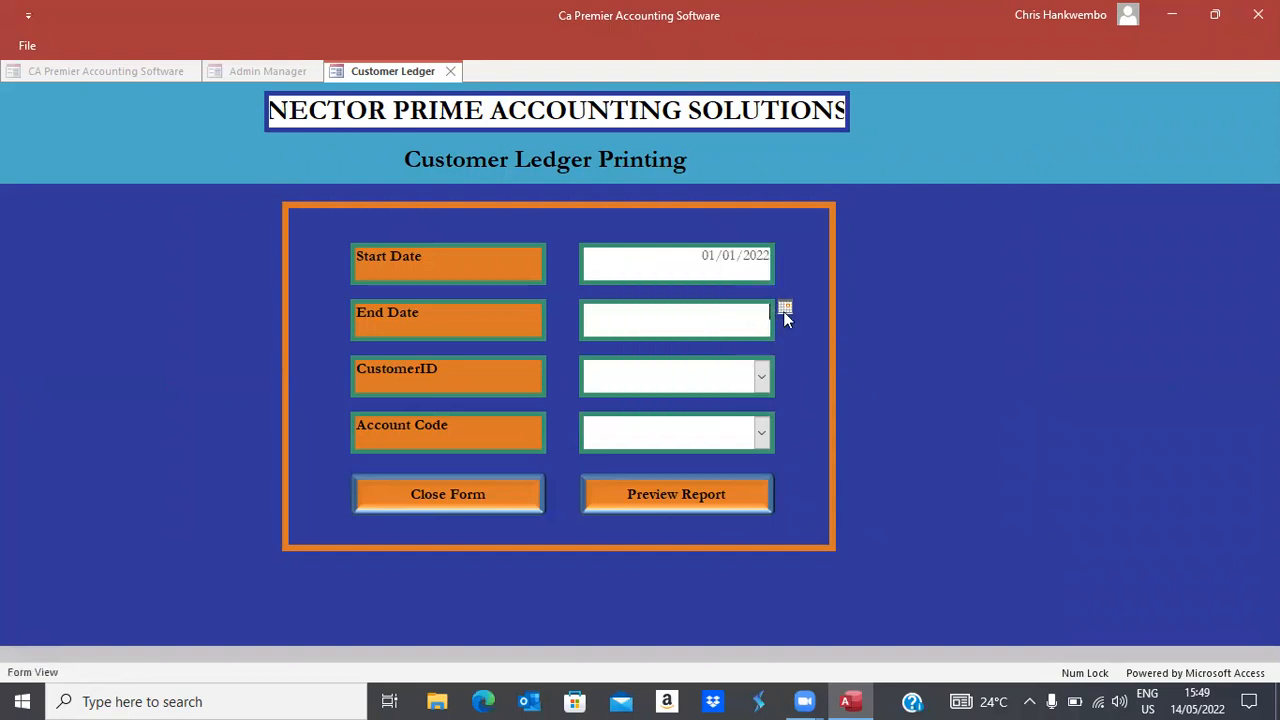
pyautogui.click(786, 311)
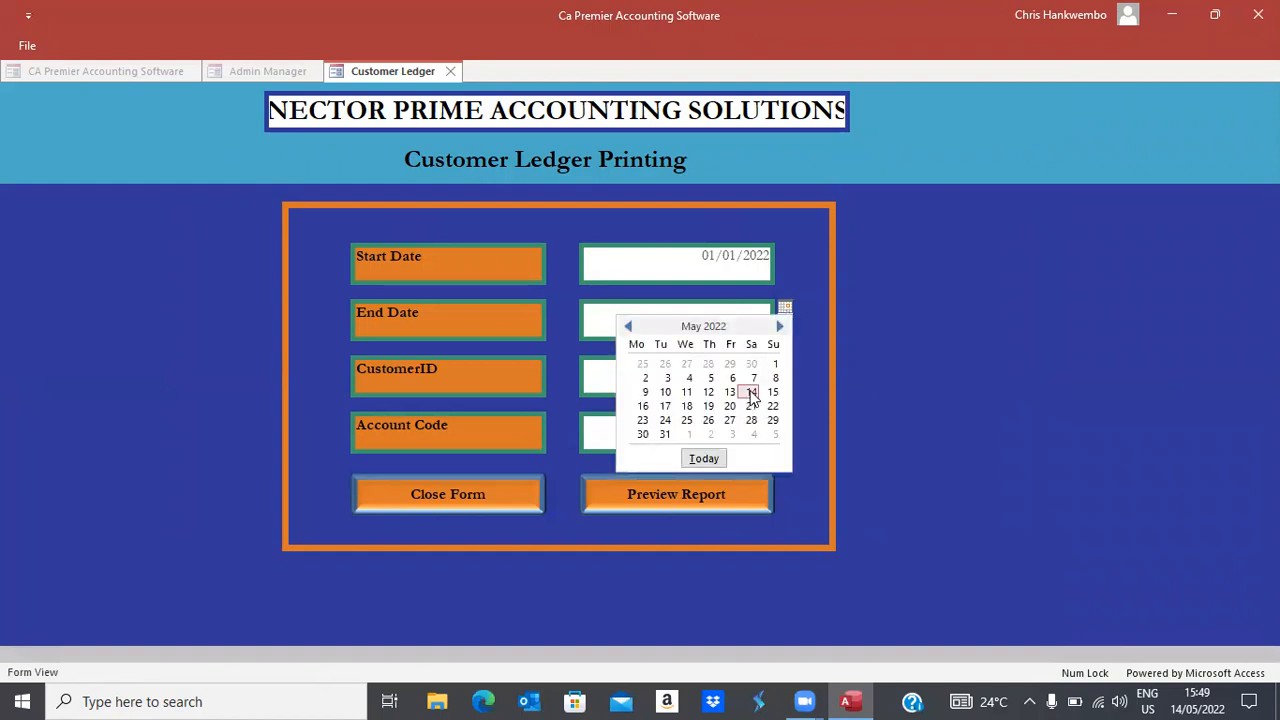
pyautogui.click(753, 395)
# Choose customer TESTING and account Debtors Control, then preview the statement
pyautogui.click(761, 376)
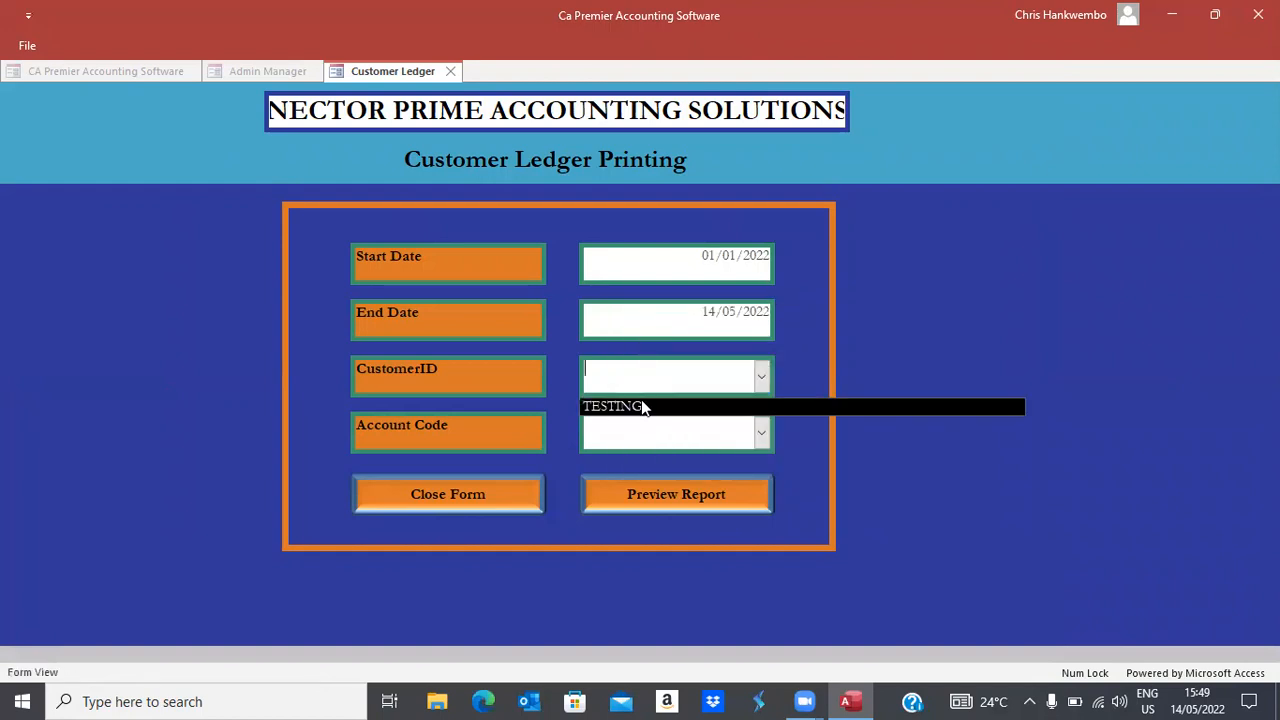
pyautogui.click(643, 407)
pyautogui.click(763, 433)
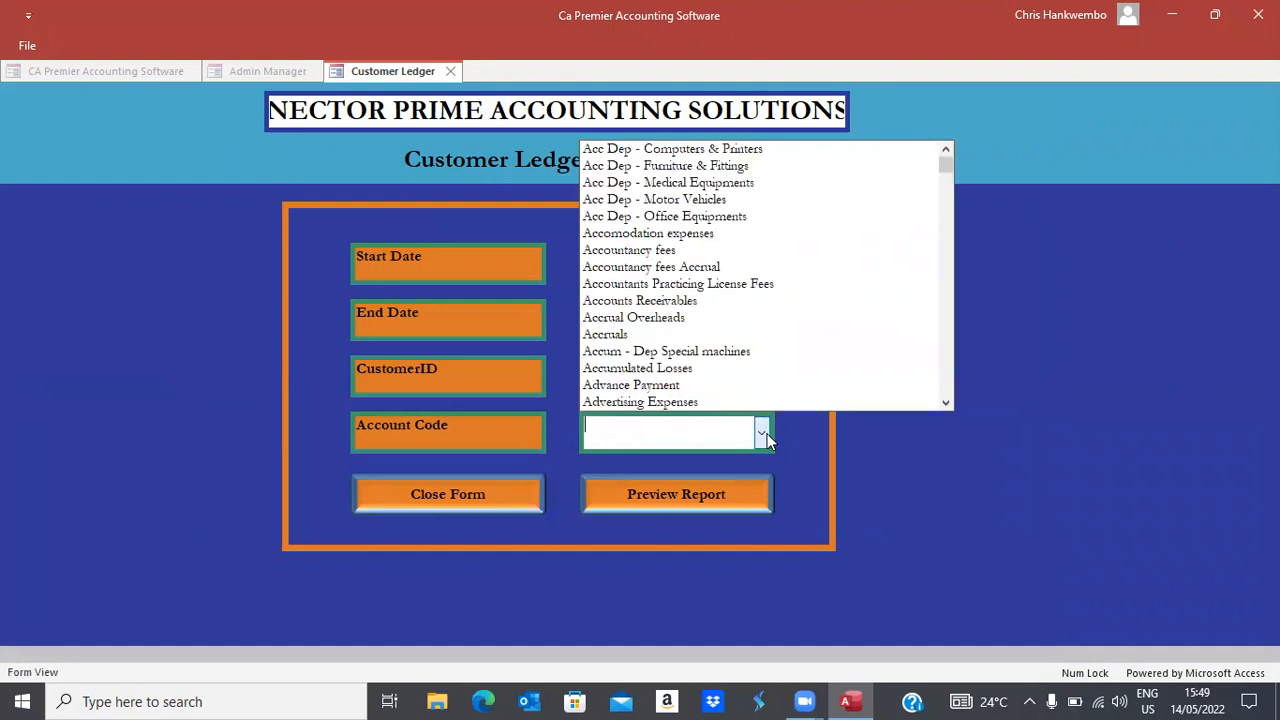
pyautogui.write('debtors Control')
pyautogui.press('Return')
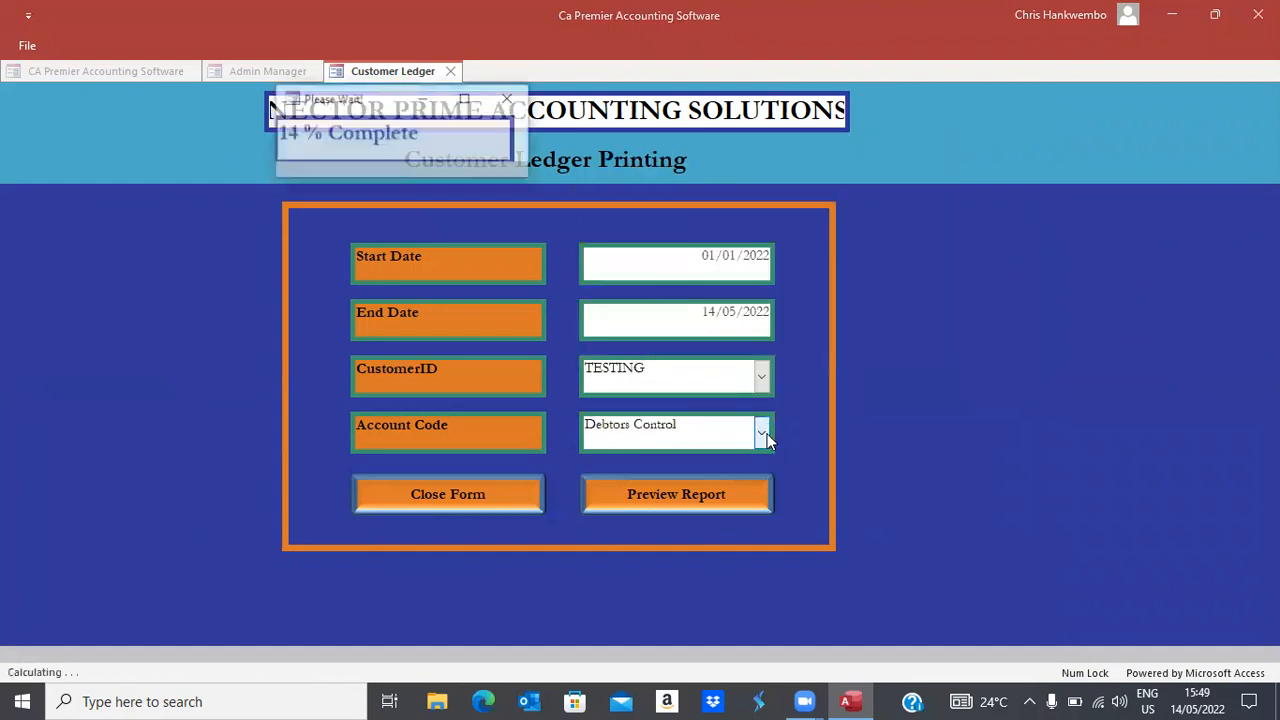
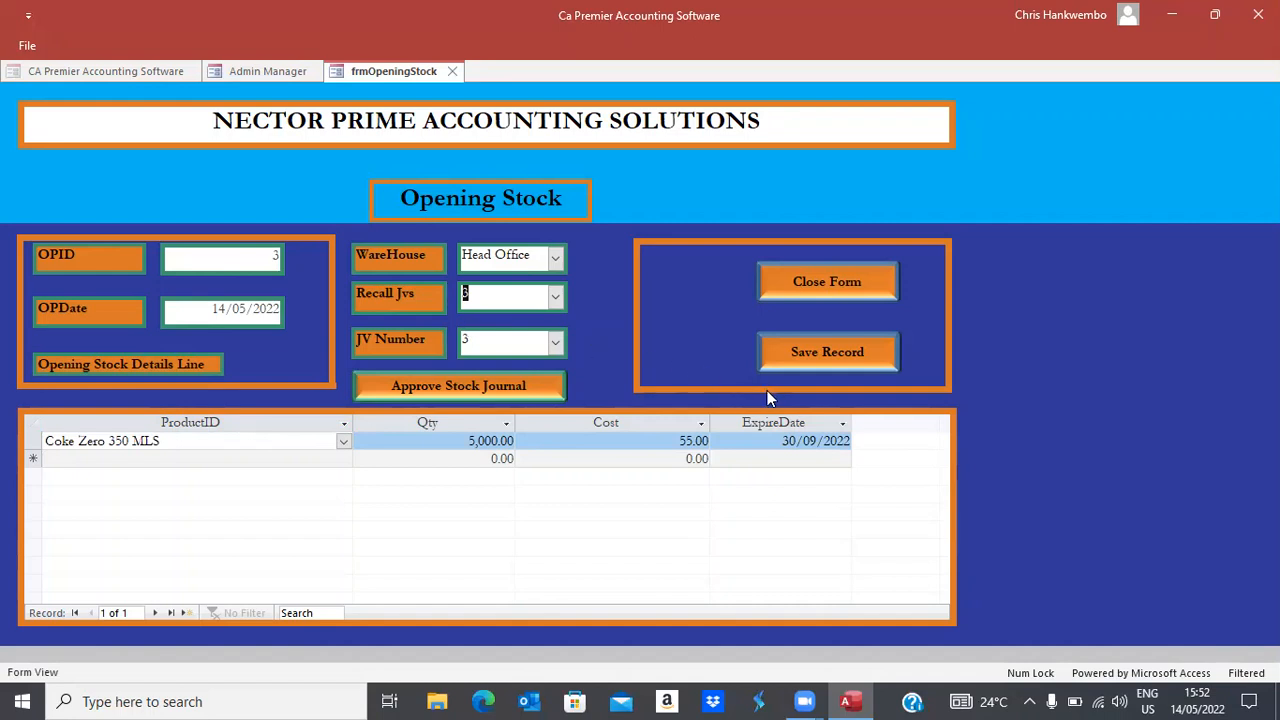
# Save the Coke Zero 350 MLS opening stock journal and approve it
pyautogui.click(800, 363)
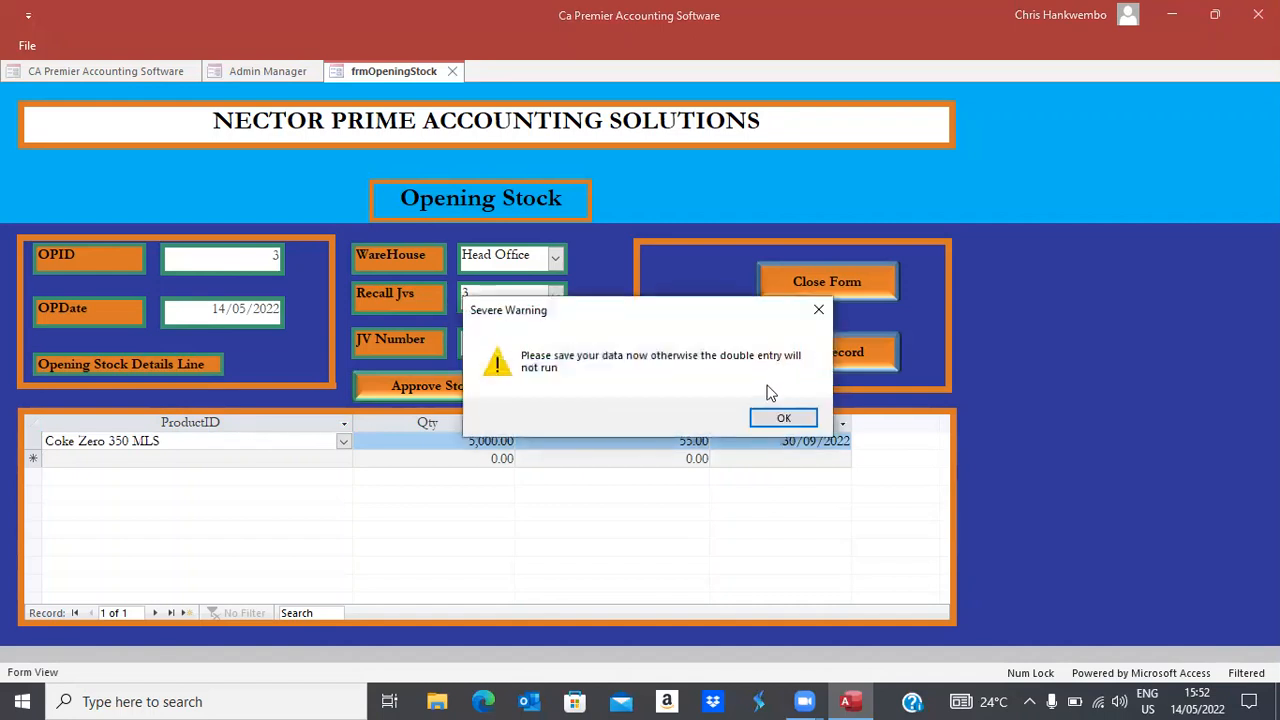
pyautogui.click(784, 419)
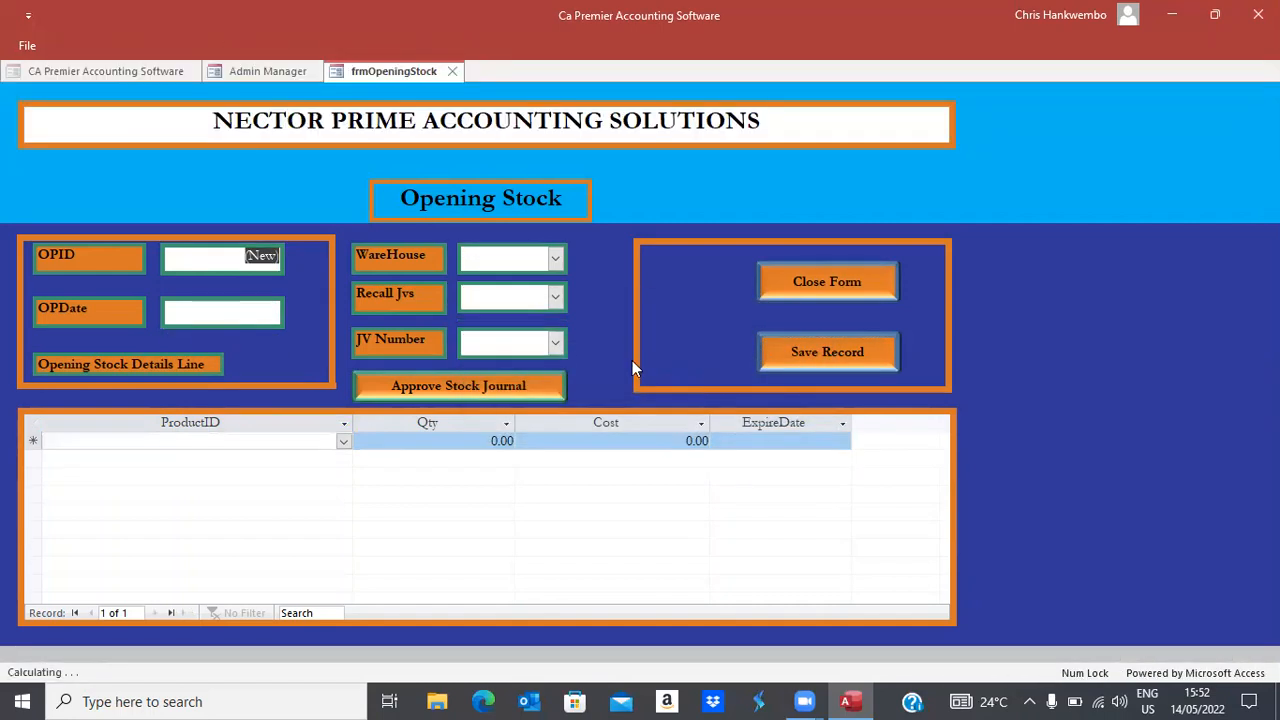
pyautogui.click(555, 343)
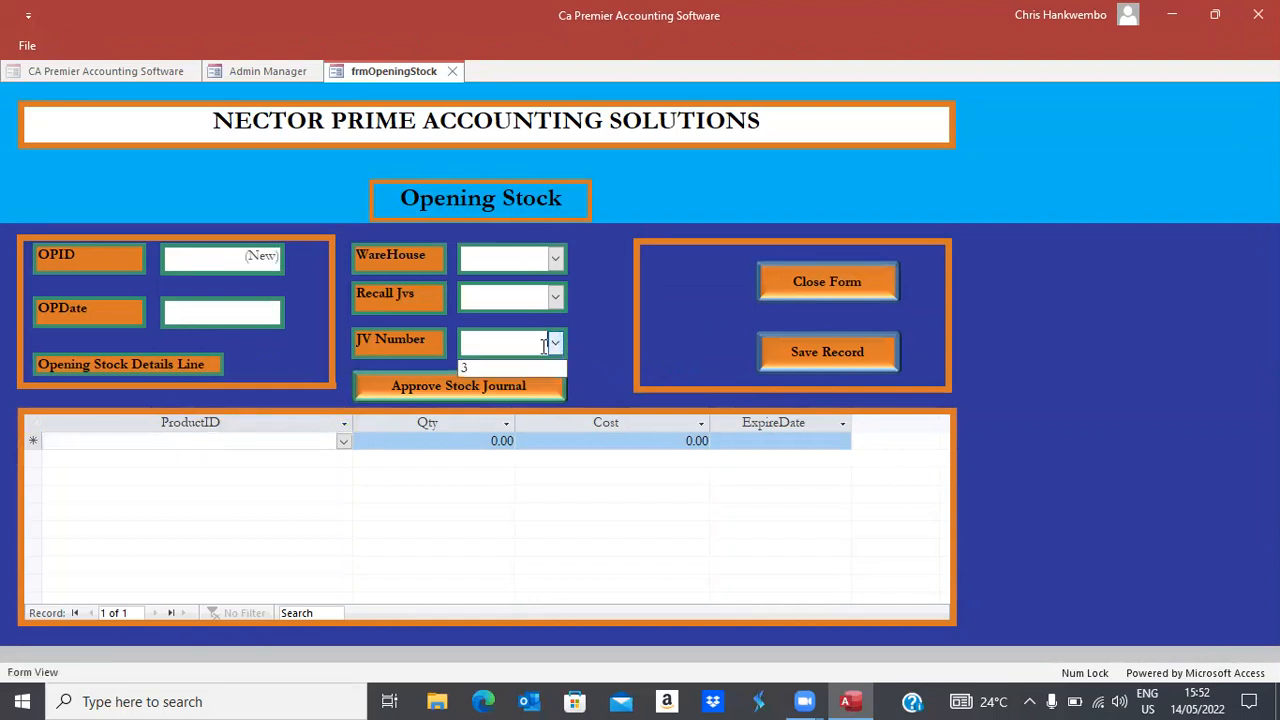
pyautogui.click(474, 382)
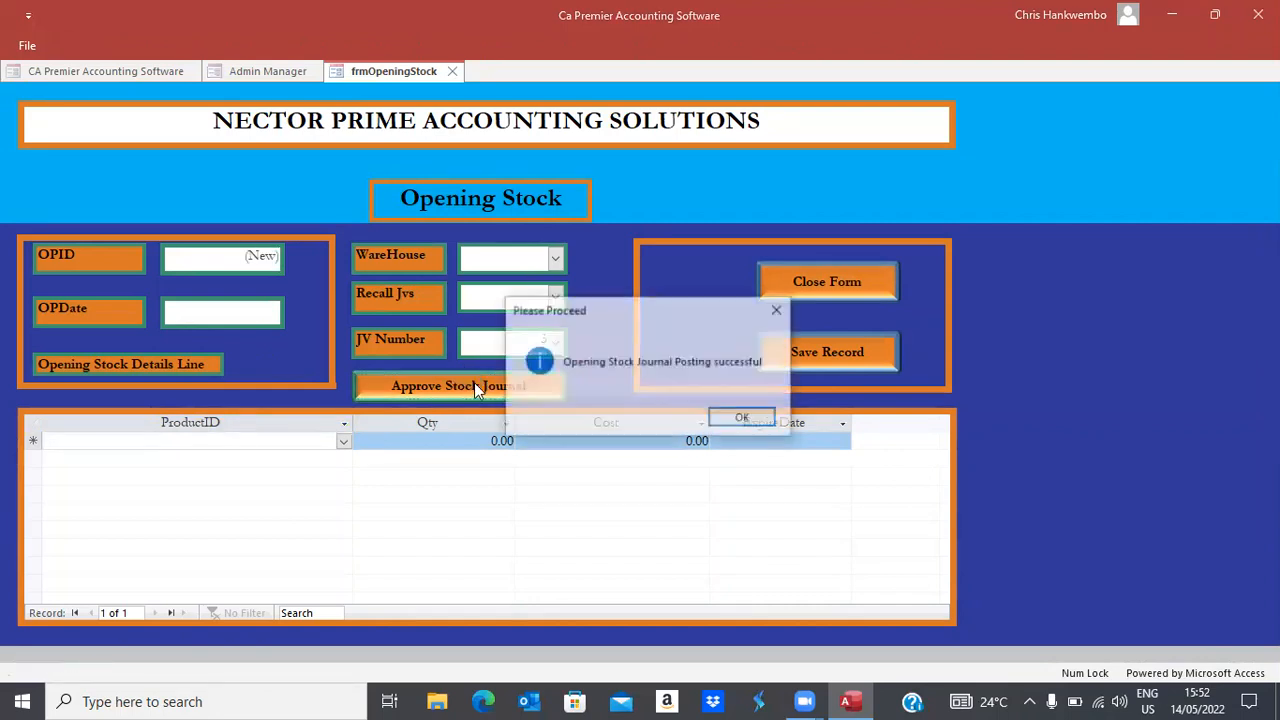
pyautogui.click(746, 418)
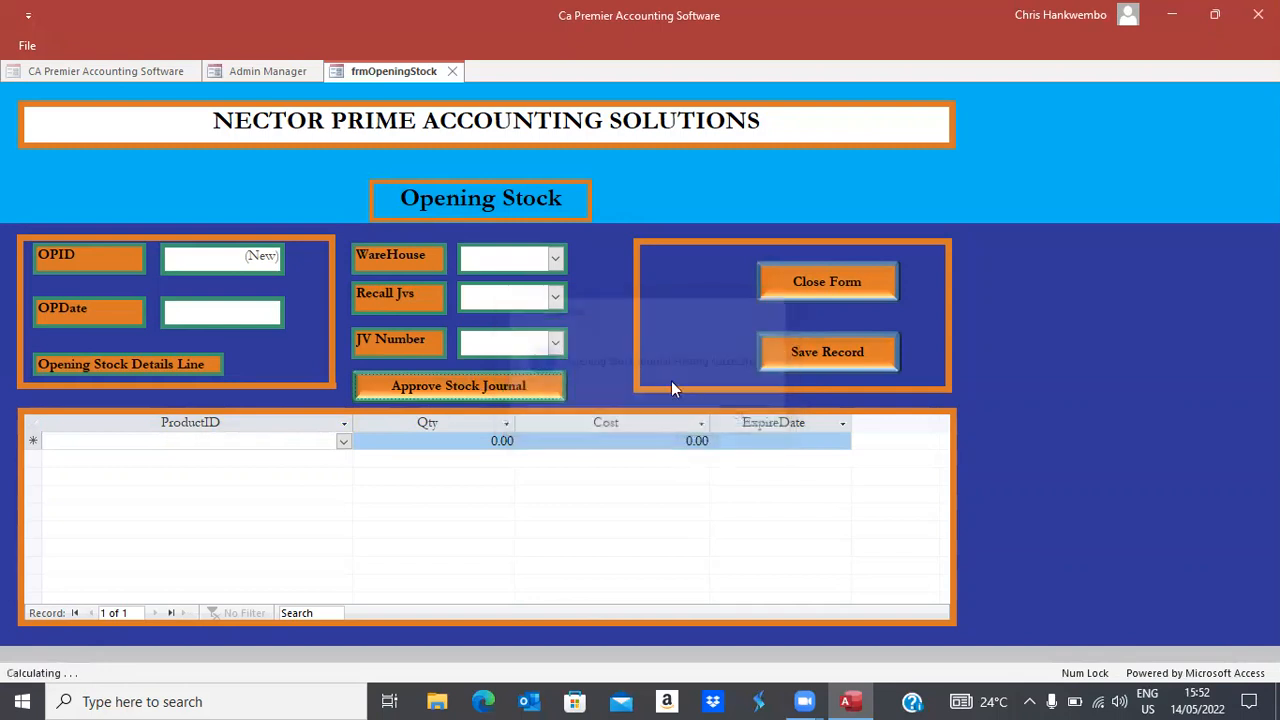
# Recall journal 3, note it is already approved, and close the Opening Stock form
pyautogui.click(555, 299)
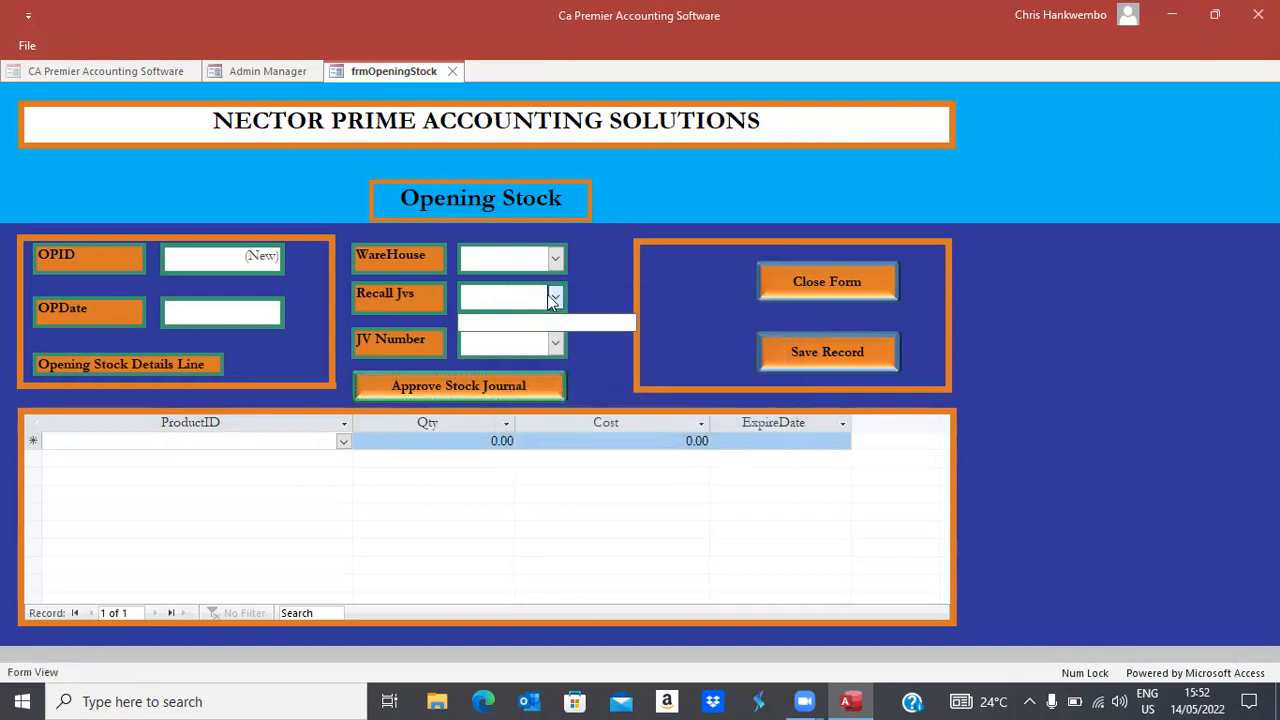
pyautogui.write('3')
pyautogui.press('Return')
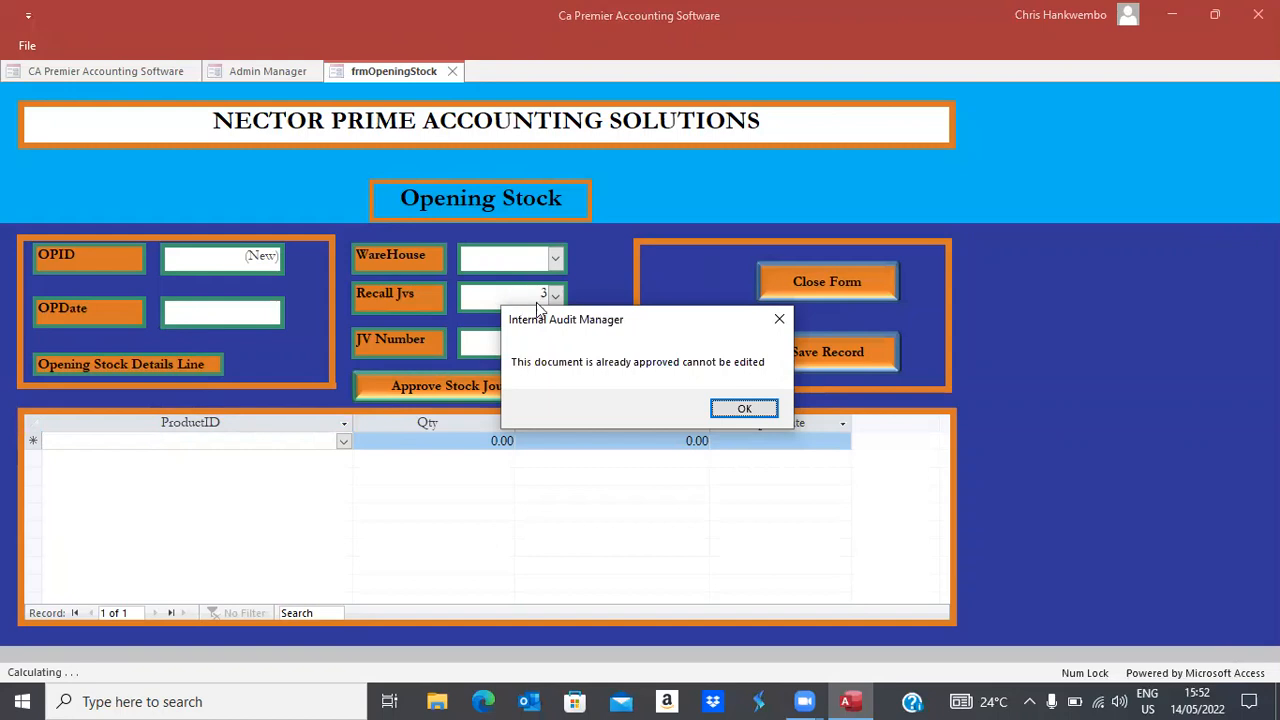
pyautogui.click(748, 409)
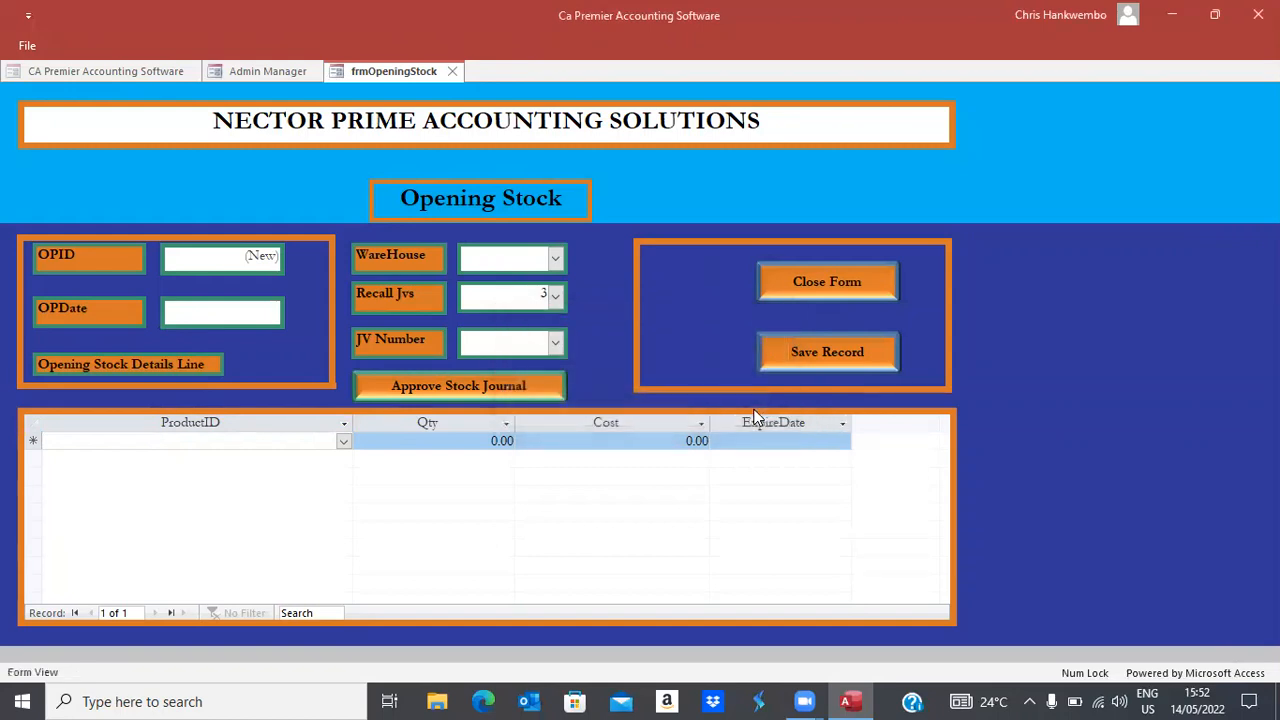
pyautogui.click(796, 285)
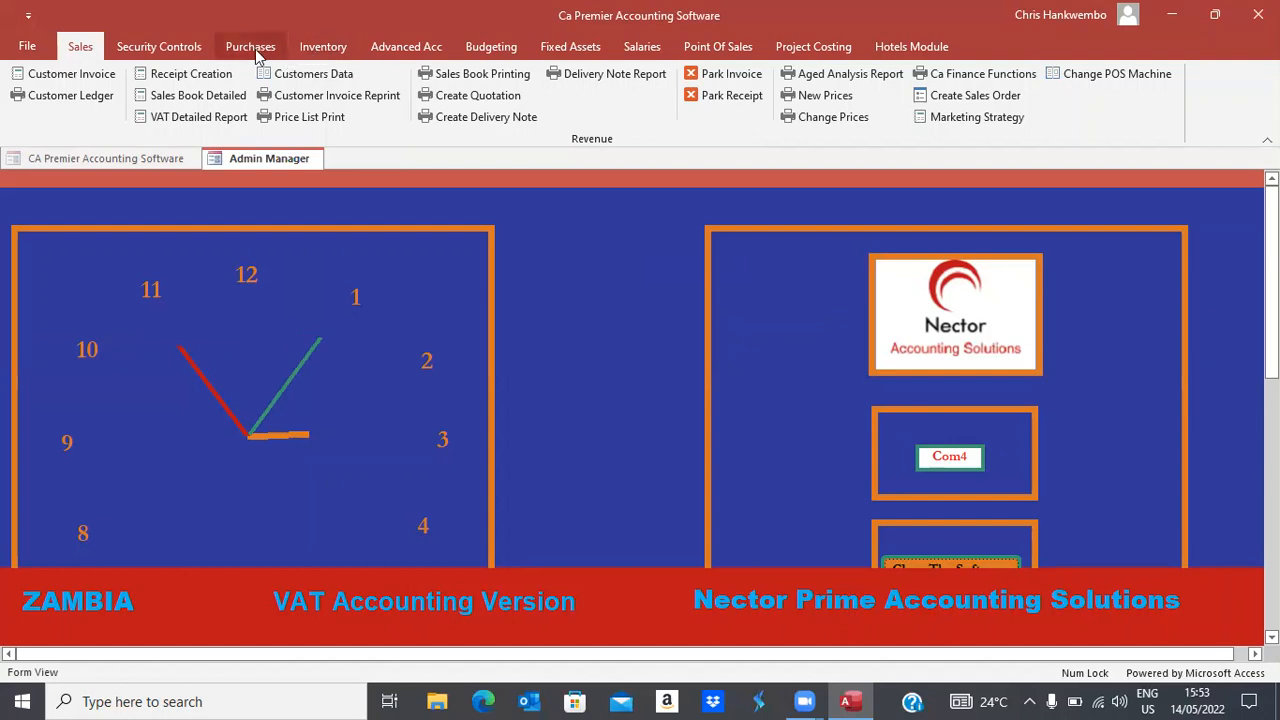
# Open the Stock Report form with dates 01/05/2022 to 27/05/2022
pyautogui.click(320, 48)
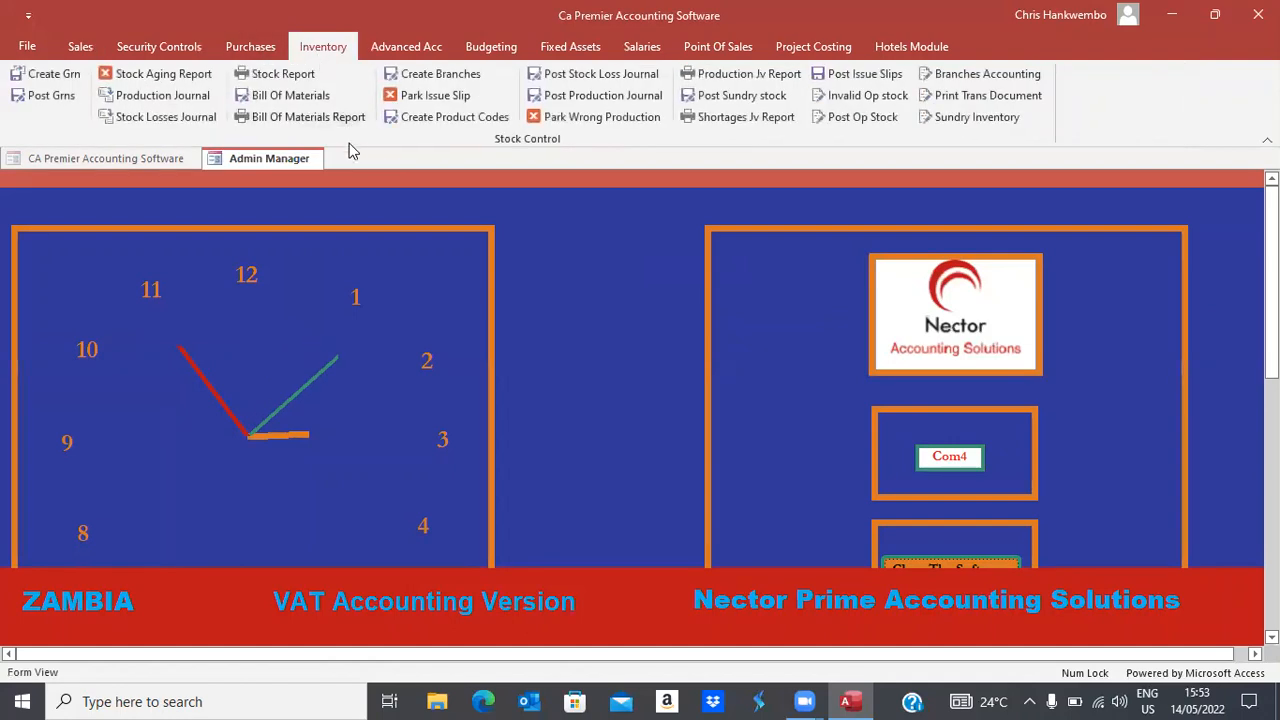
pyautogui.click(281, 75)
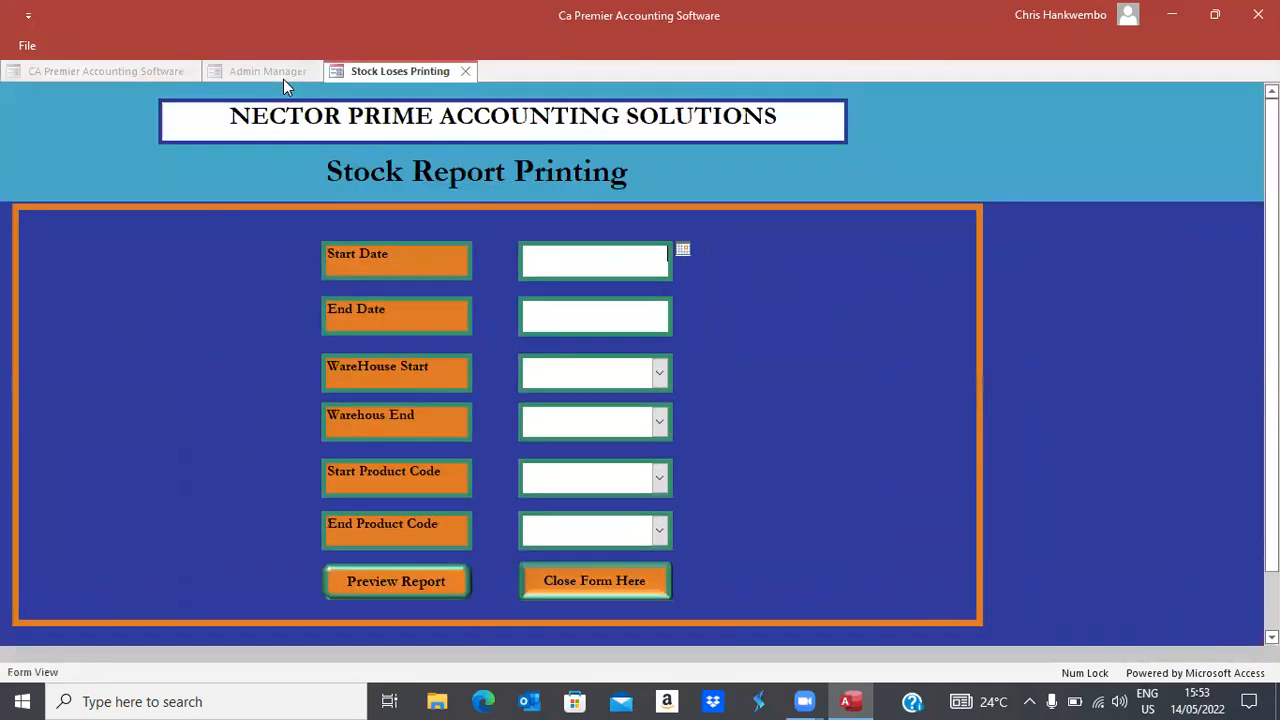
pyautogui.click(682, 249)
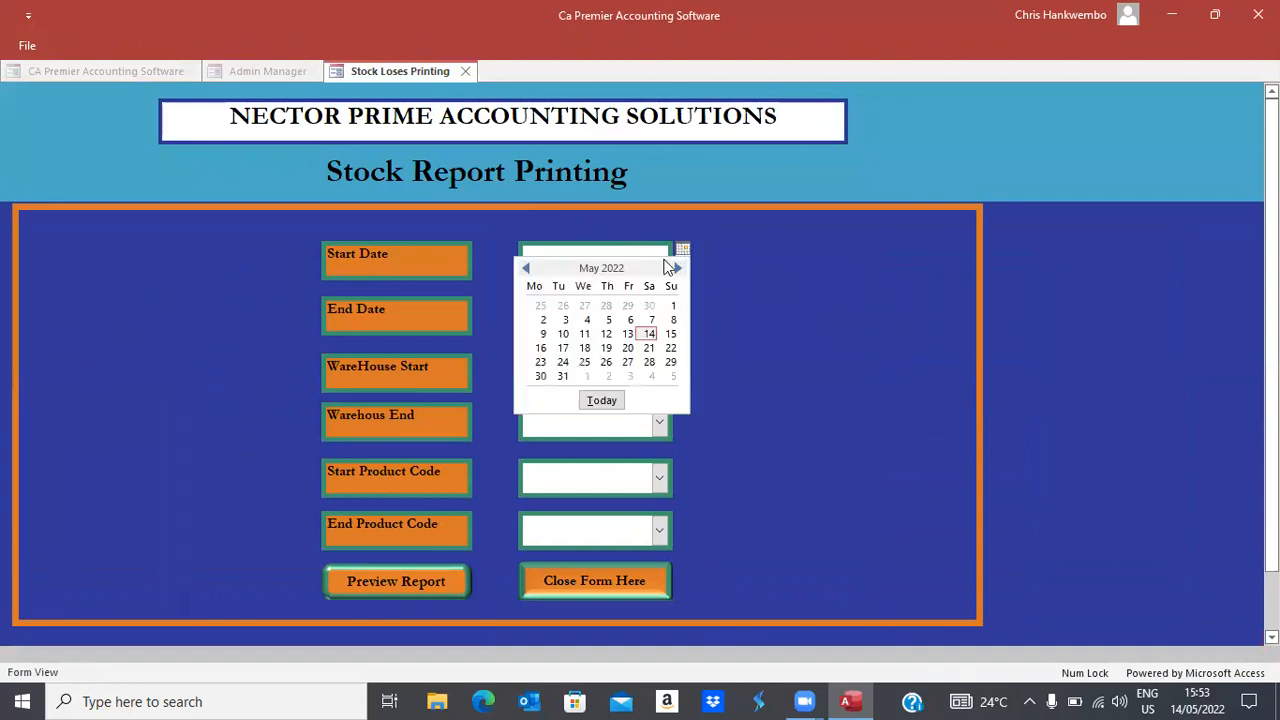
pyautogui.click(672, 306)
pyautogui.click(640, 316)
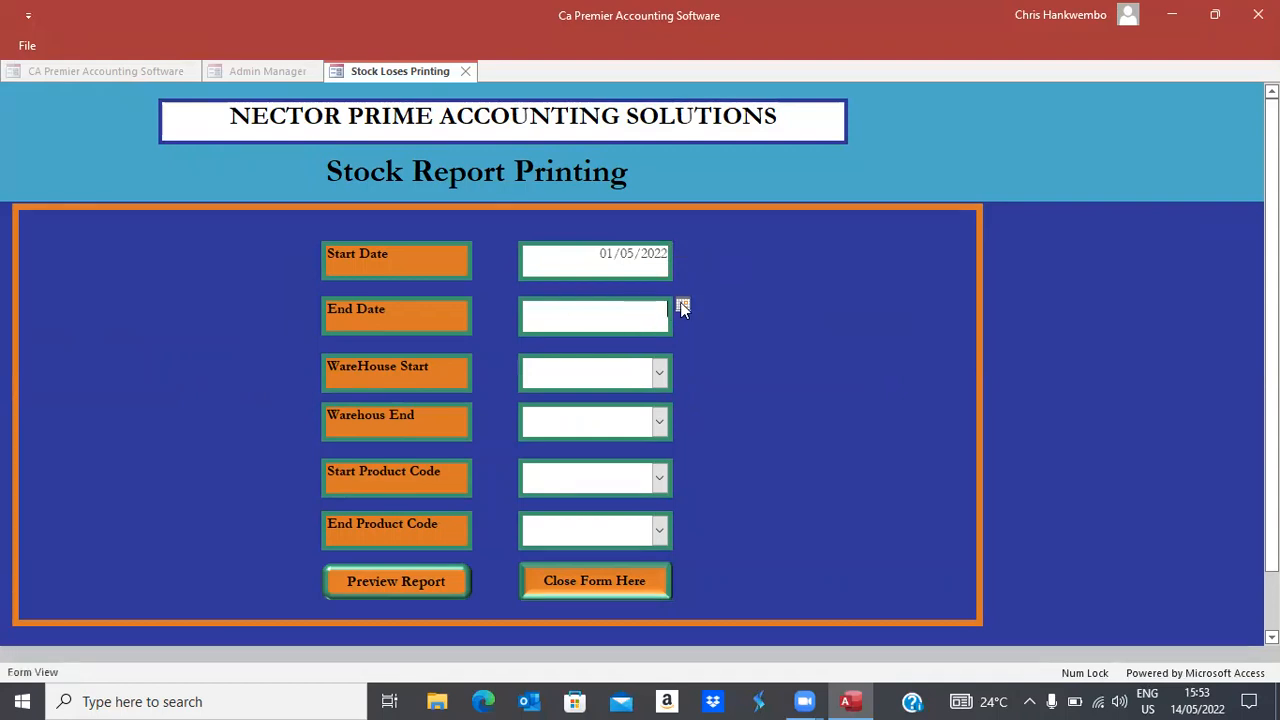
pyautogui.click(683, 306)
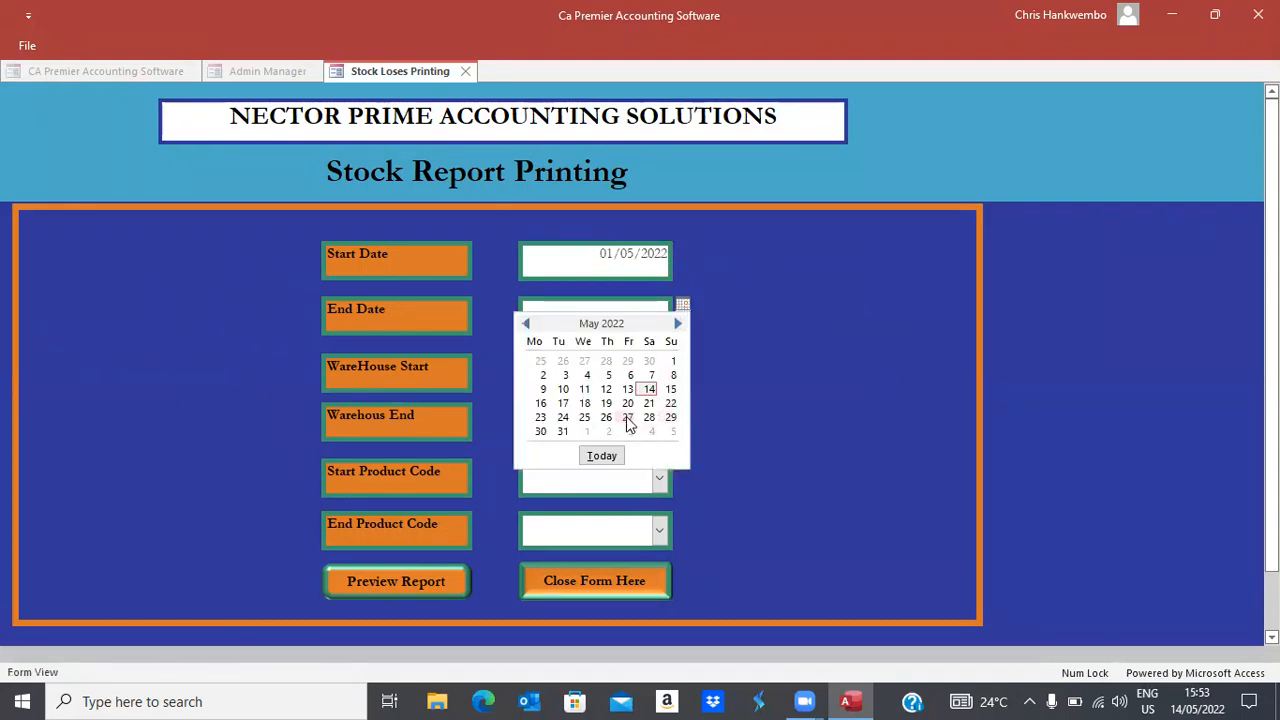
pyautogui.click(627, 418)
# Choose Head Office for both warehouses and Coke Zero 350 MLS for both products, then preview
pyautogui.click(659, 373)
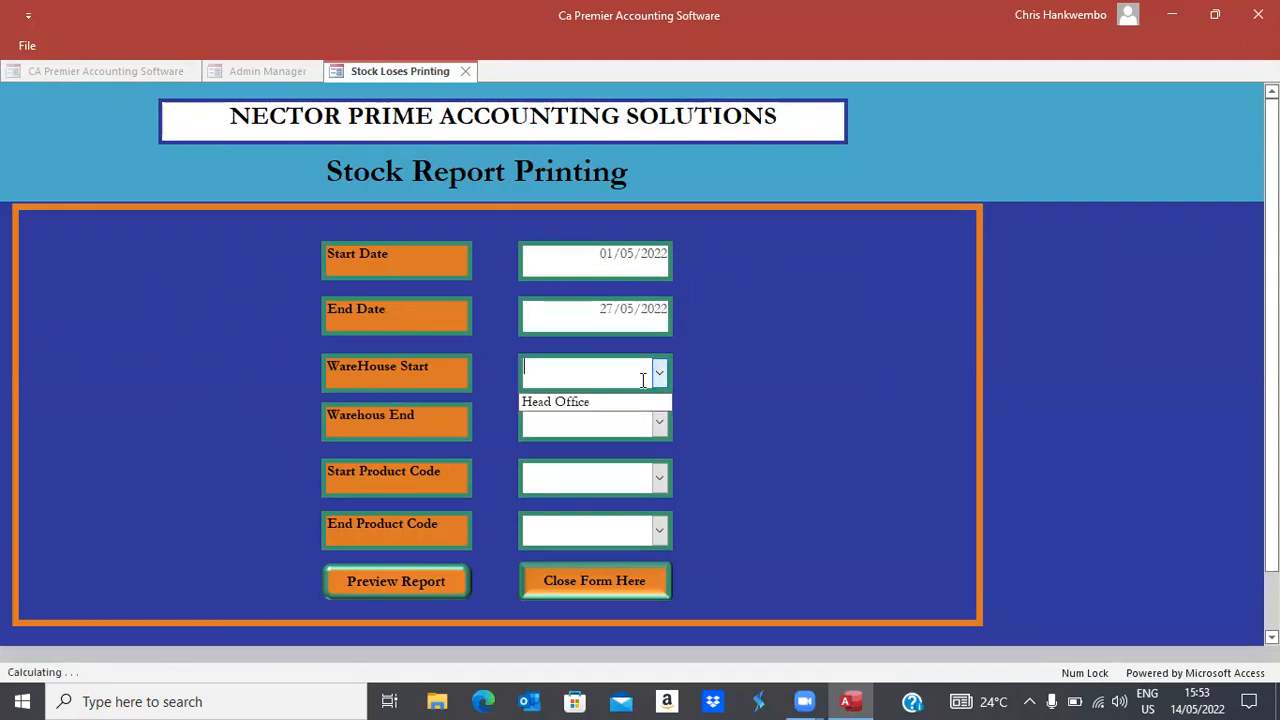
pyautogui.click(543, 403)
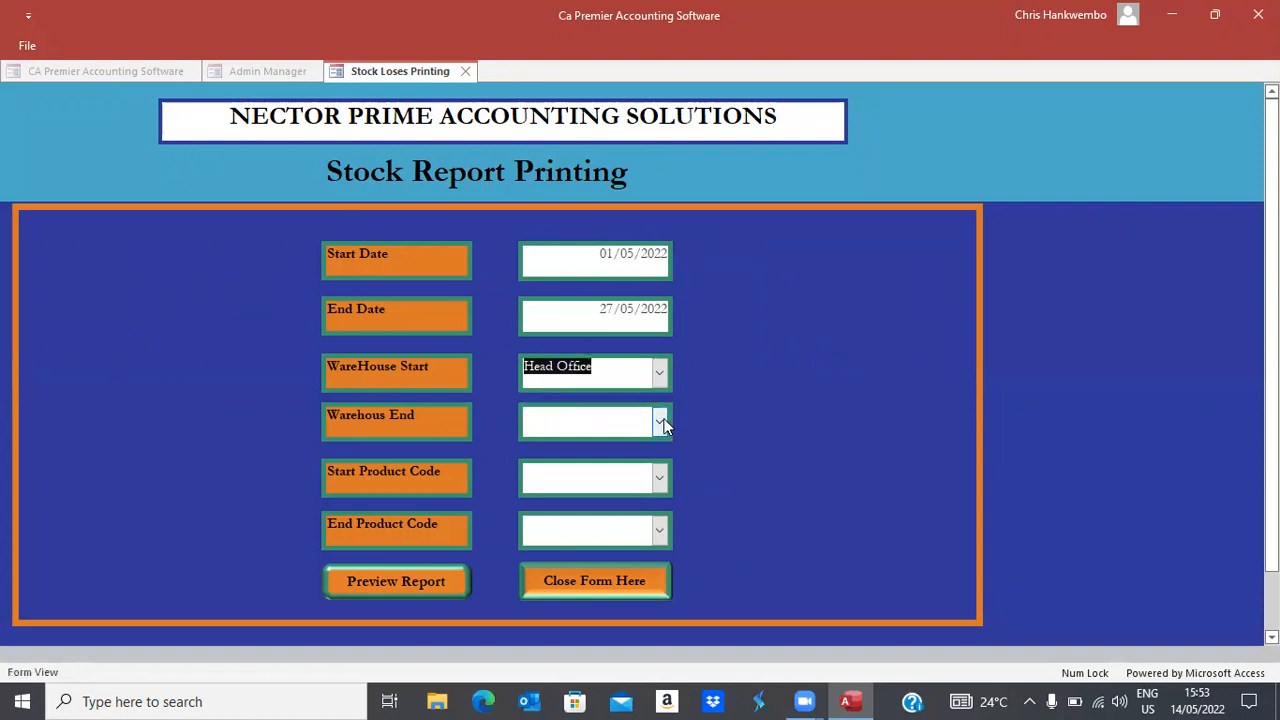
pyautogui.click(659, 422)
pyautogui.click(584, 450)
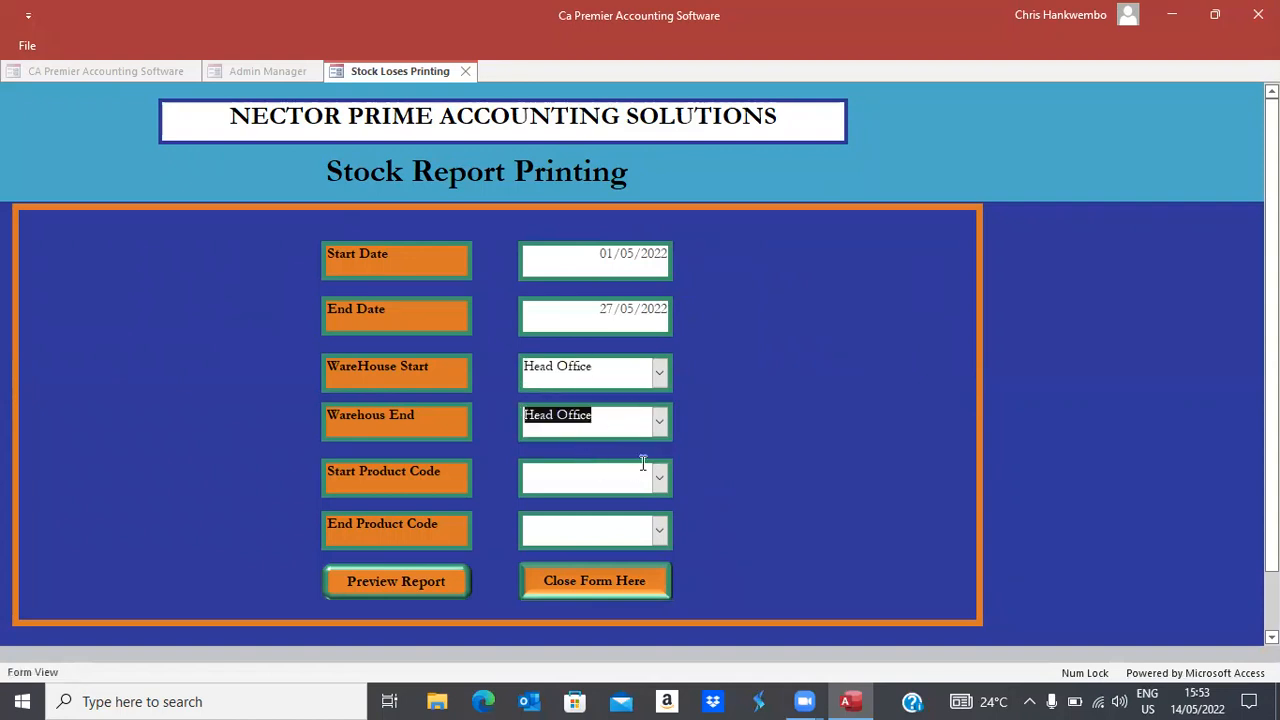
pyautogui.click(659, 478)
pyautogui.click(572, 510)
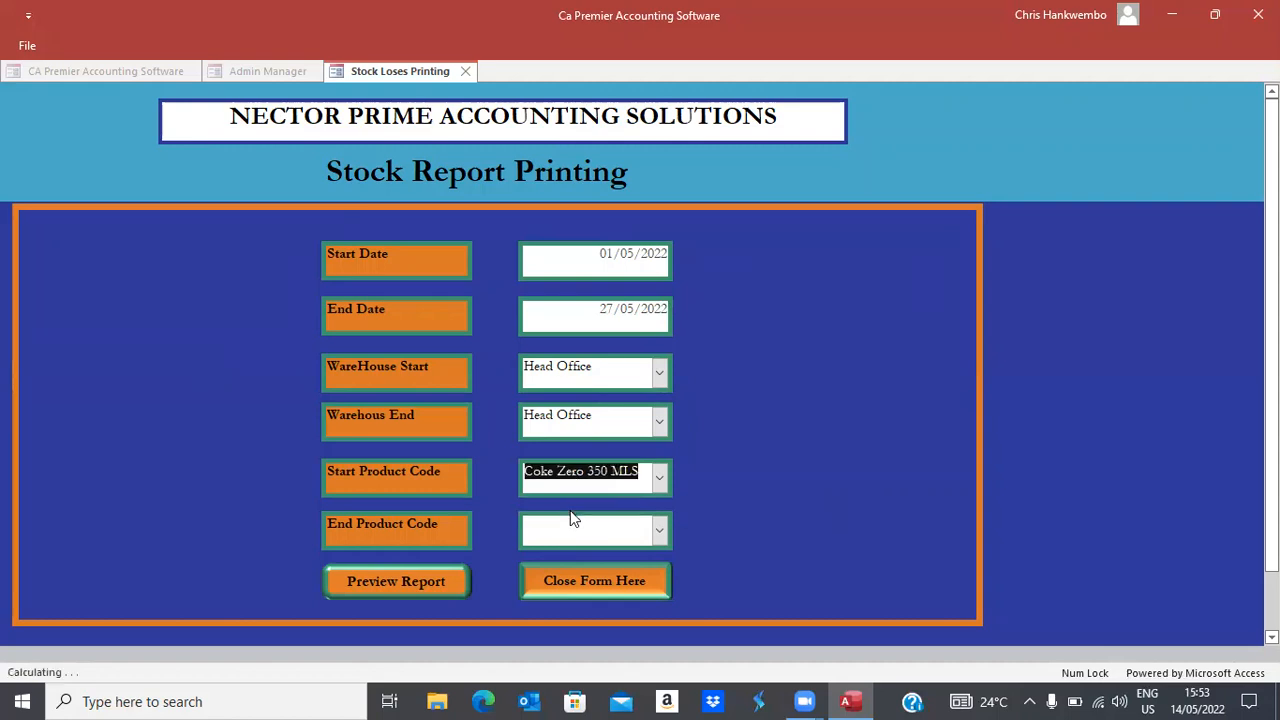
pyautogui.click(659, 530)
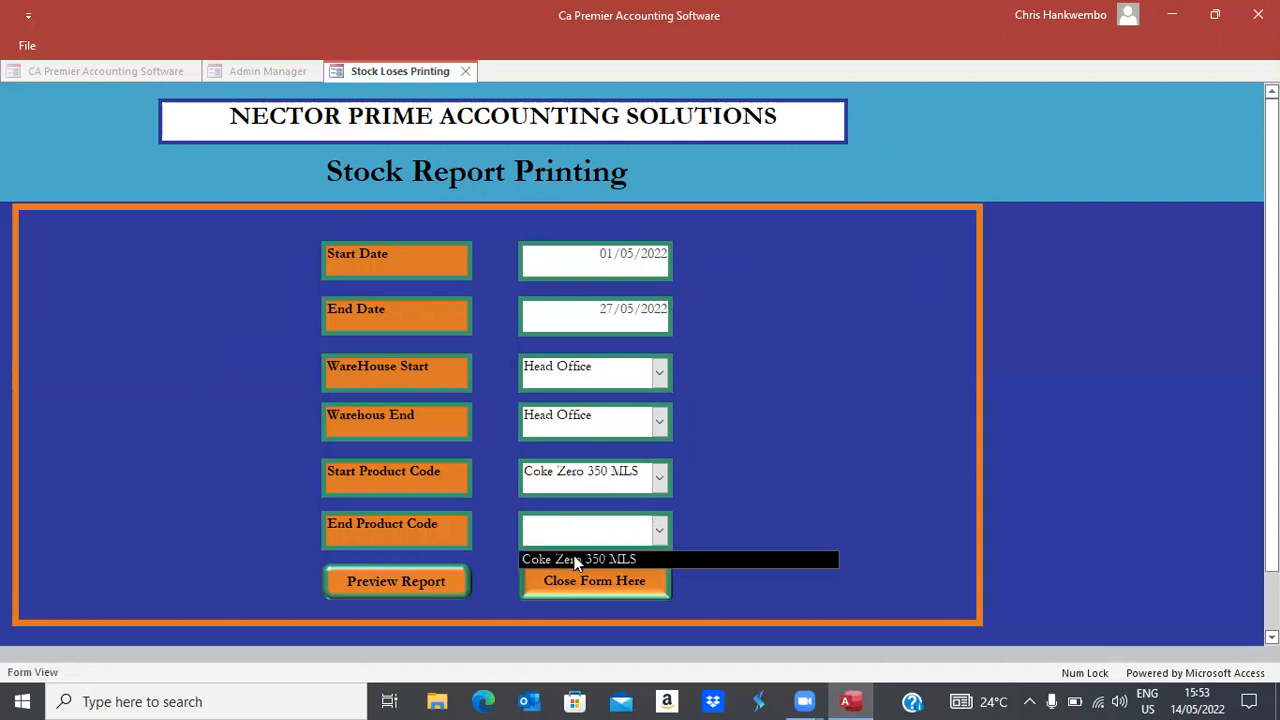
pyautogui.click(574, 561)
pyautogui.click(392, 585)
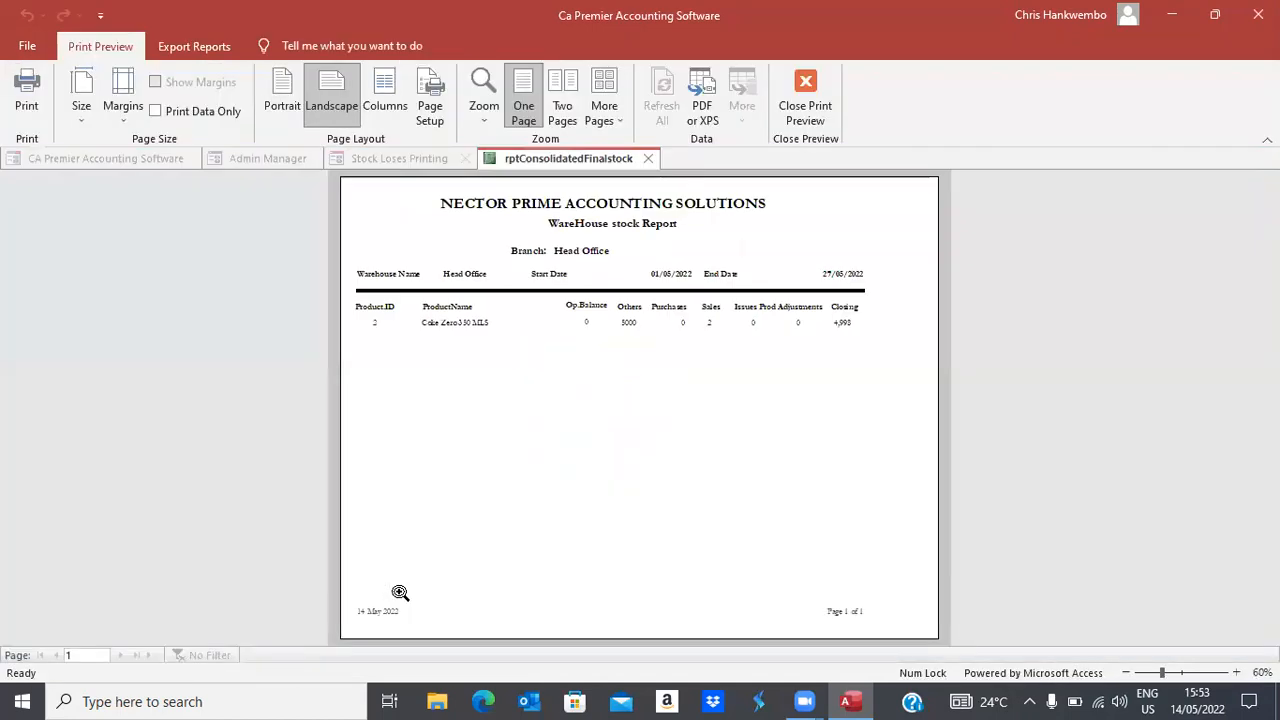
# Zoom into the stock report, close it and its printing form, and collapse the ribbon
pyautogui.click(605, 333)
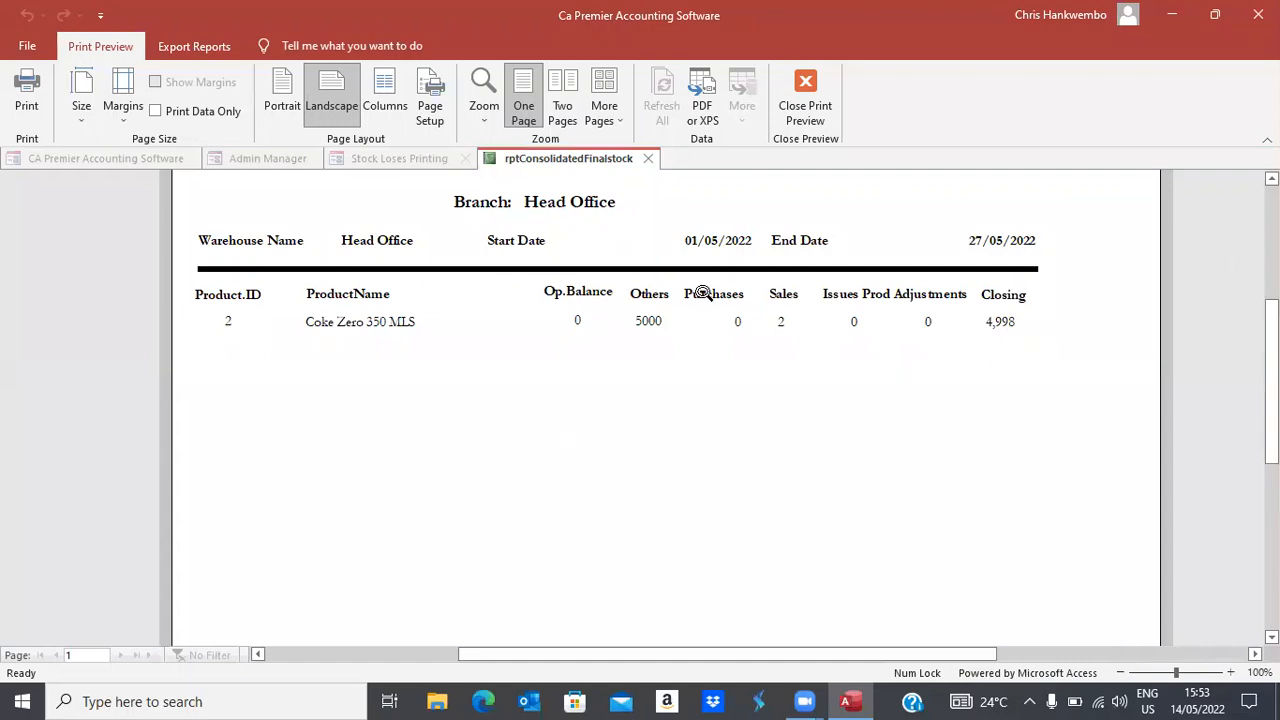
pyautogui.click(806, 110)
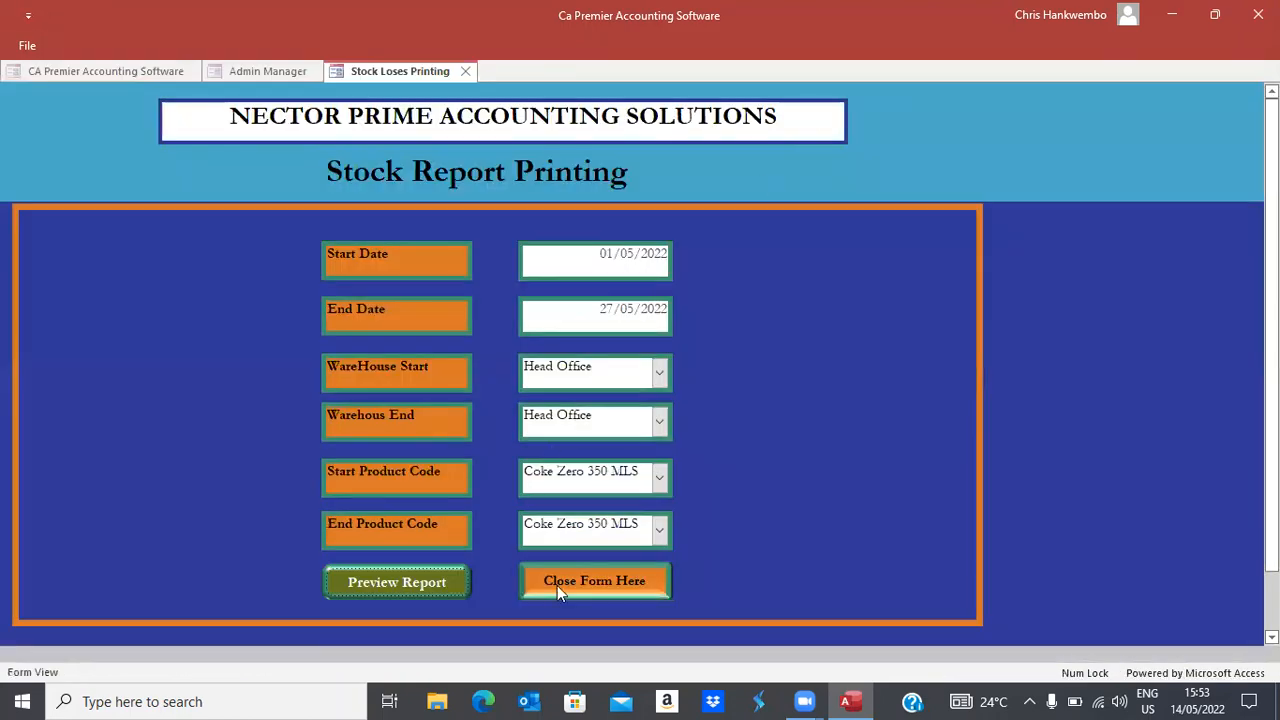
pyautogui.click(557, 588)
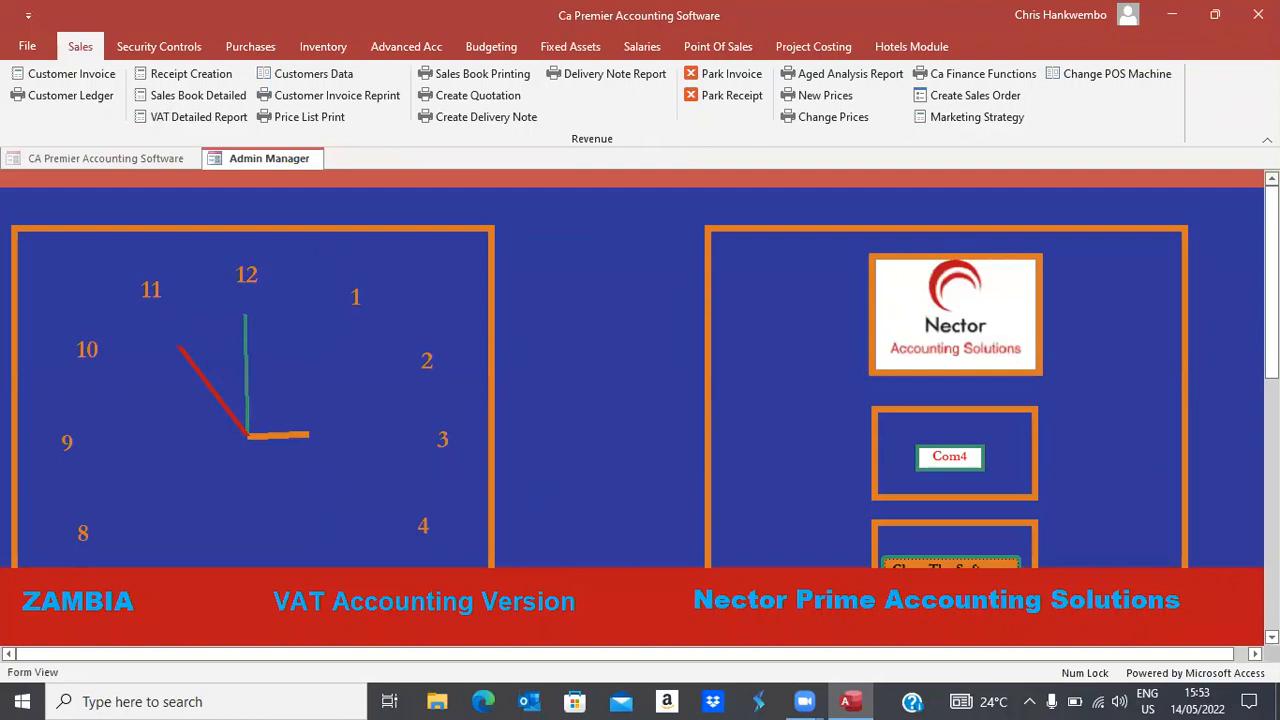
pyautogui.click(1267, 140)
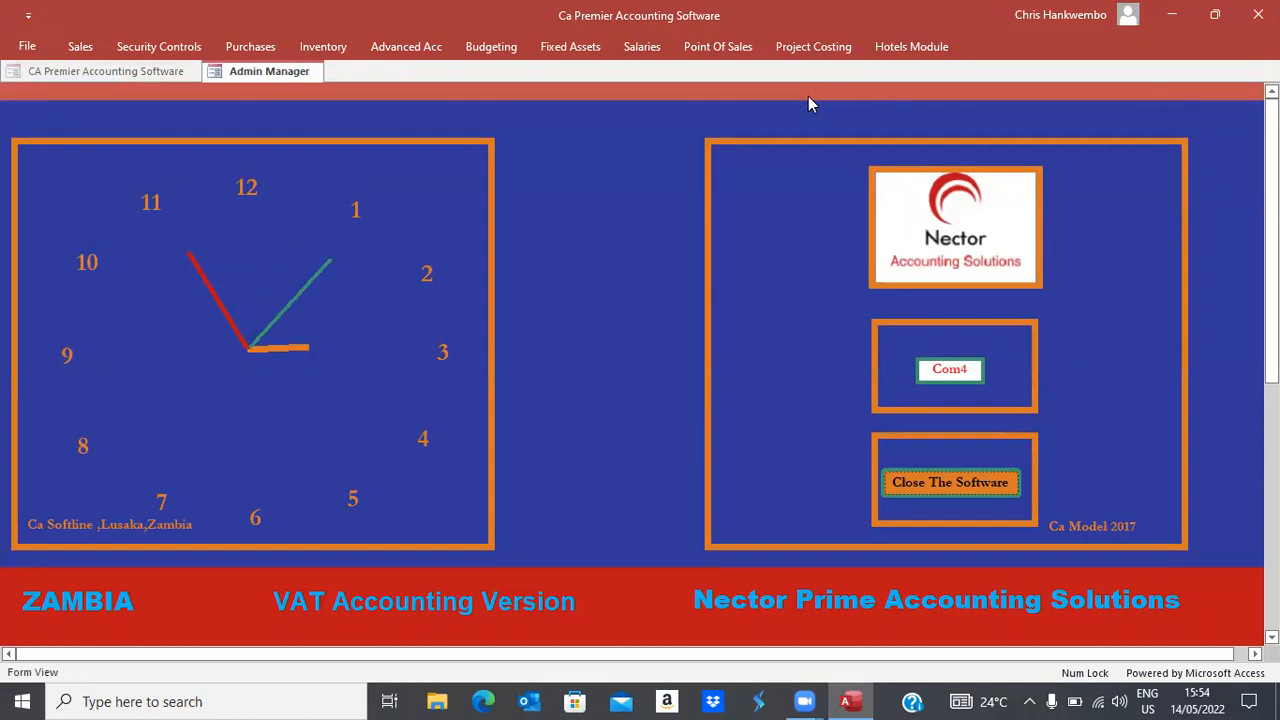
# Open the VAT Detailed Report form with start and end dates 14/05/2022
pyautogui.click(79, 52)
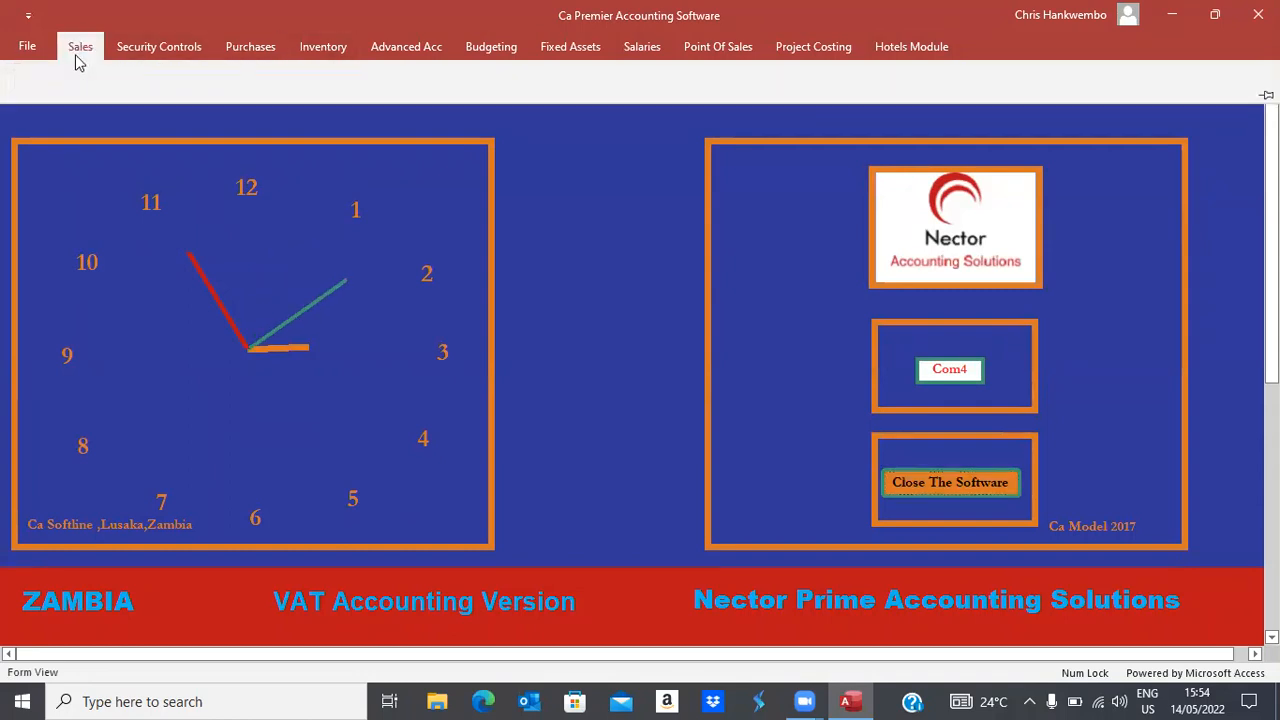
pyautogui.click(187, 112)
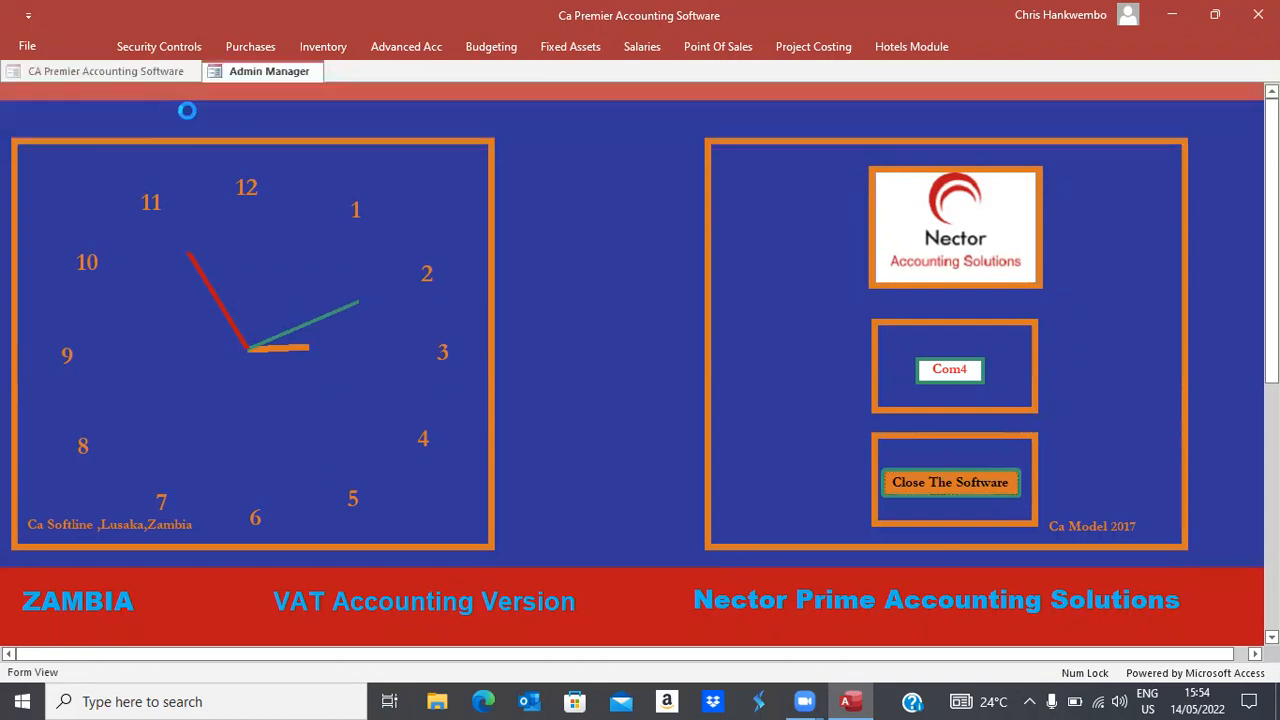
pyautogui.click(563, 213)
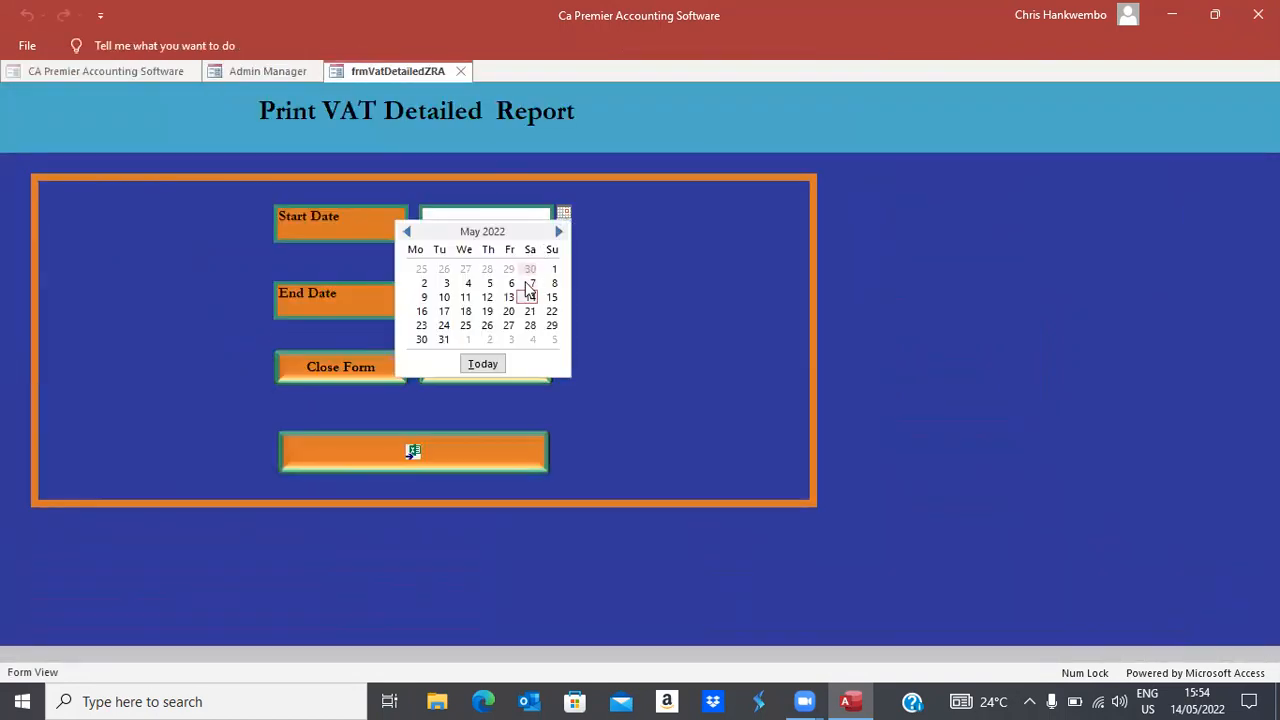
pyautogui.click(530, 297)
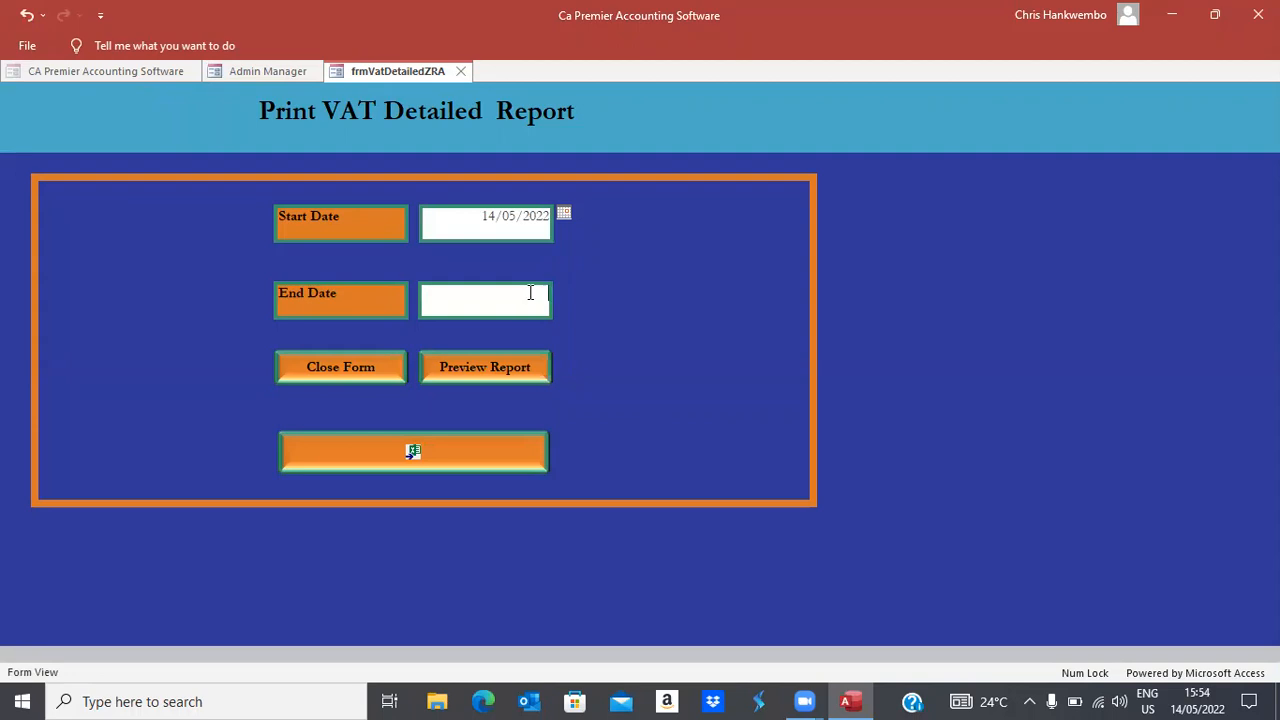
pyautogui.click(563, 290)
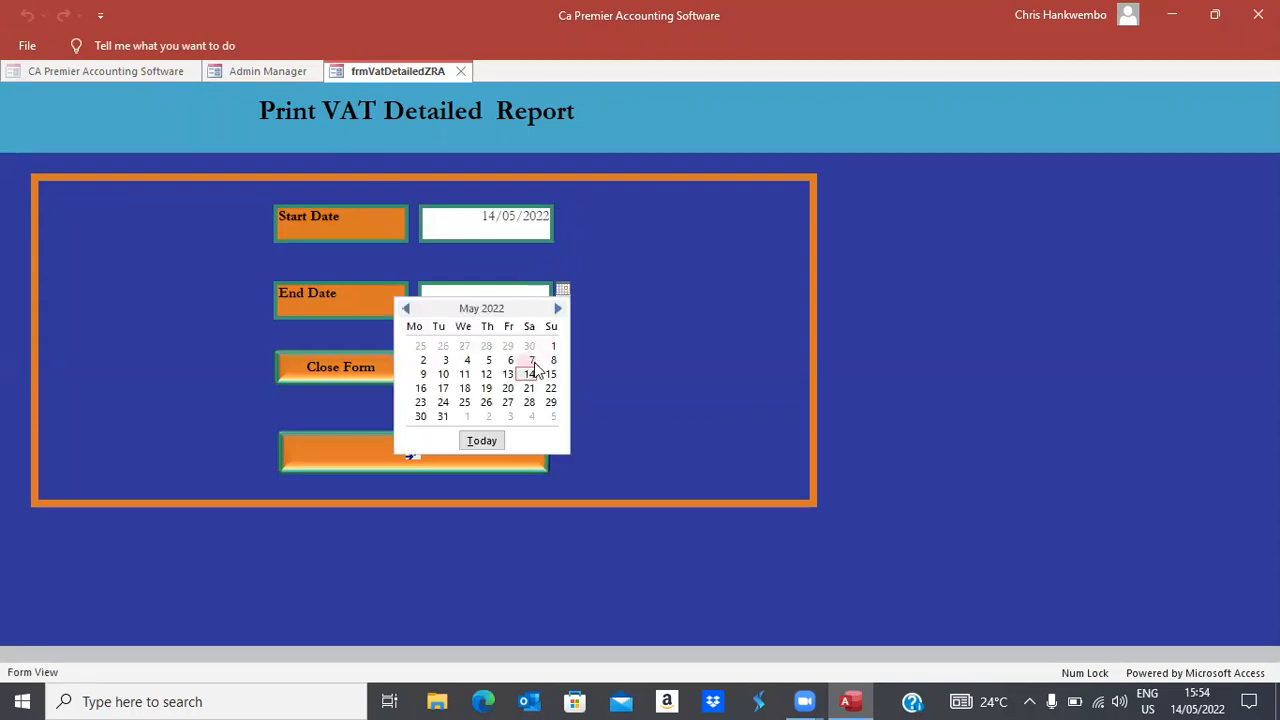
pyautogui.click(530, 373)
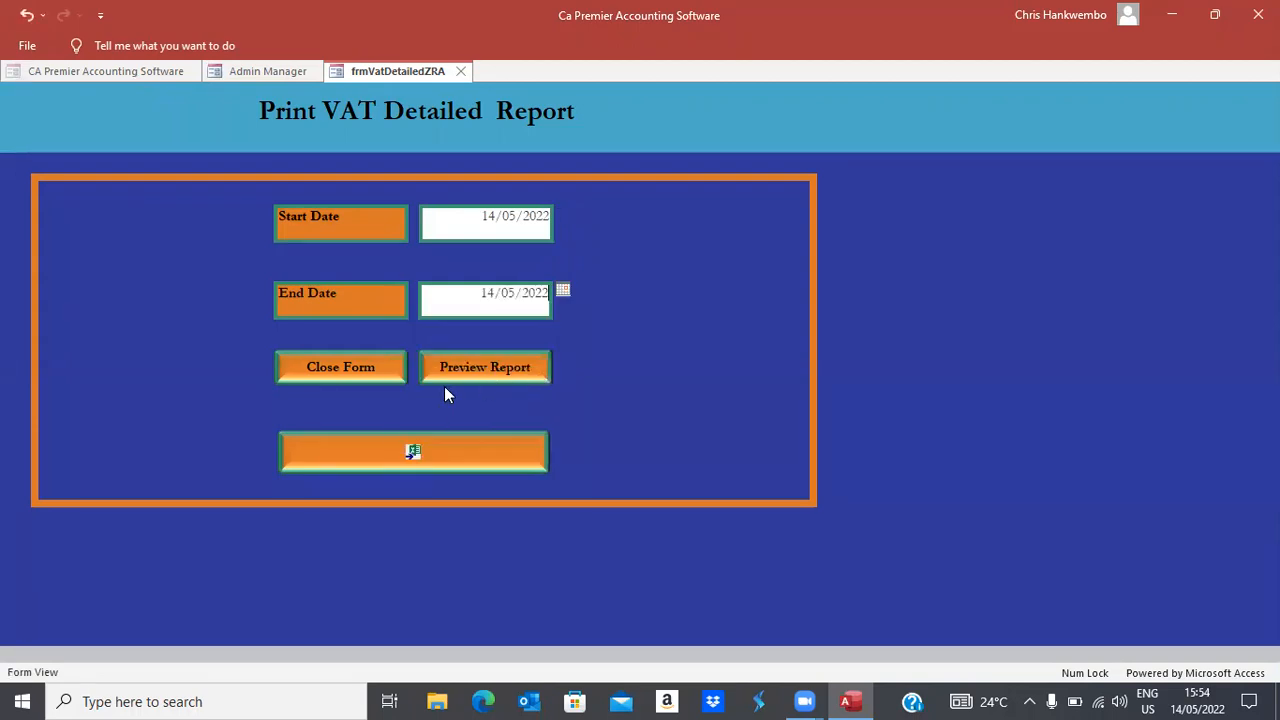
# Abandon the Excel 97-2003 export and preview the VAT detailed report instead
pyautogui.click(414, 455)
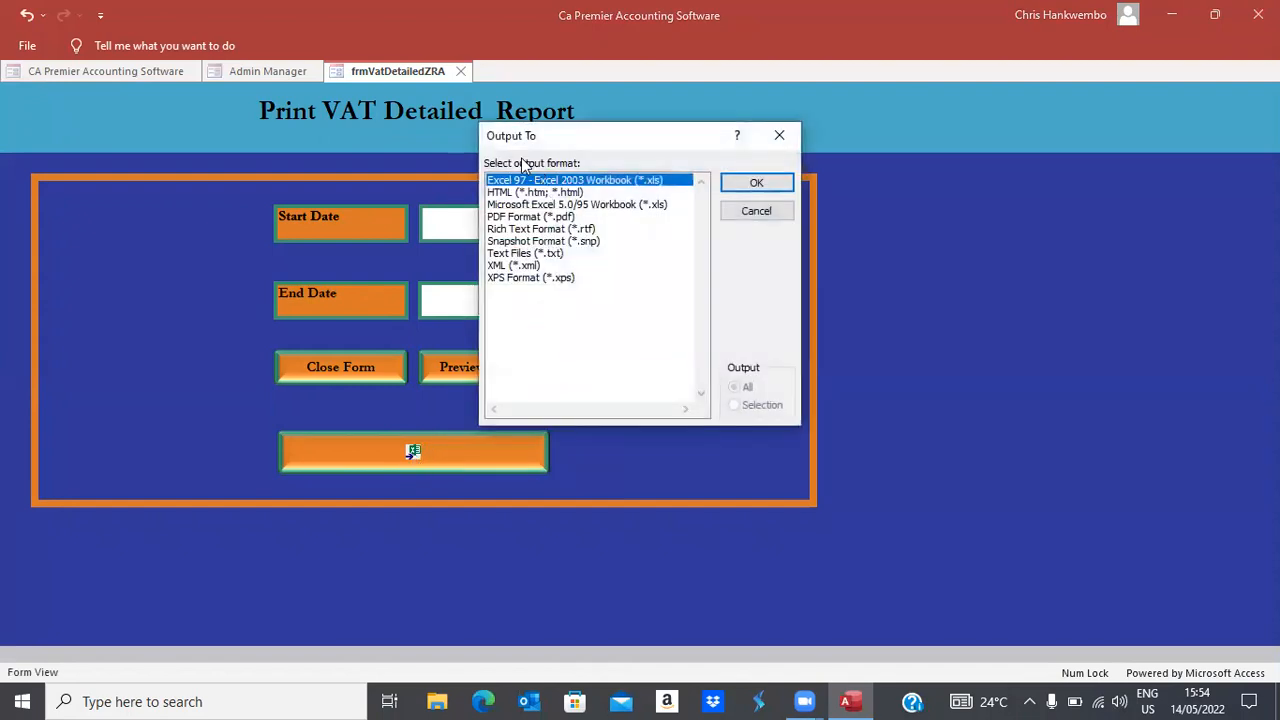
pyautogui.click(755, 182)
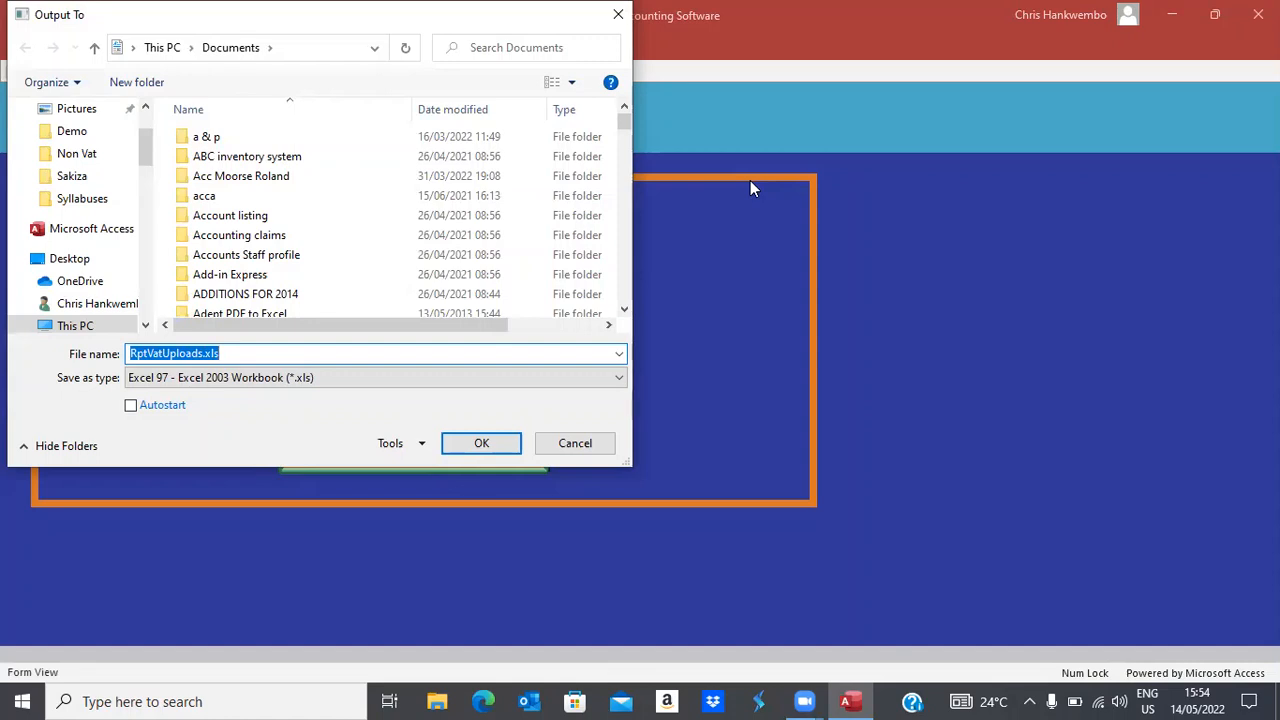
pyautogui.click(576, 443)
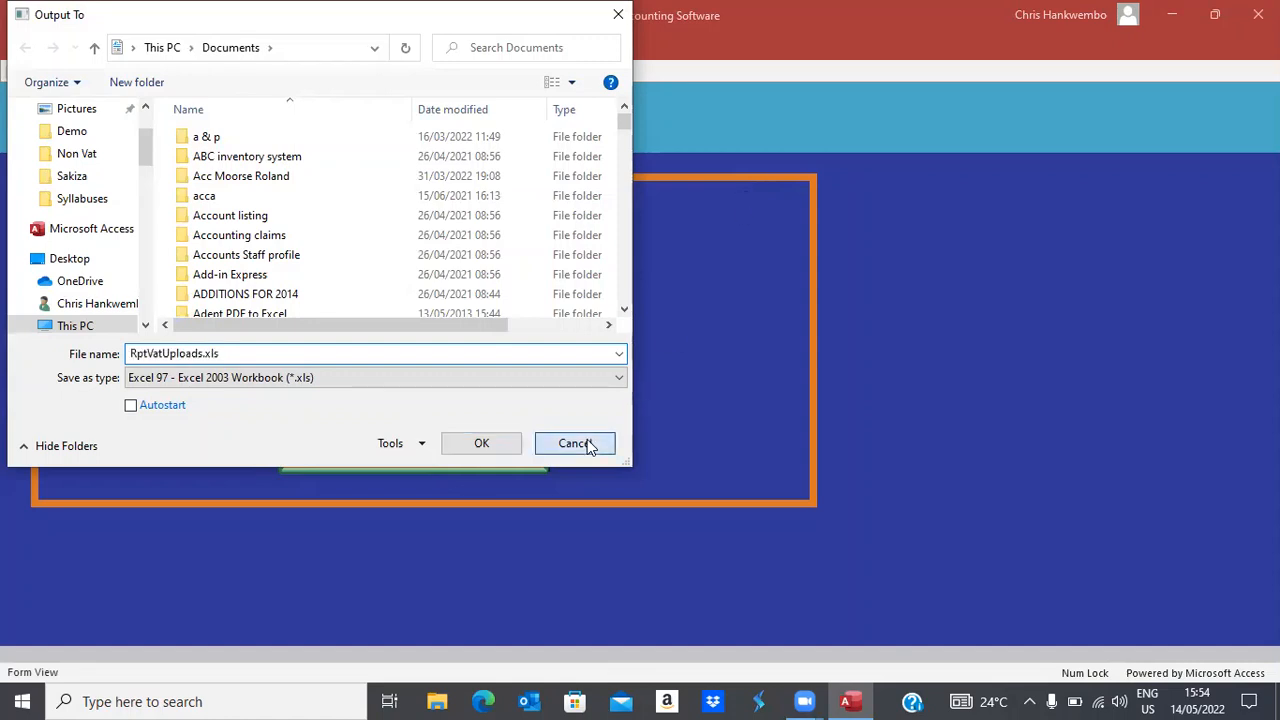
pyautogui.click(467, 373)
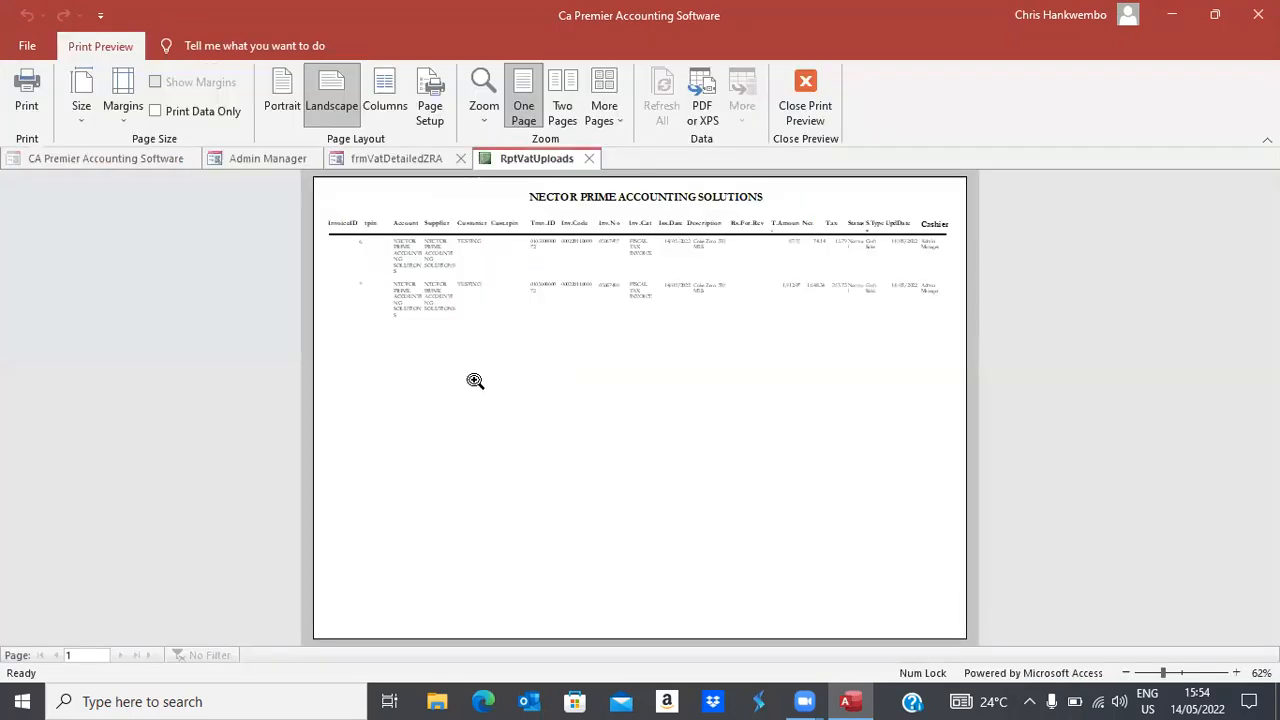
# Zoom into the VAT report, close it and its form, and show the Point Of Sales tab
pyautogui.click(640, 279)
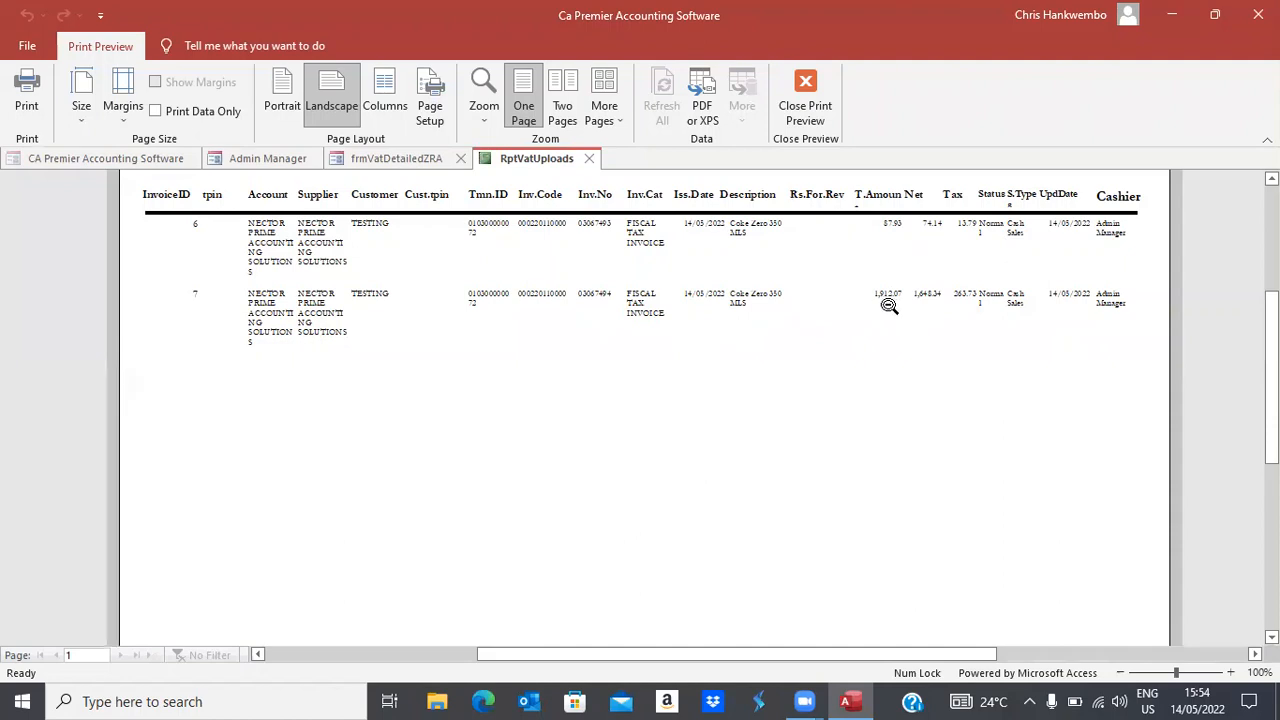
pyautogui.click(810, 116)
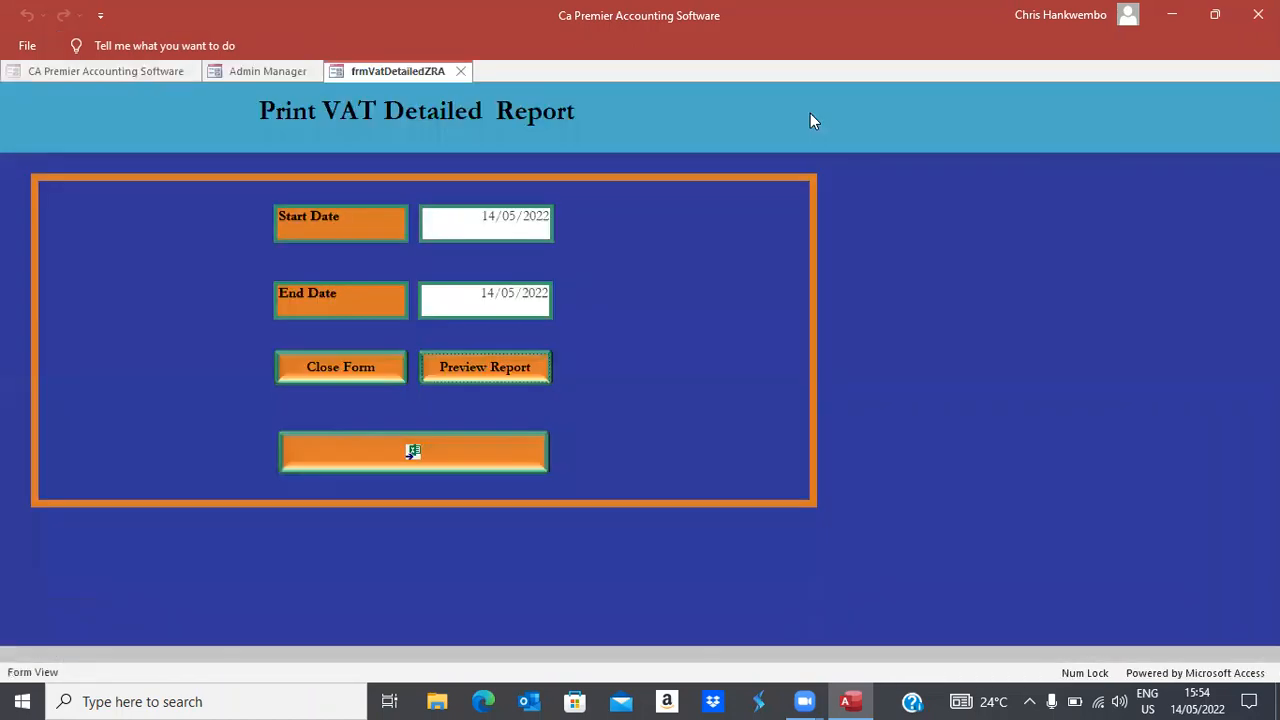
pyautogui.click(322, 368)
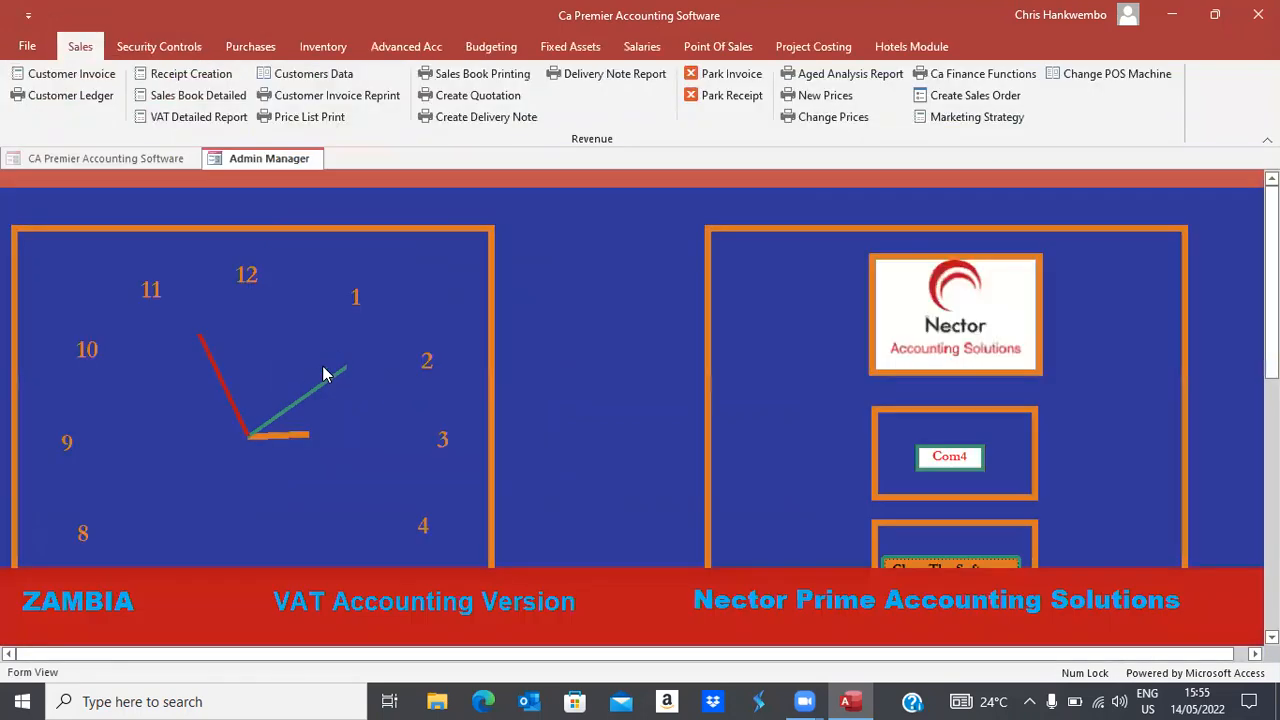
pyautogui.click(710, 47)
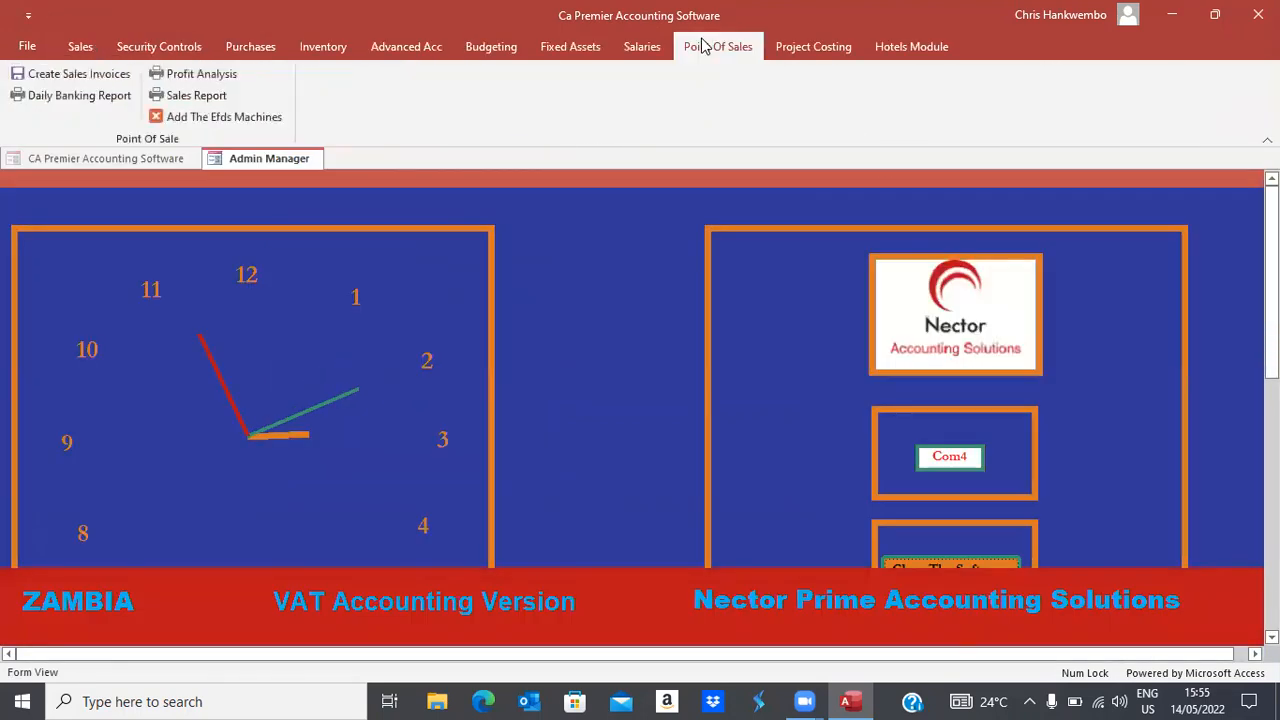
# Start a Tax Invoice for customer TESTING with sales type CreditSale
pyautogui.click(57, 75)
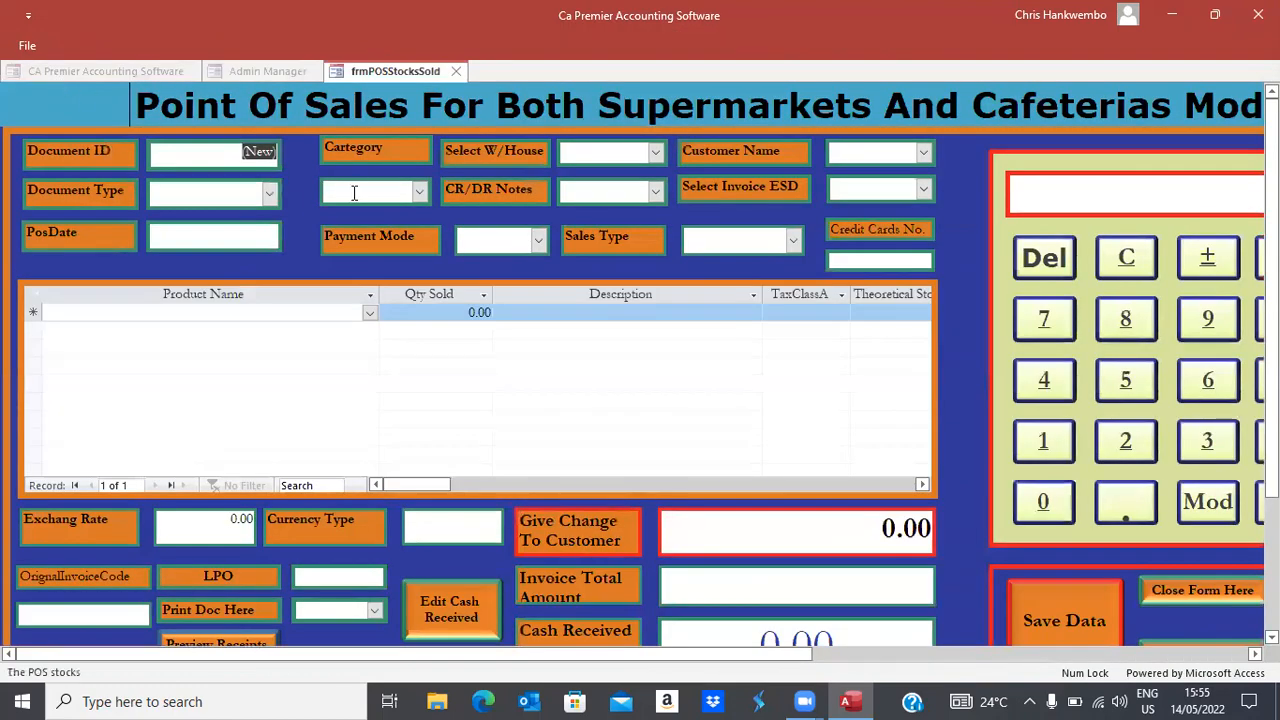
pyautogui.click(268, 193)
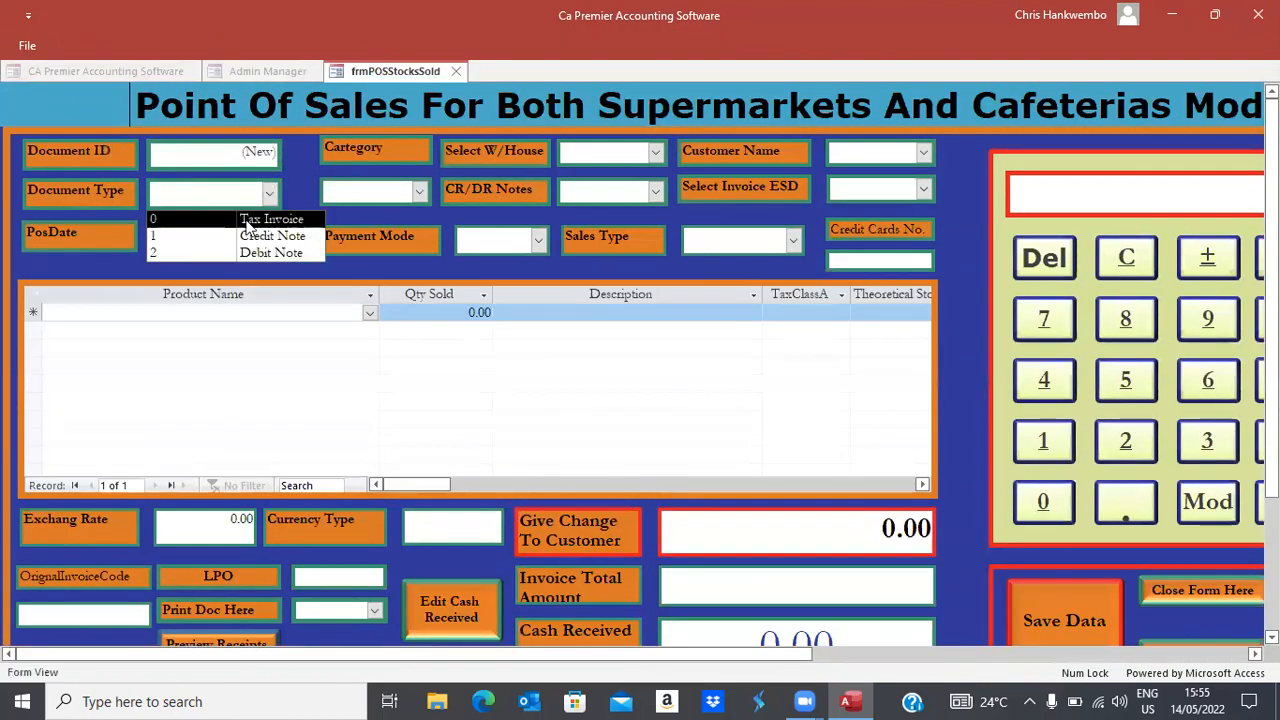
pyautogui.click(247, 216)
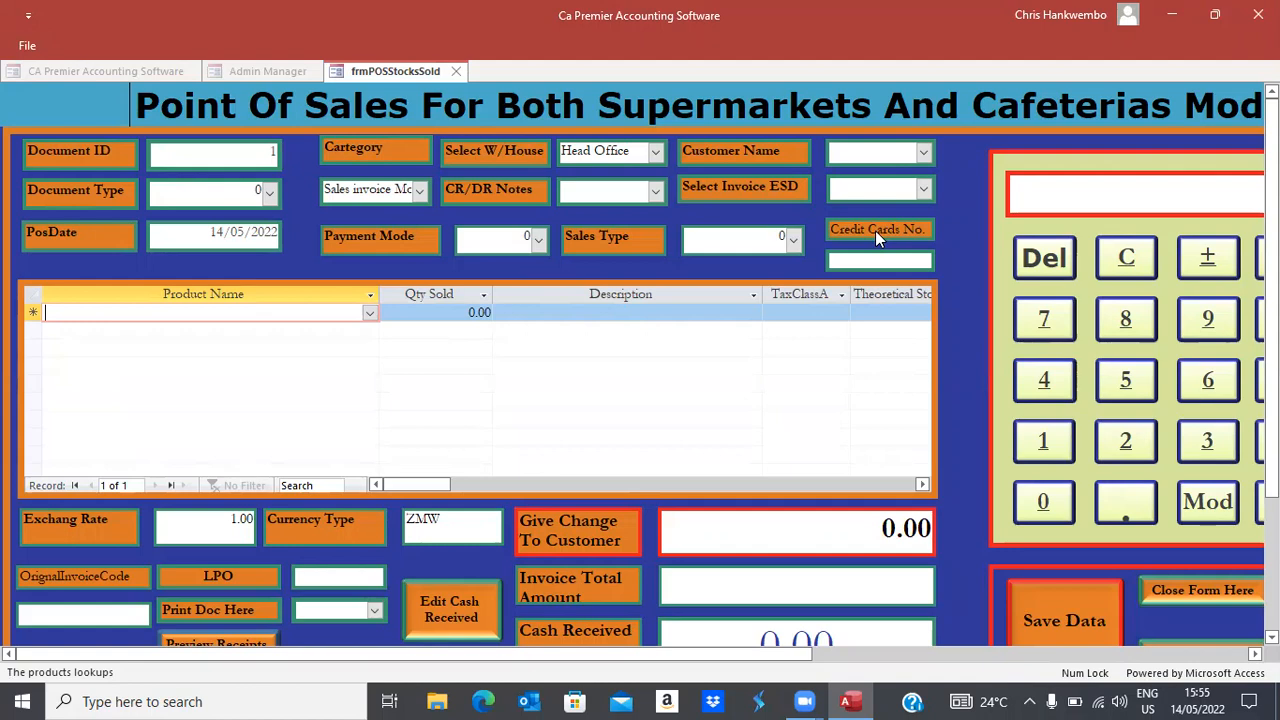
pyautogui.click(923, 153)
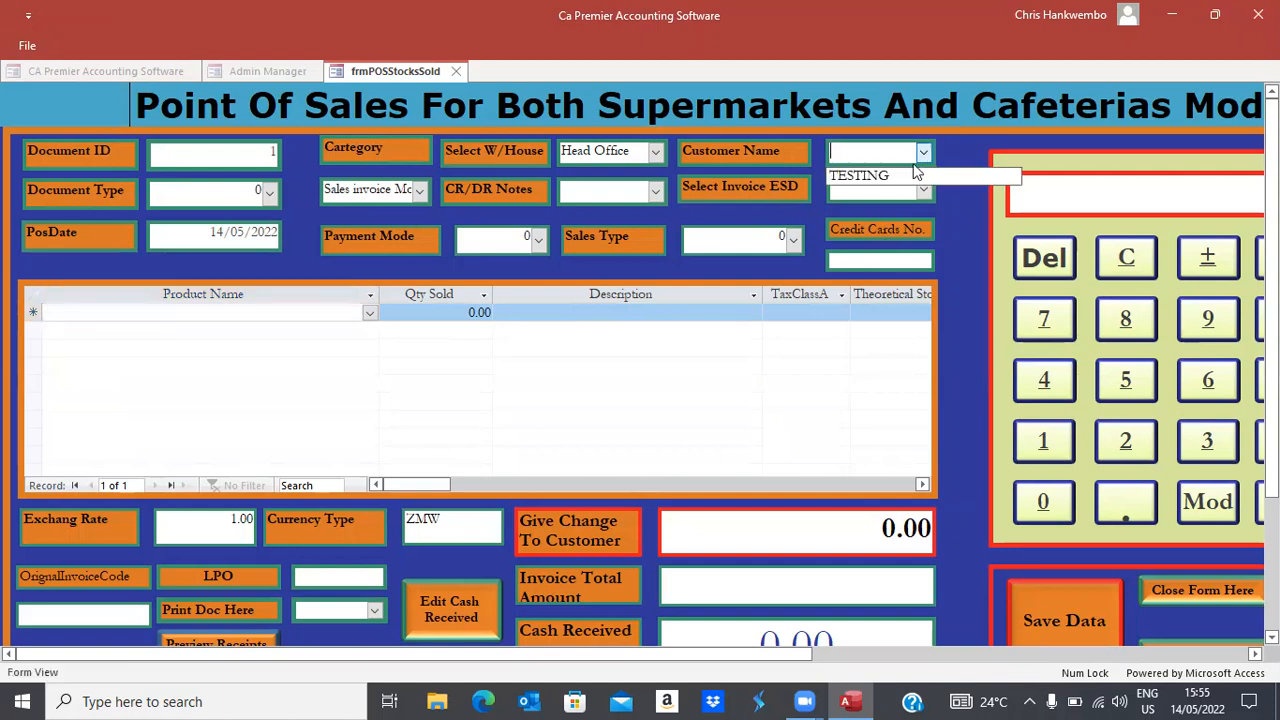
pyautogui.click(880, 177)
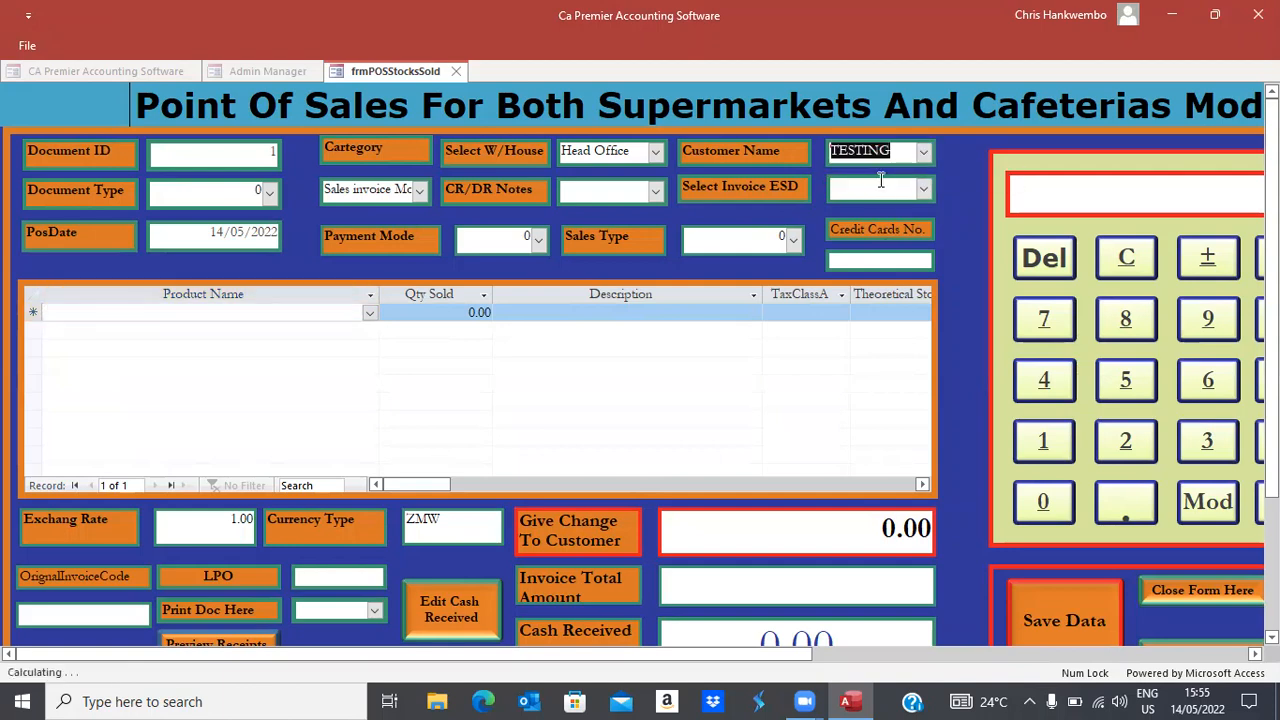
pyautogui.click(793, 240)
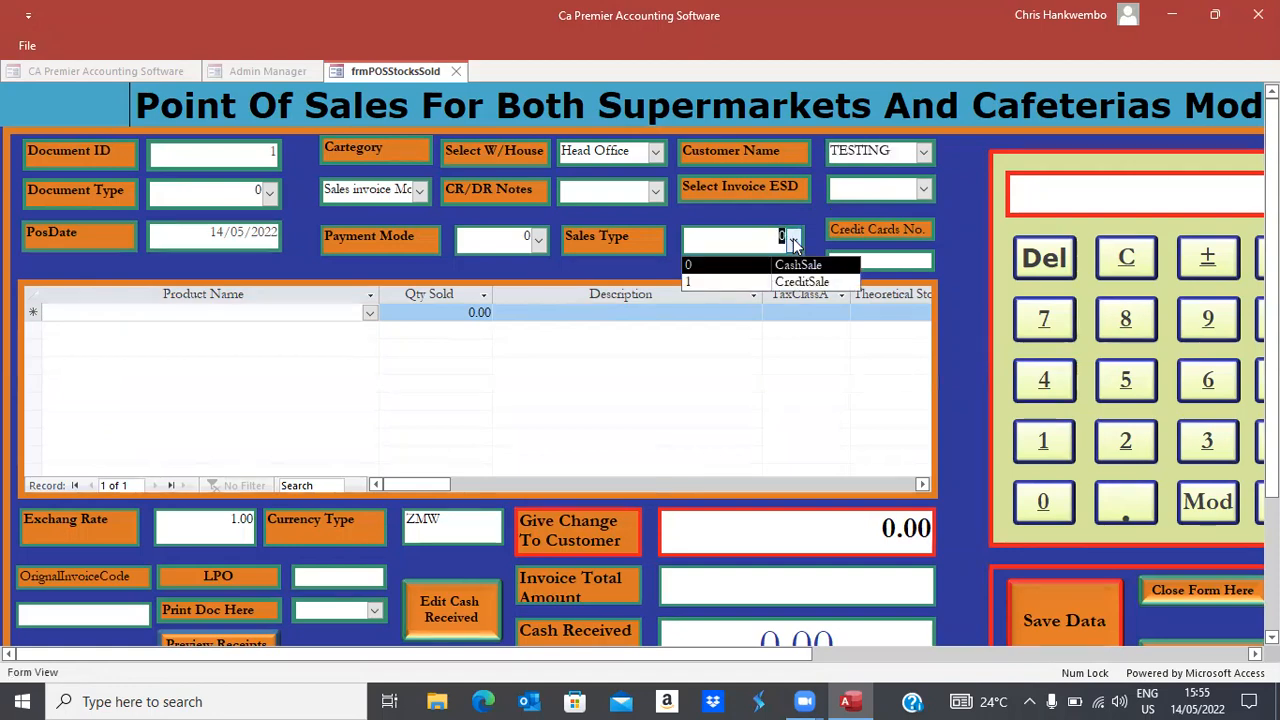
pyautogui.click(769, 286)
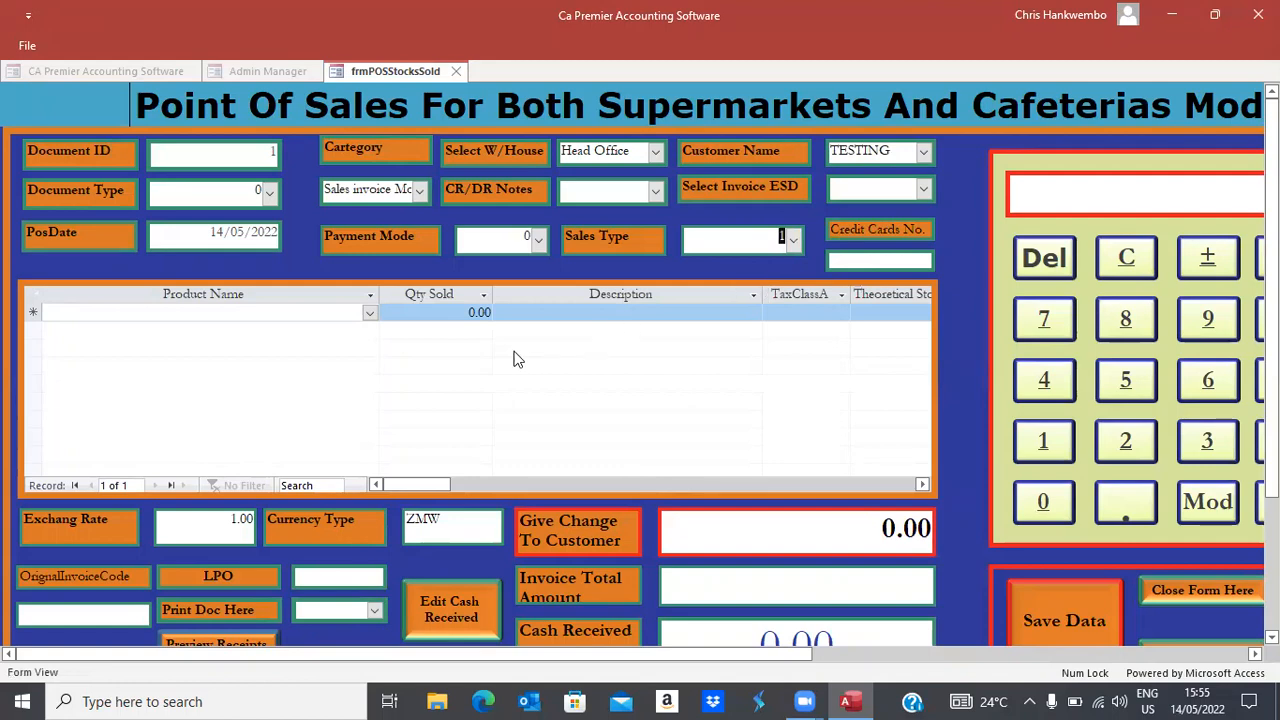
pyautogui.click(357, 311)
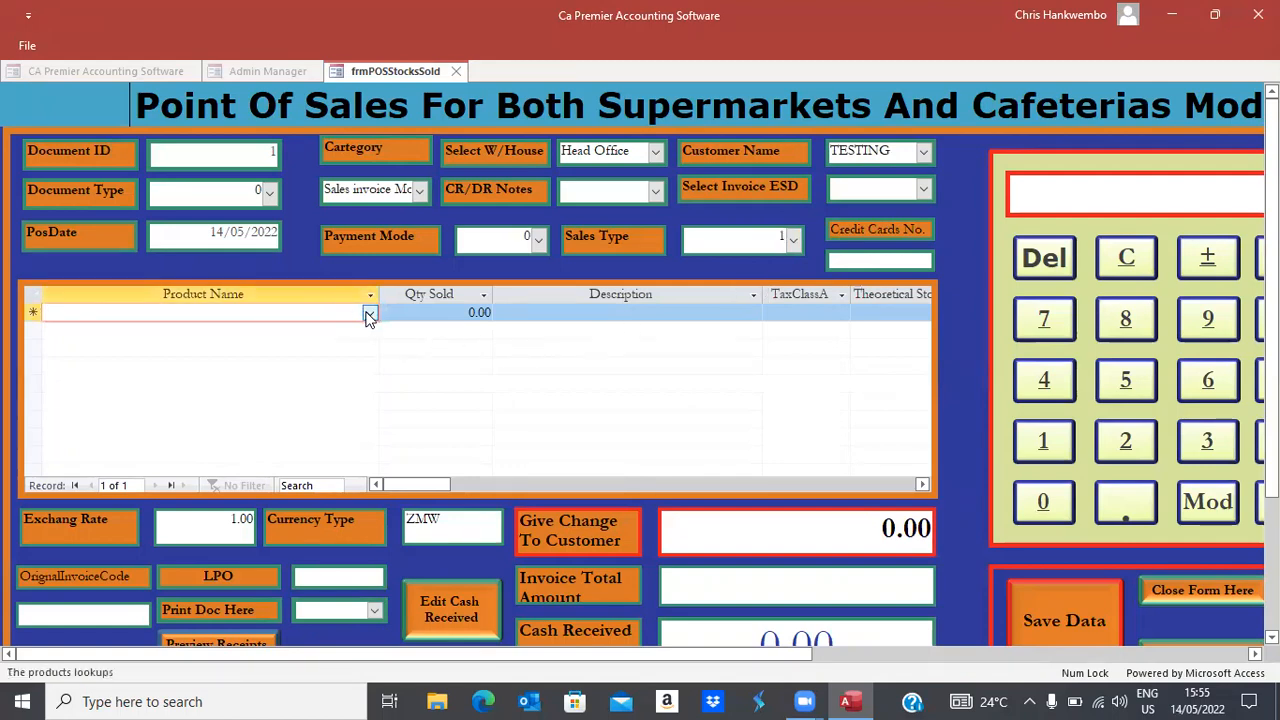
# Add a Coke Zero 350 MLS line with quantity 200, totalling 17,586.21
pyautogui.click(369, 312)
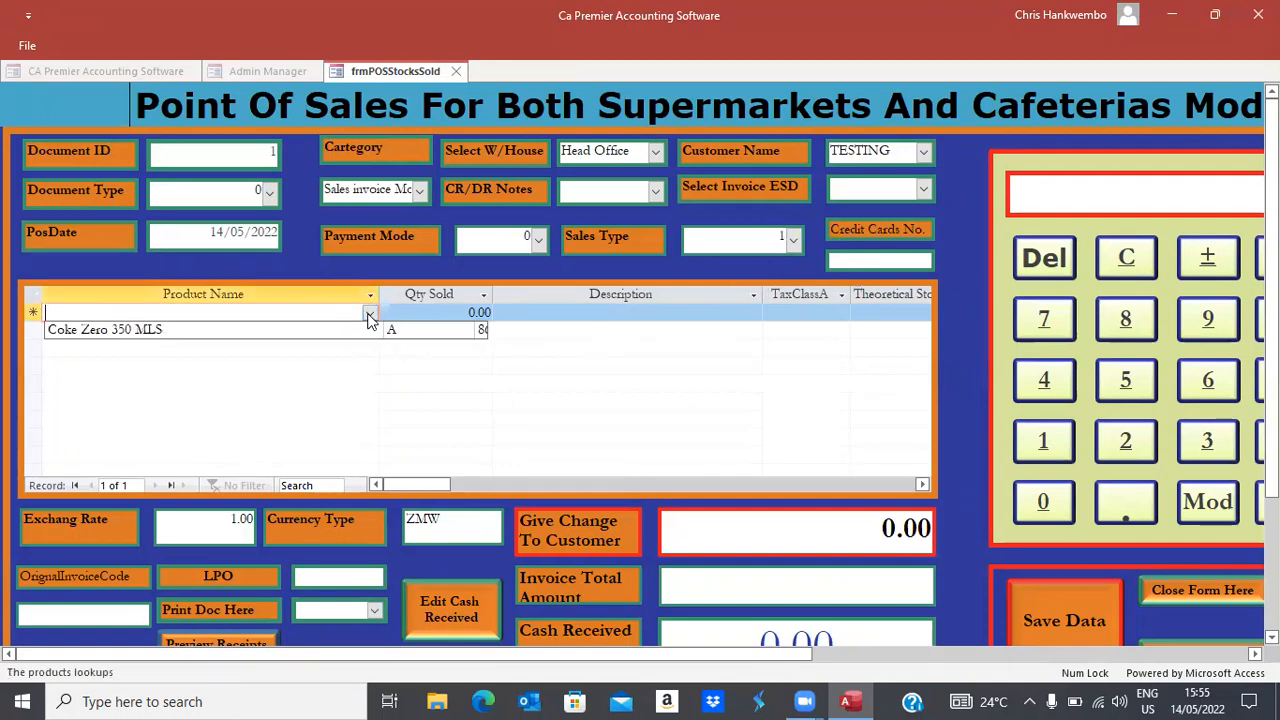
pyautogui.click(140, 331)
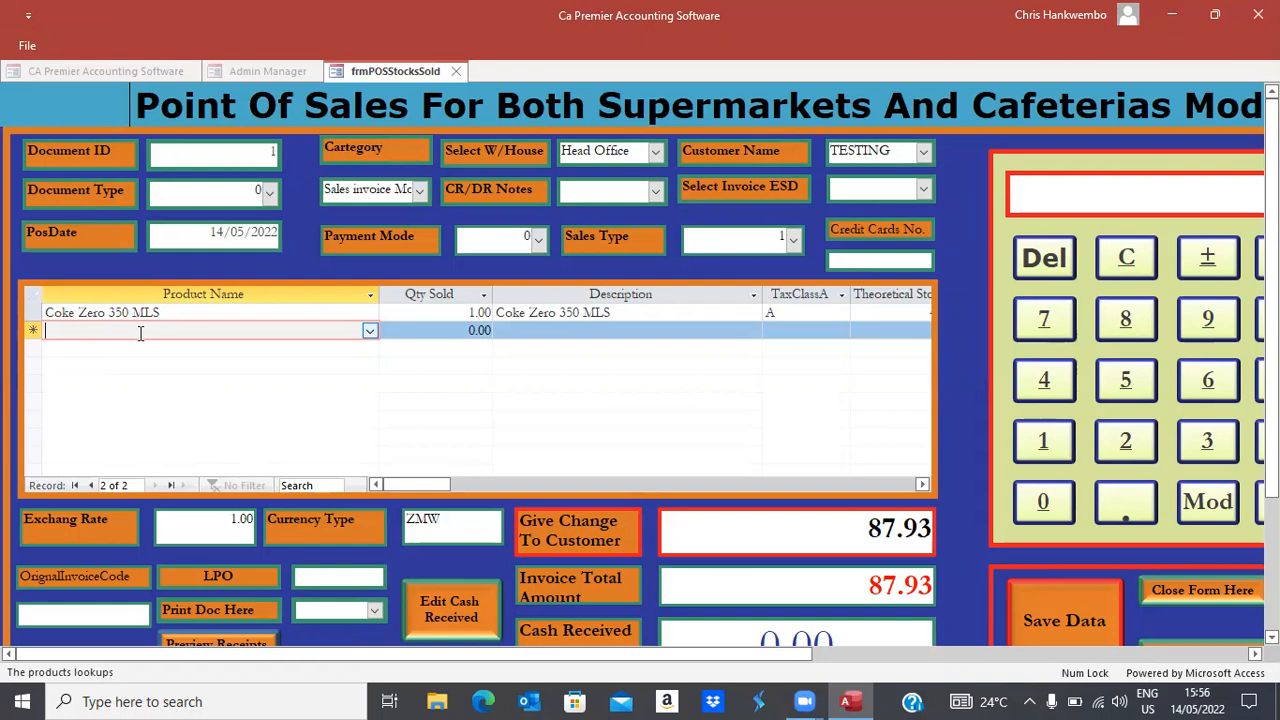
pyautogui.press('Up')
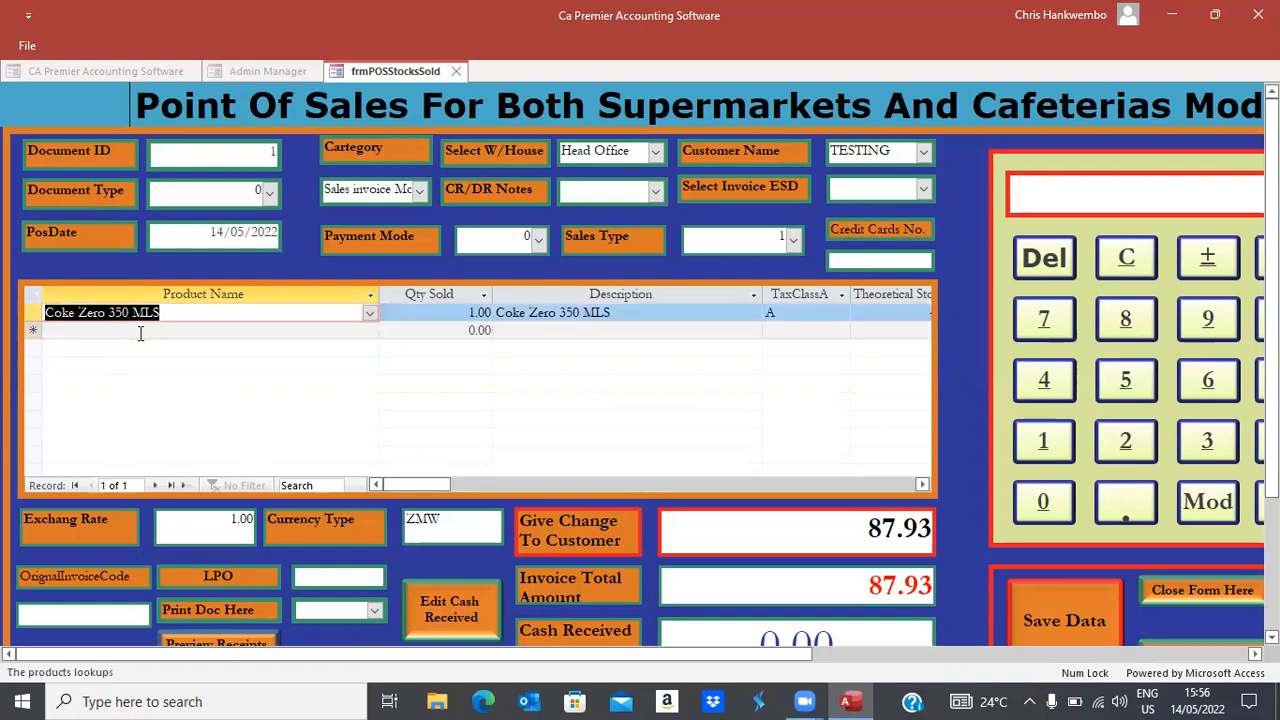
pyautogui.press('Tab')
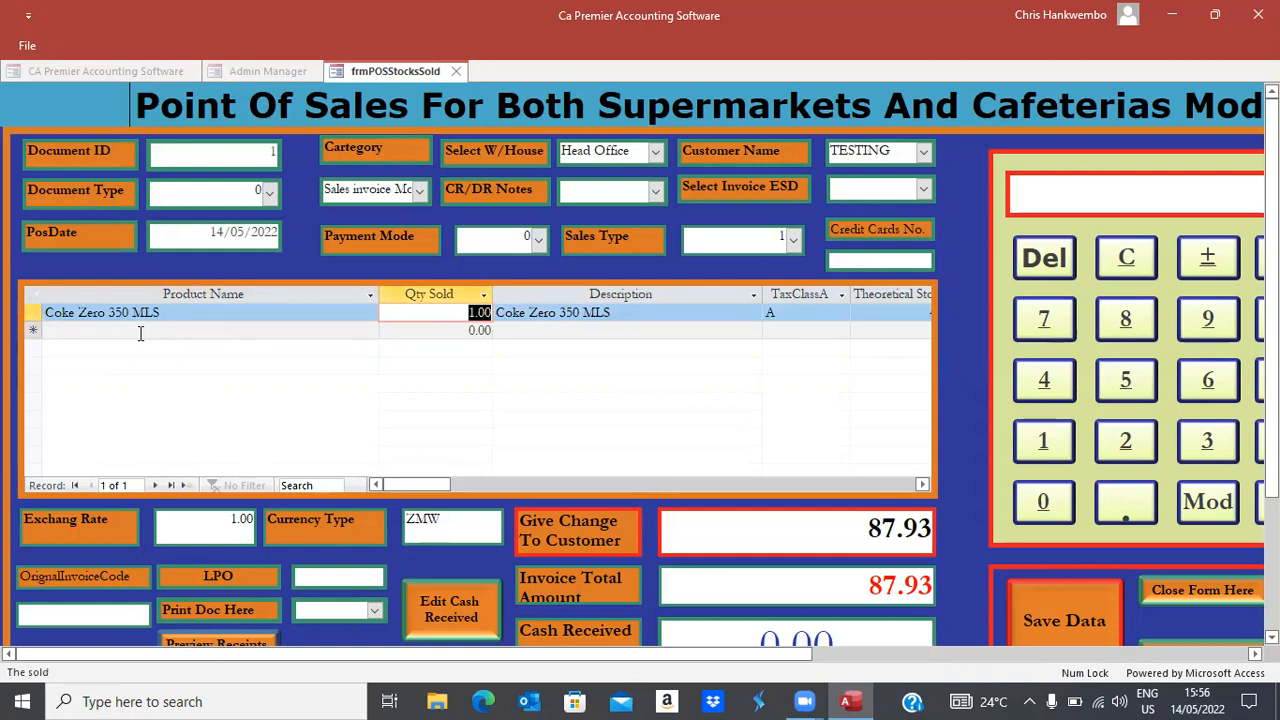
pyautogui.write('200')
pyautogui.click(140, 331)
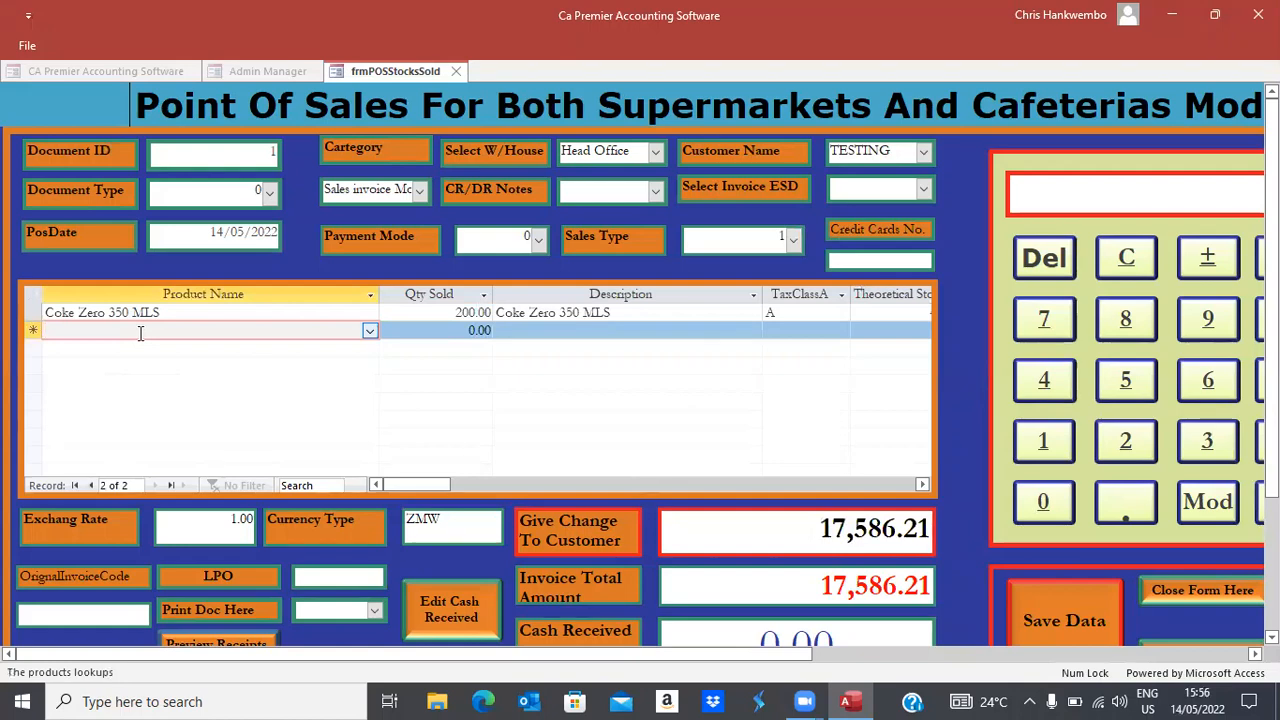
pyautogui.press('Tab')
pyautogui.press('Tab')
pyautogui.press('Tab')
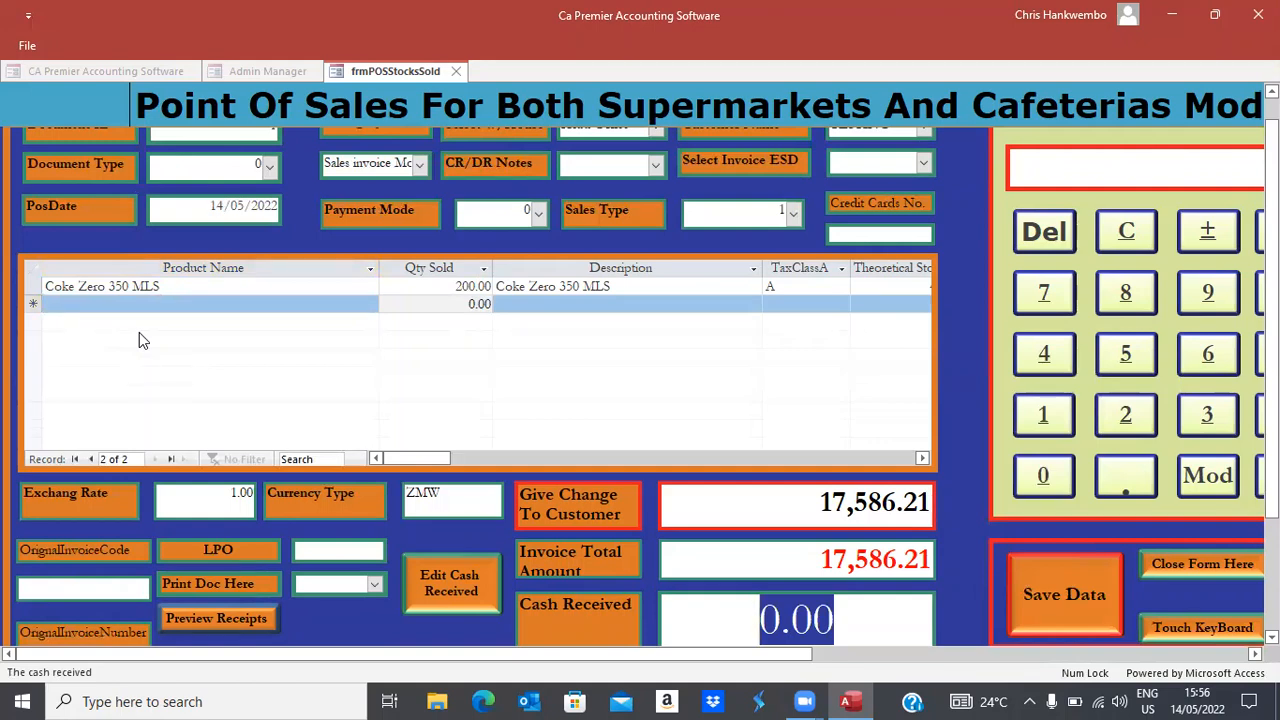
# Enter 17,586.21 cash received and confirm no change is due
pyautogui.write('17')
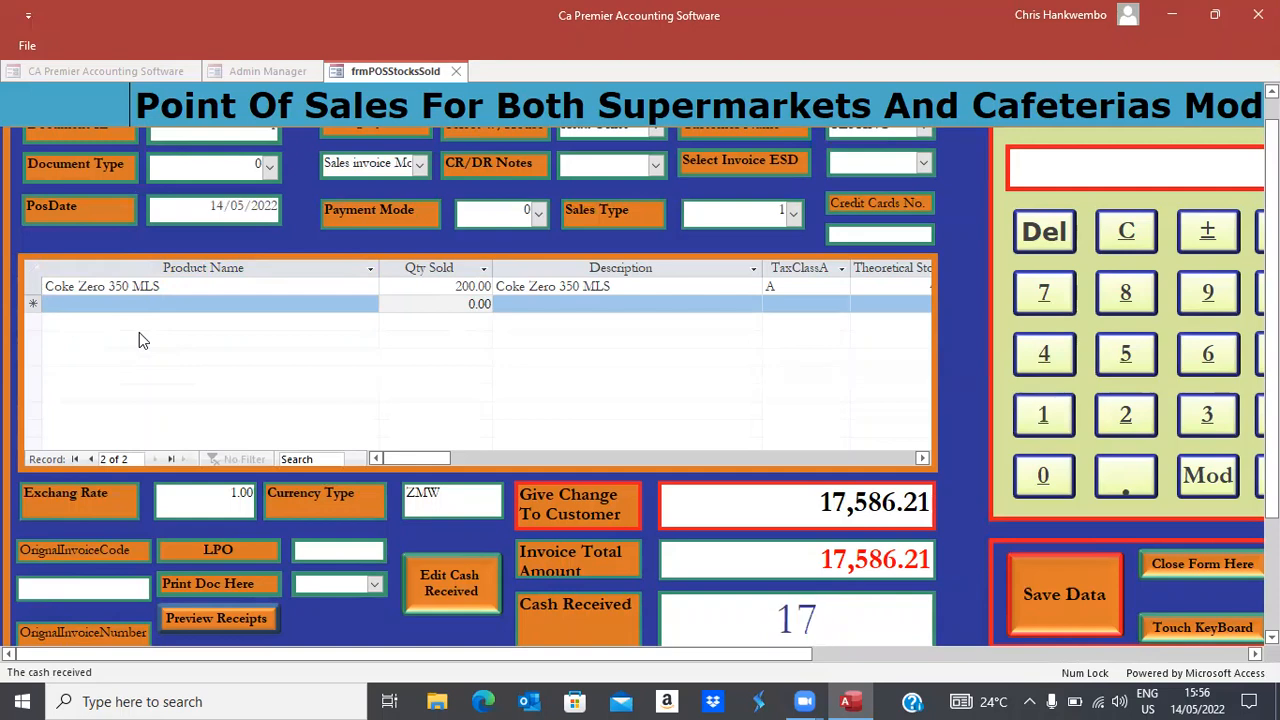
pyautogui.write('586.')
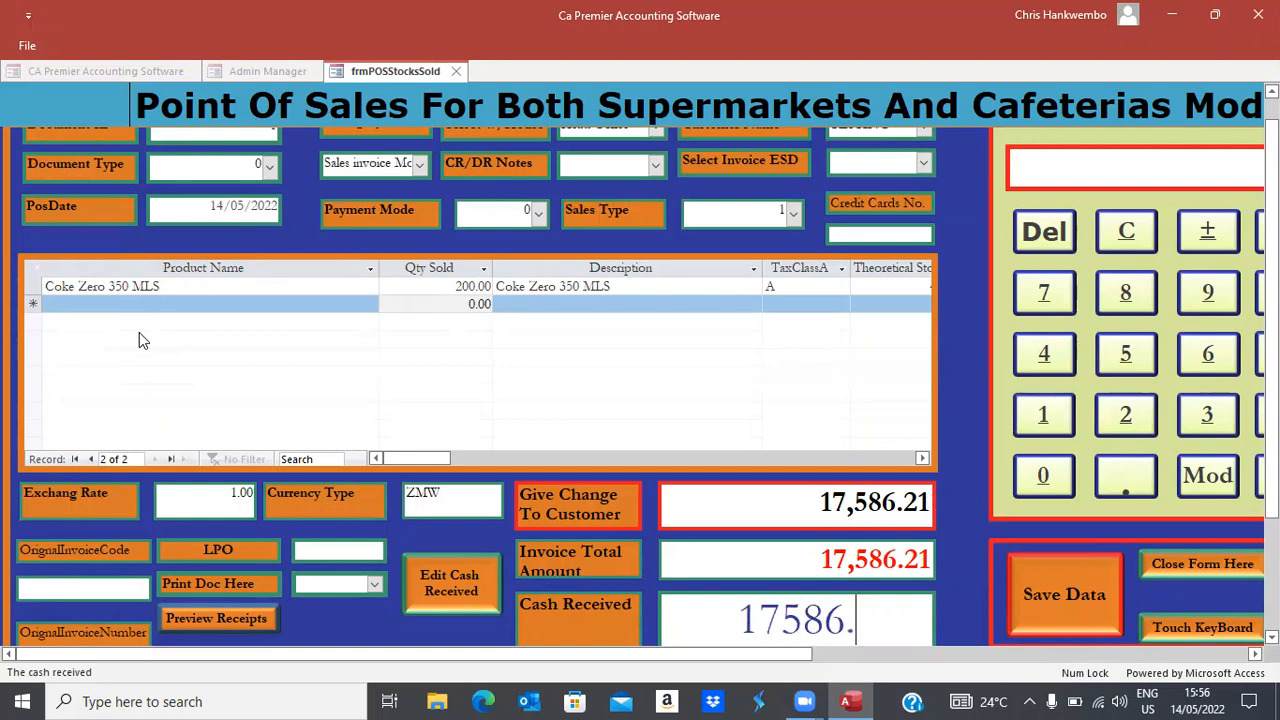
pyautogui.write('21')
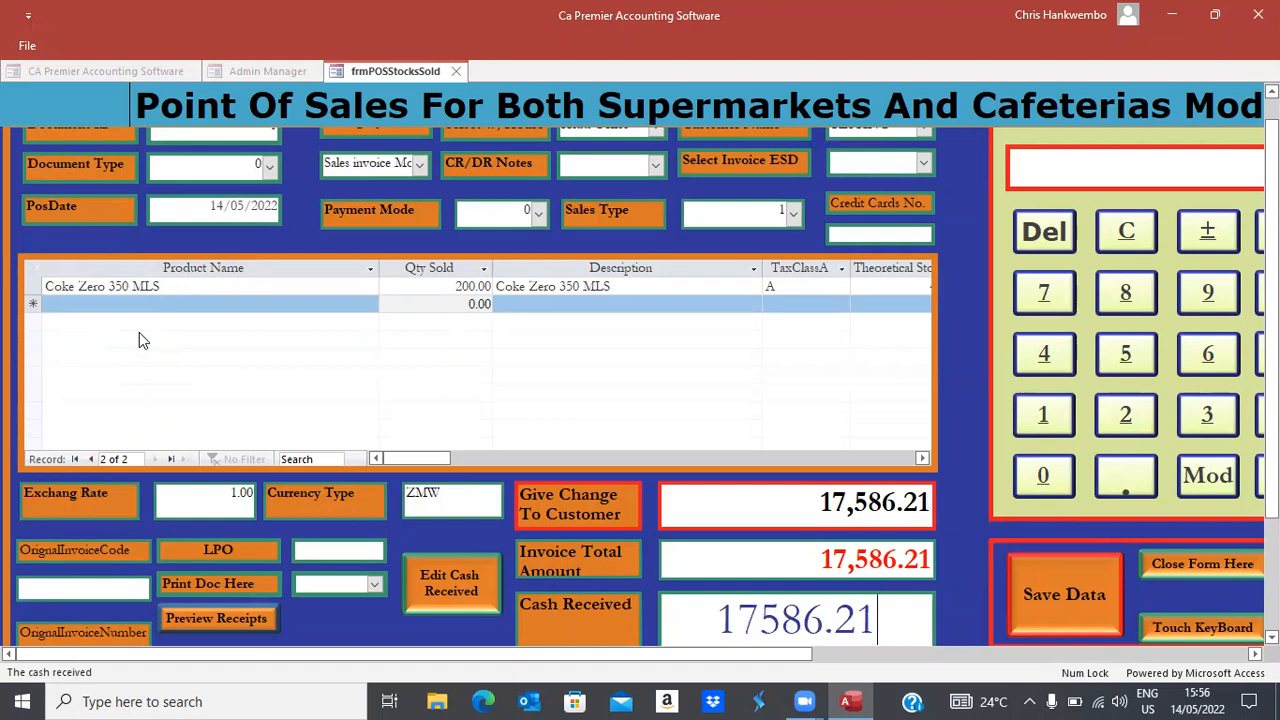
pyautogui.press('Return')
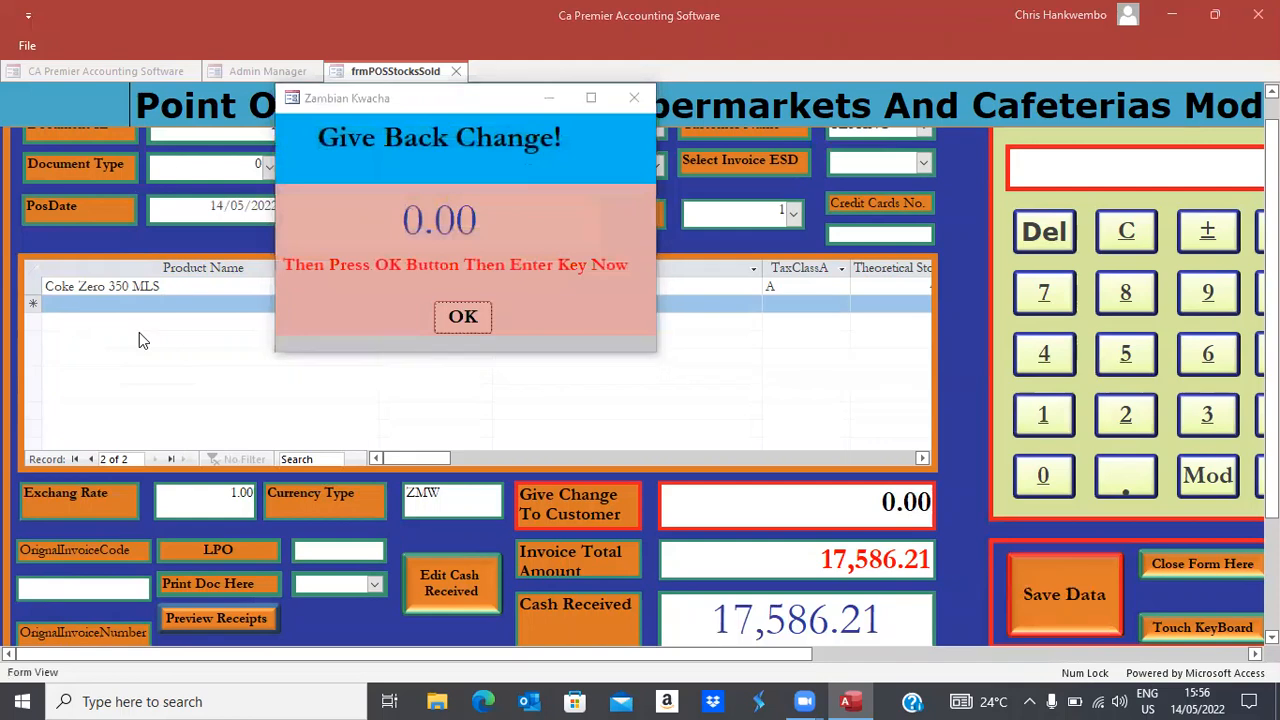
pyautogui.press('Return')
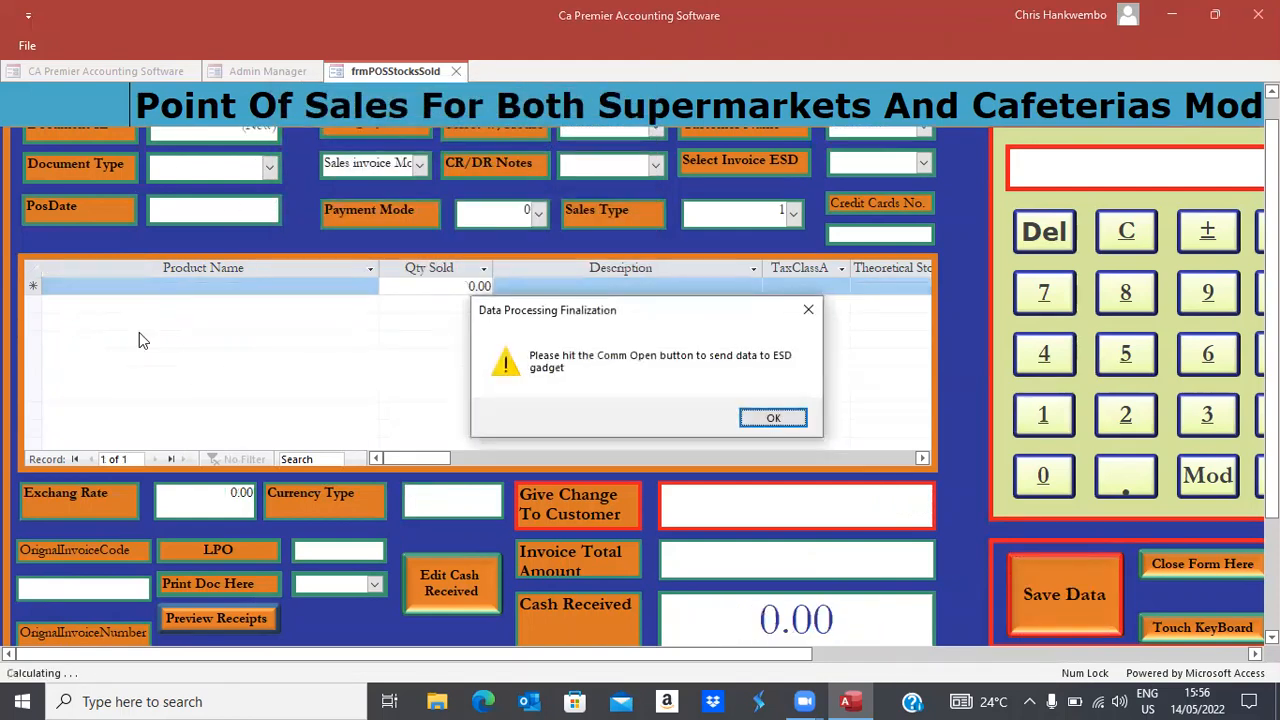
# Send invoice 1 to the ESD device, acknowledging the port opened and closed messages
pyautogui.click(776, 420)
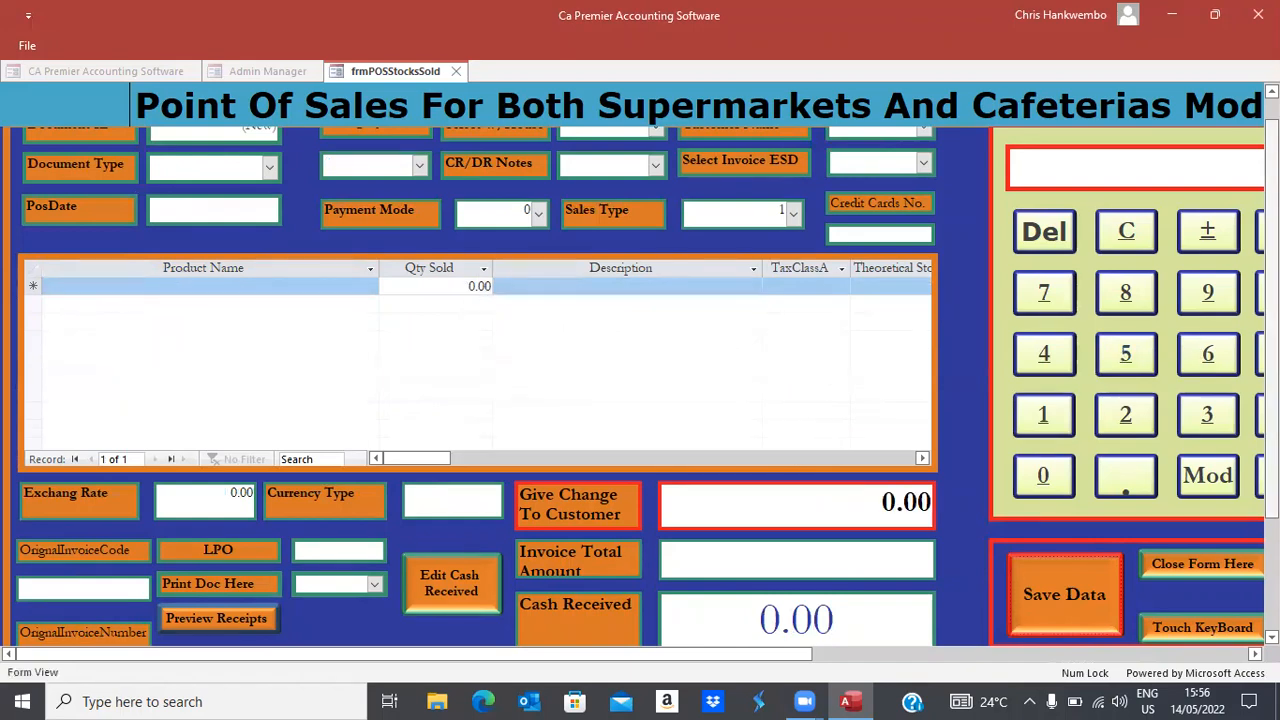
pyautogui.moveTo(1271, 240); pyautogui.dragTo(1271, 218)
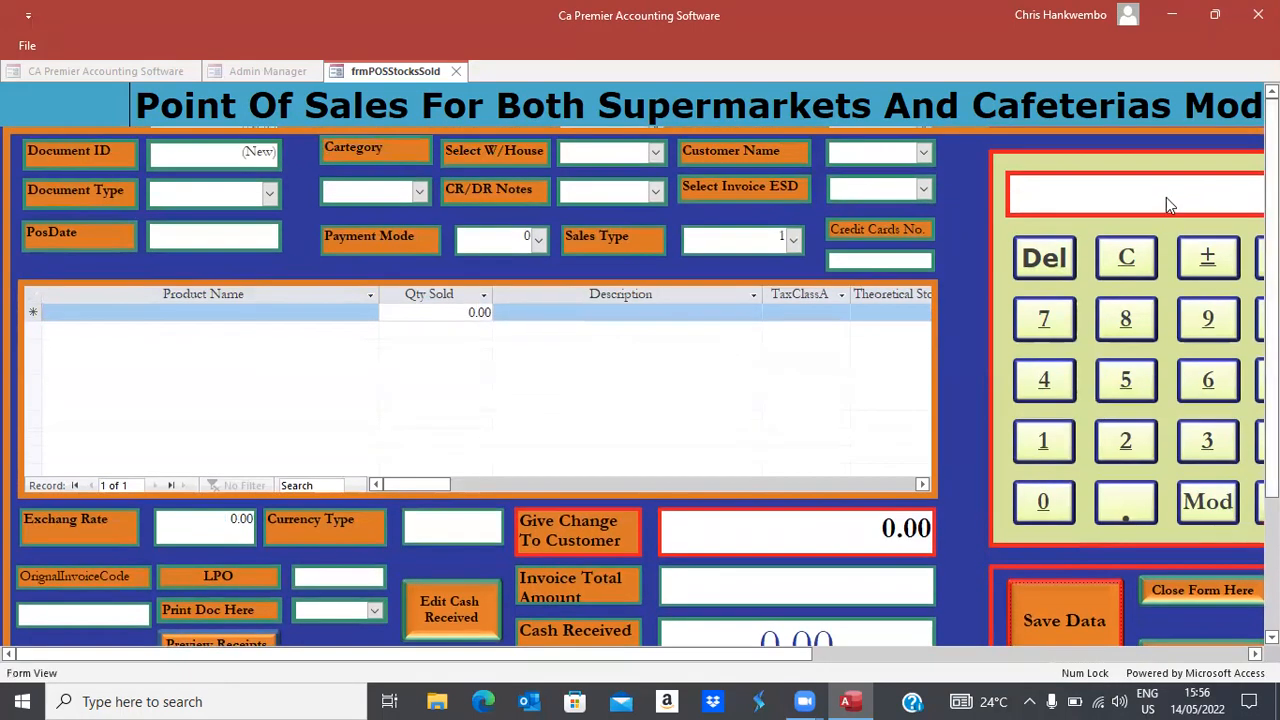
pyautogui.click(924, 189)
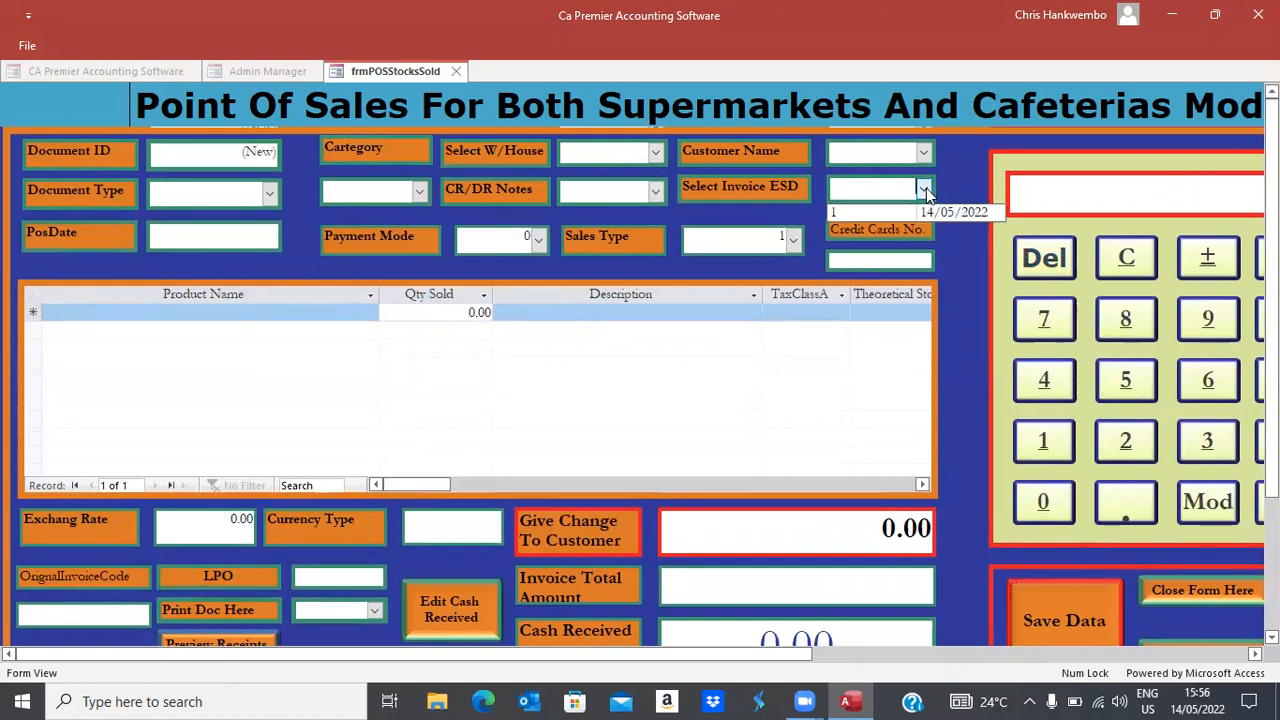
pyautogui.click(872, 213)
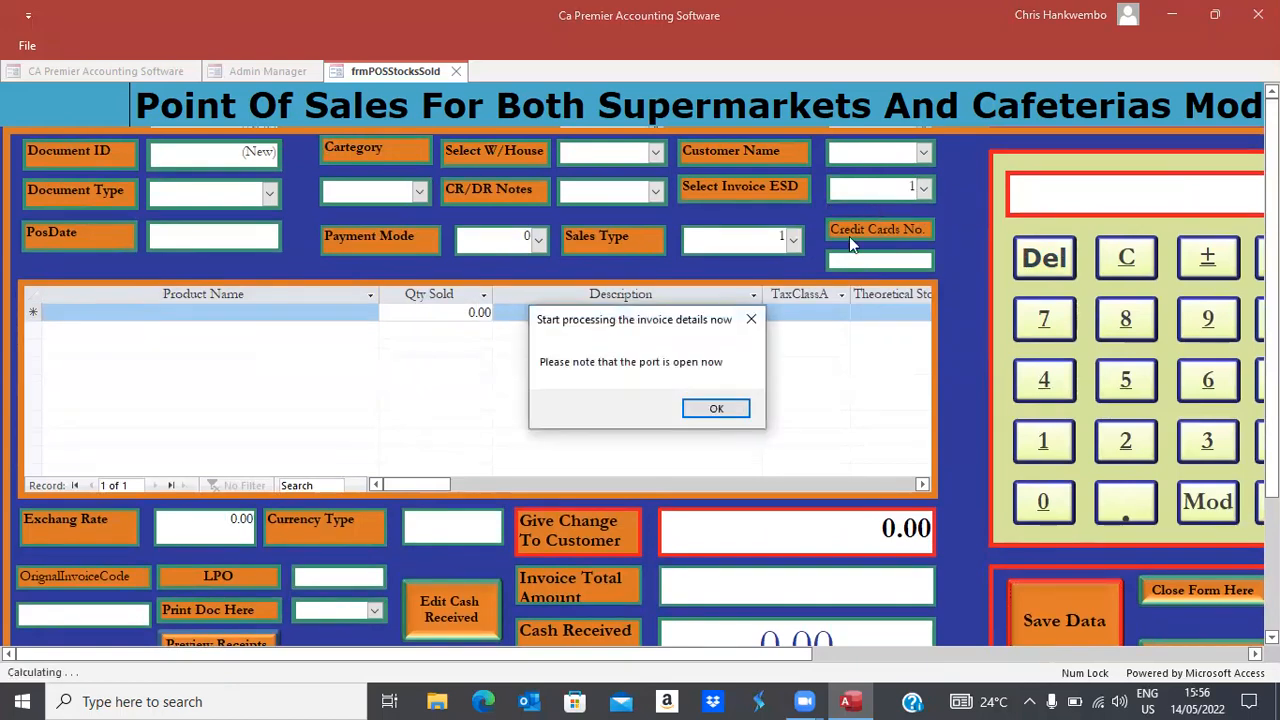
pyautogui.click(714, 408)
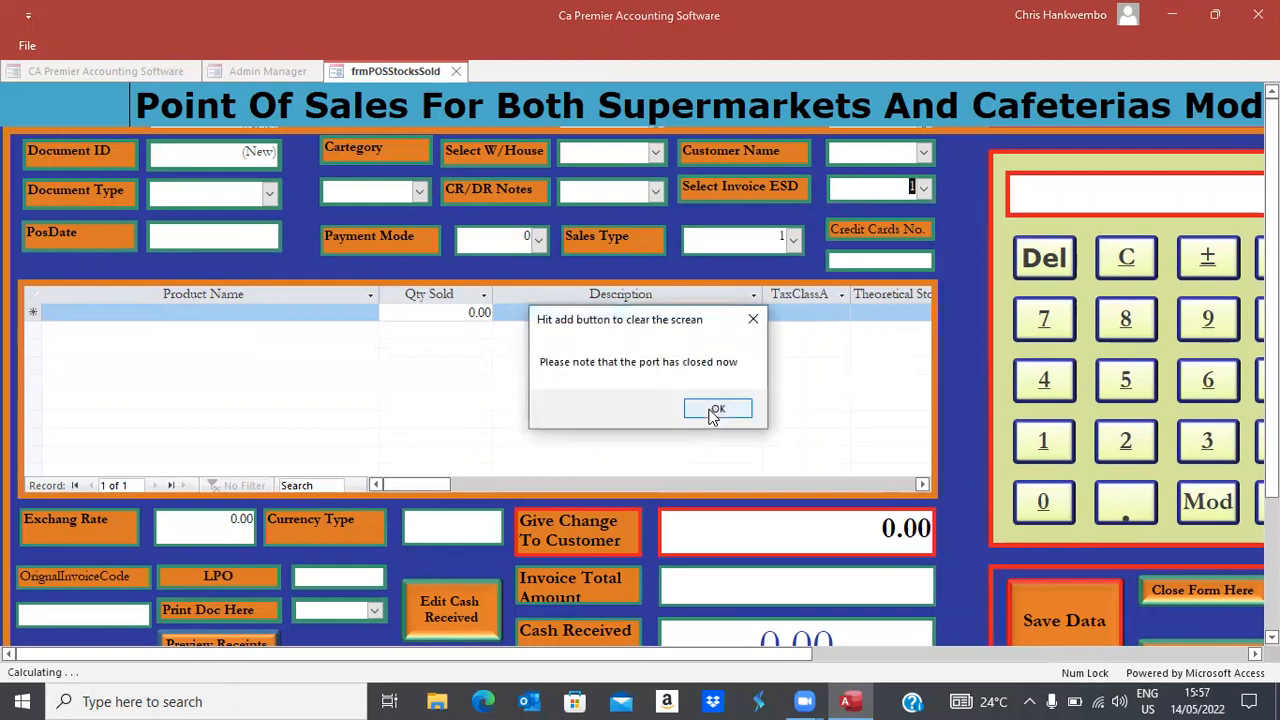
pyautogui.click(708, 418)
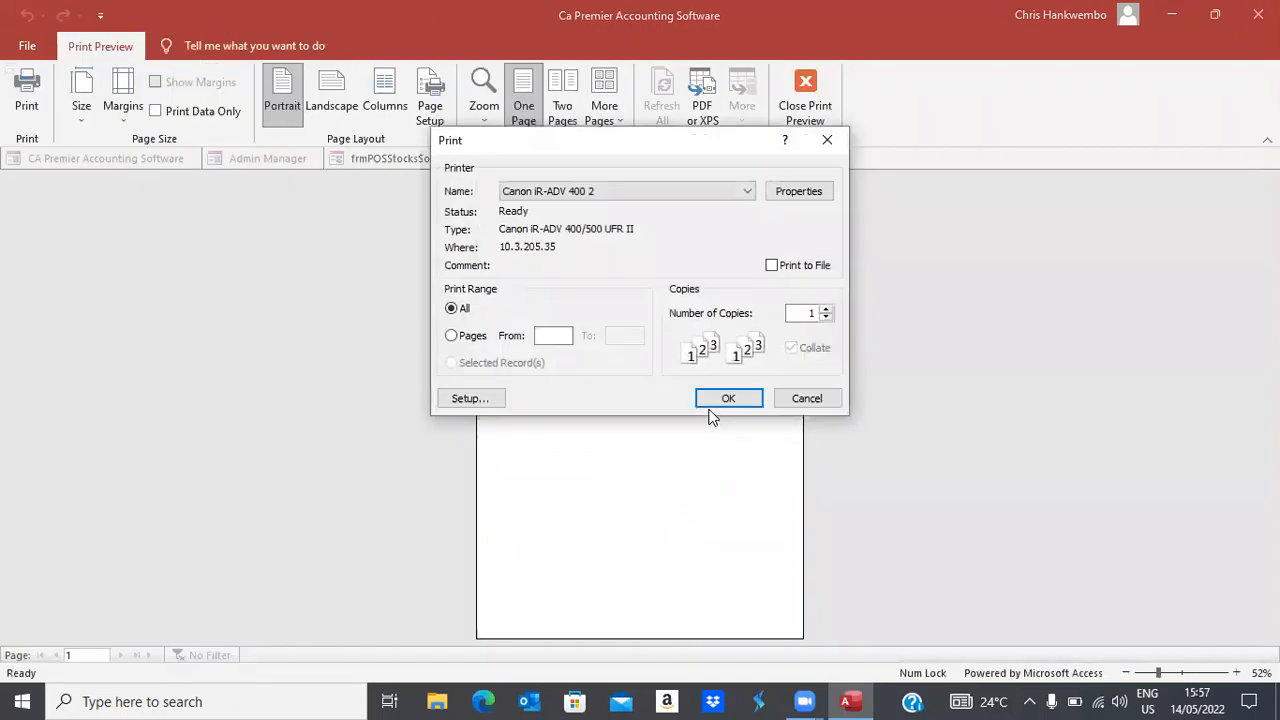
# Cancel printing the receipt, review it at 100% zoom, and close the preview
pyautogui.click(802, 400)
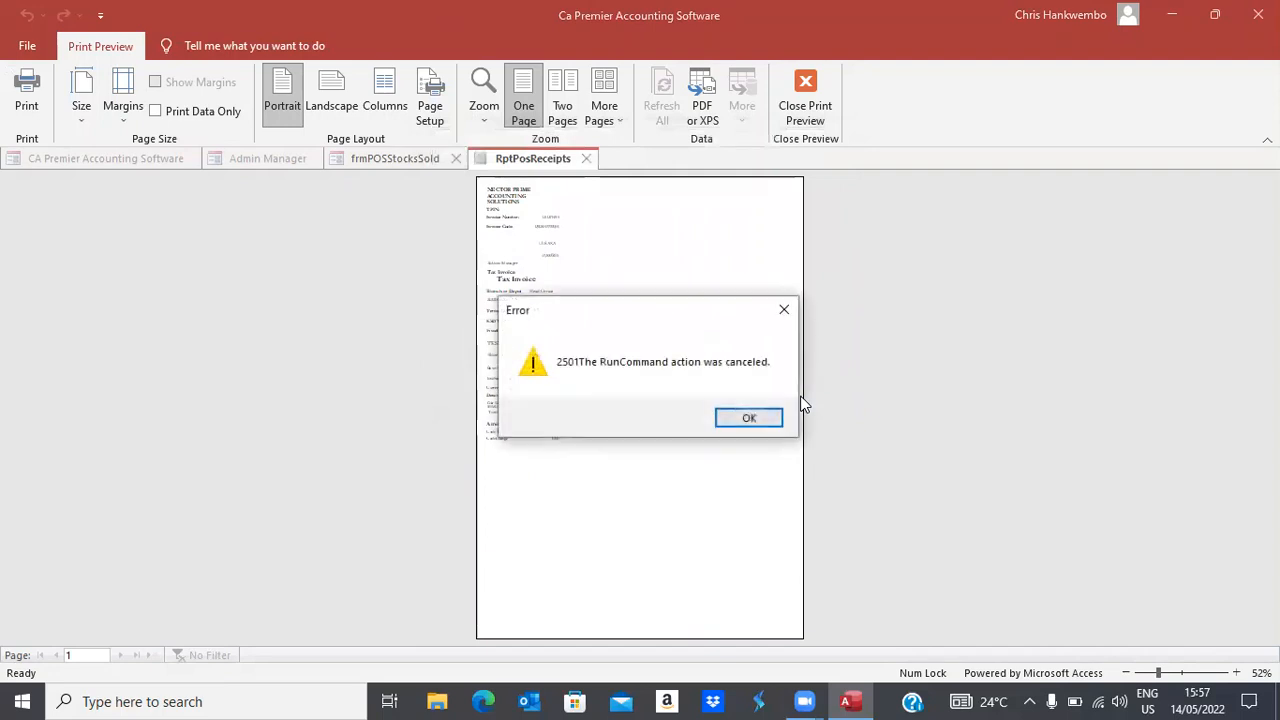
pyautogui.click(758, 418)
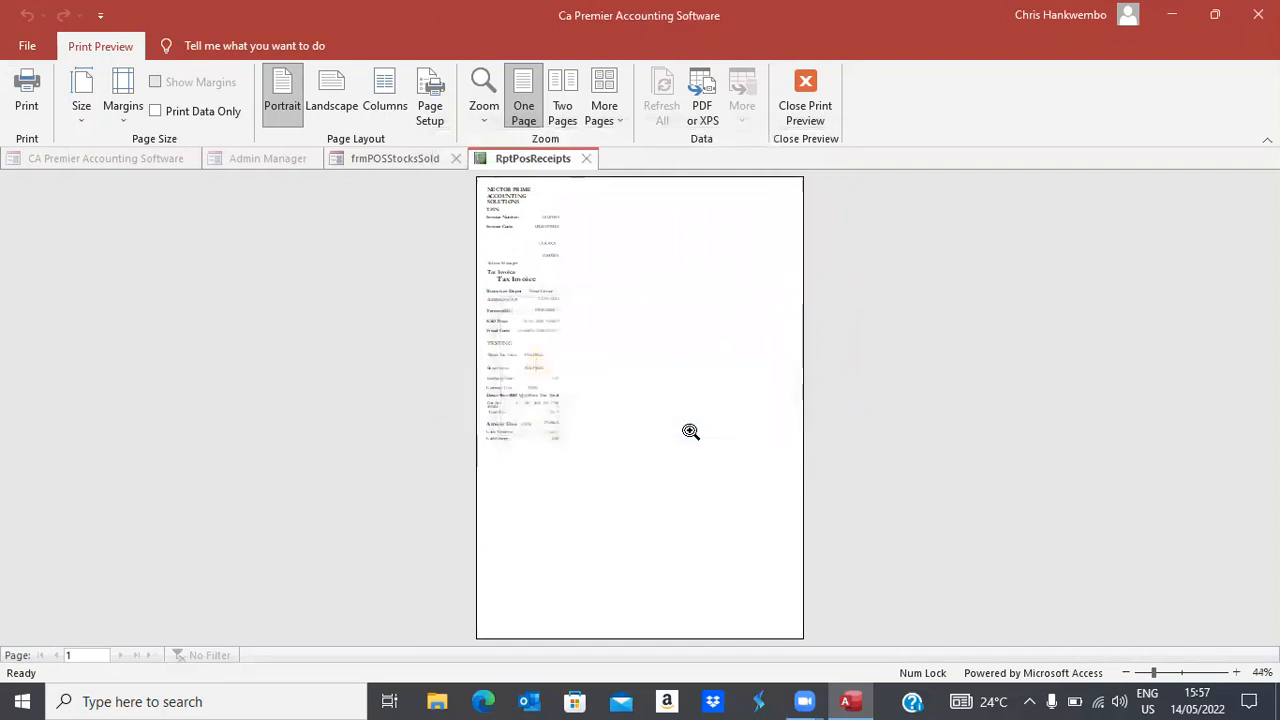
pyautogui.click(577, 403)
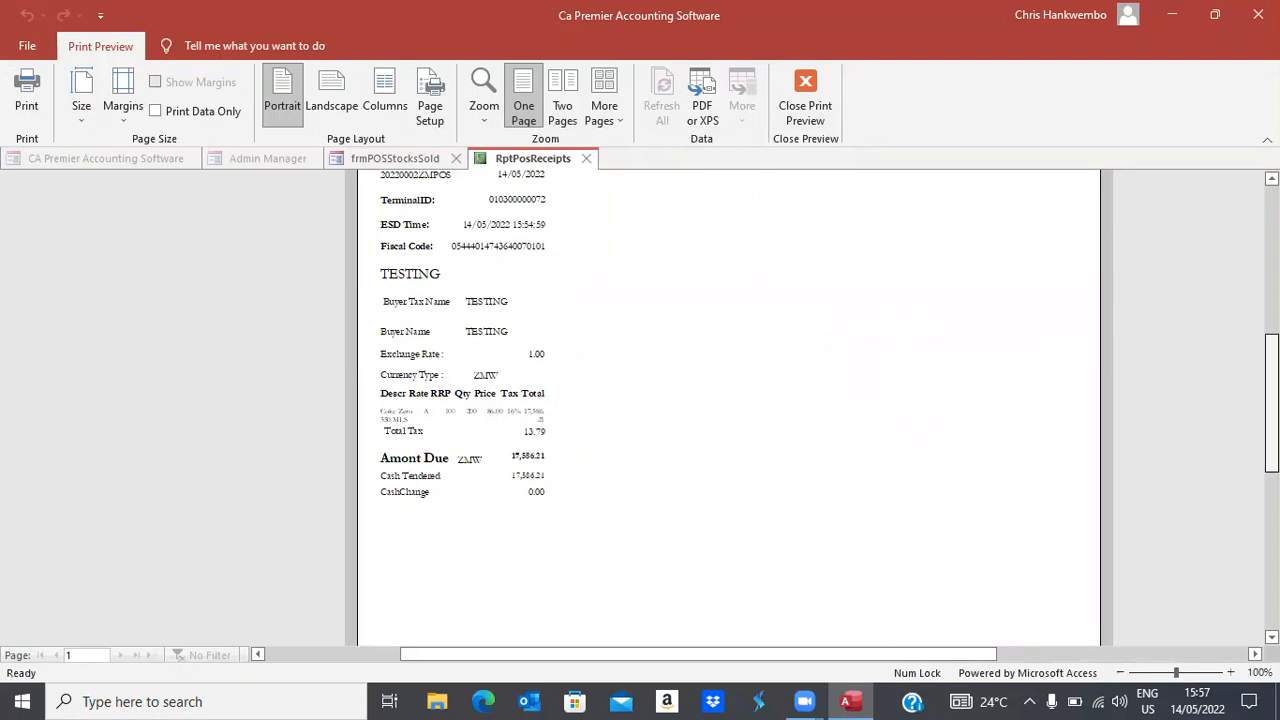
pyautogui.moveTo(1271, 402); pyautogui.dragTo(1271, 315)
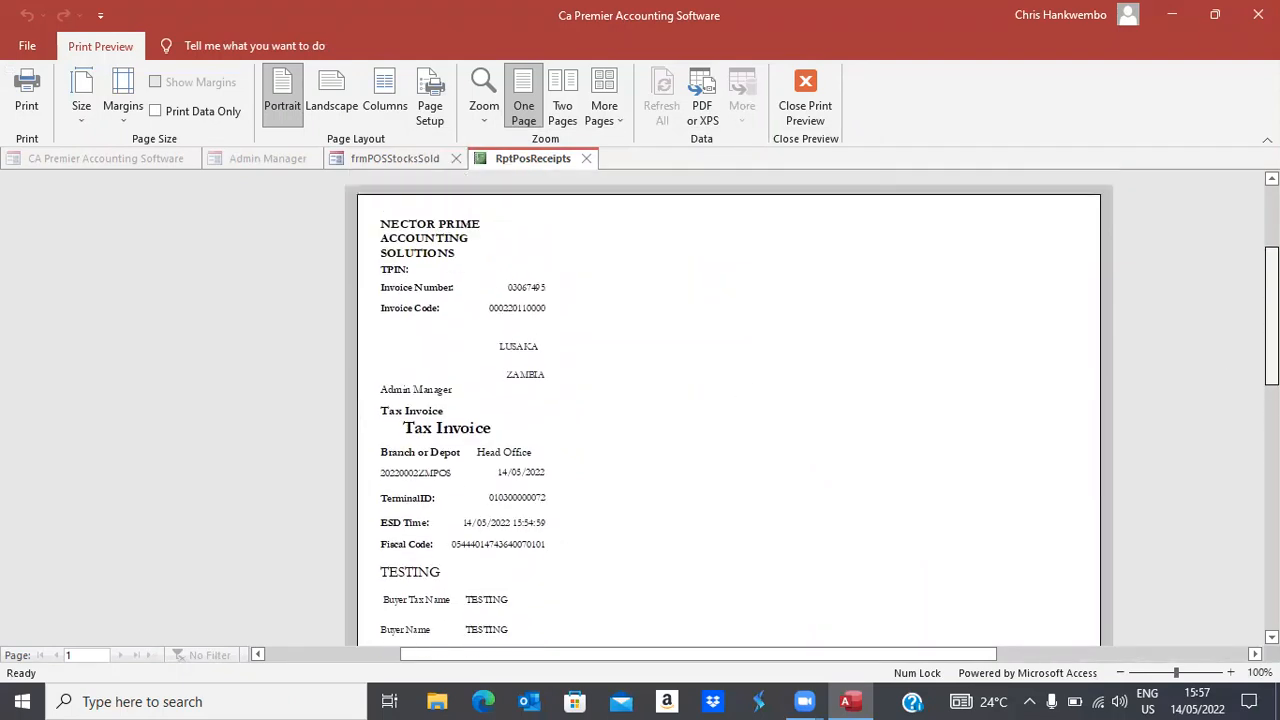
pyautogui.scroll(-7, 729, 408)
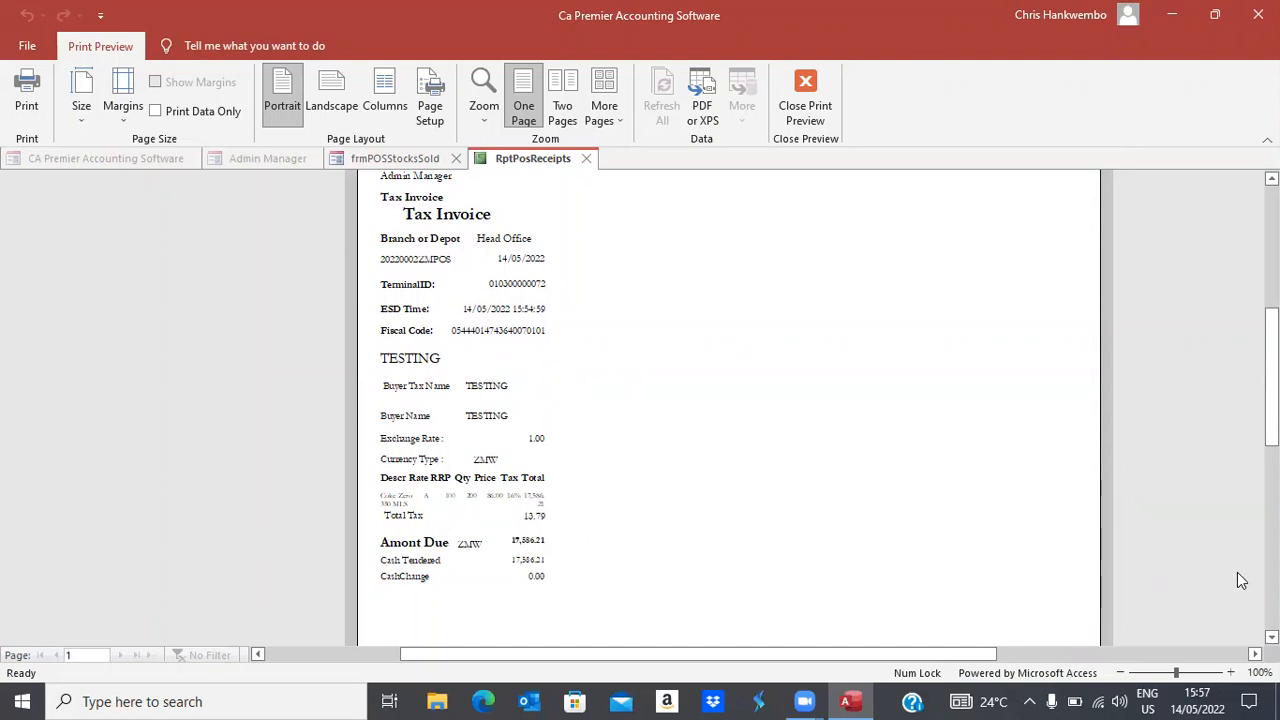
pyautogui.moveTo(1272, 400); pyautogui.dragTo(1272, 330)
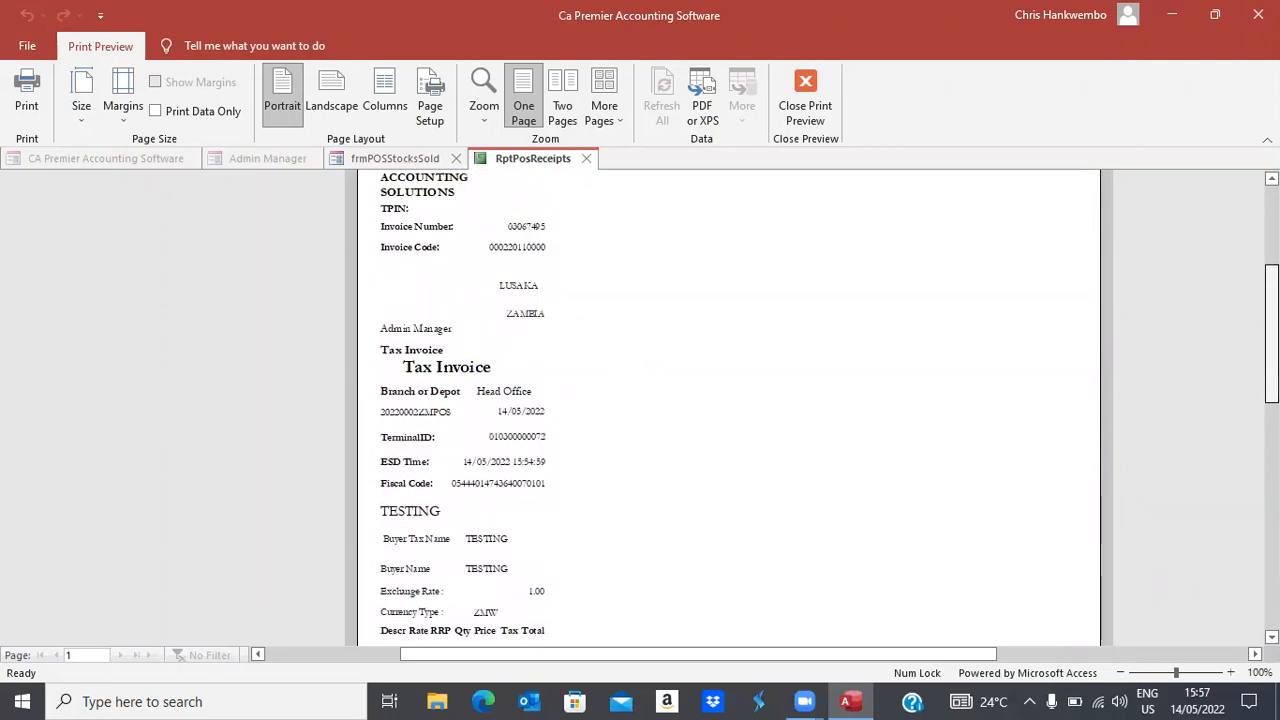
pyautogui.click(806, 105)
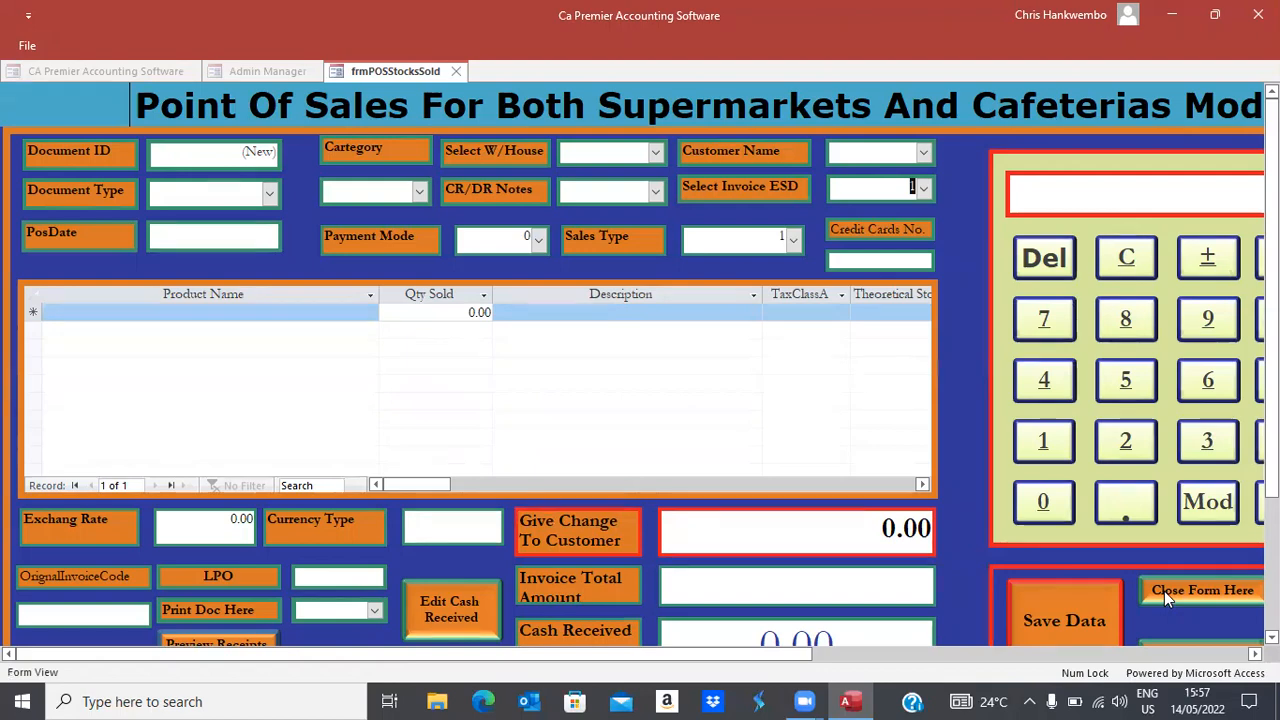
# Close the point-of-sale form and set the Daily Banking Report dates to 14/05/2022–14/05/2022
pyautogui.click(1164, 591)
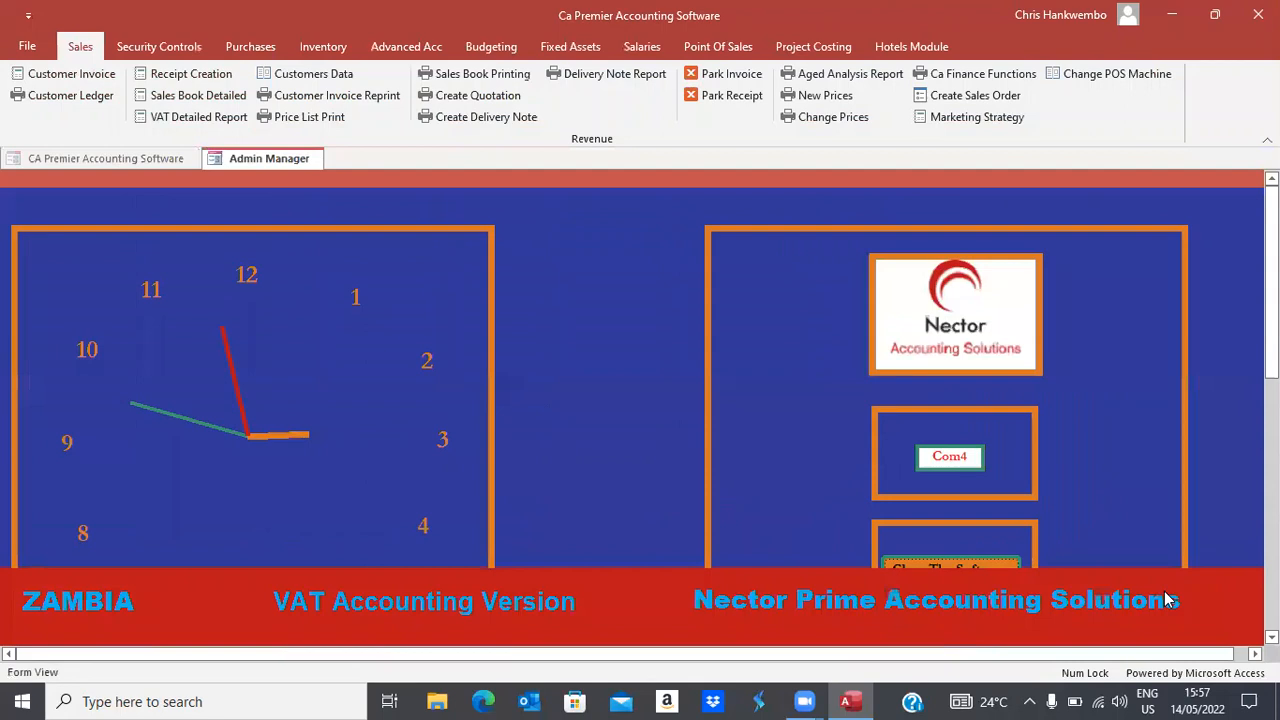
pyautogui.click(688, 50)
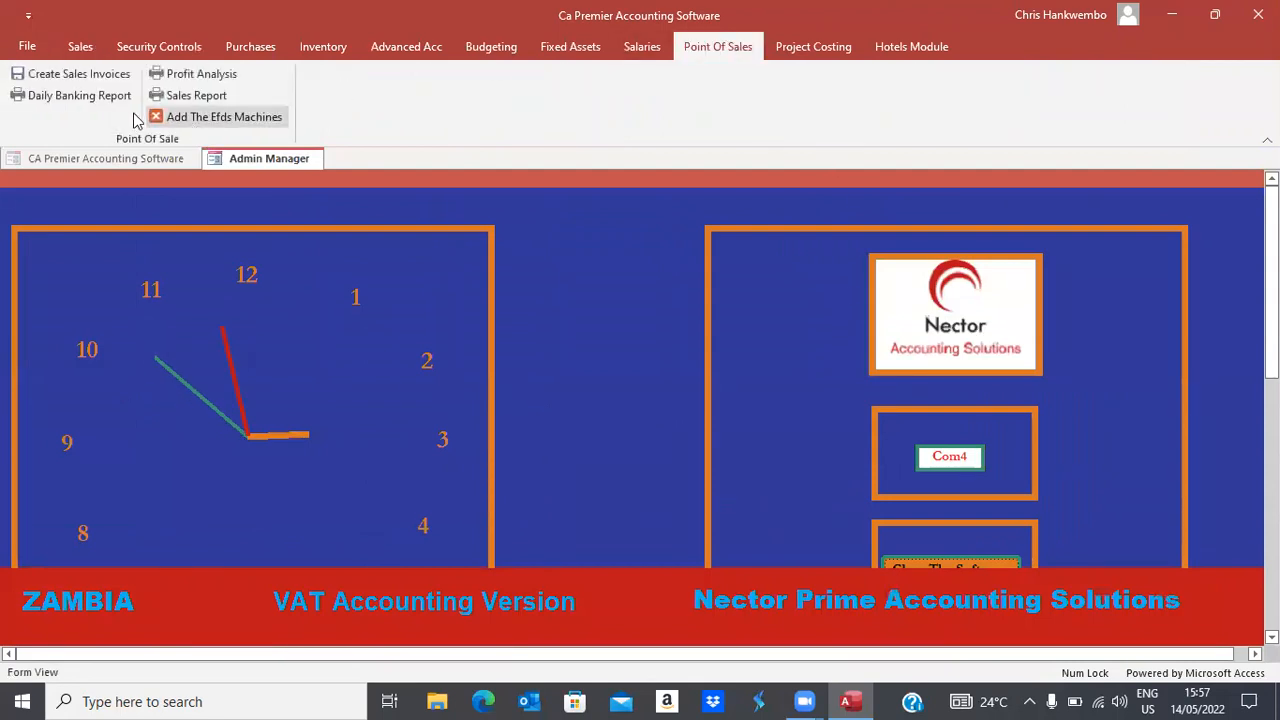
pyautogui.click(40, 97)
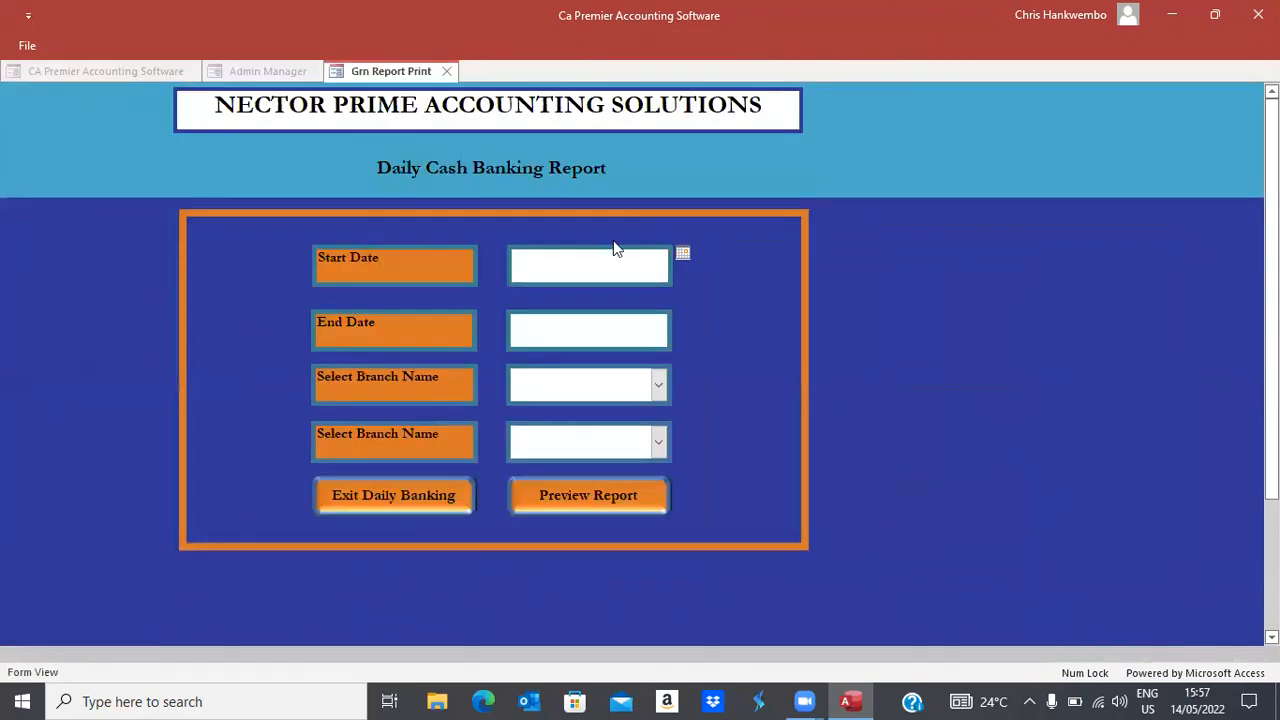
pyautogui.click(684, 254)
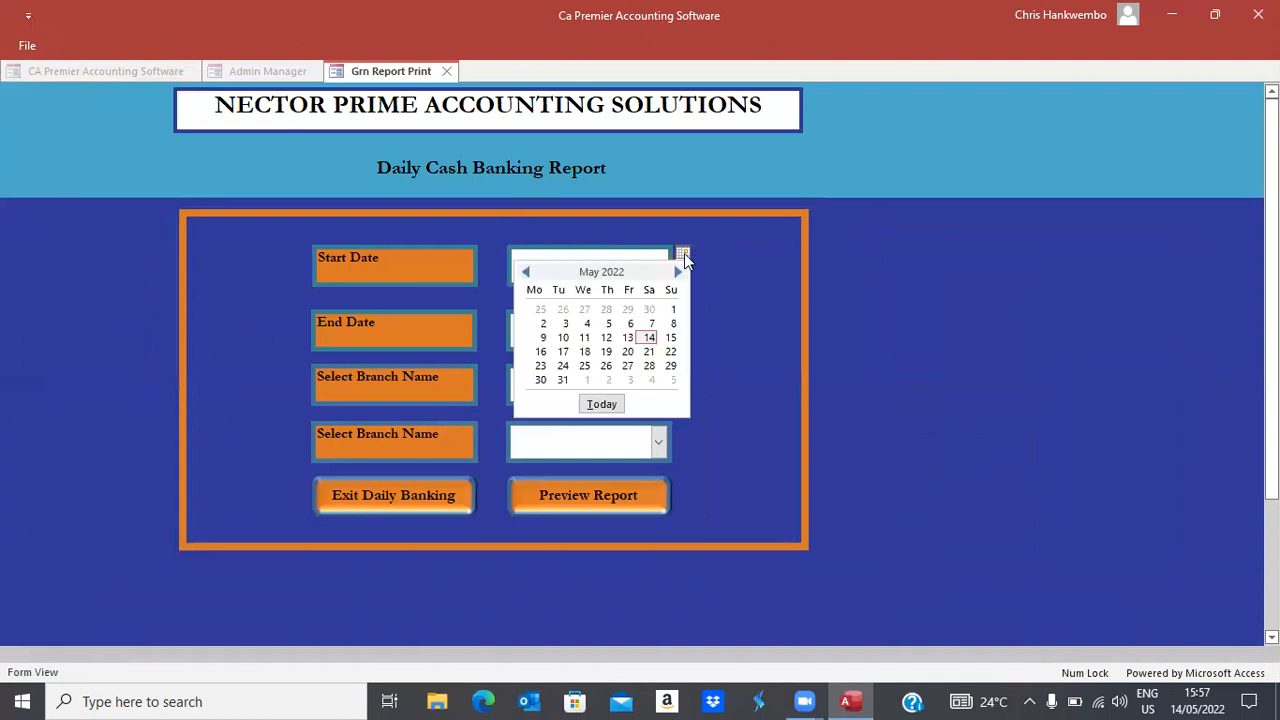
pyautogui.click(645, 337)
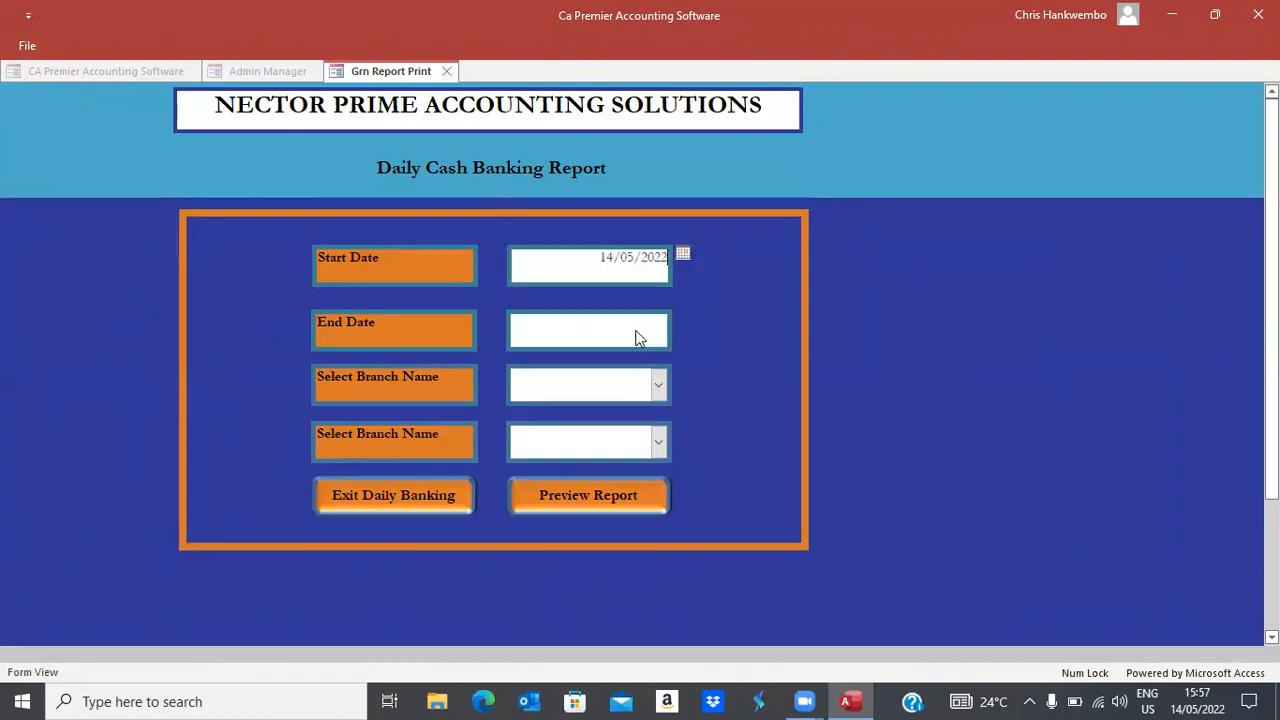
pyautogui.click(639, 332)
pyautogui.click(682, 320)
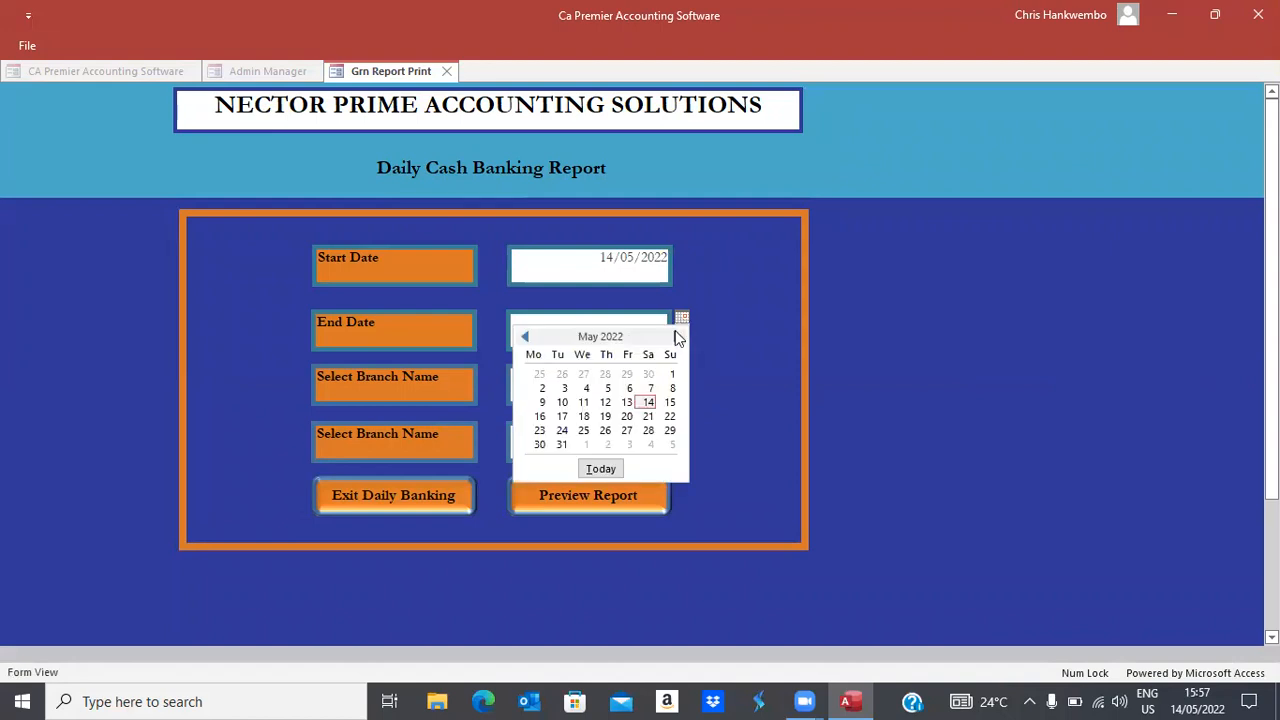
pyautogui.click(648, 402)
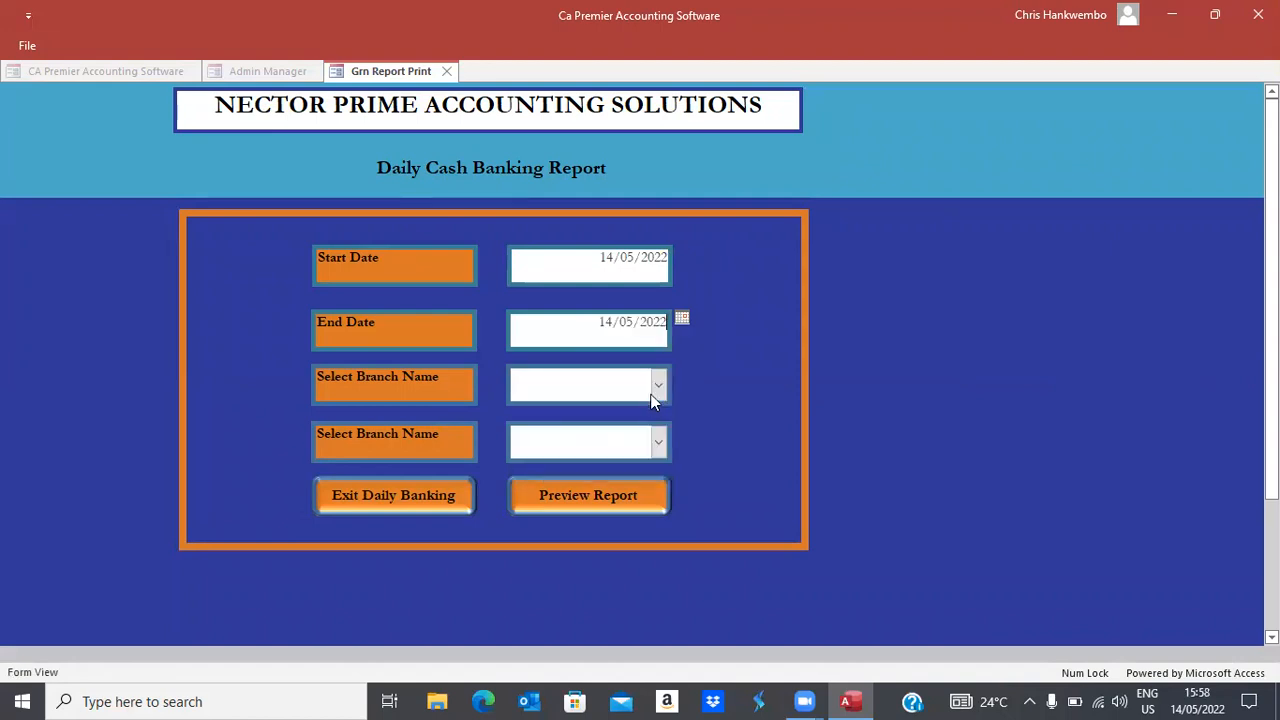
# Choose Head Office for both branches, preview the no-data report, and exit Daily Banking
pyautogui.click(660, 382)
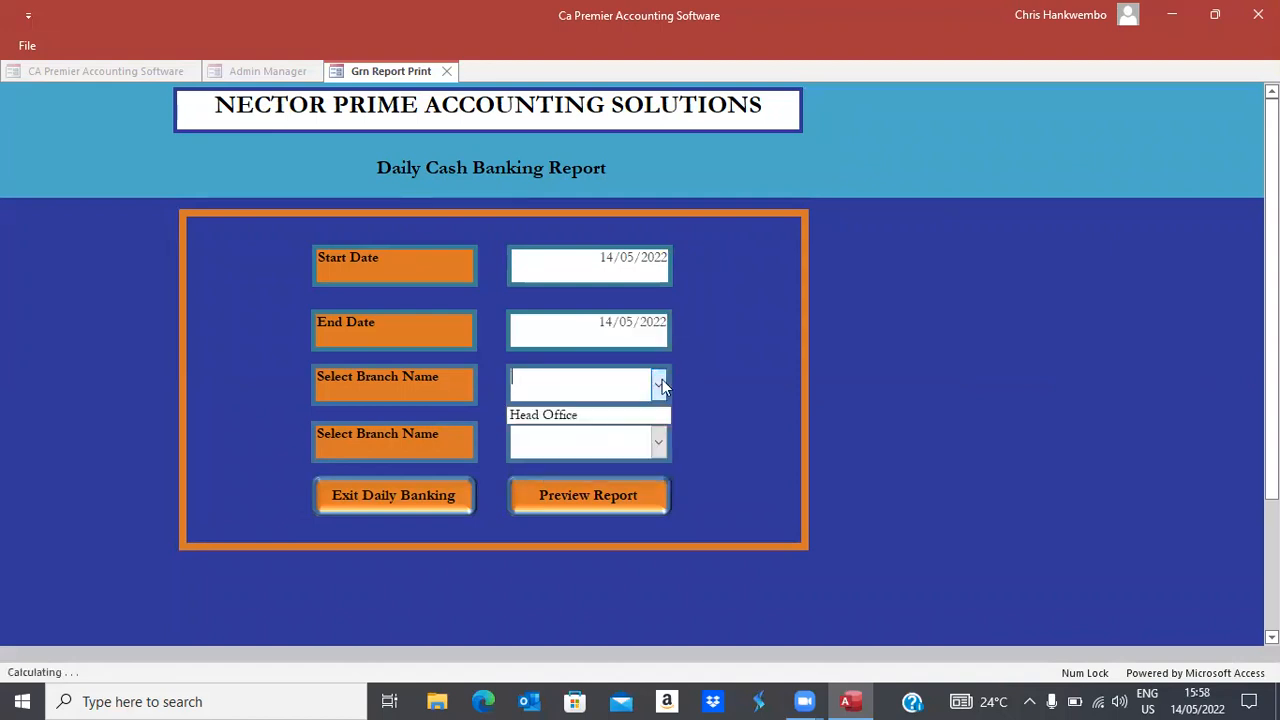
pyautogui.click(543, 416)
pyautogui.click(658, 443)
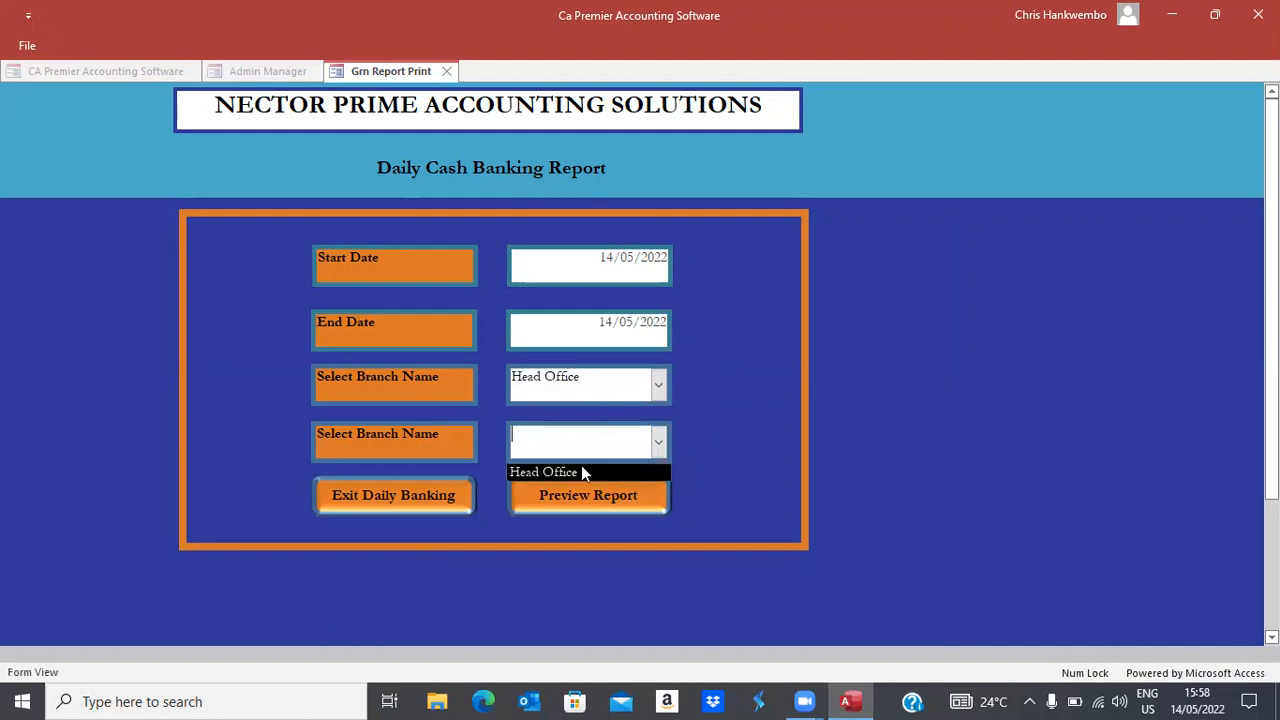
pyautogui.click(562, 476)
pyautogui.click(579, 487)
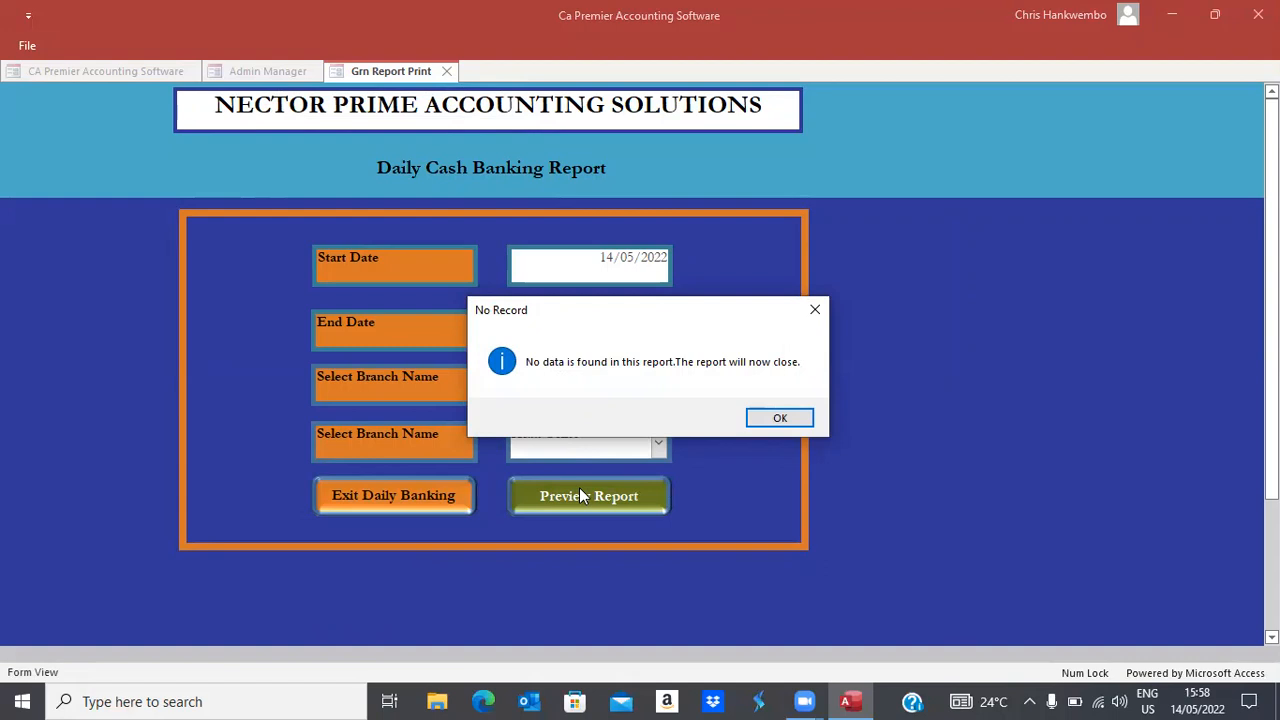
pyautogui.click(779, 418)
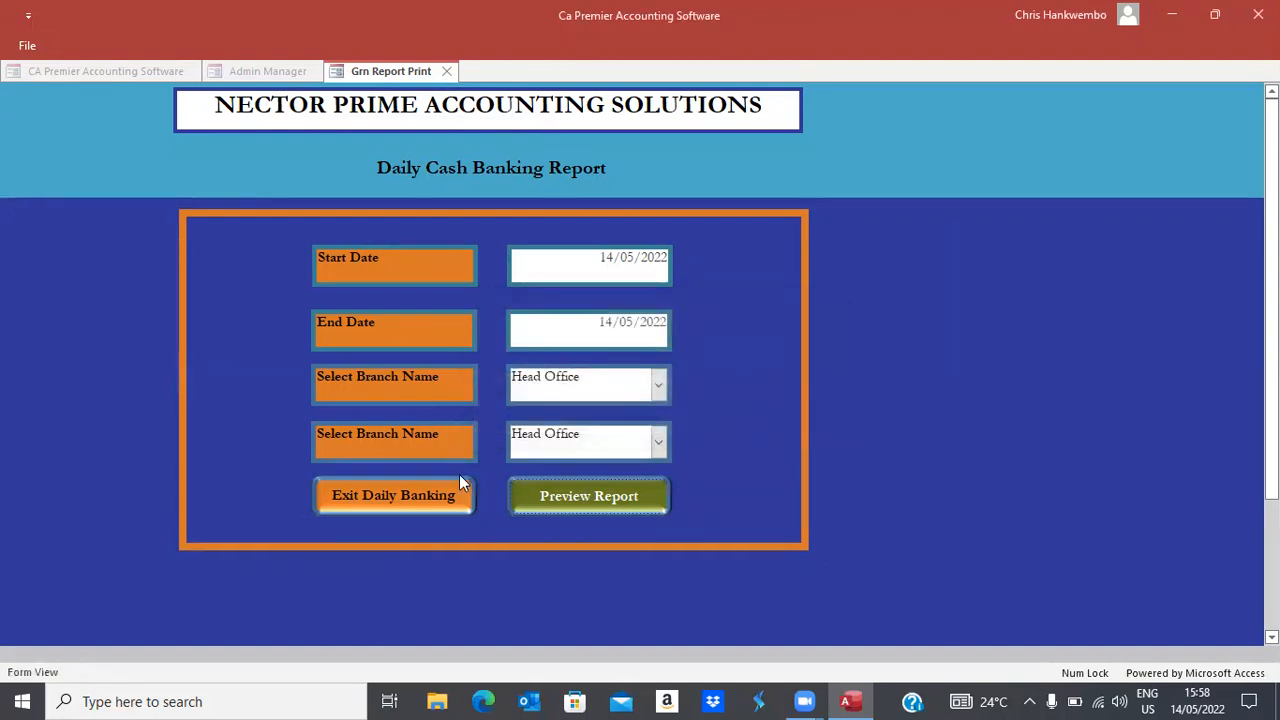
pyautogui.click(408, 494)
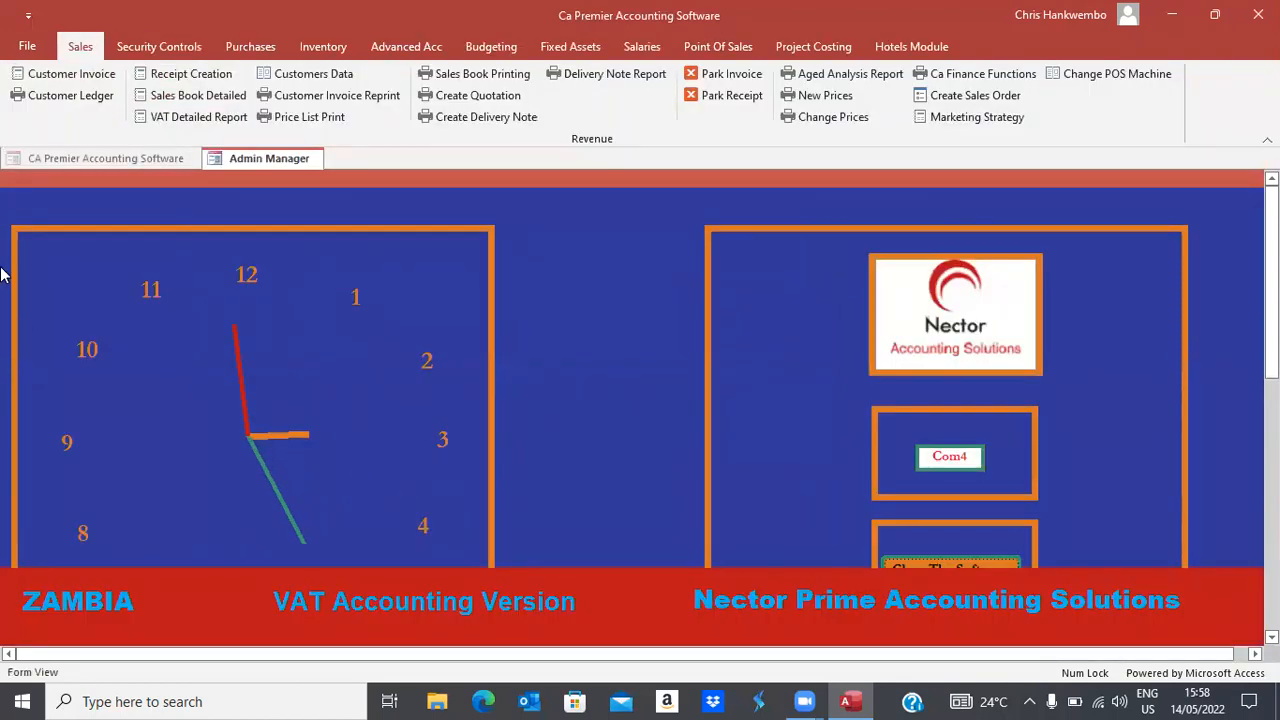
# Generate the Customer Ledger for TESTING on Debtors Control from 01/05/2022 to 14/05/2022
pyautogui.click(74, 95)
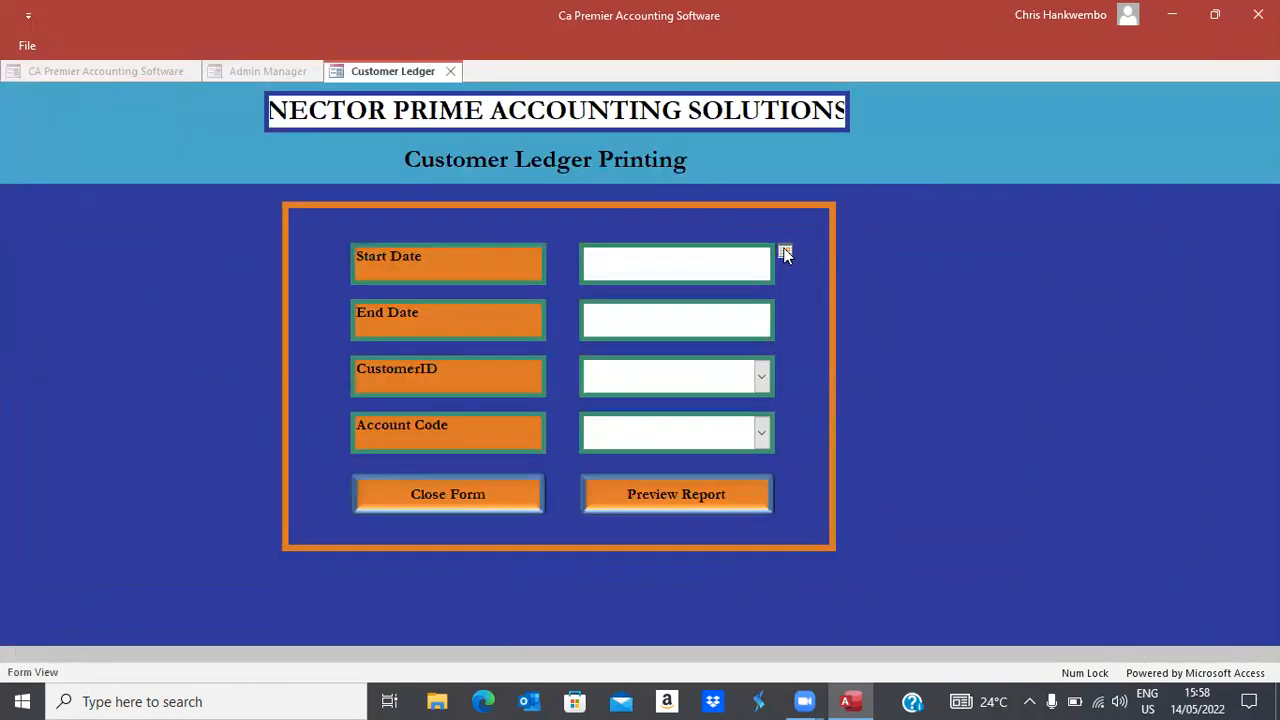
pyautogui.click(785, 254)
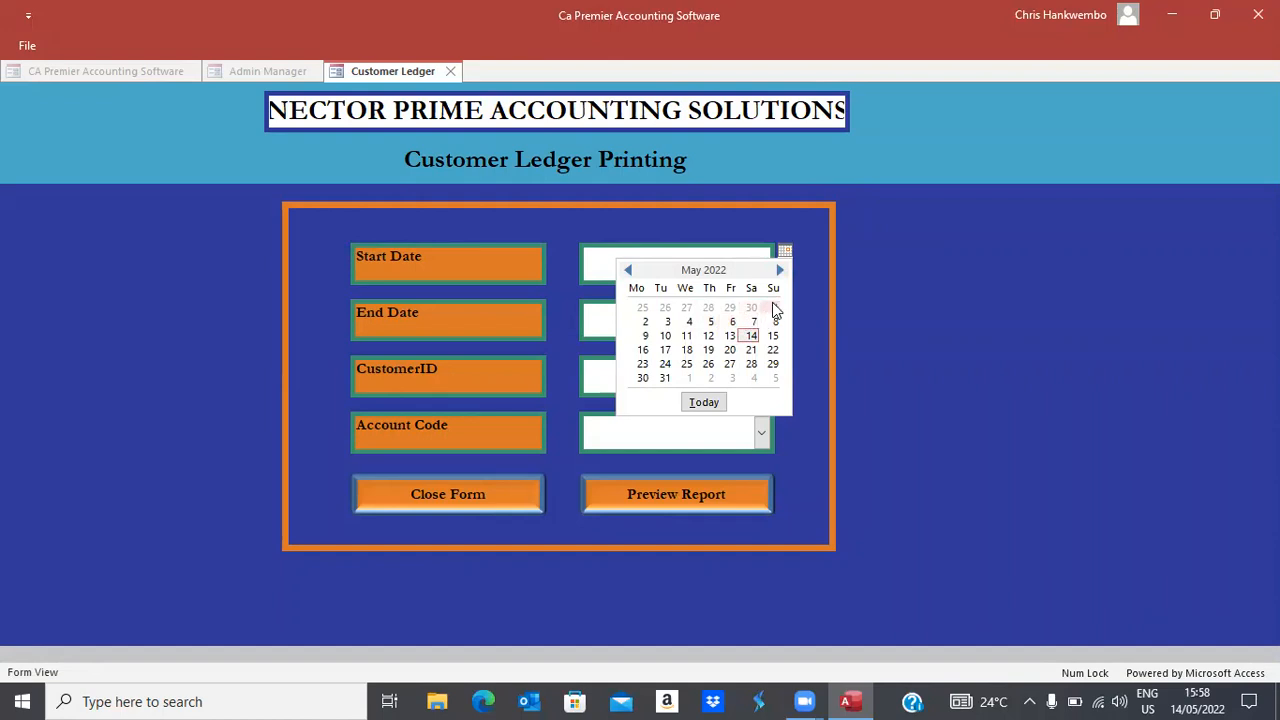
pyautogui.click(775, 307)
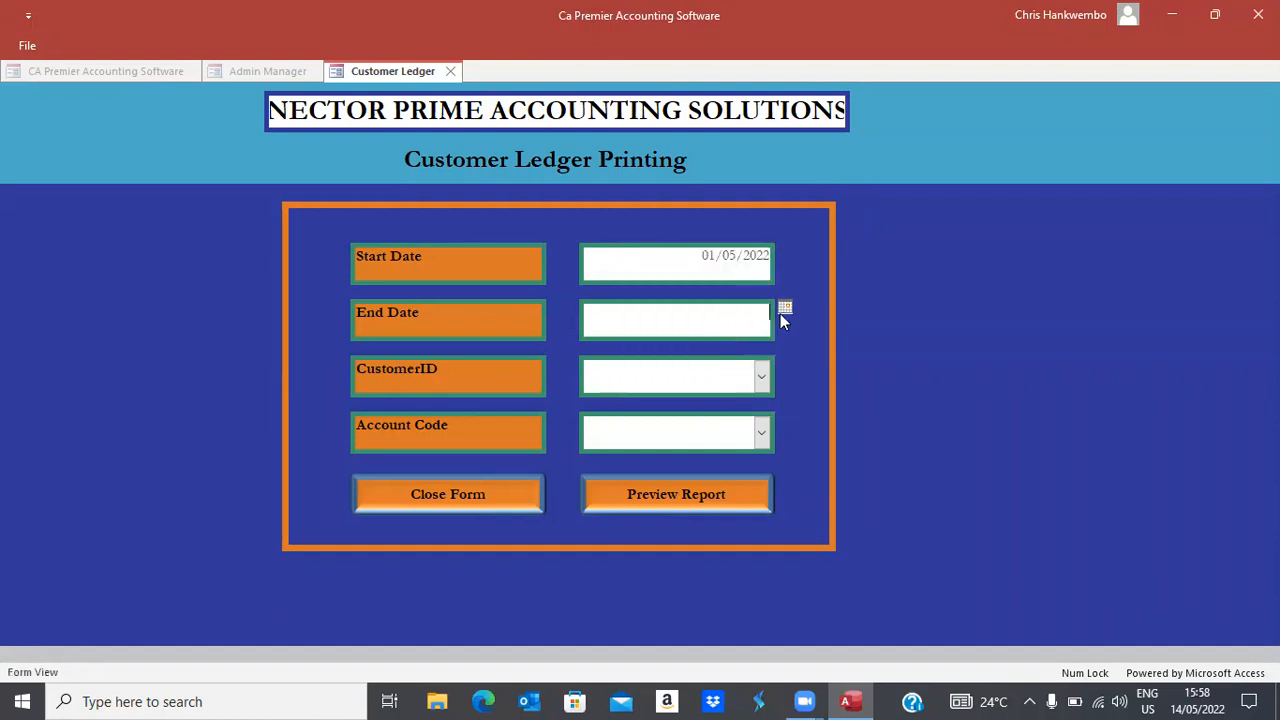
pyautogui.click(784, 307)
pyautogui.click(751, 392)
pyautogui.click(762, 378)
pyautogui.click(640, 408)
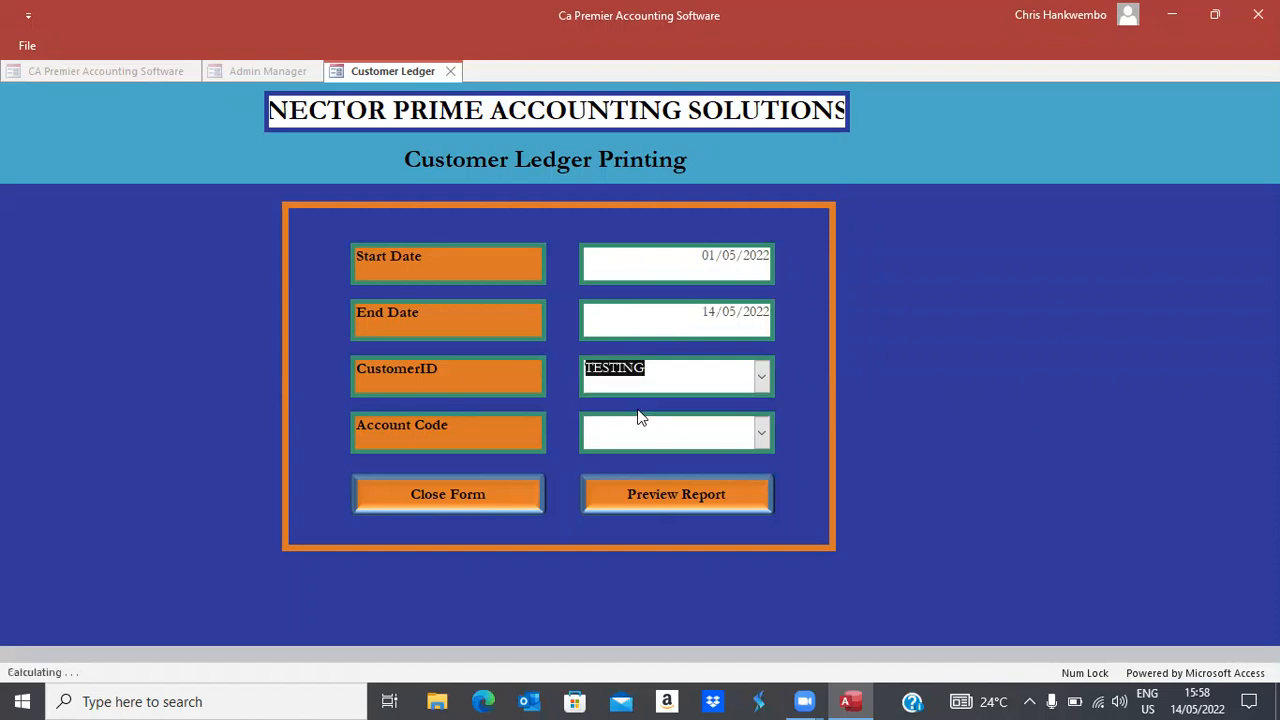
pyautogui.click(764, 433)
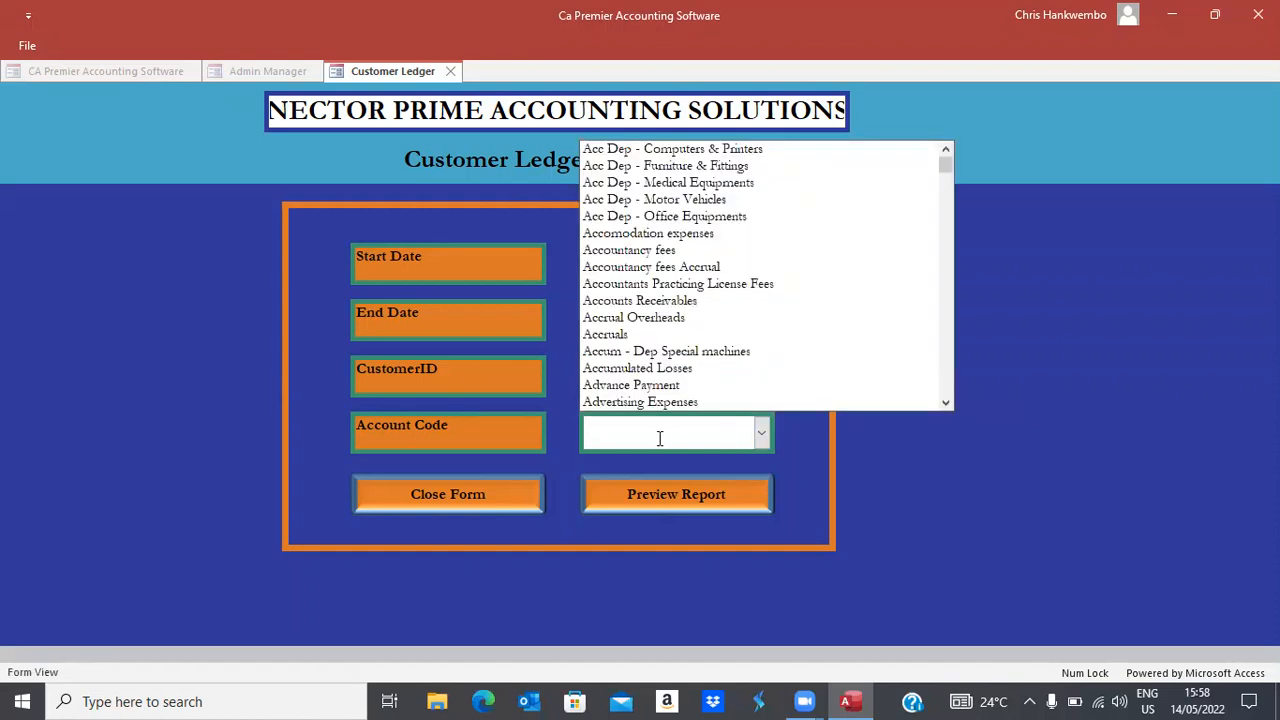
pyautogui.write('debtors Control')
pyautogui.press('Return')
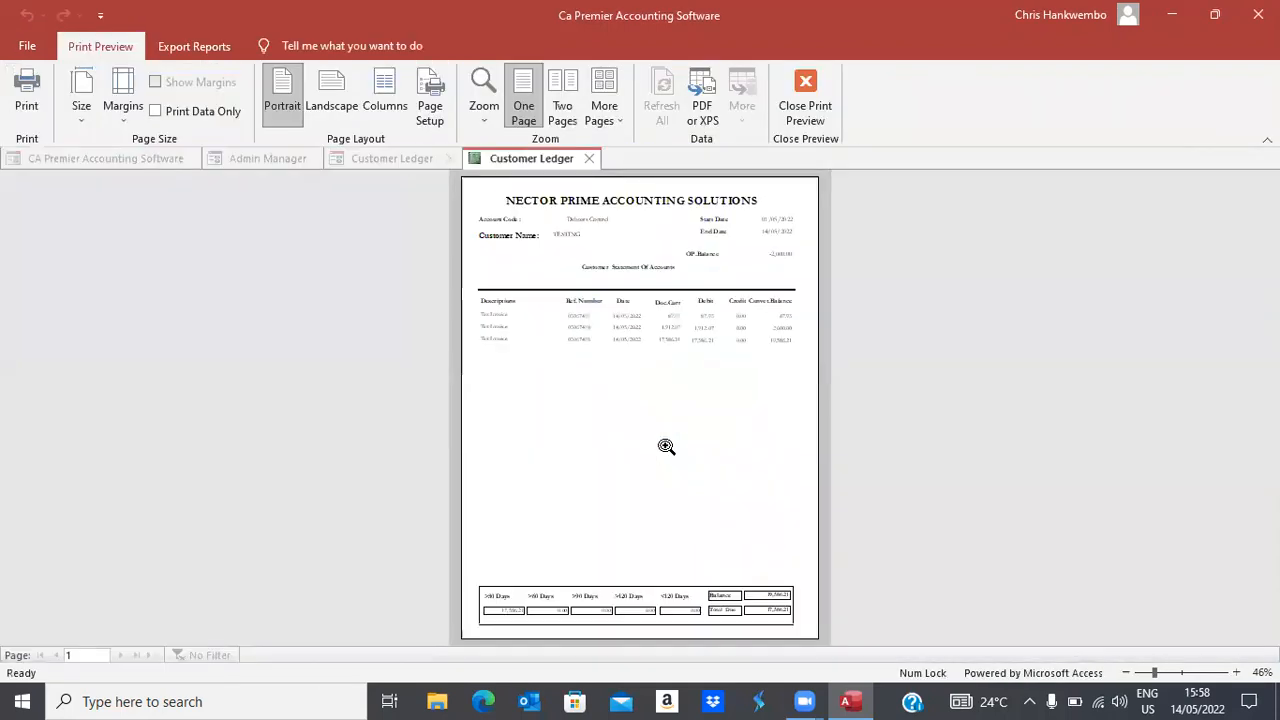
# Zoom to 100%, review the three tax invoices and 19,586.21 balance, then close the preview
pyautogui.click(628, 329)
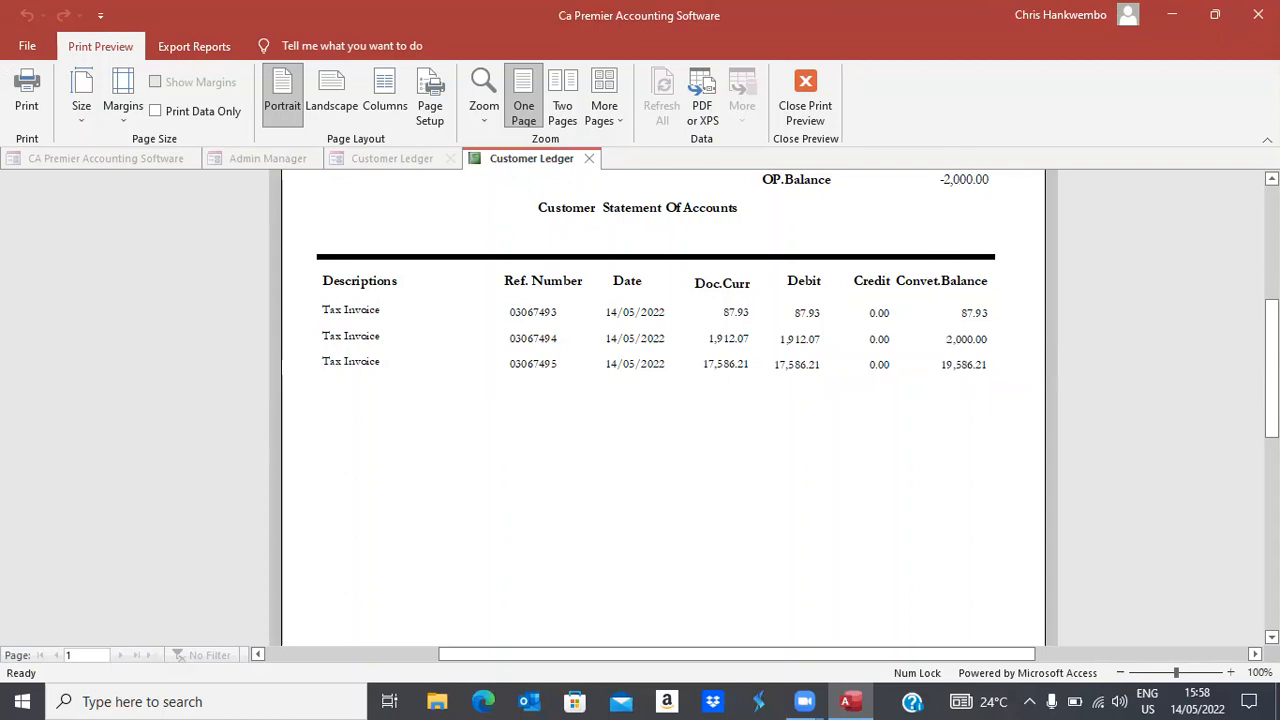
pyautogui.scroll(-5, 663, 408)
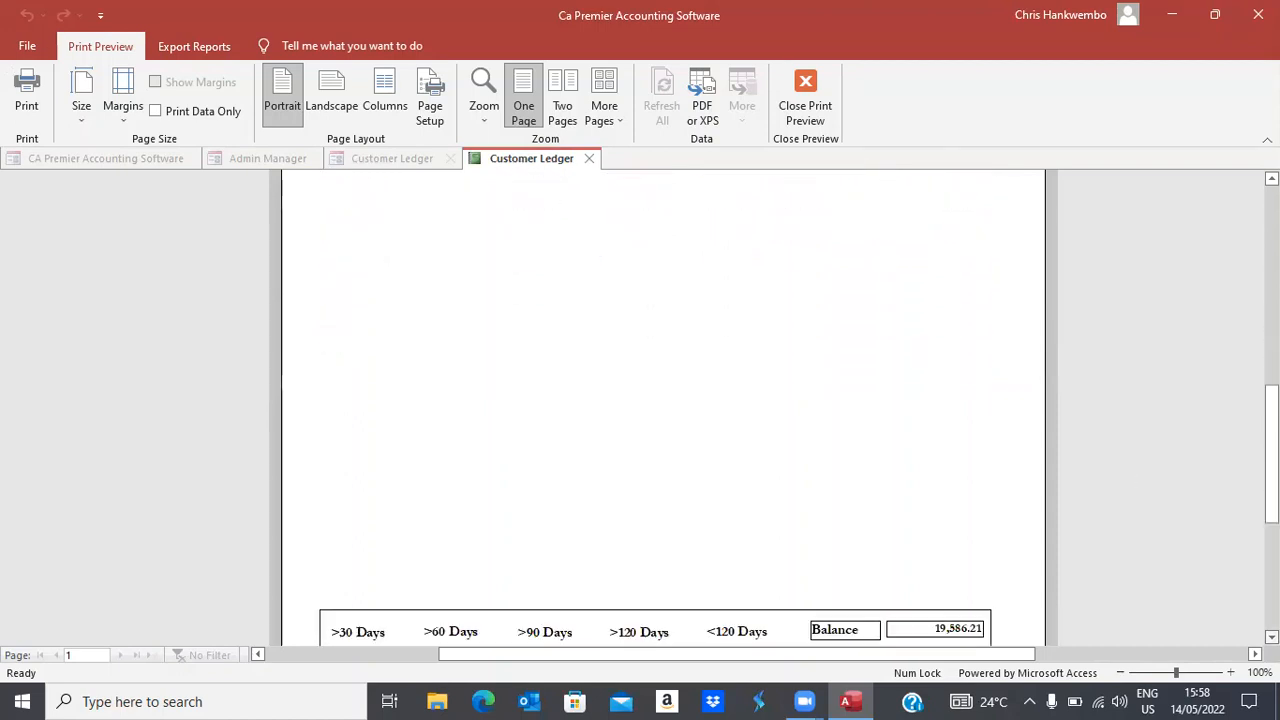
pyautogui.scroll(-2, 663, 408)
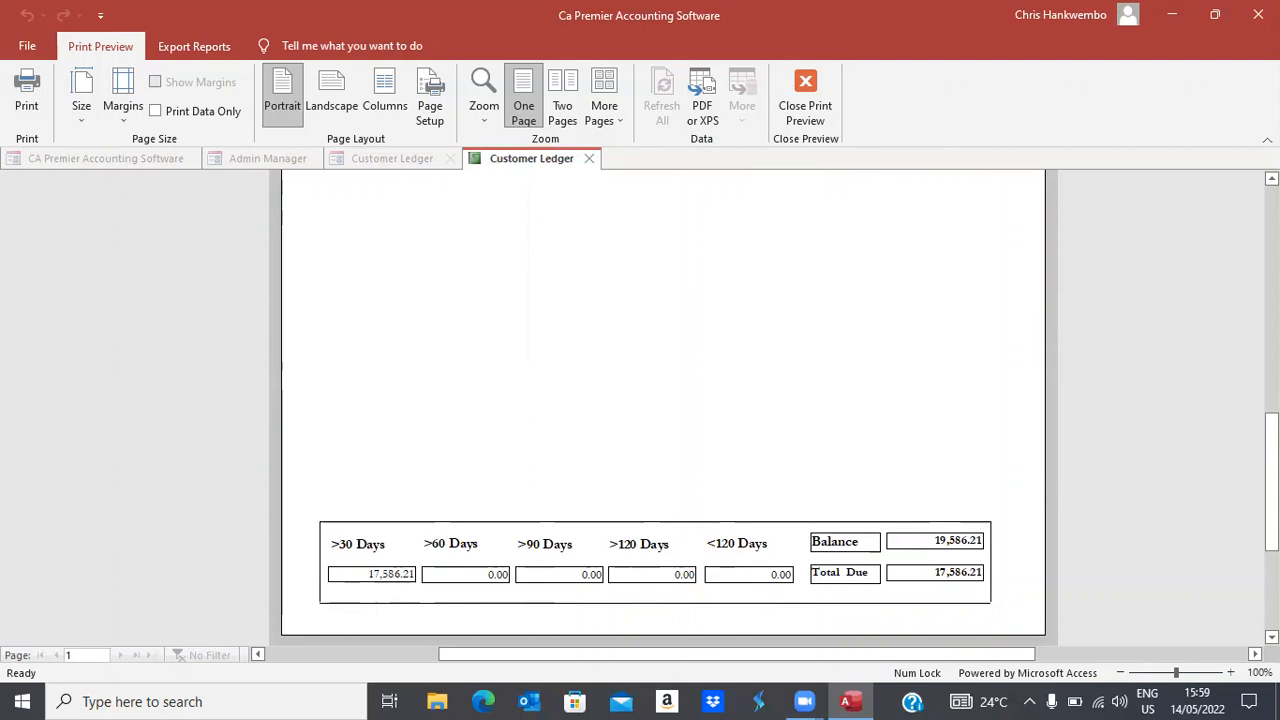
pyautogui.scroll(5, 663, 400)
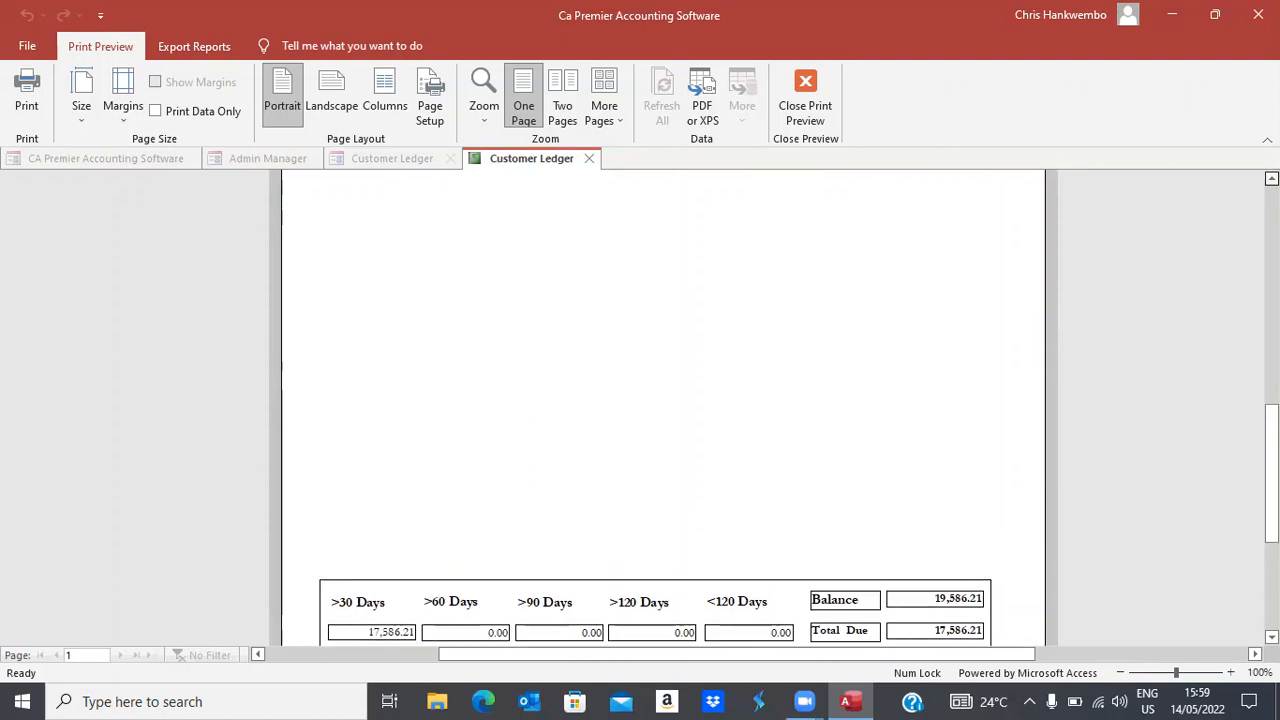
pyautogui.scroll(1, 663, 400)
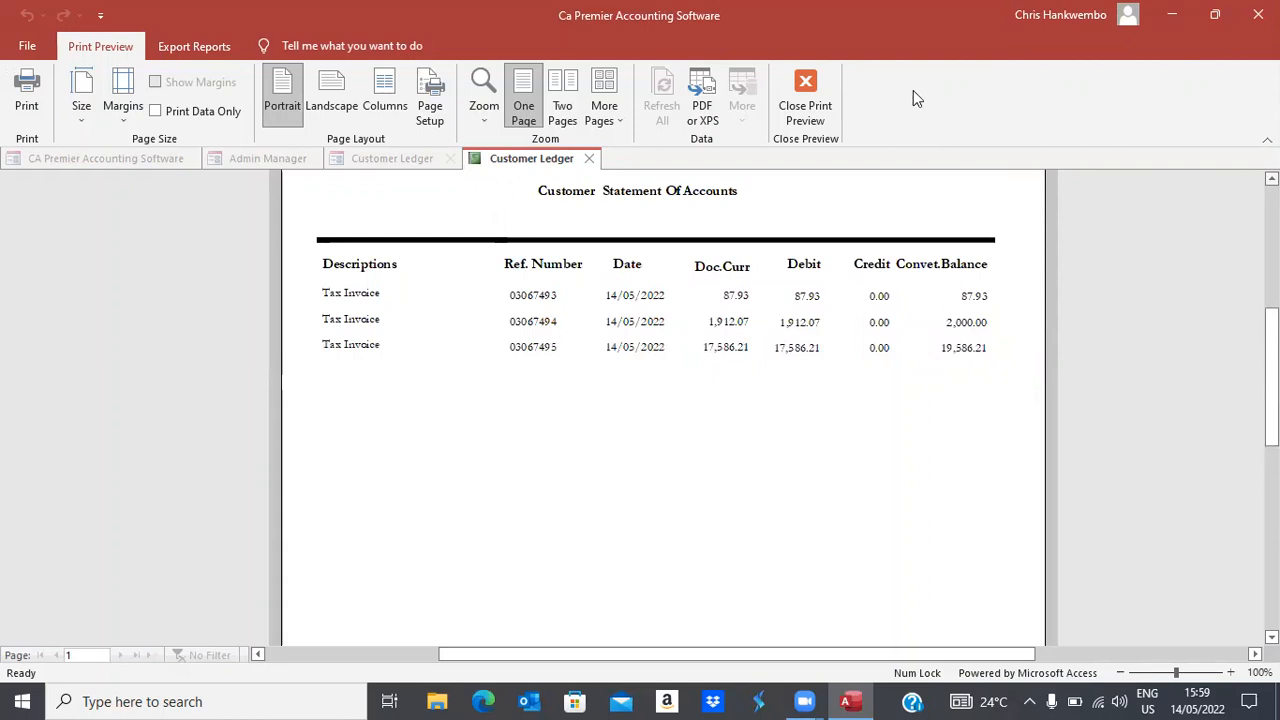
pyautogui.click(805, 100)
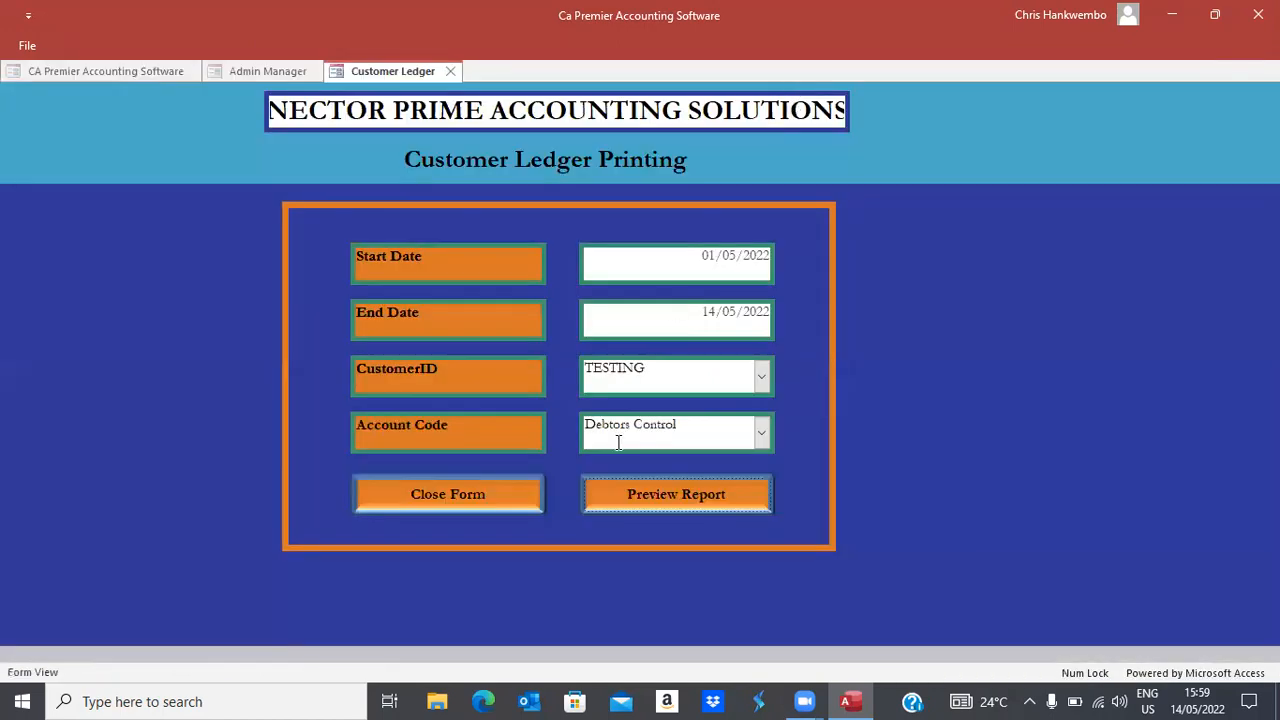
# Close the ledger form and preview the VAT detailed report for 14/05/2022 to 14/05/2022
pyautogui.click(476, 494)
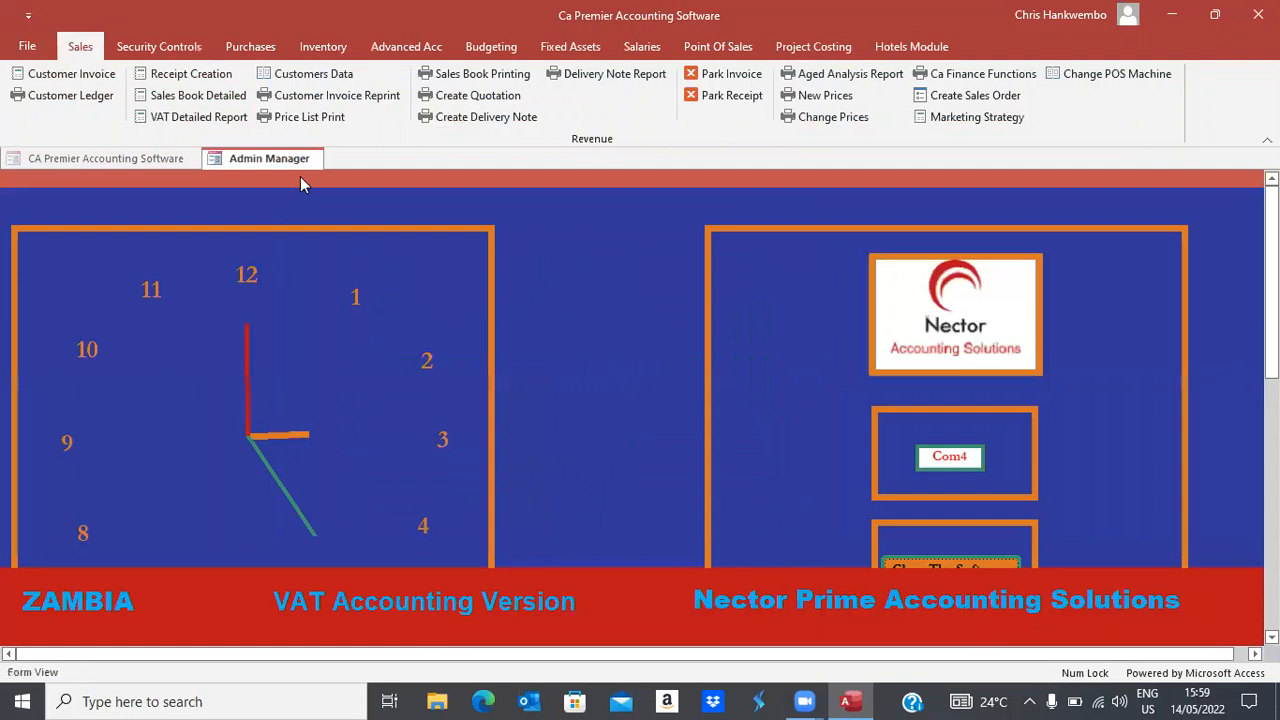
pyautogui.click(200, 117)
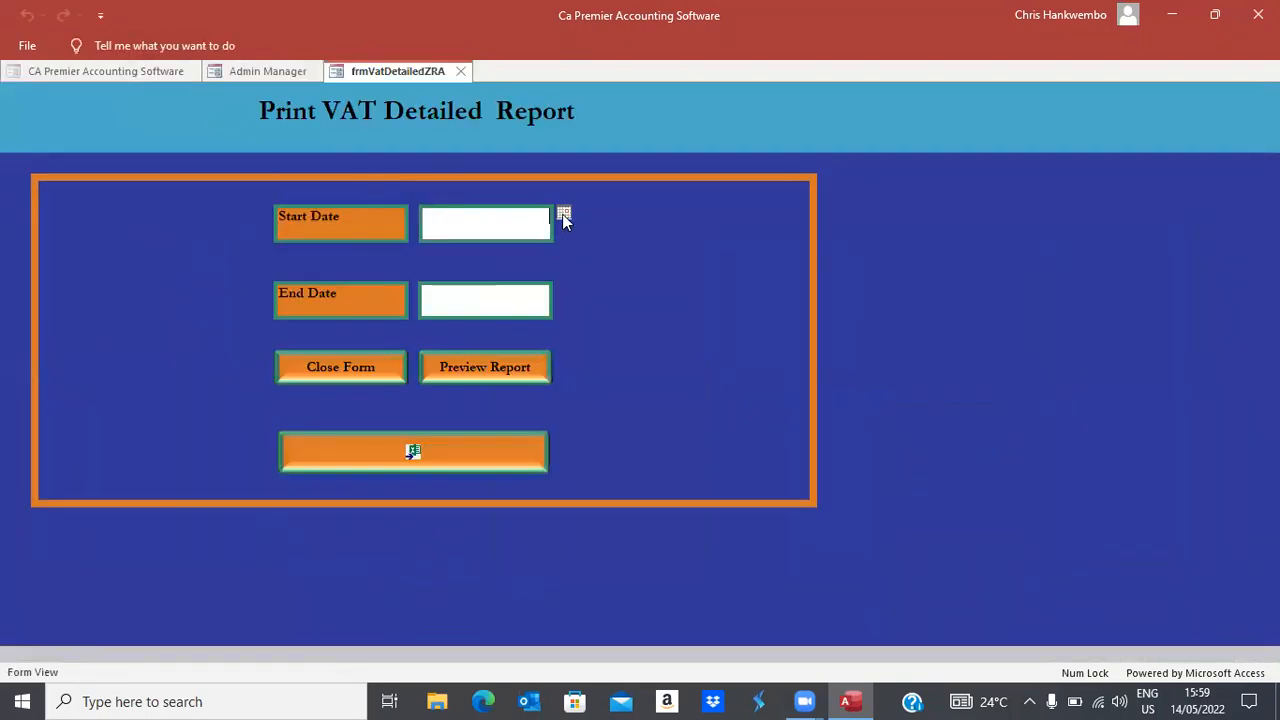
pyautogui.click(563, 216)
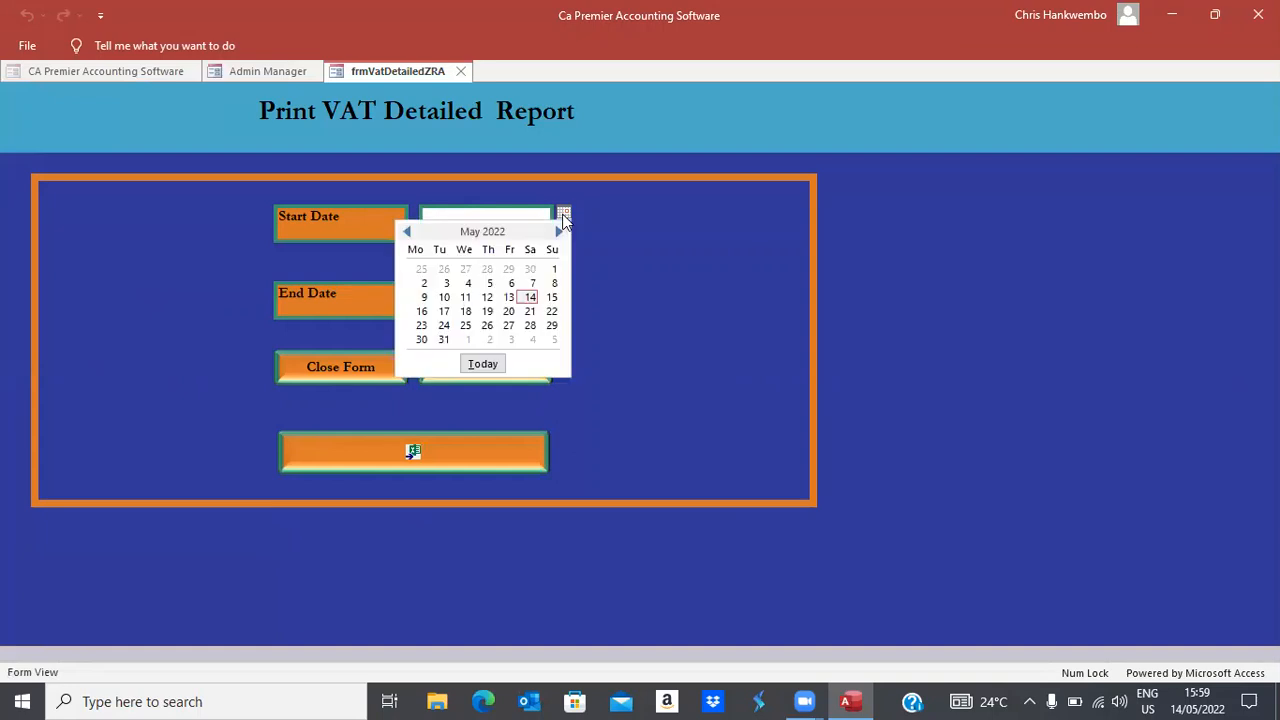
pyautogui.click(530, 297)
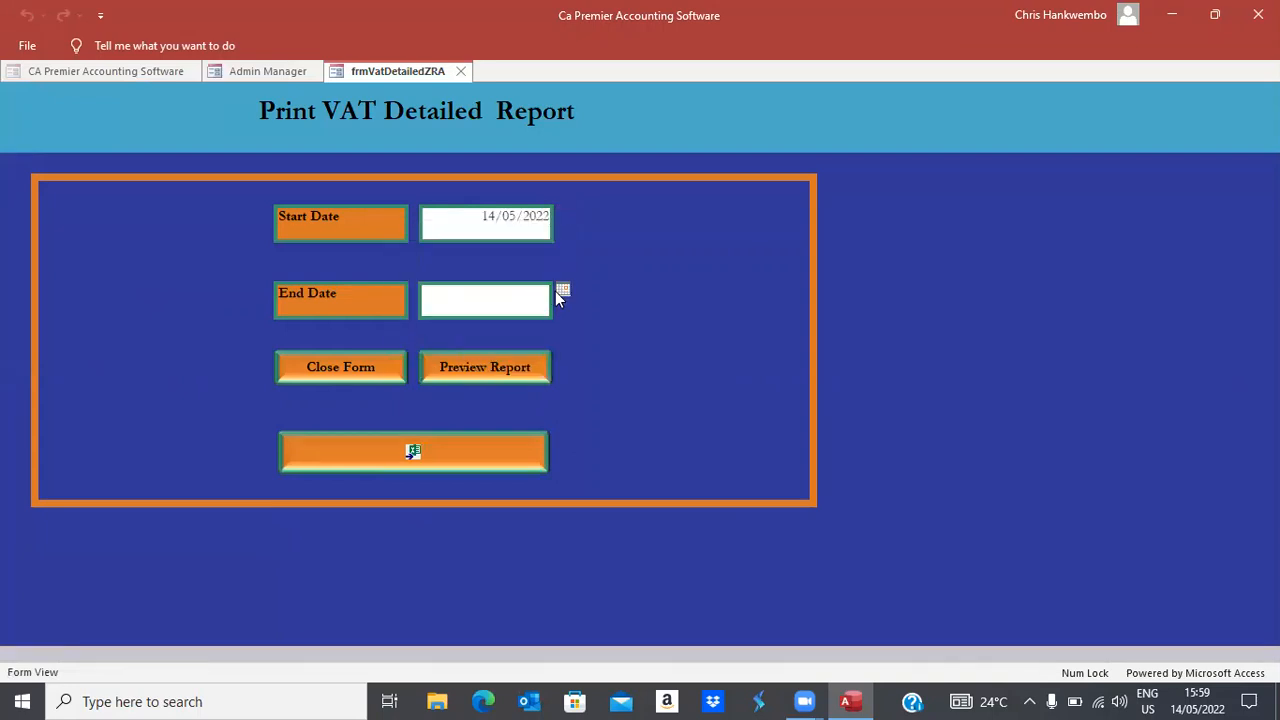
pyautogui.click(562, 291)
pyautogui.click(530, 369)
pyautogui.click(465, 368)
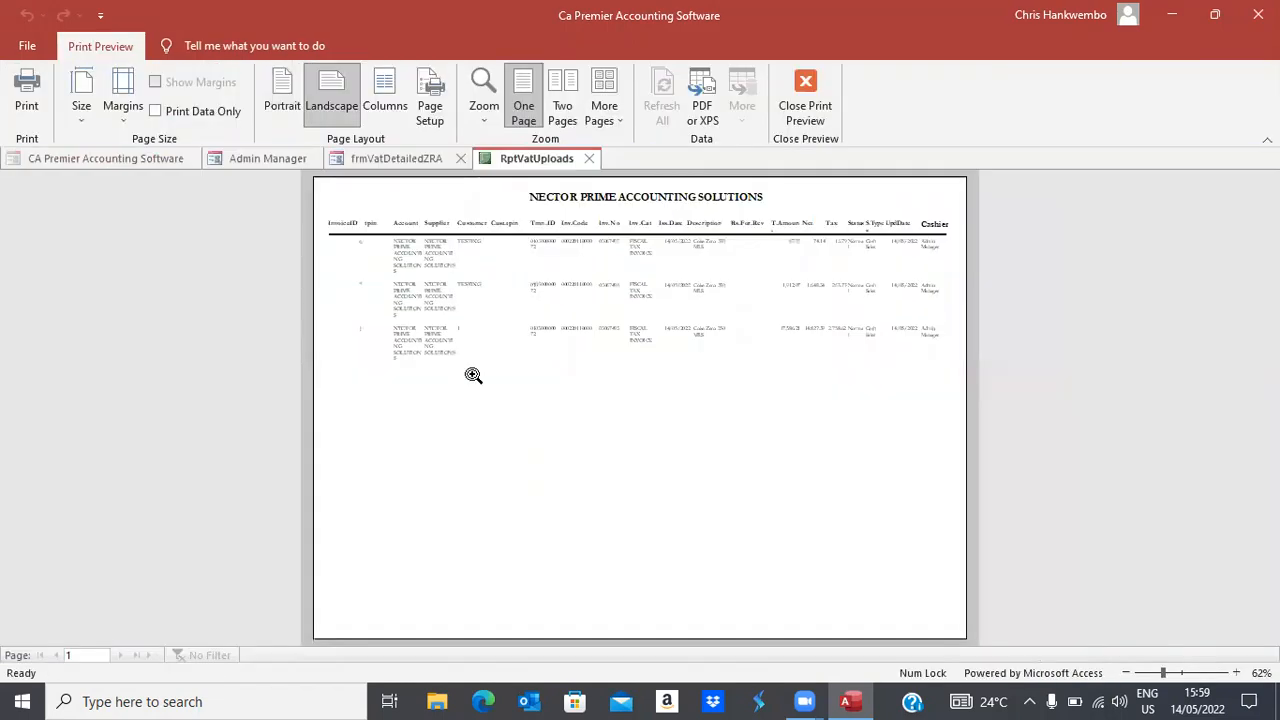
# Enlarge the VAT report page to read its rows, then close the preview and the VAT form
pyautogui.click(508, 328)
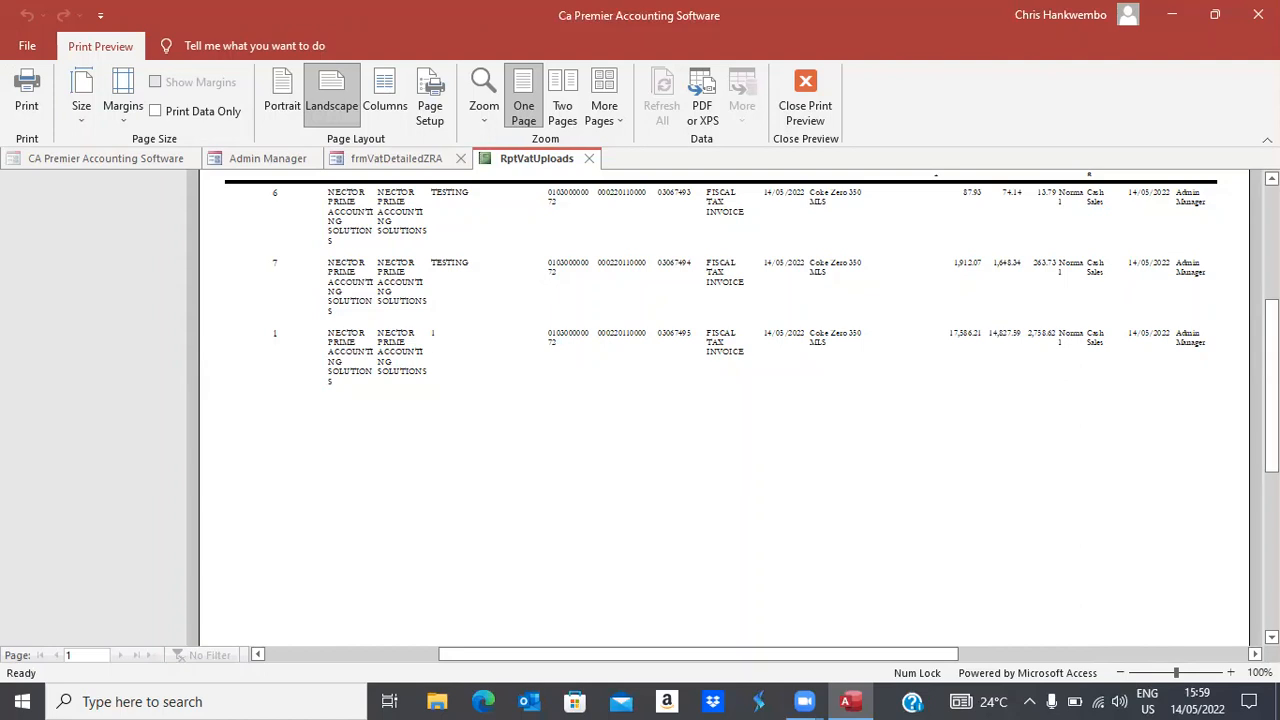
pyautogui.scroll(2, 724, 400)
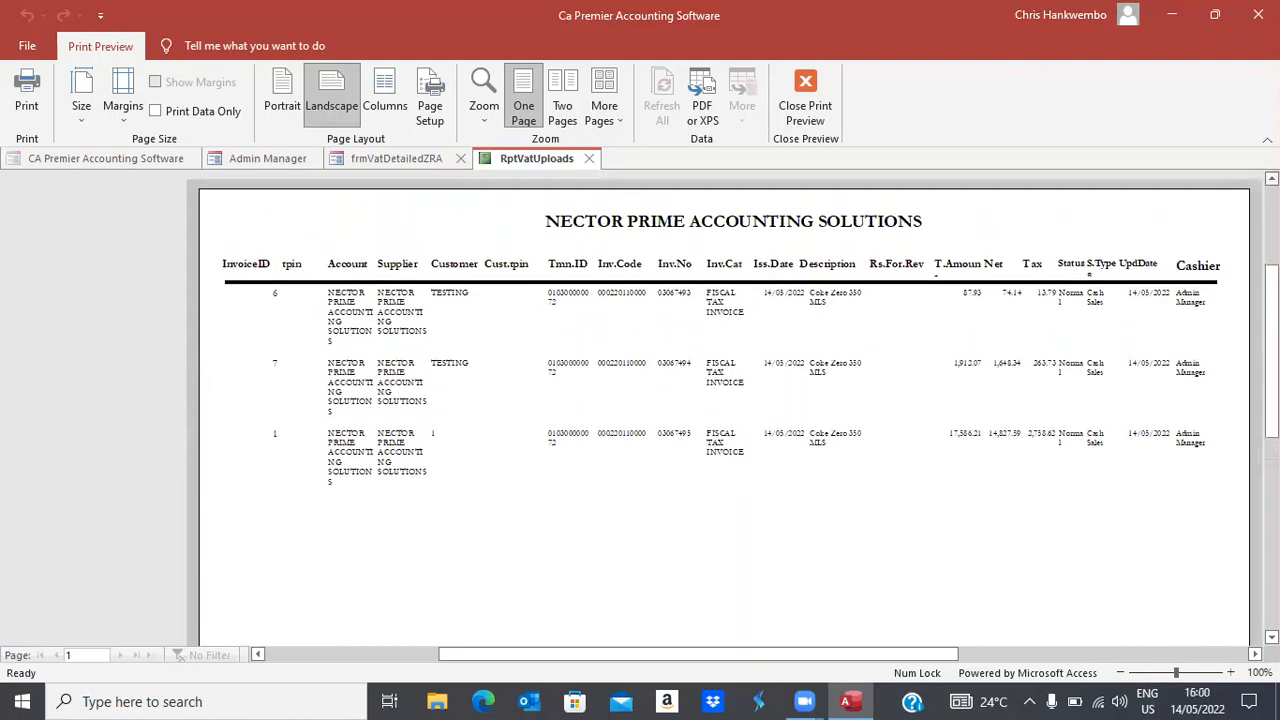
pyautogui.click(805, 115)
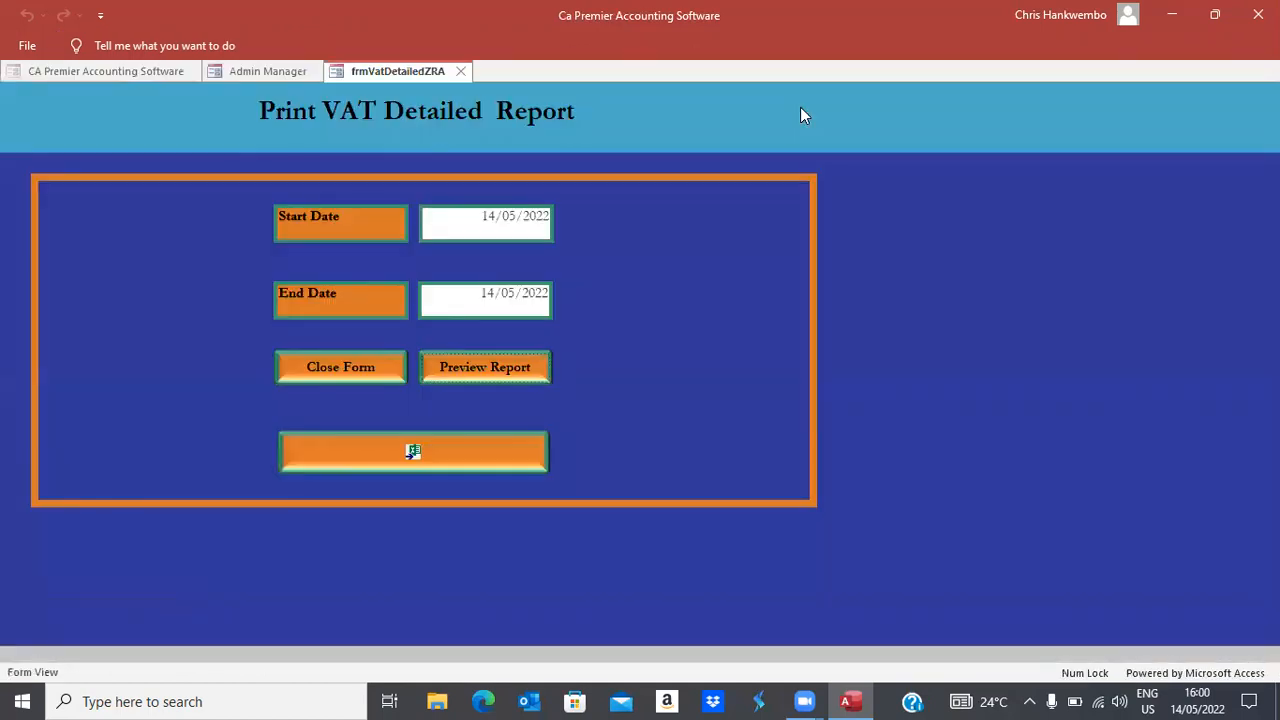
pyautogui.click(315, 368)
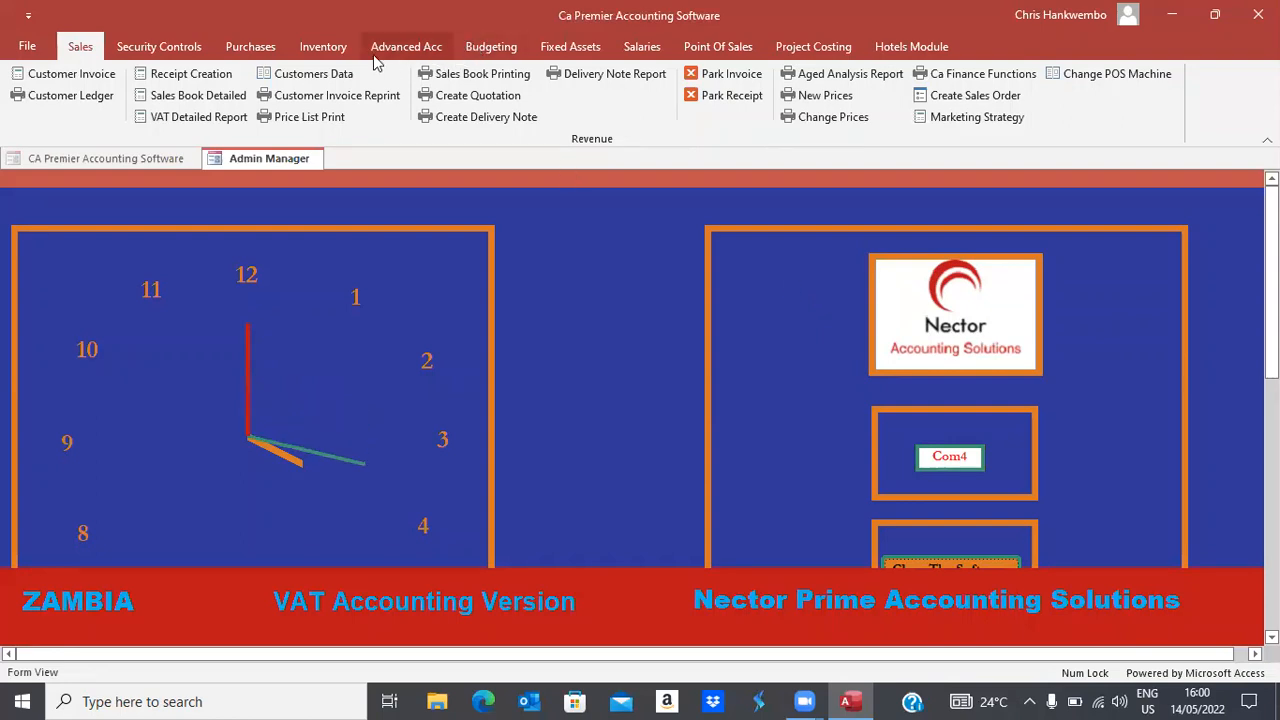
# Create supplier 1 with company name 'BMG Beverages' in Supplier Data and close the form
pyautogui.click(300, 47)
pyautogui.click(263, 47)
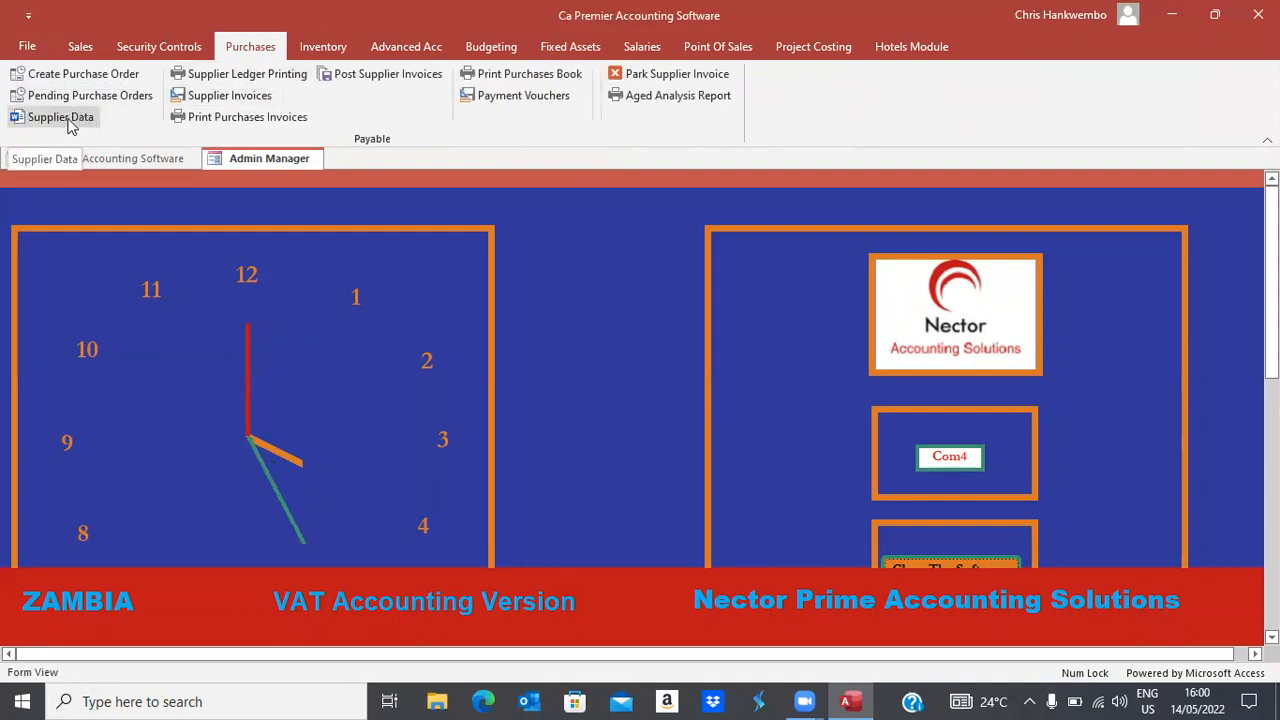
pyautogui.click(68, 120)
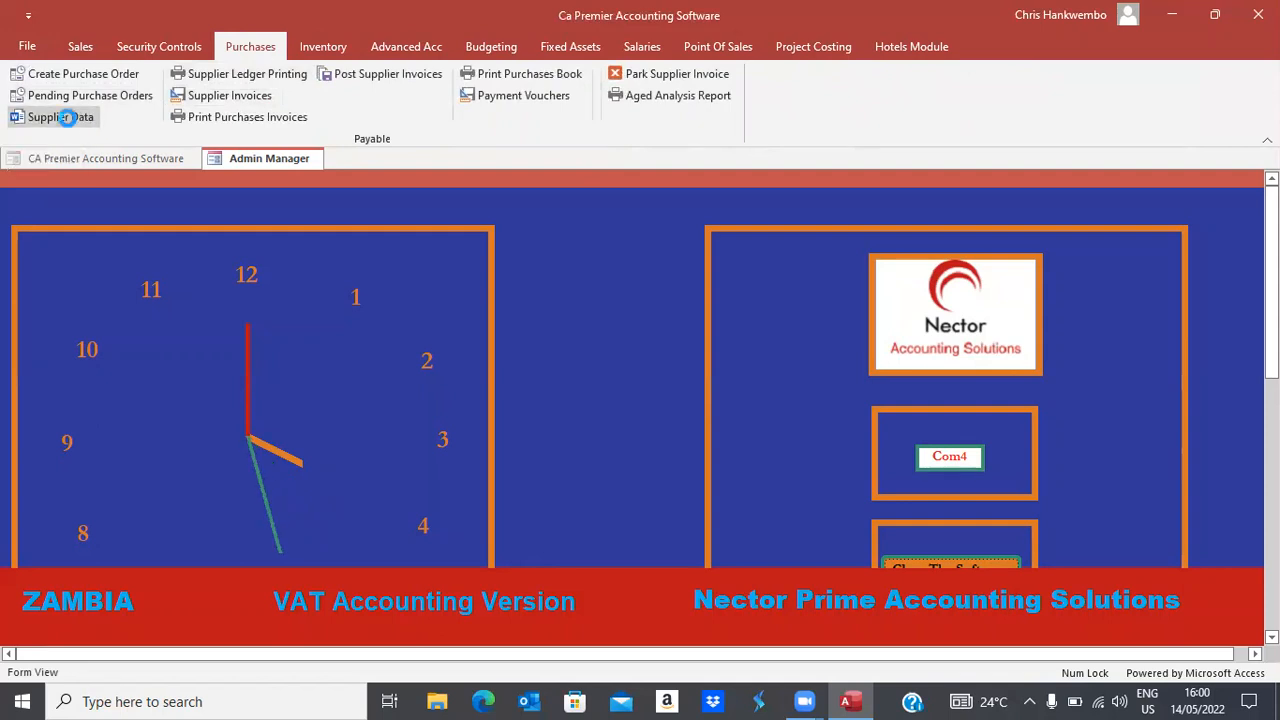
pyautogui.click(240, 280)
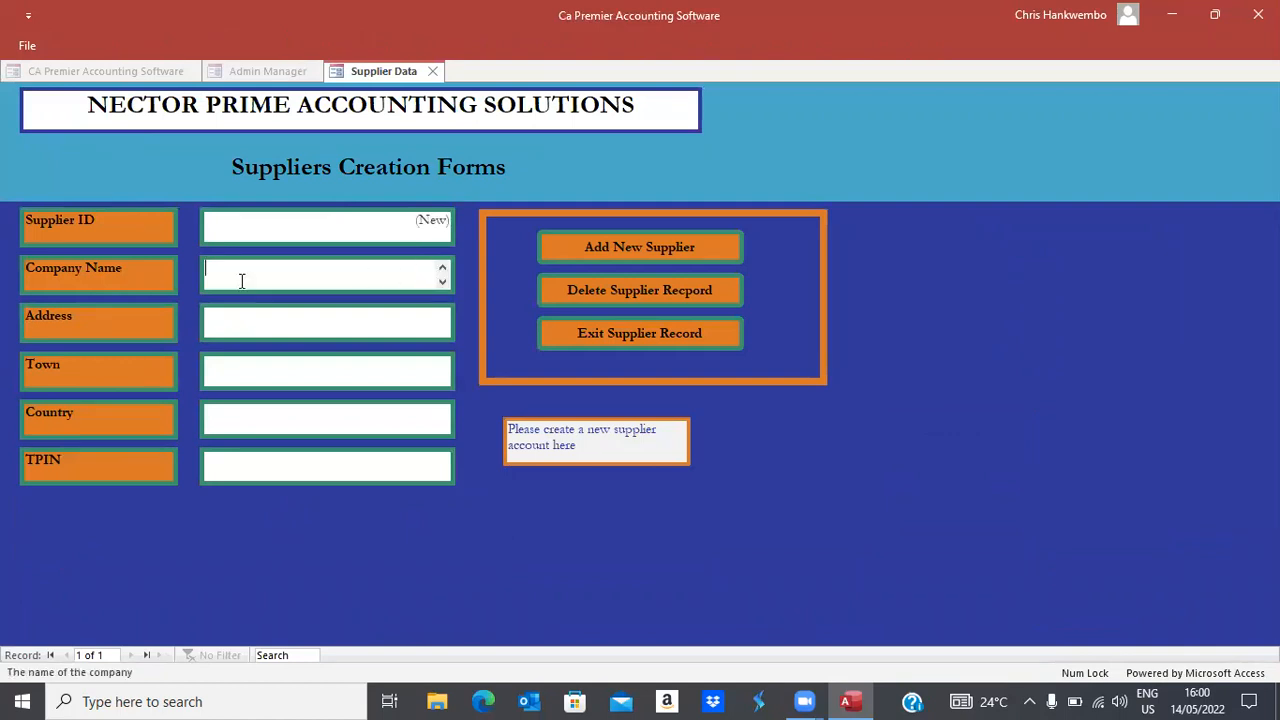
pyautogui.write('BMG Beverages')
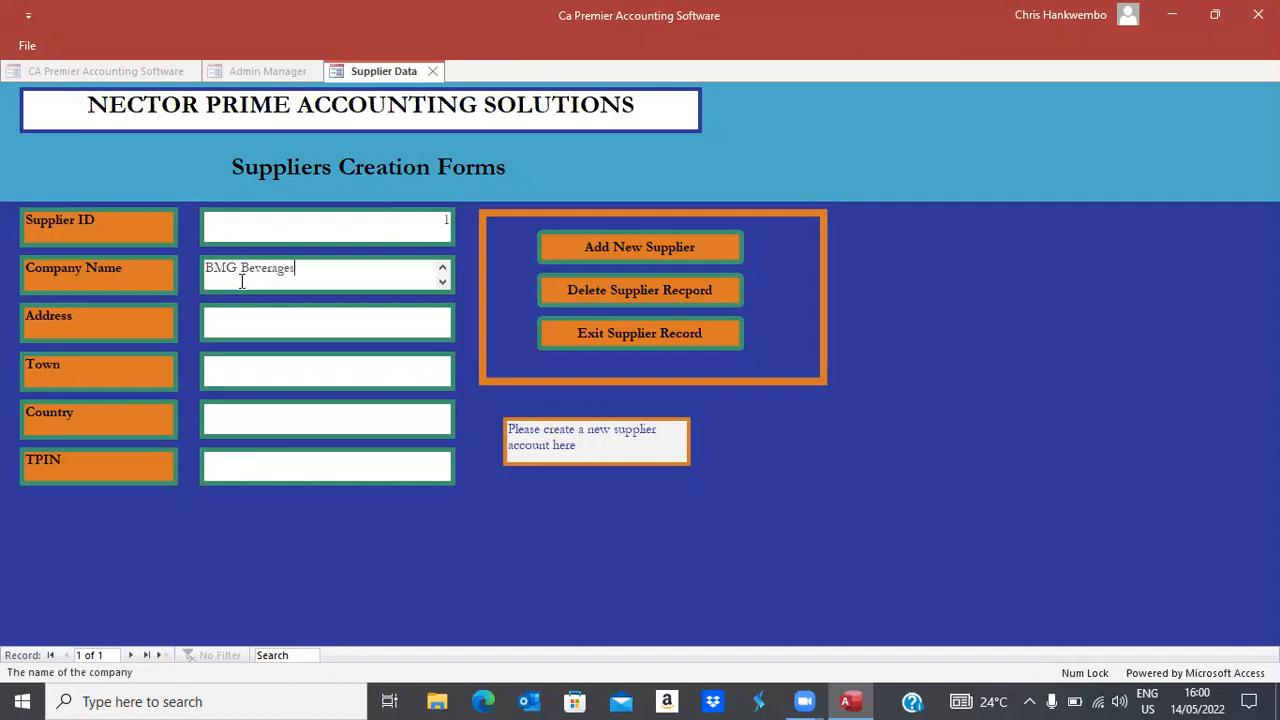
pyautogui.press('Tab')
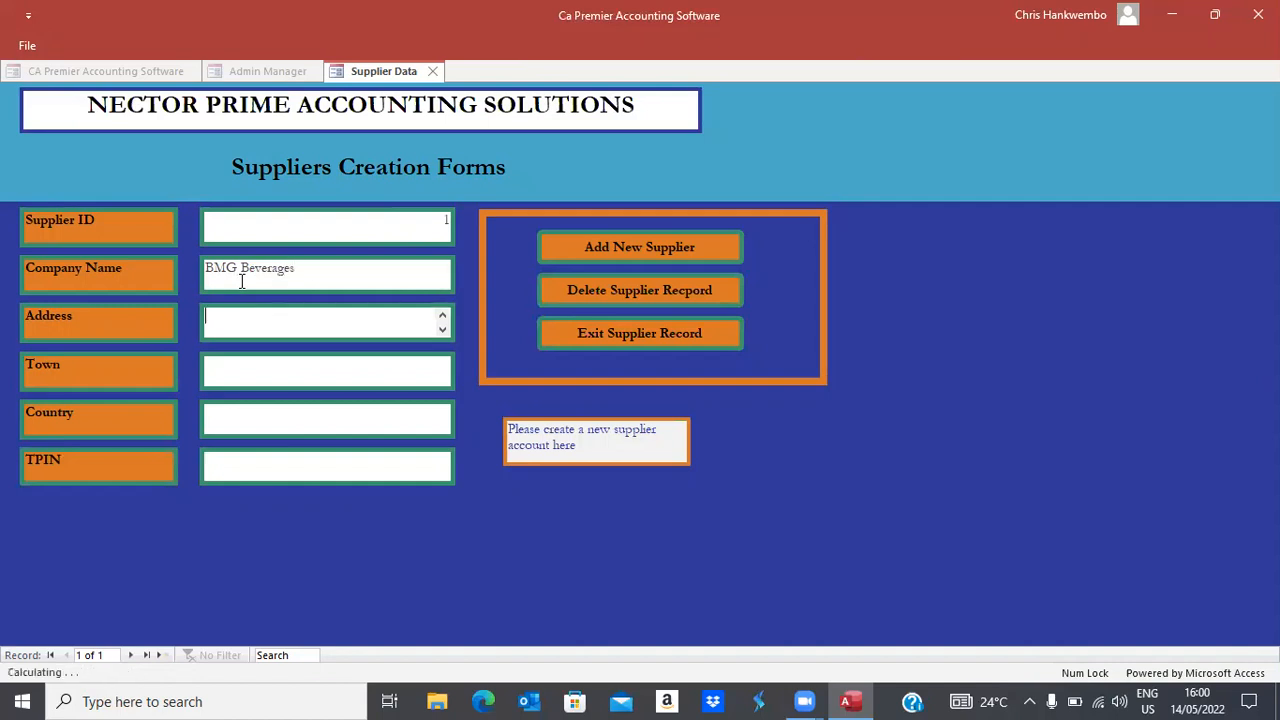
pyautogui.click(600, 248)
pyautogui.click(600, 336)
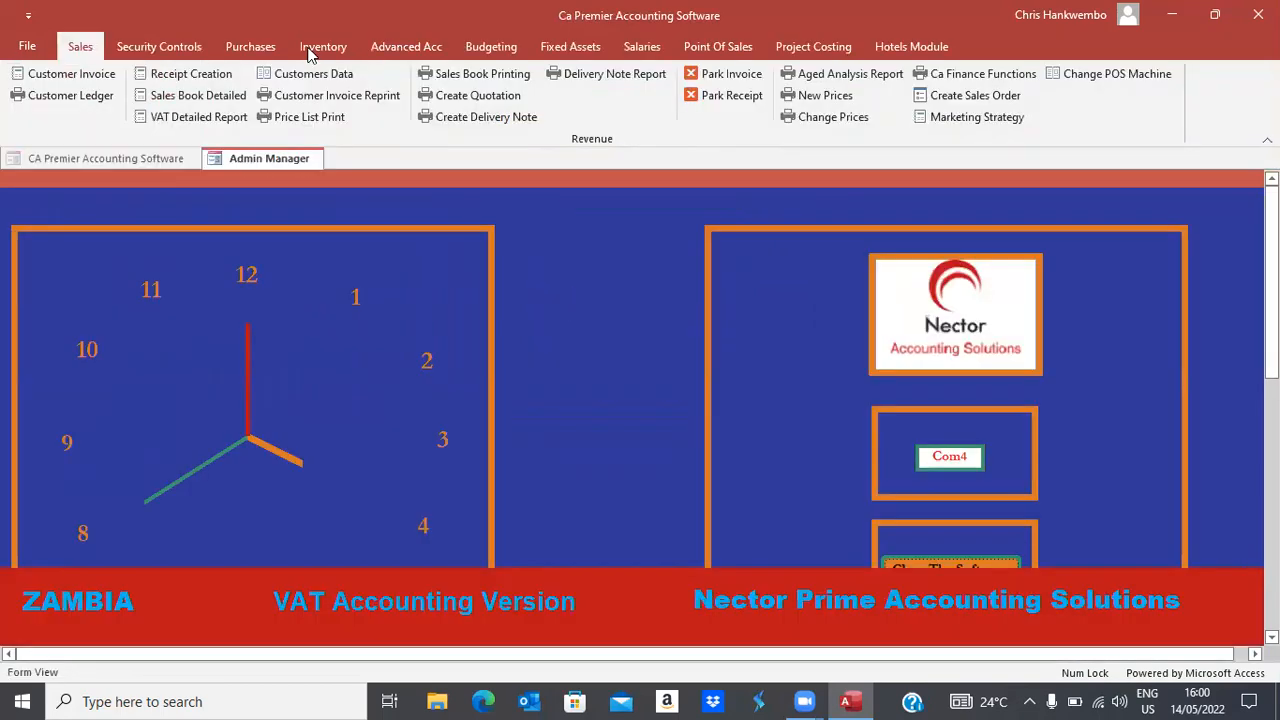
pyautogui.click(250, 46)
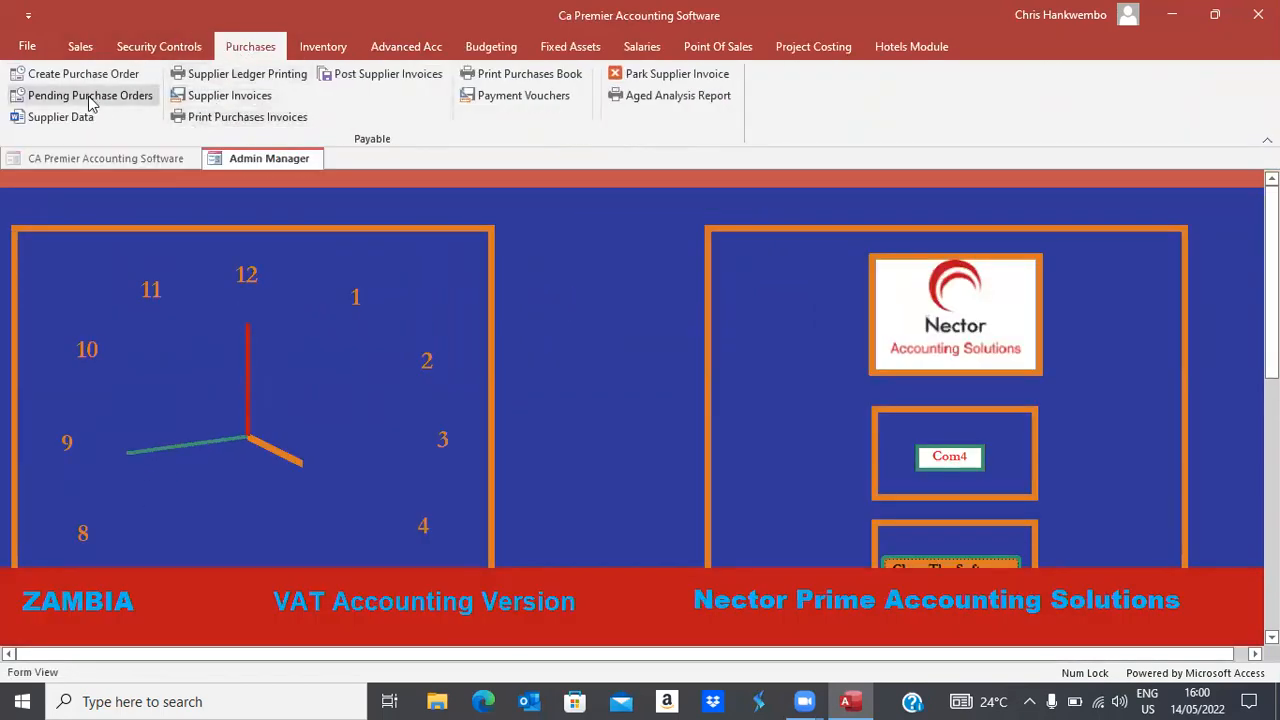
# Start a Purchase Order for BMG Beverages dated 14/05/2022 in the Sales And Marketing department
pyautogui.click(84, 75)
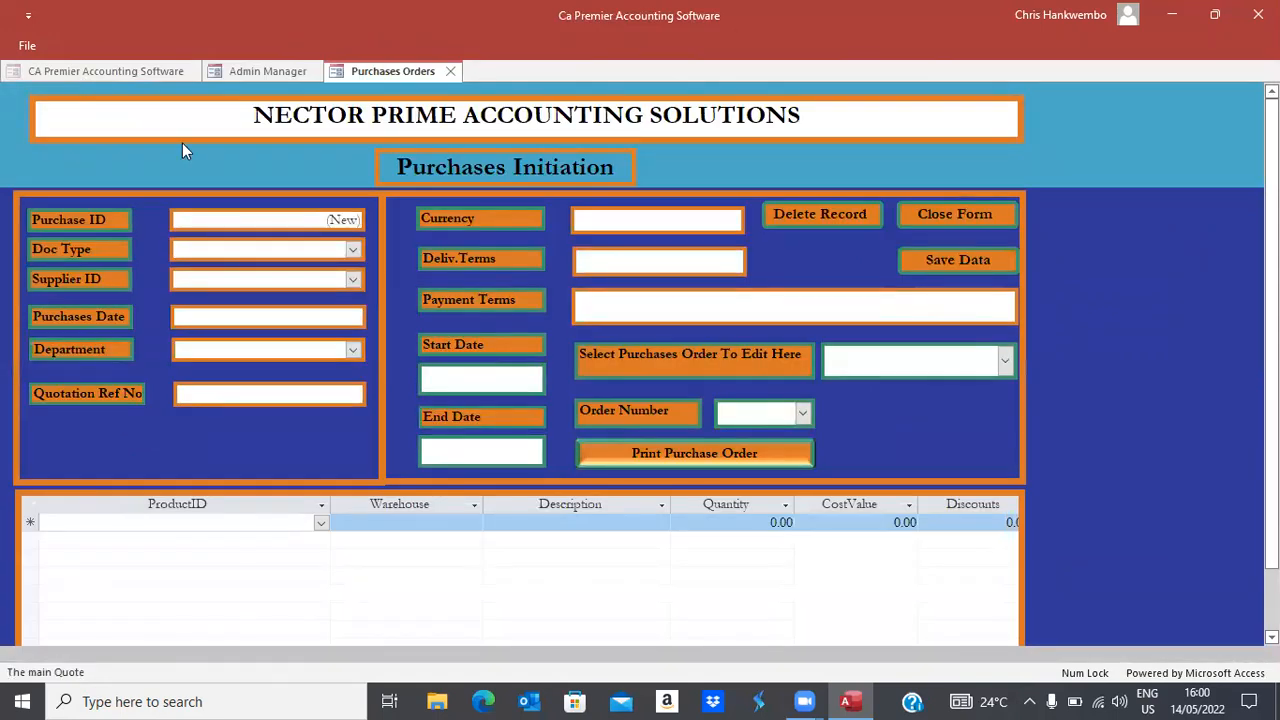
pyautogui.click(350, 251)
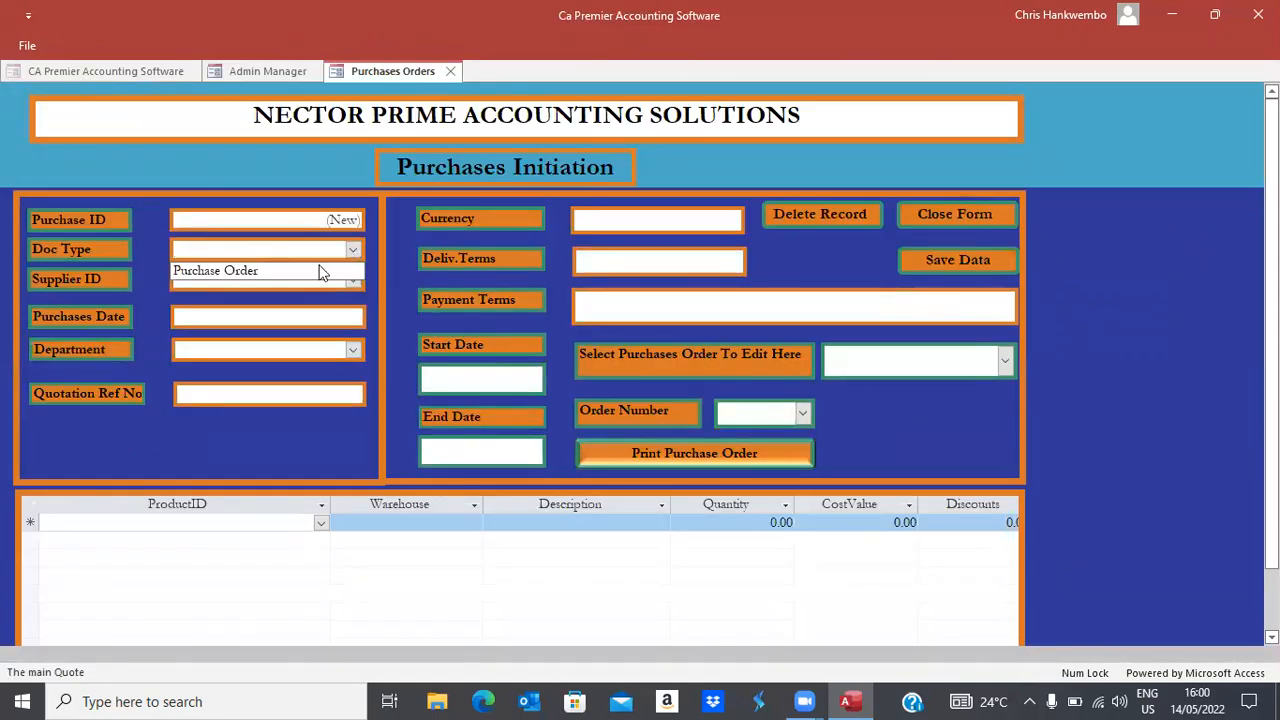
pyautogui.click(251, 276)
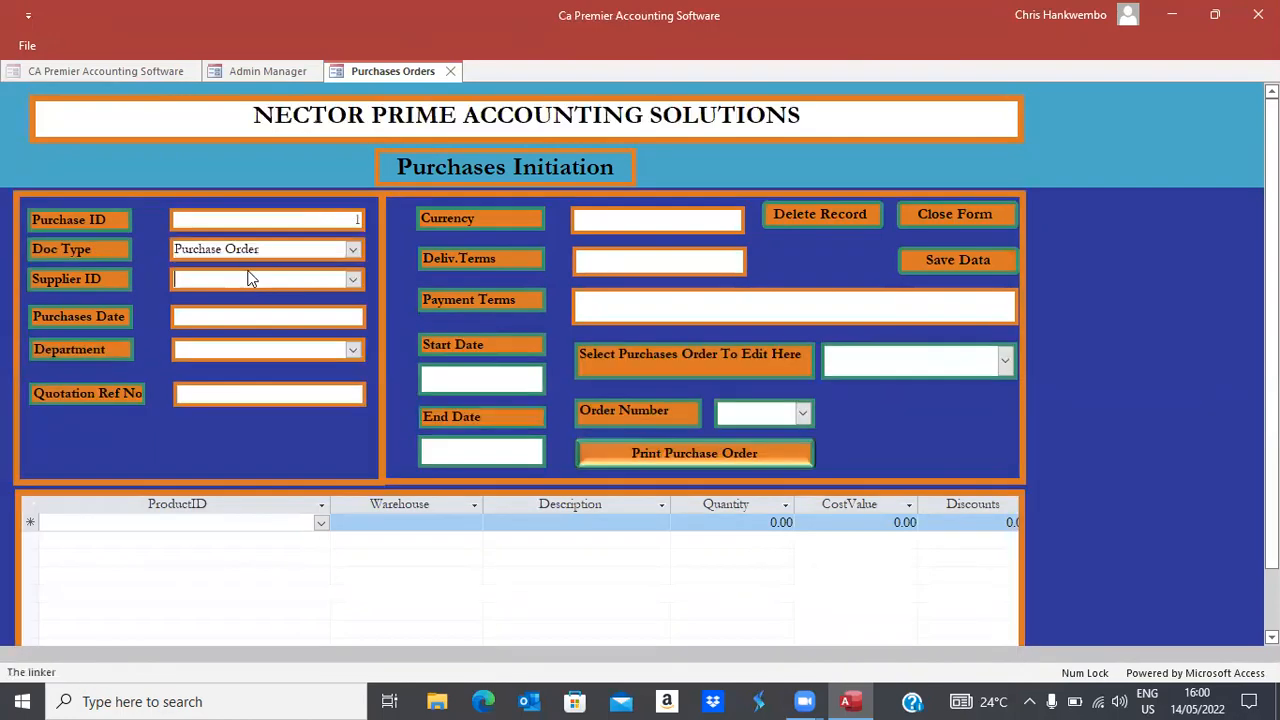
pyautogui.click(352, 280)
pyautogui.click(240, 300)
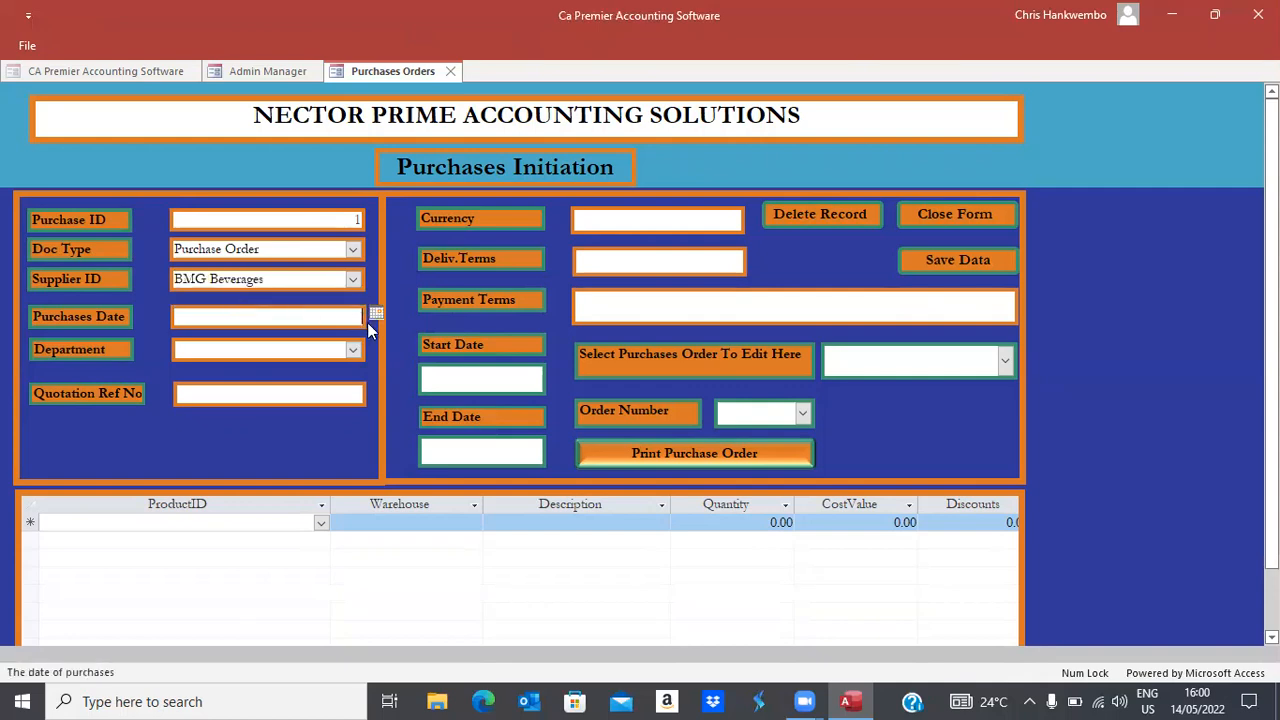
pyautogui.click(376, 316)
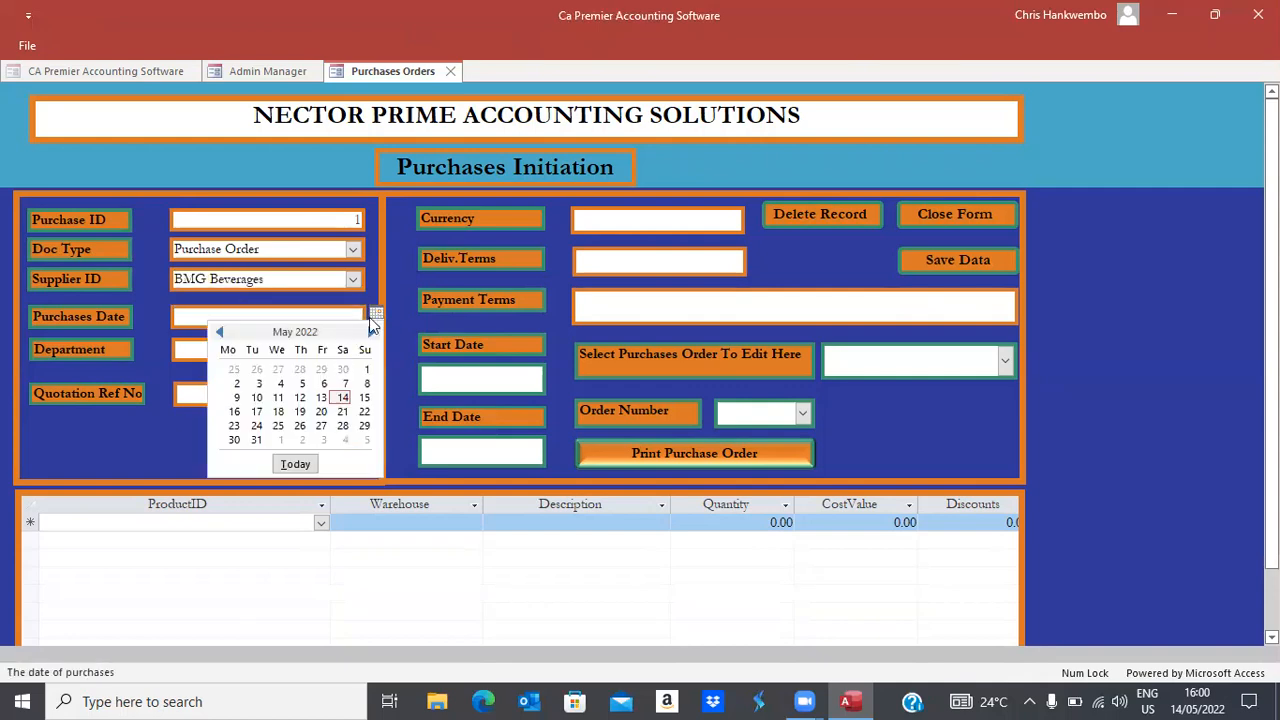
pyautogui.click(341, 399)
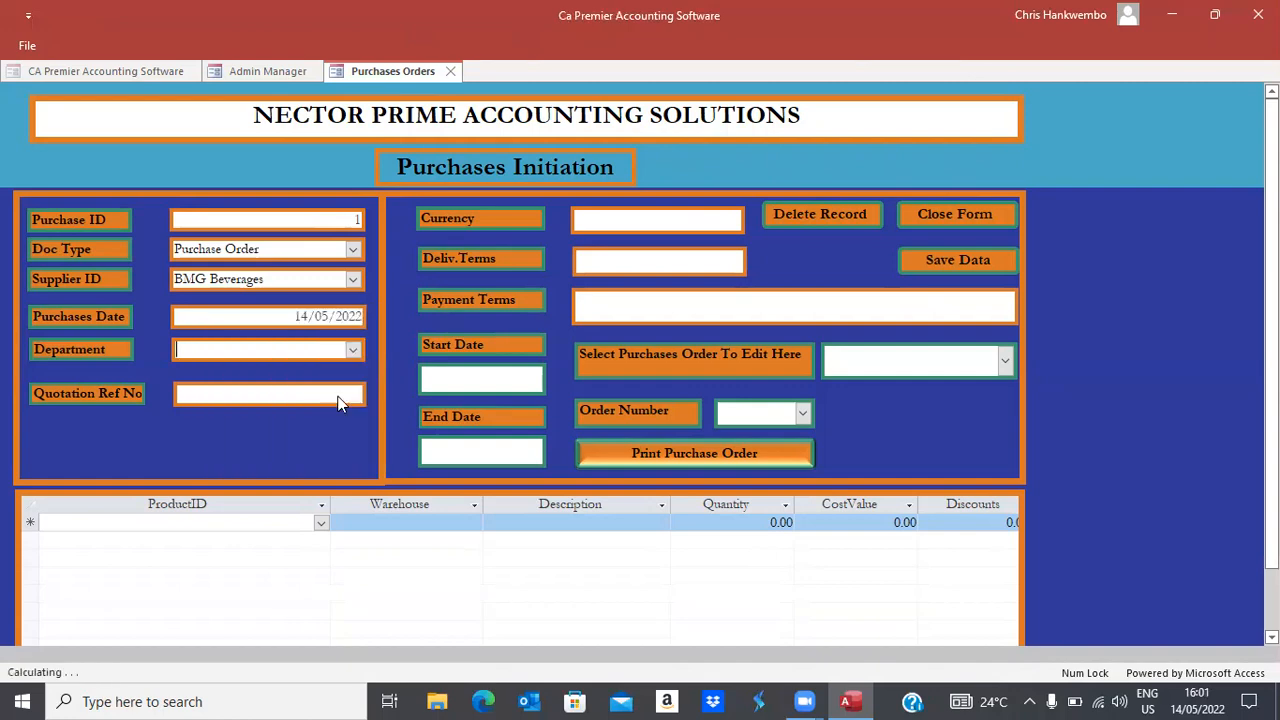
pyautogui.click(351, 351)
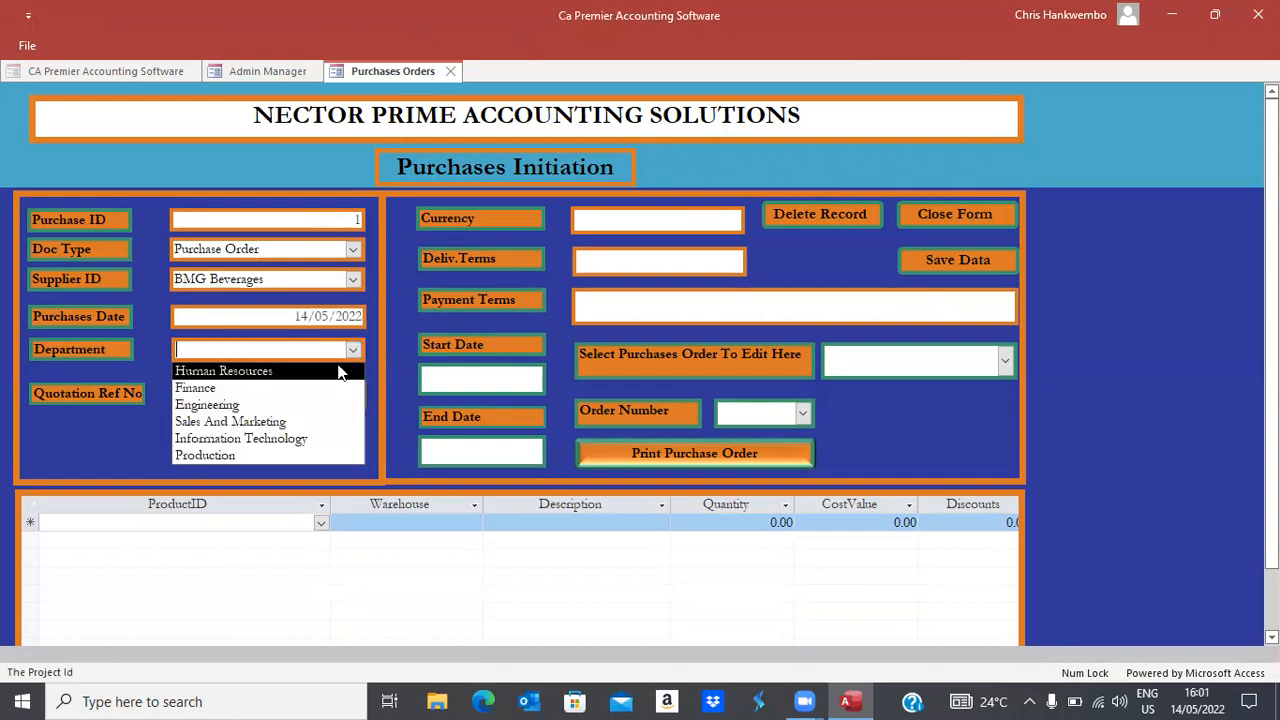
pyautogui.click(277, 421)
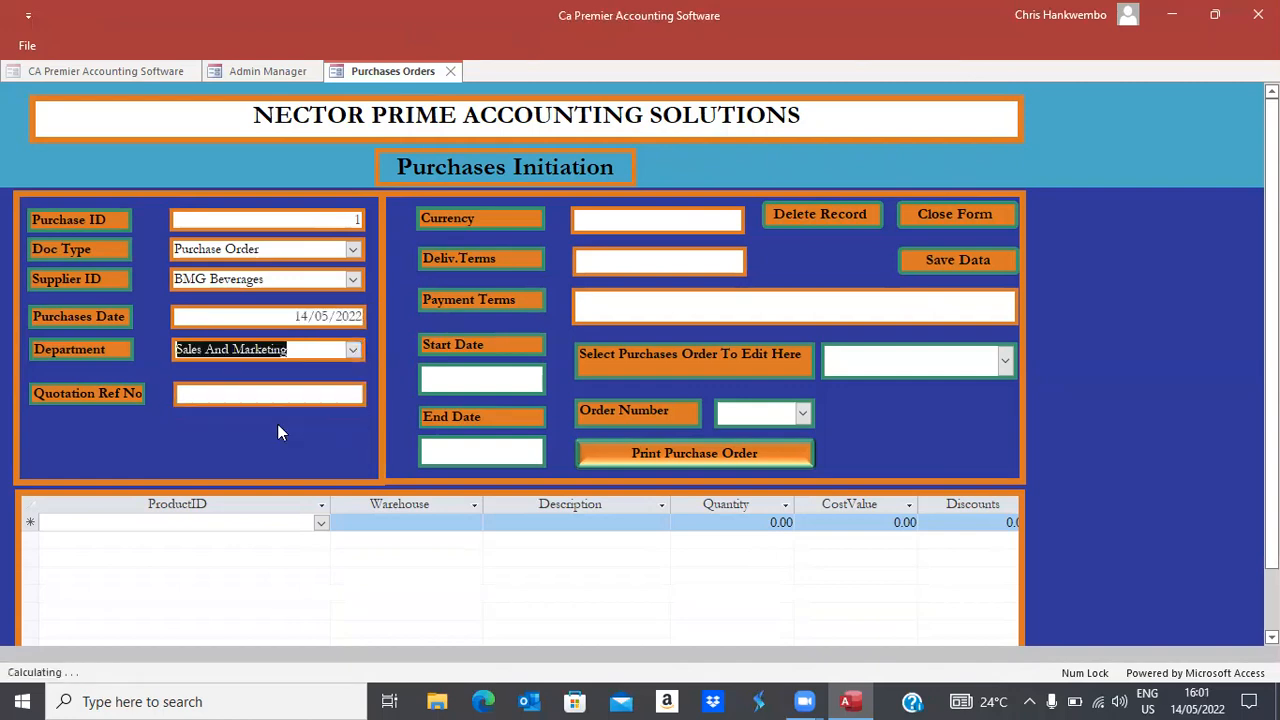
# Set the order currency to USD and both delivery and payment terms to 'Soon'
pyautogui.press('Tab')
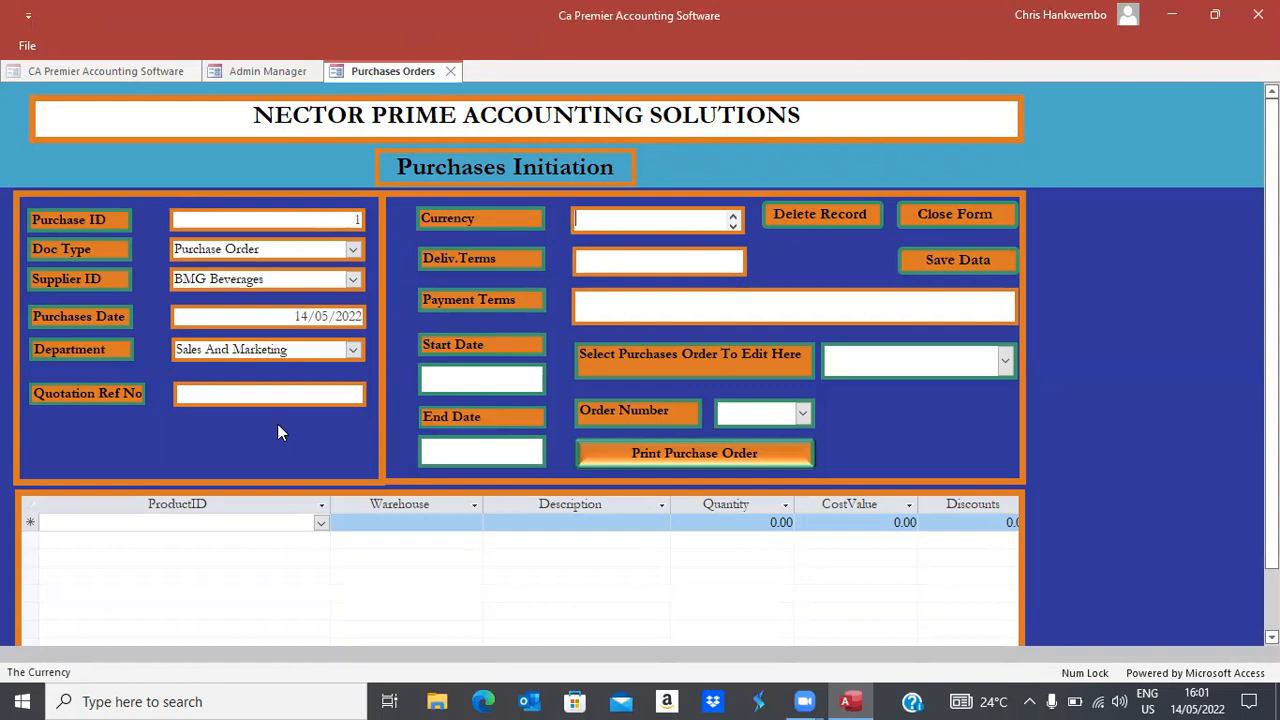
pyautogui.press('capslock')
pyautogui.write('USD')
pyautogui.press('Tab')
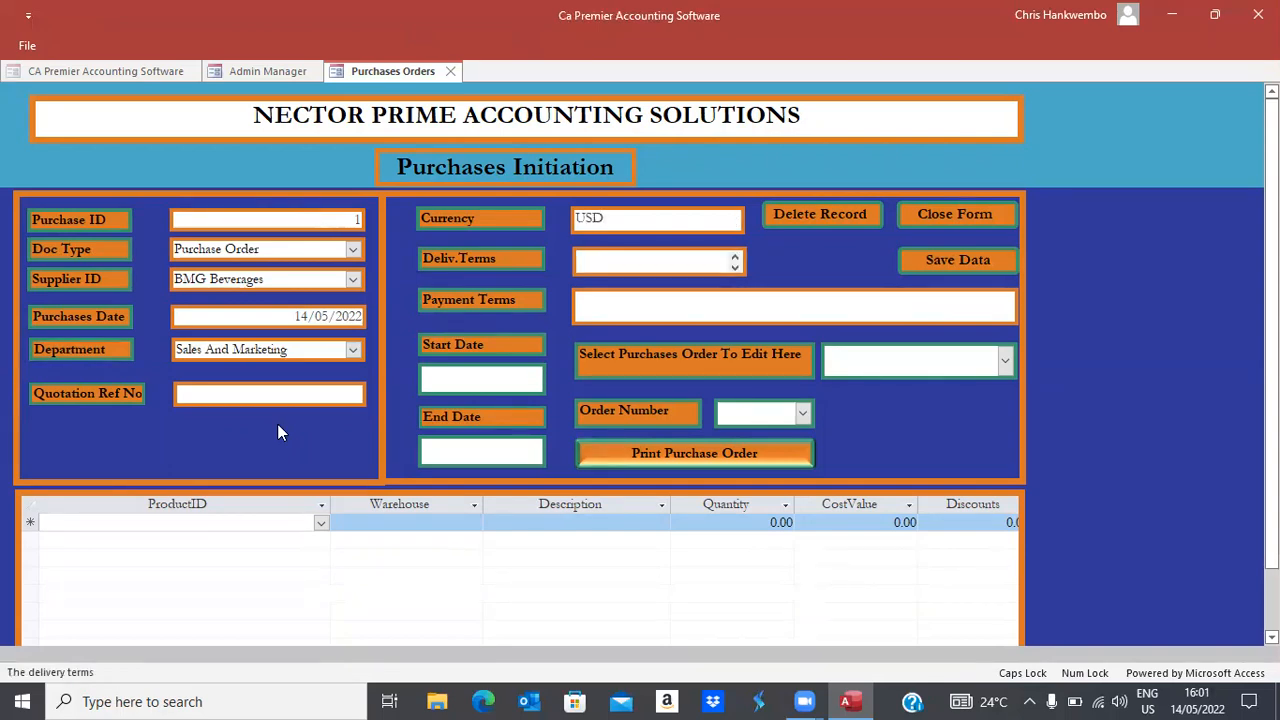
pyautogui.press('capslock')
pyautogui.write('Soon')
pyautogui.press('Tab')
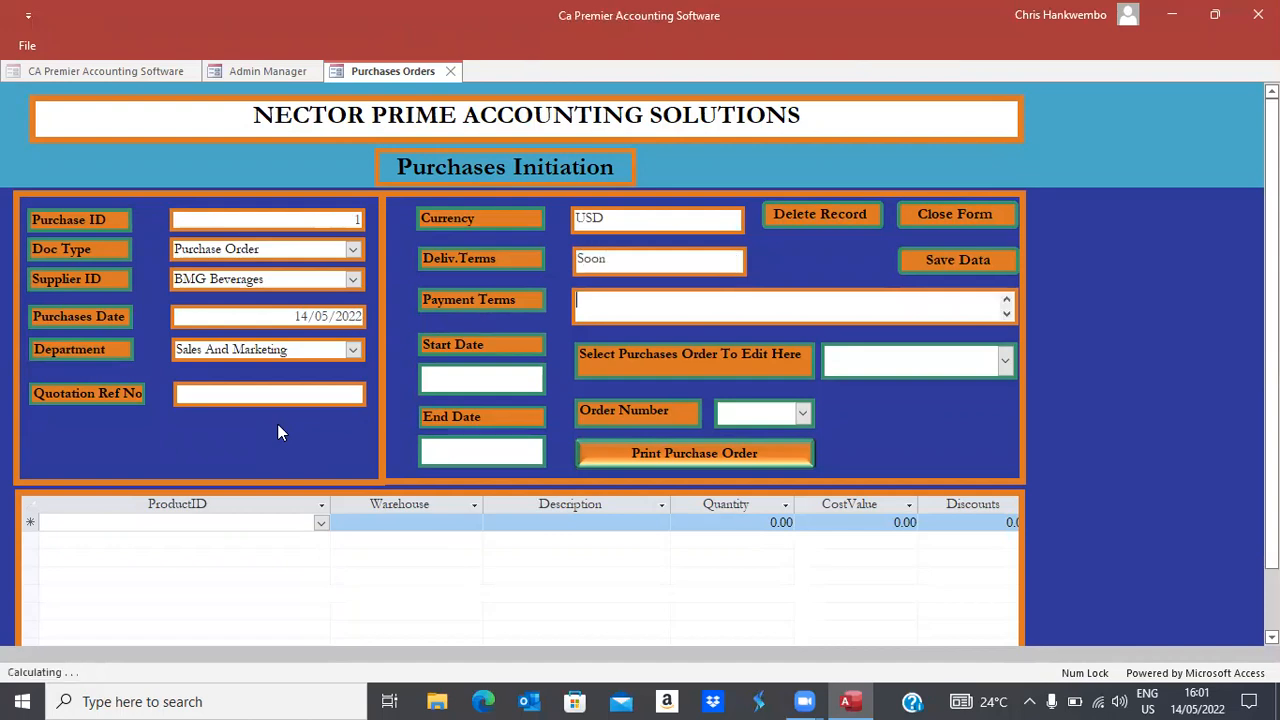
pyautogui.write('Soon')
pyautogui.press('Tab')
# Enter quotation reference NA and add a Coke Zero 350 MLS line into the Head Office warehouse
pyautogui.write('NA')
pyautogui.press('Tab')
pyautogui.click(321, 480)
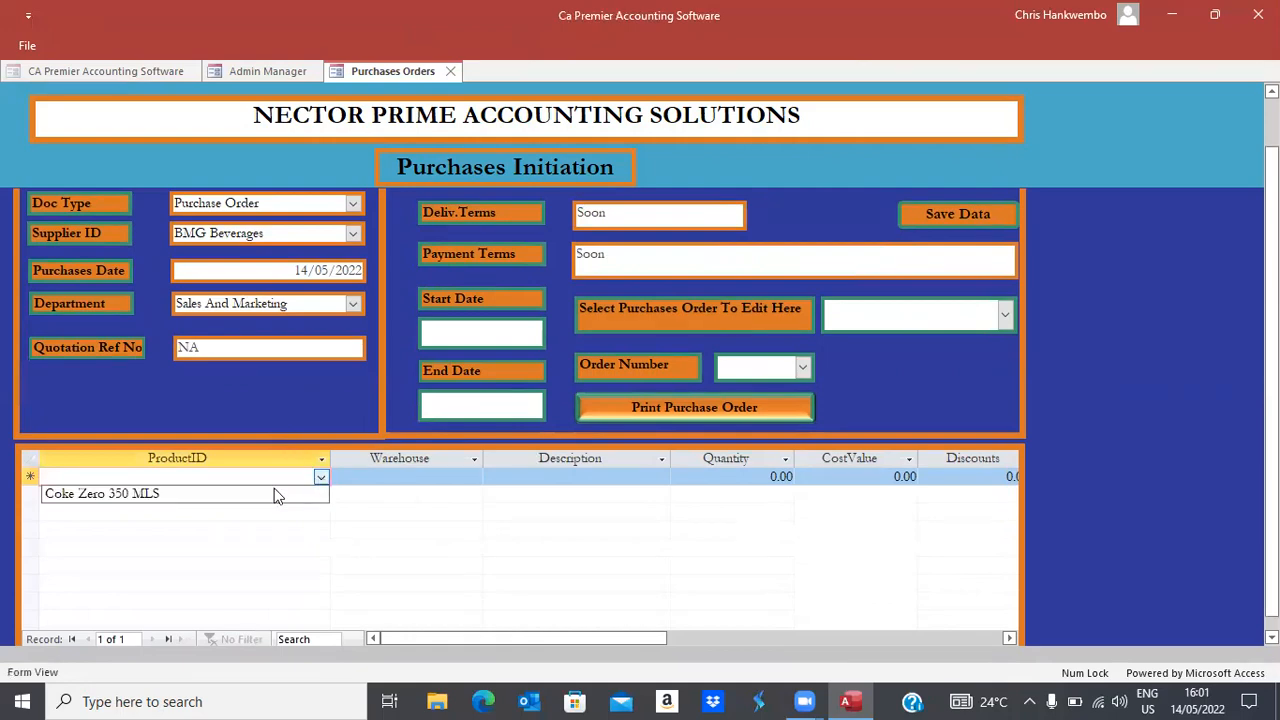
pyautogui.click(122, 490)
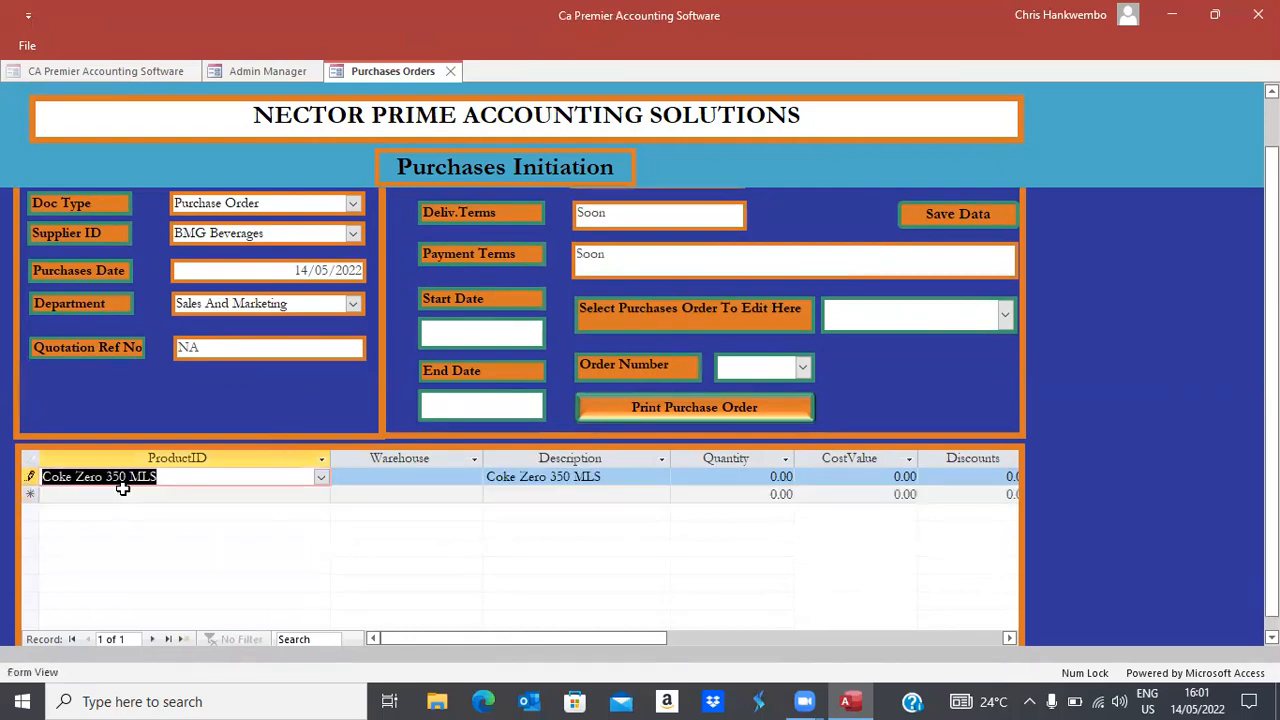
pyautogui.press('Tab')
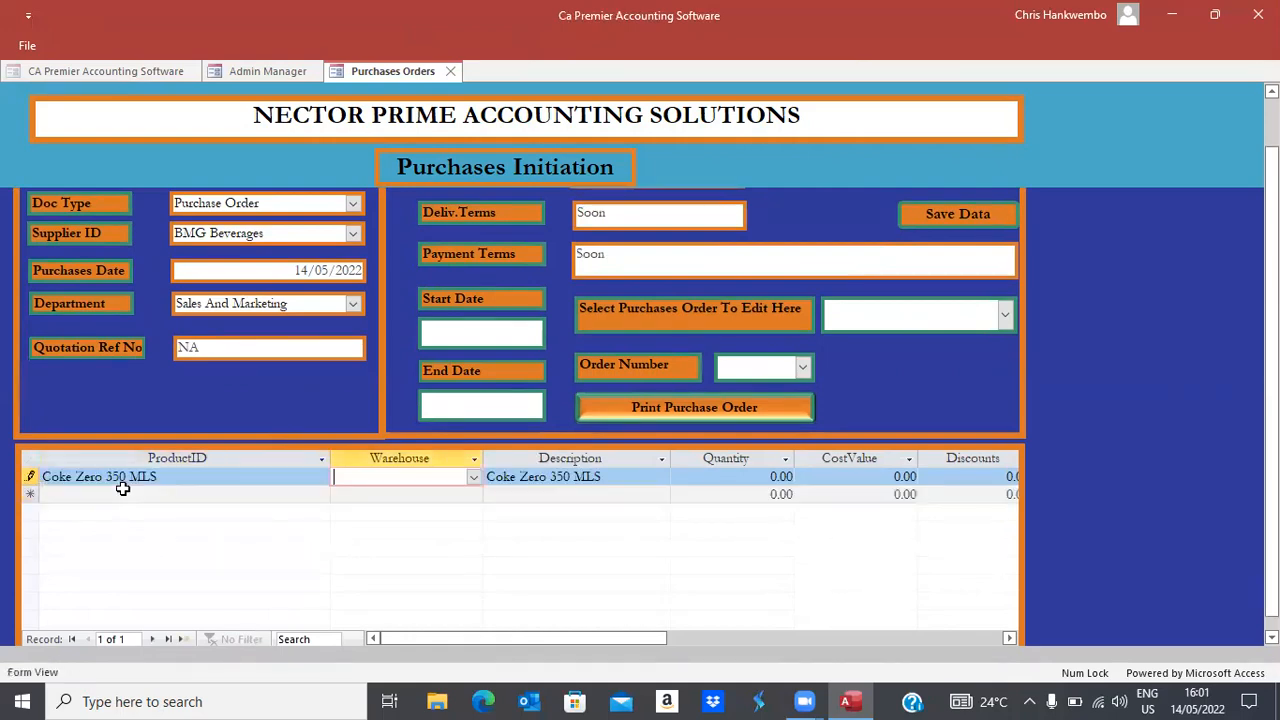
pyautogui.click(474, 480)
pyautogui.click(392, 494)
pyautogui.press('Tab')
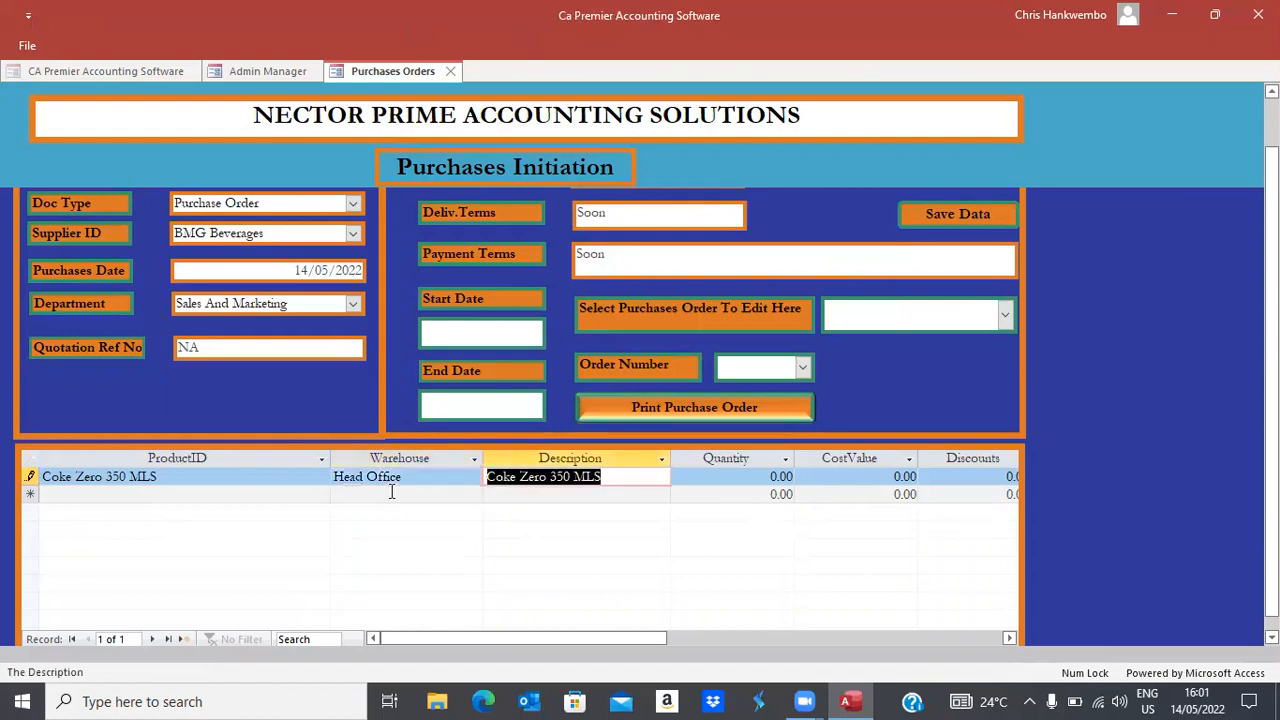
pyautogui.press('Tab')
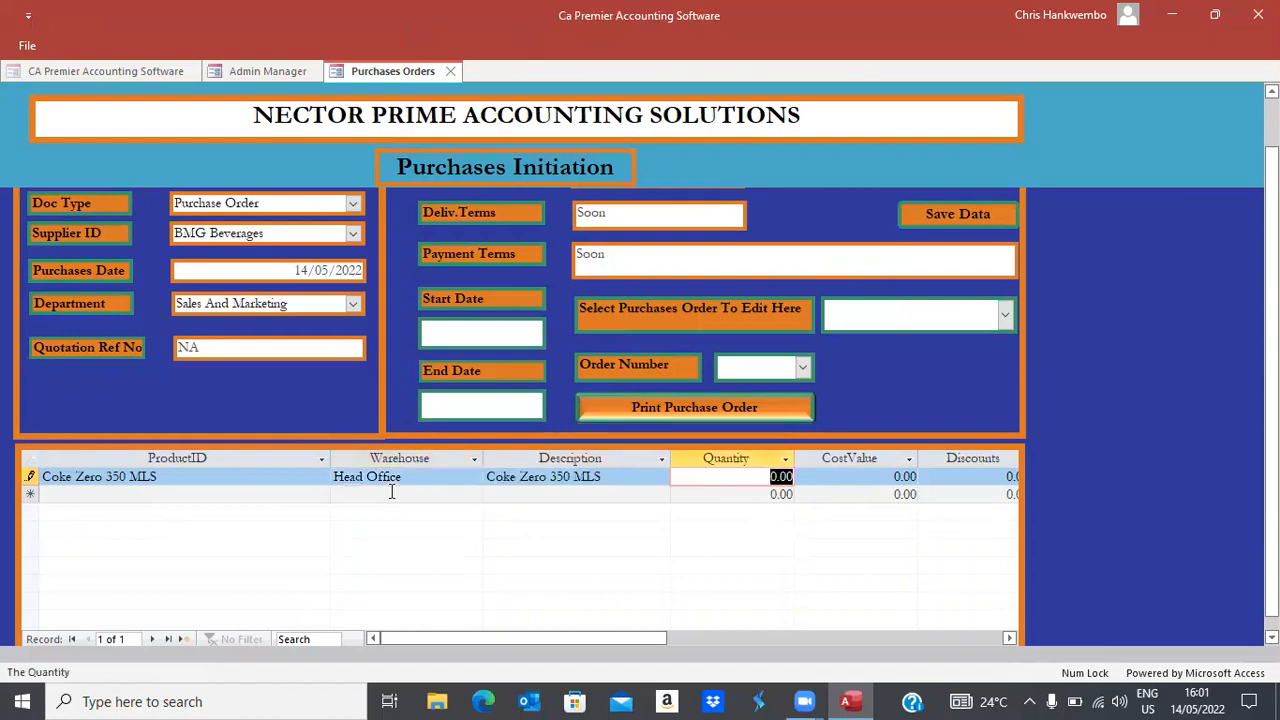
# Order 3000 units at 5.00 cost (15,000.00 total), save the purchase order, and close it
pyautogui.write('3000')
pyautogui.press('Tab')
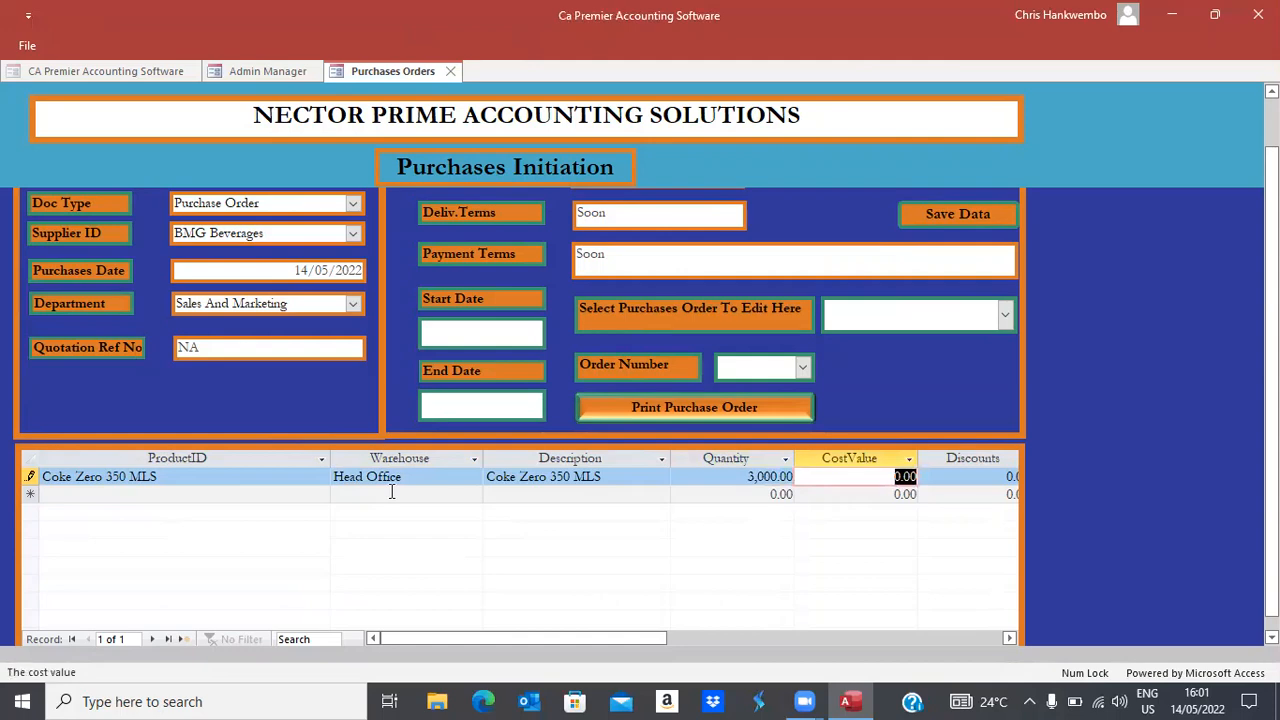
pyautogui.write('5')
pyautogui.press('Tab')
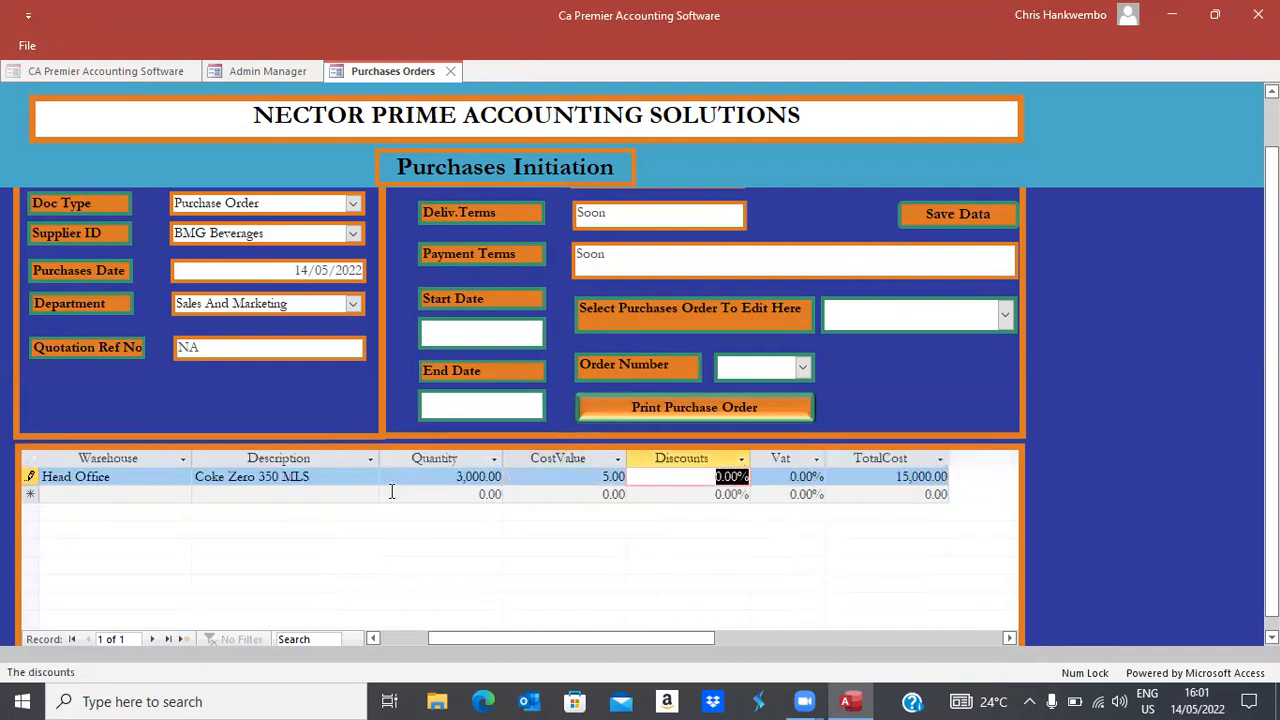
pyautogui.press('Tab')
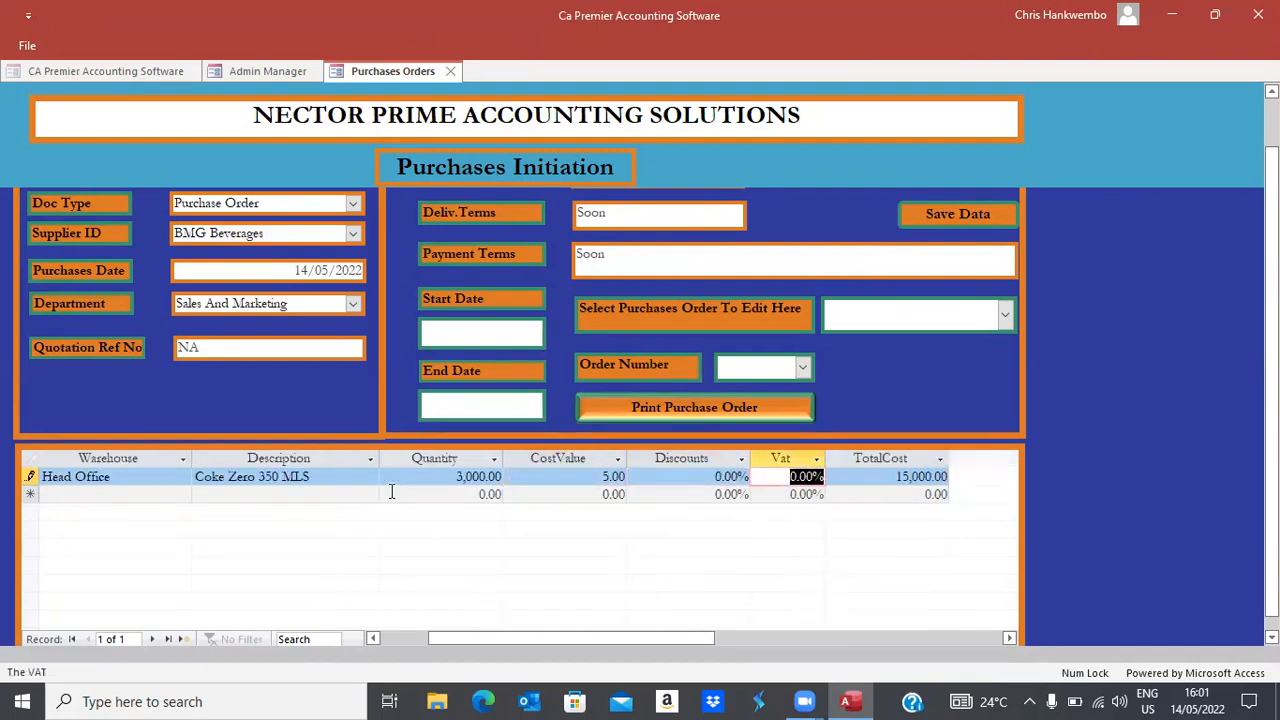
pyautogui.press('Tab')
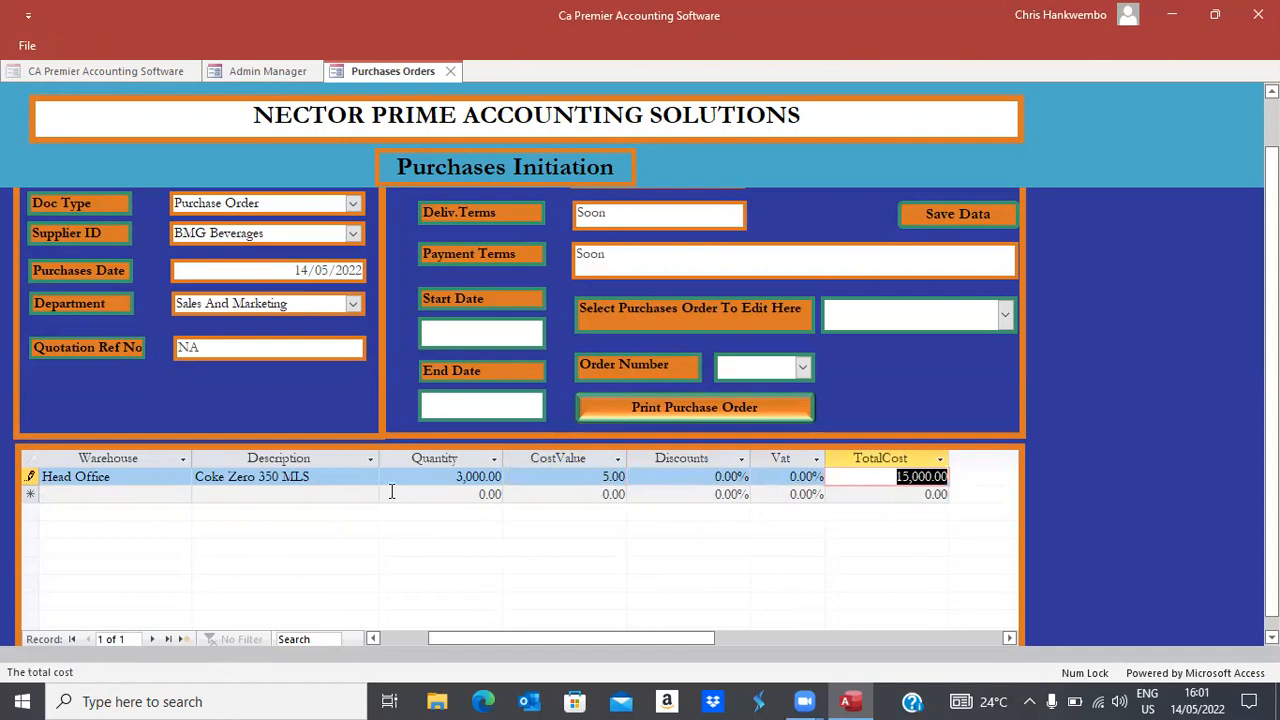
pyautogui.click(933, 212)
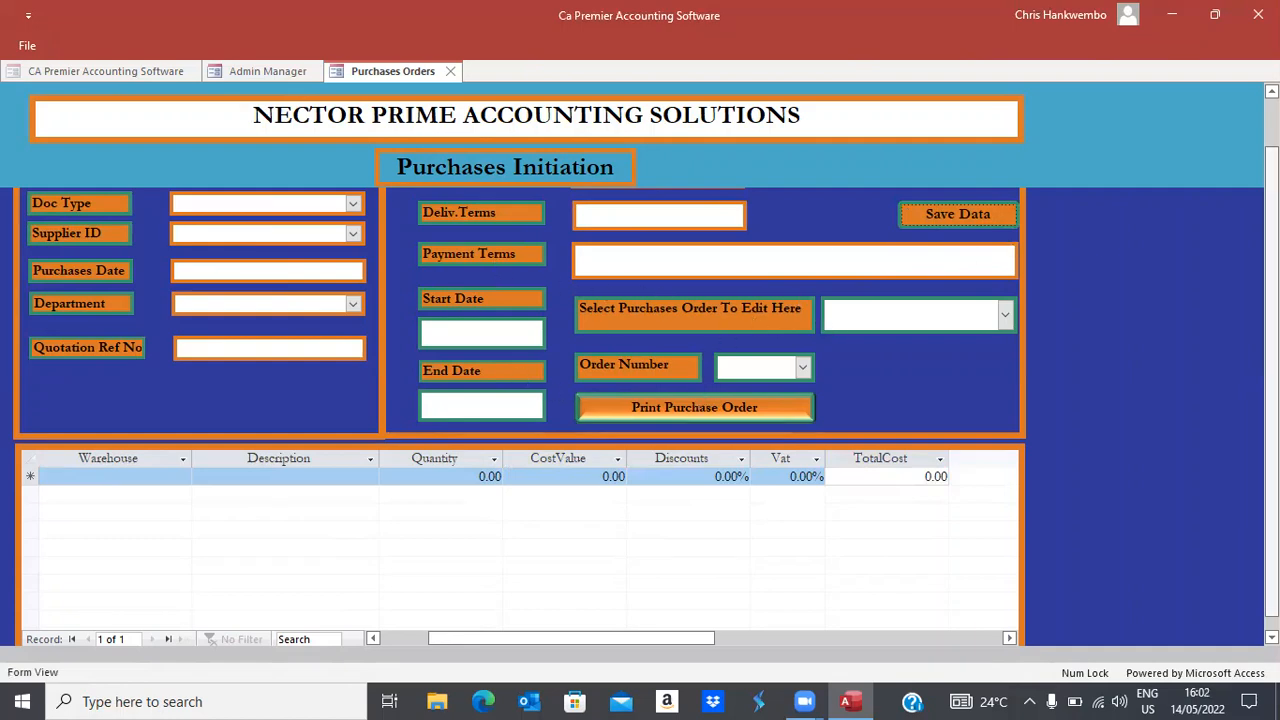
pyautogui.scroll(2, 715, 287)
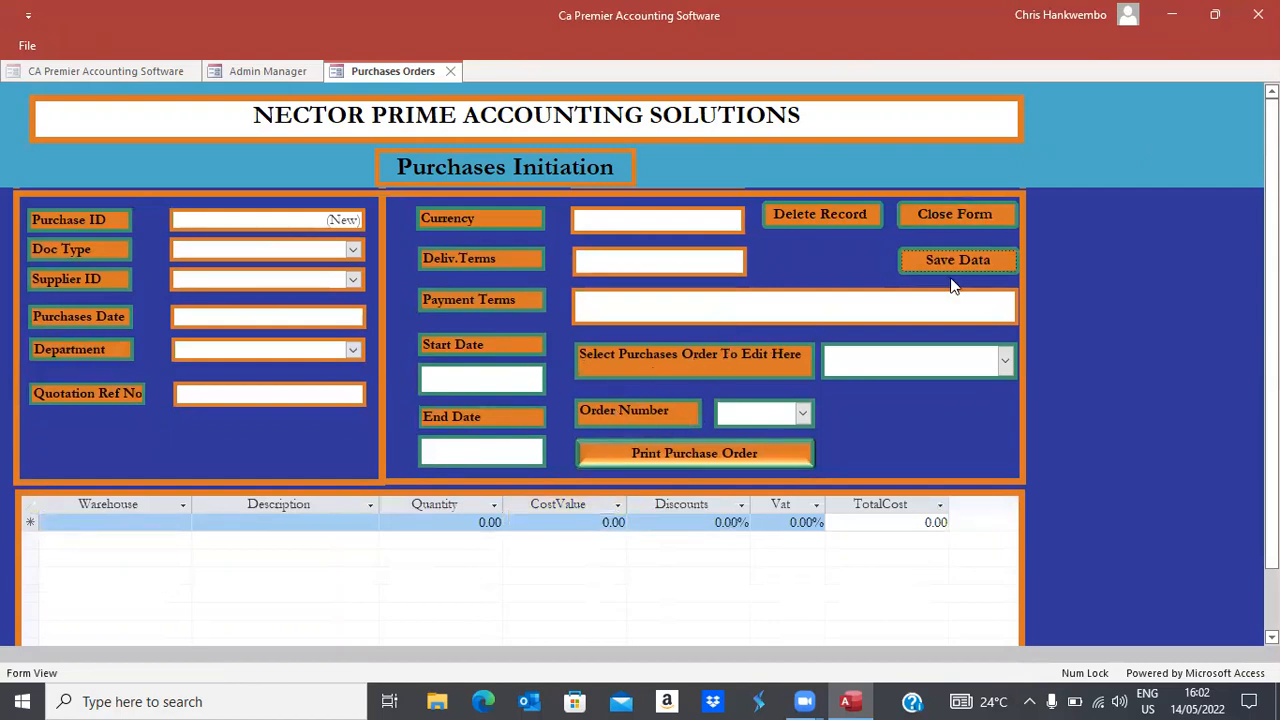
pyautogui.click(952, 215)
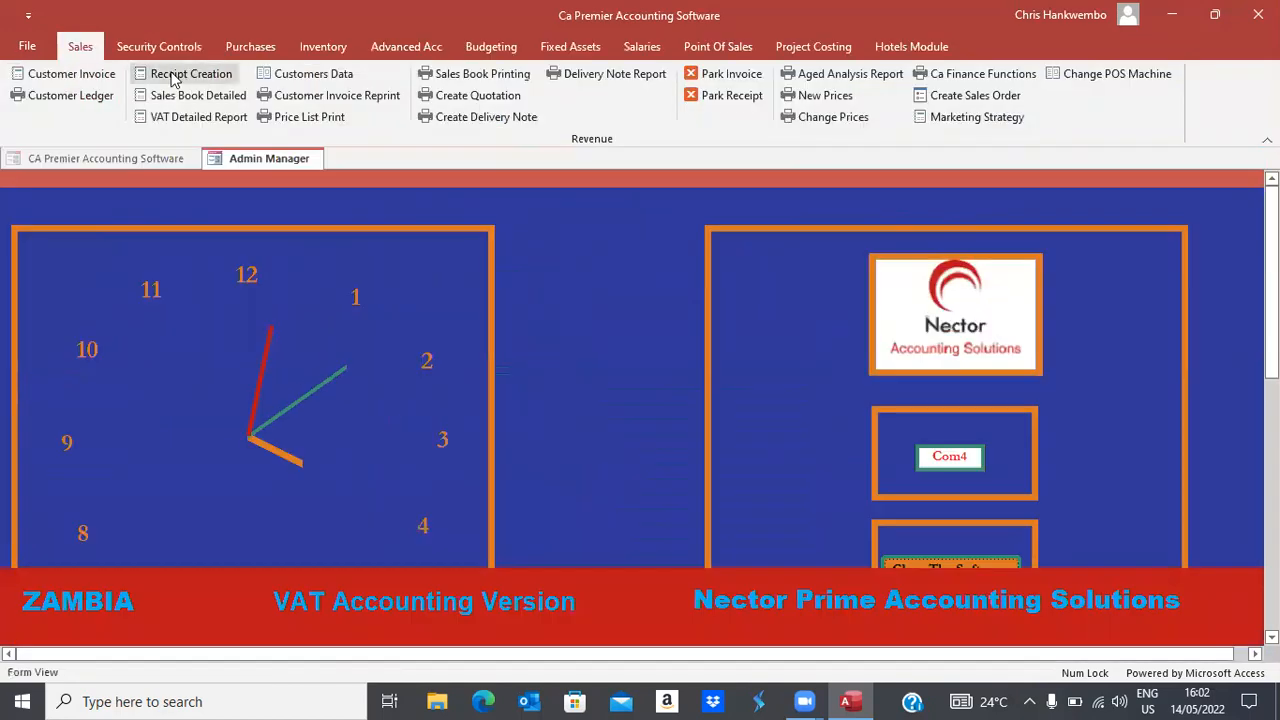
# Start a new goods received note dated 14/05/2022
pyautogui.click(179, 75)
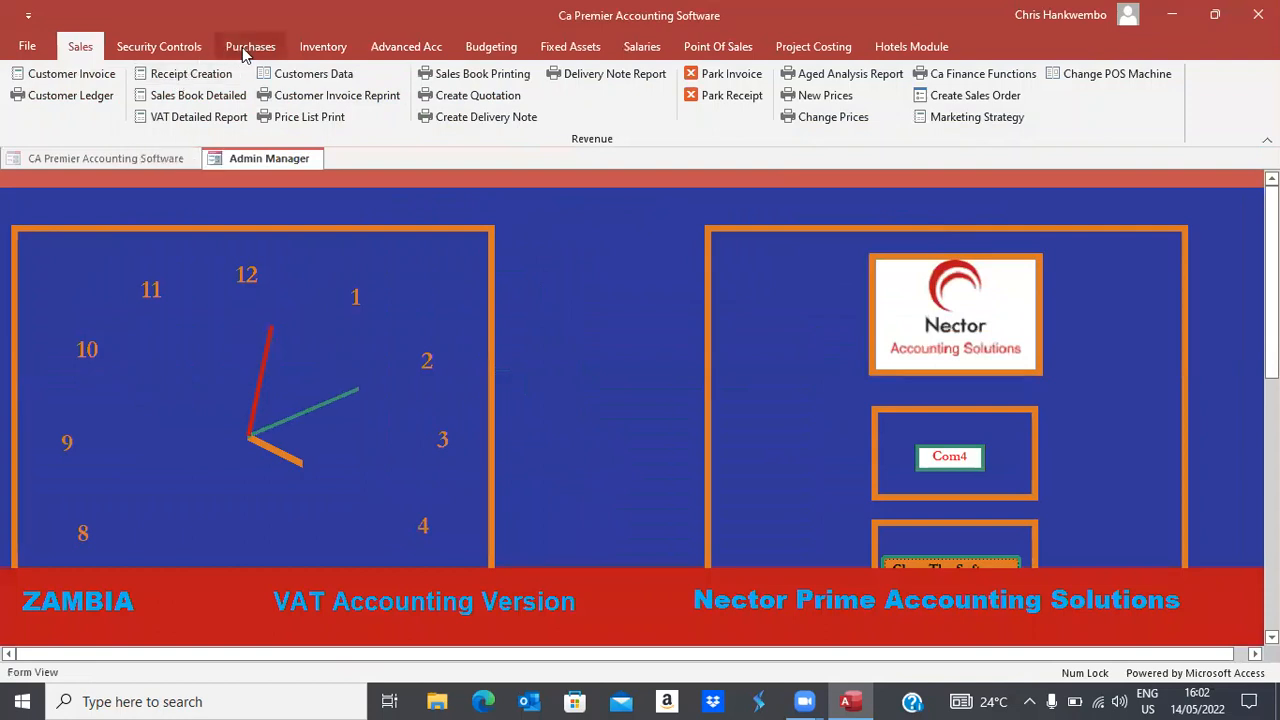
pyautogui.click(321, 47)
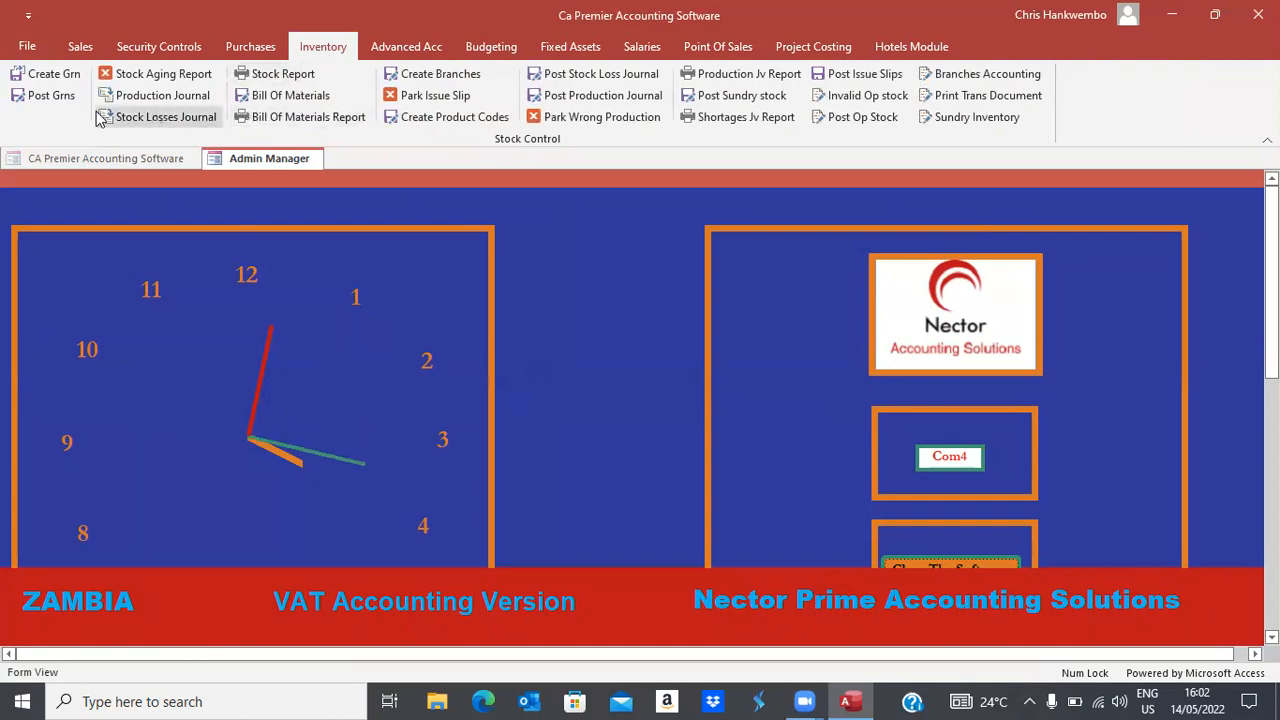
pyautogui.click(55, 75)
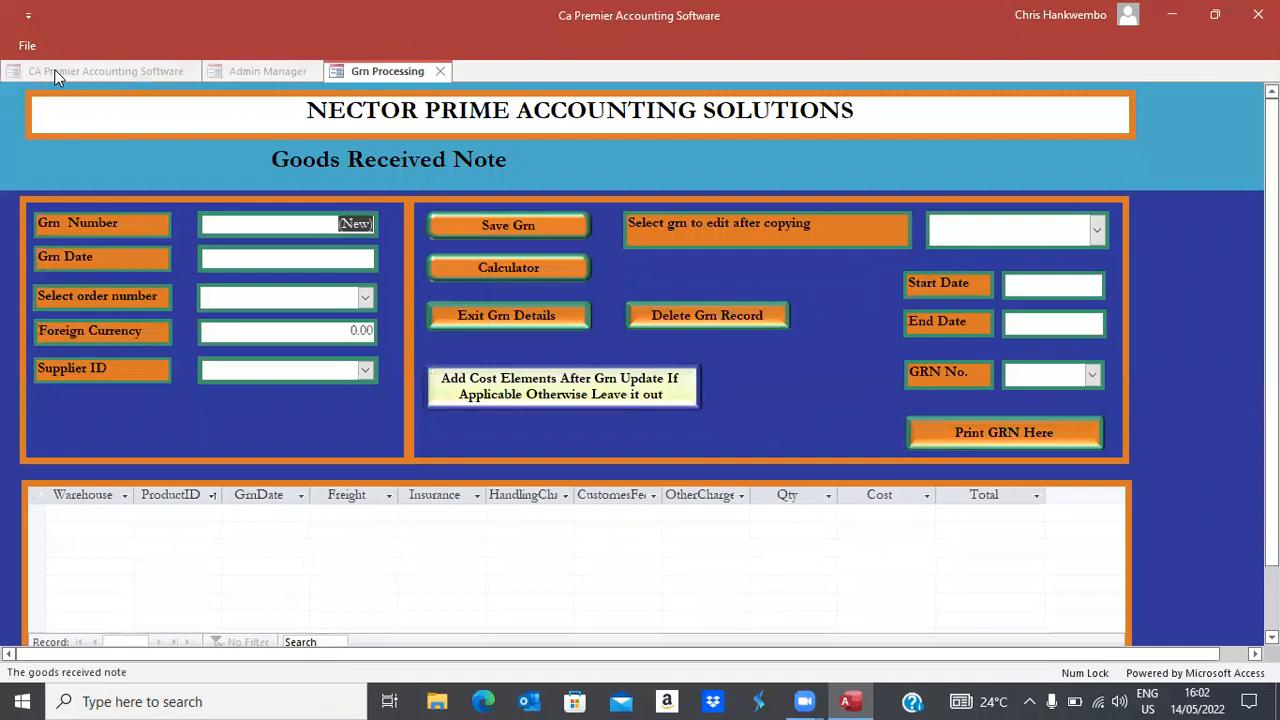
pyautogui.press('Tab')
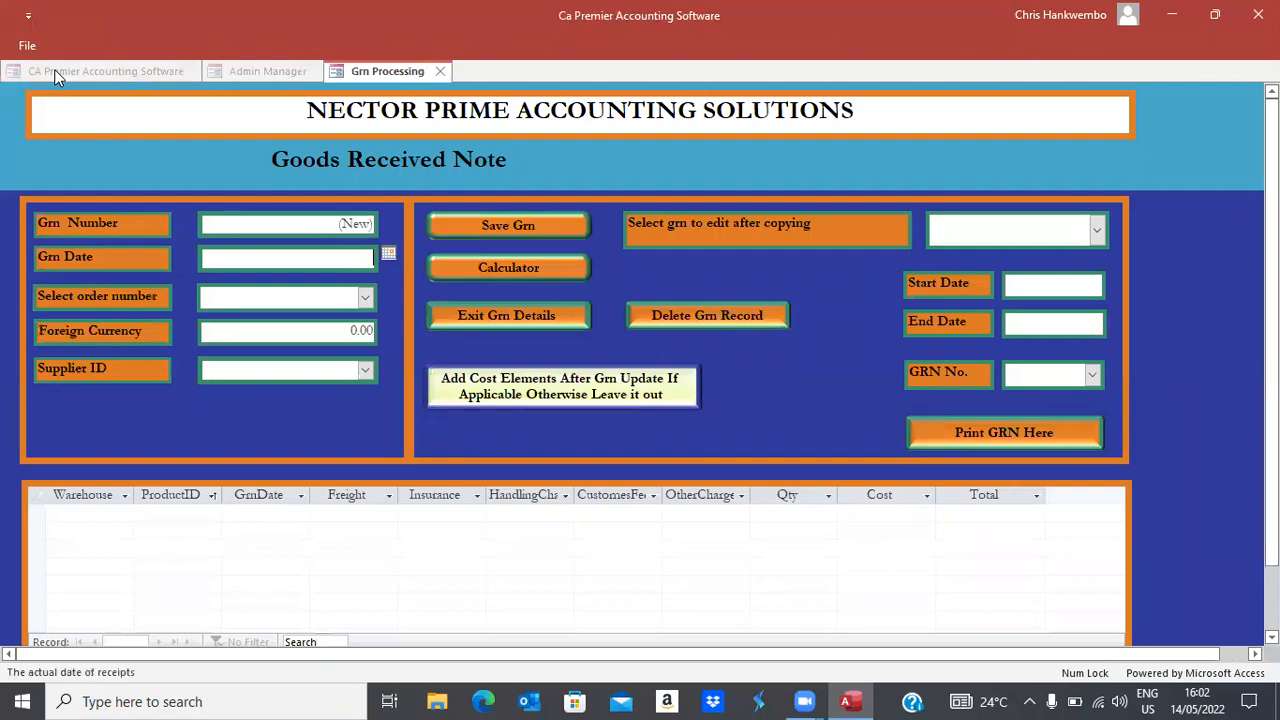
pyautogui.click(390, 255)
pyautogui.click(358, 340)
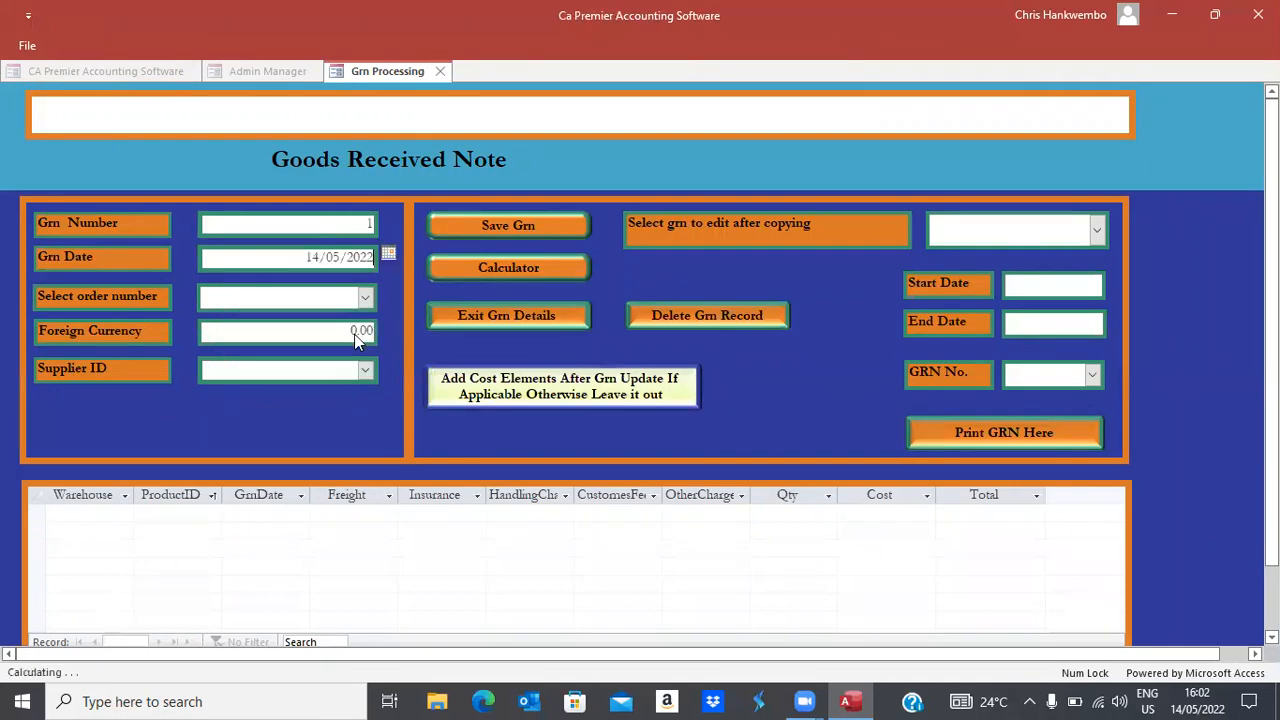
pyautogui.press('Tab')
# Link the GRN to purchase order 1, rate 16.33, with BMG Beverages as supplier
pyautogui.click(364, 297)
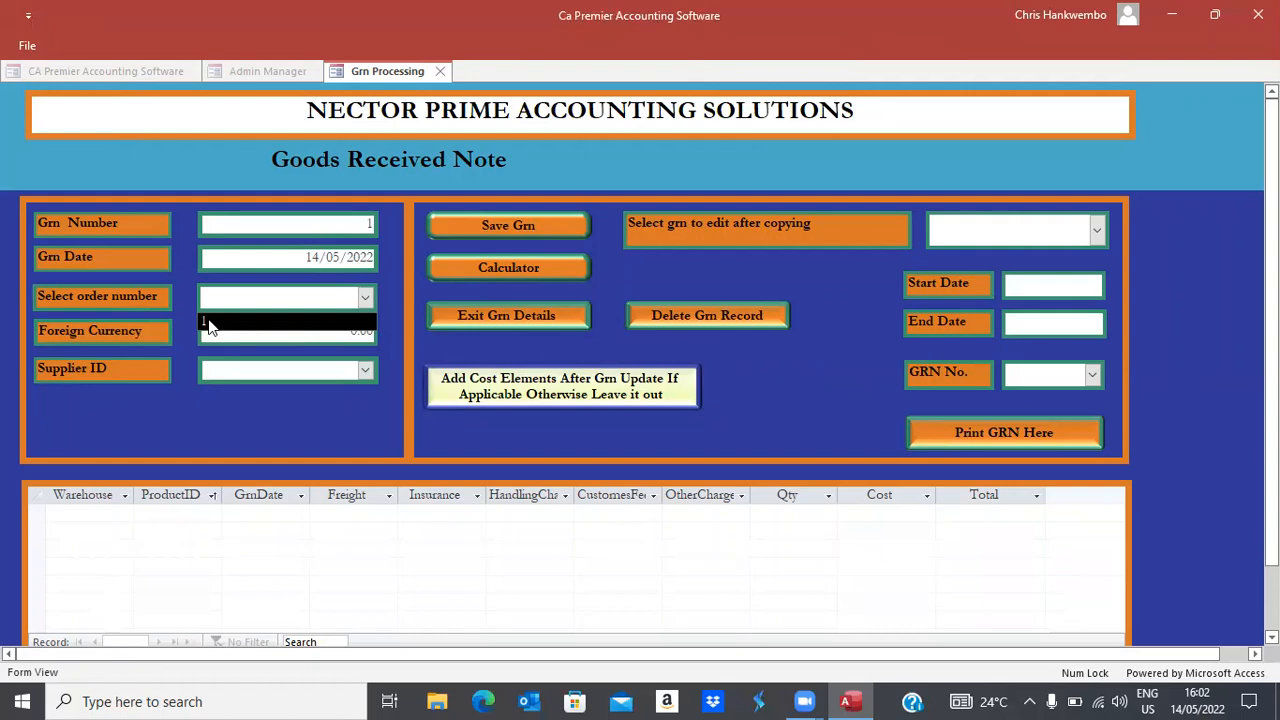
pyautogui.click(210, 322)
pyautogui.press('Tab')
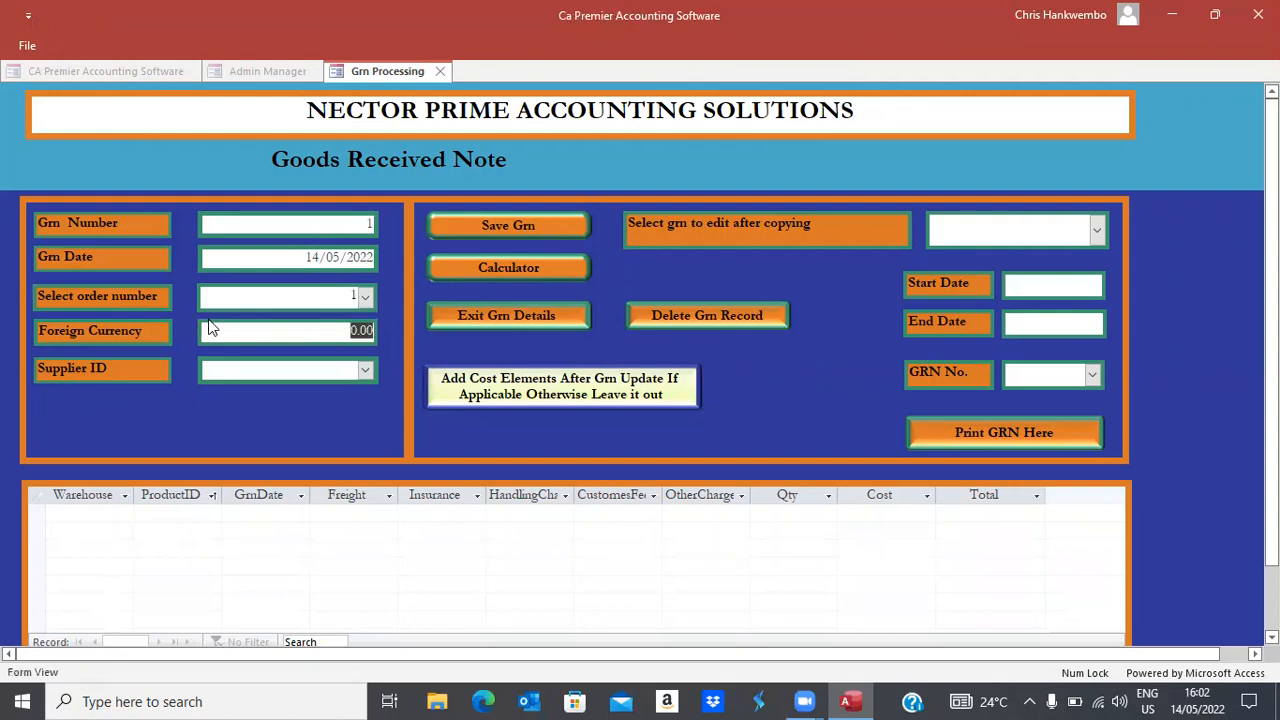
pyautogui.write('16.33')
pyautogui.press('Tab')
pyautogui.click(366, 372)
pyautogui.click(259, 388)
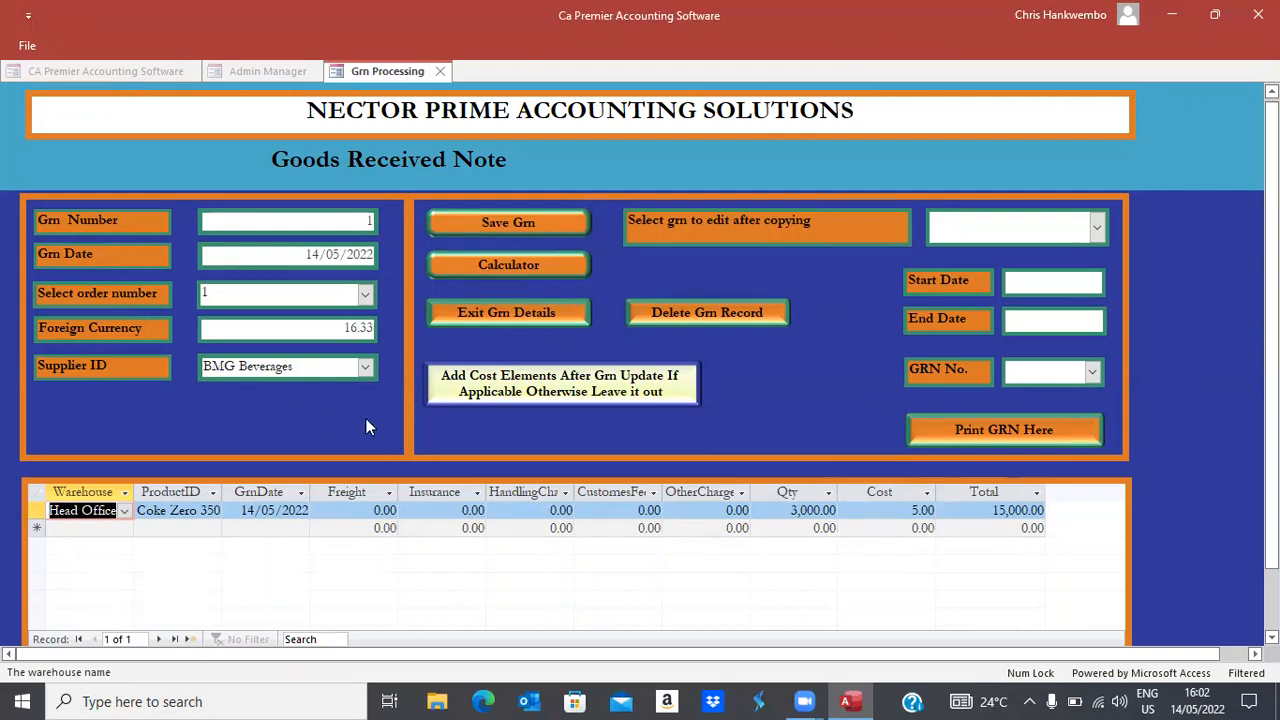
# Close the Landed Costing Schedule without adding costs, save GRN 1, and exit the GRN form
pyautogui.click(527, 390)
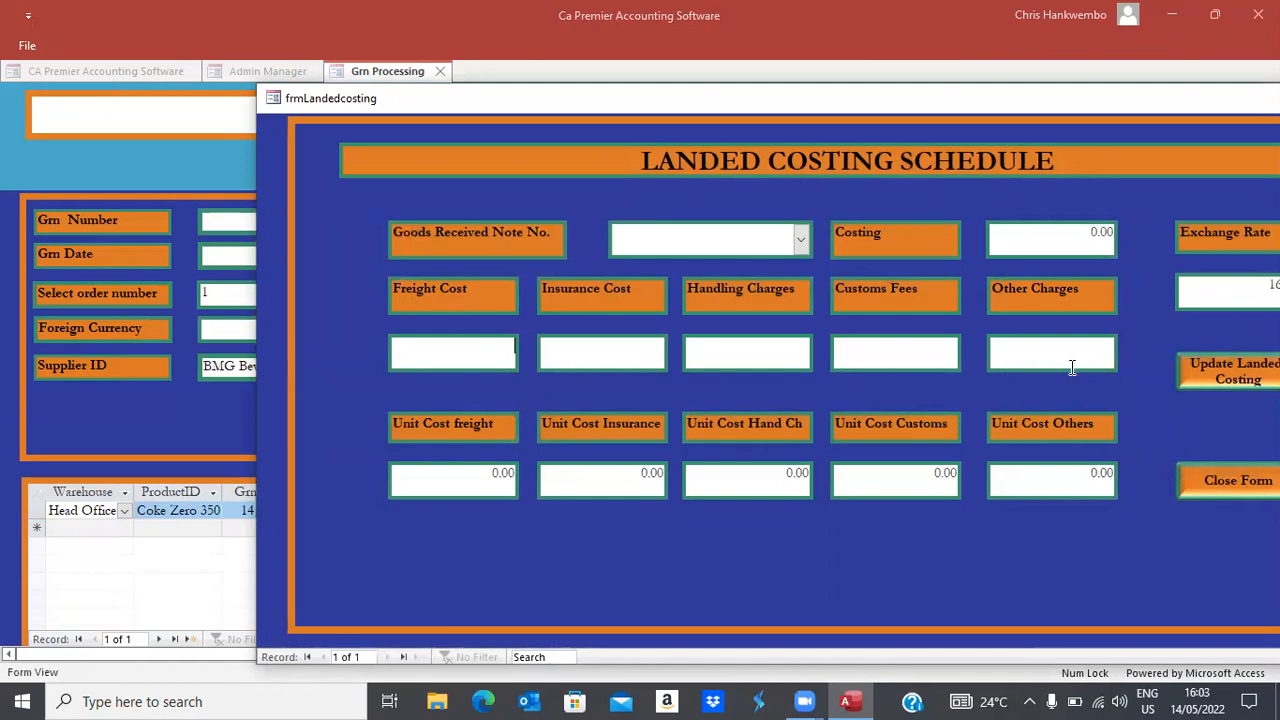
pyautogui.click(1207, 489)
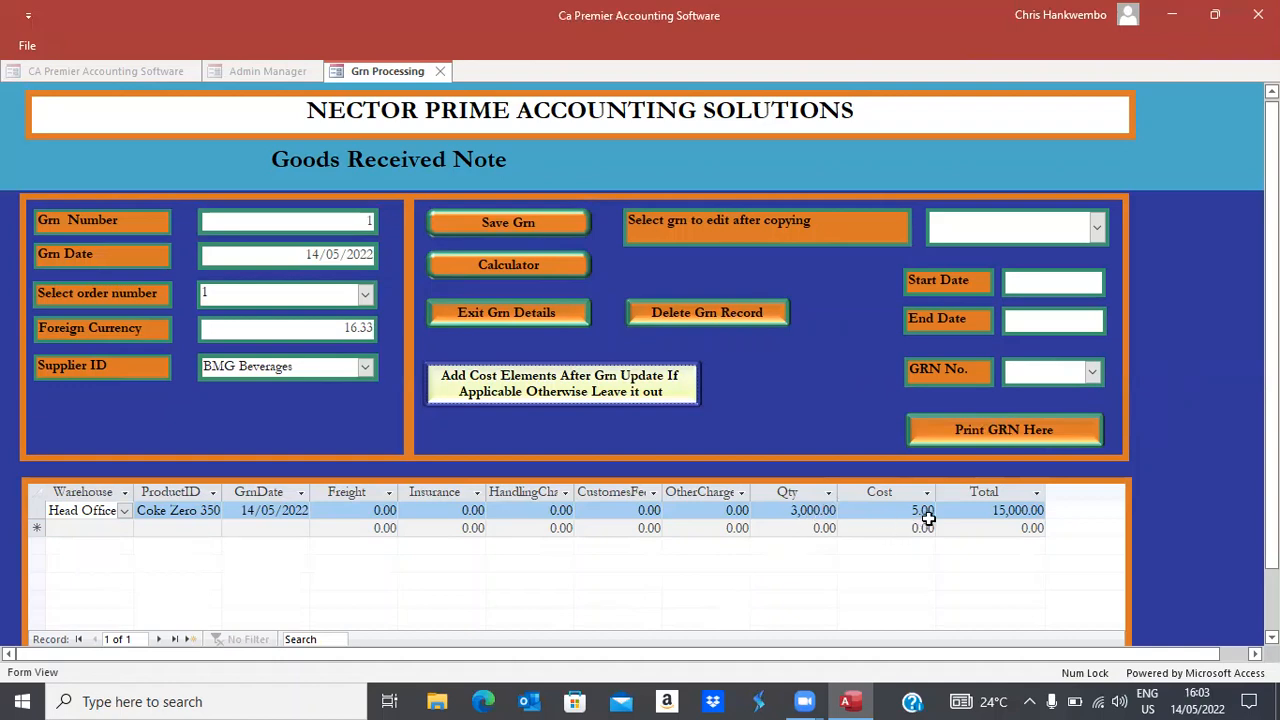
pyautogui.click(495, 220)
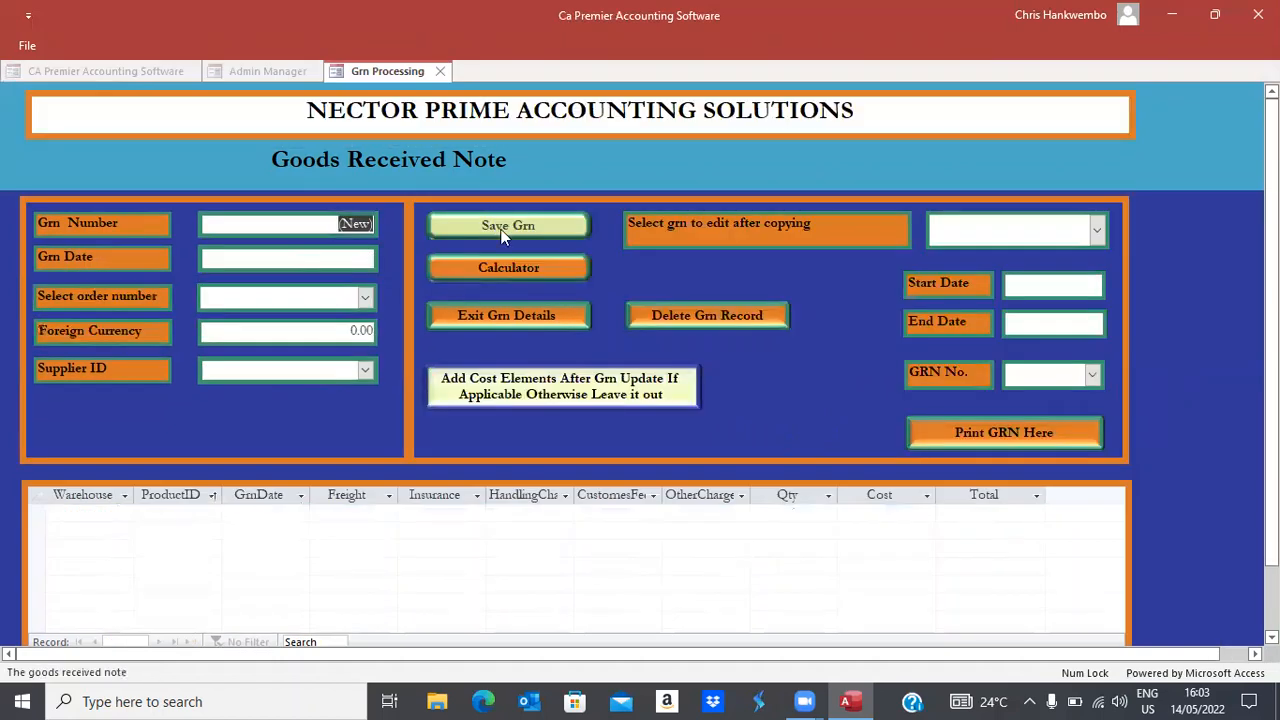
pyautogui.click(467, 315)
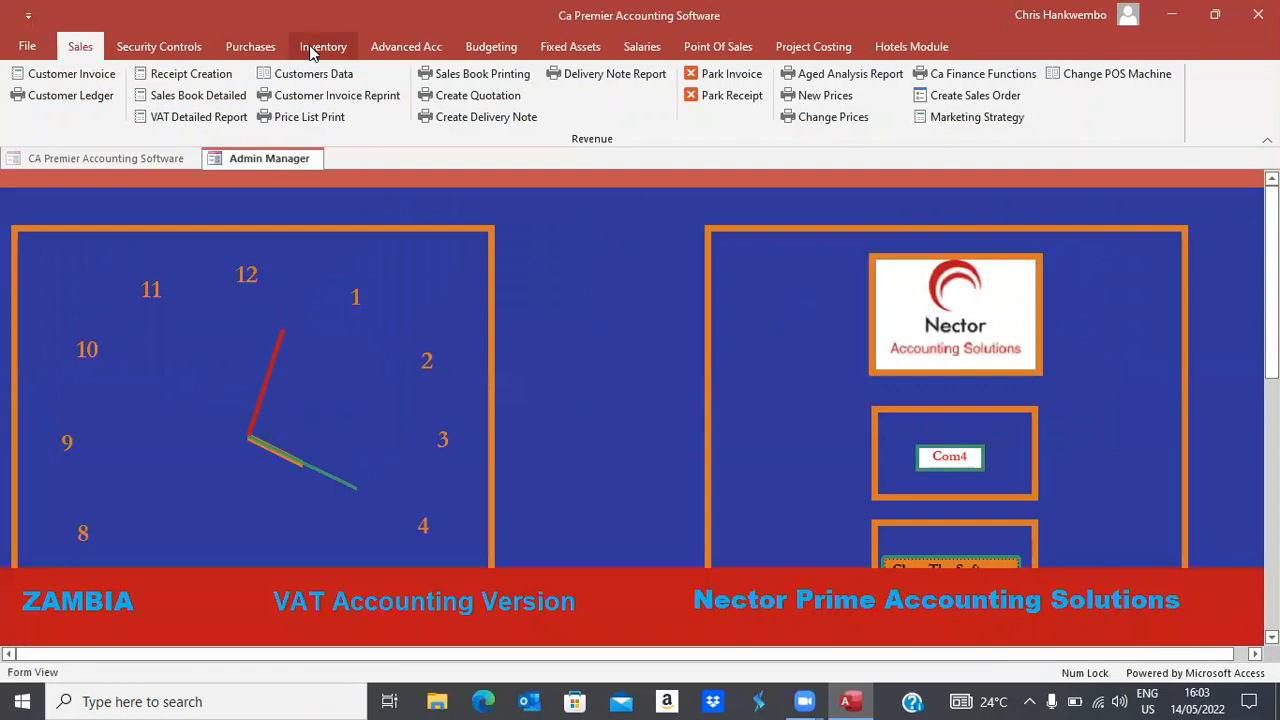
# Start a new supplier invoice for GRN 1 dated 14/05/2022
pyautogui.click(255, 46)
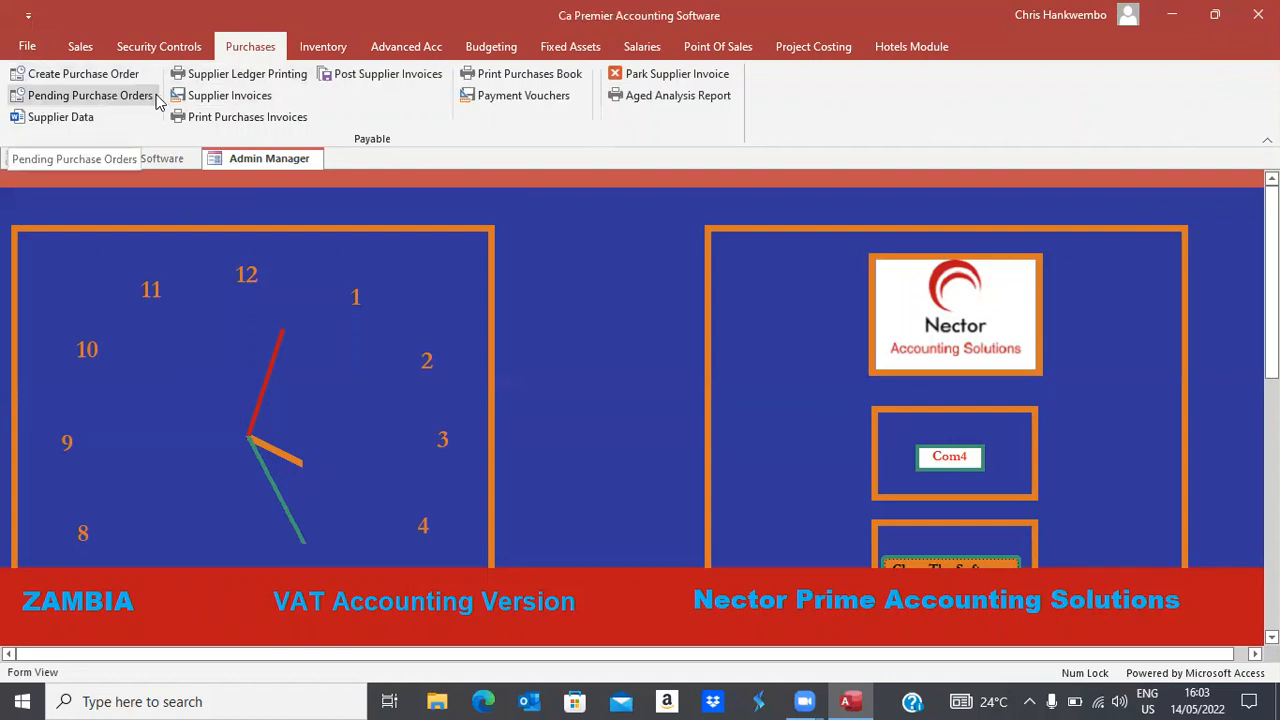
pyautogui.click(230, 98)
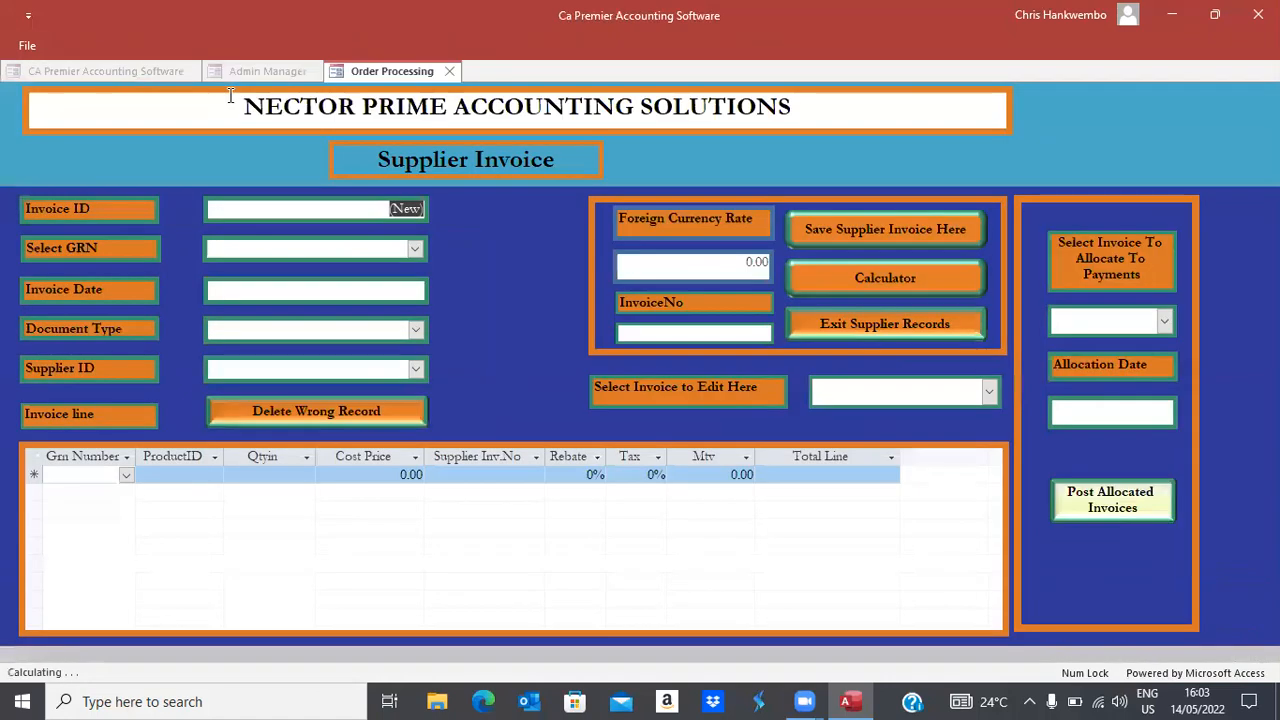
pyautogui.click(414, 250)
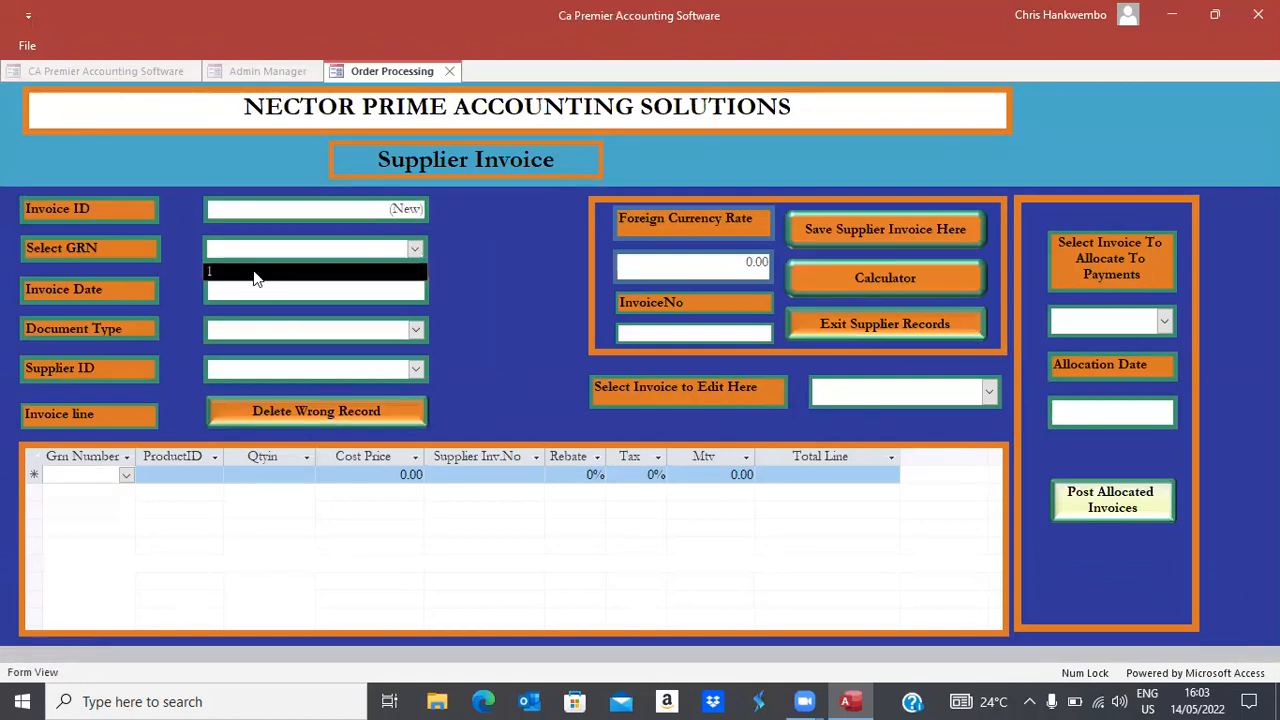
pyautogui.click(254, 272)
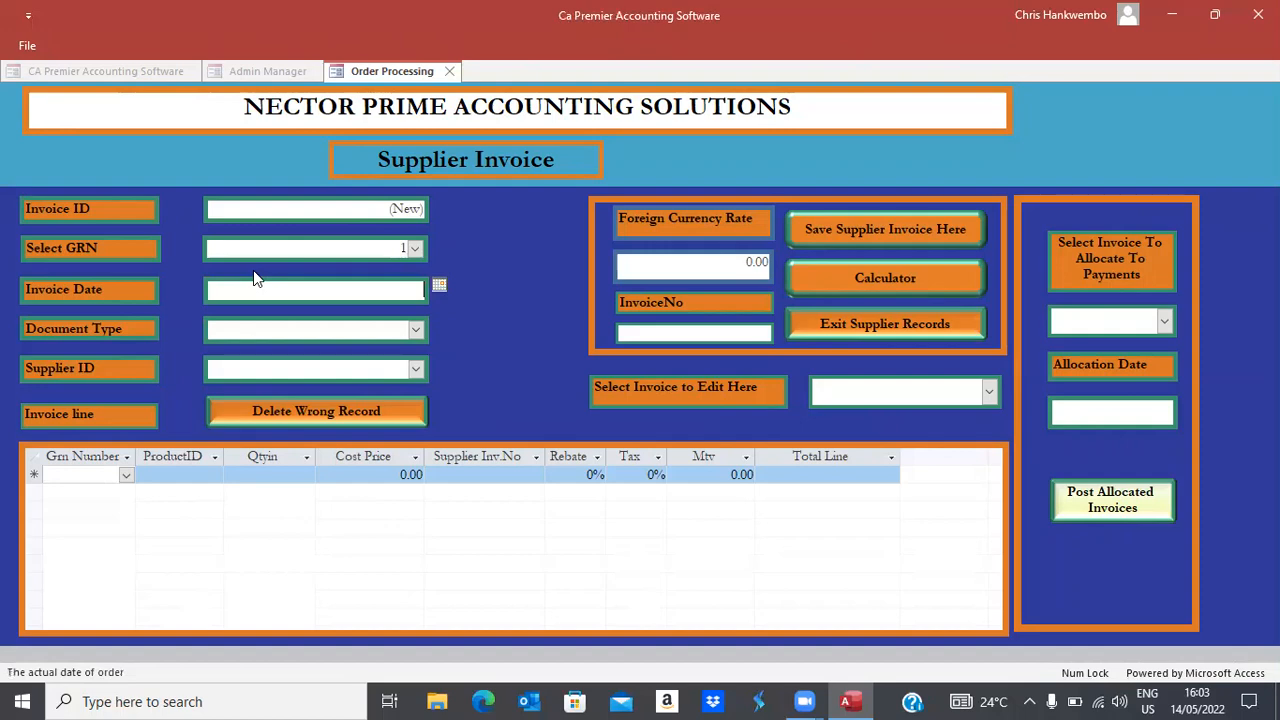
pyautogui.click(439, 286)
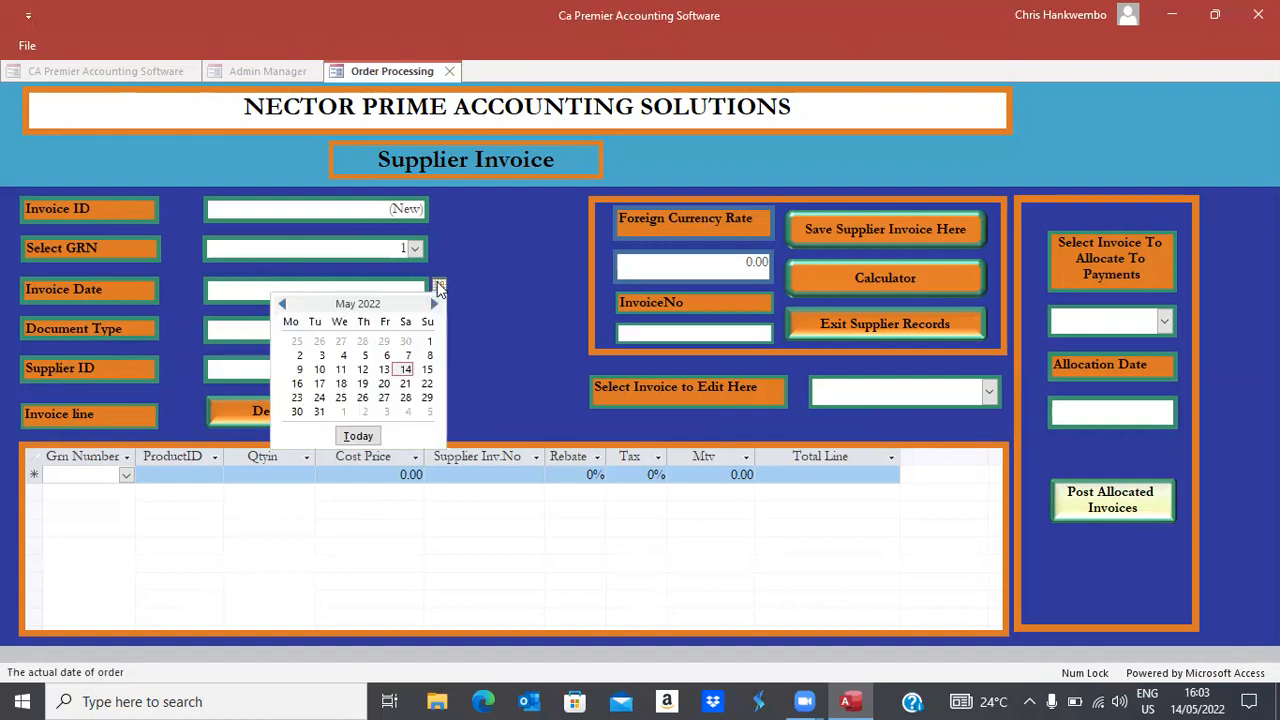
pyautogui.click(405, 369)
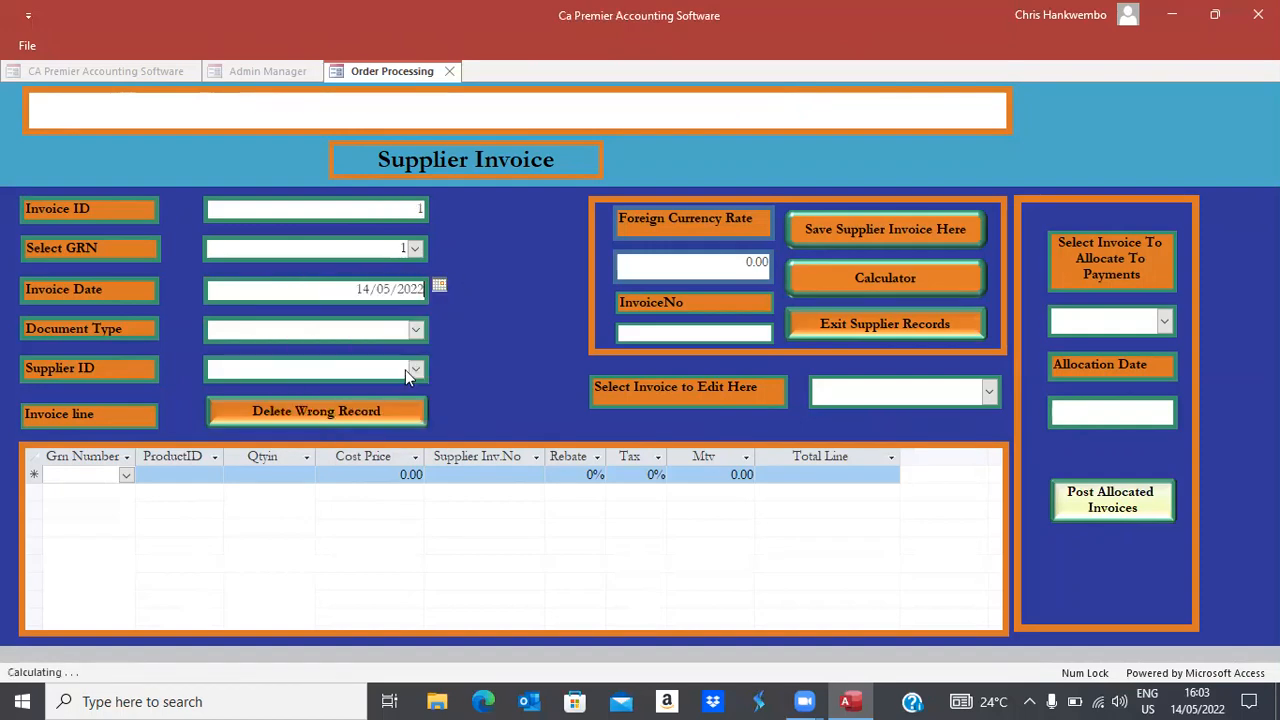
# Set document type Invoice, rate 16.33, and enter the supplier's invoice number
pyautogui.press('Tab')
pyautogui.click(415, 330)
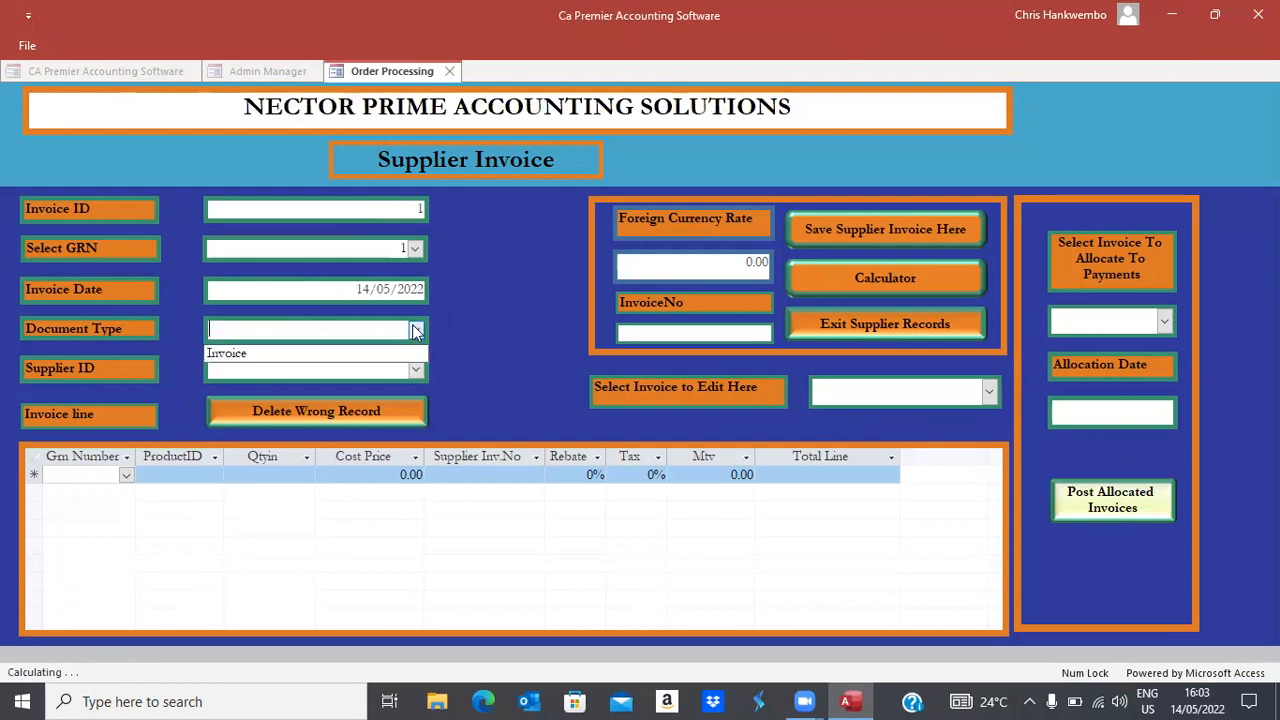
pyautogui.click(235, 355)
pyautogui.press('Tab')
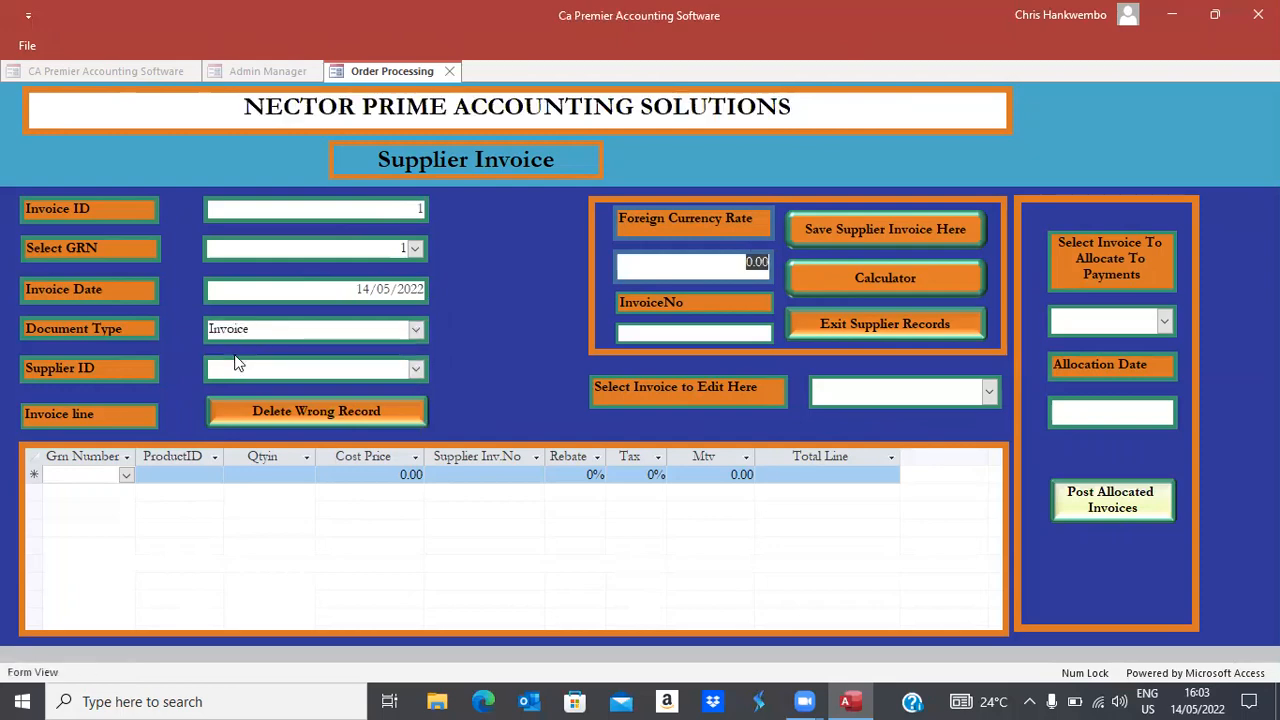
pyautogui.write('16.33')
pyautogui.press('Tab')
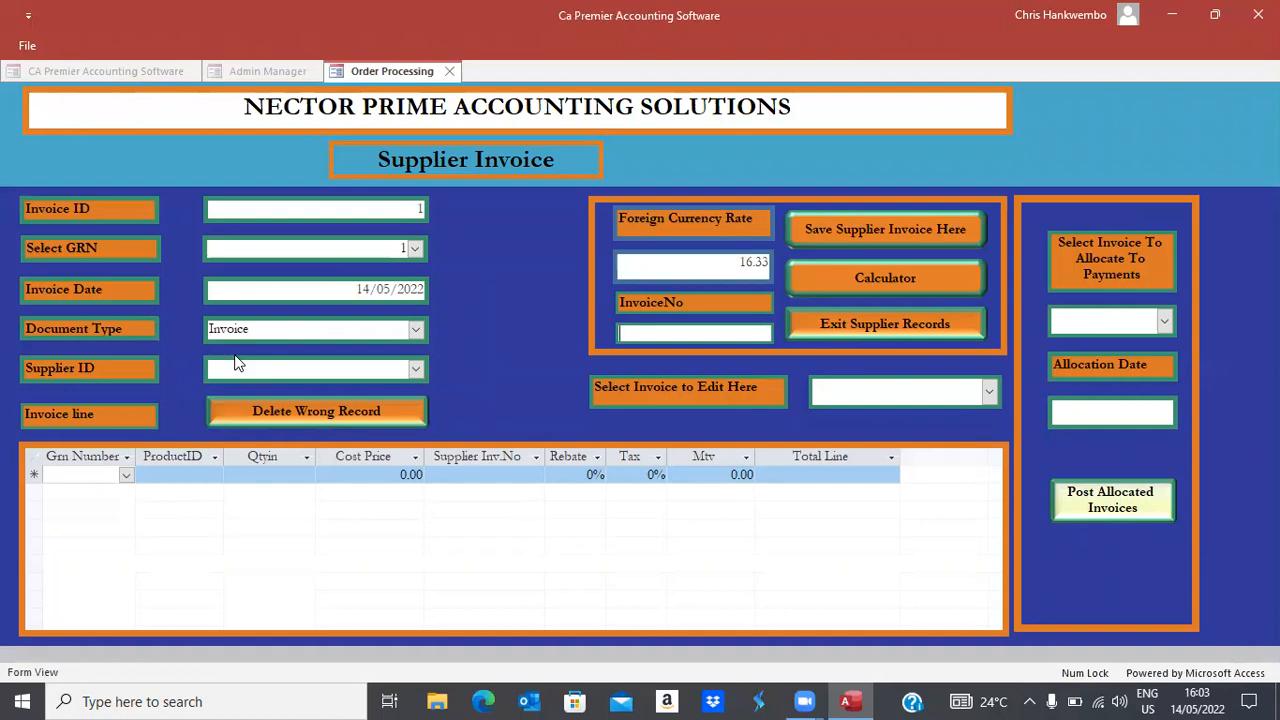
pyautogui.write('INV 854756')
pyautogui.press('Tab')
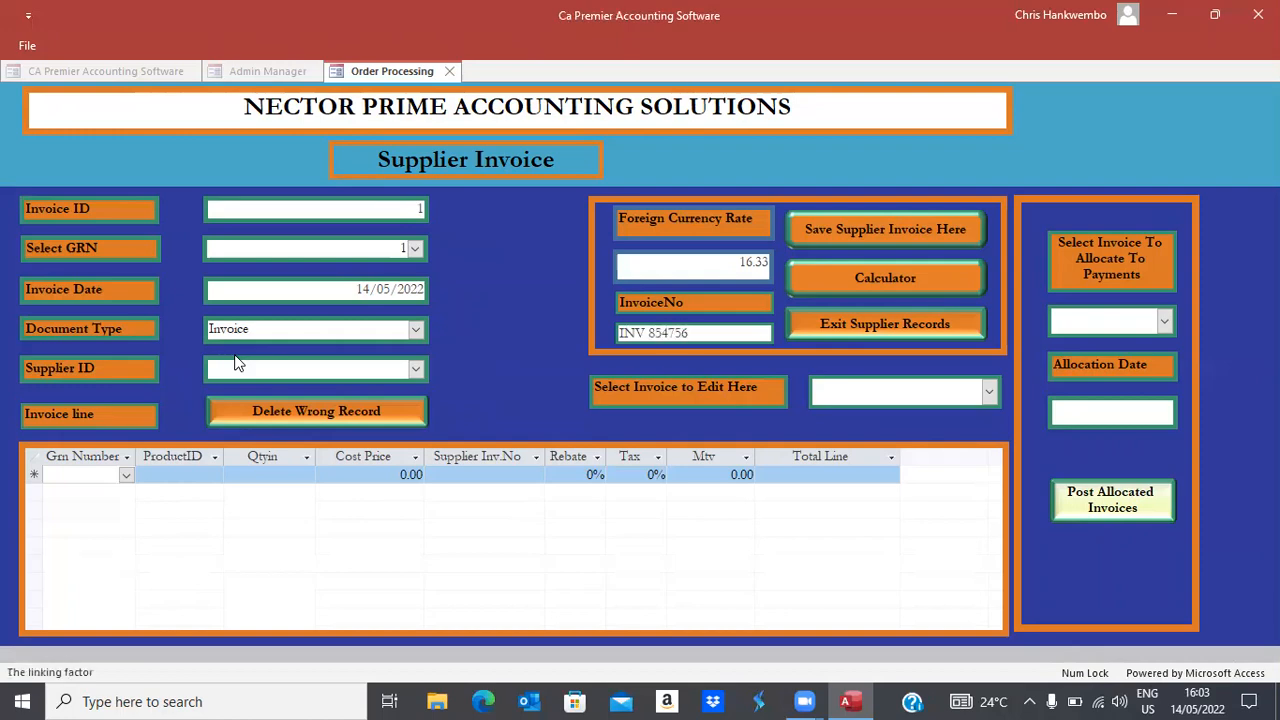
# Choose BMG Beverages as the supplier and save the invoice
pyautogui.click(416, 369)
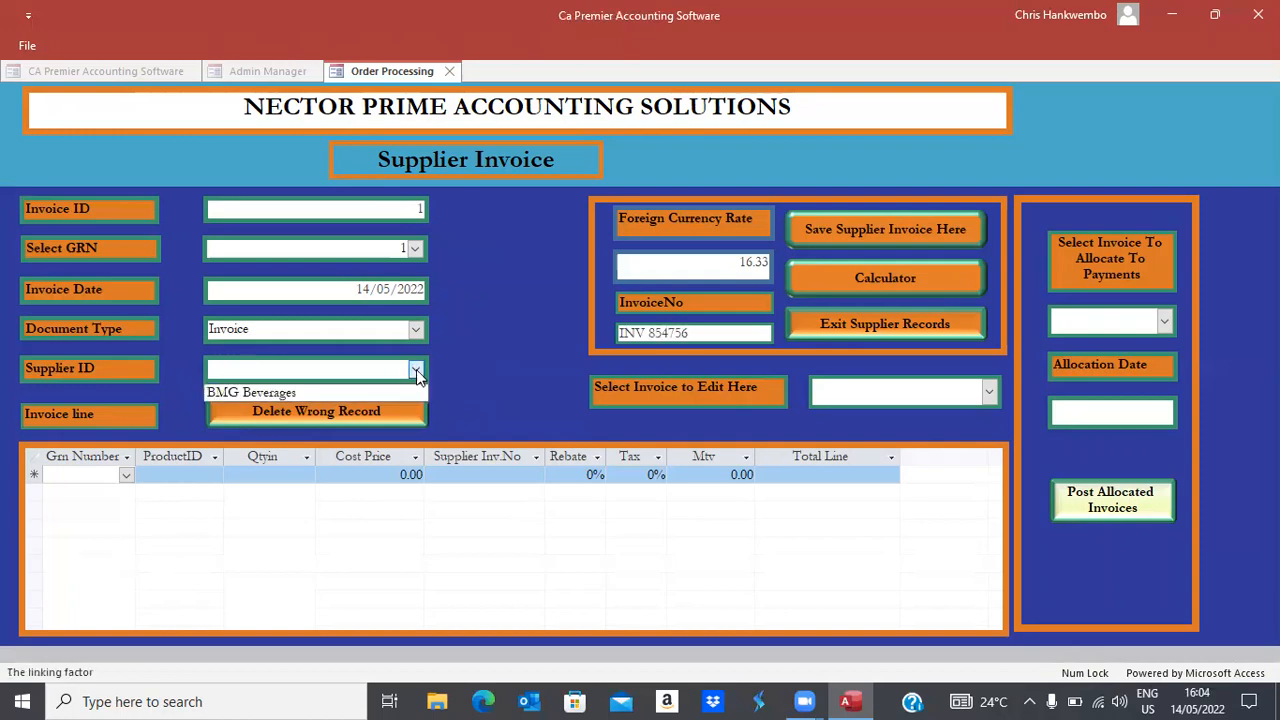
pyautogui.click(285, 392)
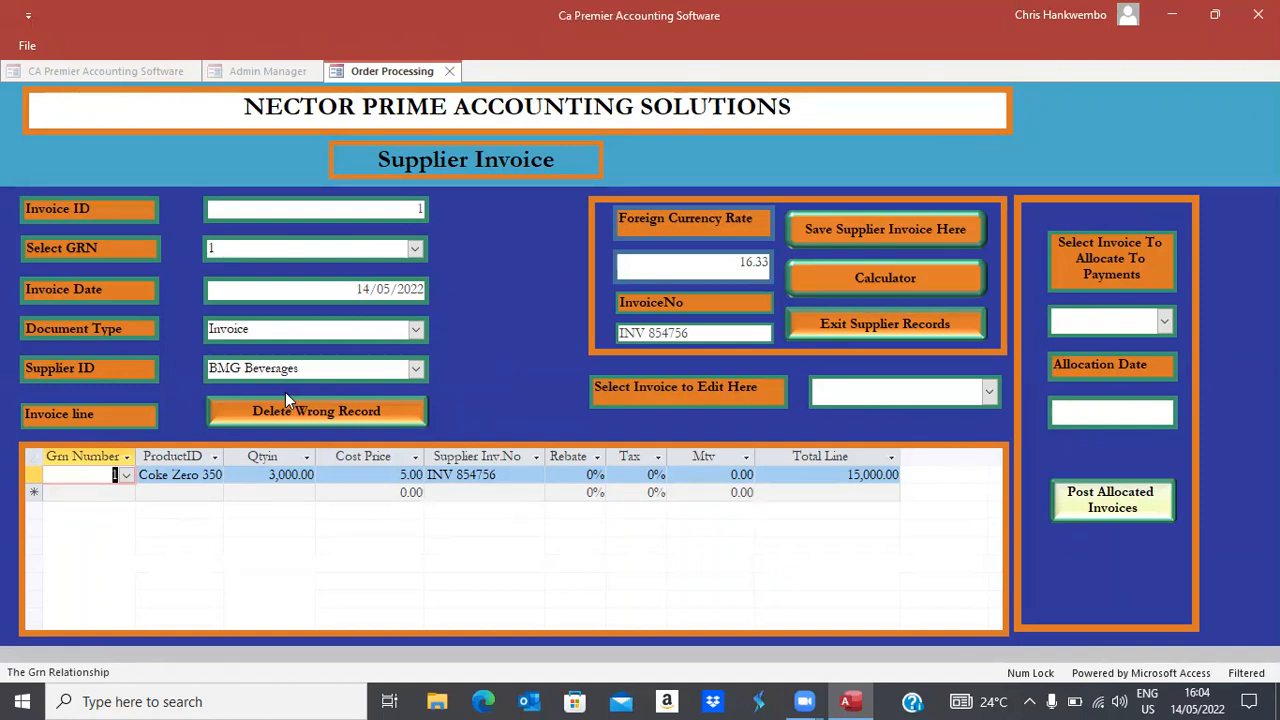
pyautogui.click(843, 233)
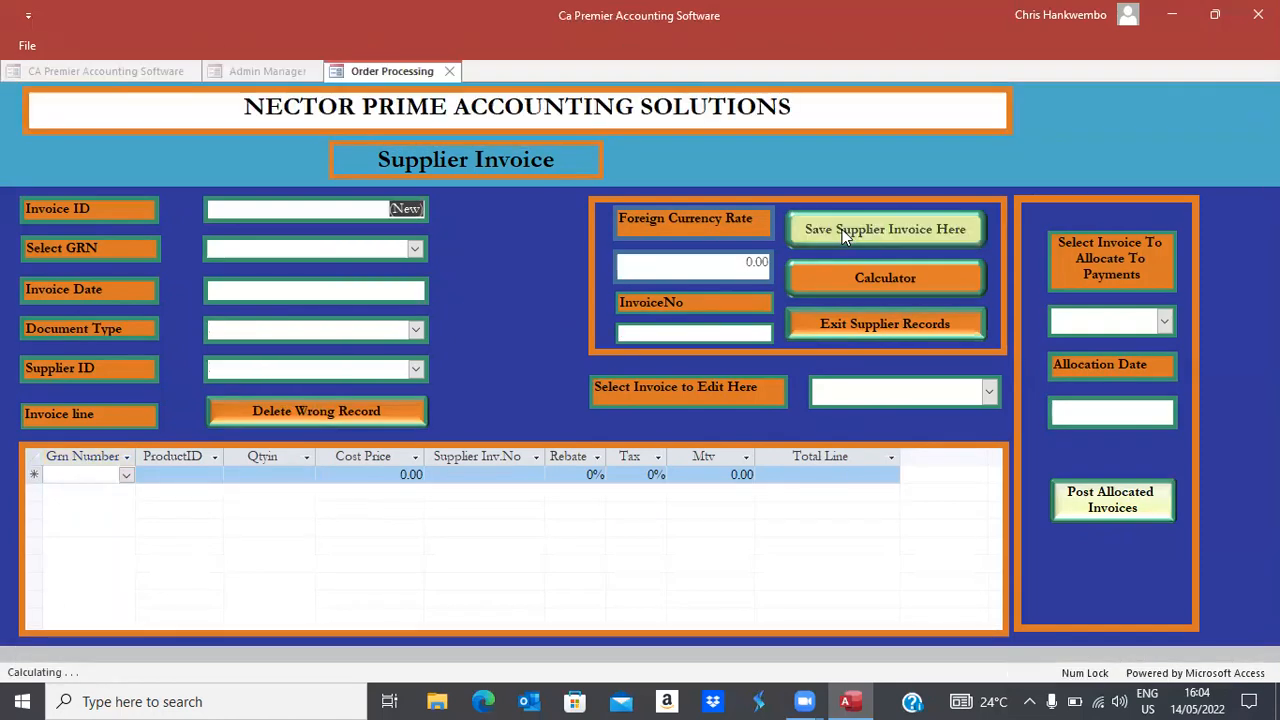
# Close the supplier invoice form and select GRN 1 against purchase order 1 in Post Grns
pyautogui.click(845, 324)
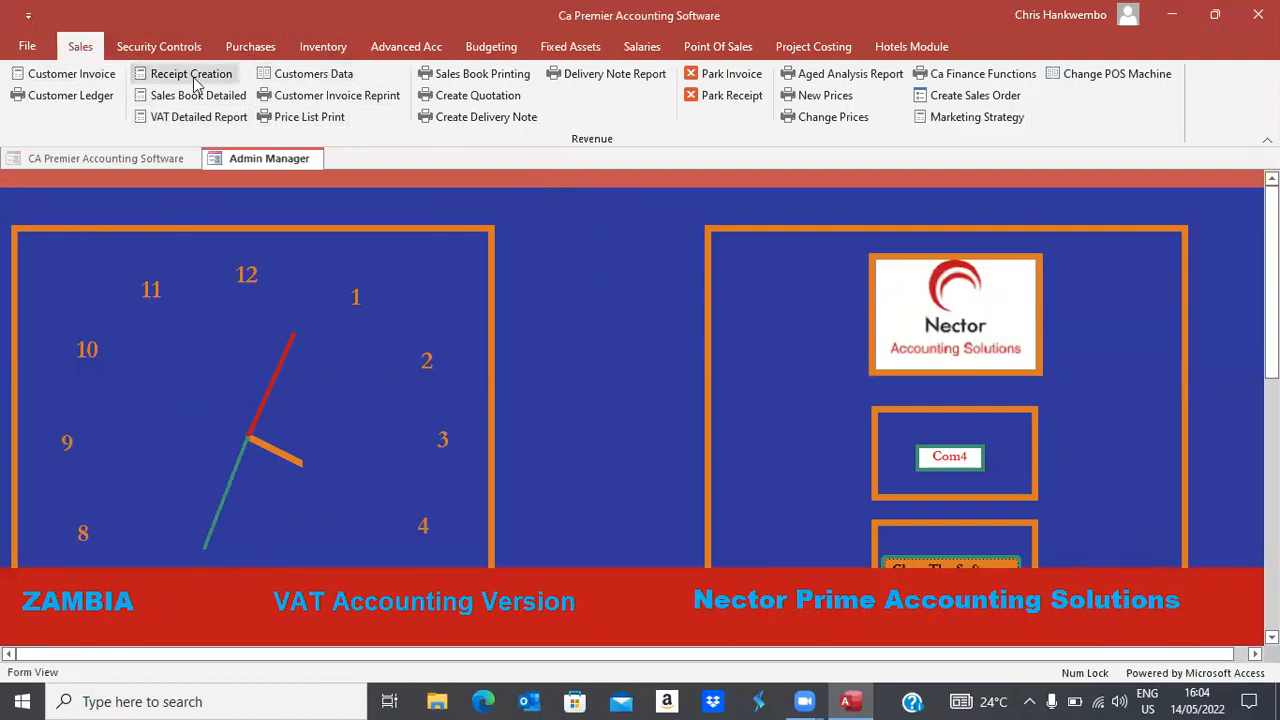
pyautogui.click(305, 47)
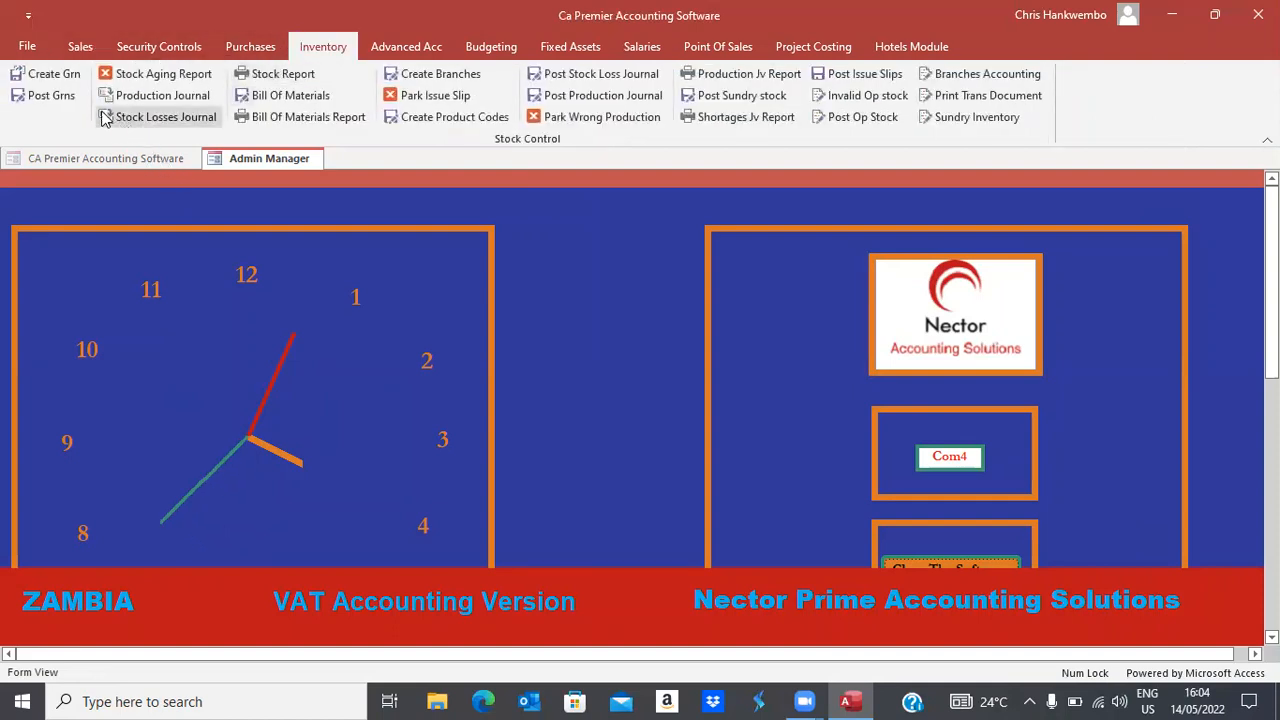
pyautogui.click(50, 95)
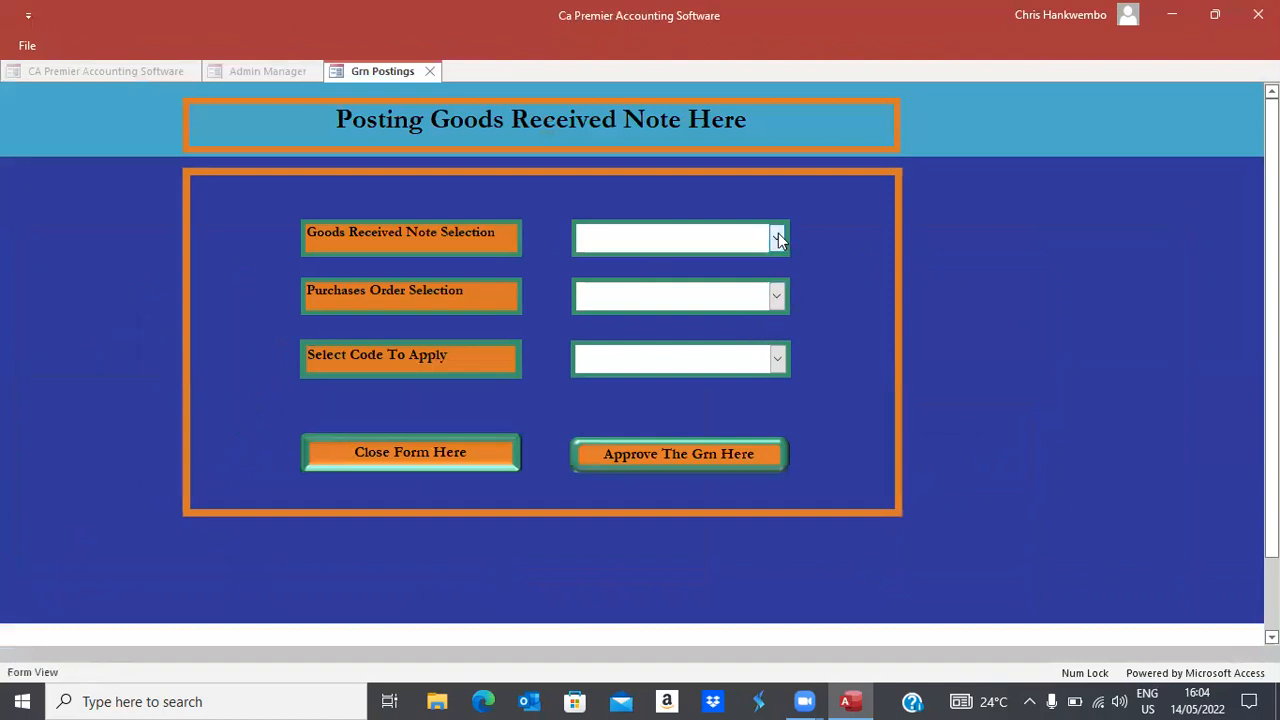
pyautogui.click(776, 237)
pyautogui.click(585, 267)
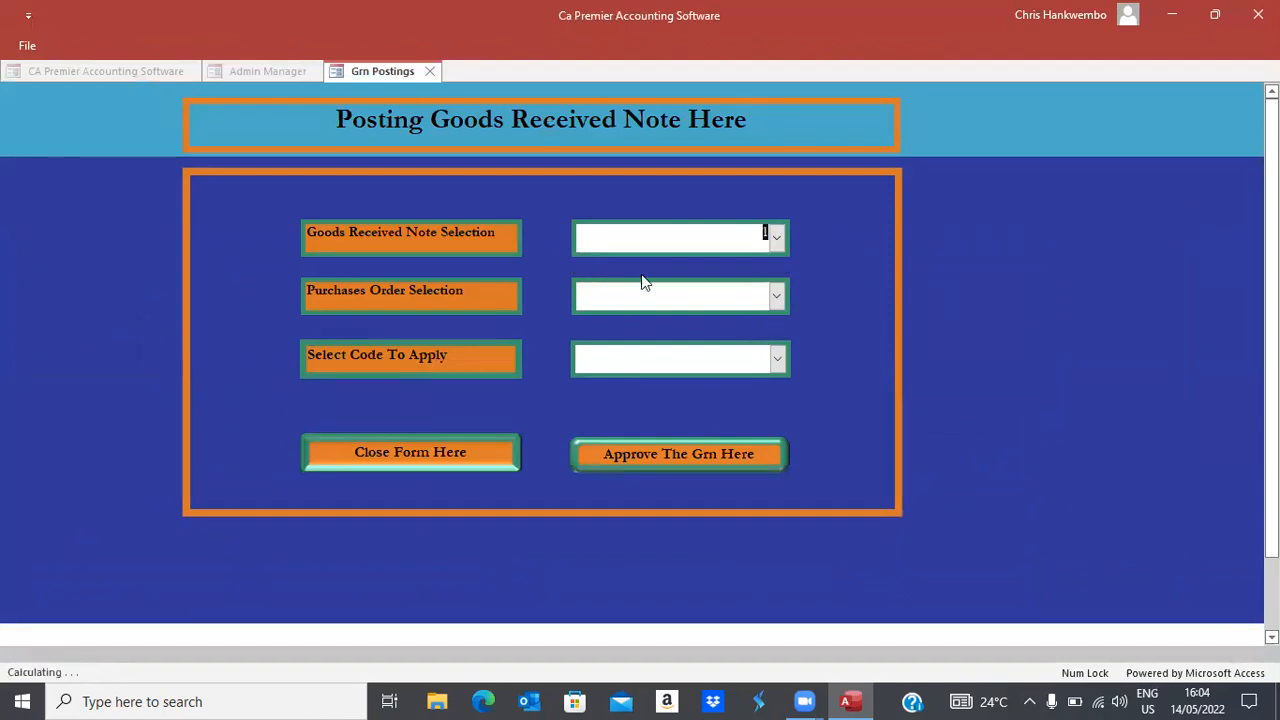
pyautogui.click(776, 295)
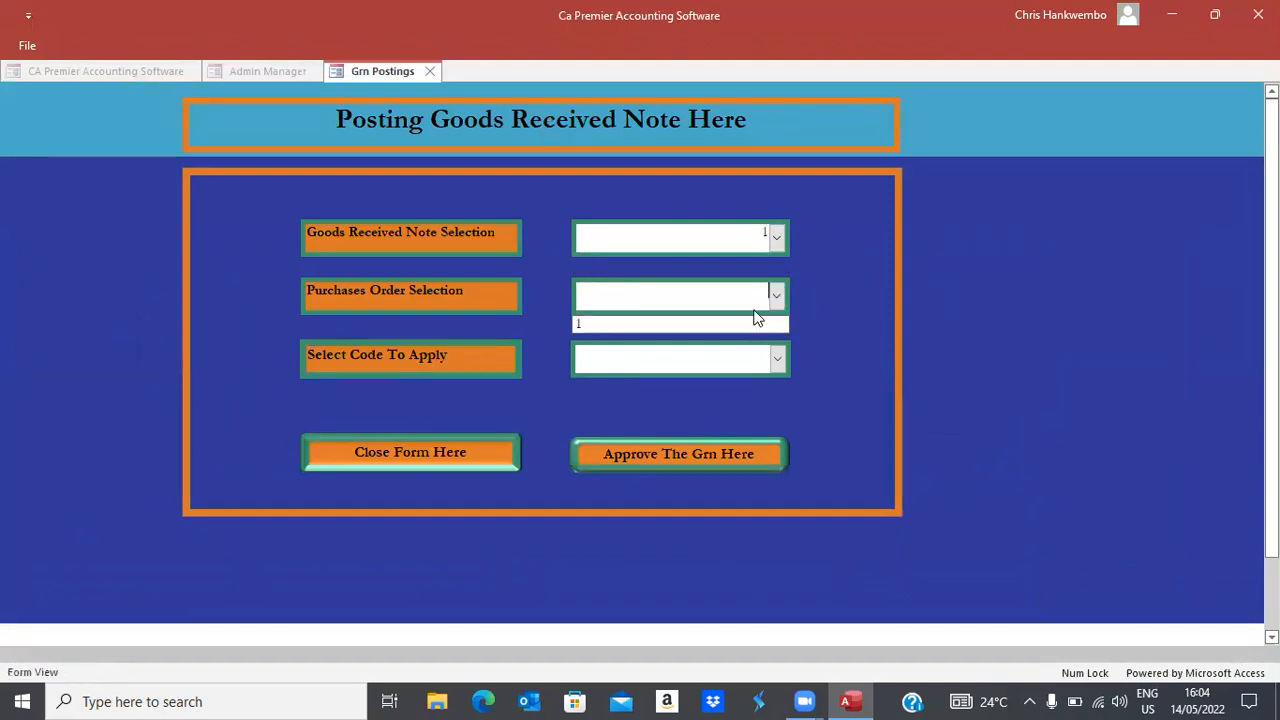
pyautogui.click(602, 323)
# Approve GRN 1 with the Posting code, acknowledge both messages and close the form
pyautogui.click(778, 360)
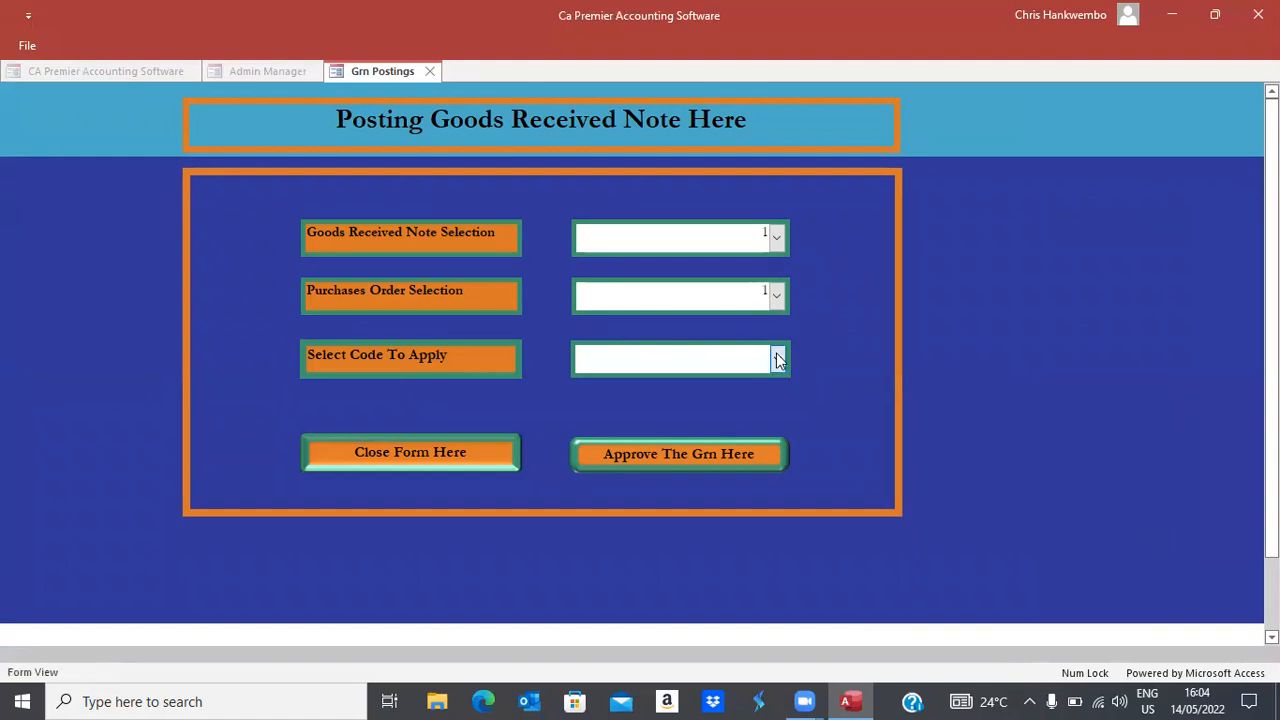
pyautogui.click(605, 390)
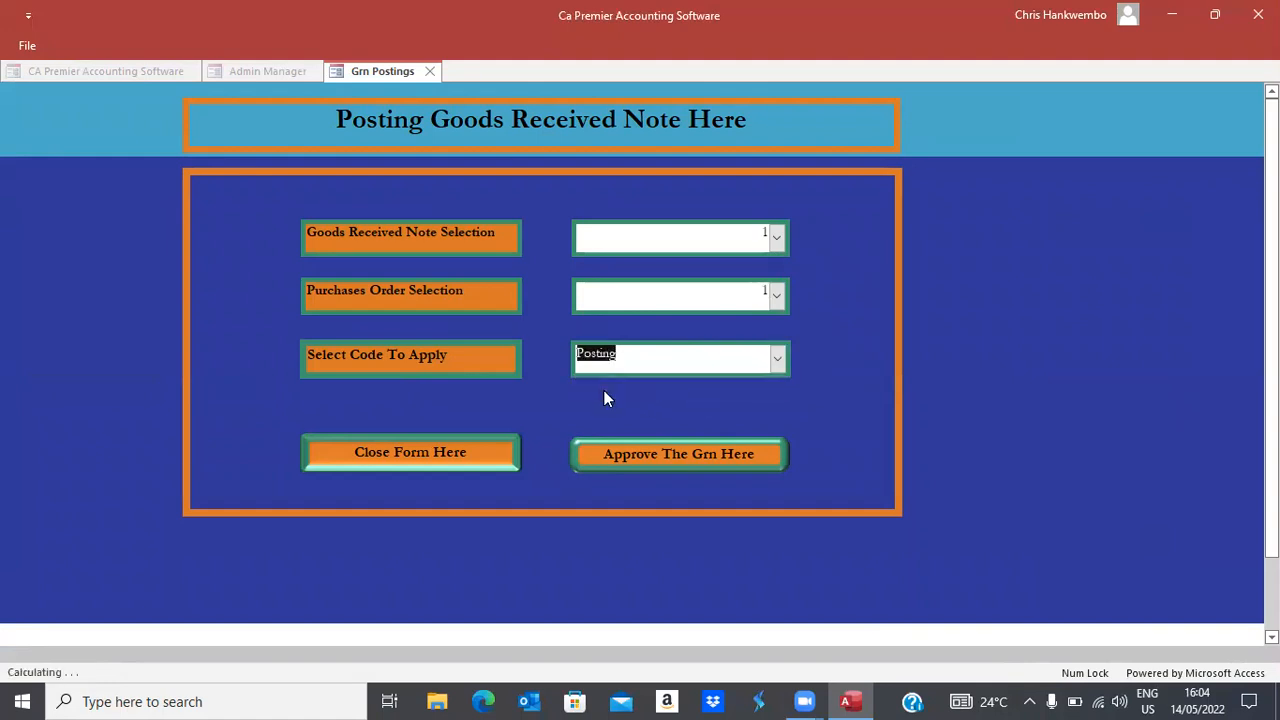
pyautogui.click(645, 456)
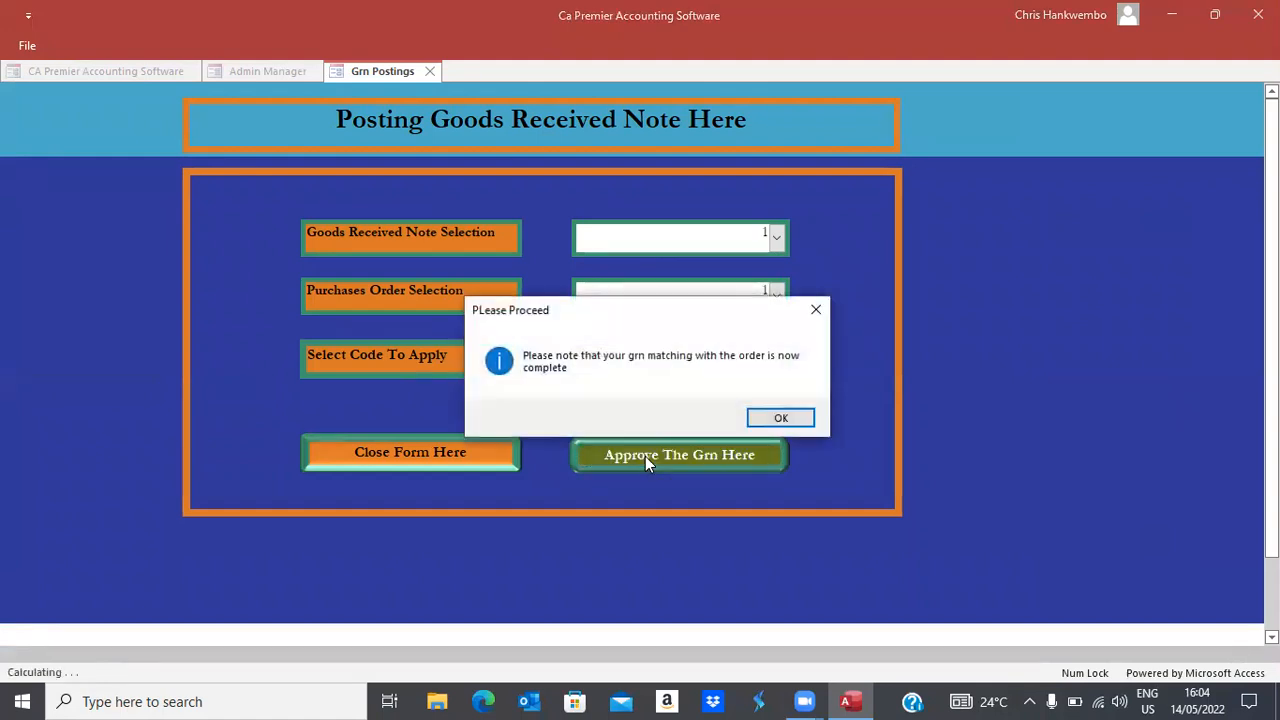
pyautogui.click(770, 420)
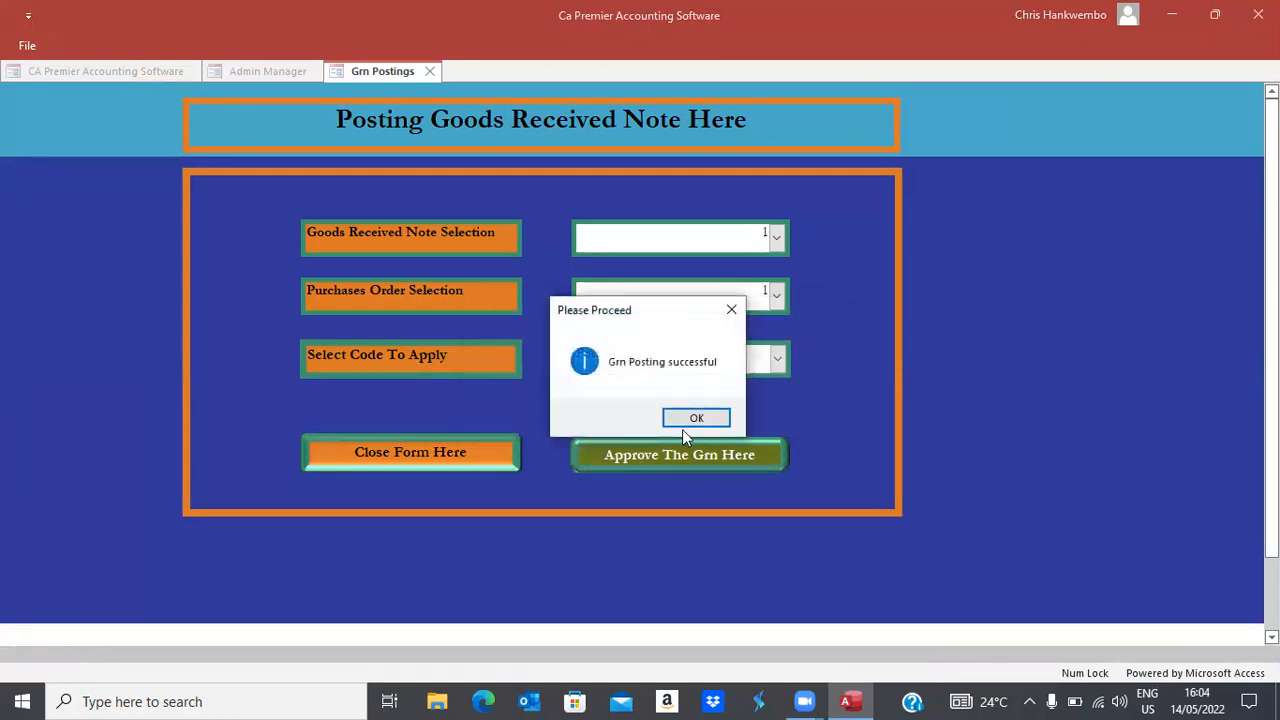
pyautogui.click(690, 418)
pyautogui.click(373, 458)
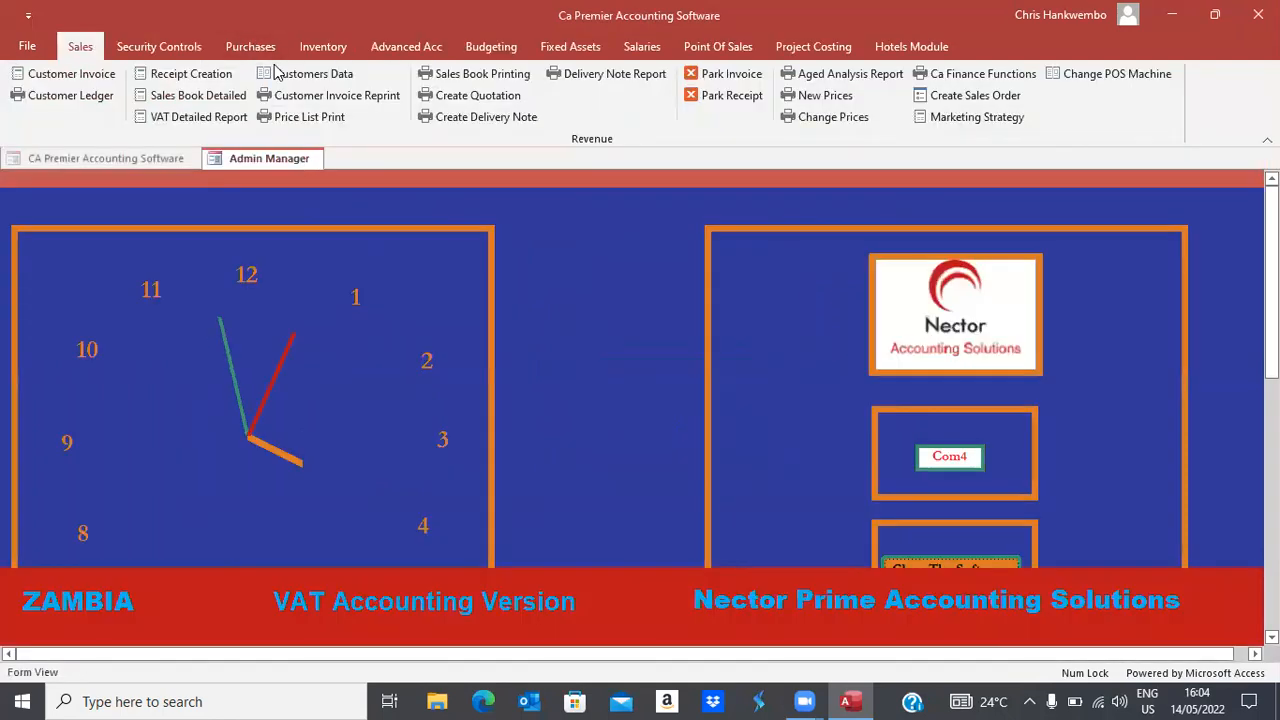
# Select purchase journal 1 (14/05/2022, 15000) and match it to GRN 1
pyautogui.click(252, 47)
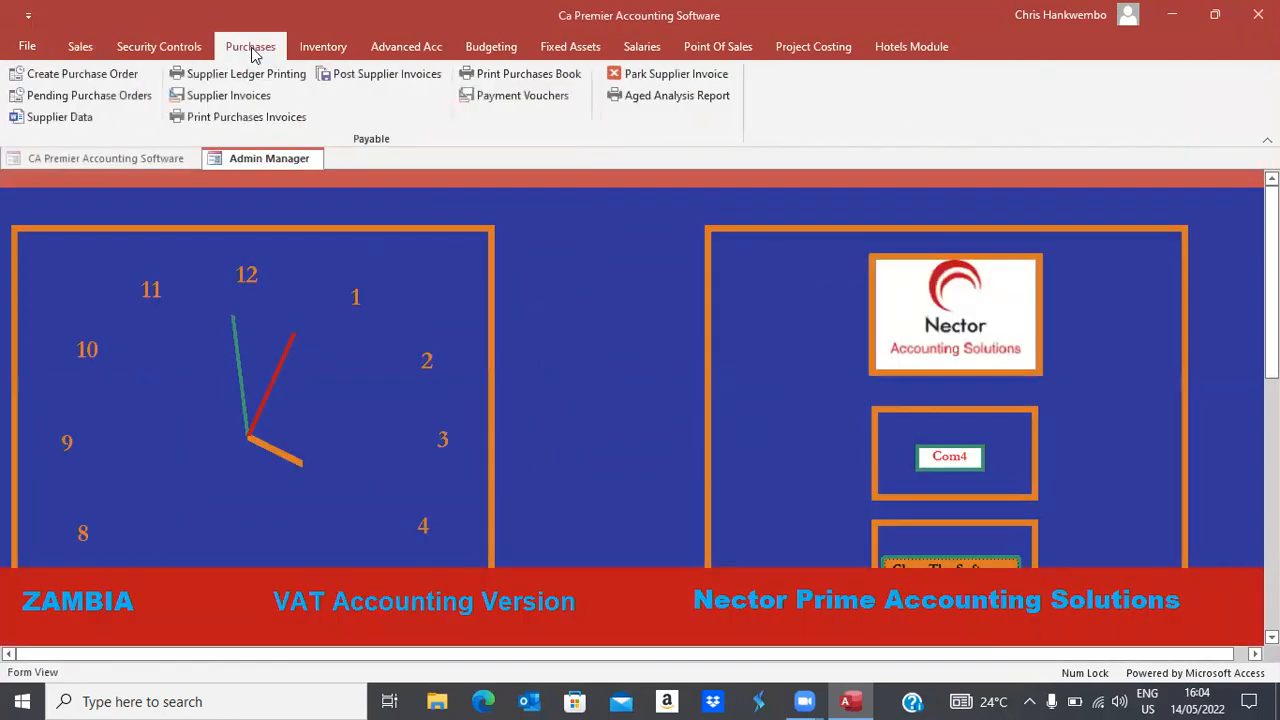
pyautogui.click(263, 119)
pyautogui.click(362, 81)
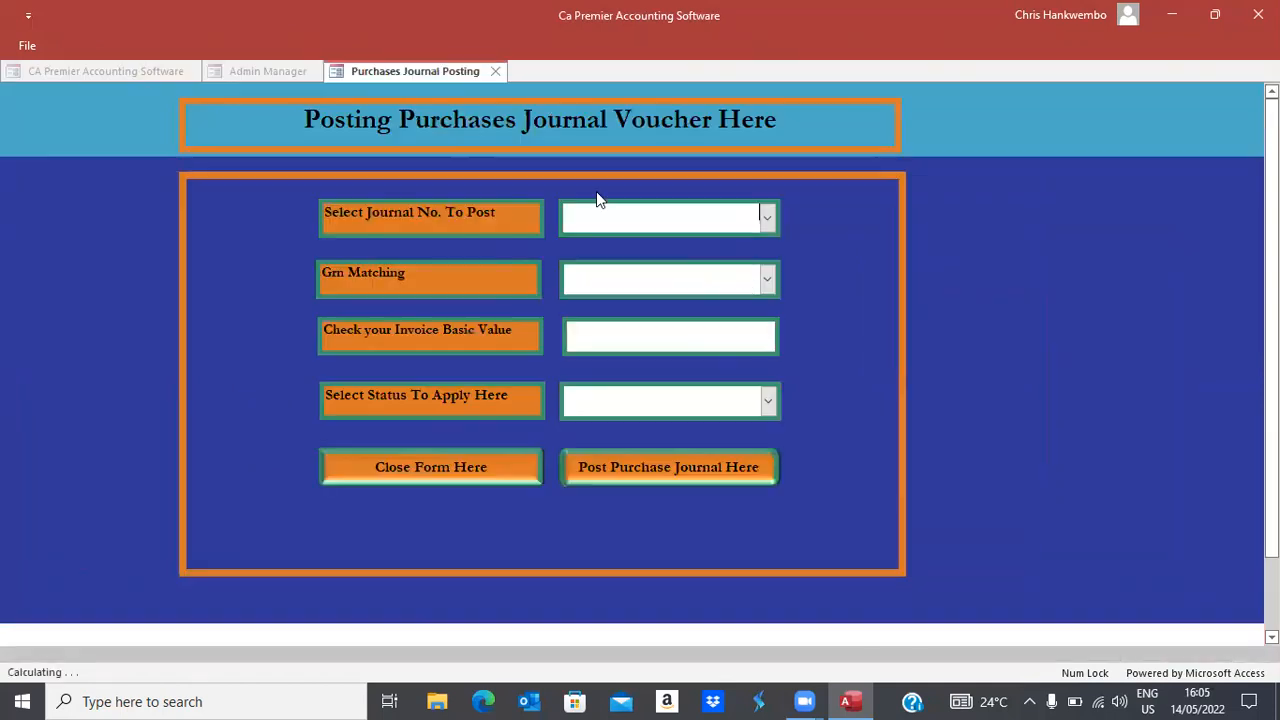
pyautogui.click(768, 226)
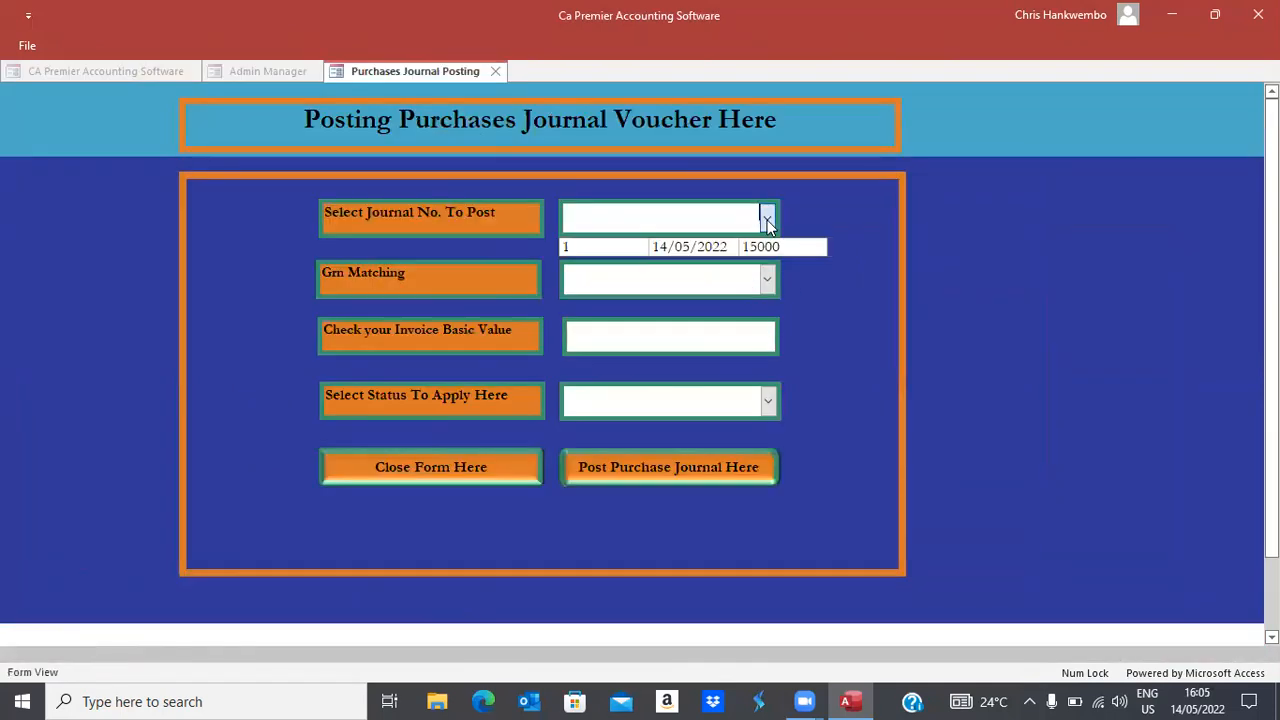
pyautogui.click(720, 247)
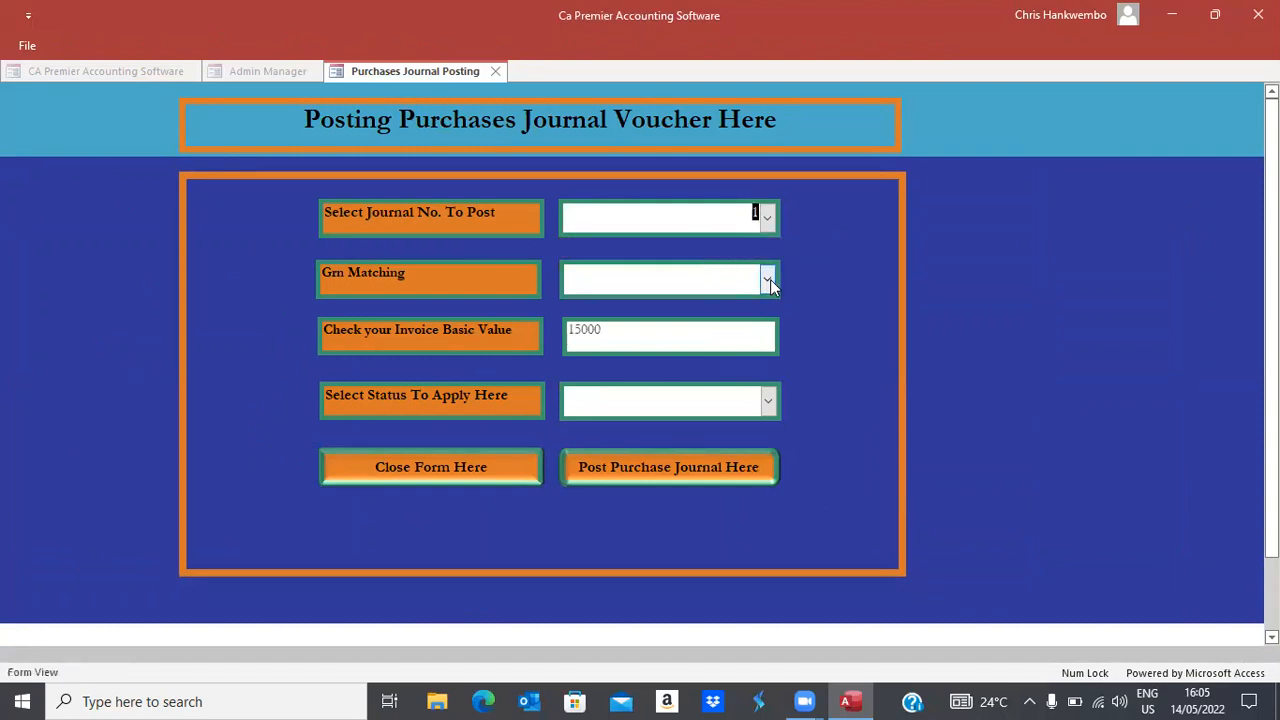
pyautogui.click(767, 278)
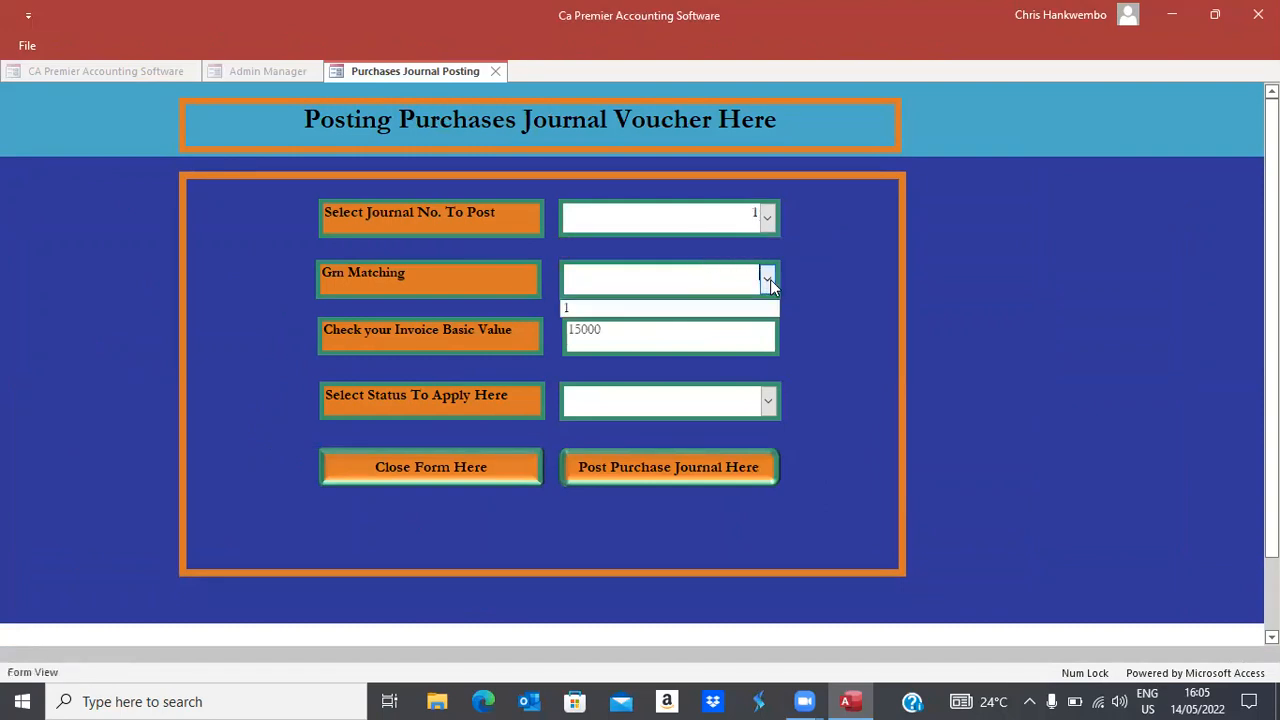
pyautogui.click(567, 310)
# Post the journal with Posting status and acknowledge the matching and posting messages
pyautogui.click(767, 401)
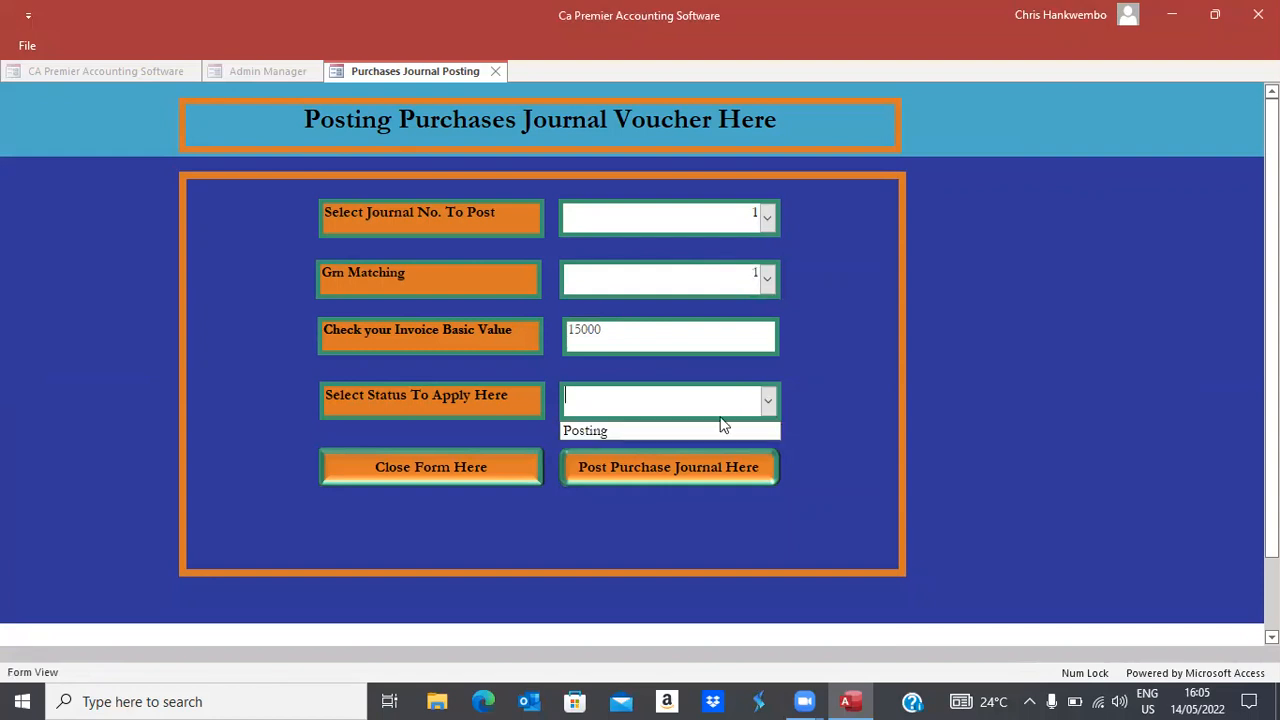
pyautogui.click(585, 431)
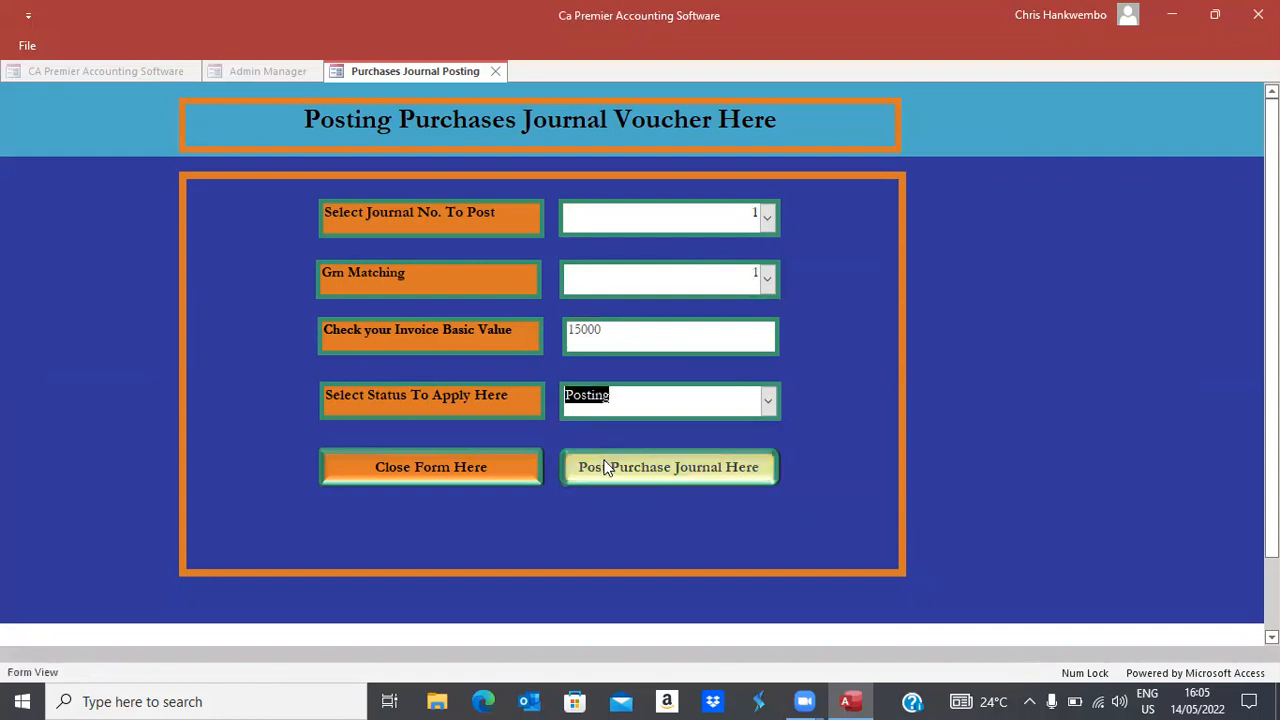
pyautogui.click(605, 467)
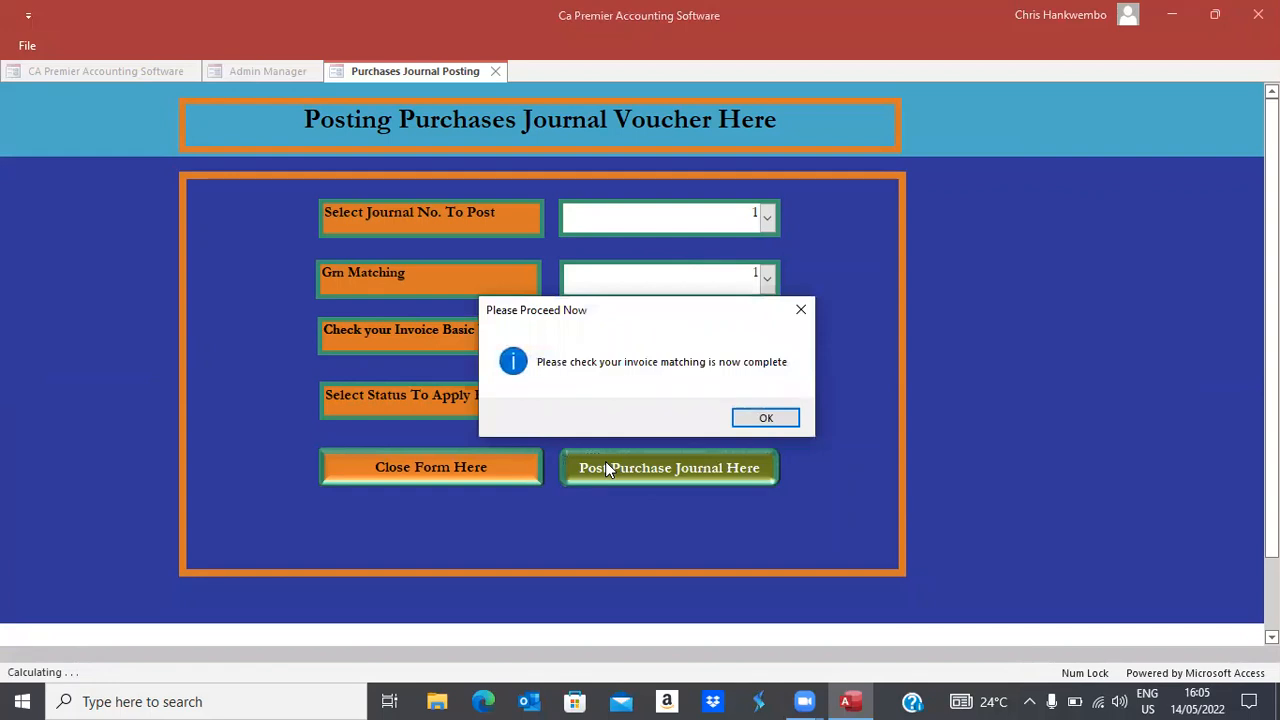
pyautogui.click(774, 416)
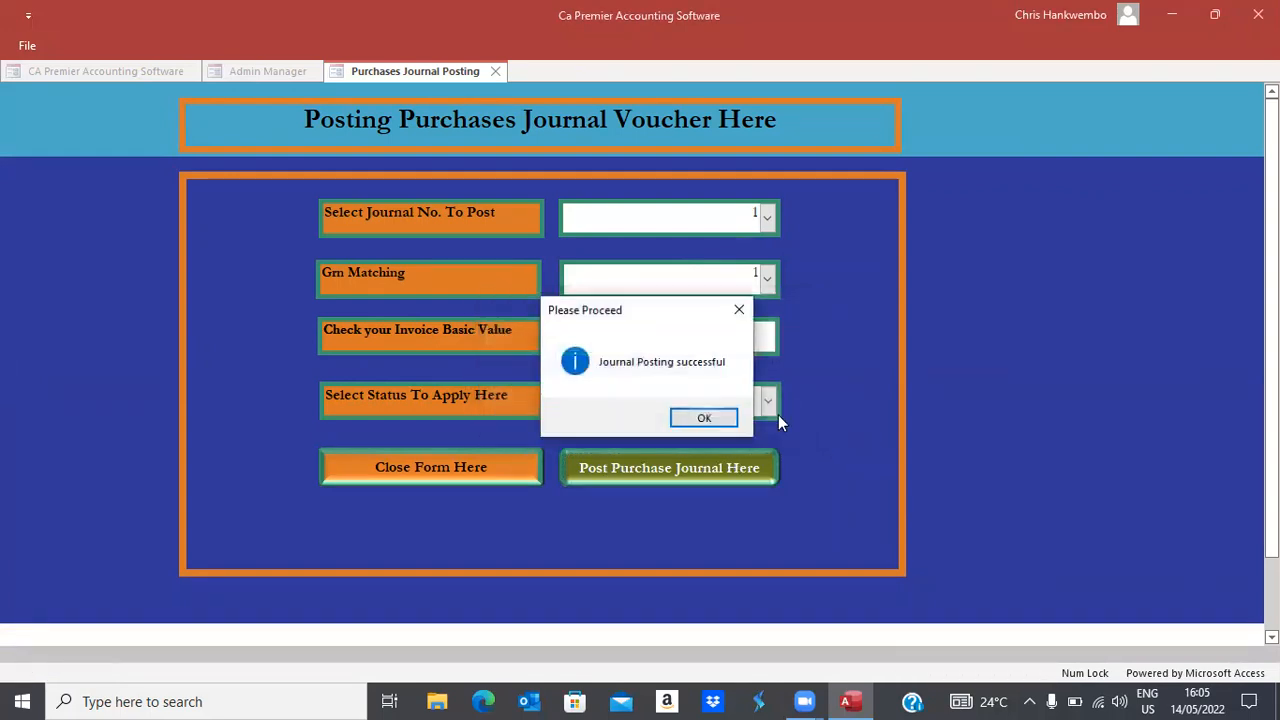
pyautogui.click(700, 420)
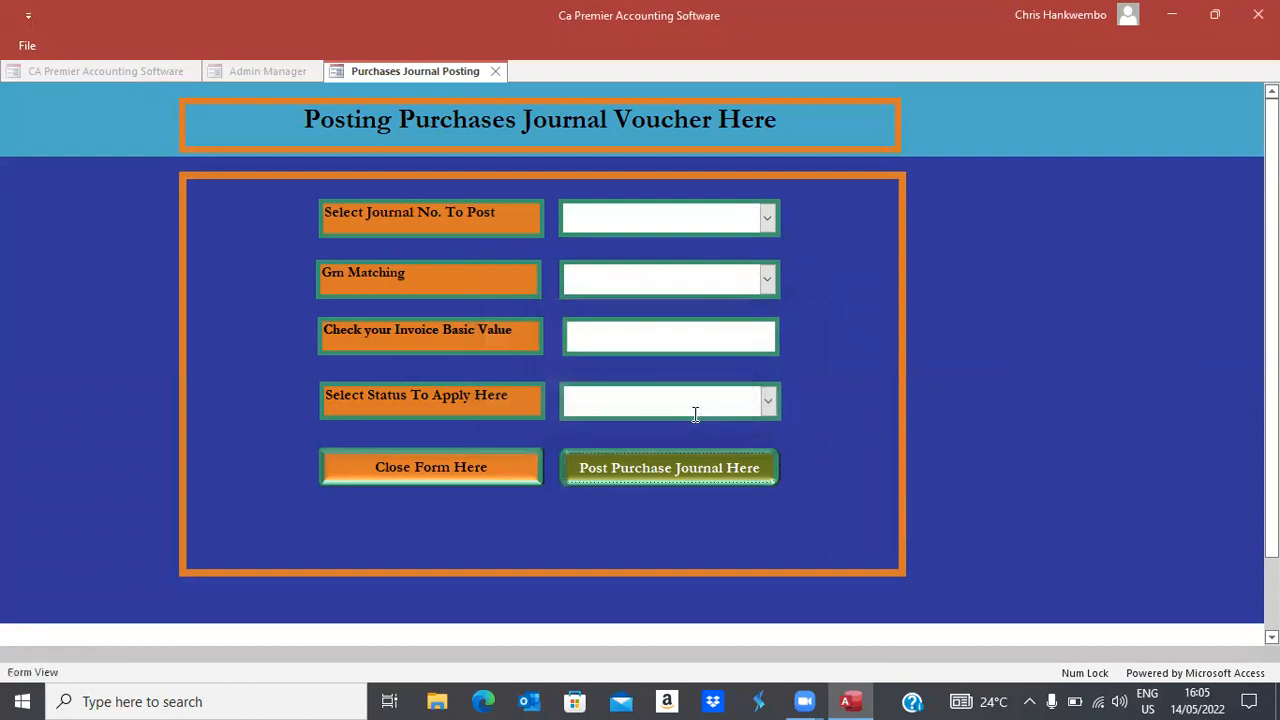
# Close the purchase journal form, then open and close the Trial Balance printing form
pyautogui.click(460, 476)
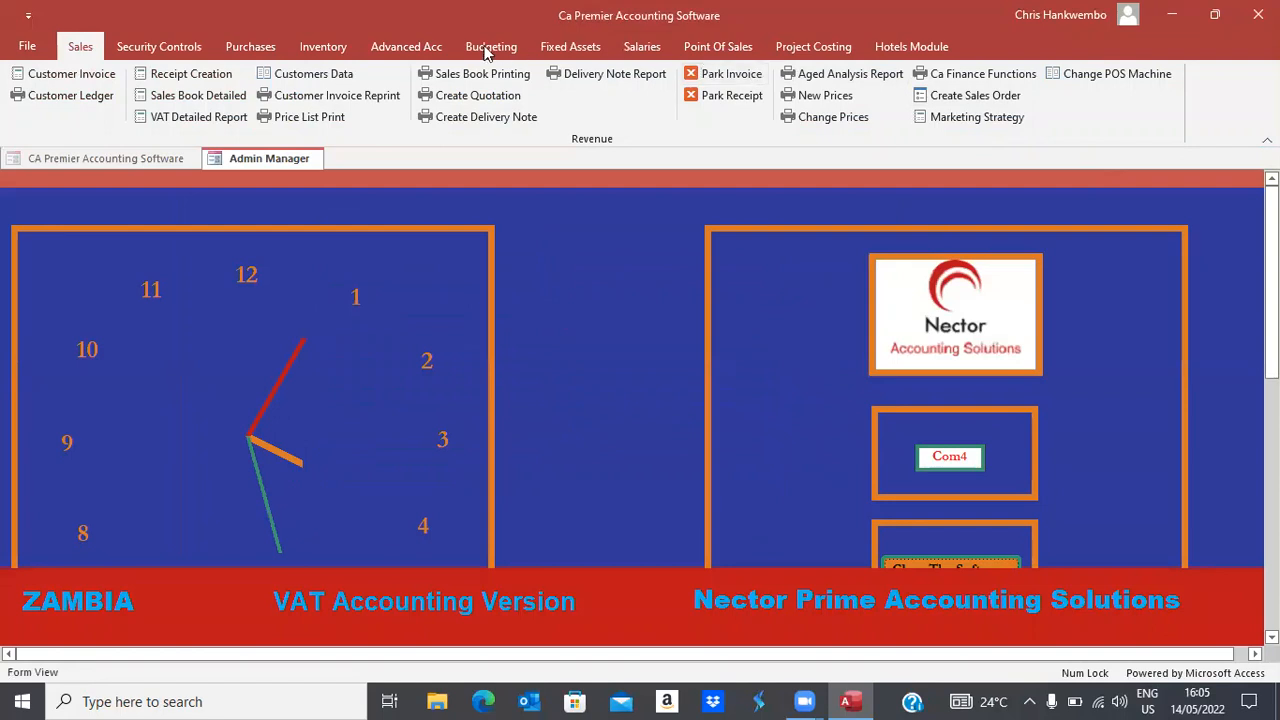
pyautogui.click(412, 45)
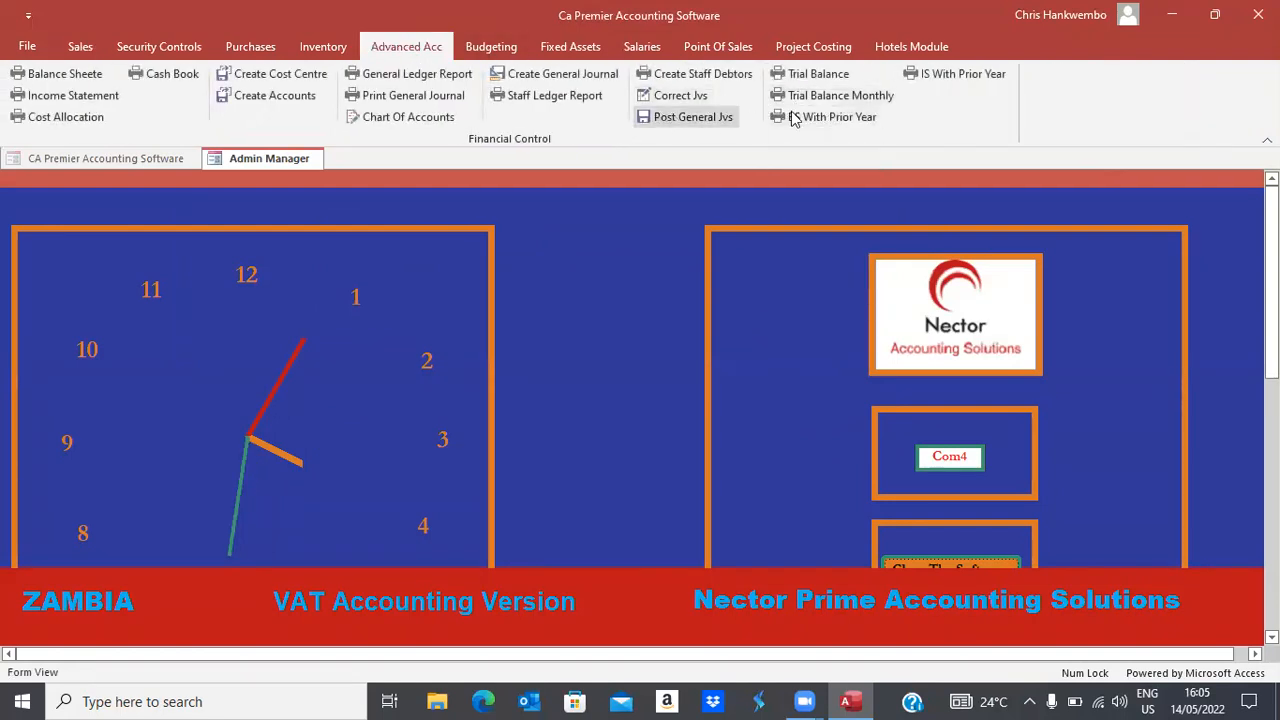
pyautogui.click(805, 74)
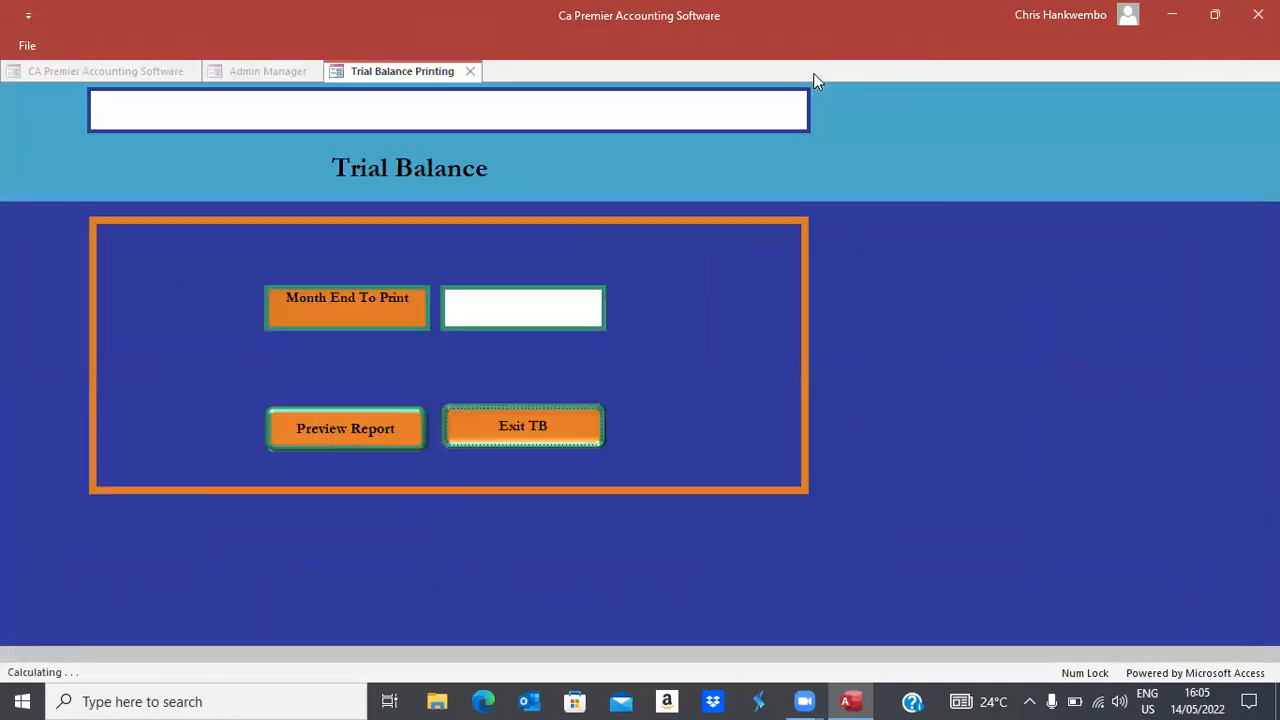
pyautogui.click(527, 424)
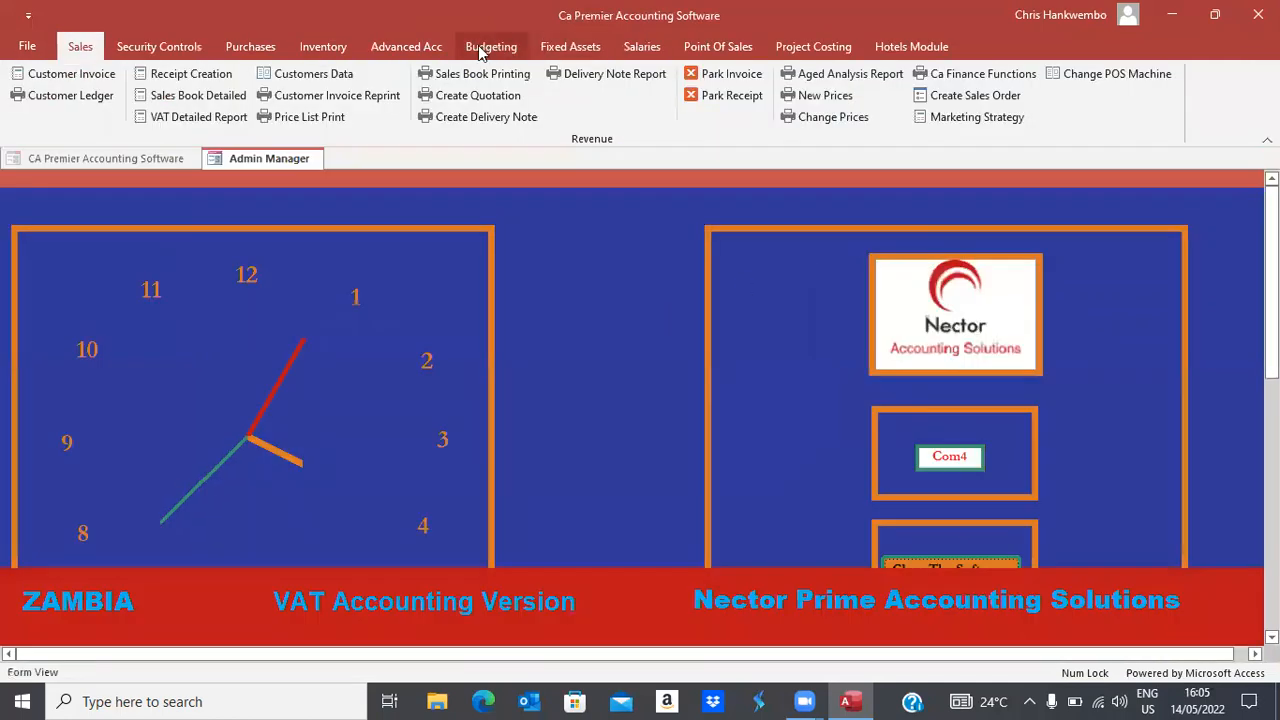
# Open Trial Balance Monthly and set both month-end dates to 14/05/2022
pyautogui.click(405, 47)
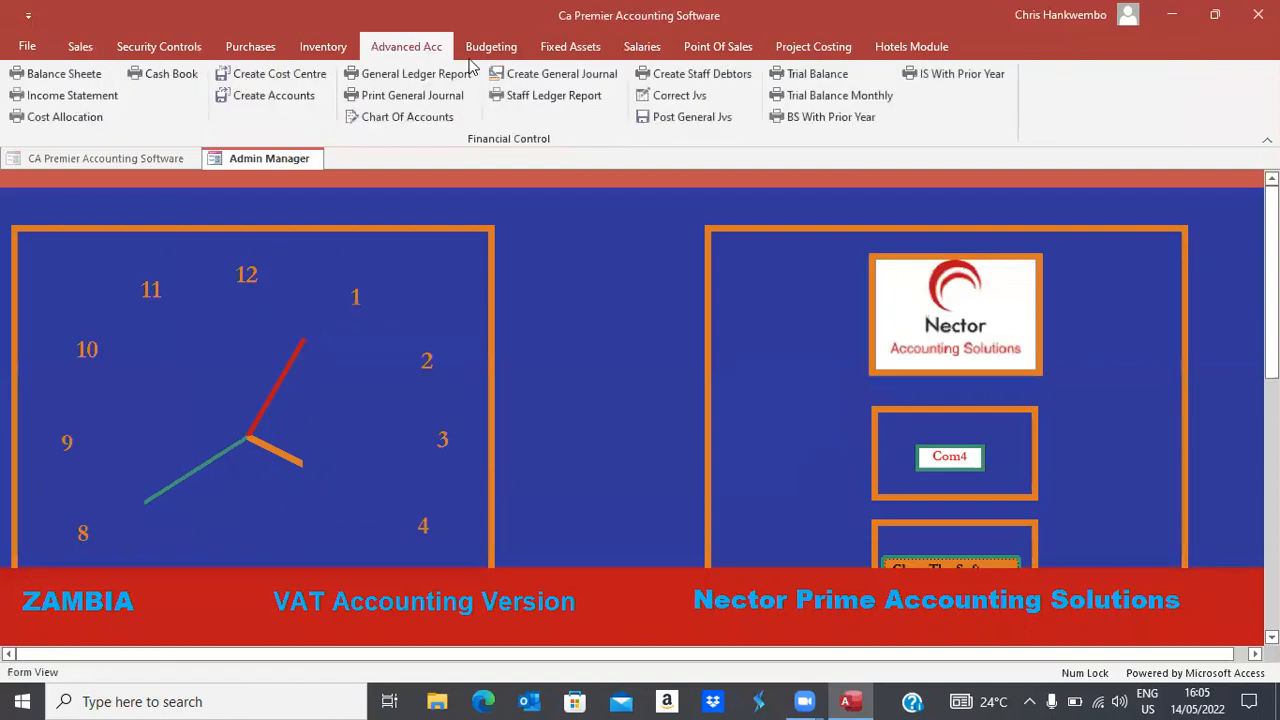
pyautogui.click(820, 98)
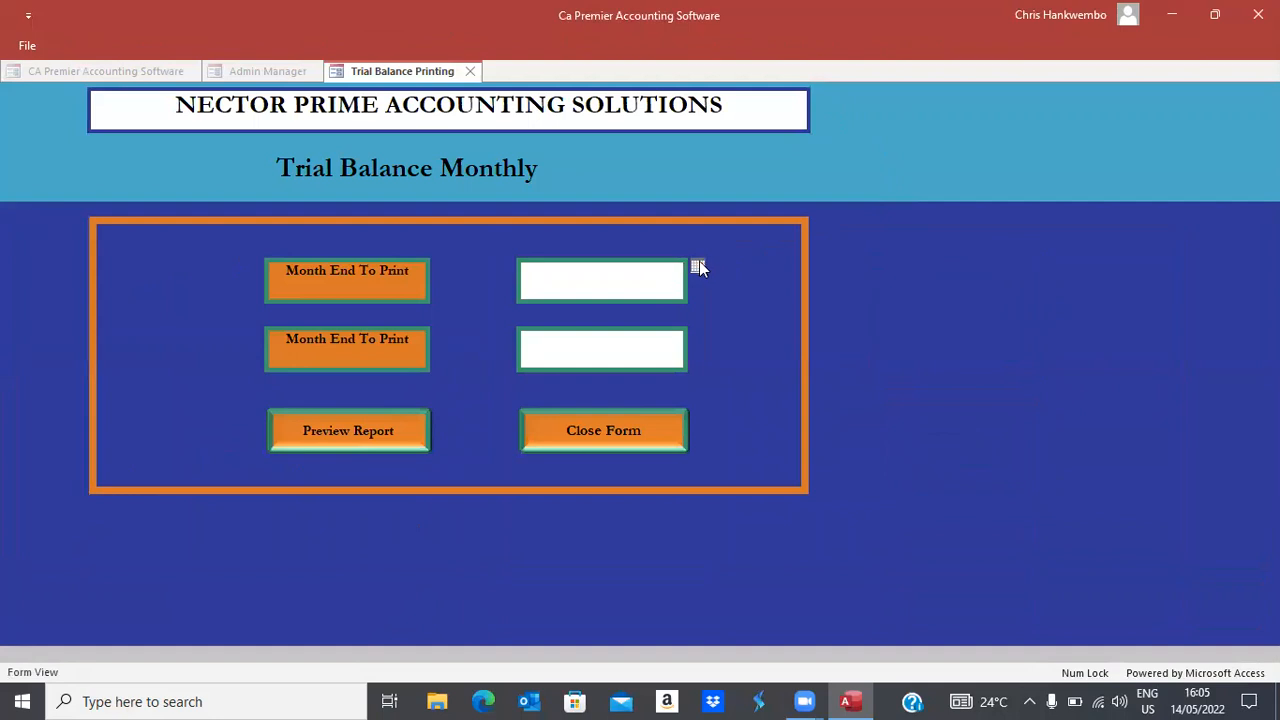
pyautogui.click(698, 266)
pyautogui.click(660, 349)
pyautogui.click(654, 350)
pyautogui.click(697, 336)
pyautogui.click(664, 419)
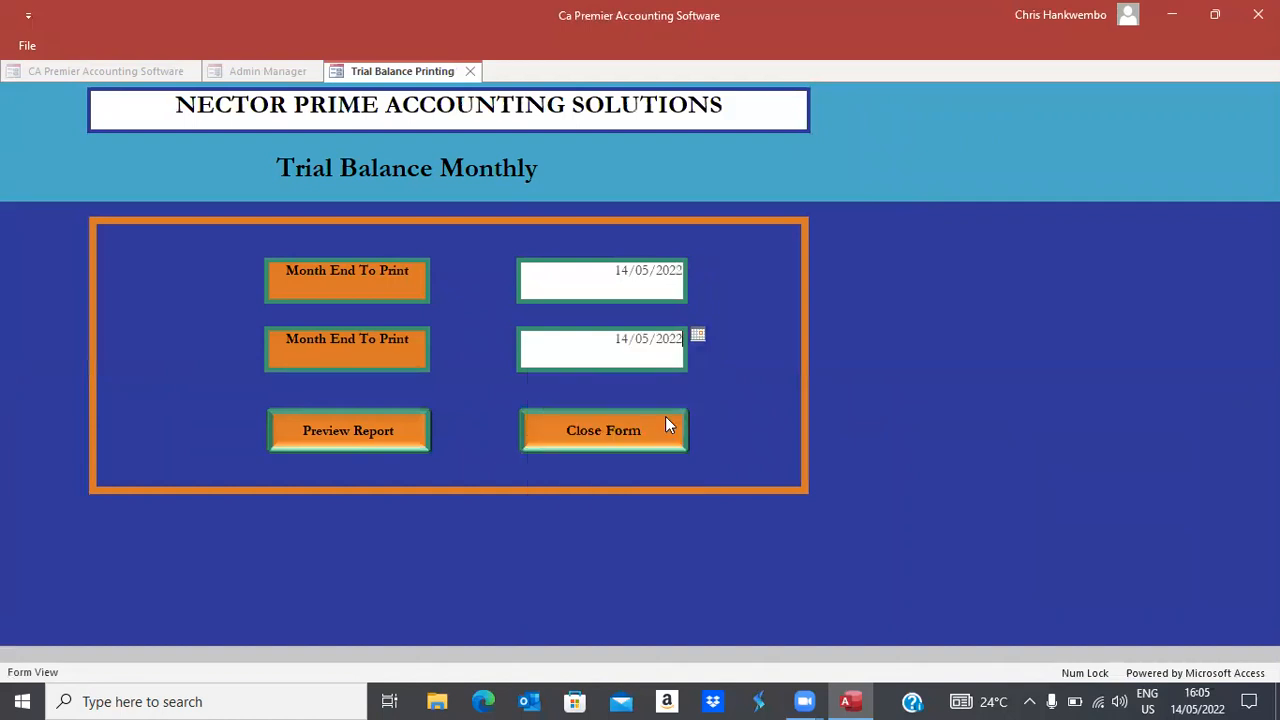
# Preview the monthly trial balance report and zoom the page to 100%
pyautogui.click(356, 429)
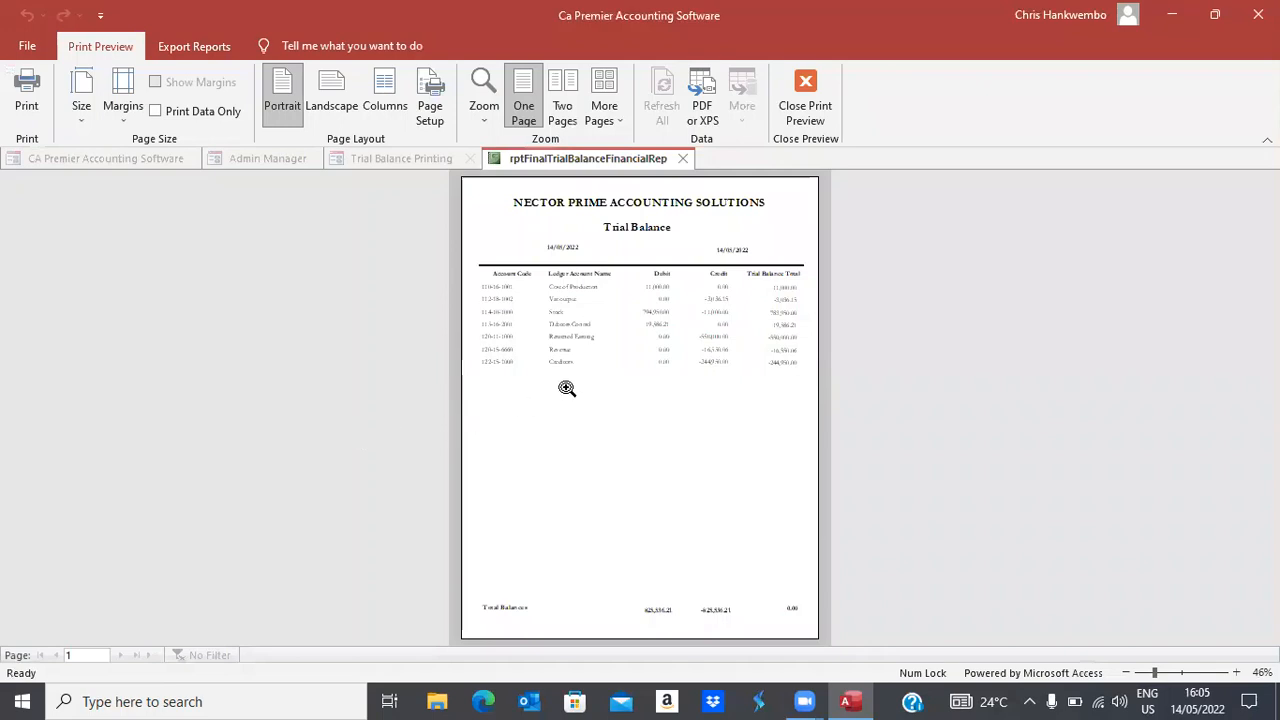
pyautogui.click(650, 331)
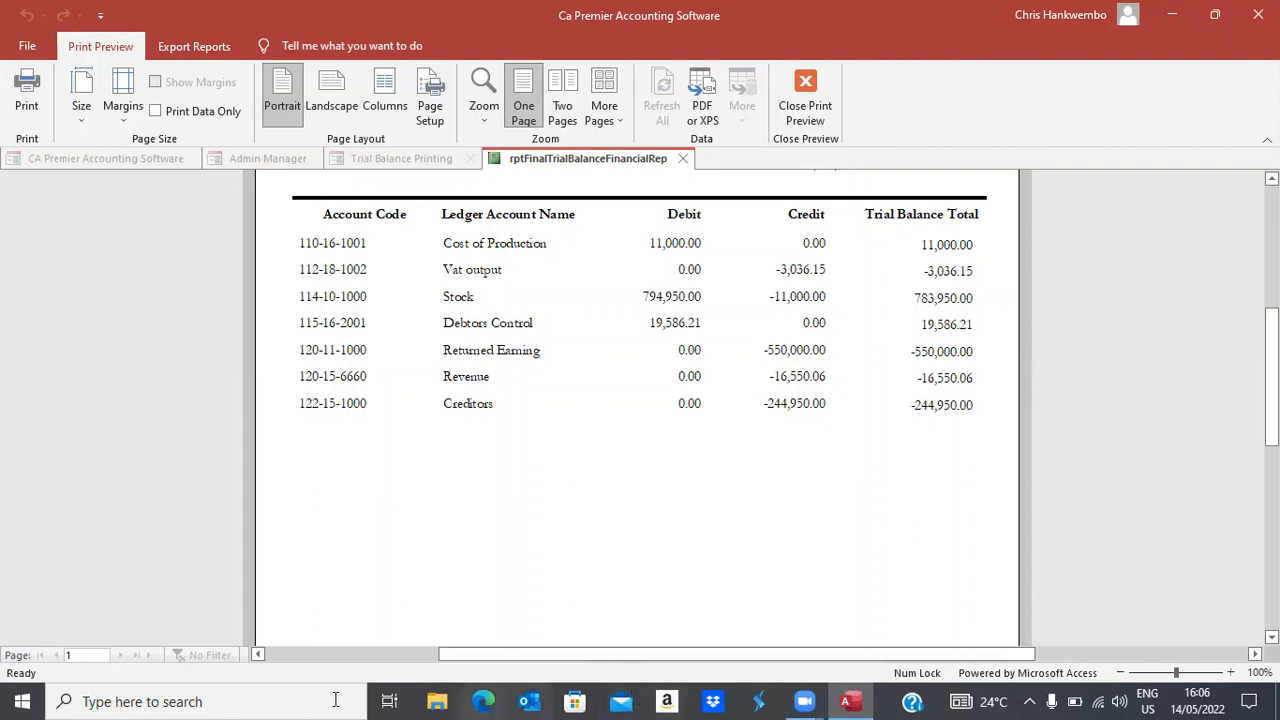
# Launch Calculator from Windows search and move it aside from the report figures
pyautogui.click(93, 701)
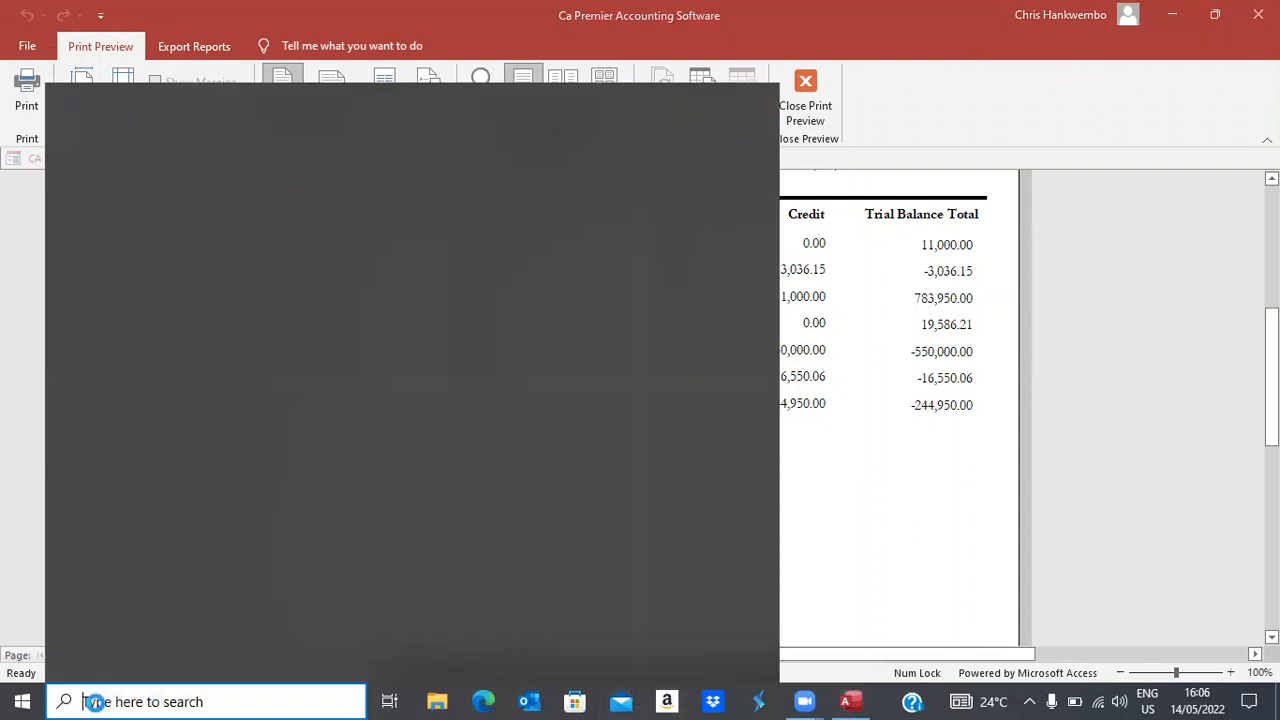
pyautogui.write('c')
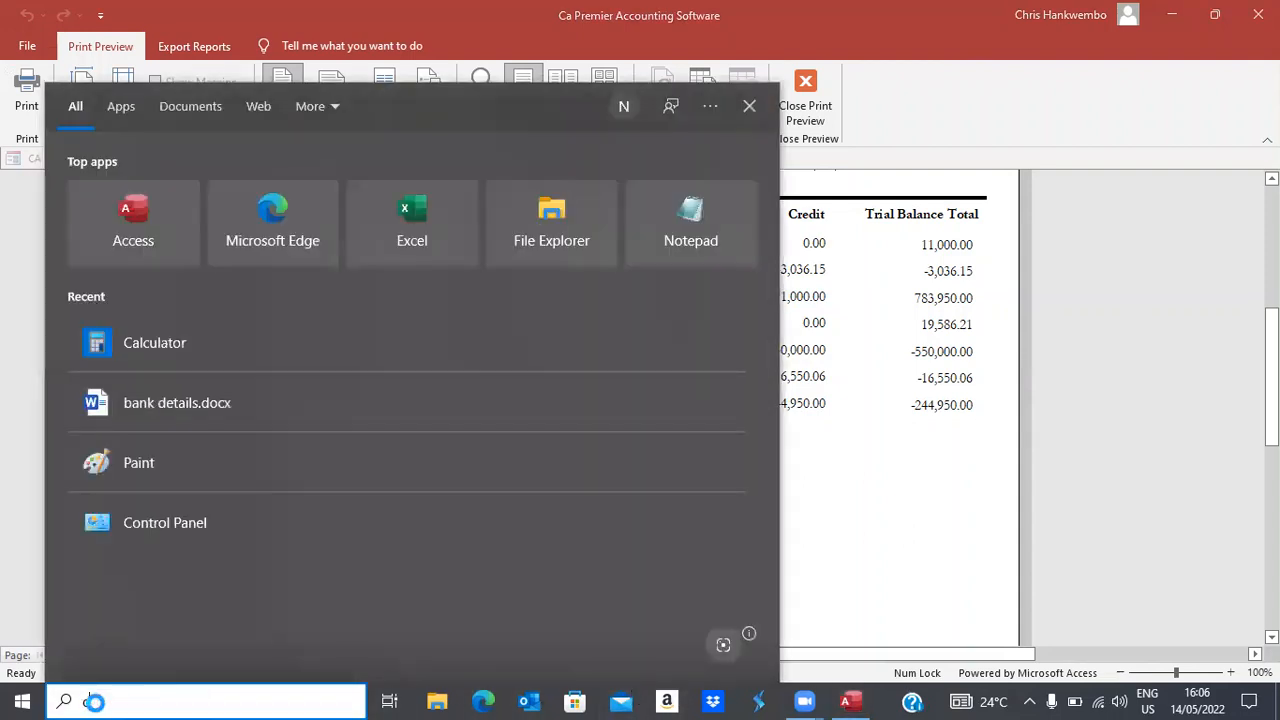
pyautogui.write('a')
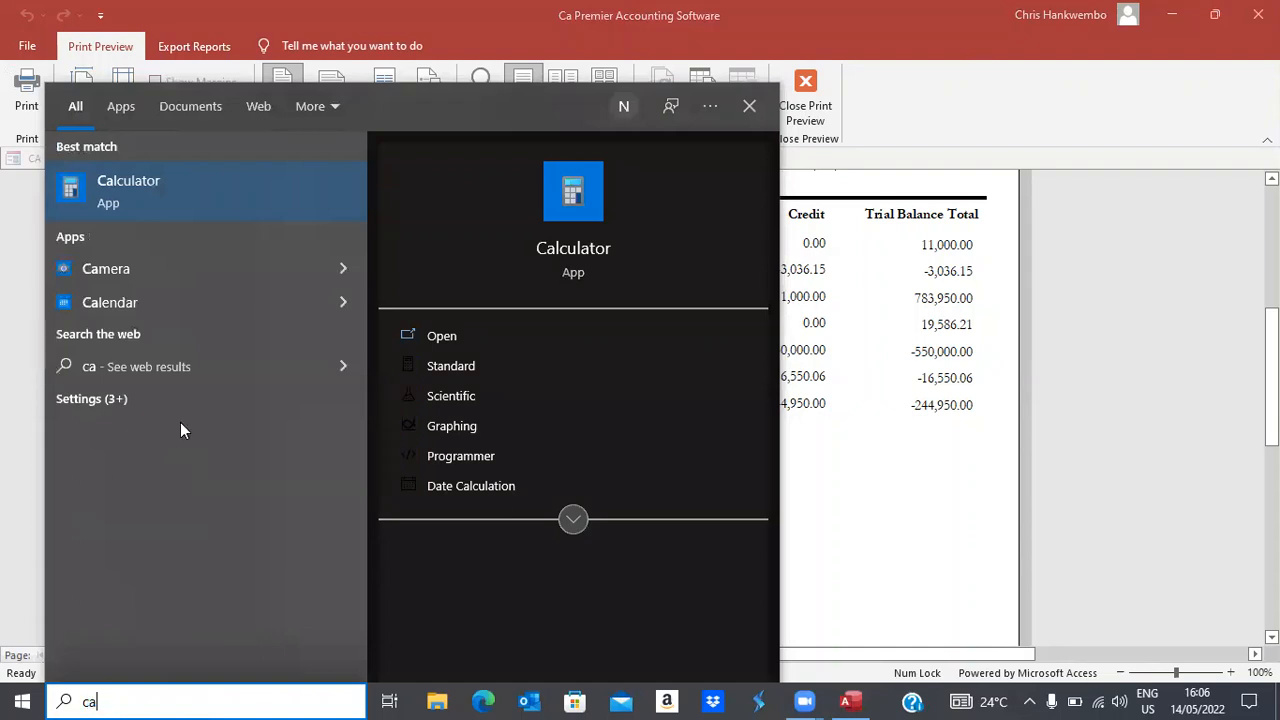
pyautogui.click(118, 188)
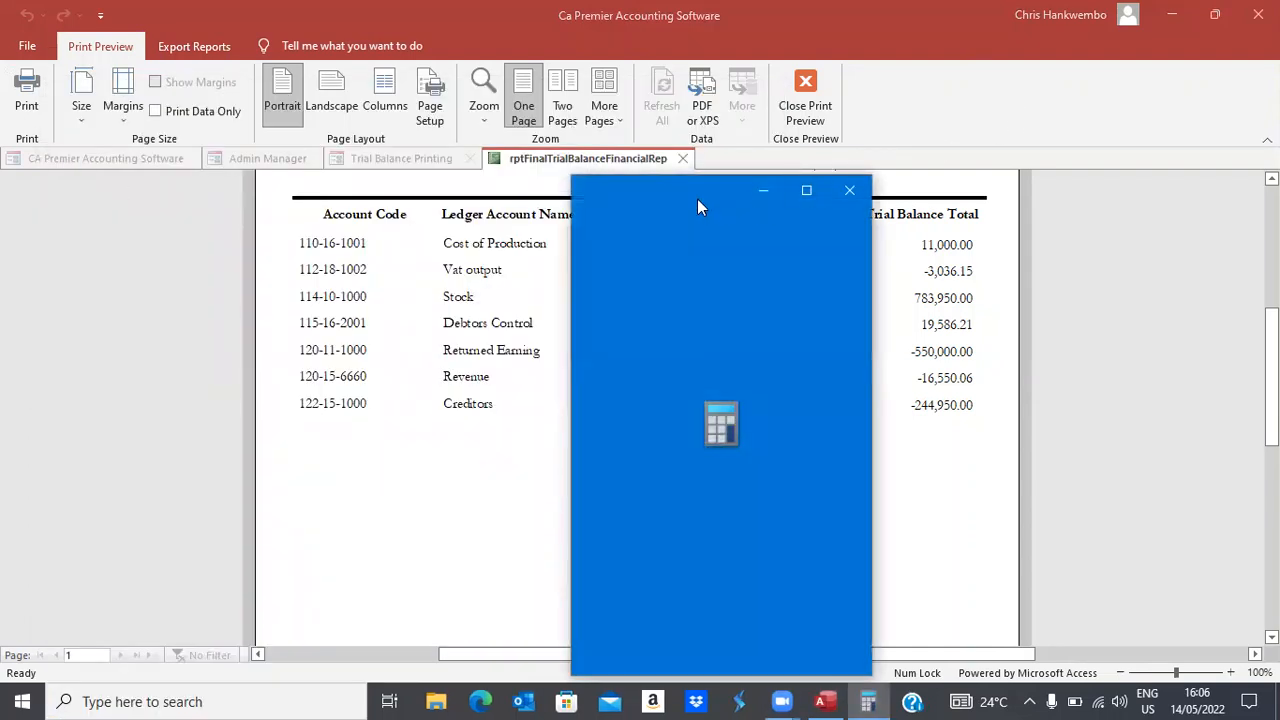
pyautogui.moveTo(684, 199); pyautogui.dragTo(207, 175)
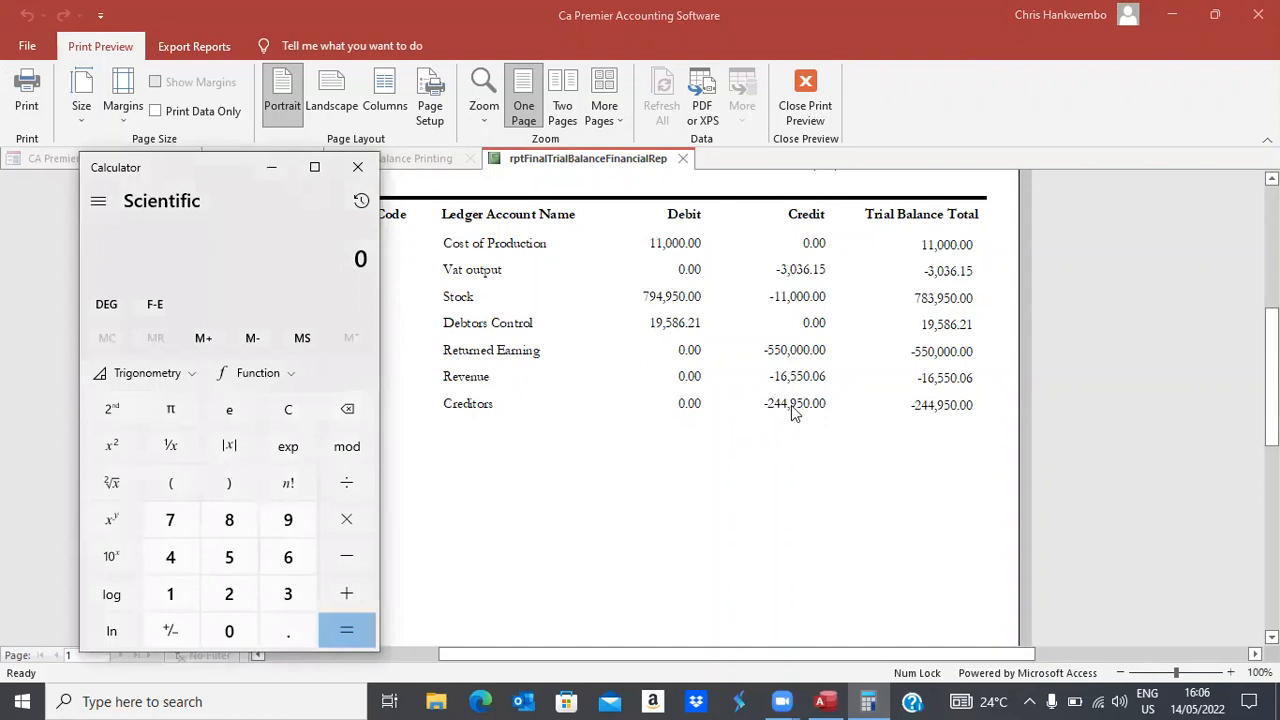
# Compute 15000*16.33 to confirm 244,950, then close Calculator
pyautogui.write('15')
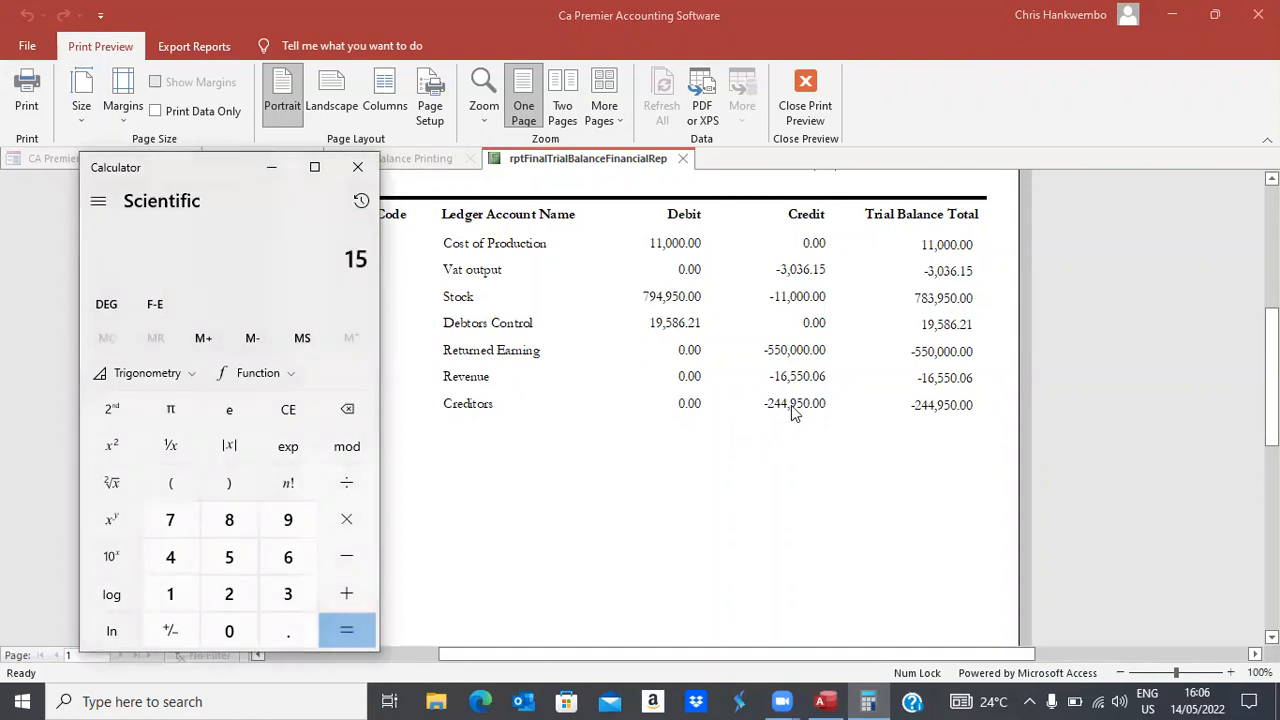
pyautogui.write('000*16.33')
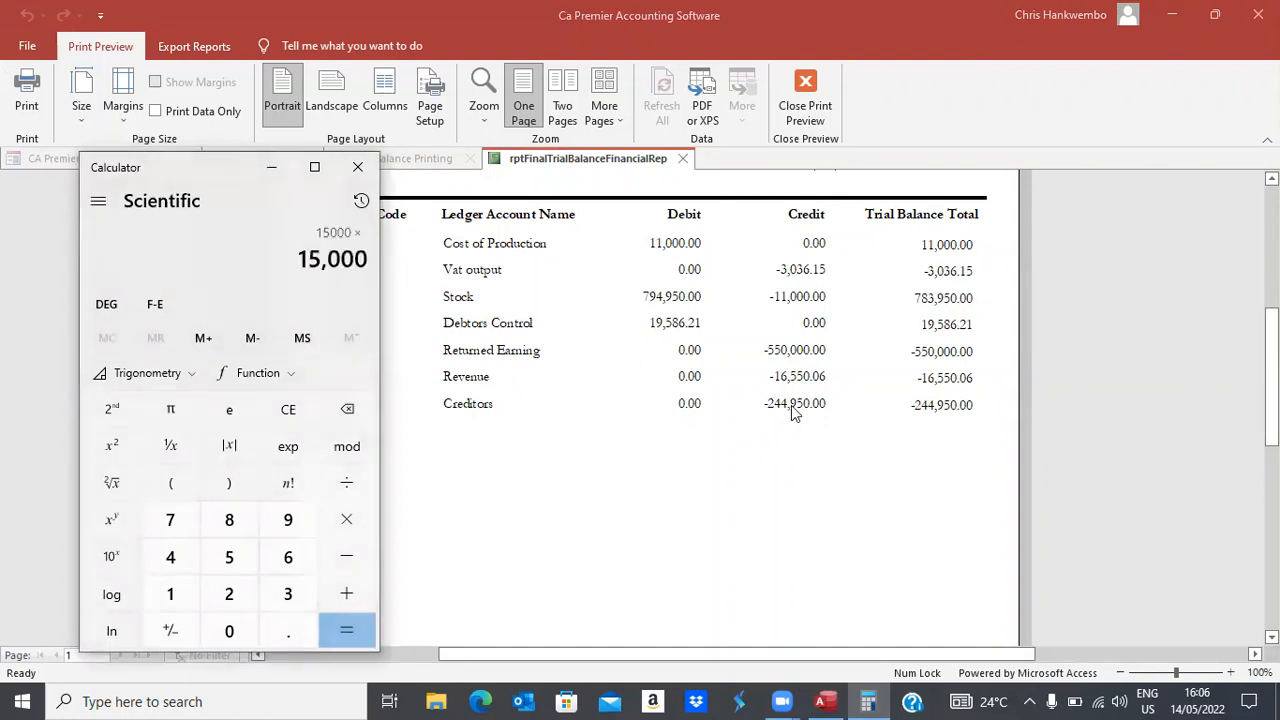
pyautogui.press('Return')
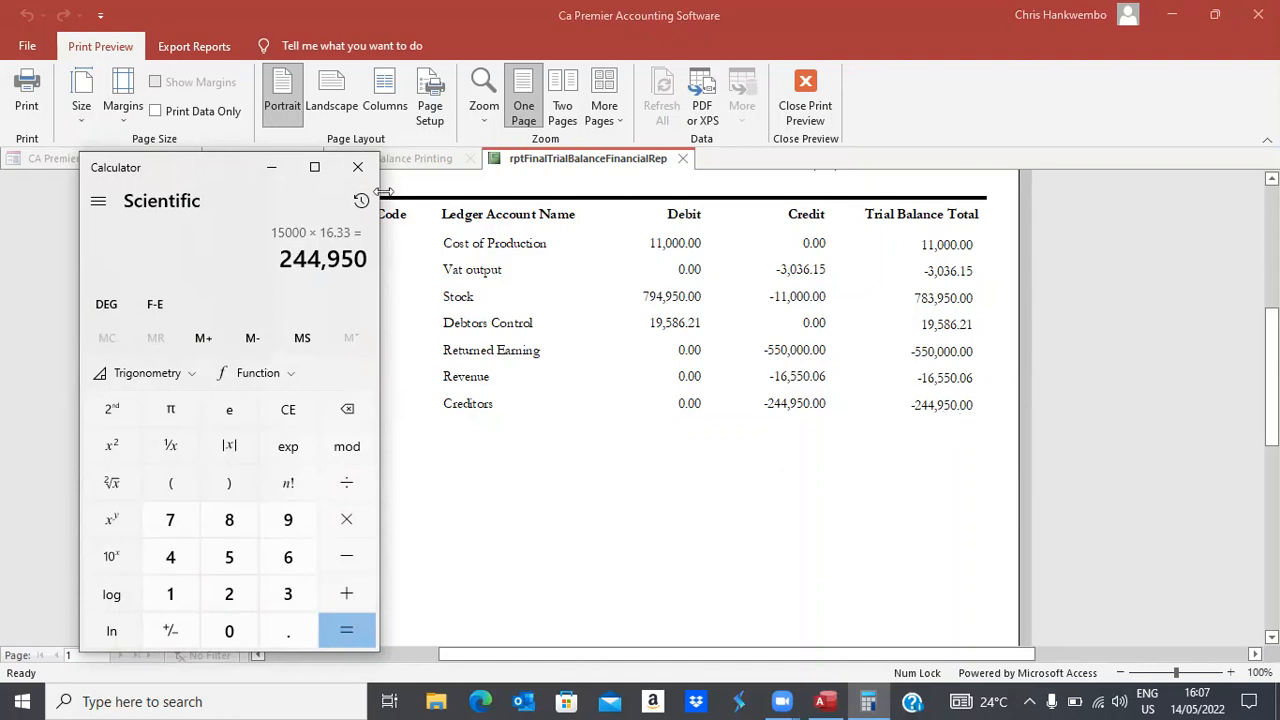
pyautogui.click(360, 166)
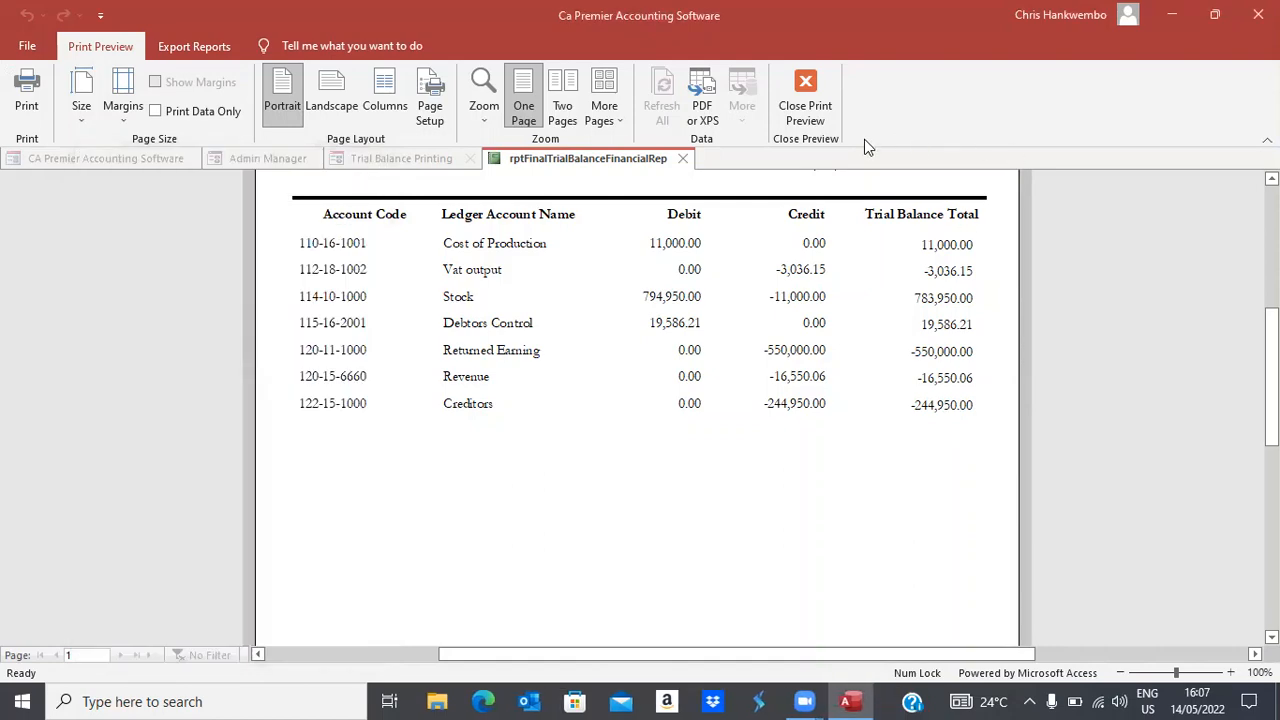
# Check the Total Balances, then close the trial balance preview and its printing form
pyautogui.scroll(-5, 640, 400)
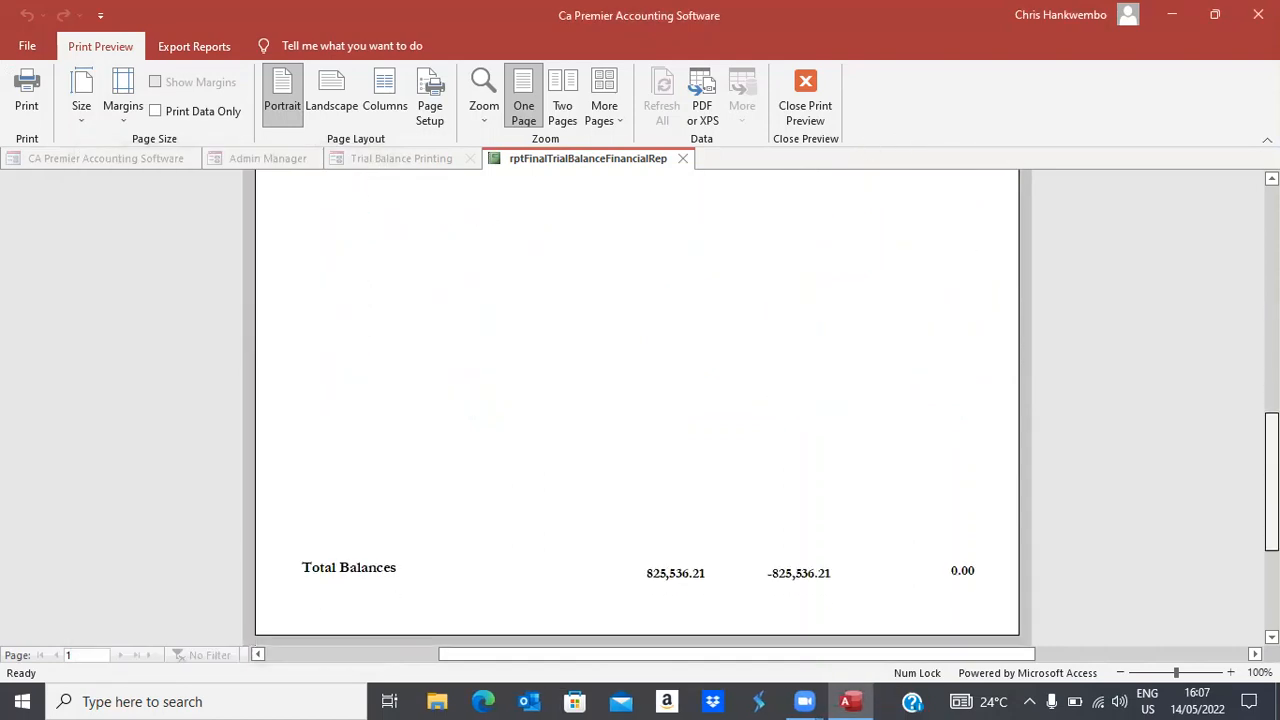
pyautogui.scroll(5, 640, 400)
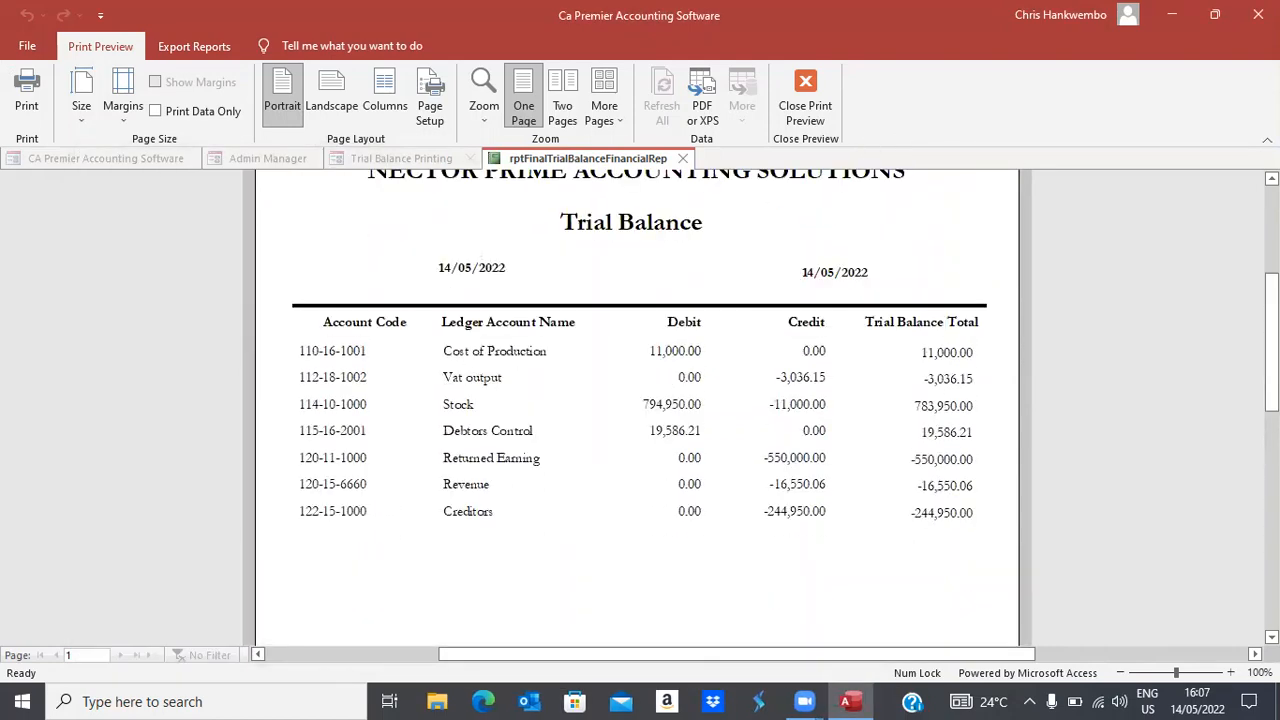
pyautogui.click(805, 100)
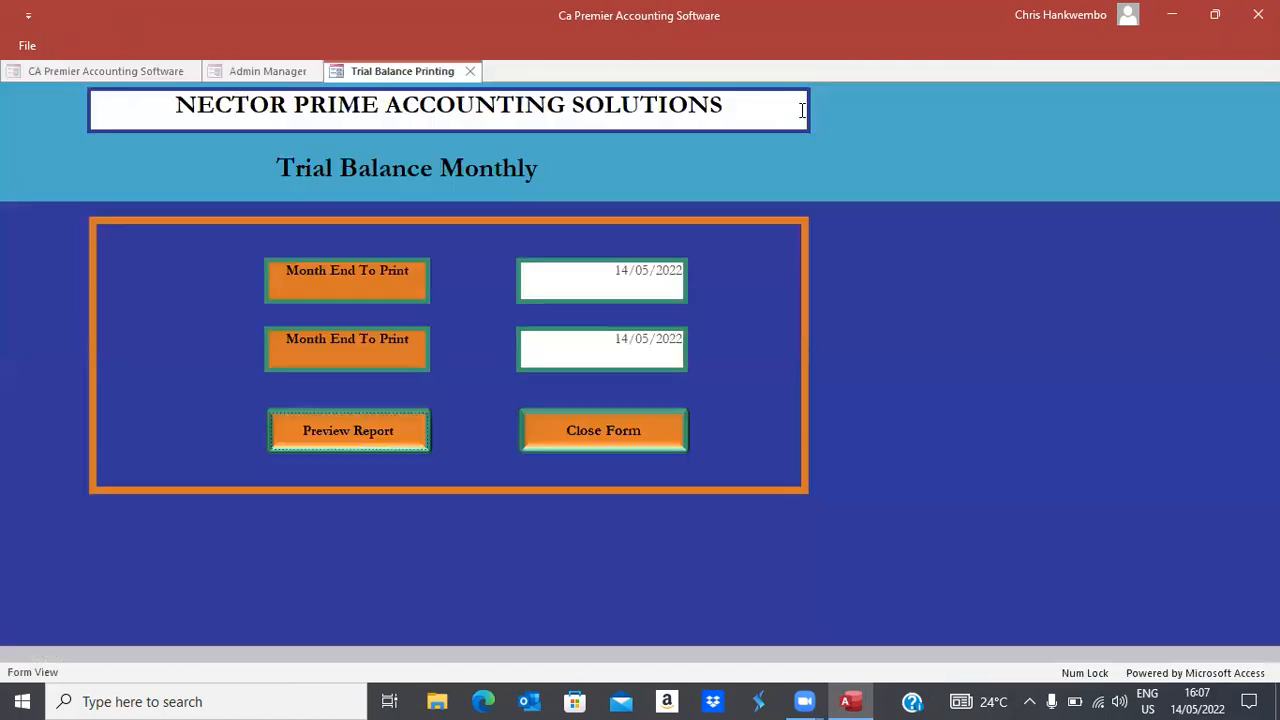
pyautogui.click(582, 433)
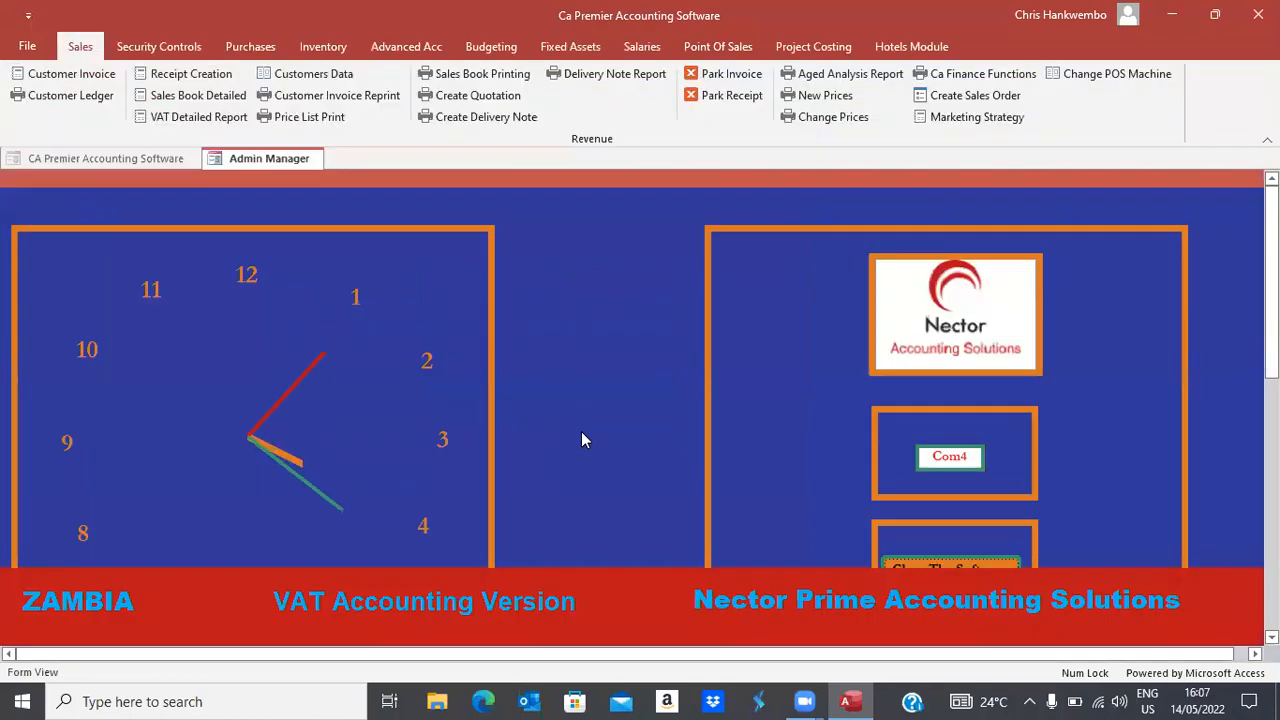
# Open a Payment Voucher dated 14/05/2022 for supplier BMG Beverages
pyautogui.click(250, 50)
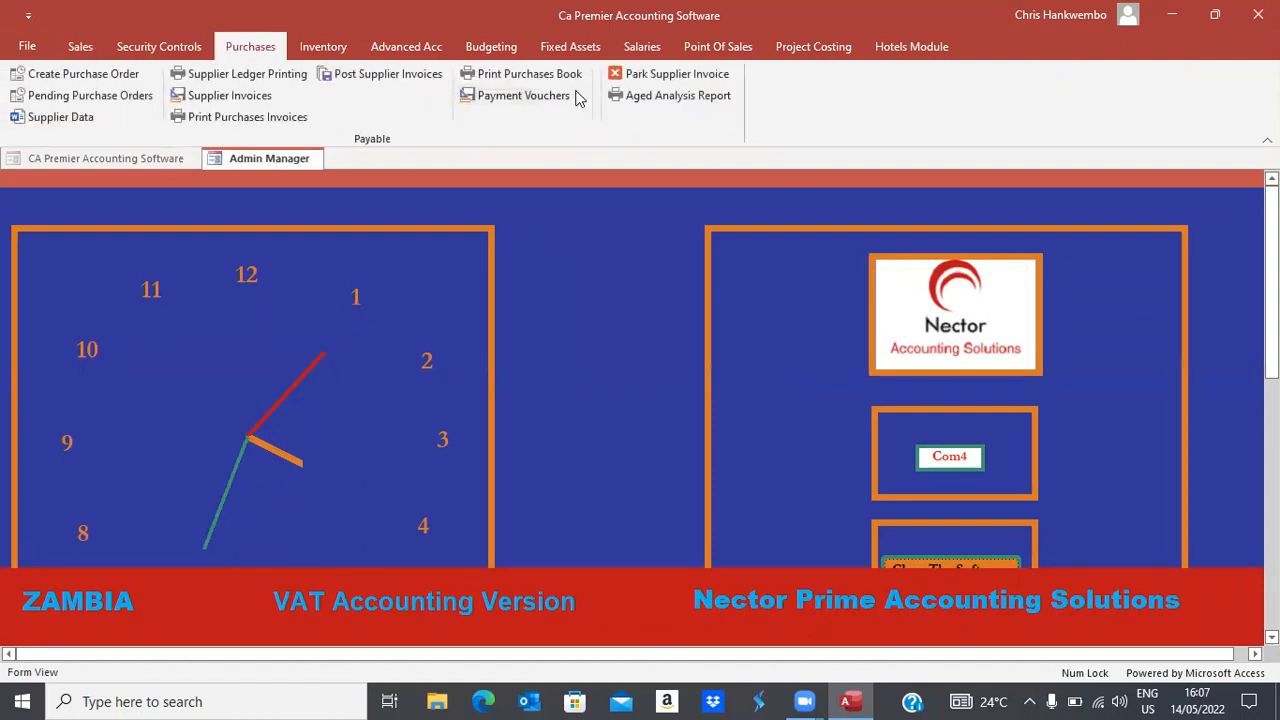
pyautogui.click(527, 95)
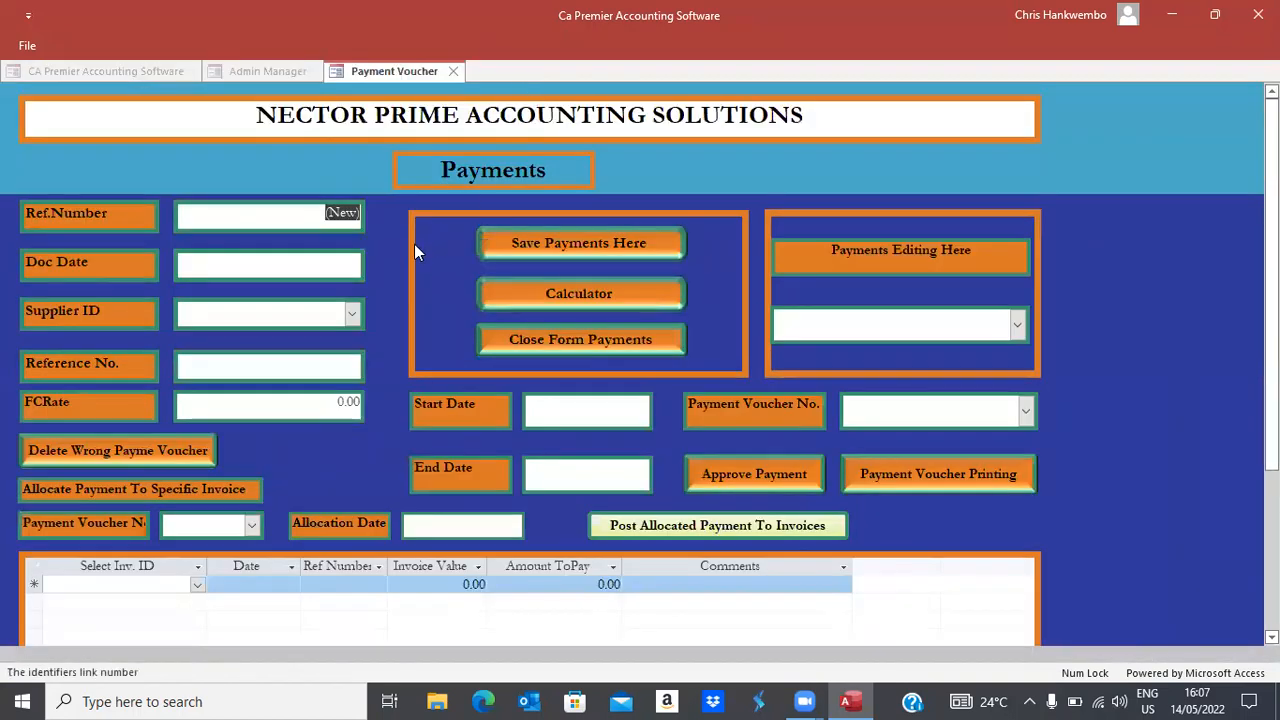
pyautogui.press('Tab')
pyautogui.click(375, 259)
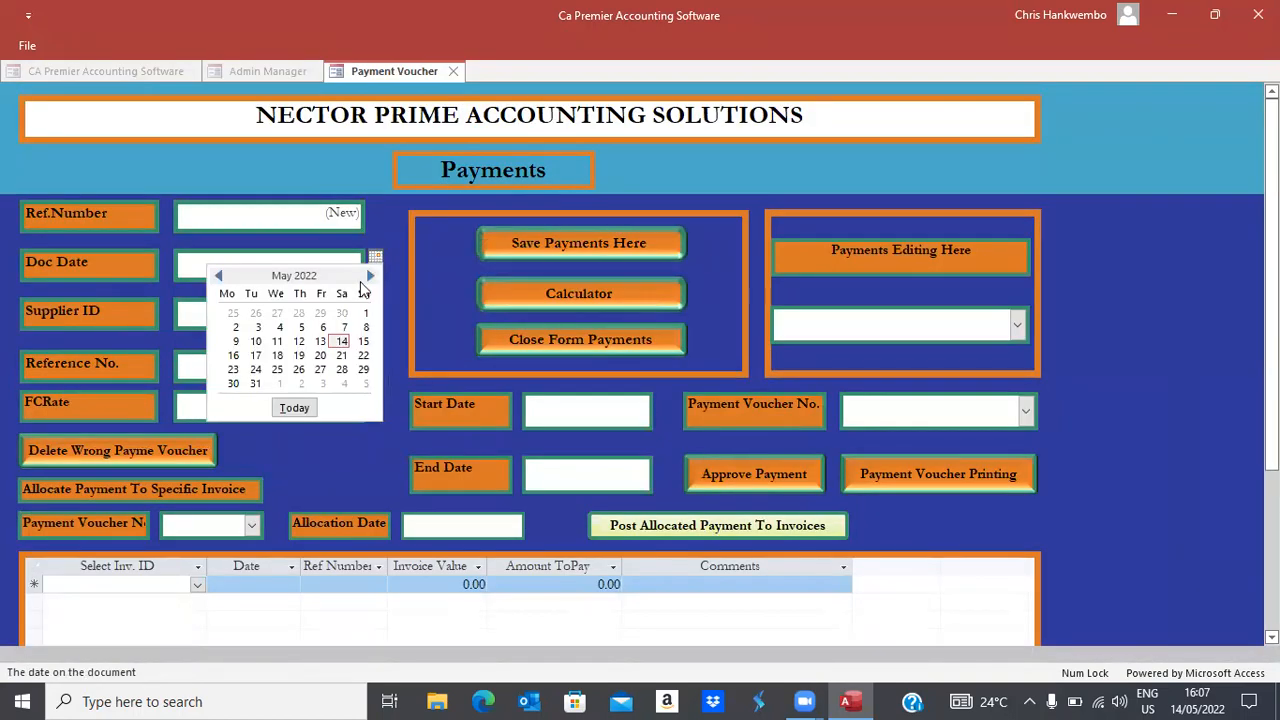
pyautogui.click(341, 342)
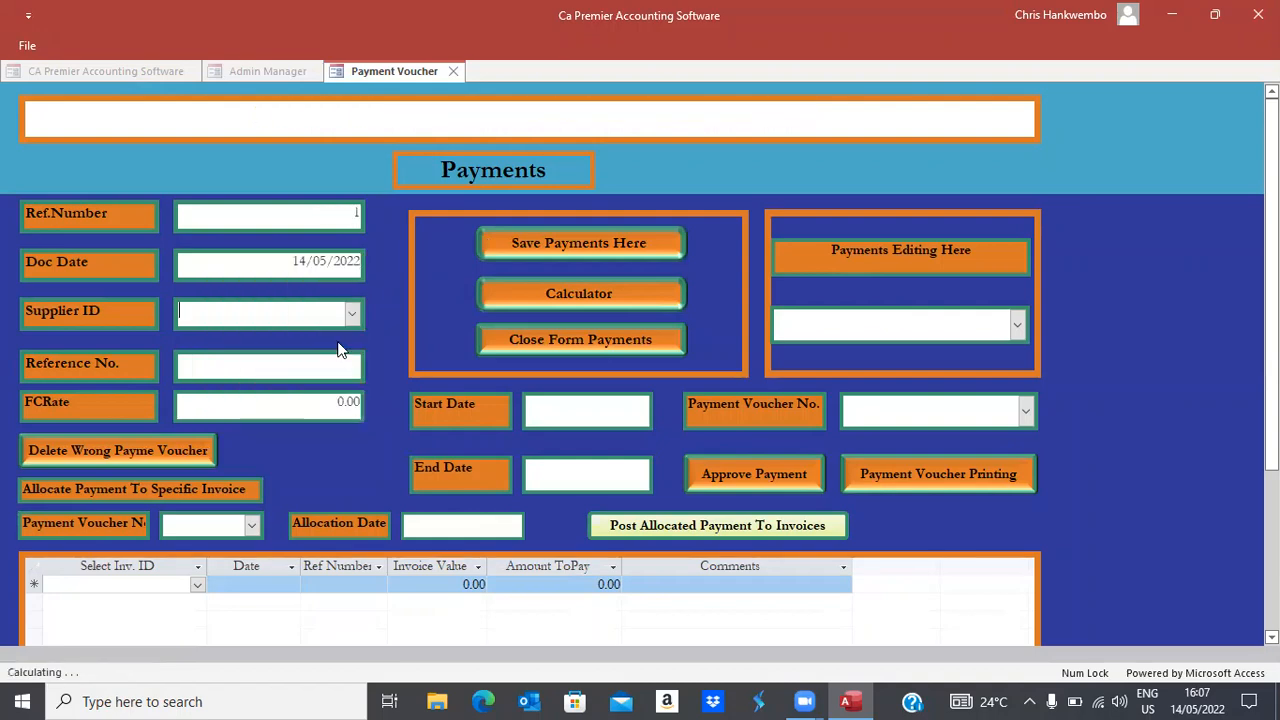
pyautogui.click(352, 313)
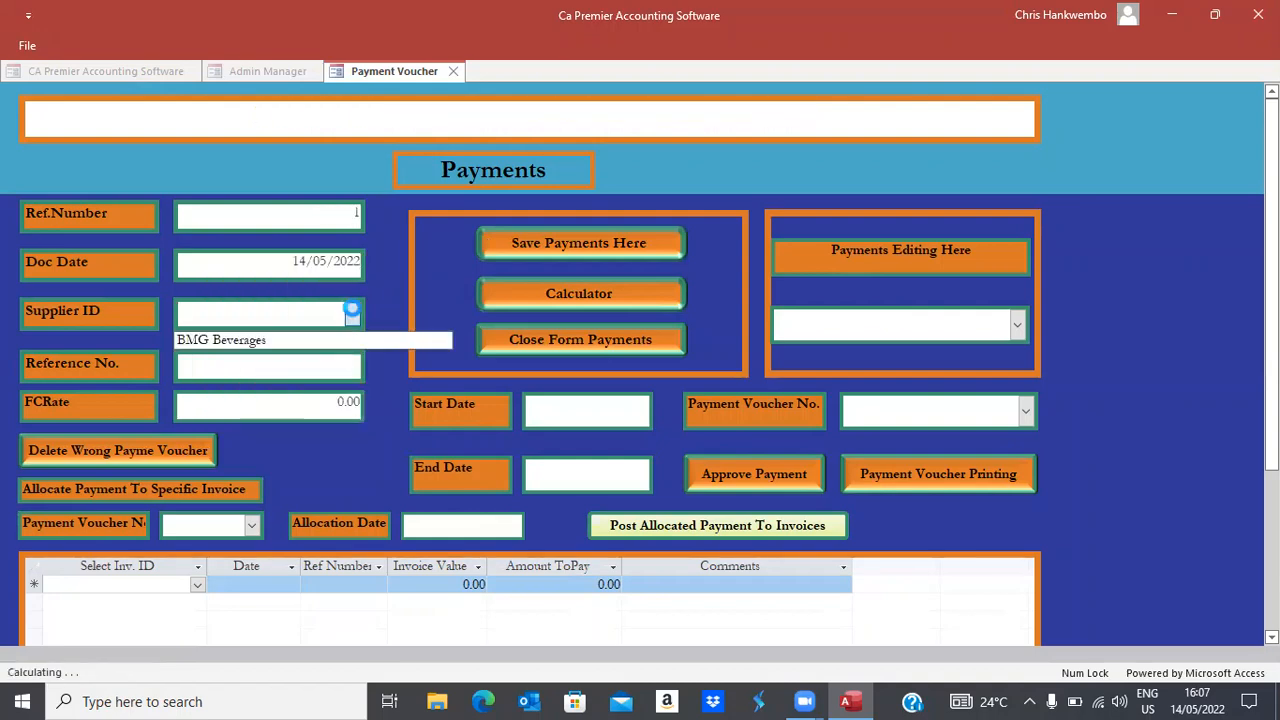
pyautogui.click(235, 343)
# Enter reference TRANSFER and exchange rate 16.33
pyautogui.press('Tab')
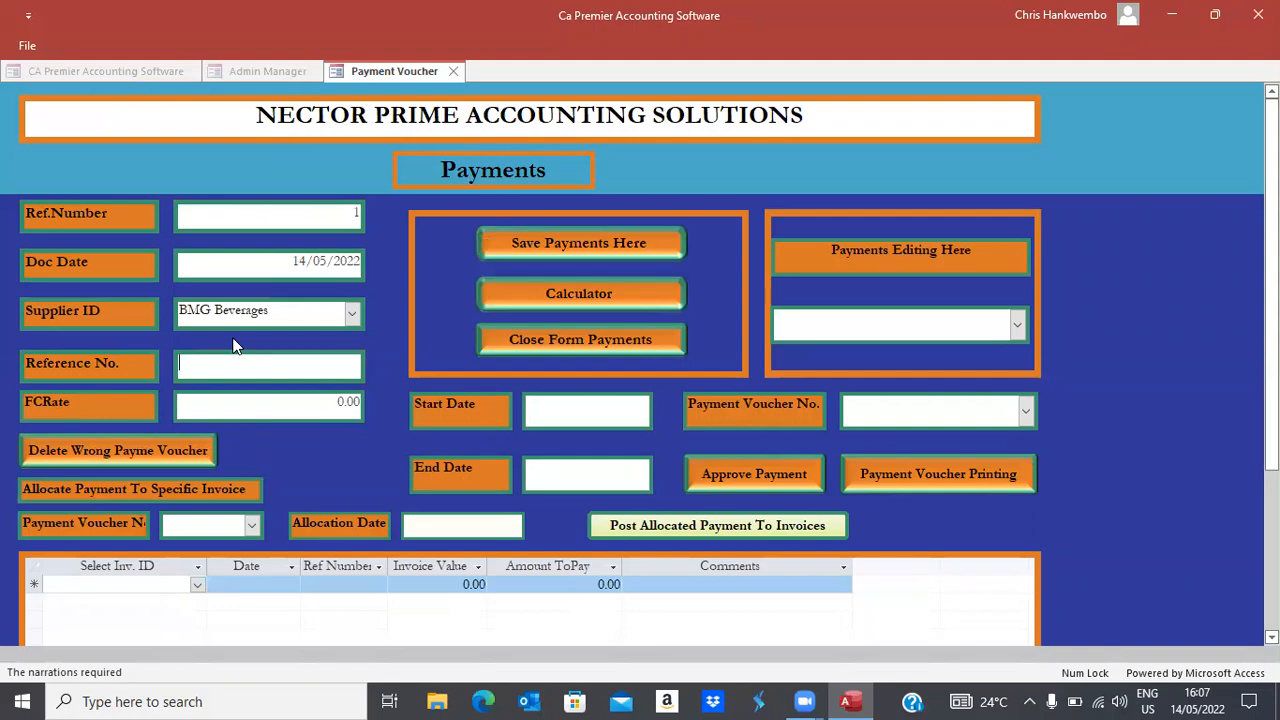
pyautogui.write('c')
pyautogui.press('BackSpace')
pyautogui.press('capslock')
pyautogui.write('TR')
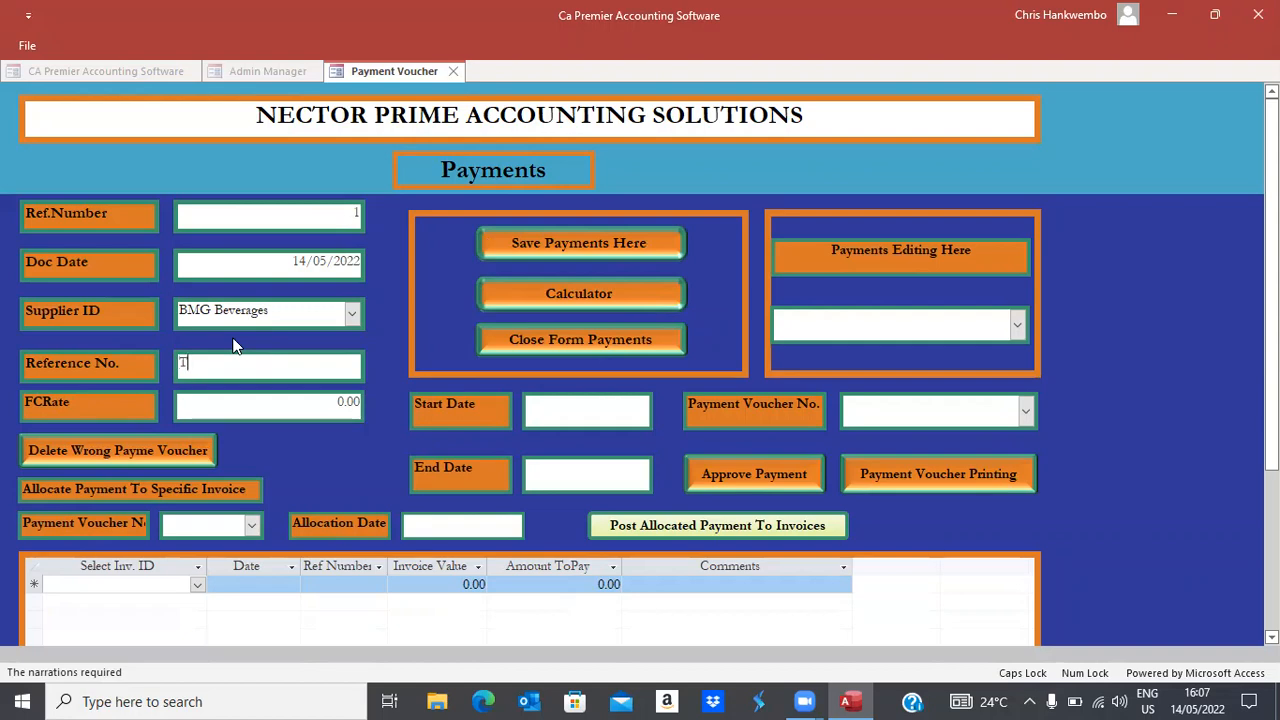
pyautogui.press('BackSpace')
pyautogui.press('BackSpace')
pyautogui.write('TRANSFER')
pyautogui.press('Tab')
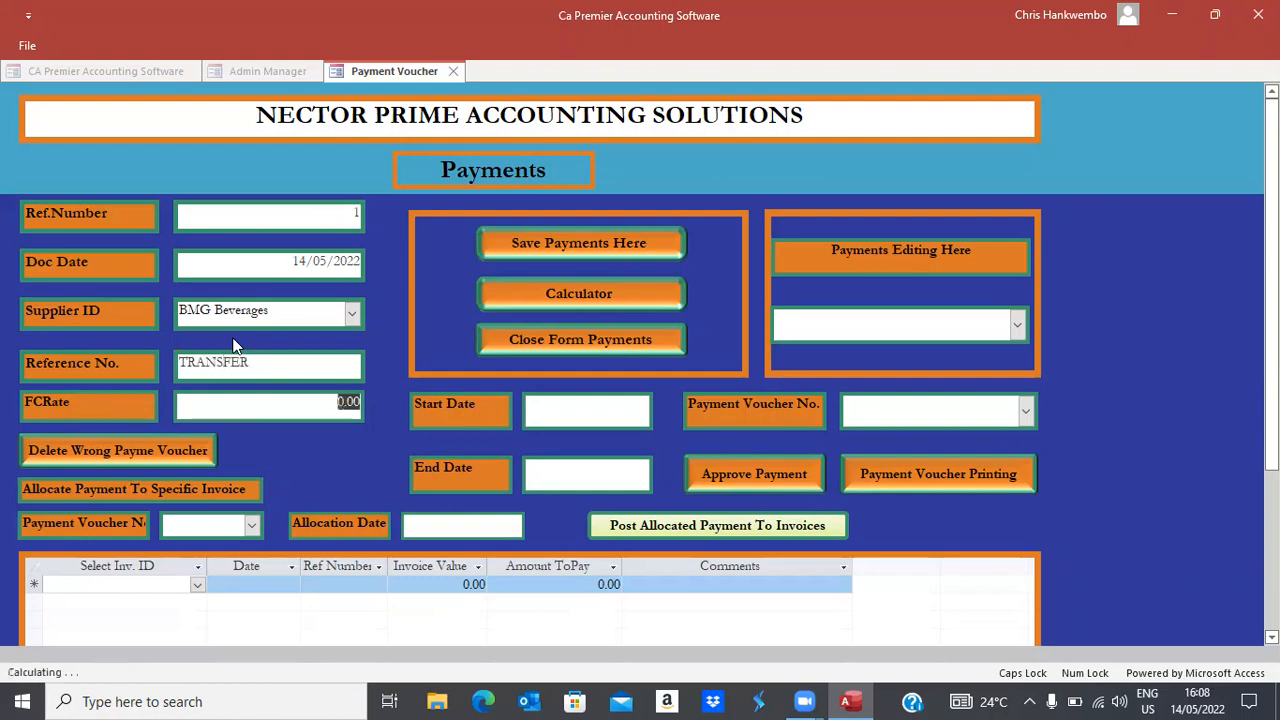
pyautogui.write('16.33')
pyautogui.press('Tab')
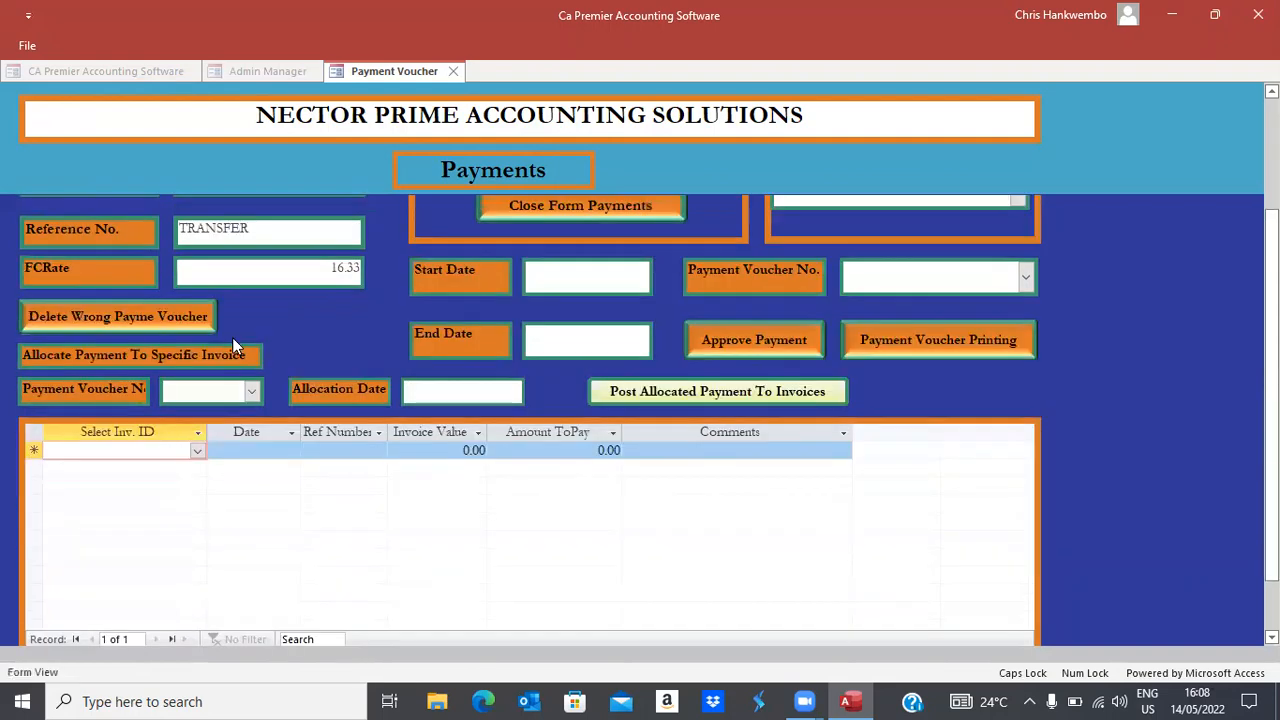
# Allocate the payment to the supplier's 244,950.00 invoice with comment FINAL PAYMENT
pyautogui.click(197, 452)
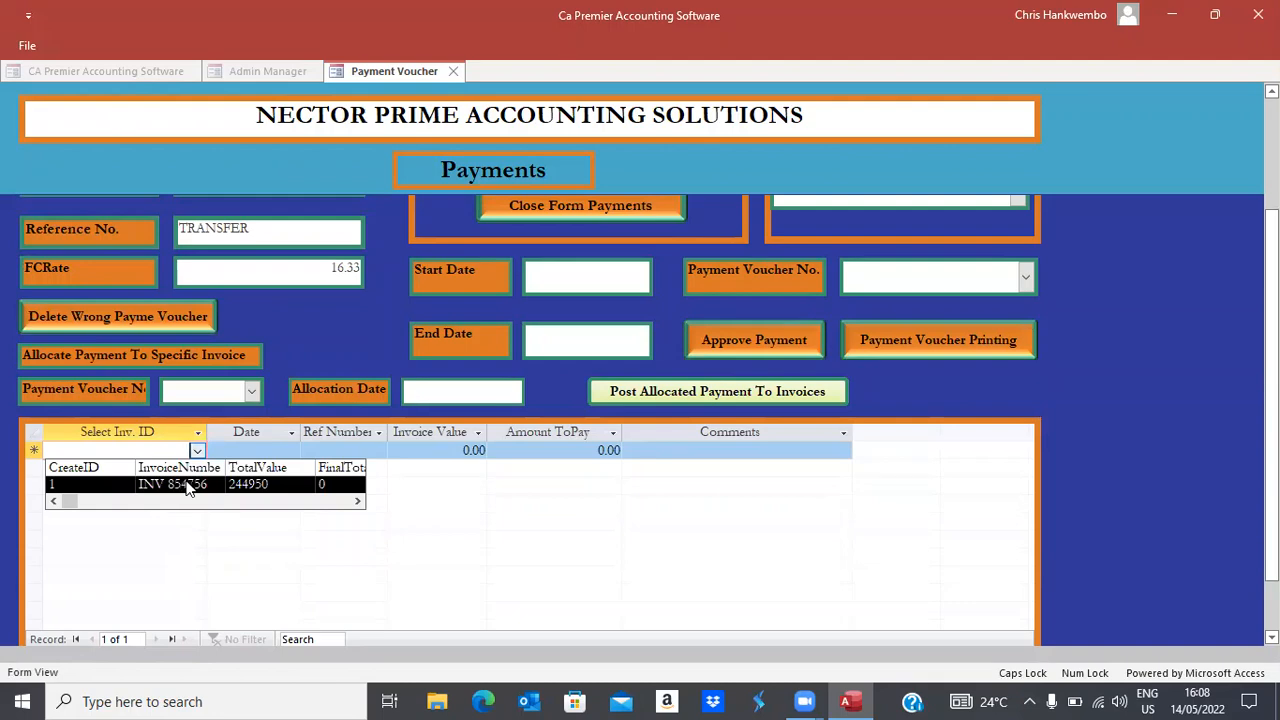
pyautogui.click(185, 485)
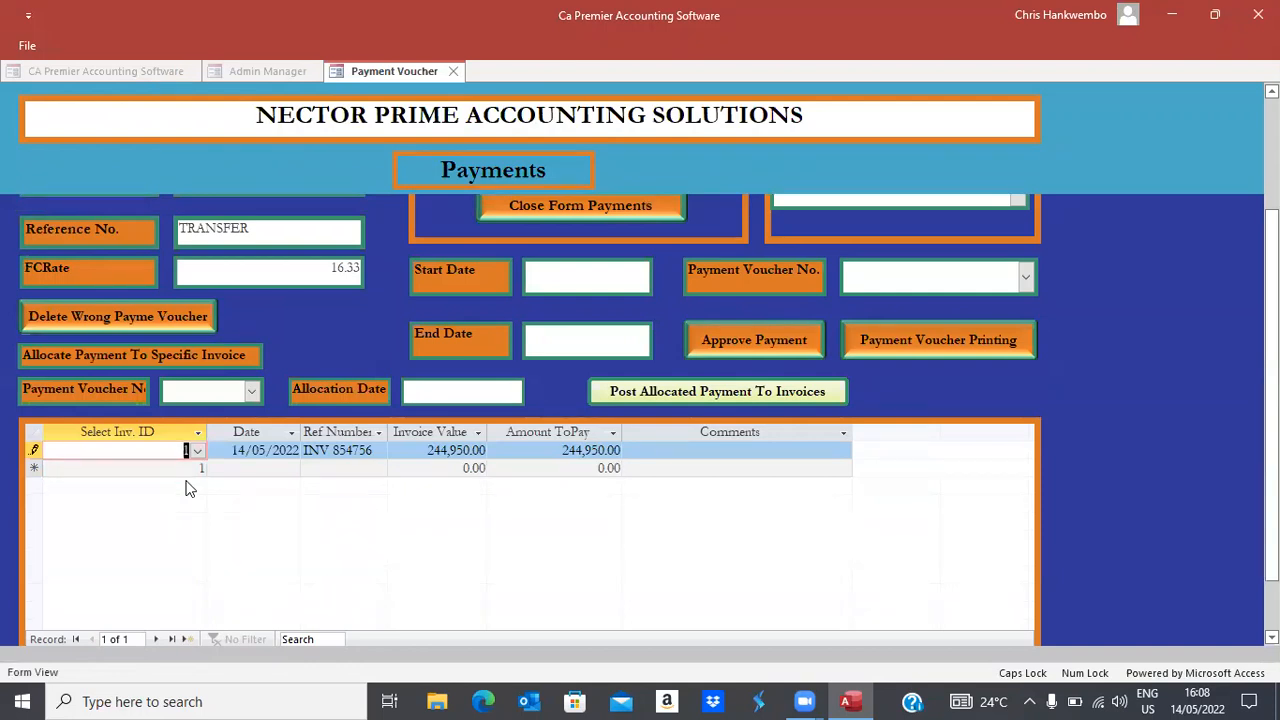
pyautogui.press('Tab')
pyautogui.press('Tab')
pyautogui.press('Tab')
pyautogui.press('Tab')
pyautogui.press('Tab')
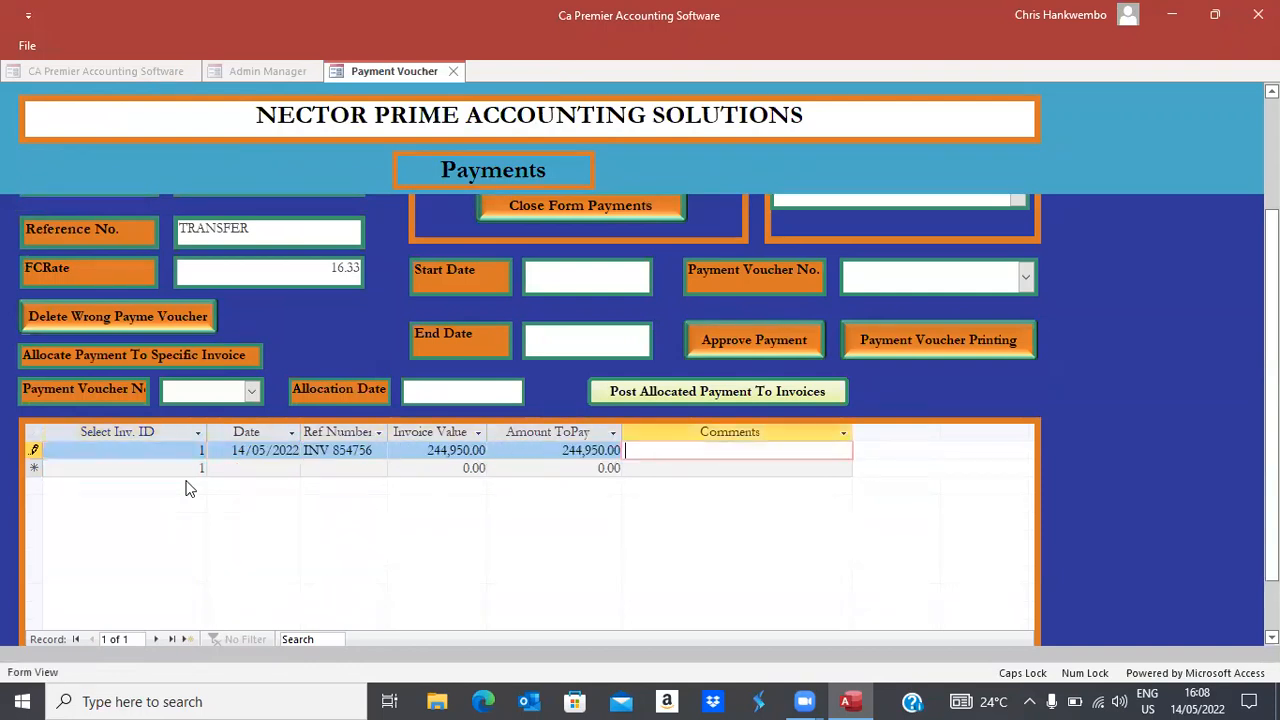
pyautogui.write('FINAL PAYMENT')
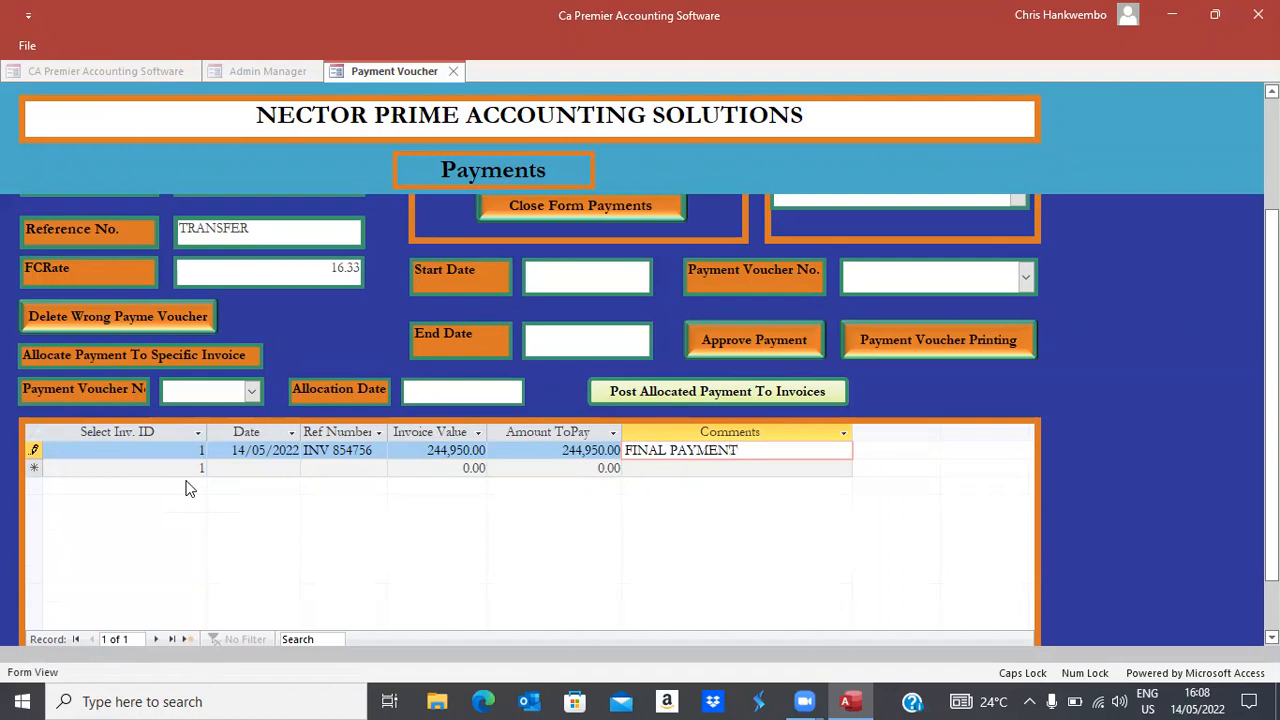
pyautogui.press('Return')
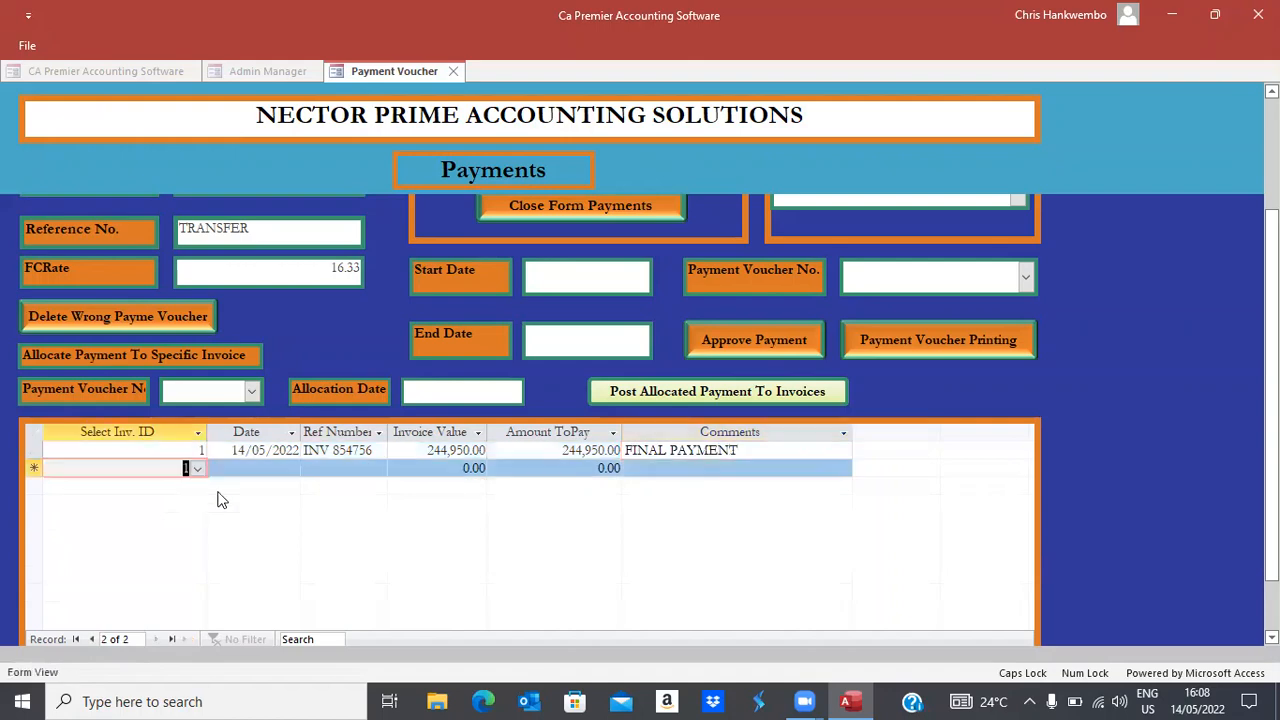
# Save the payment and select payment voucher 1 for printing
pyautogui.scroll(3, 830, 293)
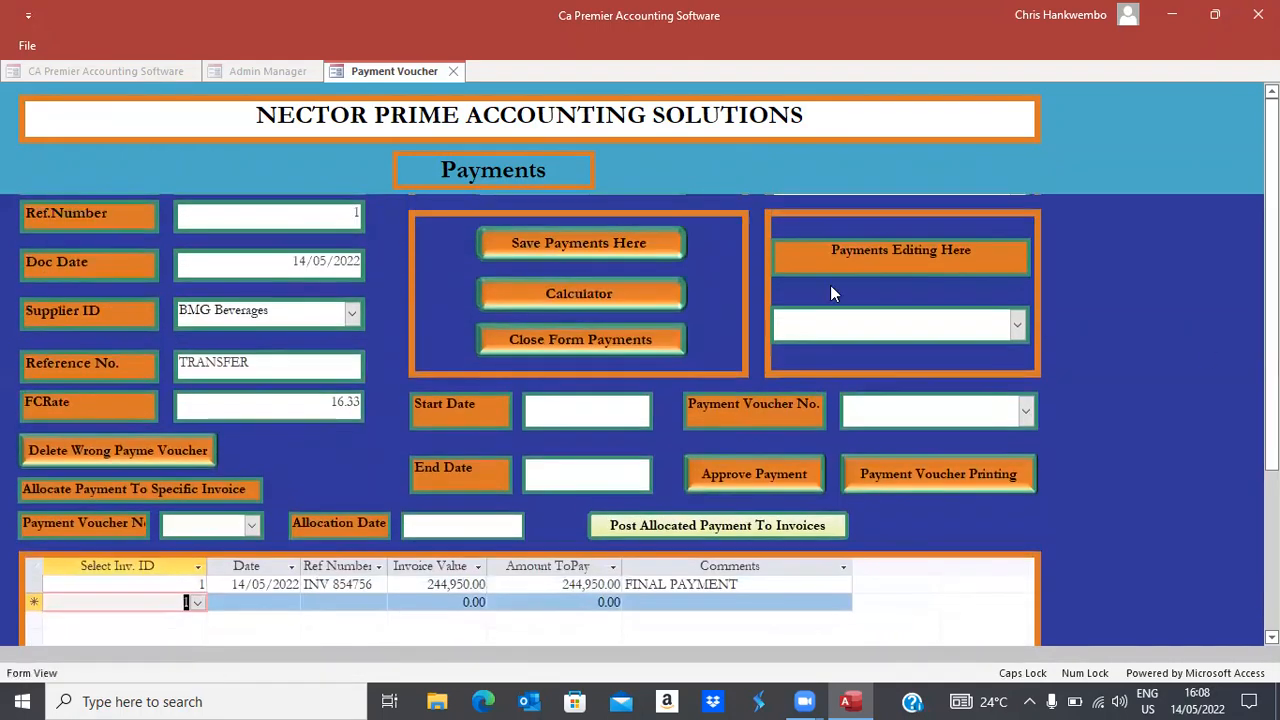
pyautogui.click(527, 242)
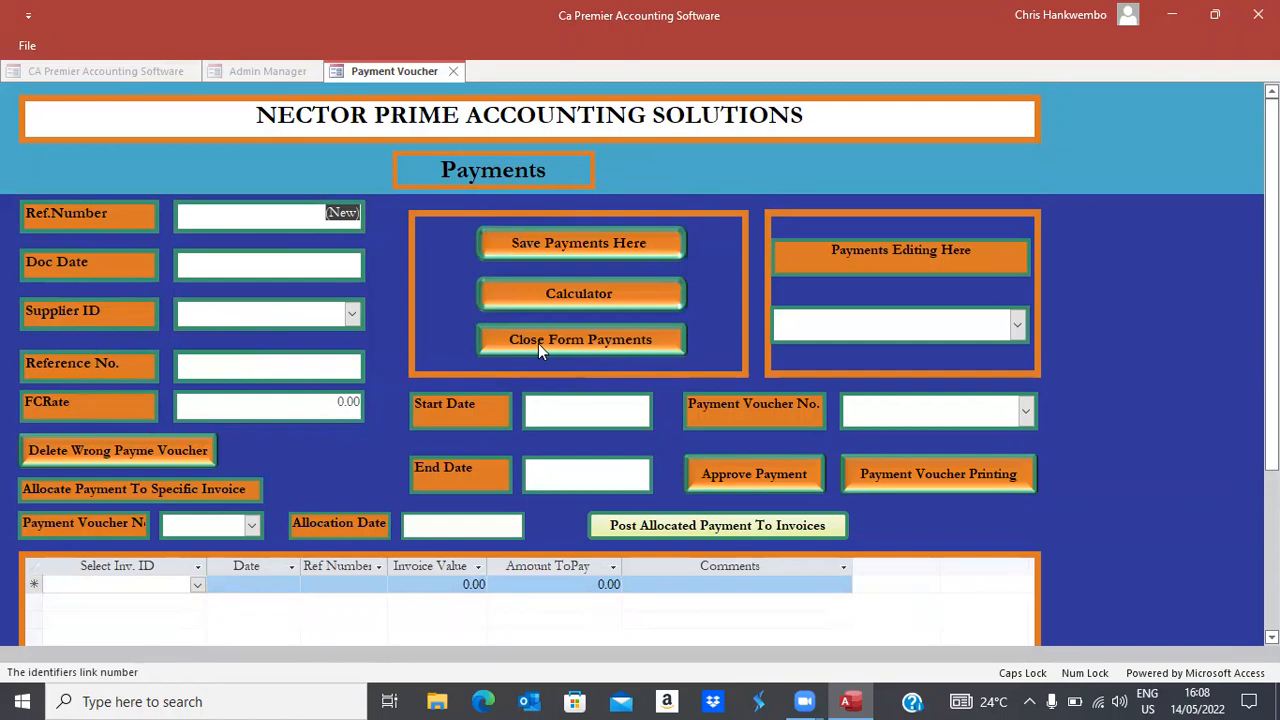
pyautogui.click(1025, 410)
pyautogui.click(858, 441)
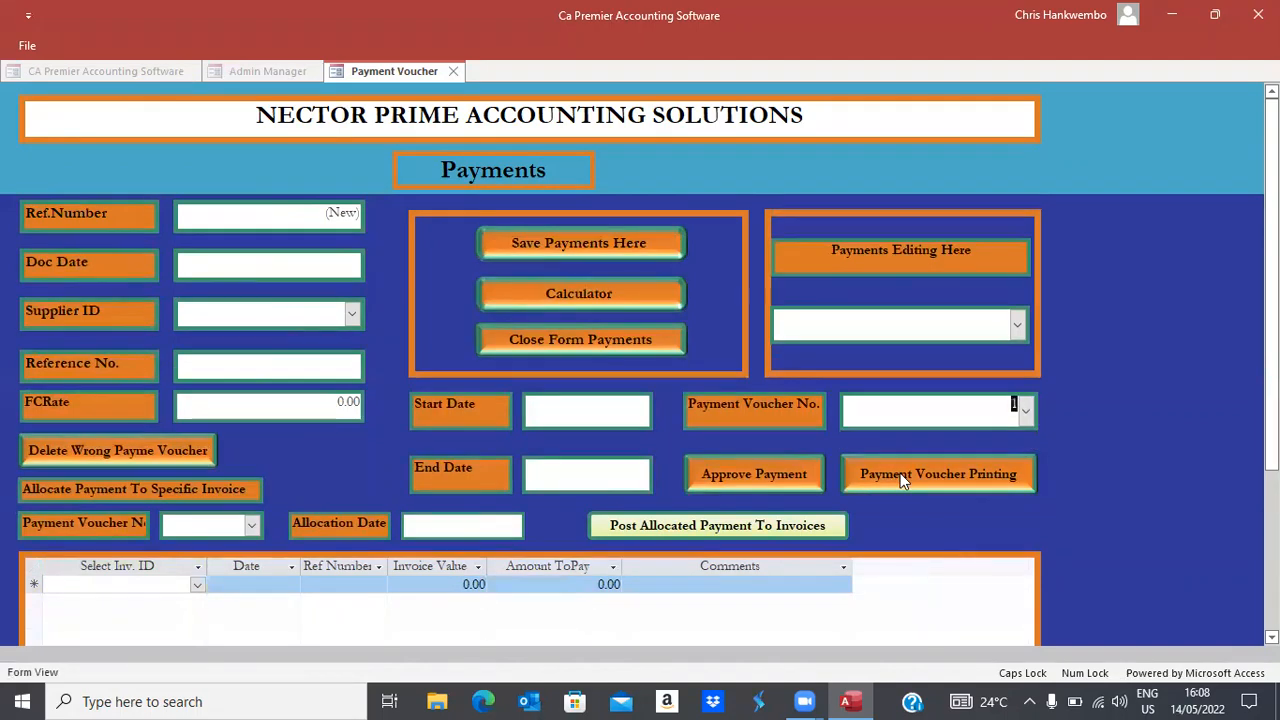
# Set the print range 01/05/2022 to 21/05/2022 and generate the payment voucher
pyautogui.click(590, 408)
pyautogui.click(663, 401)
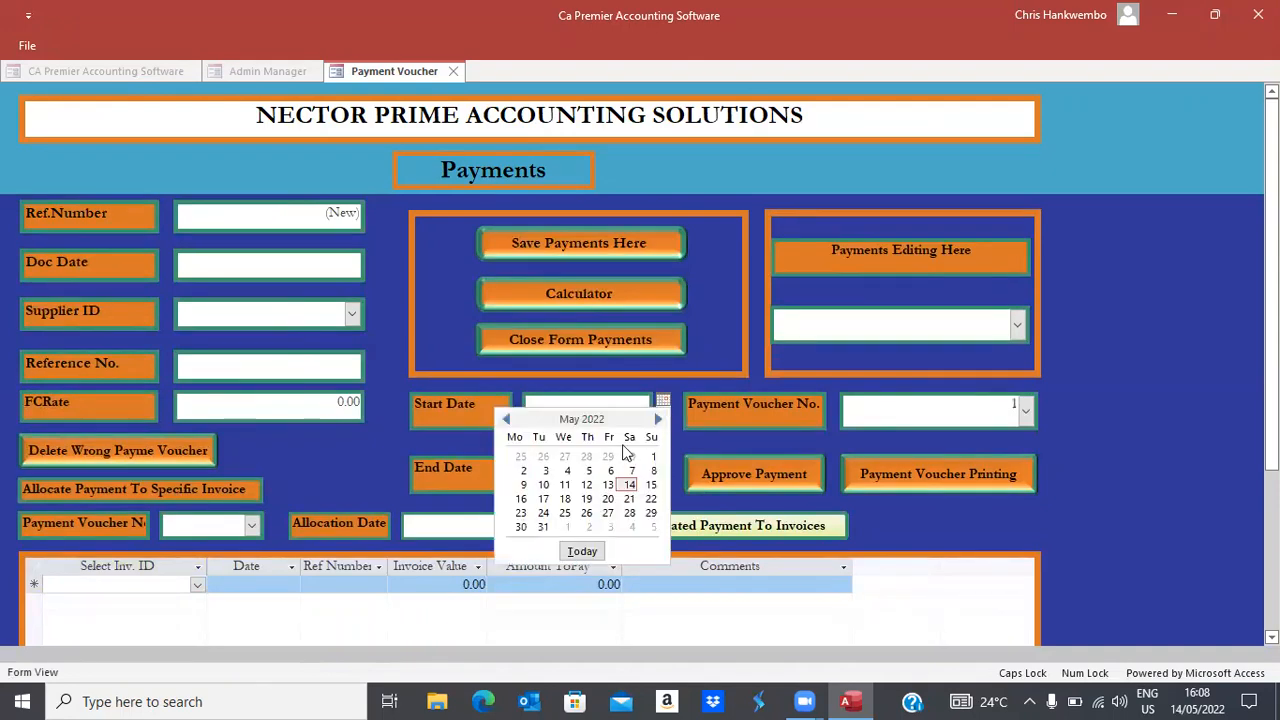
pyautogui.click(649, 459)
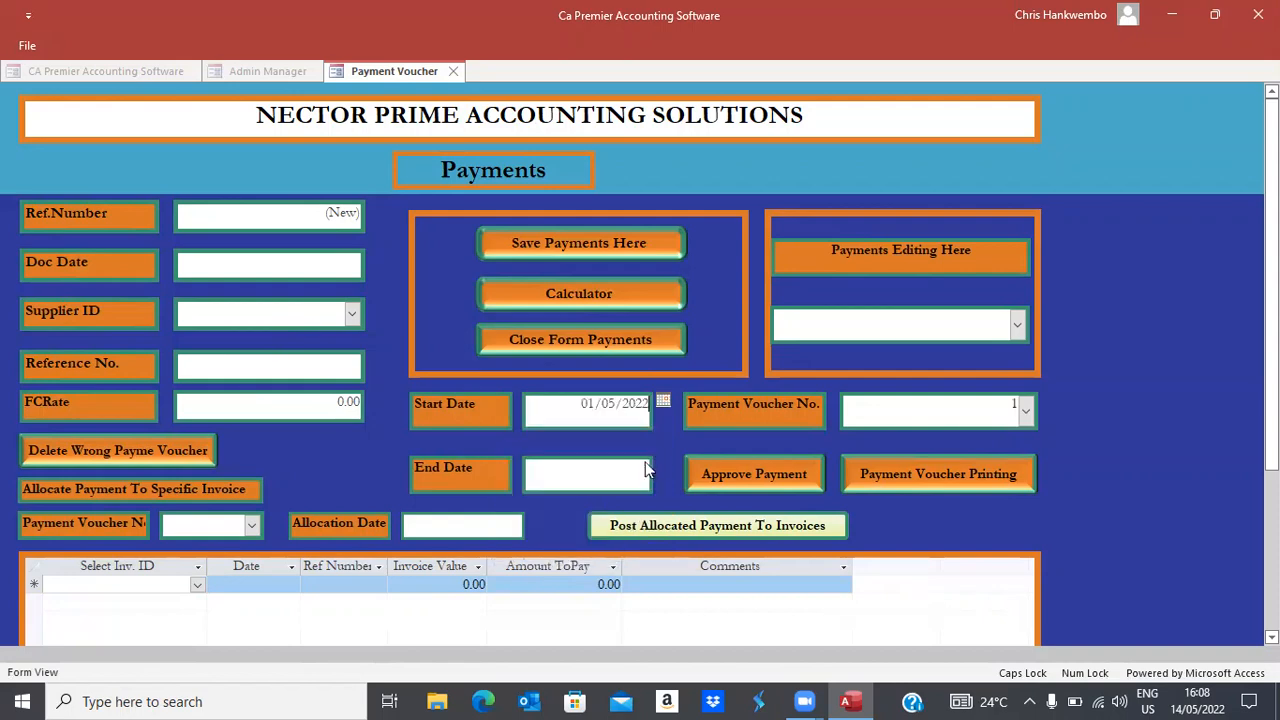
pyautogui.click(646, 472)
pyautogui.click(662, 468)
pyautogui.click(634, 567)
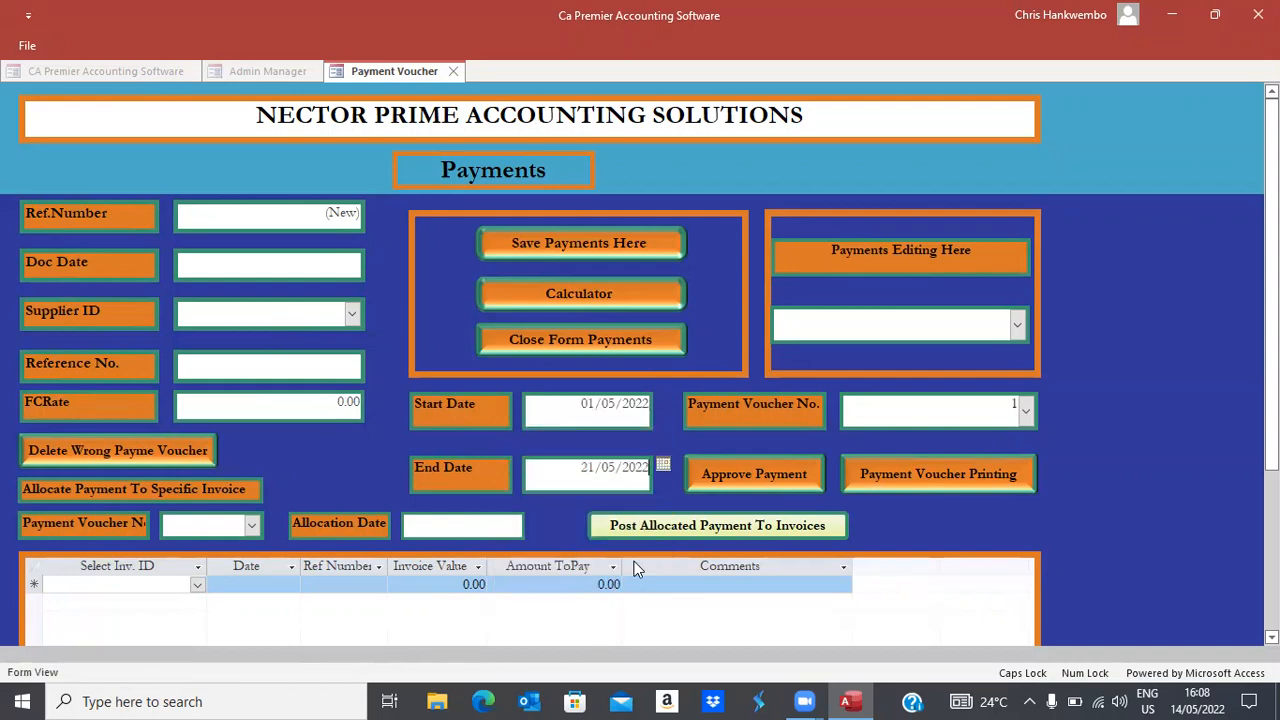
pyautogui.click(896, 473)
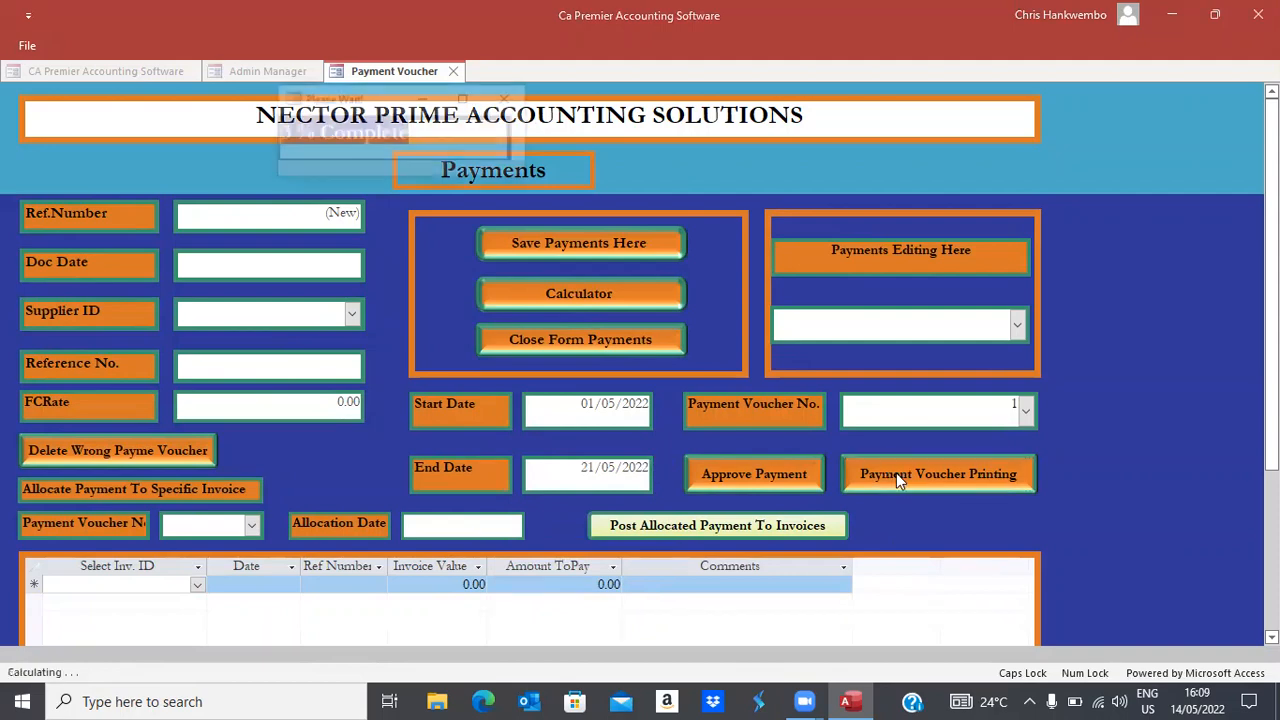
# Zoom in on payment voucher 1 and scroll to read its 244,950.00 total at rate 16.33
pyautogui.click(896, 473)
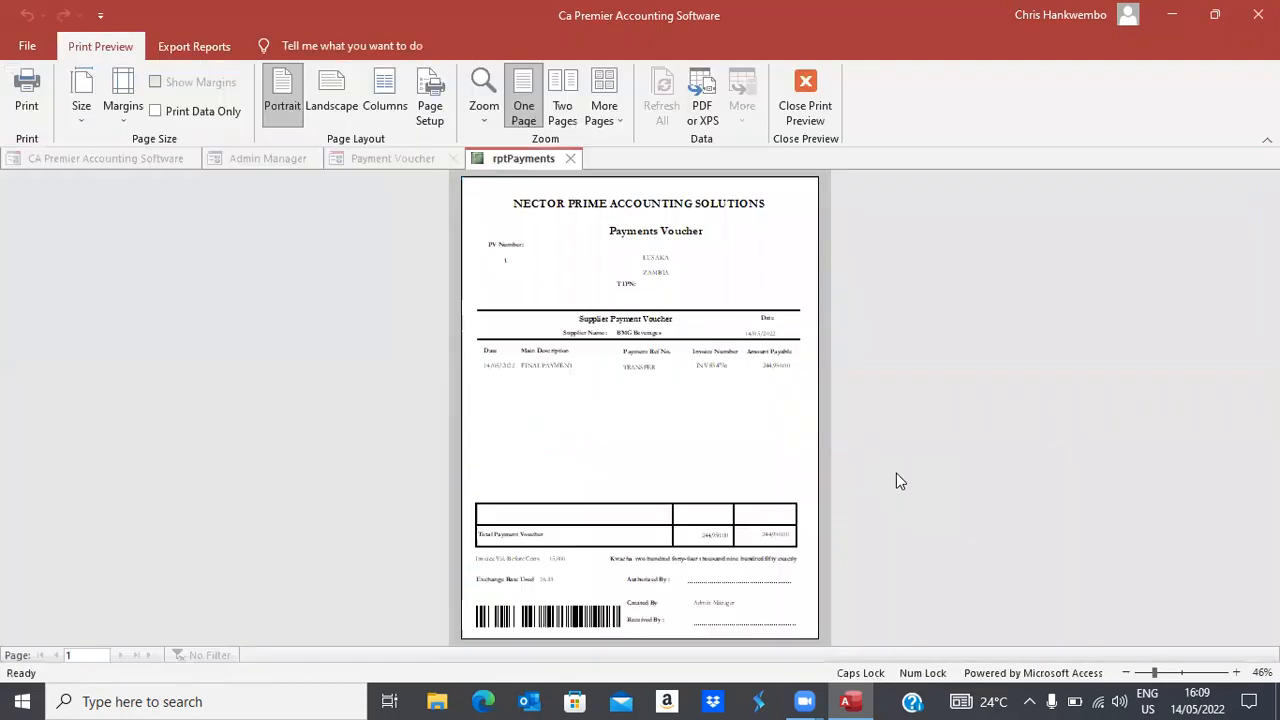
pyautogui.click(806, 431)
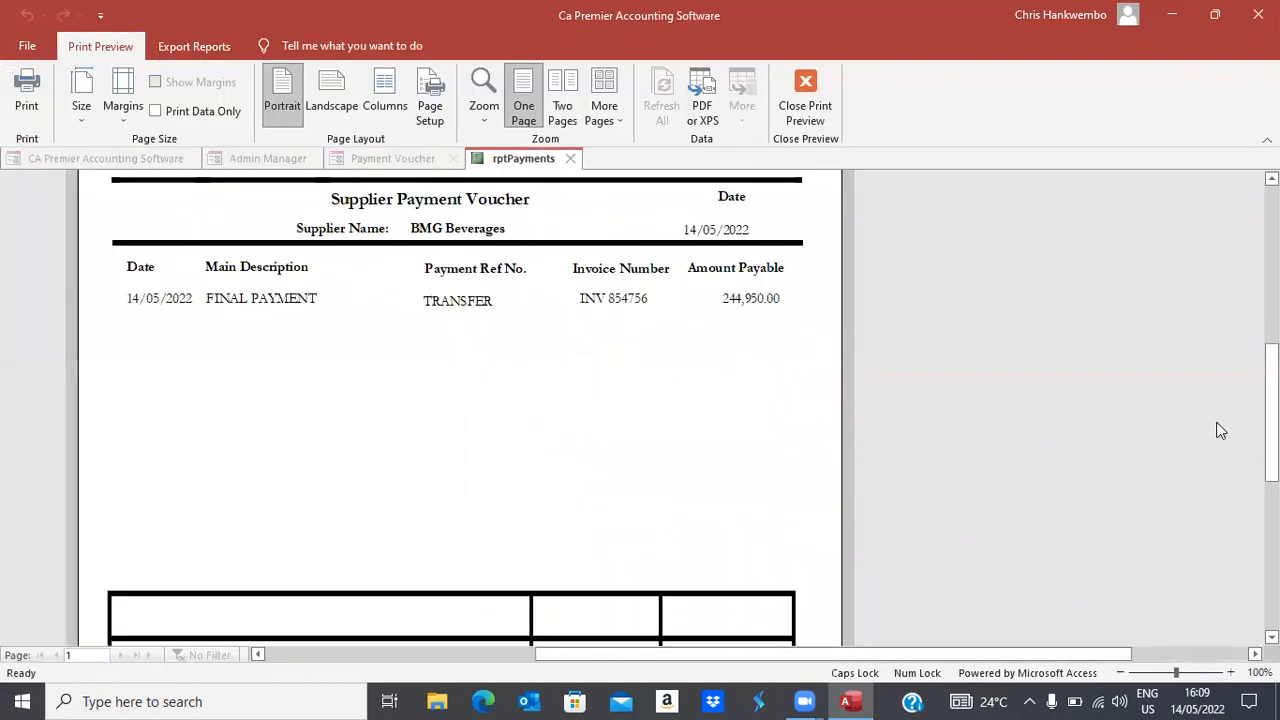
pyautogui.scroll(-5, 460, 410)
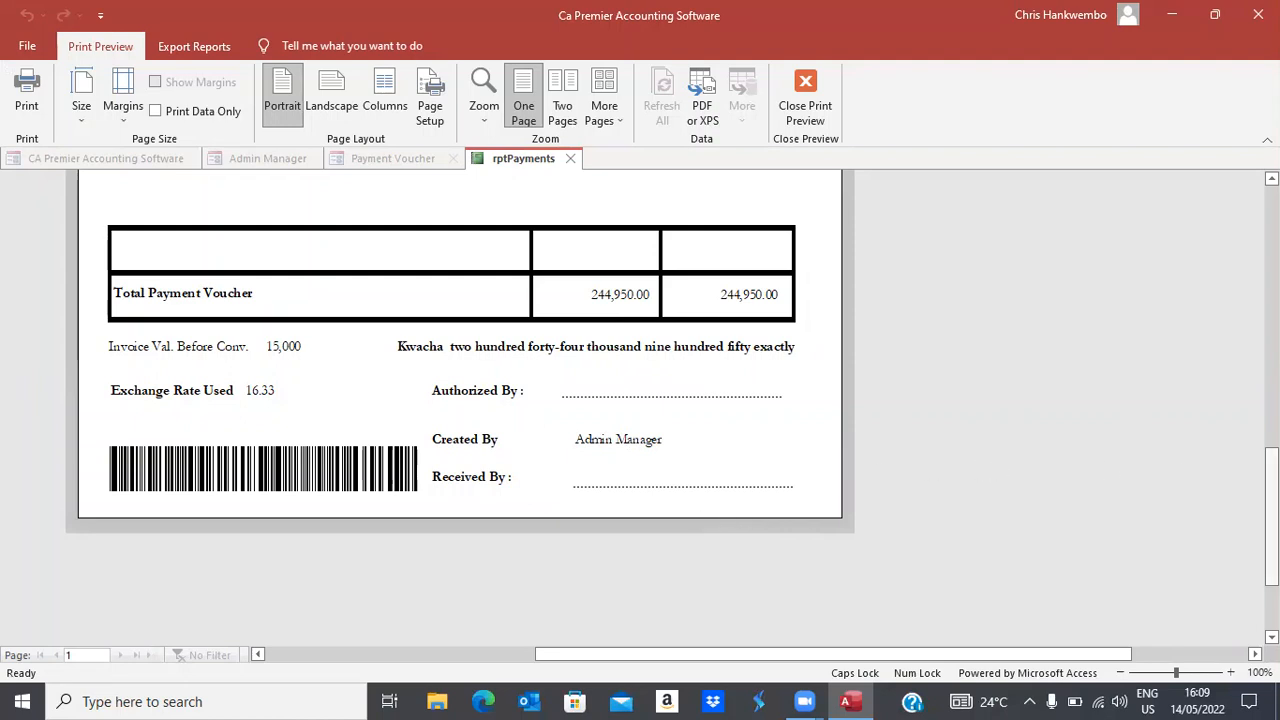
pyautogui.moveTo(1271, 517); pyautogui.dragTo(1271, 317)
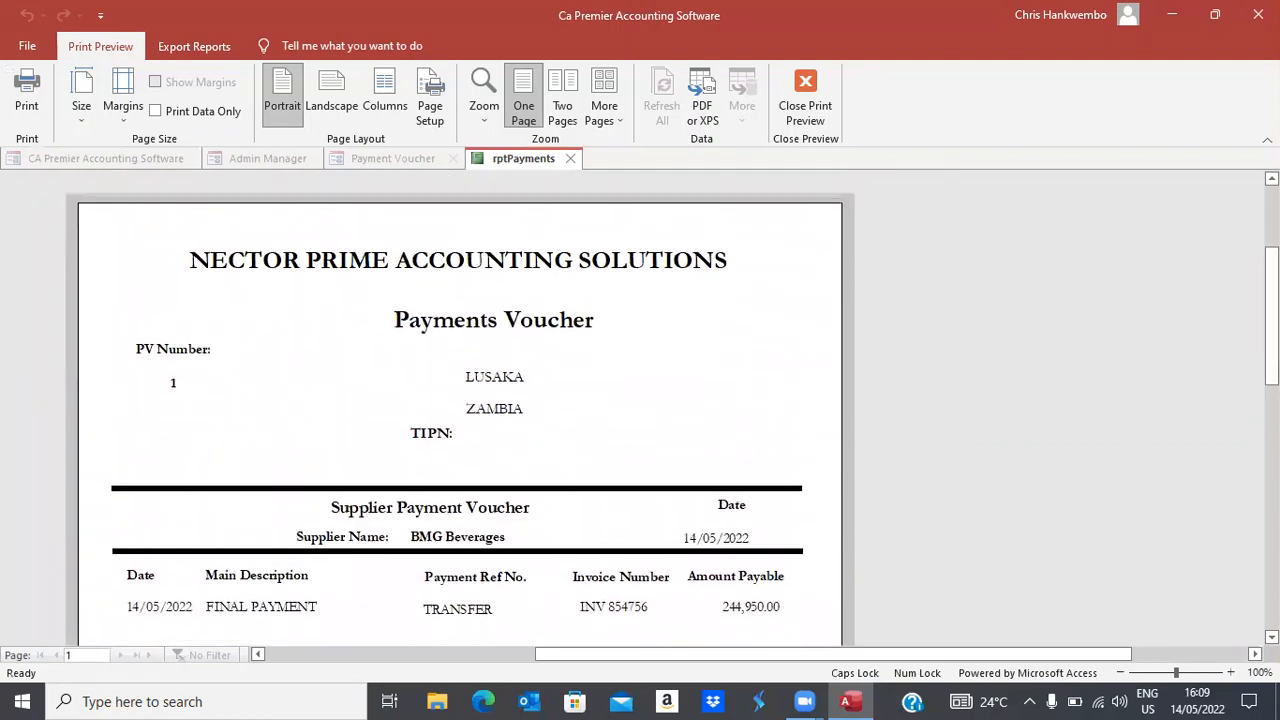
# Close the voucher preview and approve the payment voucher
pyautogui.click(802, 118)
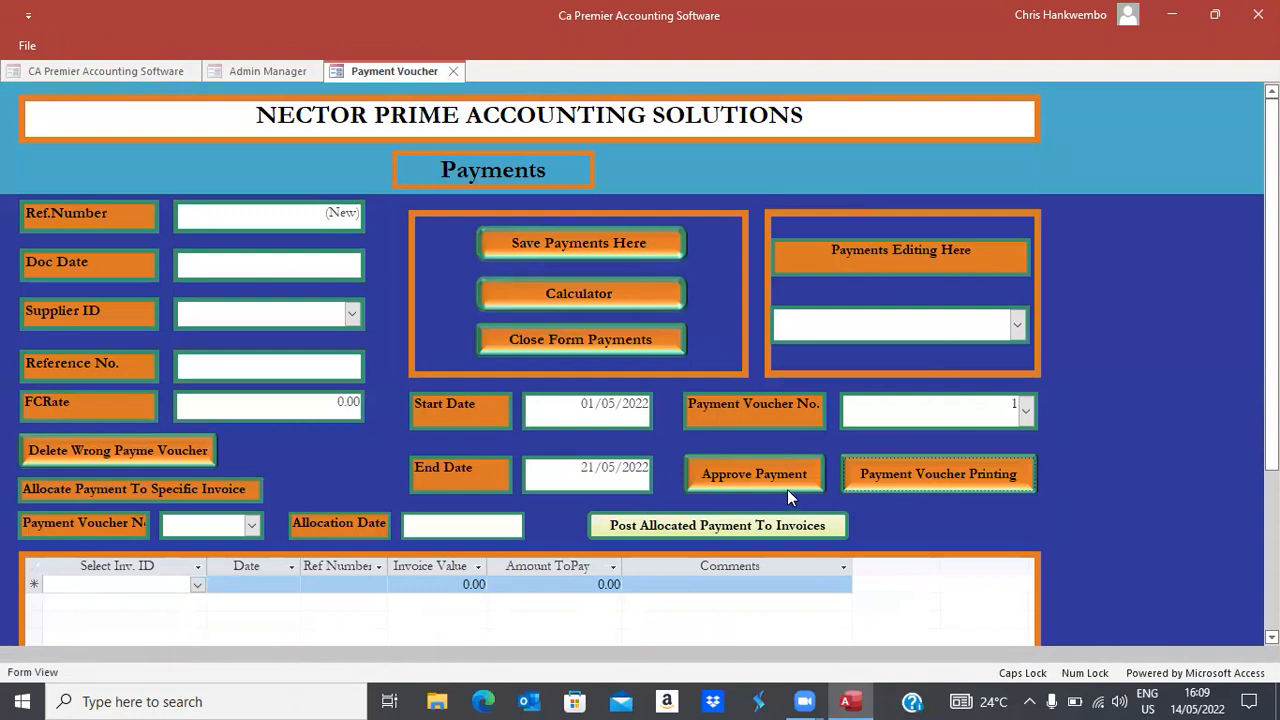
pyautogui.click(757, 476)
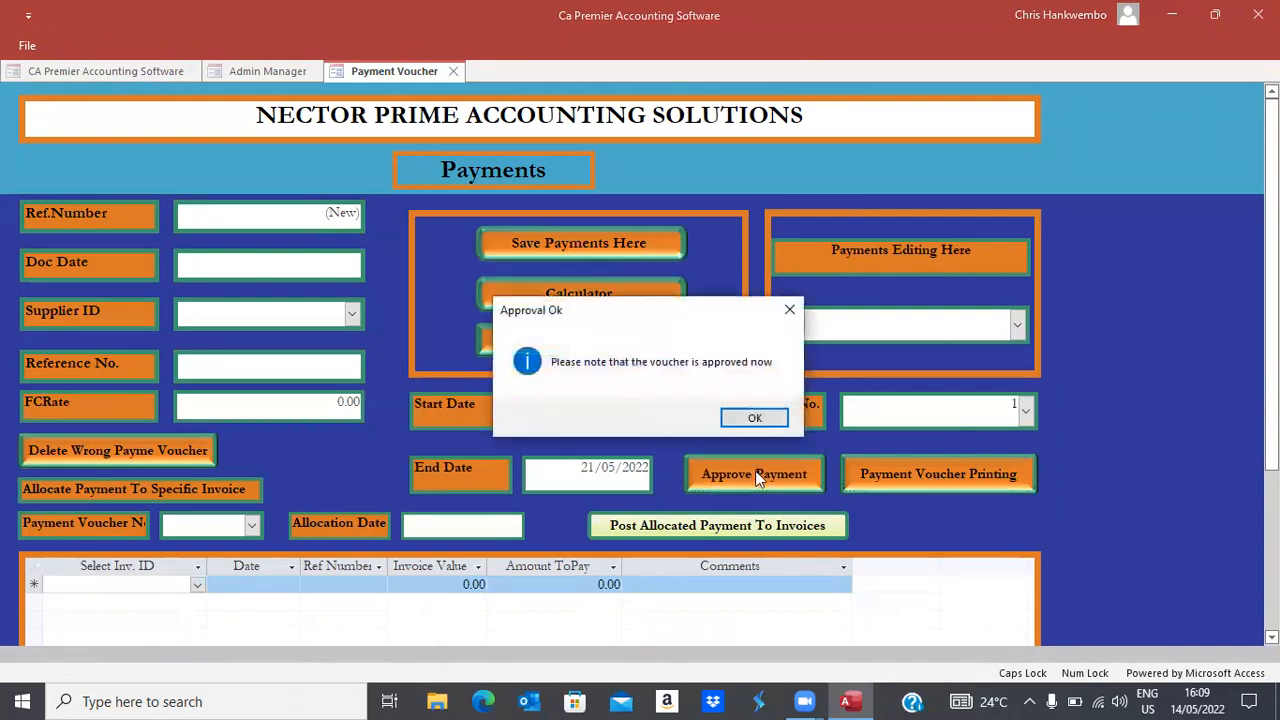
pyautogui.click(754, 418)
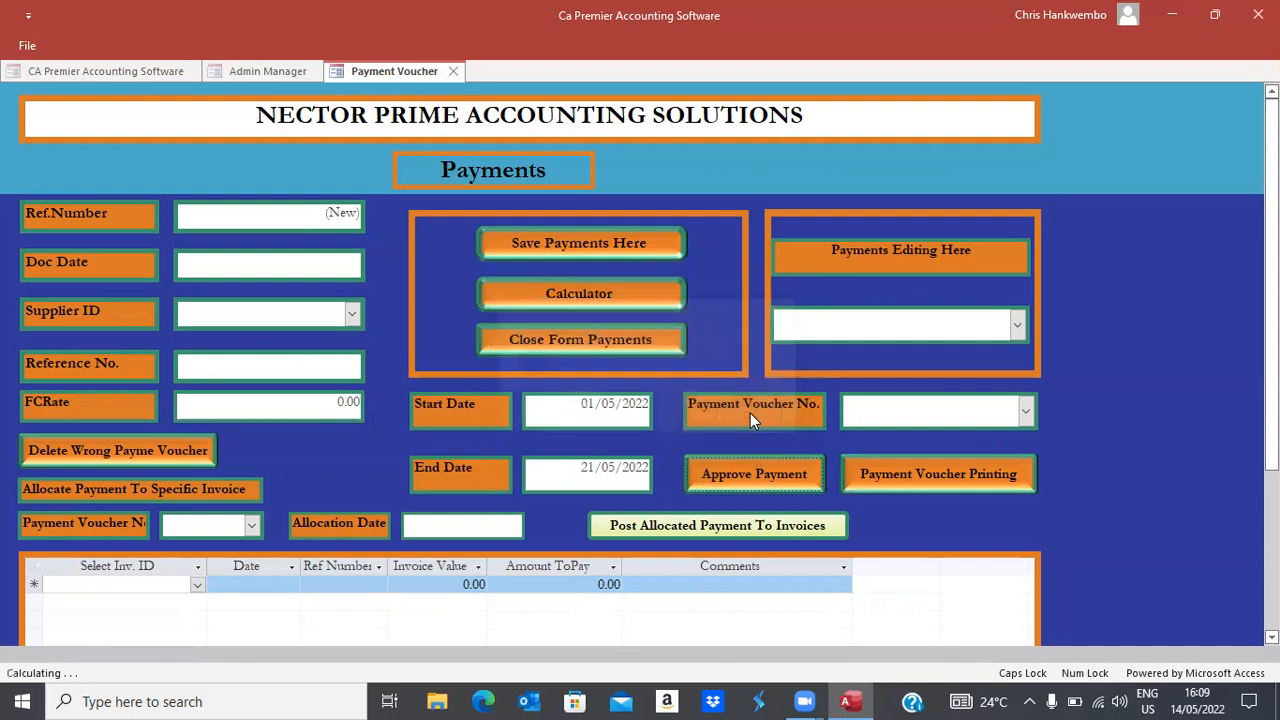
# Reopen payment 1 for editing, confirm it is already approved, then close the Payments form
pyautogui.click(1030, 410)
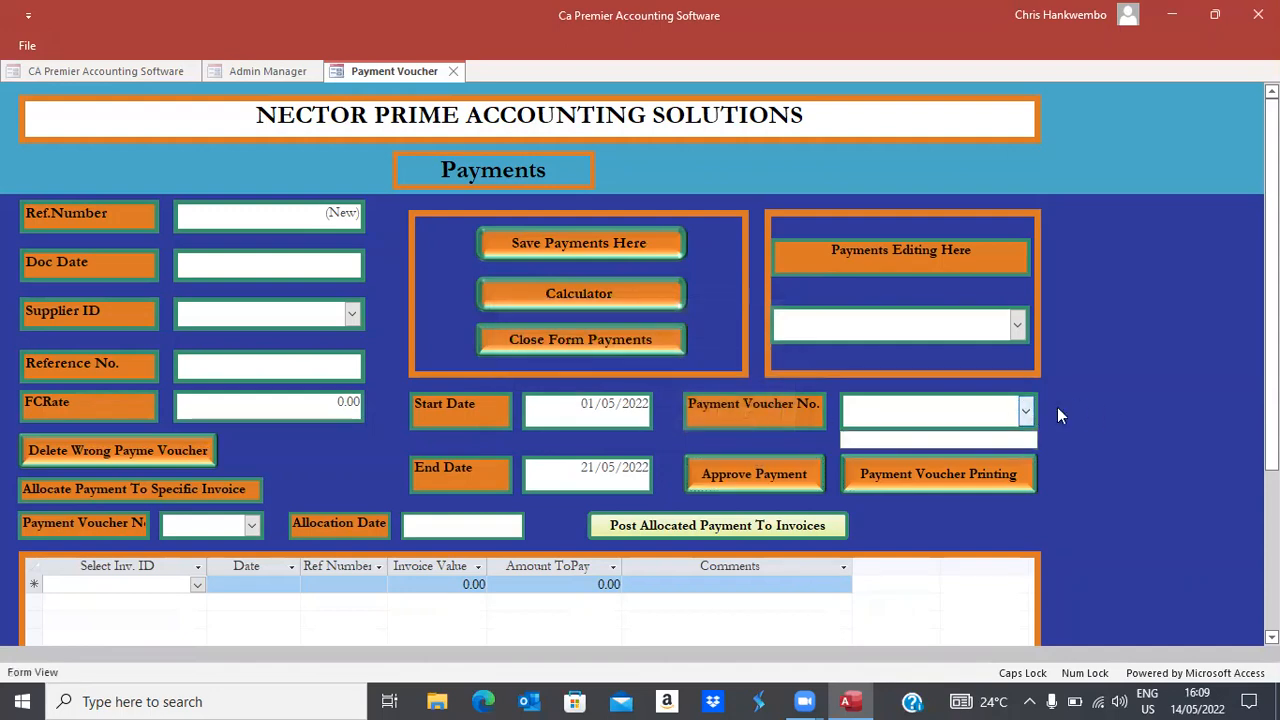
pyautogui.click(1078, 411)
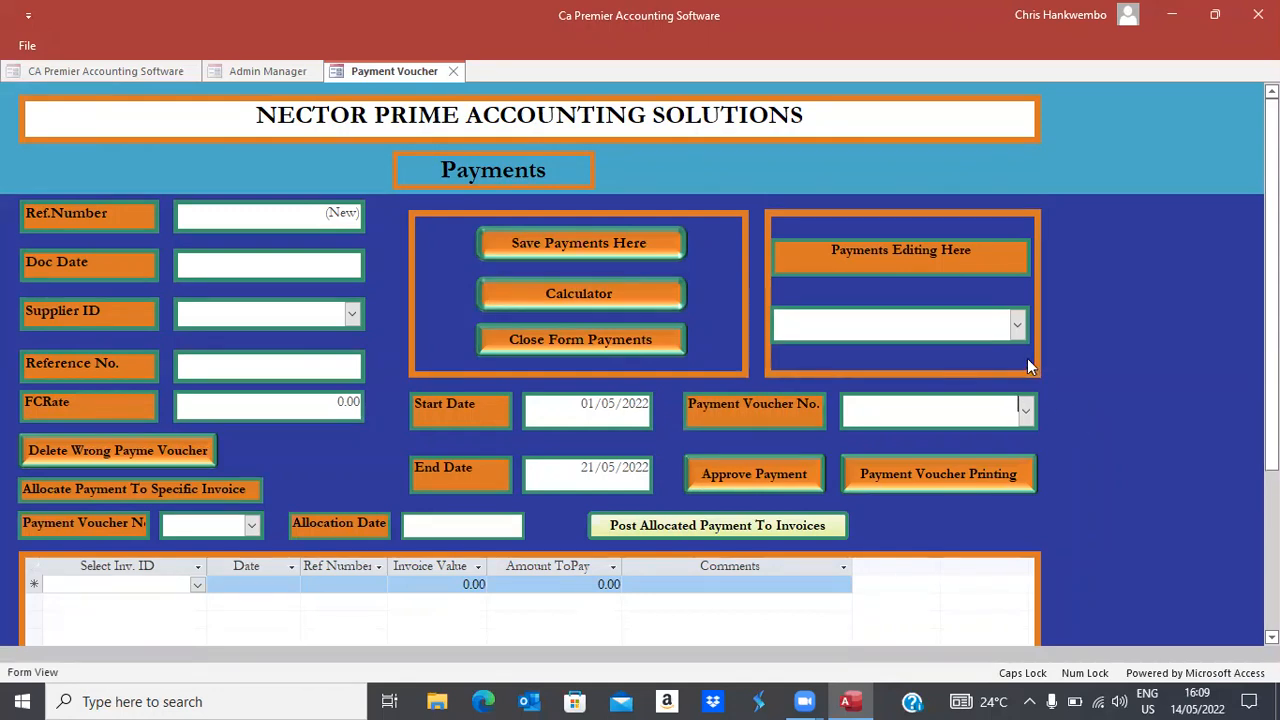
pyautogui.click(995, 324)
pyautogui.write('1')
pyautogui.press('Return')
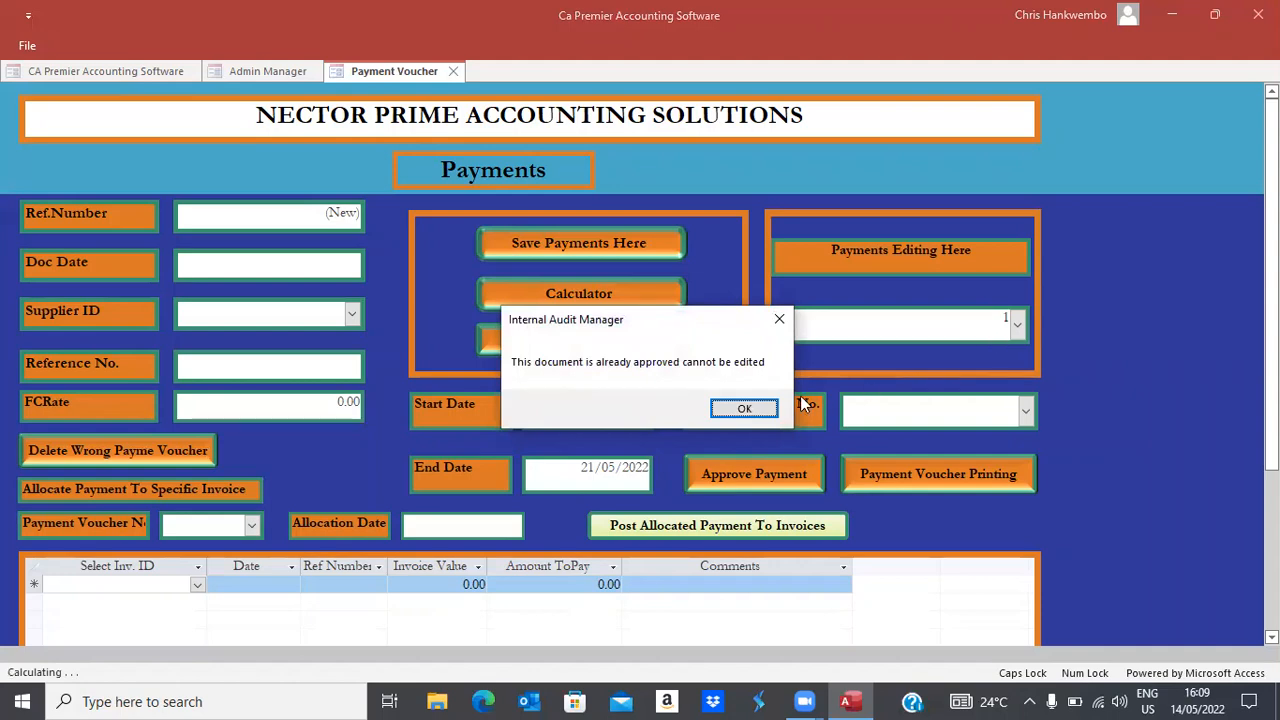
pyautogui.click(745, 409)
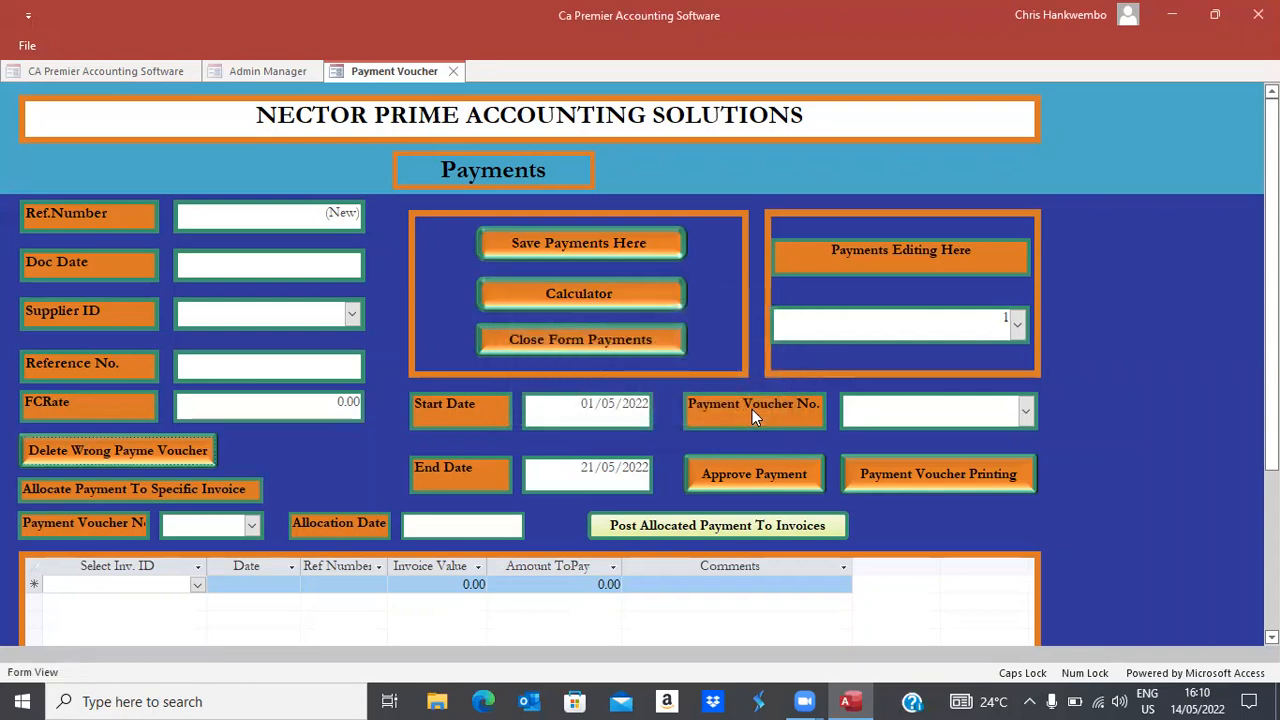
pyautogui.click(534, 341)
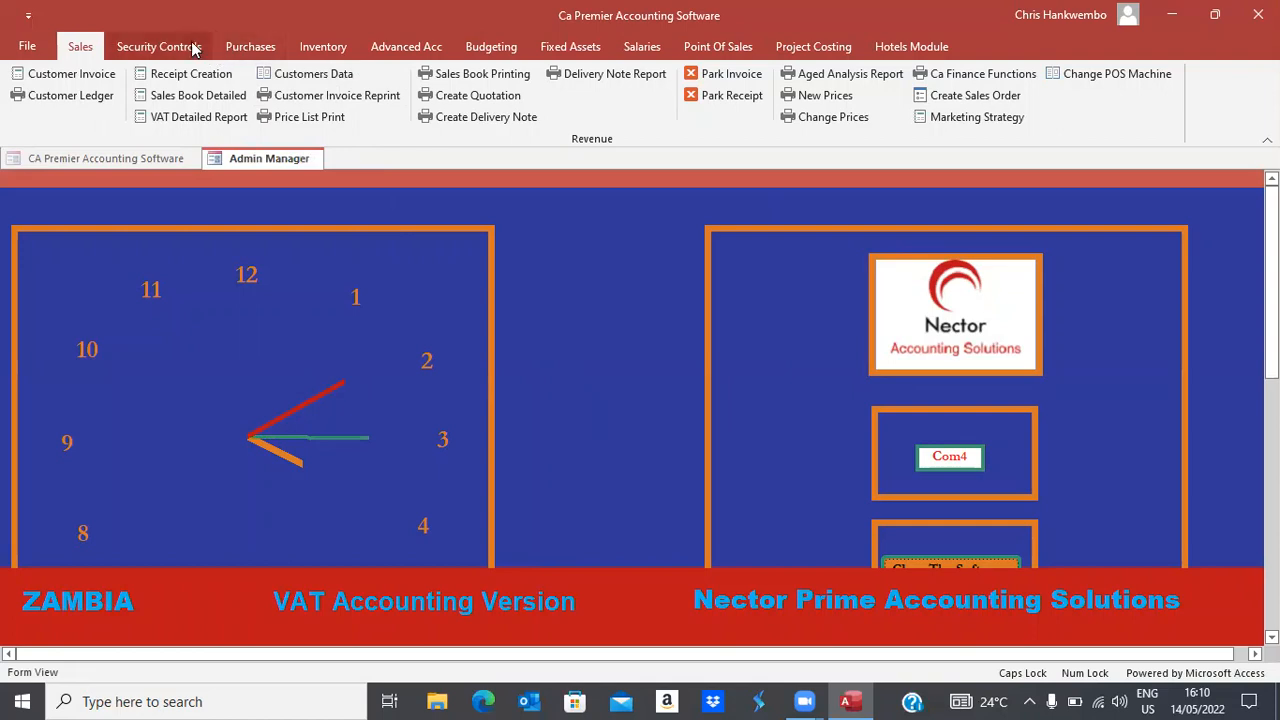
# Open Supplier Ledger Printing with dates 07/05/2022 to 21/05/2022
pyautogui.click(252, 52)
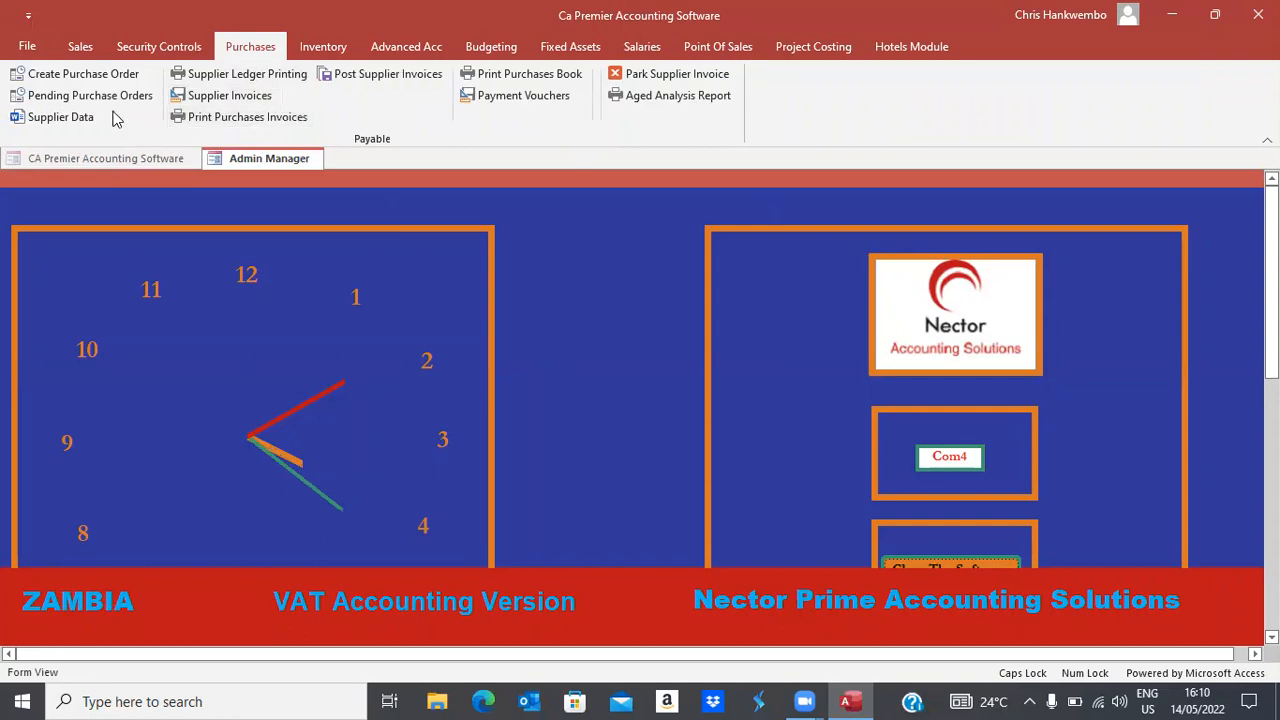
pyautogui.click(231, 76)
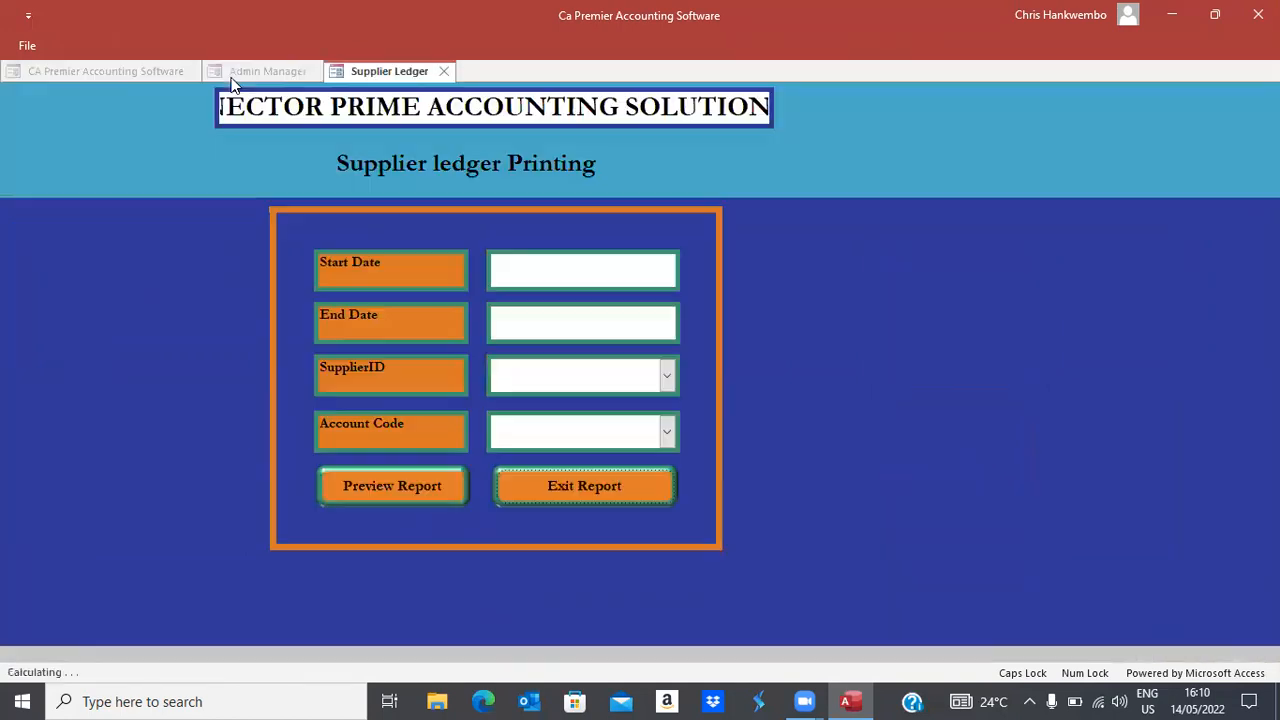
pyautogui.click(660, 274)
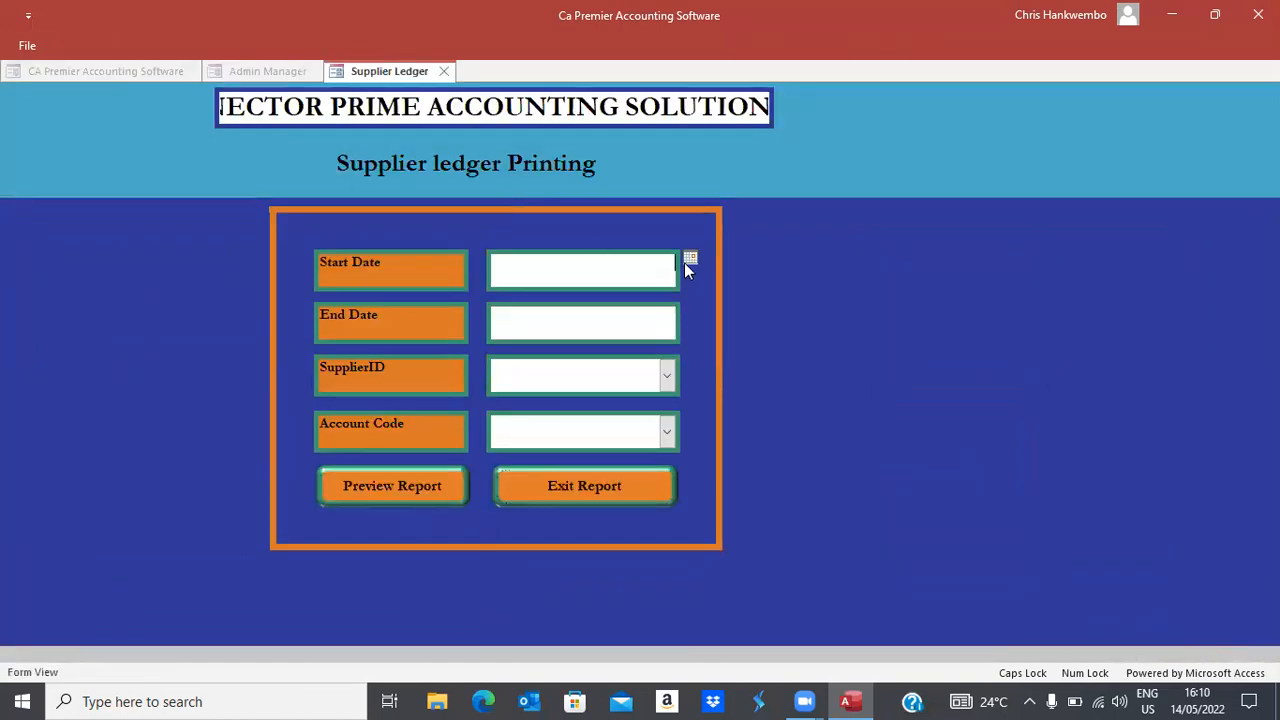
pyautogui.click(689, 259)
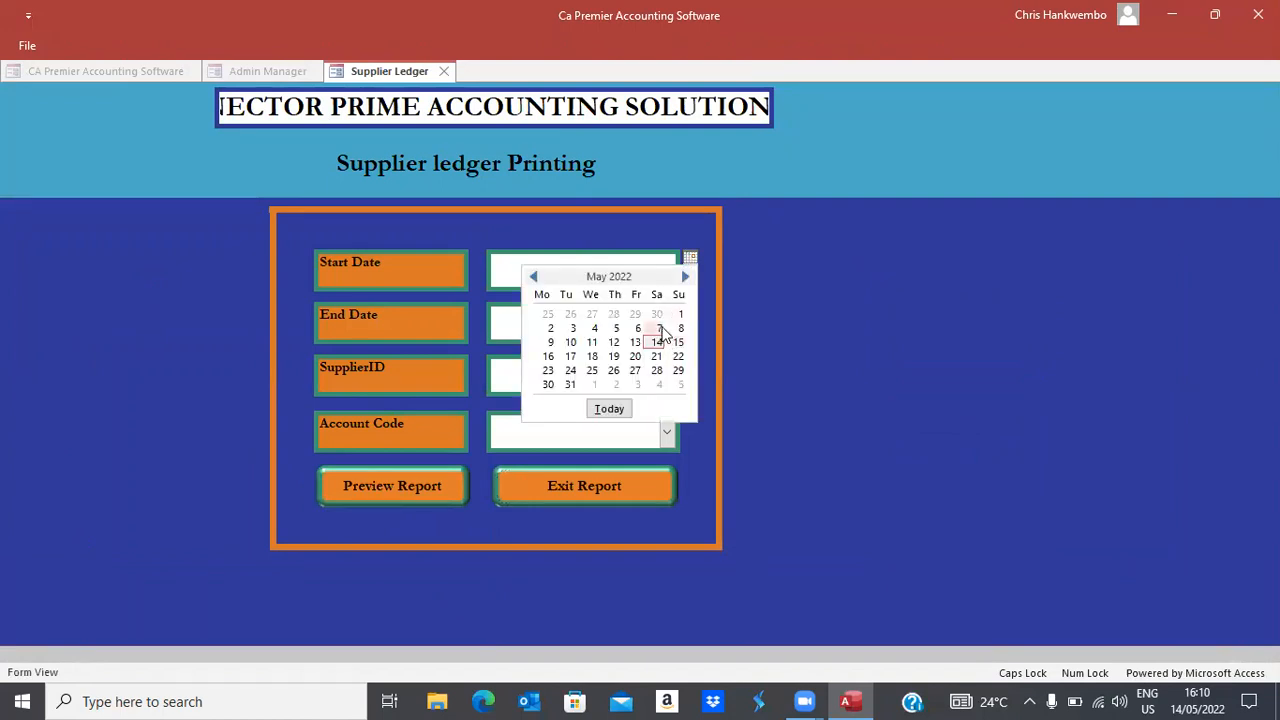
pyautogui.click(661, 333)
pyautogui.click(663, 329)
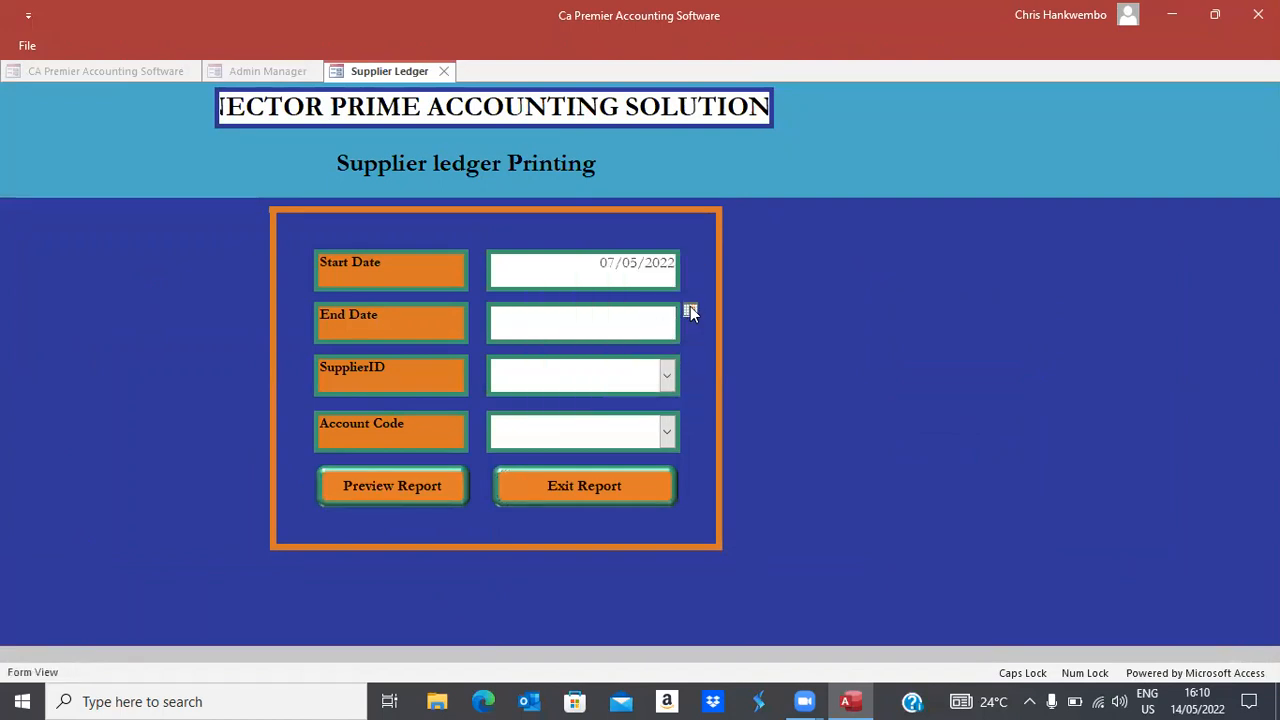
pyautogui.click(690, 312)
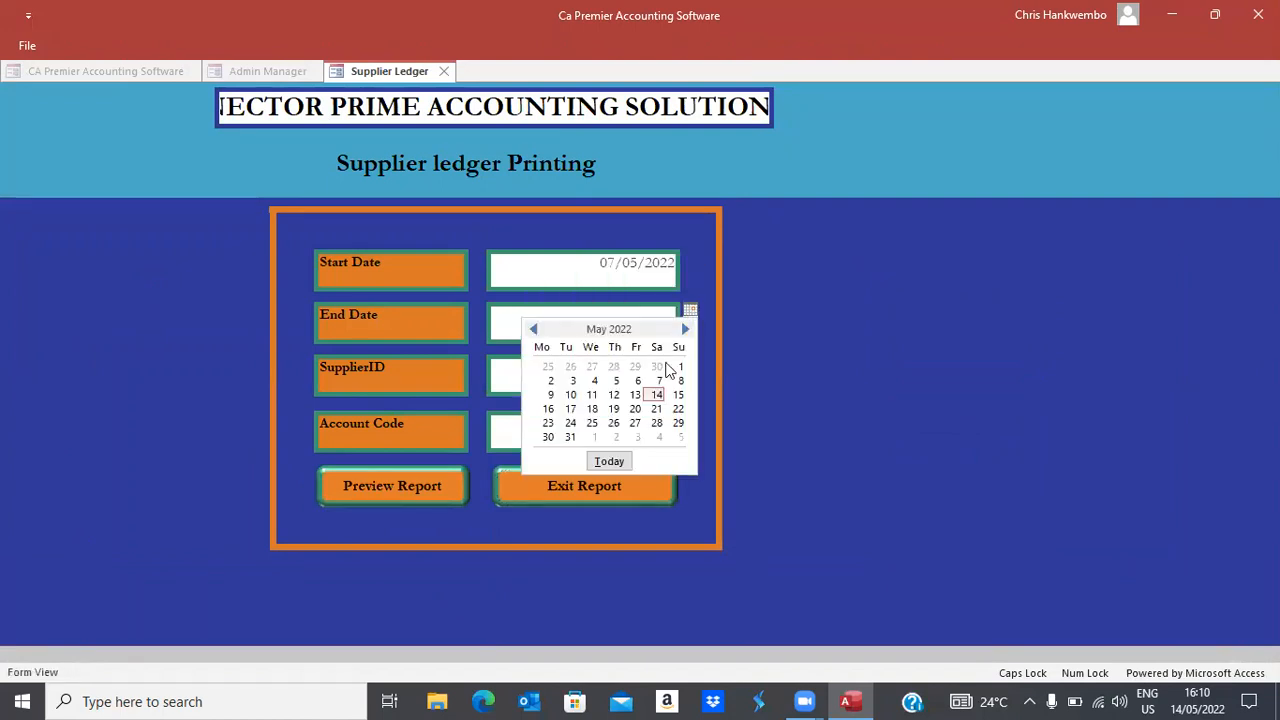
pyautogui.click(657, 414)
# Choose supplier BMG Beverages and account code Creditors, then preview the ledger report
pyautogui.click(667, 375)
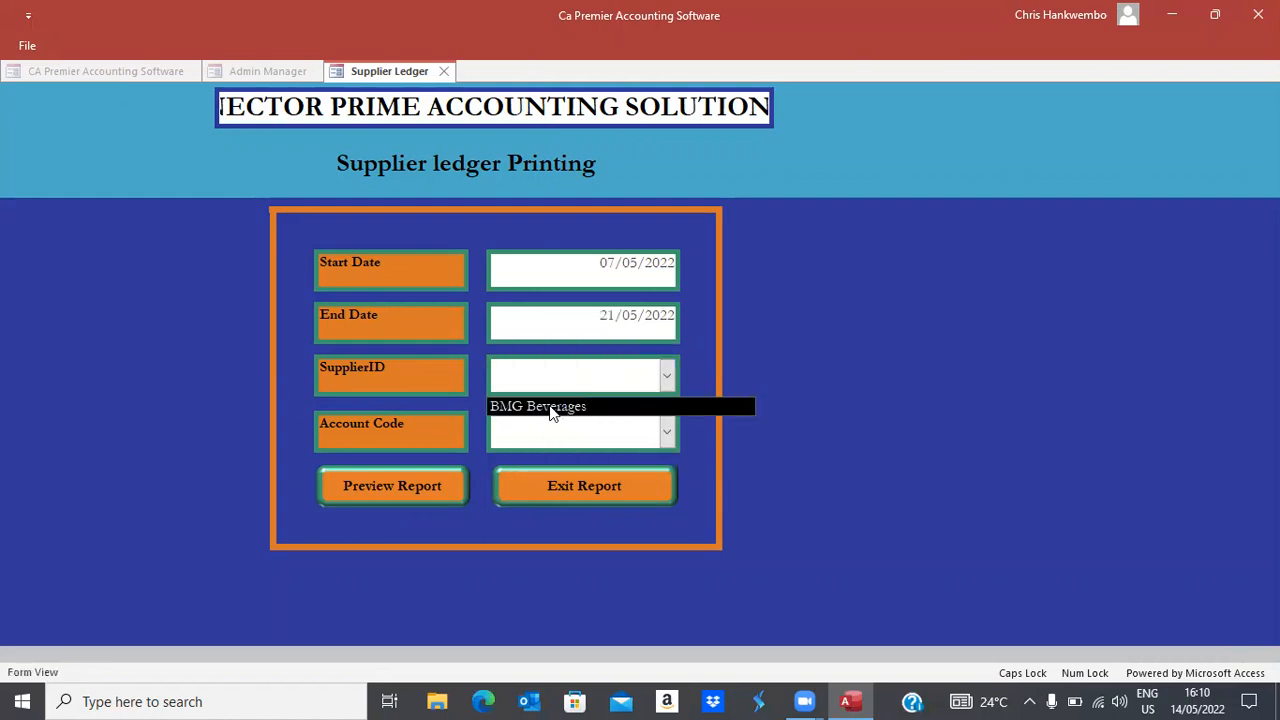
pyautogui.click(550, 408)
pyautogui.click(667, 433)
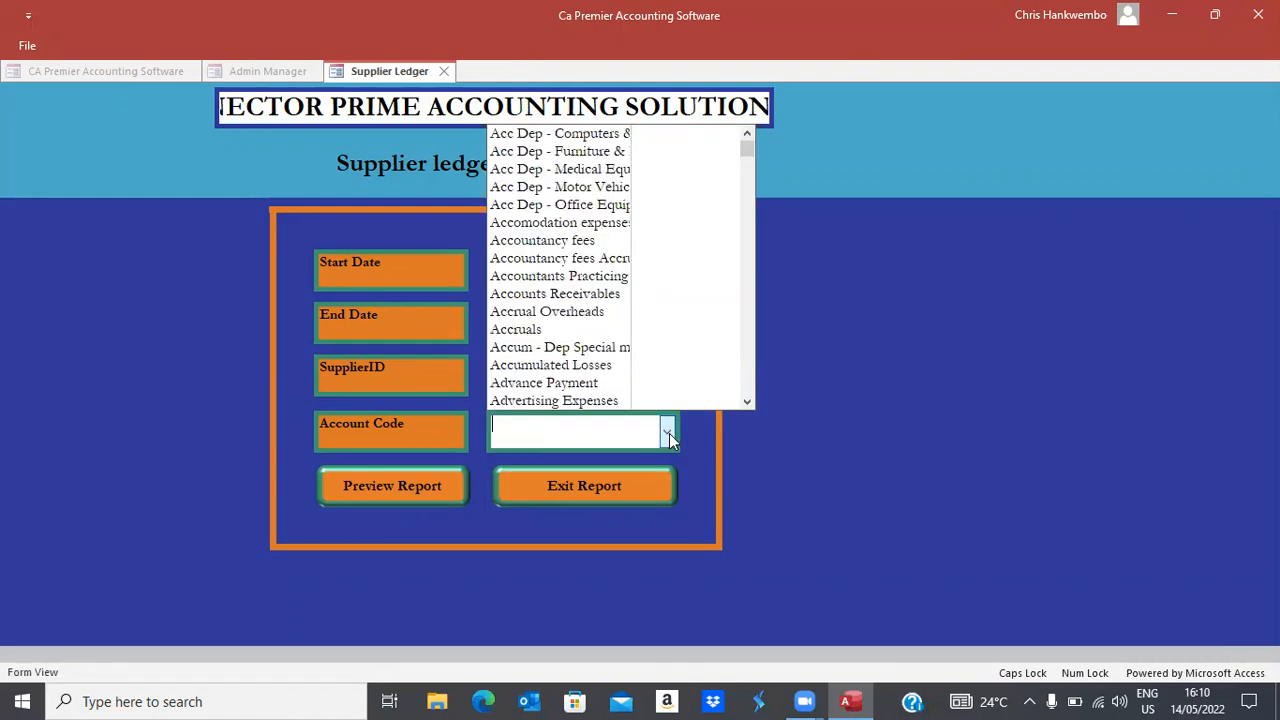
pyautogui.write('CREditors')
pyautogui.press('Return')
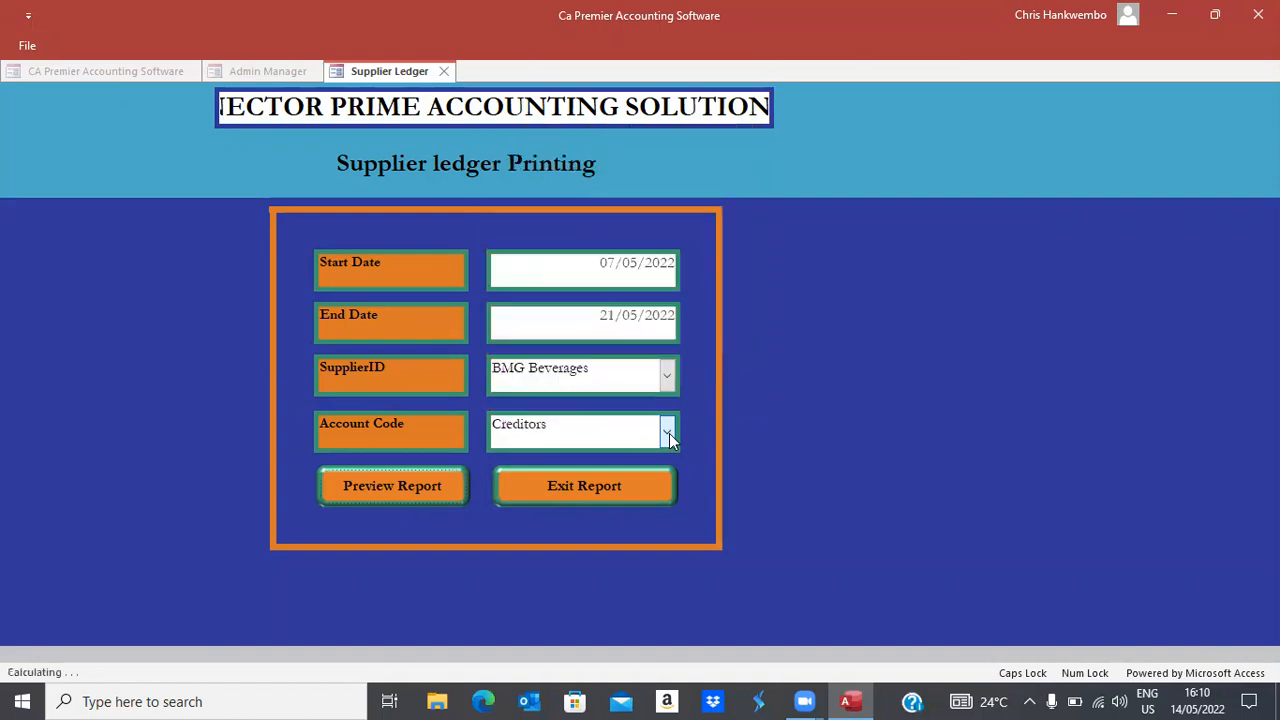
pyautogui.click(407, 492)
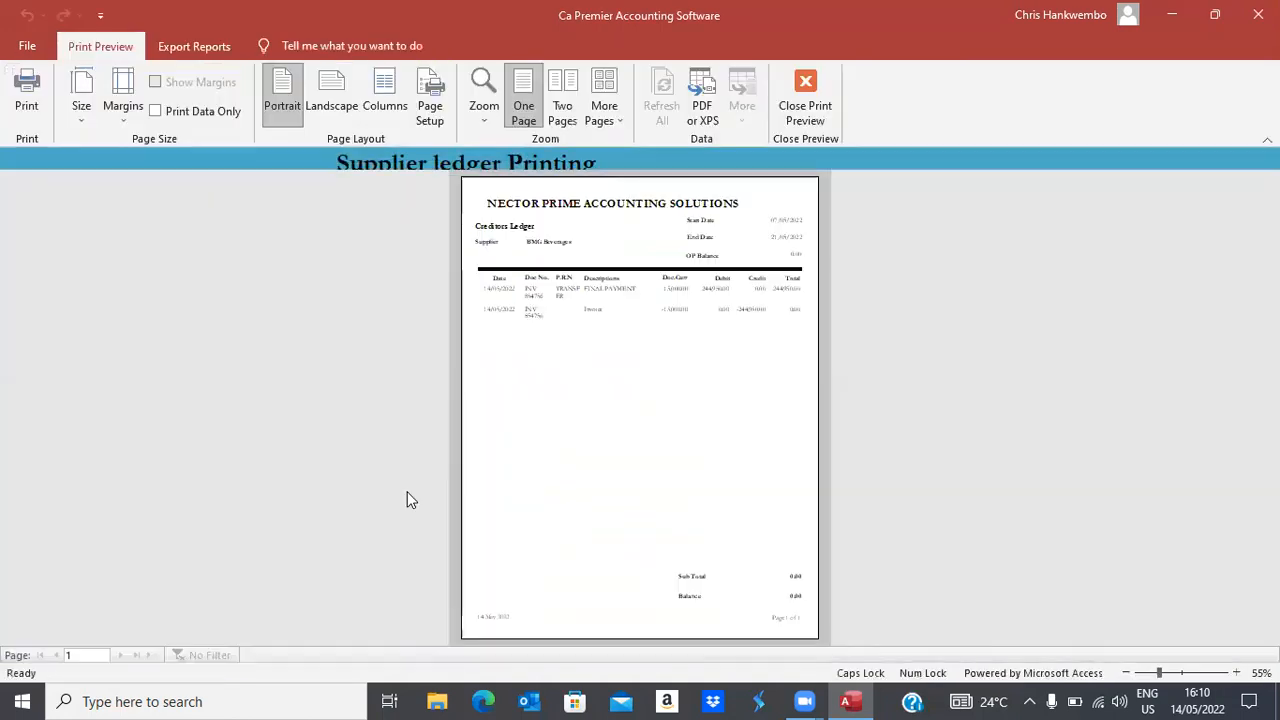
# Zoom the Creditors Ledger to 100%, review the two BMG Beverages entries, and close the preview
pyautogui.click(651, 289)
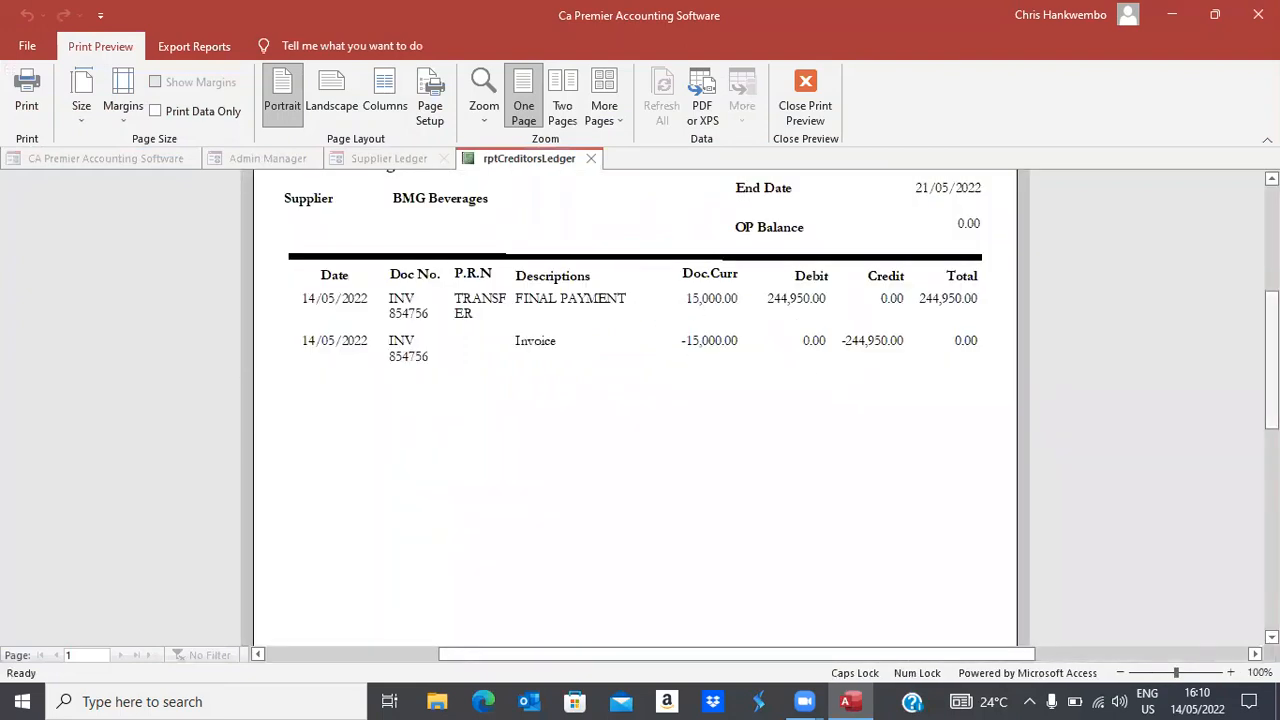
pyautogui.scroll(-5, 635, 400)
pyautogui.scroll(6, 612, 475)
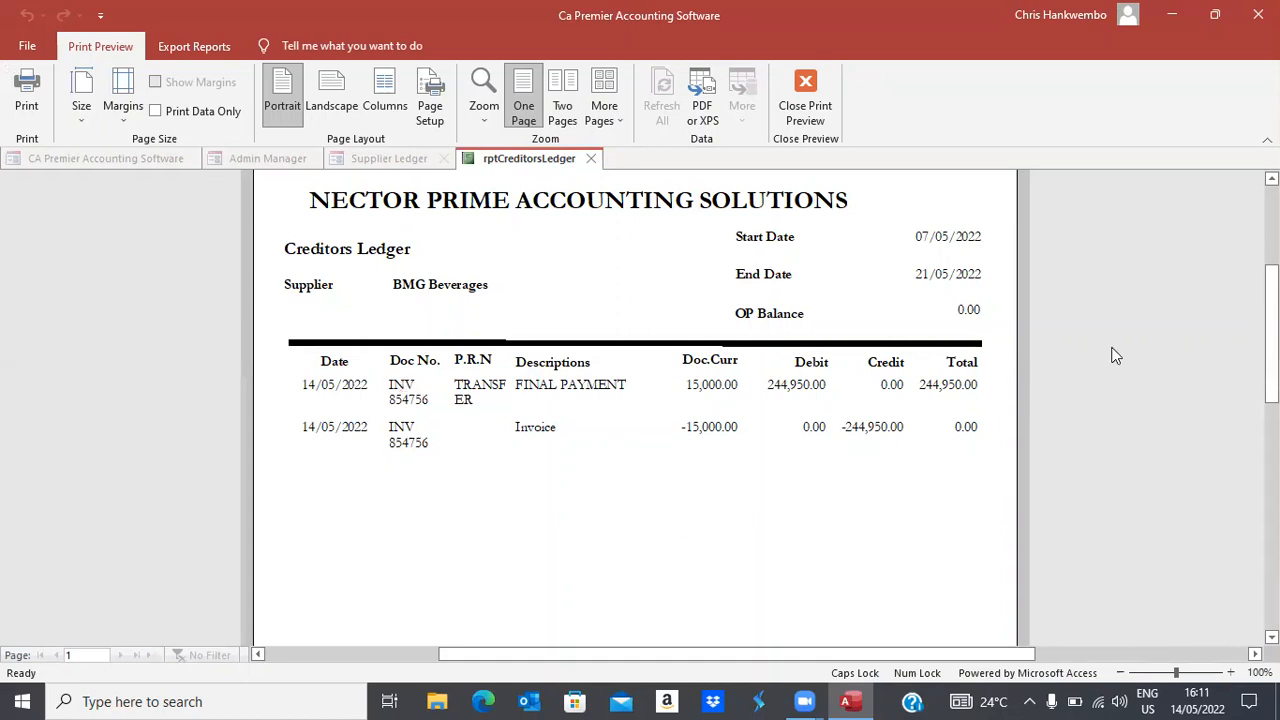
pyautogui.scroll(3, 640, 405)
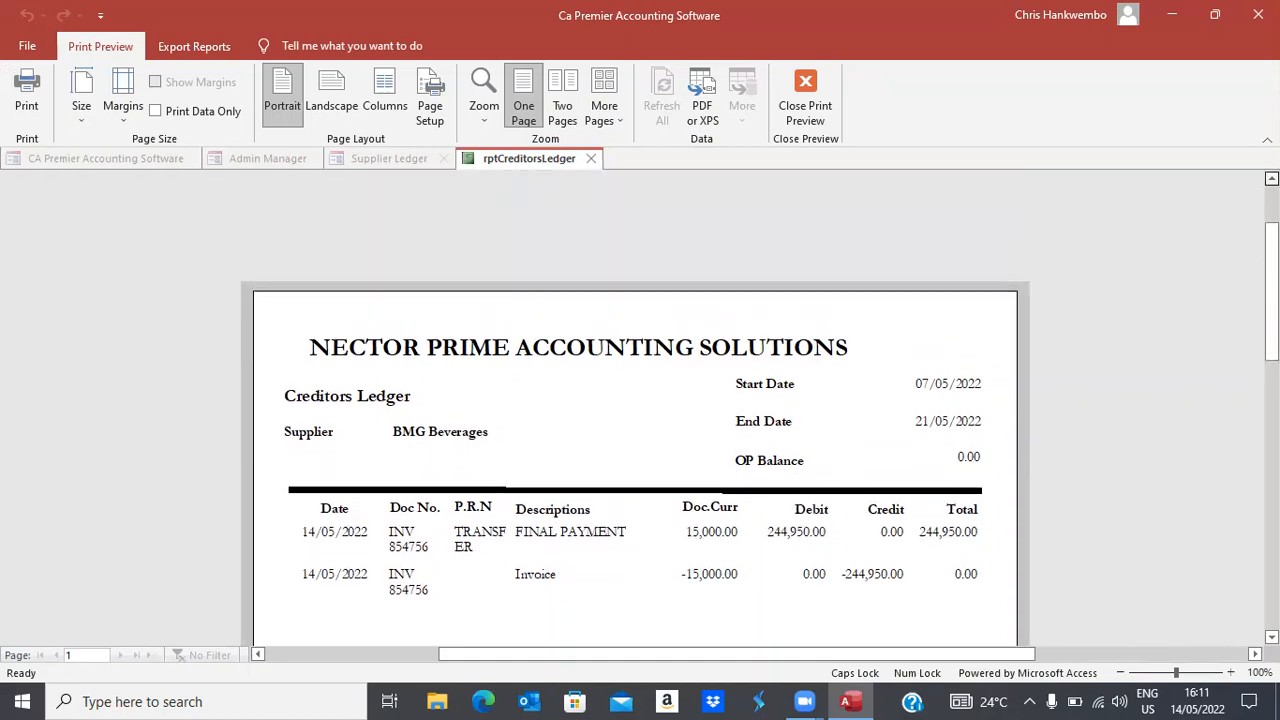
pyautogui.click(810, 112)
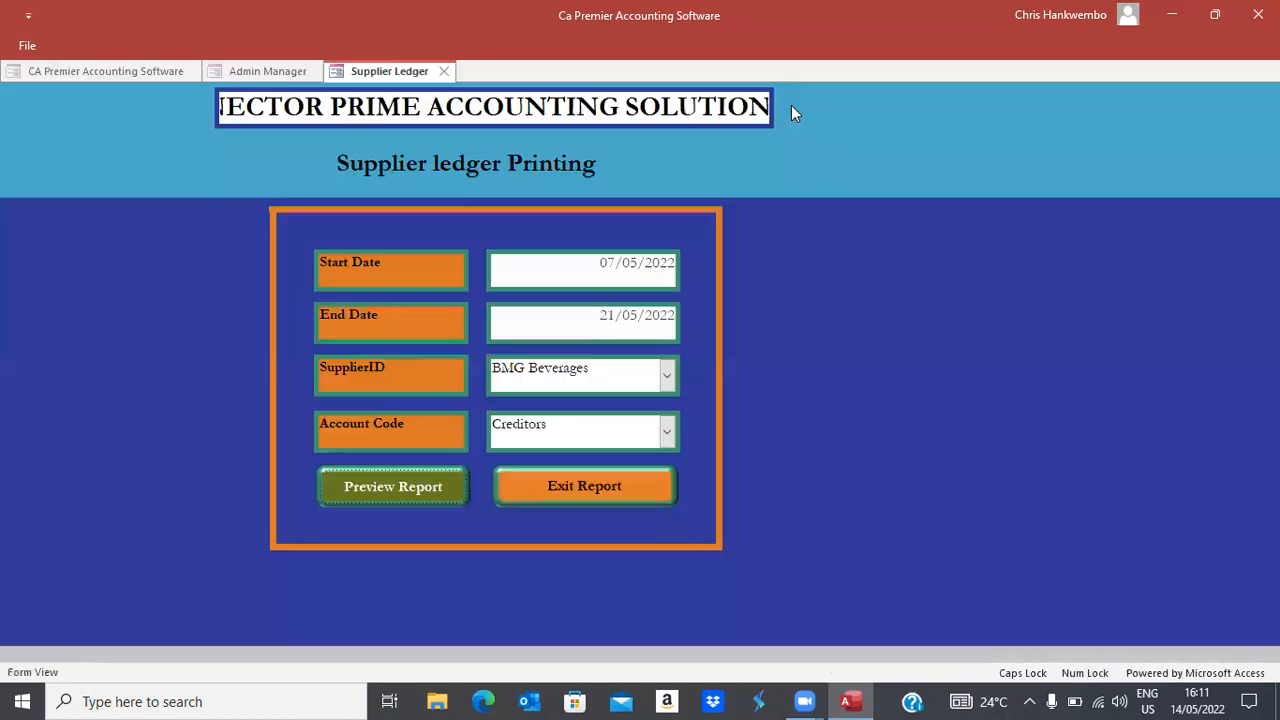
# Exit the ledger form and preview Trial Balance Monthly with both month-ends set to 14/05/2022
pyautogui.click(557, 486)
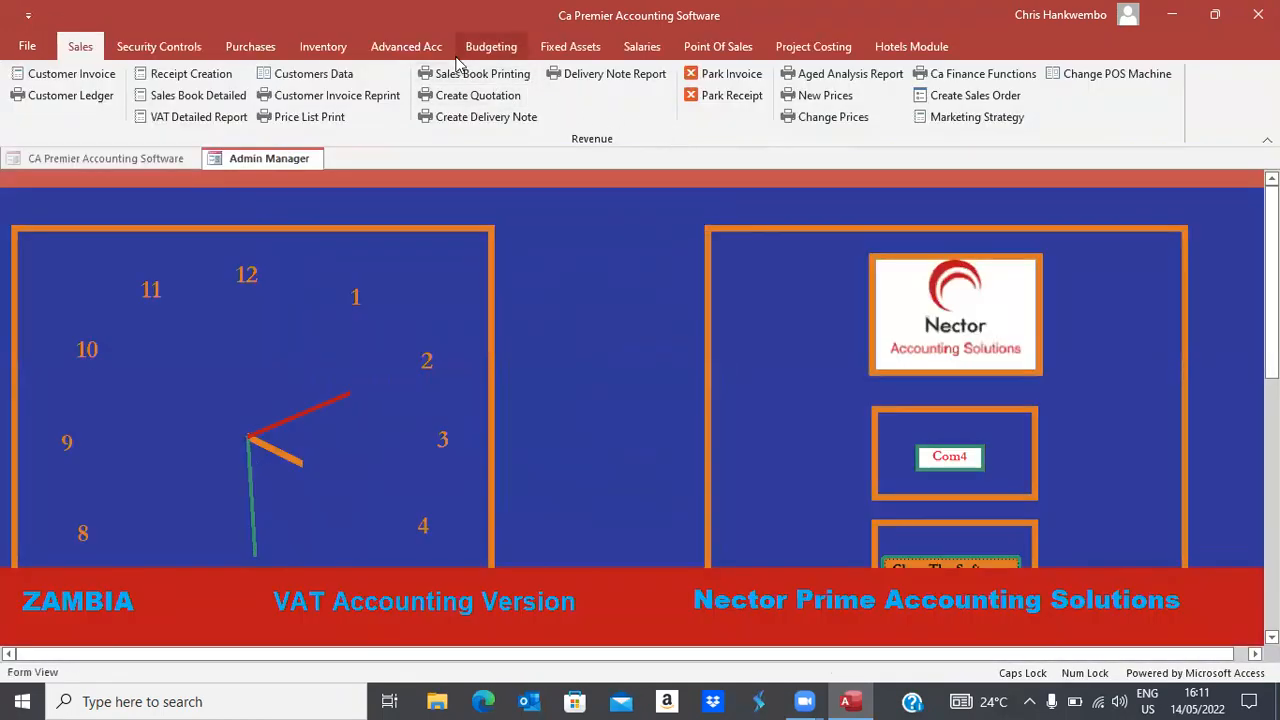
pyautogui.click(428, 48)
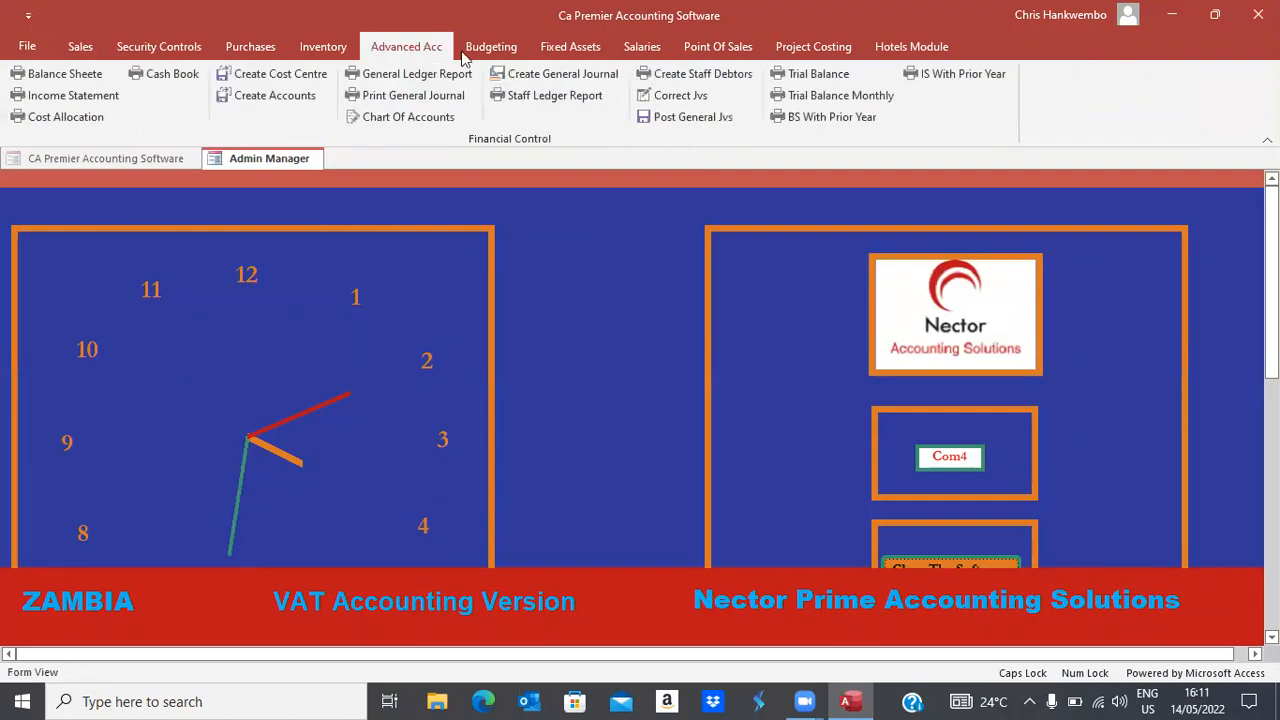
pyautogui.click(838, 97)
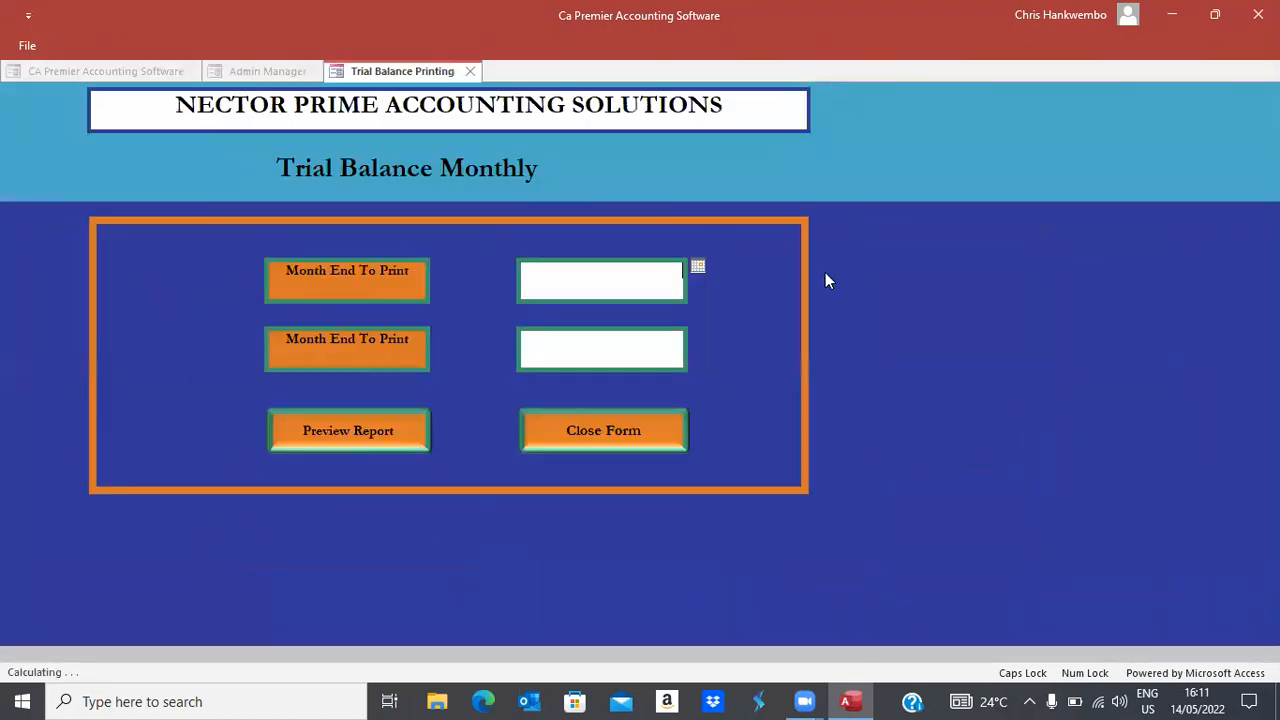
pyautogui.click(697, 267)
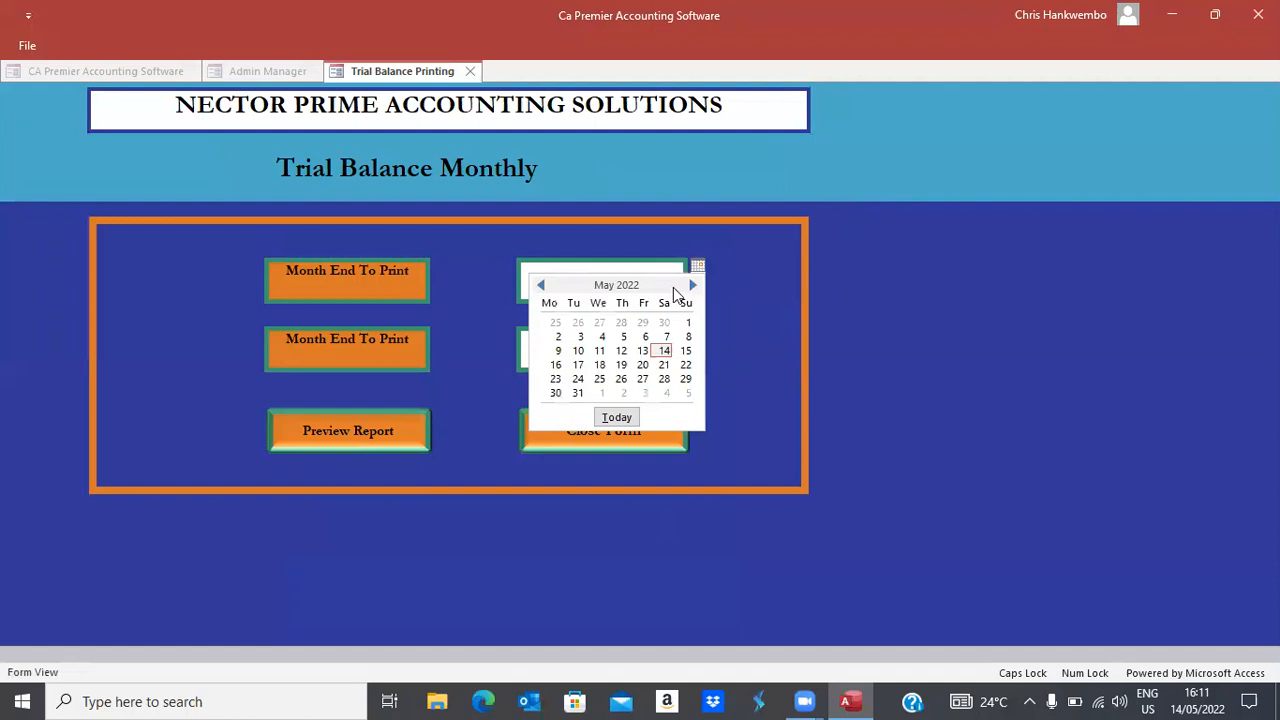
pyautogui.click(665, 347)
pyautogui.click(664, 347)
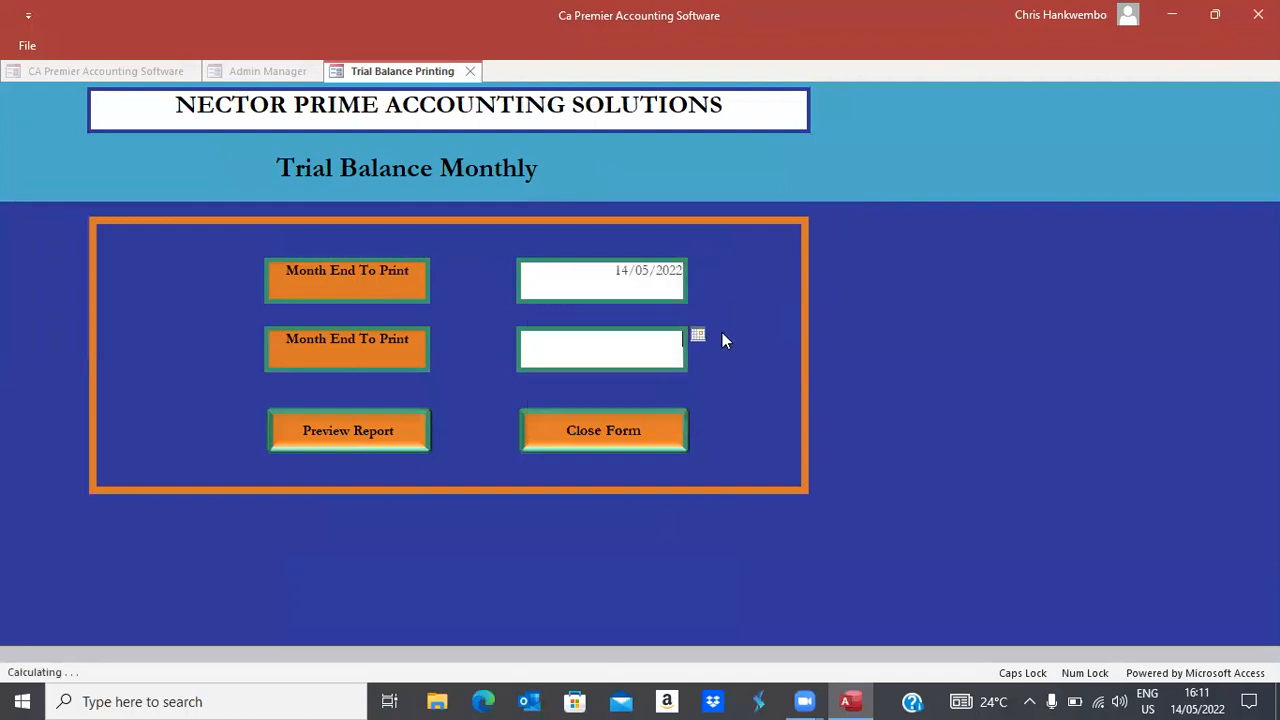
pyautogui.click(695, 336)
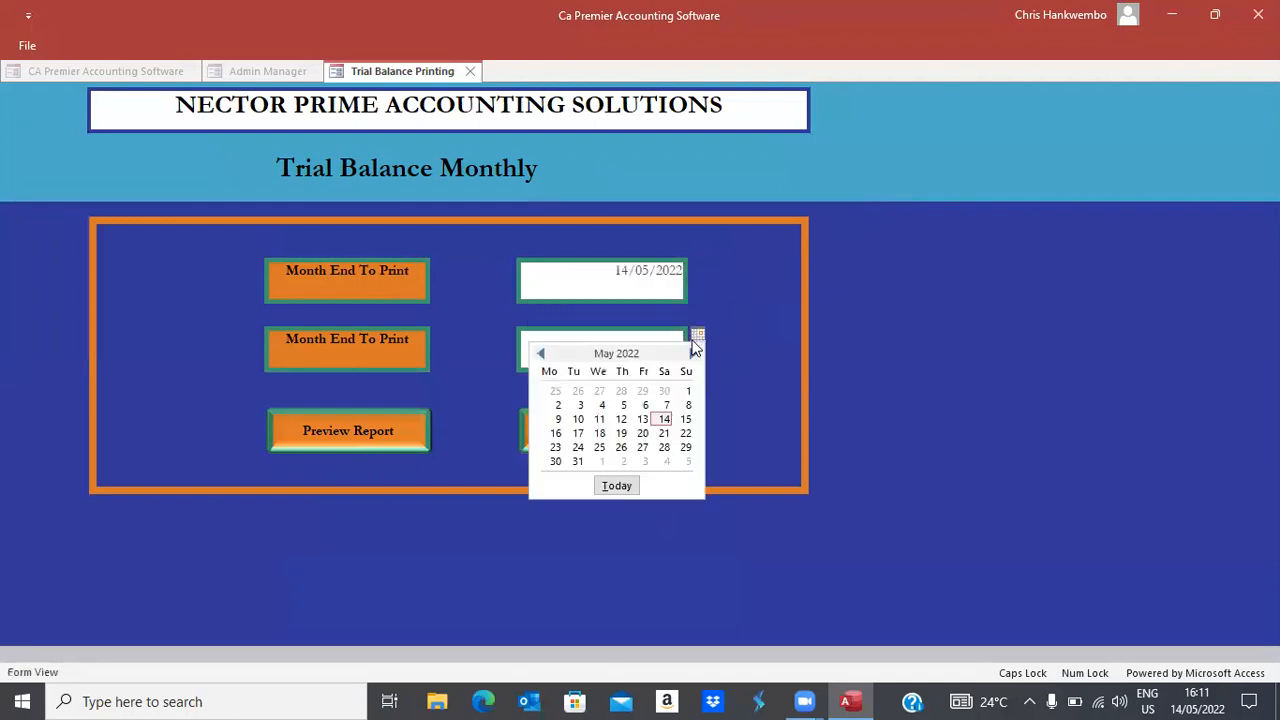
pyautogui.click(664, 419)
pyautogui.click(373, 437)
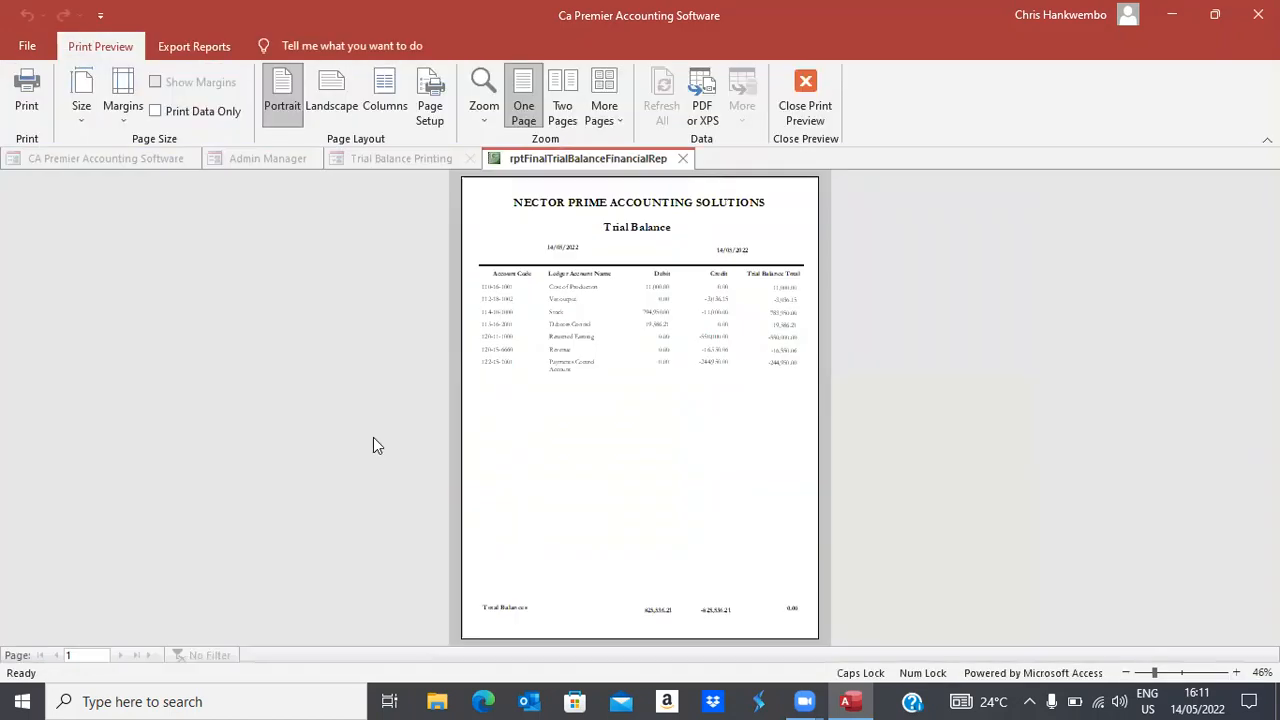
pyautogui.click(630, 352)
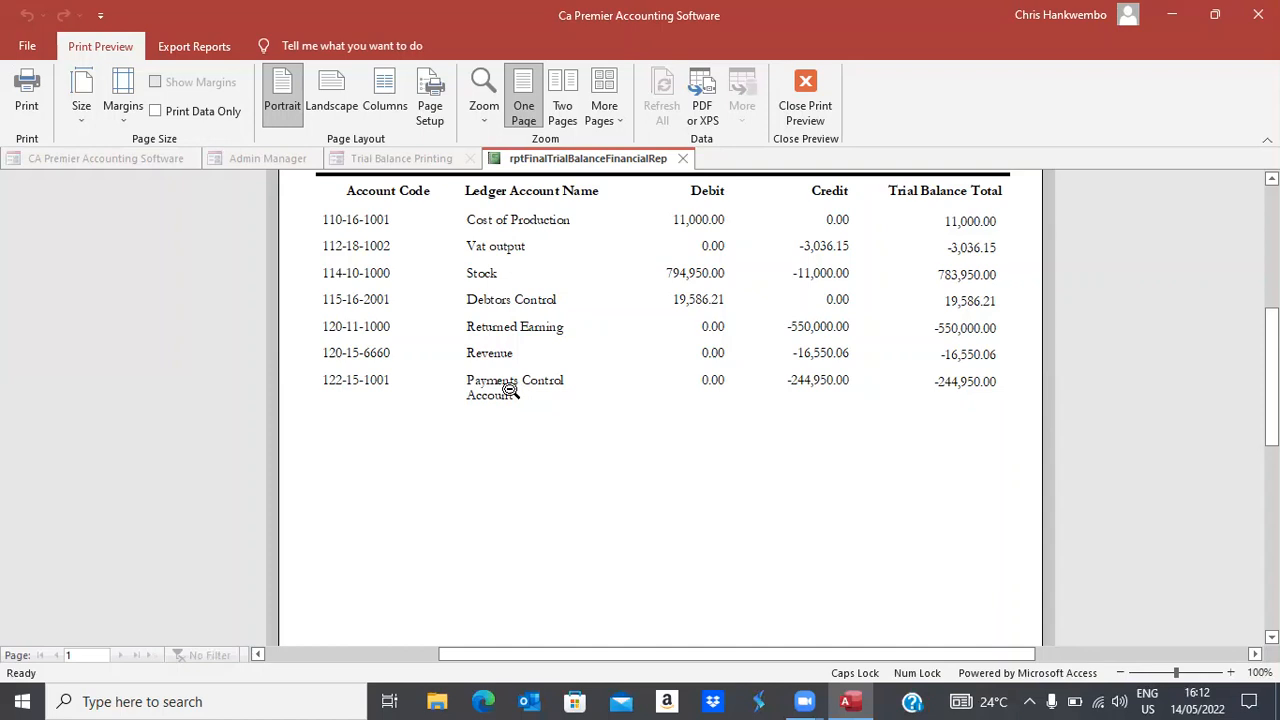
# Scroll through the 14/05/2022 monthly trial balance preview, then close it
pyautogui.moveTo(1272, 345); pyautogui.dragTo(1272, 397)
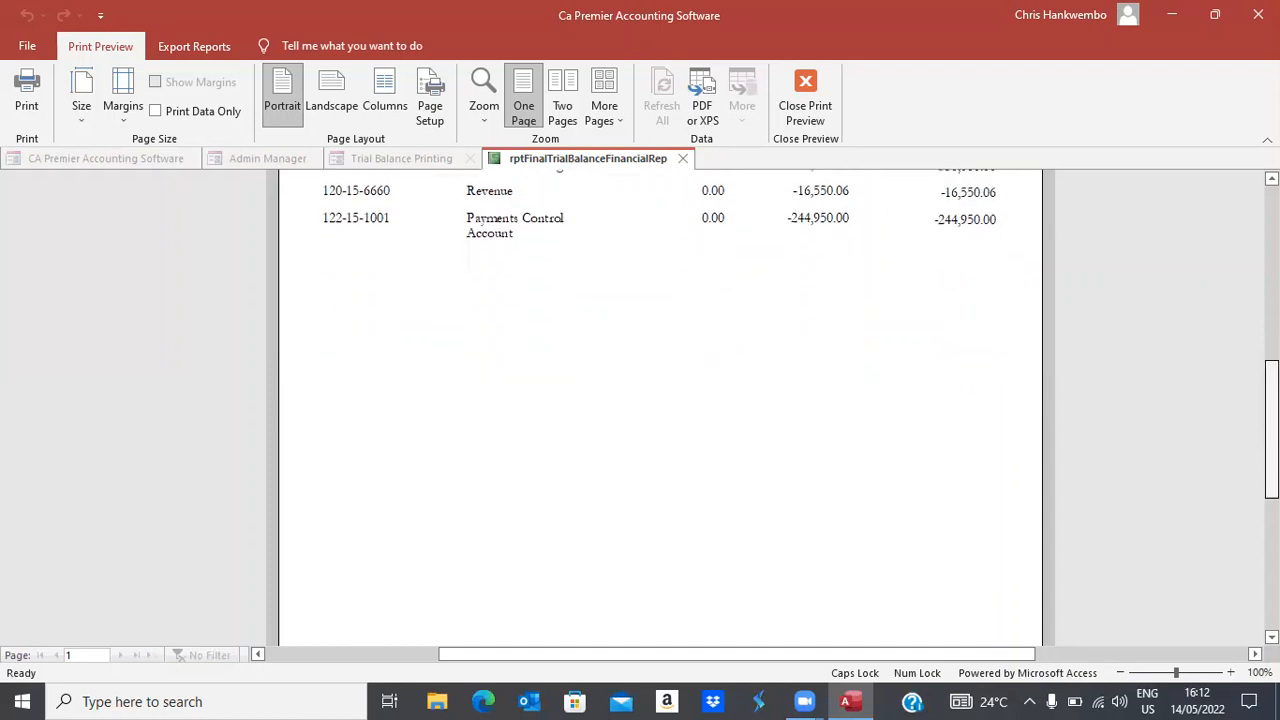
pyautogui.scroll(4, 660, 408)
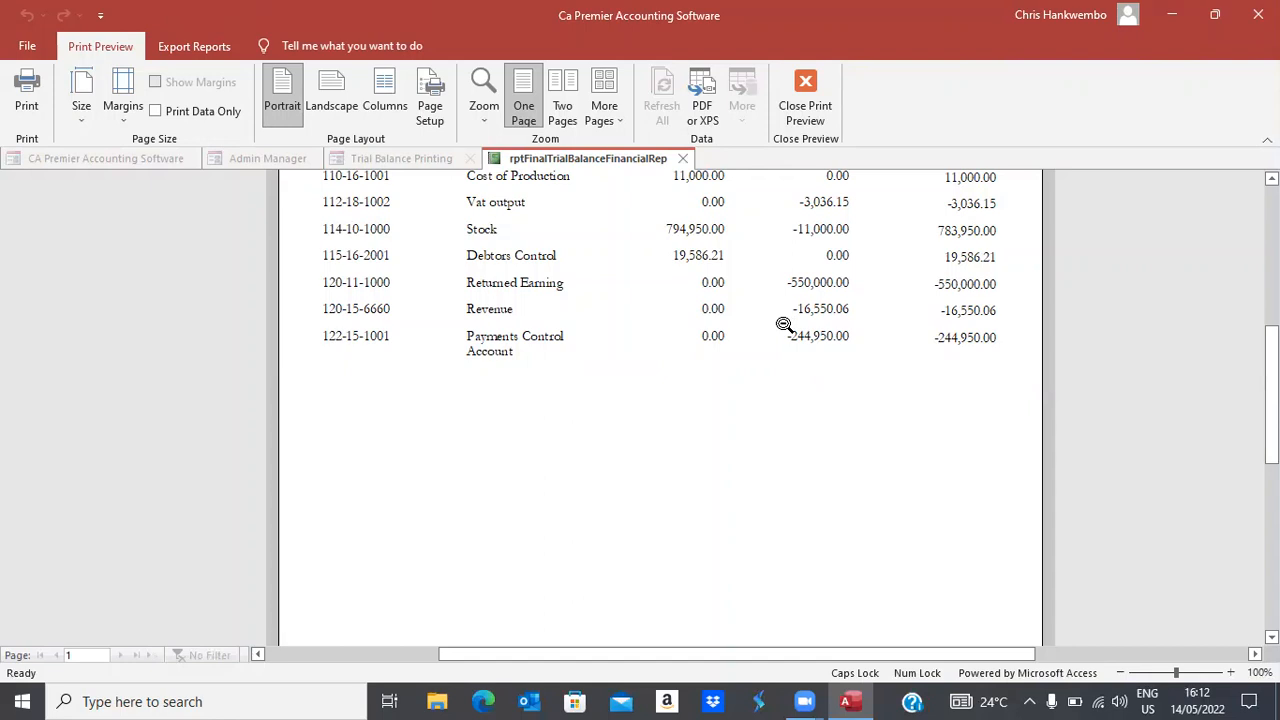
pyautogui.click(800, 116)
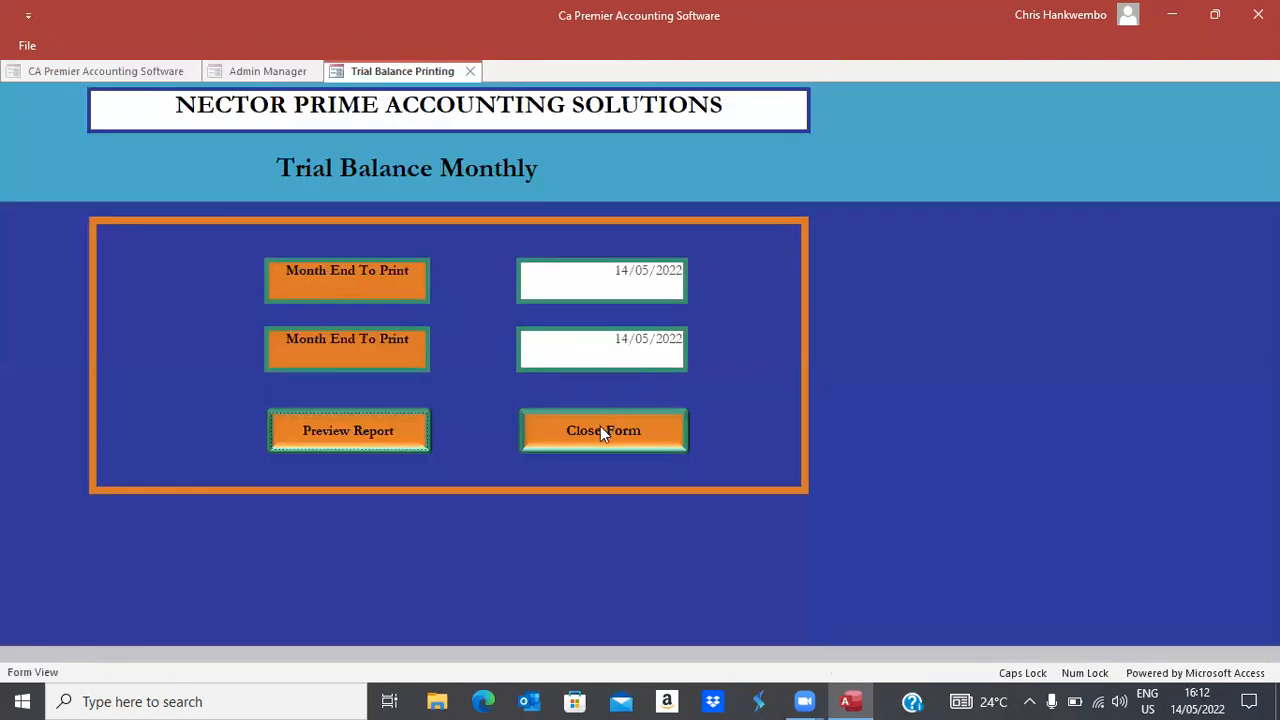
# Preview the monthly trial balance again, close it, and close the trial balance form
pyautogui.click(380, 435)
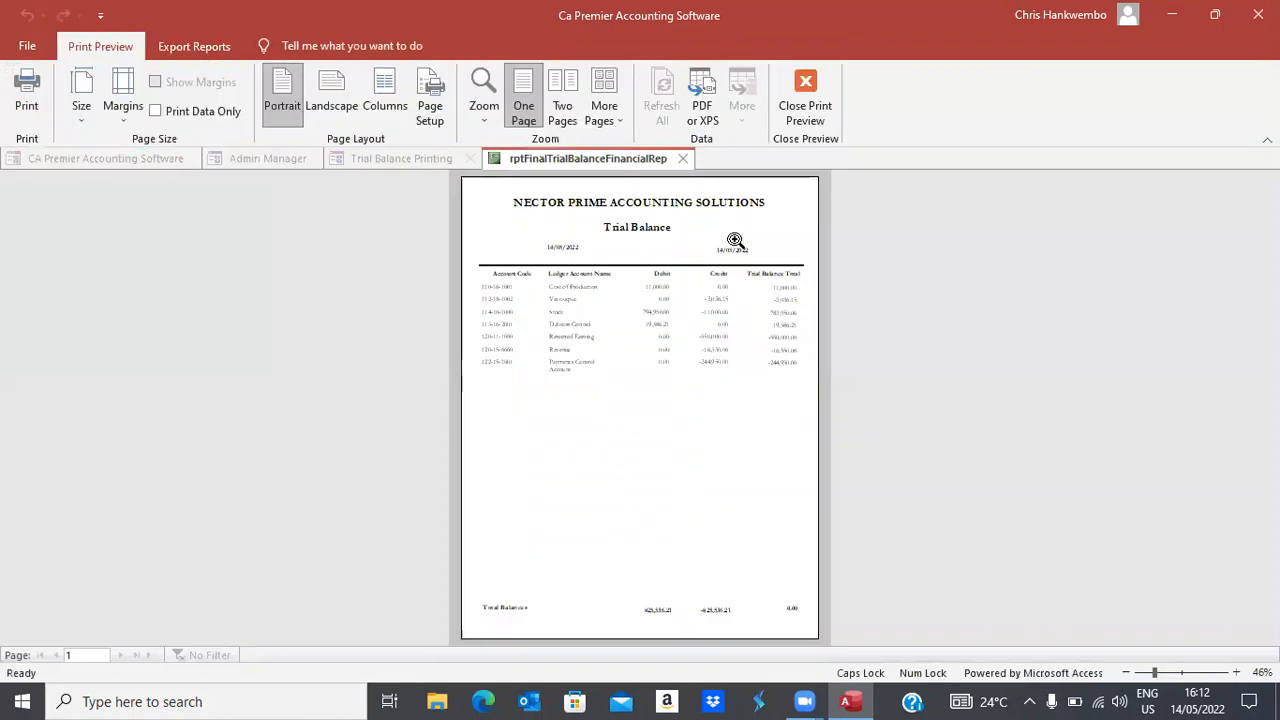
pyautogui.click(804, 120)
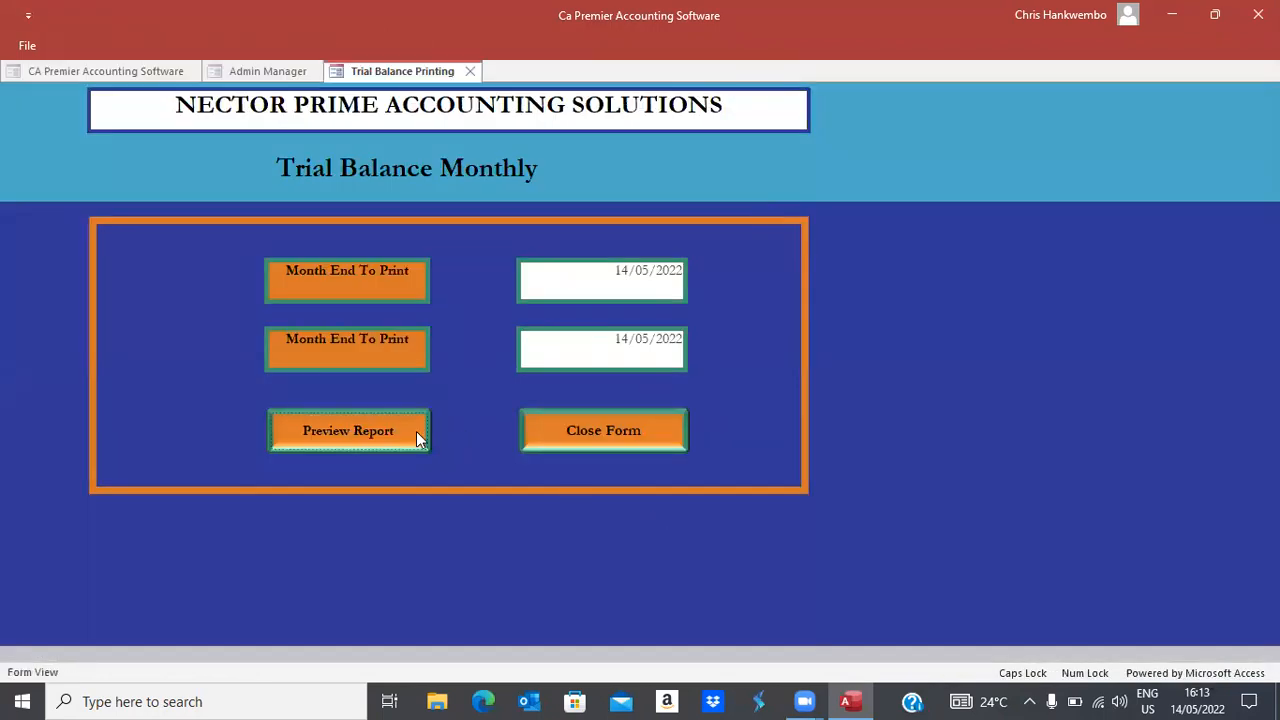
pyautogui.click(585, 440)
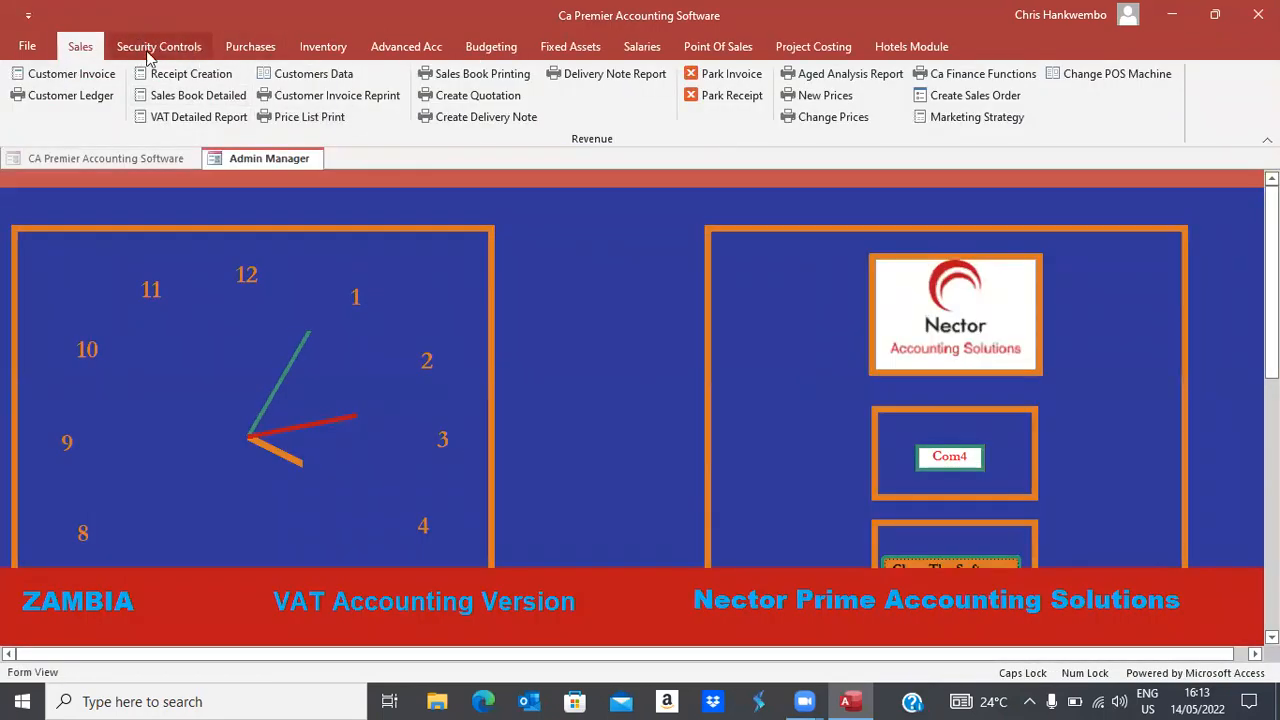
# Create a new general journal dated 14 May 2022 from Advanced Acc
pyautogui.click(385, 48)
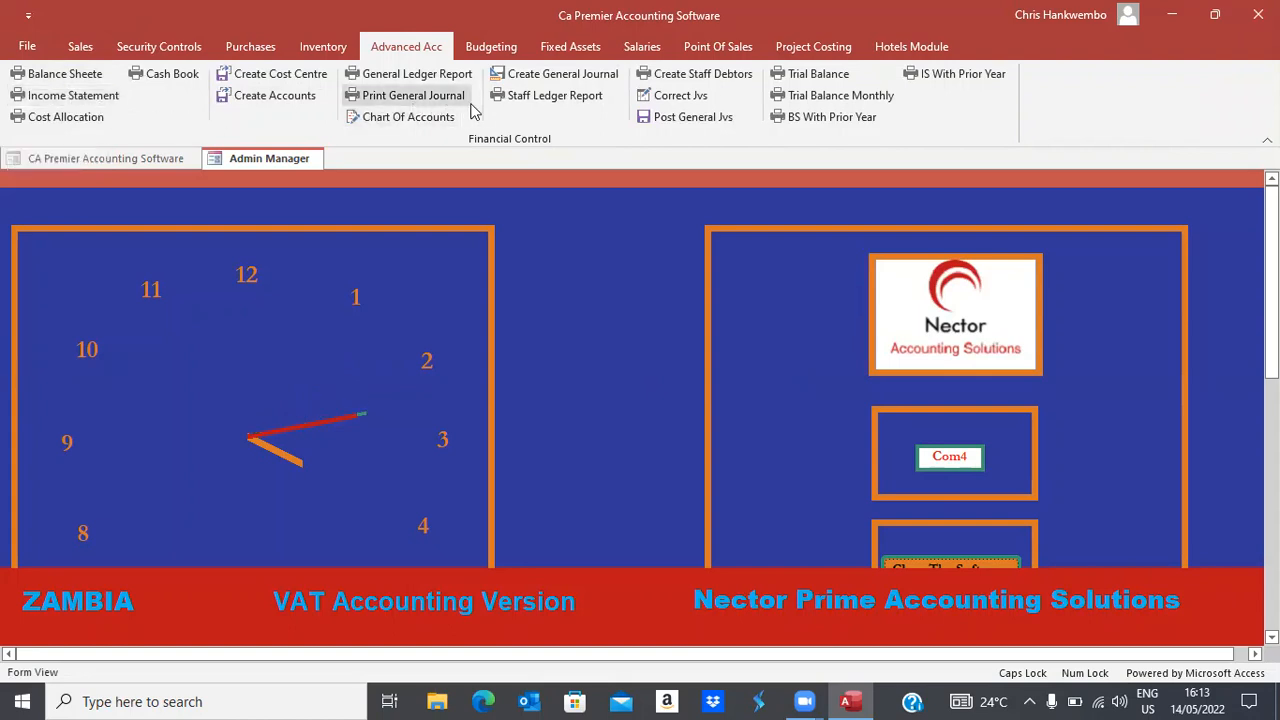
pyautogui.click(527, 75)
pyautogui.press('Tab')
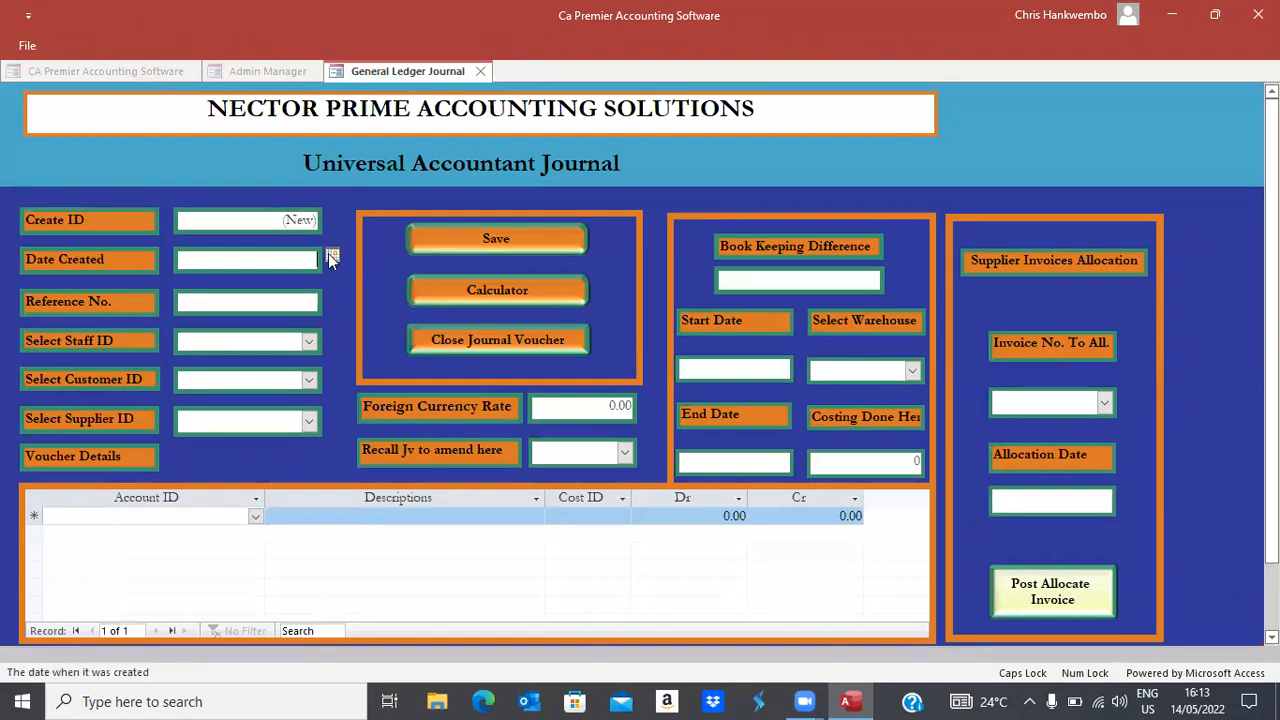
pyautogui.click(330, 256)
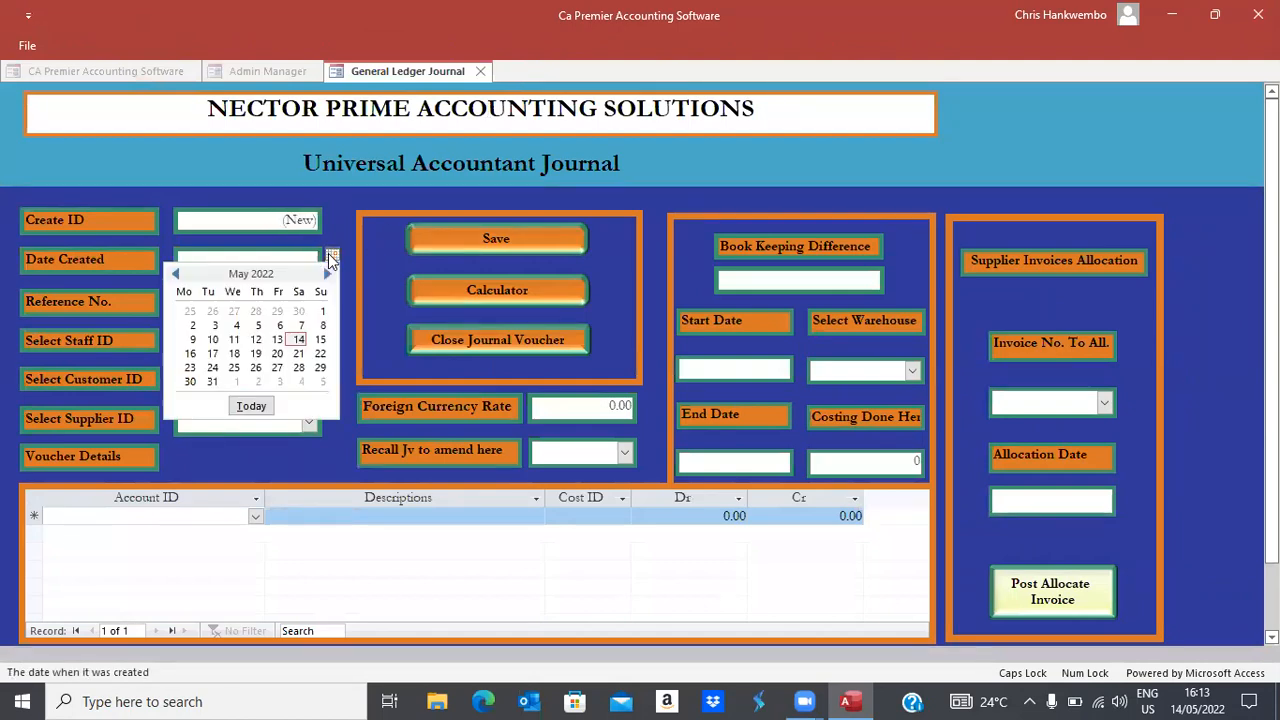
pyautogui.click(296, 340)
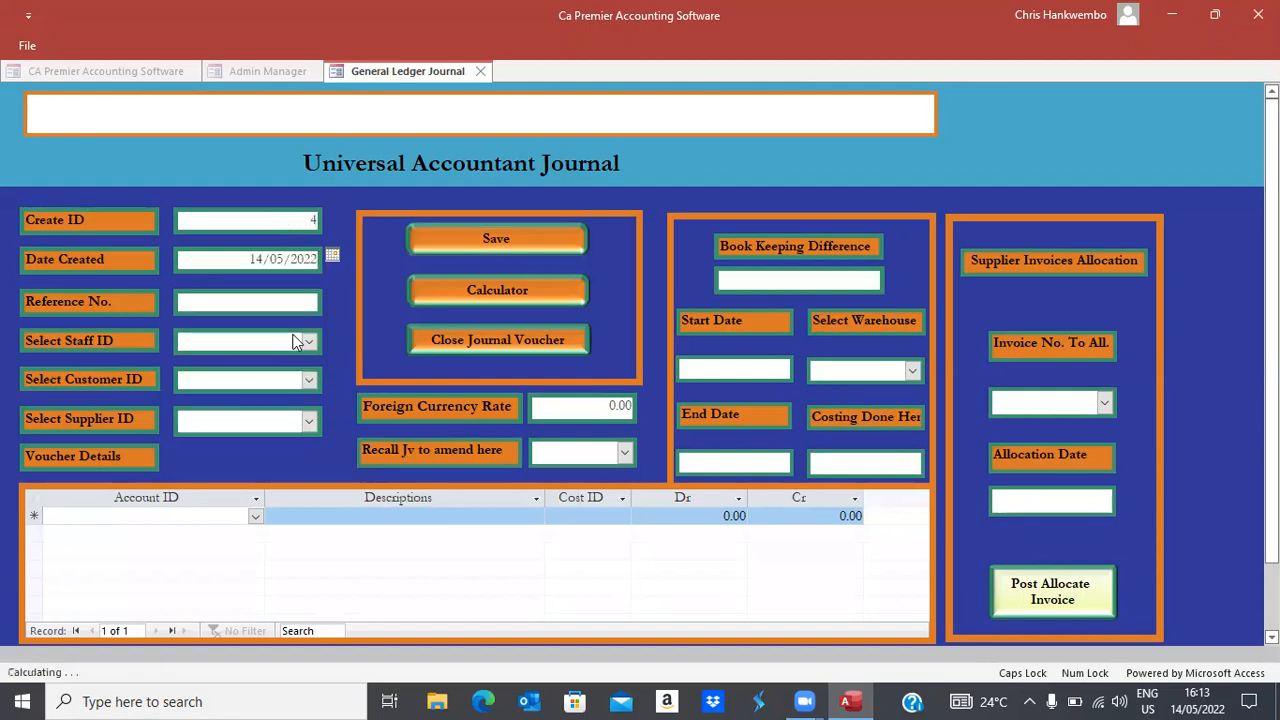
# Enter reference TRANSFER and foreign currency rate 16.33 on the journal
pyautogui.press('Tab')
pyautogui.write('TRANSFER')
pyautogui.press('Tab')
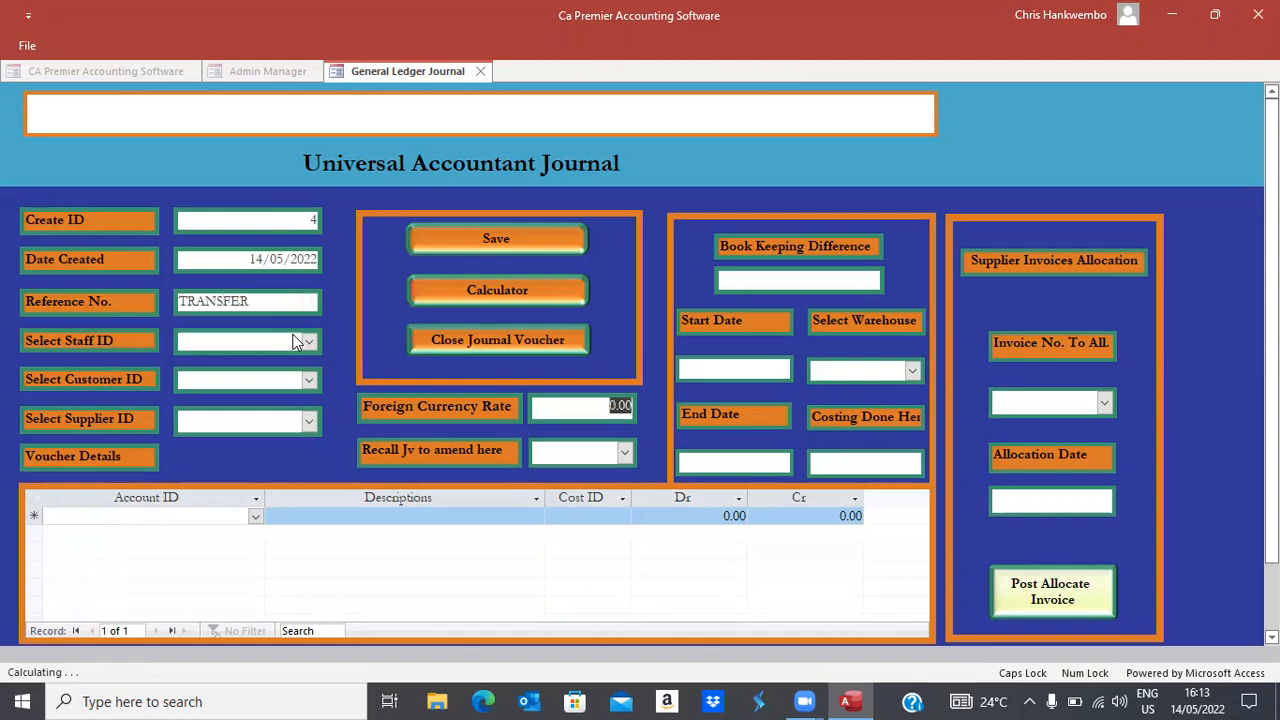
pyautogui.write('16.33')
pyautogui.click(296, 342)
pyautogui.press('Tab')
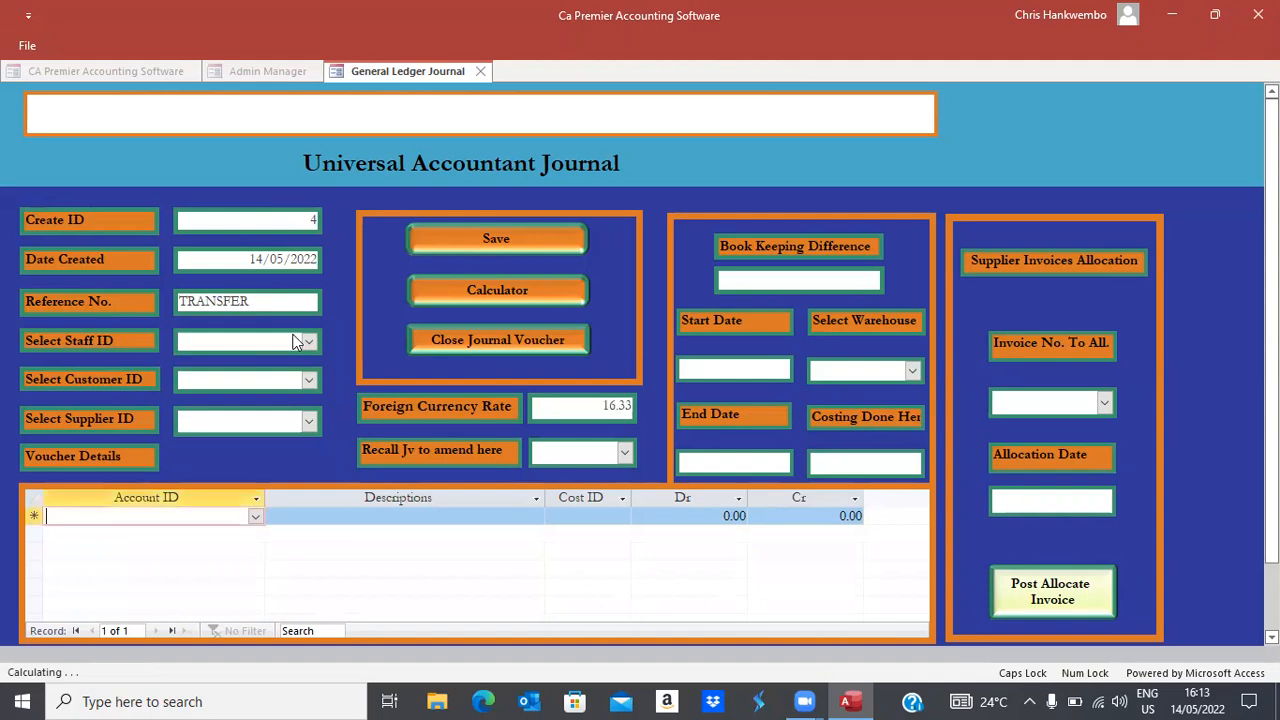
# Add a Bank - ZANACO - ZMK line crediting 15000, described 'BEING PAYMENTS FOR GOODS PURCHASED'
pyautogui.click(257, 516)
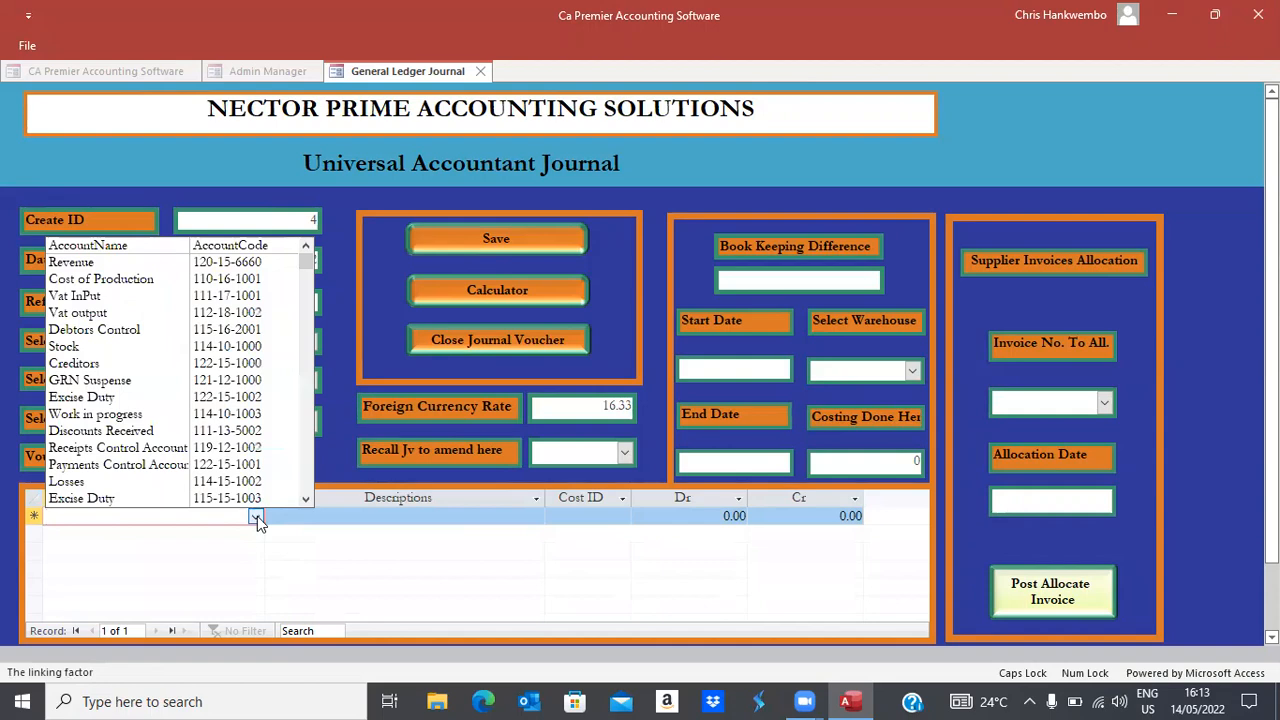
pyautogui.write('CASh at hand - ZMK')
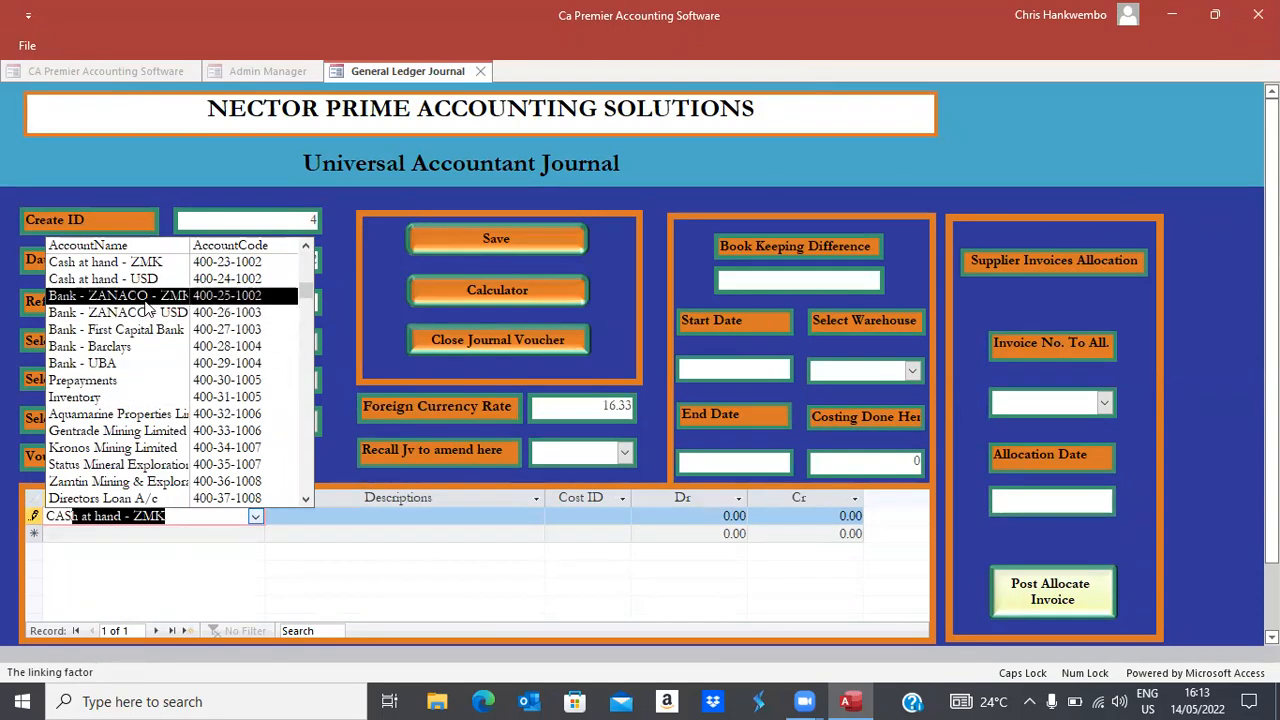
pyautogui.click(145, 300)
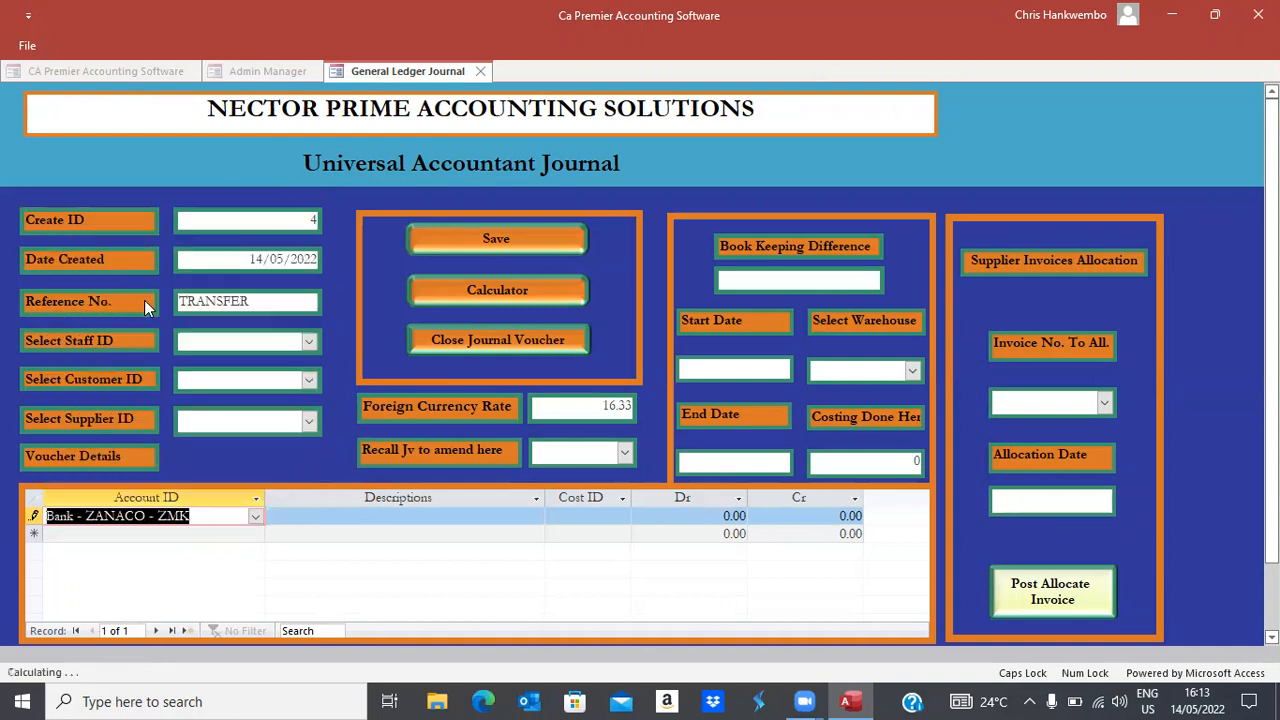
pyautogui.press('Tab')
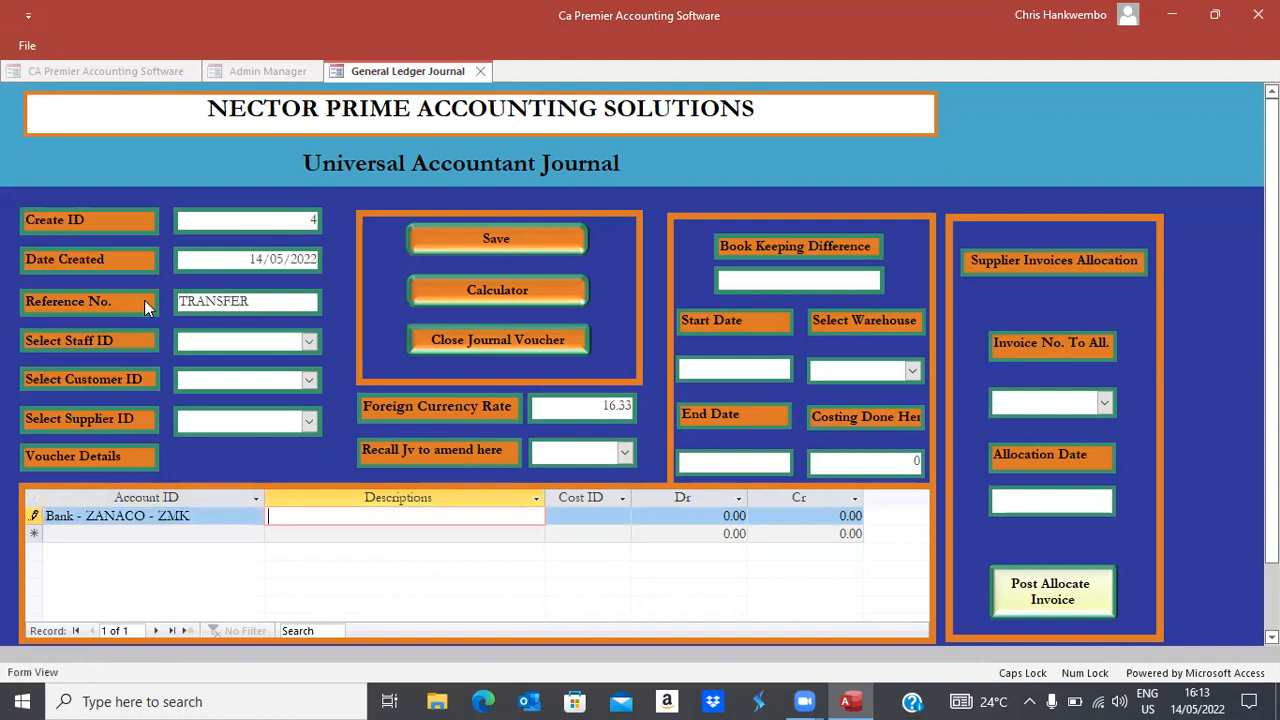
pyautogui.write('BEINGS')
pyautogui.press('BackSpace')
pyautogui.write('PAYME')
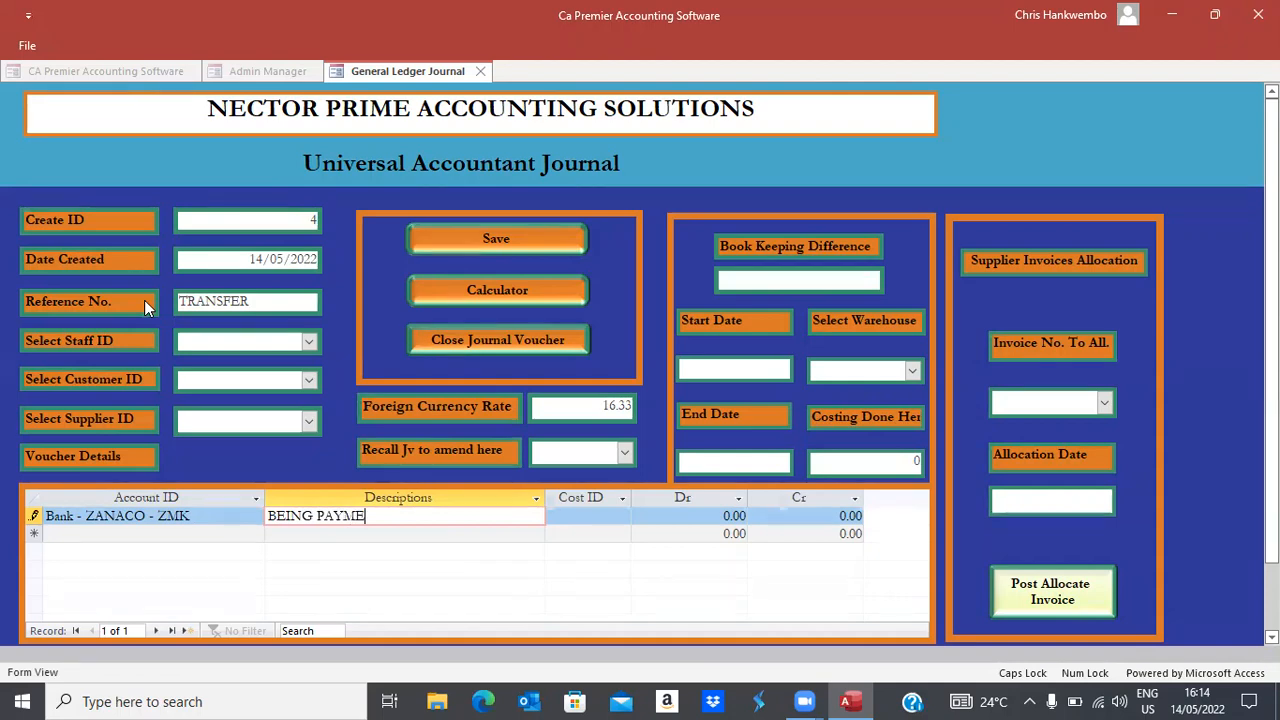
pyautogui.write('NTS FOR GOODS')
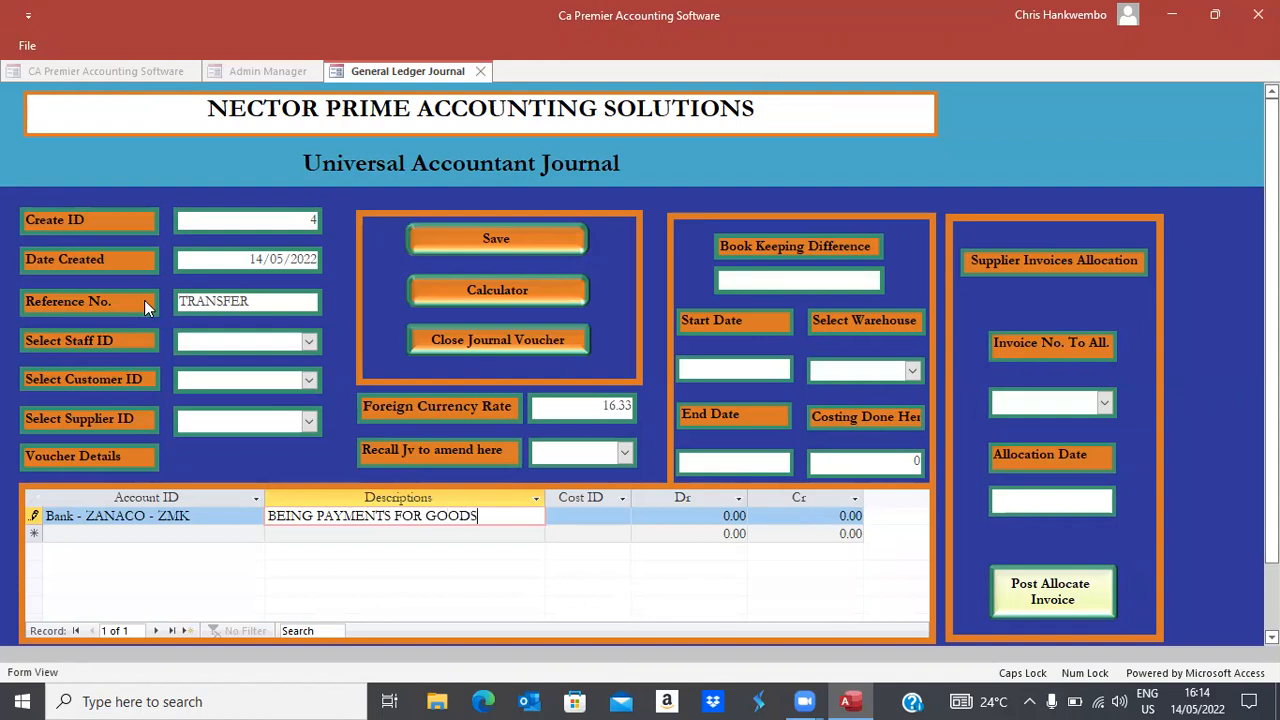
pyautogui.write(' PURCHASED')
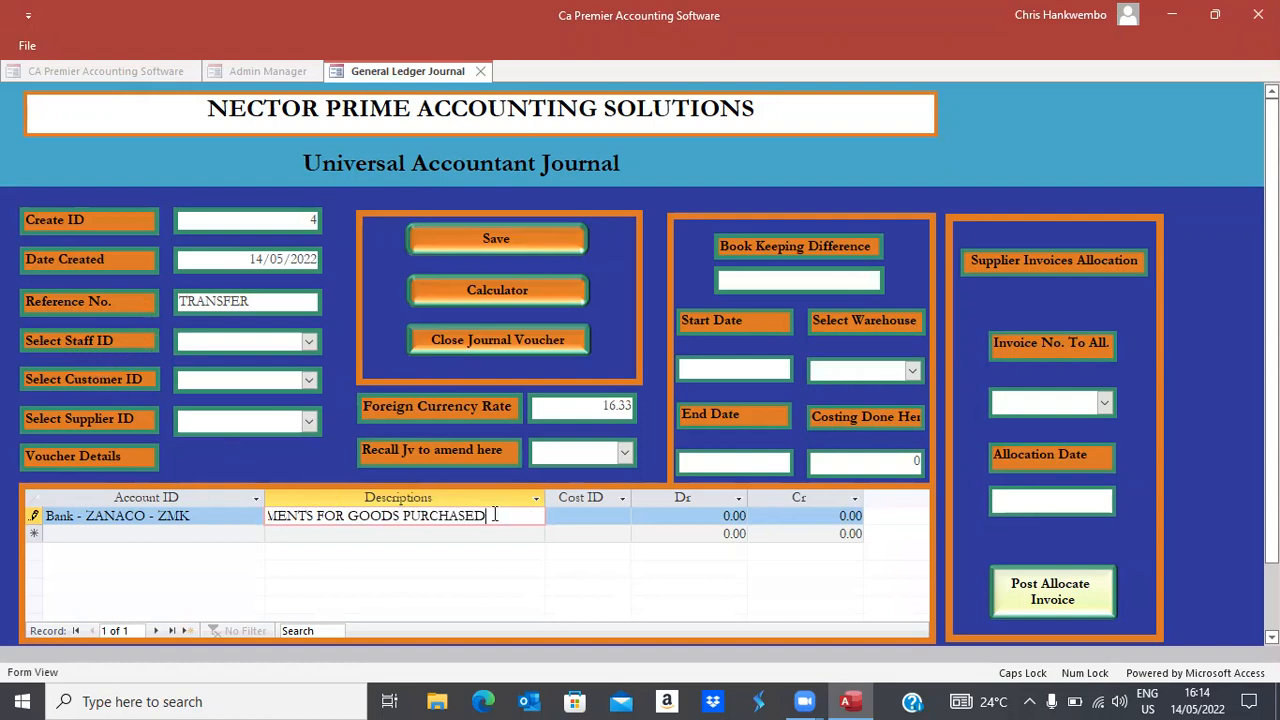
pyautogui.moveTo(486, 516); pyautogui.dragTo(228, 517)
pyautogui.hotkey('ctrl', 'c')
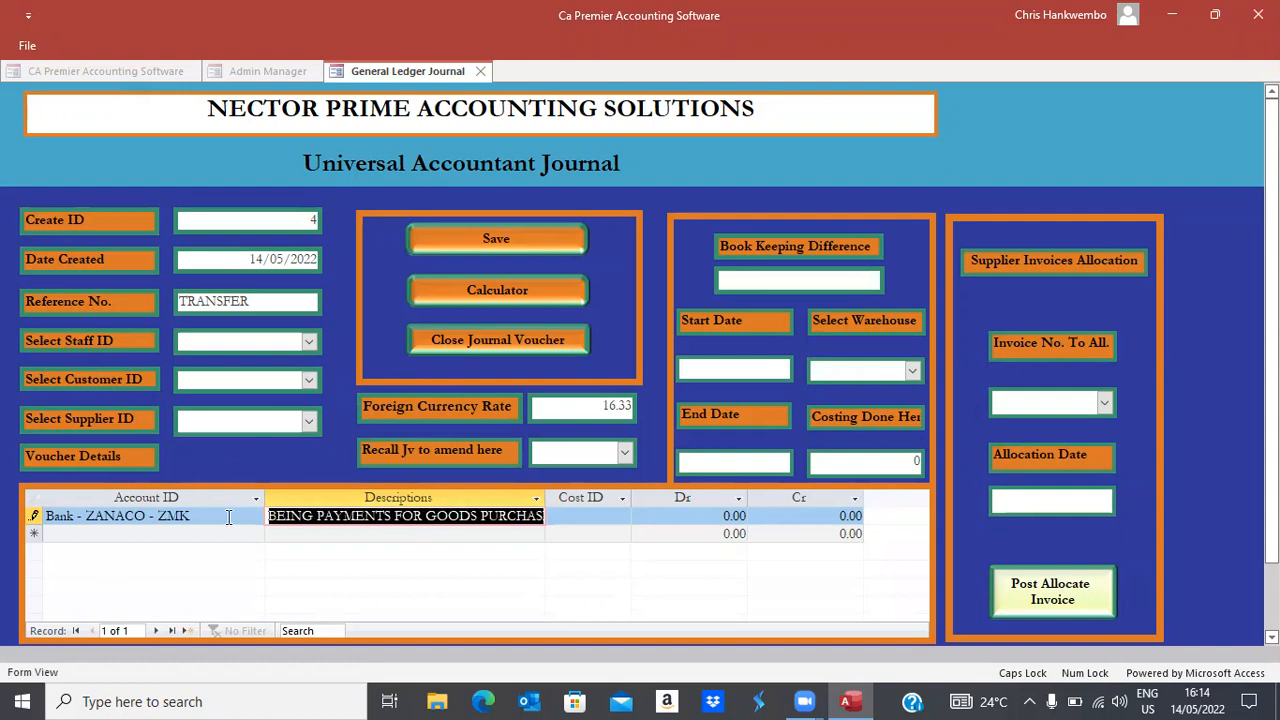
pyautogui.press('Tab')
pyautogui.press('Tab')
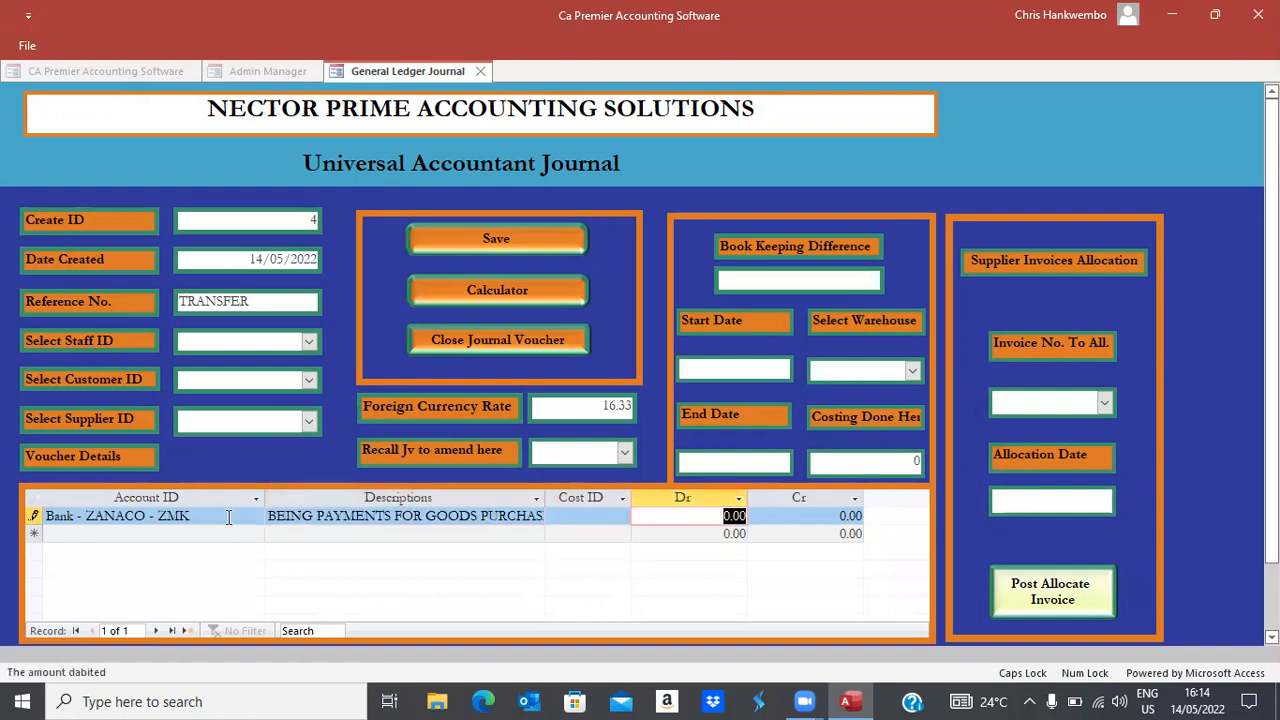
pyautogui.press('Tab')
pyautogui.write('15000')
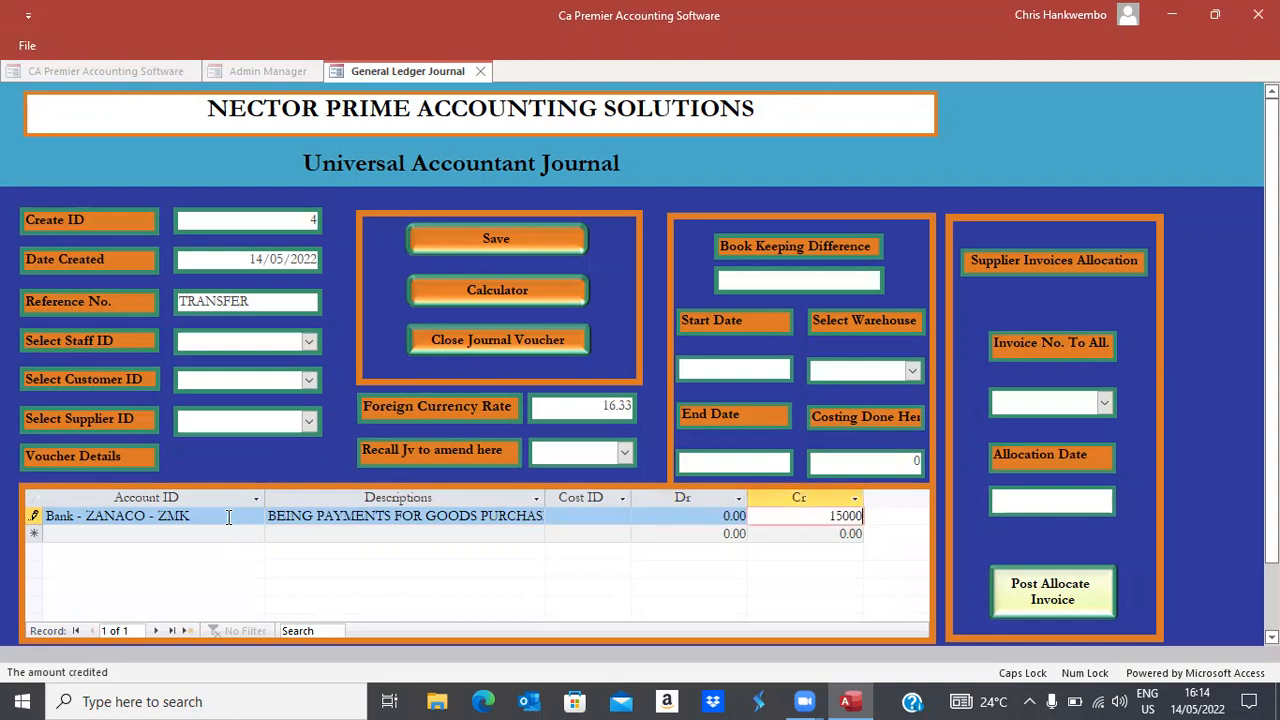
pyautogui.press('Tab')
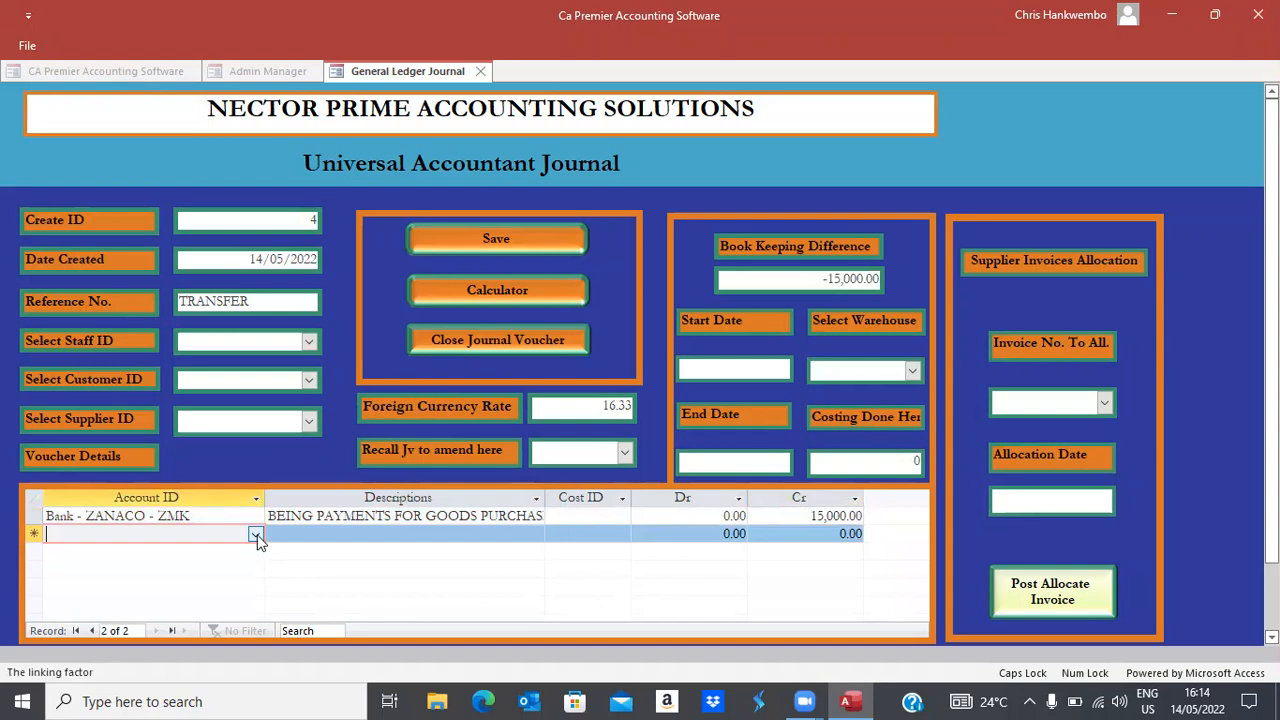
# Add a Payments Control Account line debiting 15000, then save and close the balanced journal
pyautogui.click(257, 538)
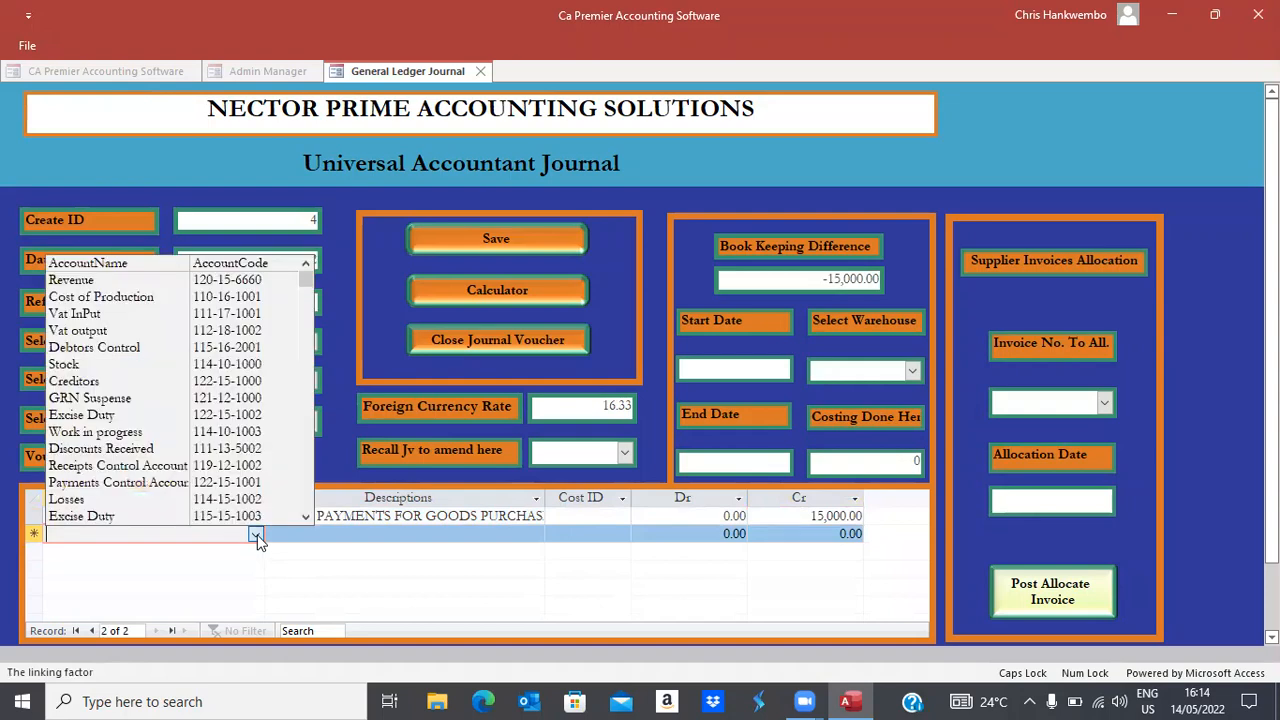
pyautogui.write('PAYments Control Account')
pyautogui.press('Tab')
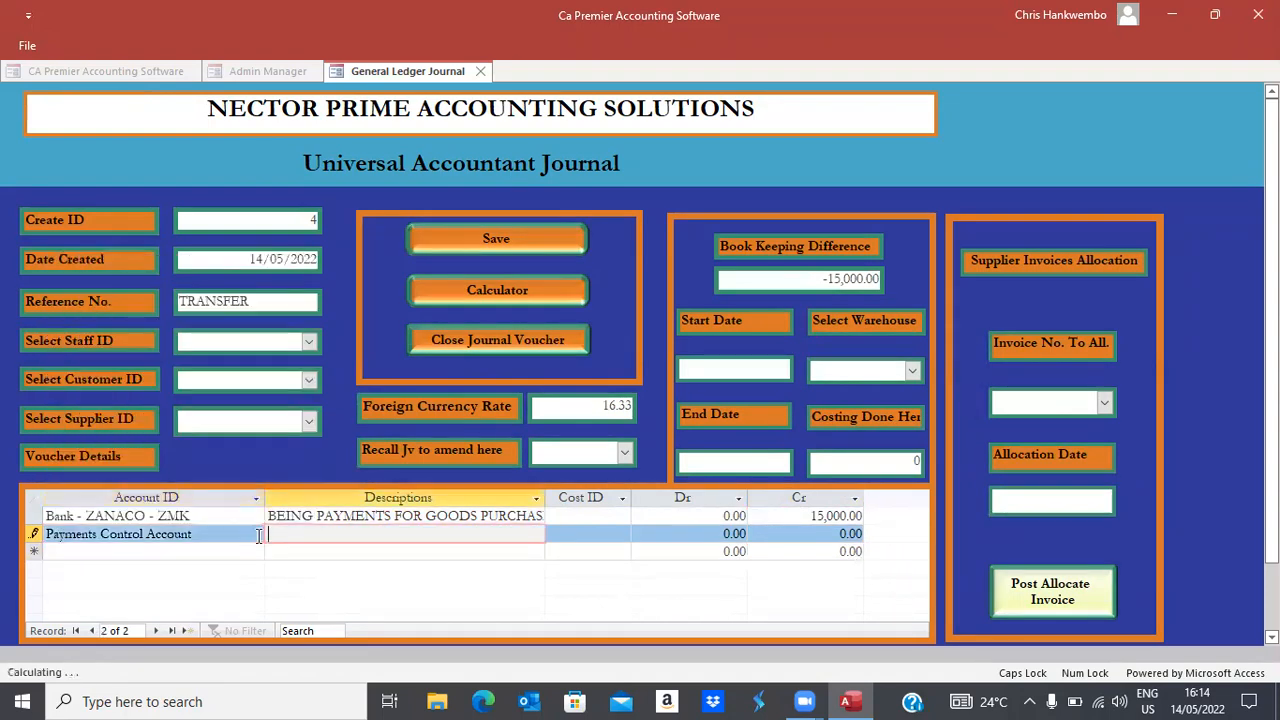
pyautogui.hotkey('ctrl', 'v')
pyautogui.press('Tab')
pyautogui.press('Tab')
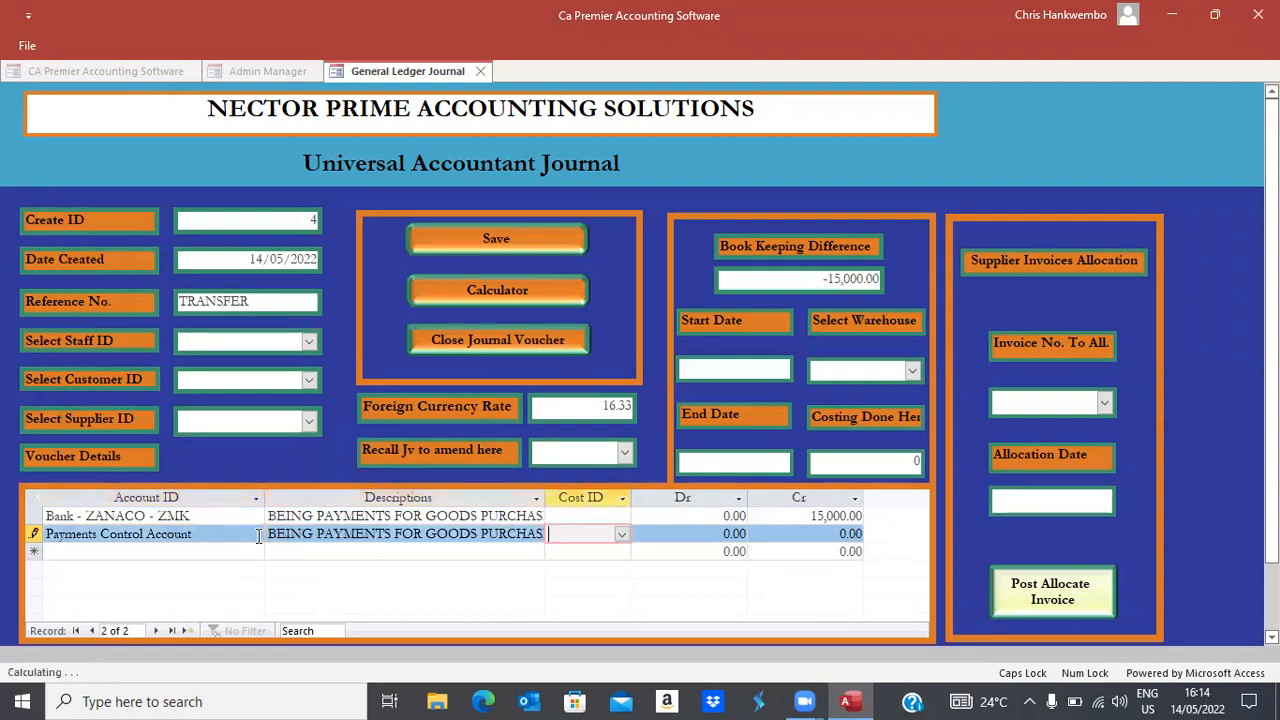
pyautogui.write('15000')
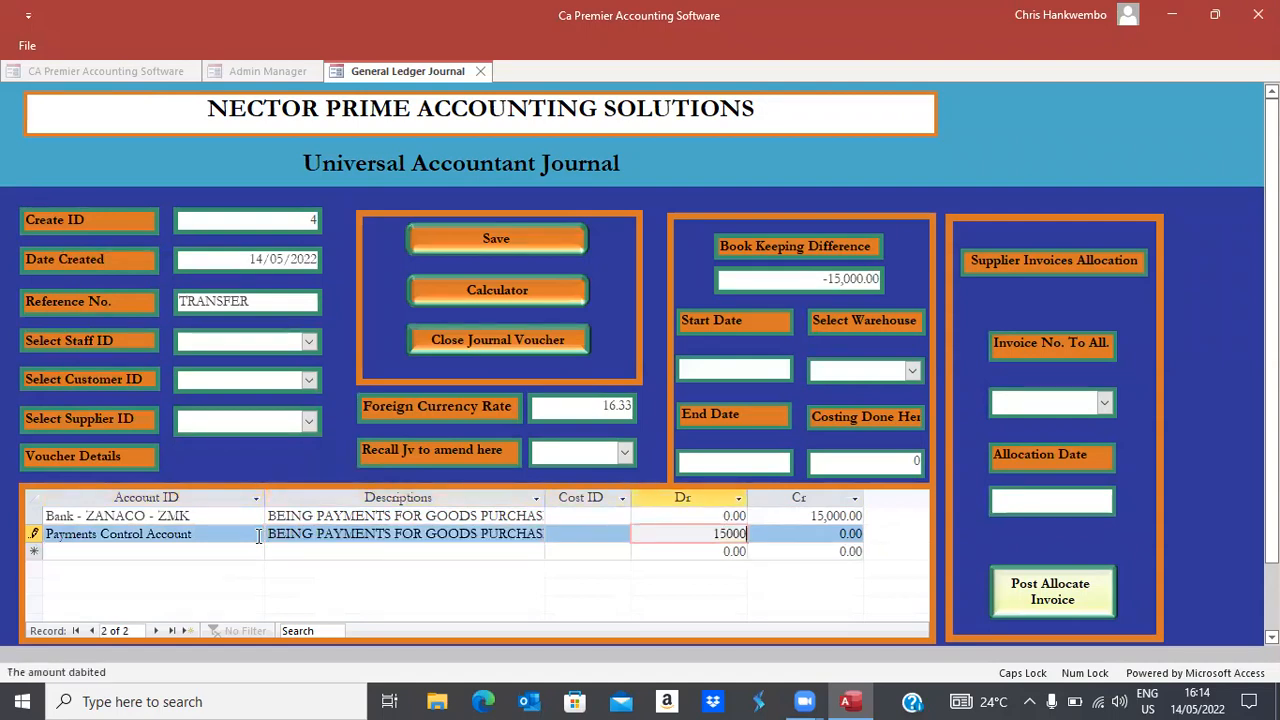
pyautogui.press('Tab')
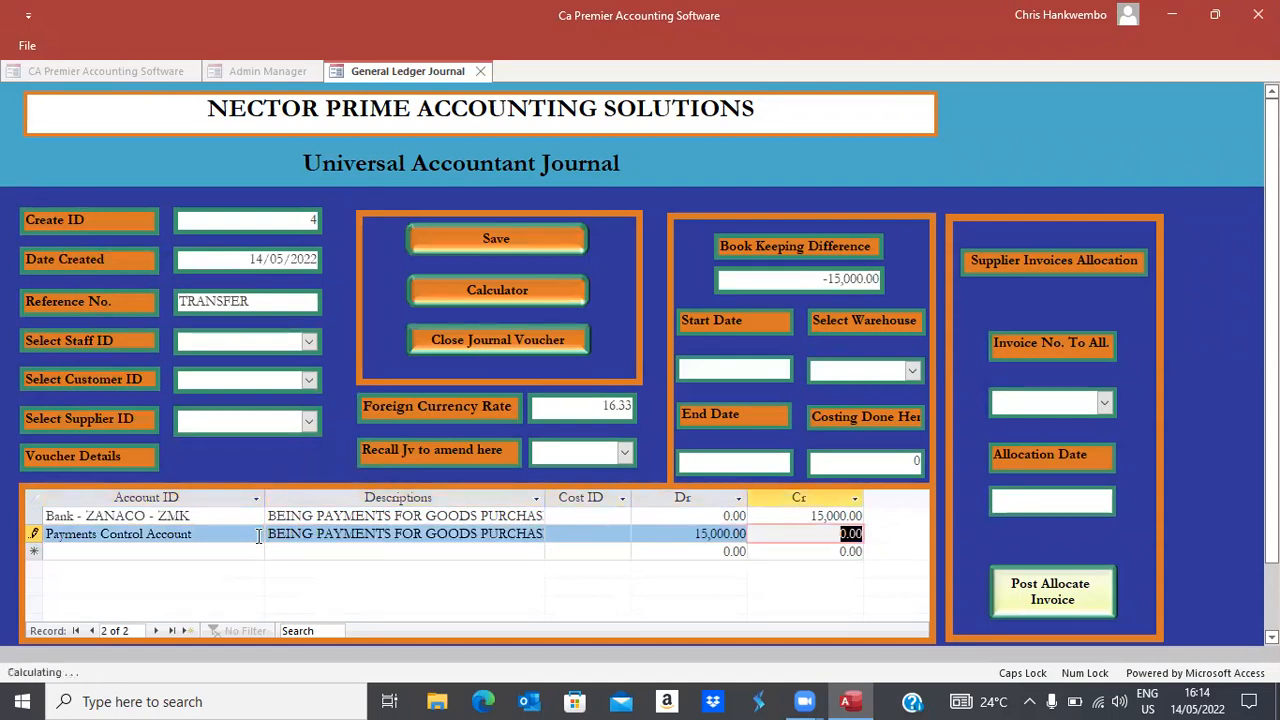
pyautogui.press('Tab')
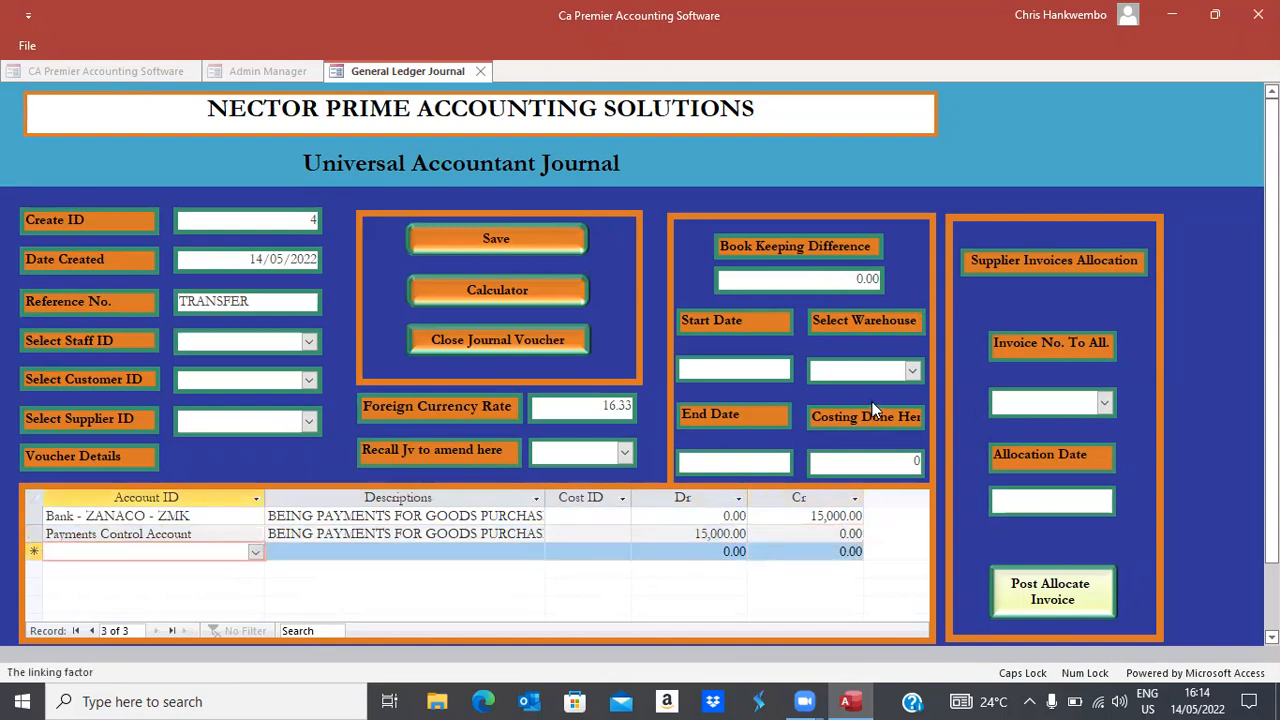
pyautogui.click(536, 240)
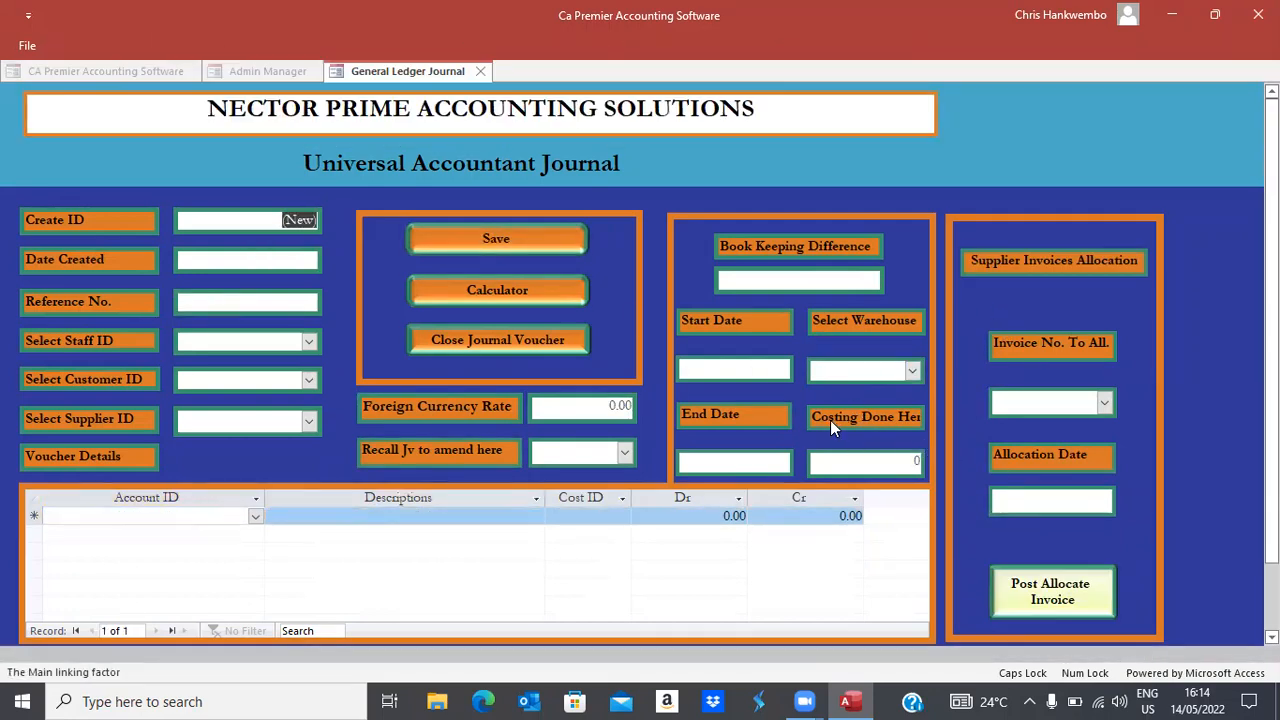
pyautogui.click(436, 340)
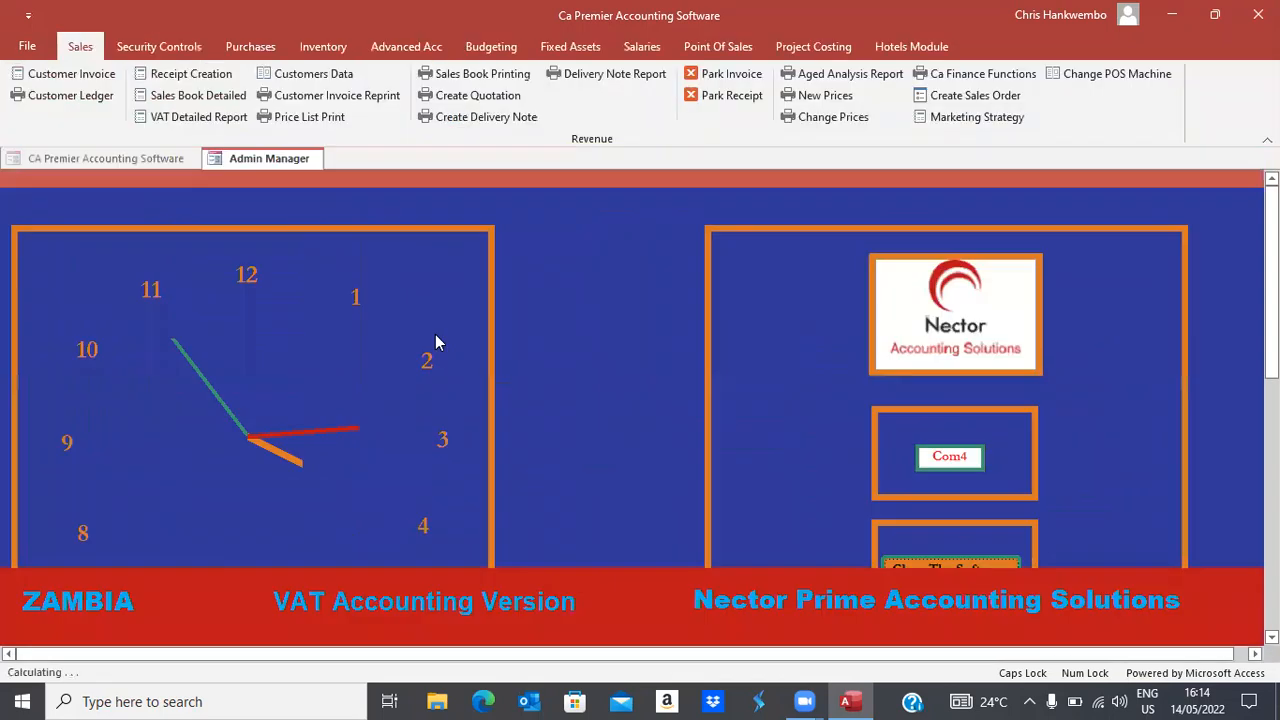
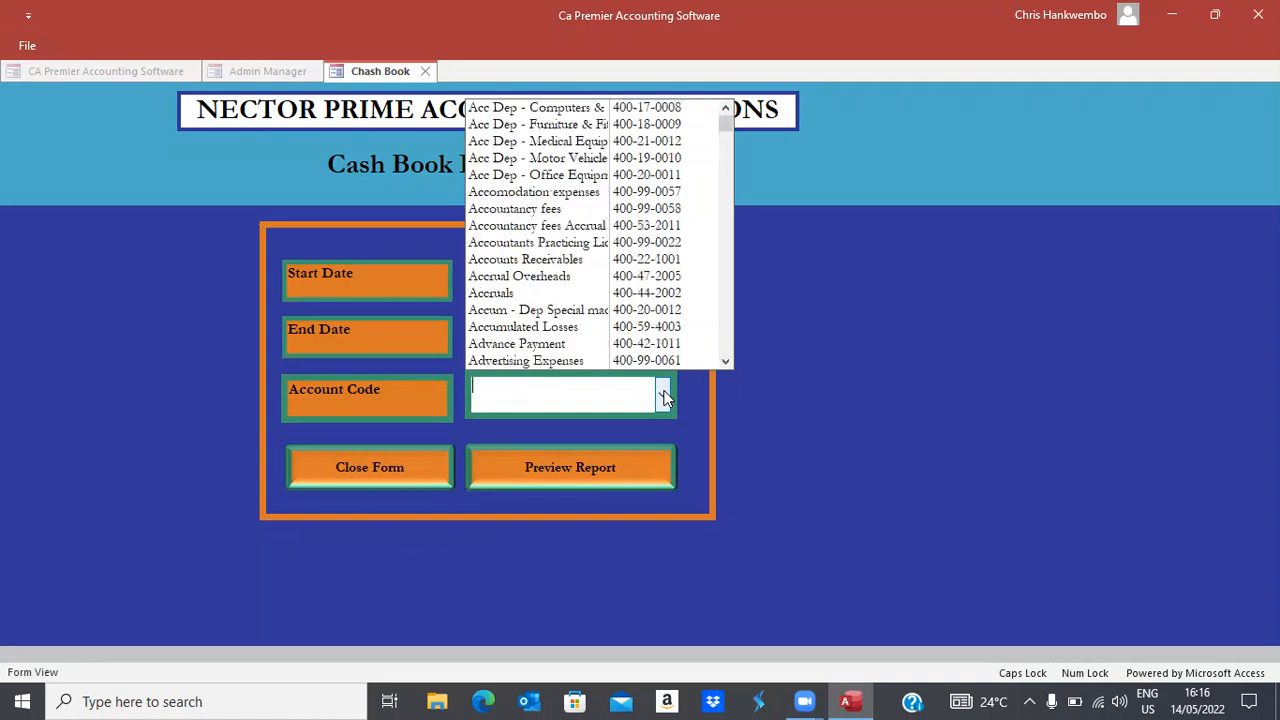
# Preview the cash book report for account Bank - ZANACO - ZMK dated 14/05/2022
pyautogui.write('ZA')
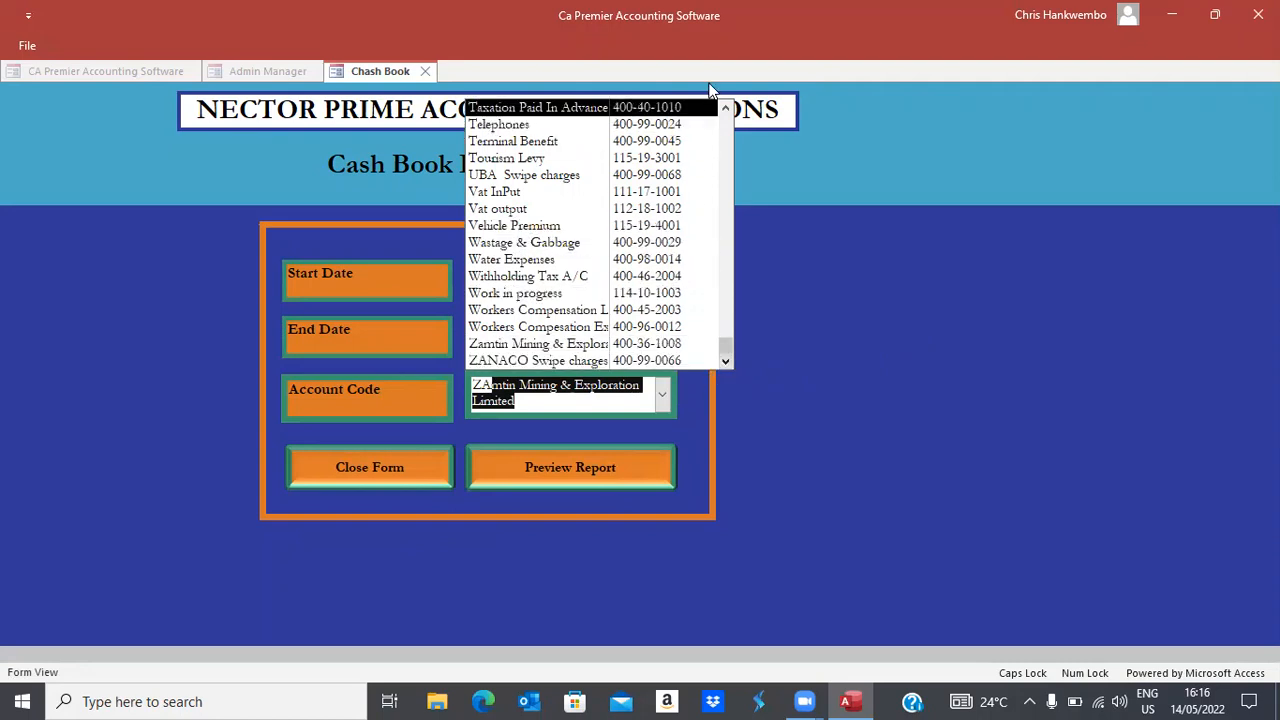
pyautogui.click(725, 107)
pyautogui.scroll(2, 728, 113)
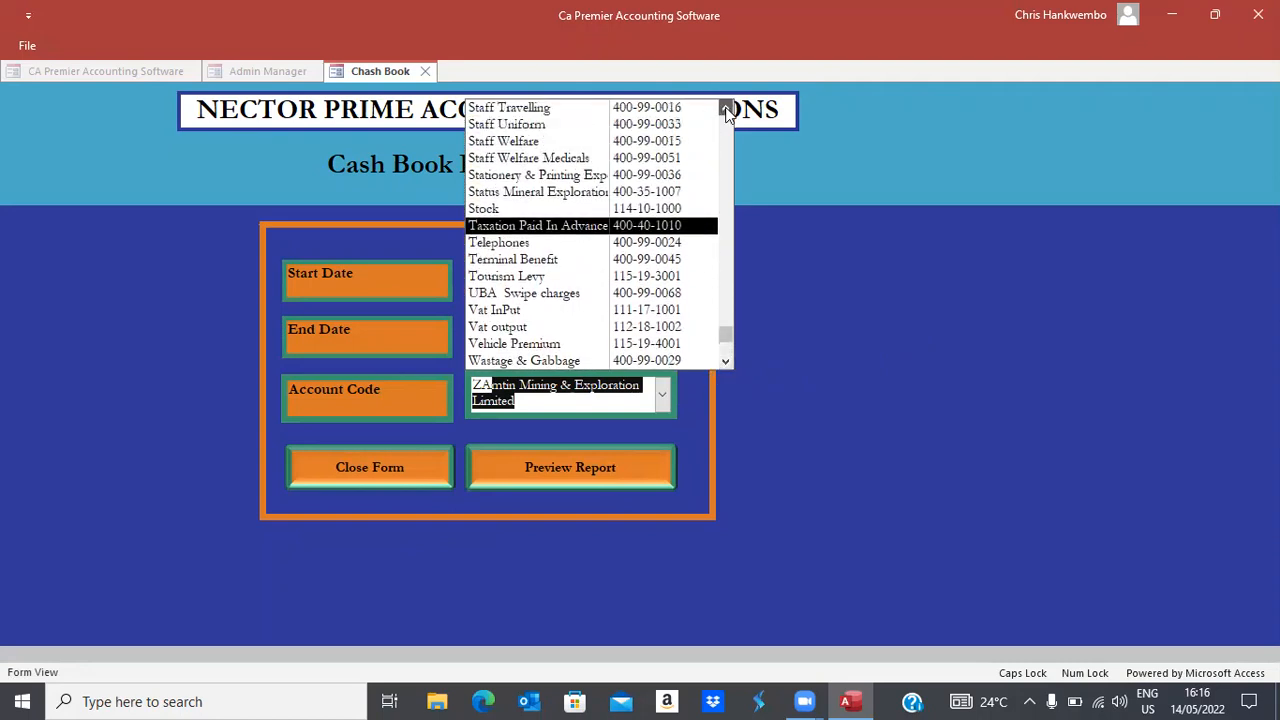
pyautogui.press('BackSpace')
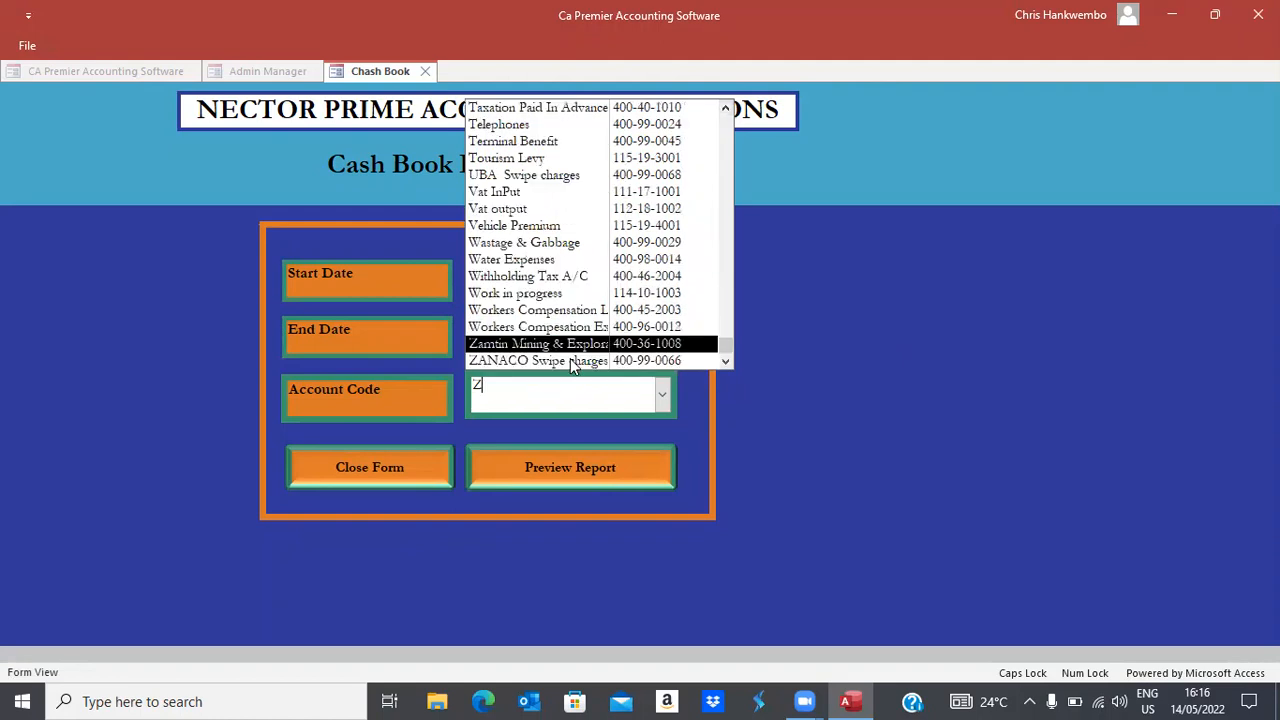
pyautogui.write('BA')
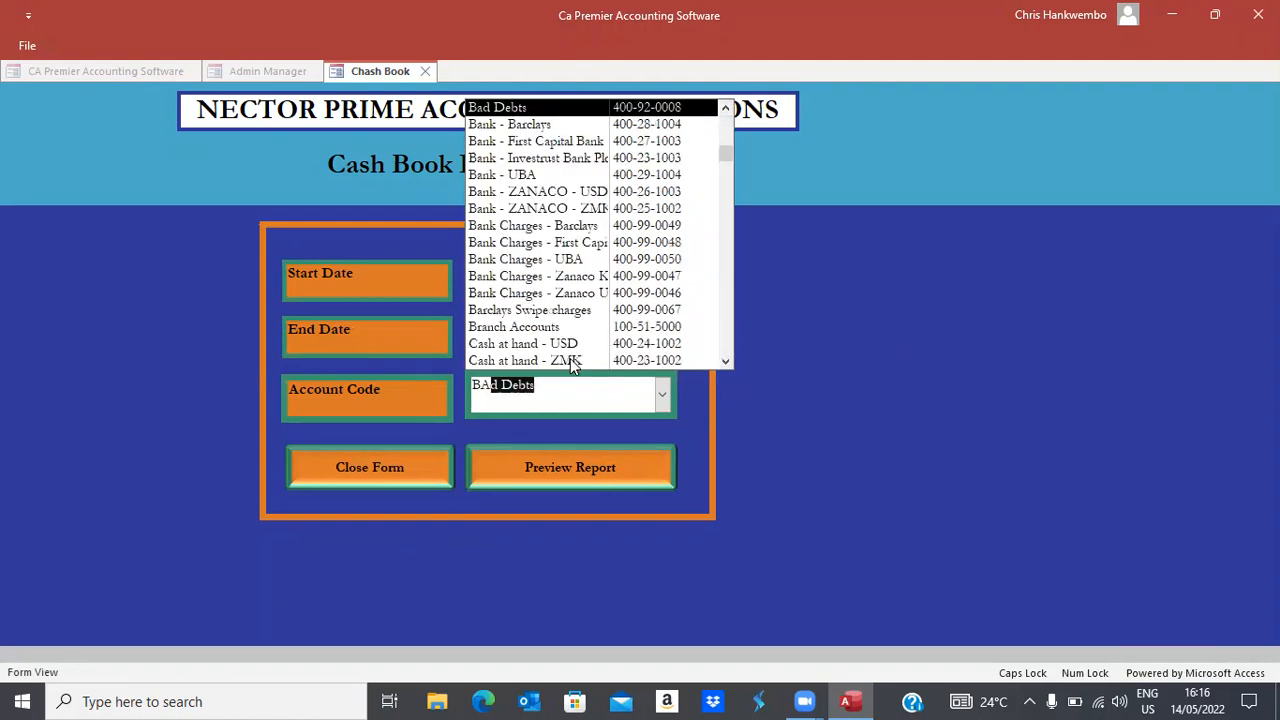
pyautogui.write('NK - Barclays')
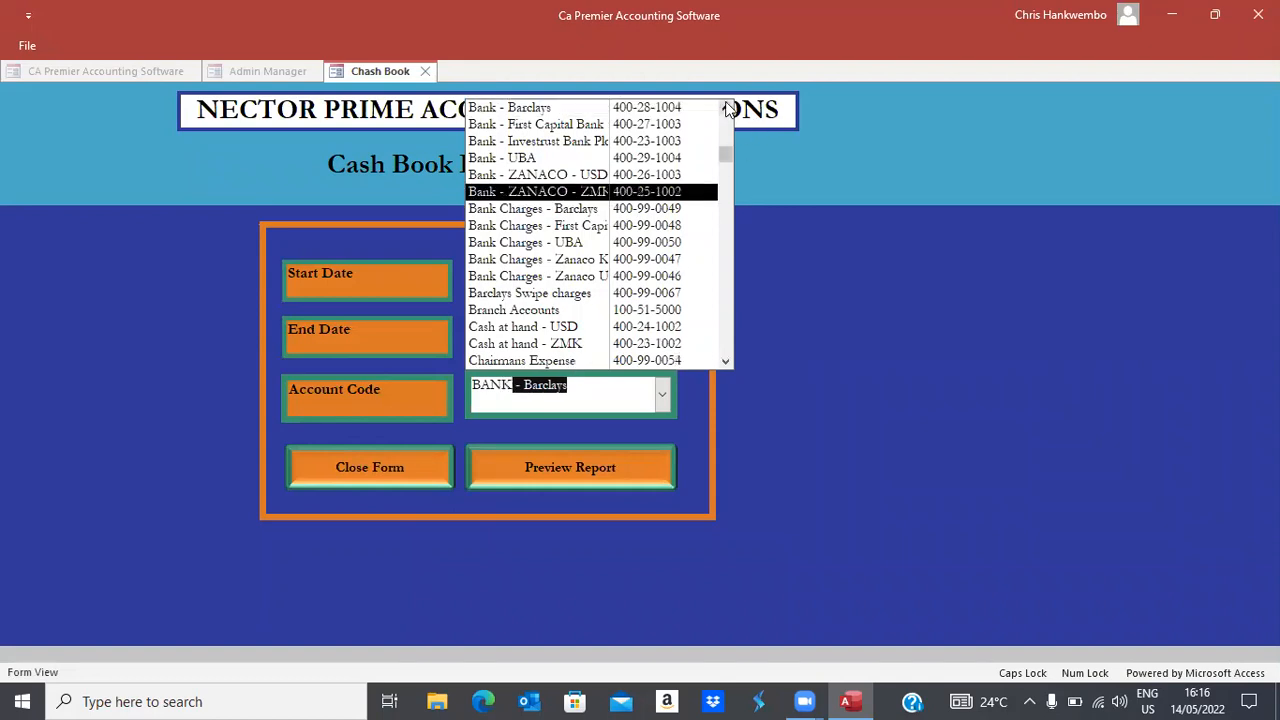
pyautogui.click(640, 193)
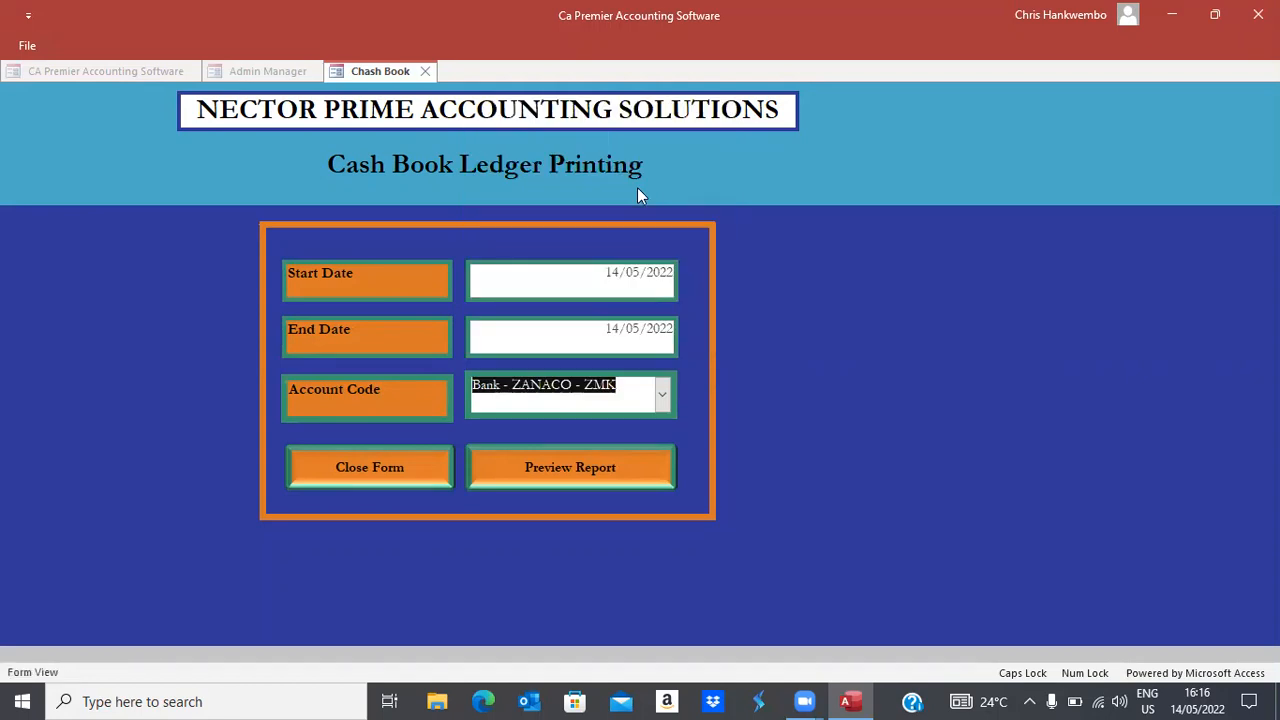
pyautogui.click(545, 469)
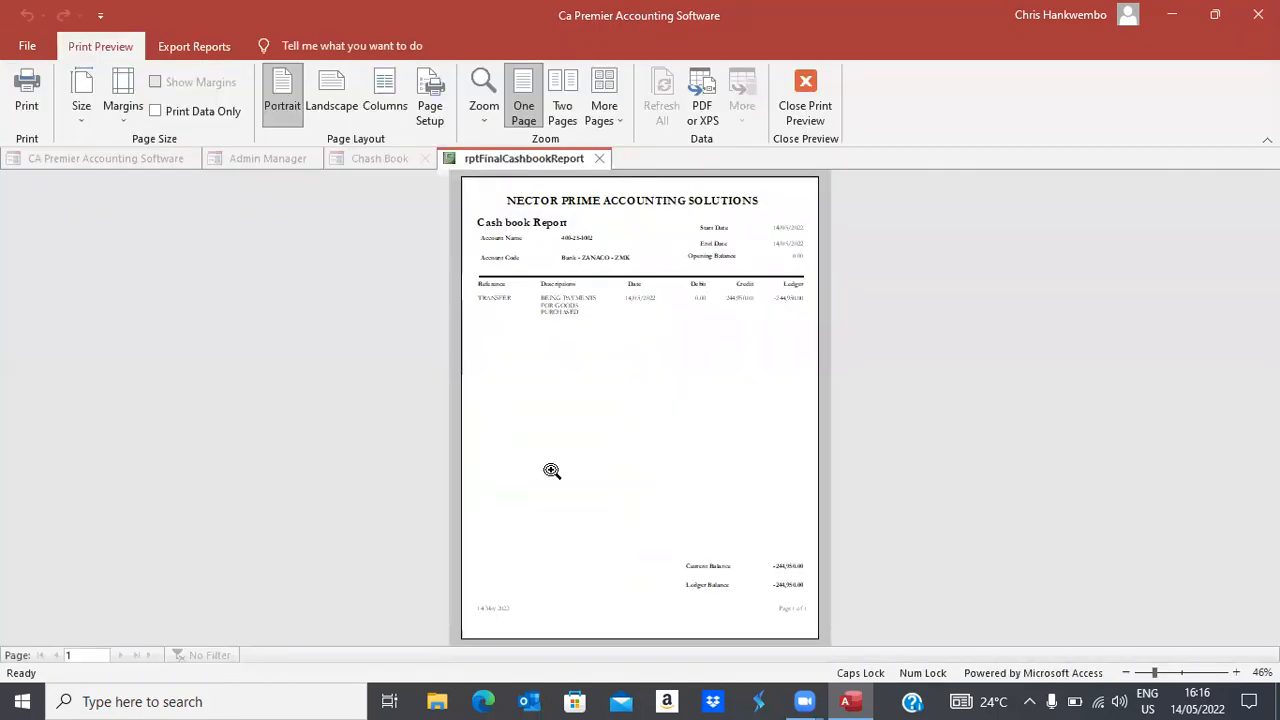
# Zoom into the cash book preview and scroll through the 244,950.00 transfer entry
pyautogui.click(632, 337)
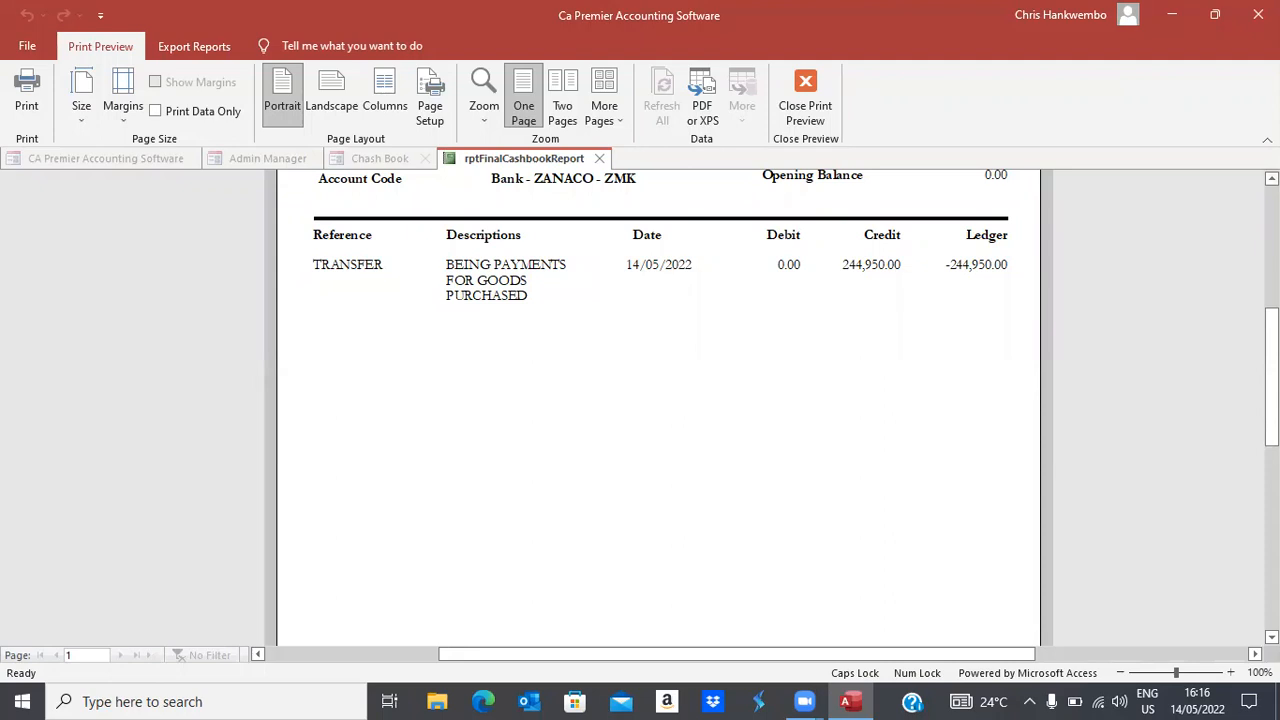
pyautogui.scroll(2, 660, 400)
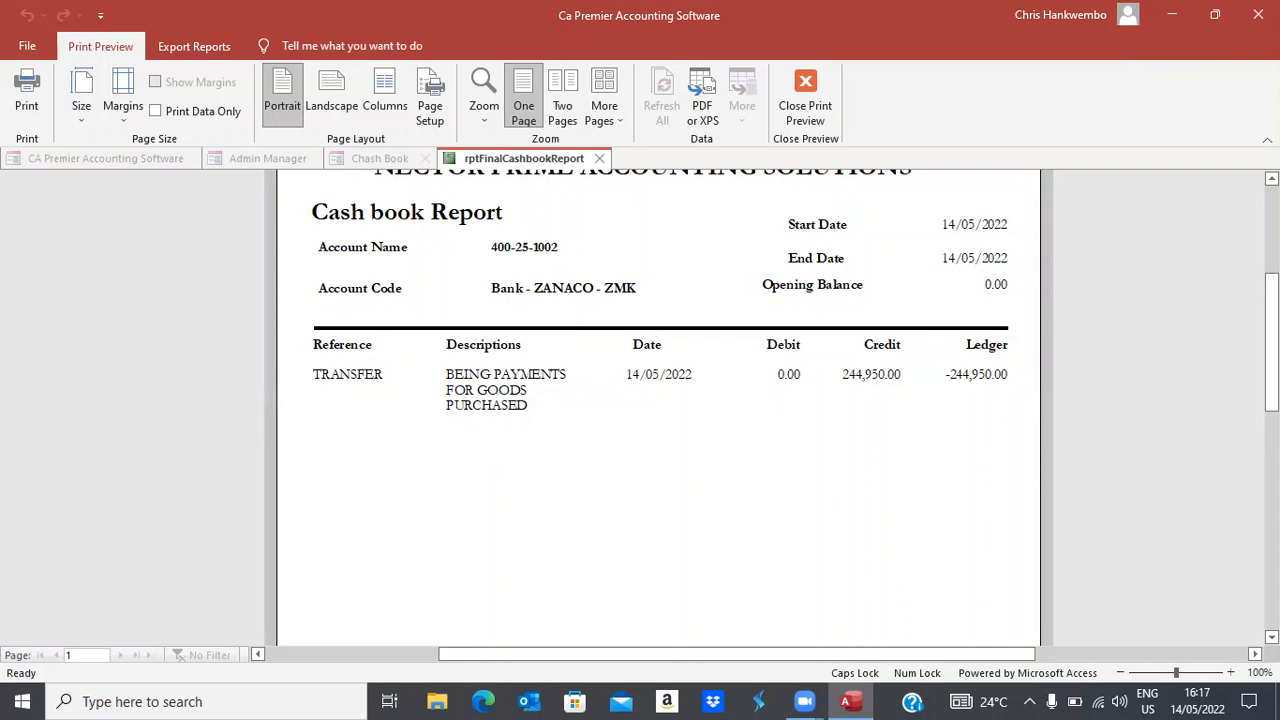
pyautogui.scroll(-5, 660, 405)
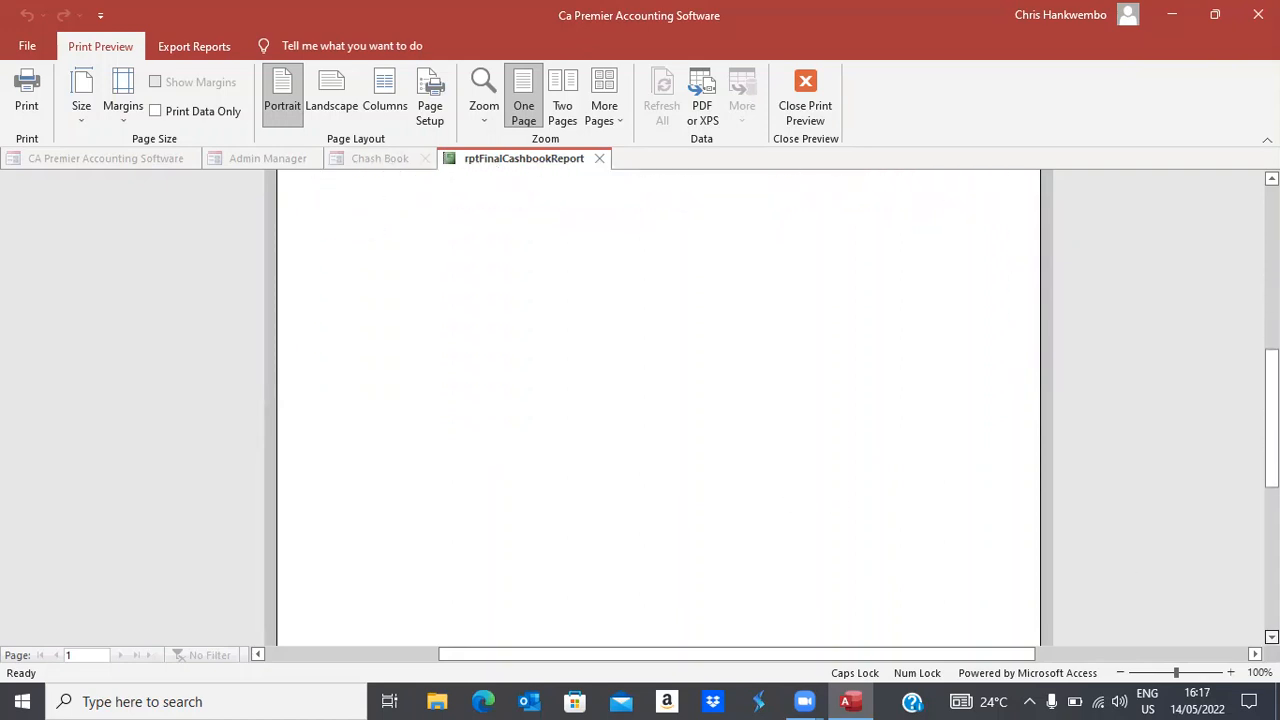
pyautogui.scroll(-1, 660, 405)
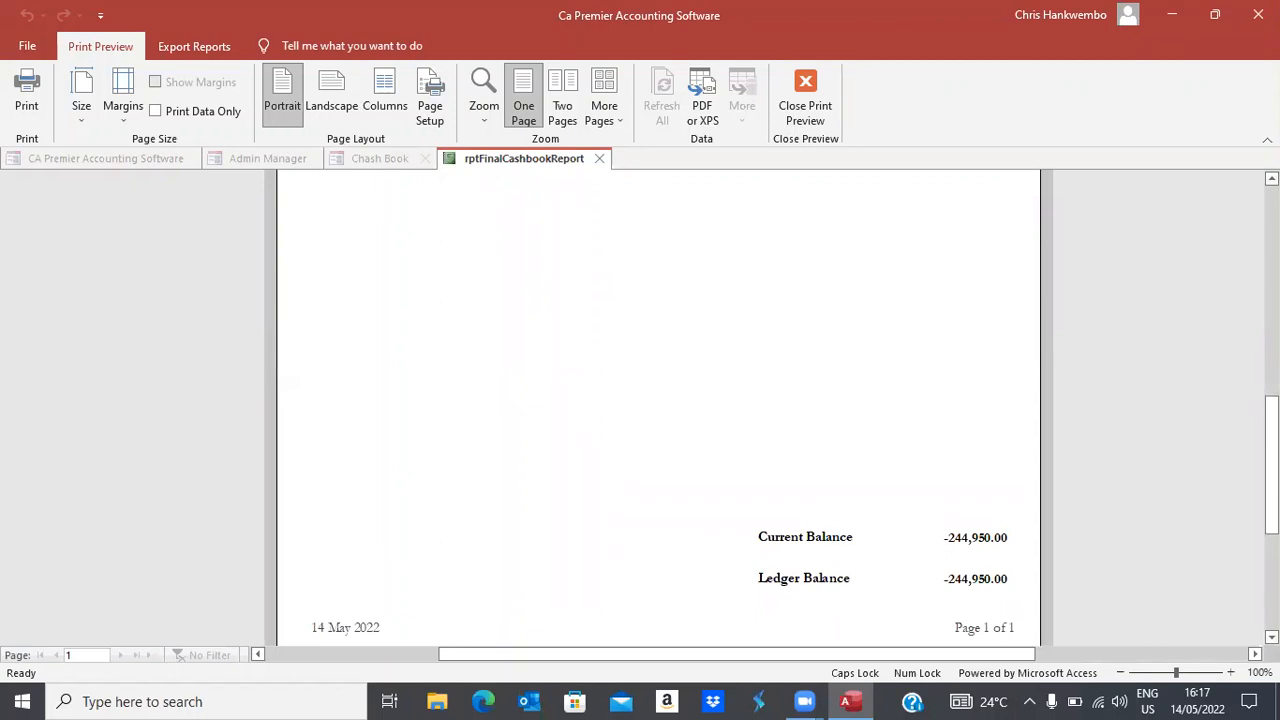
pyautogui.scroll(5, 660, 405)
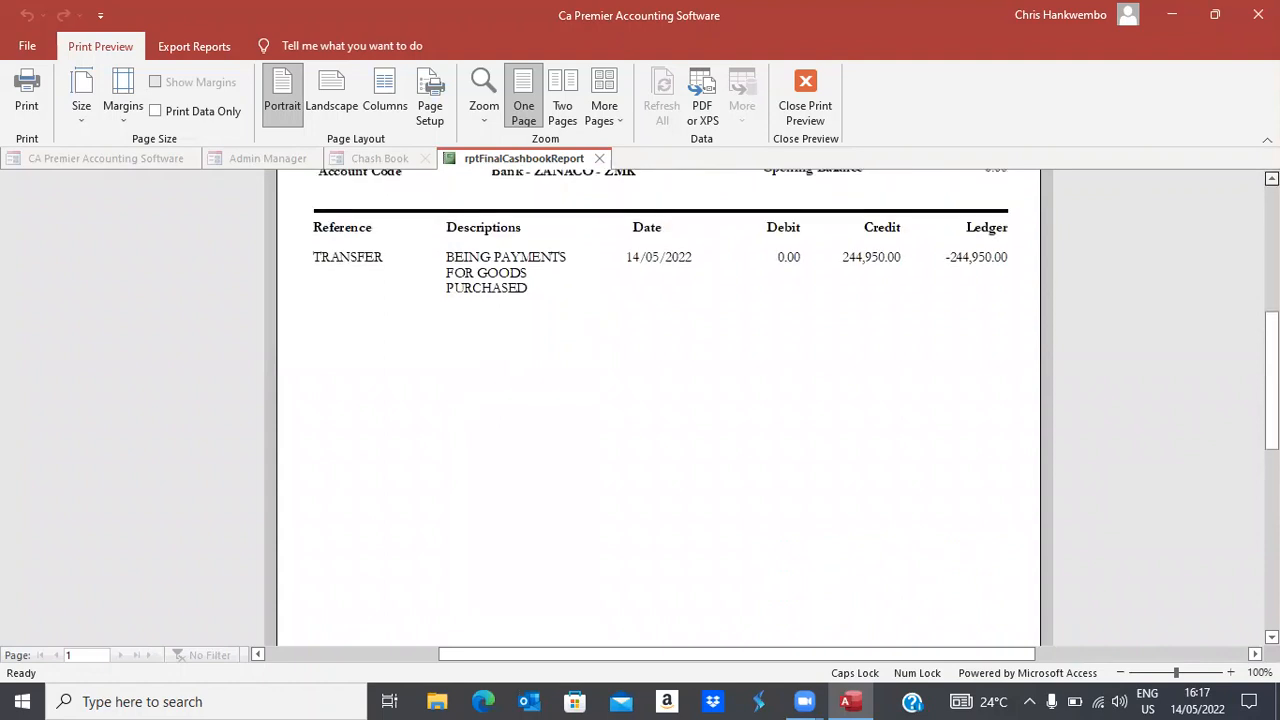
# Close the cash book preview and form, then set both Trial Balance Monthly dates to 14/05/2022
pyautogui.click(805, 118)
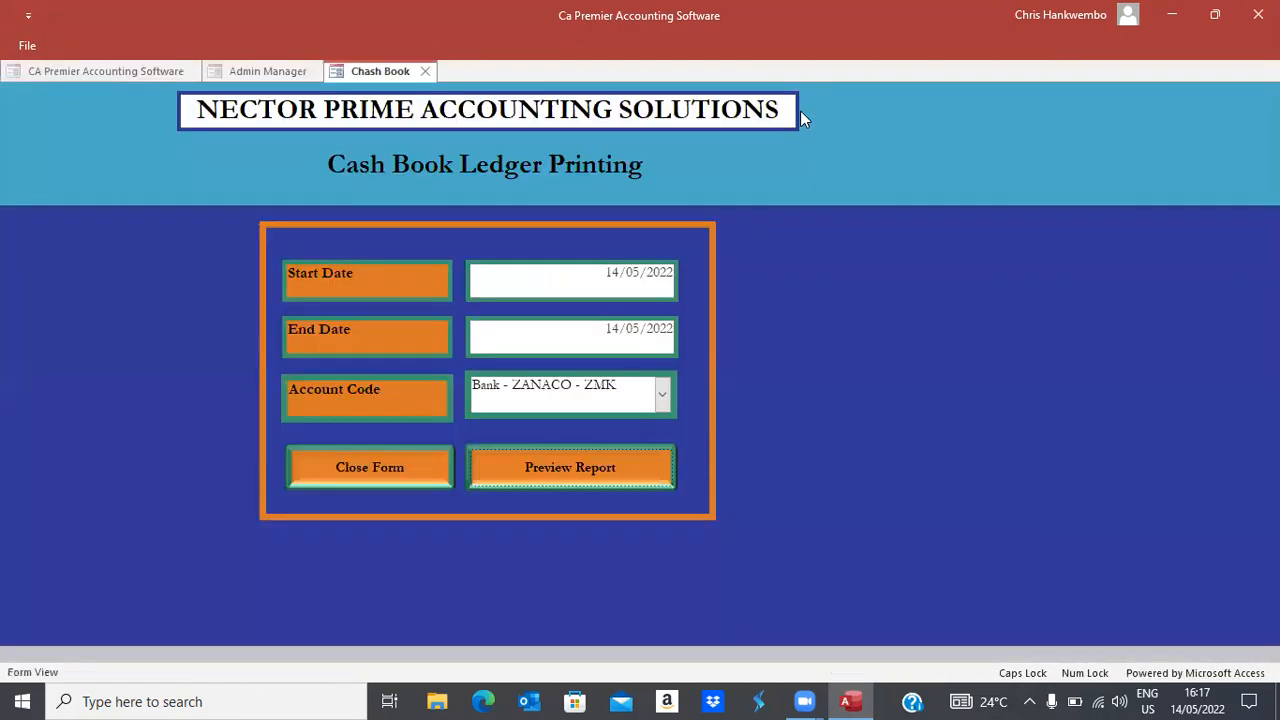
pyautogui.click(397, 470)
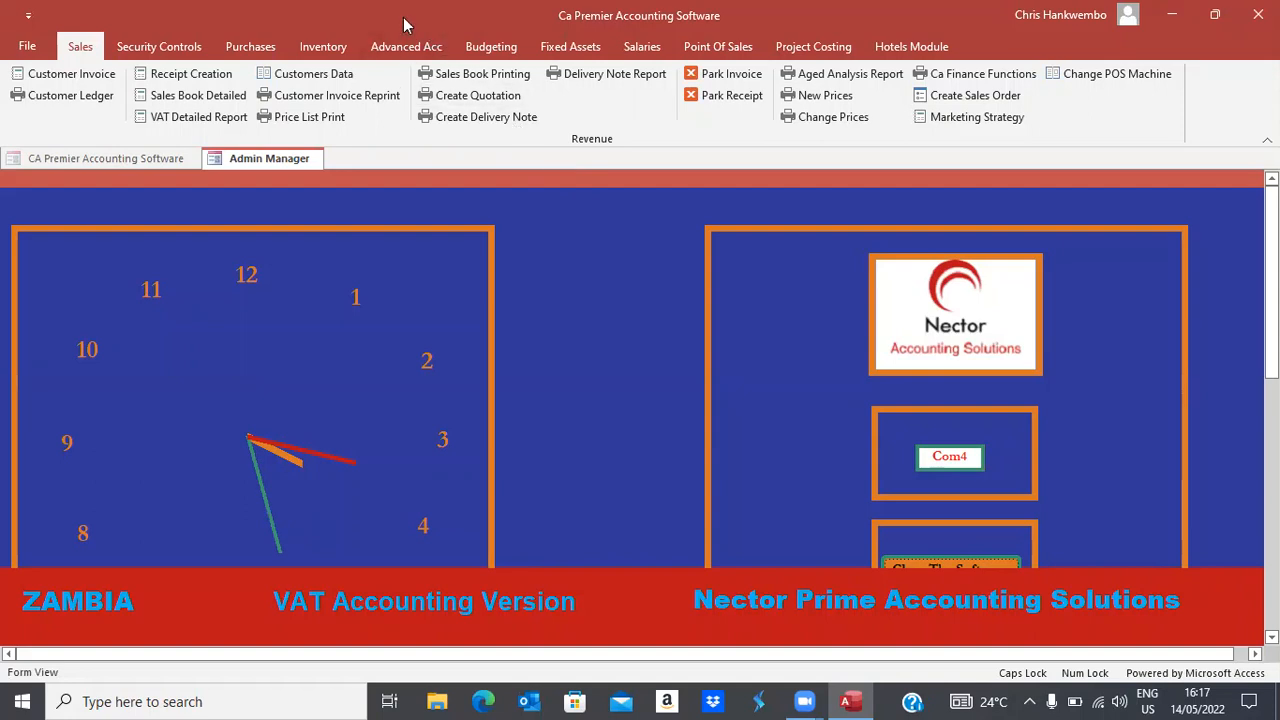
pyautogui.click(396, 47)
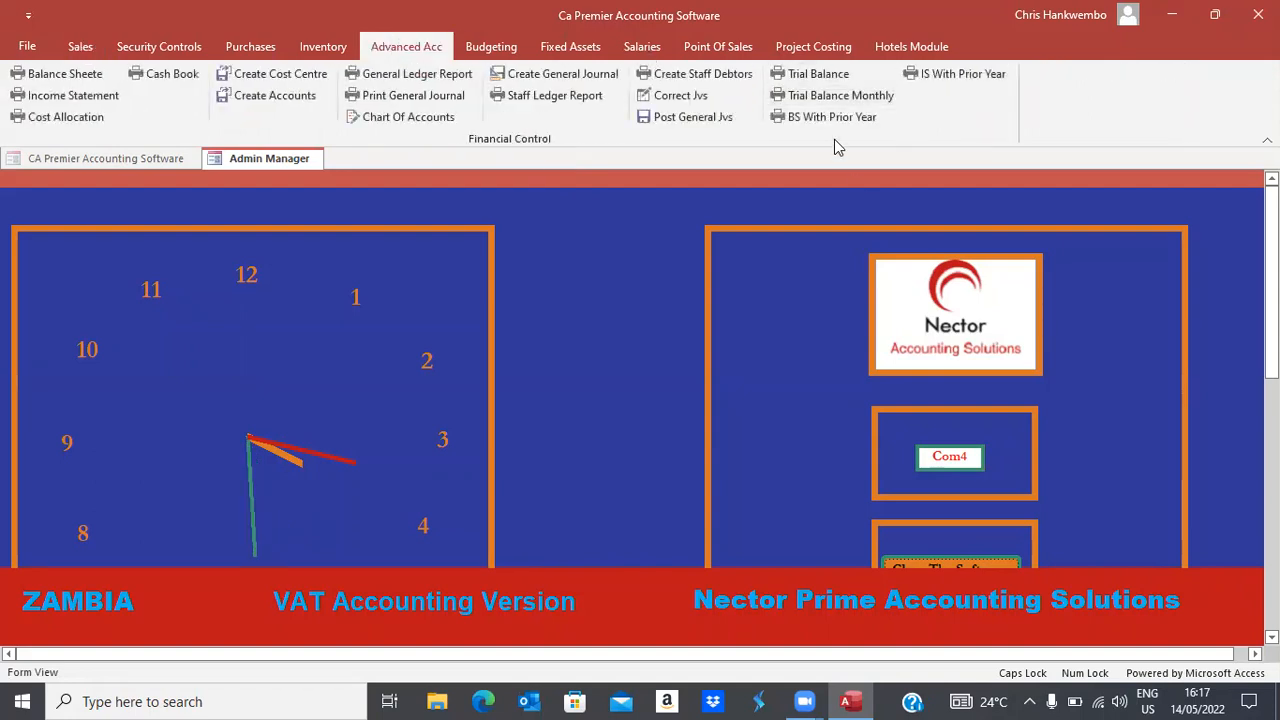
pyautogui.click(838, 97)
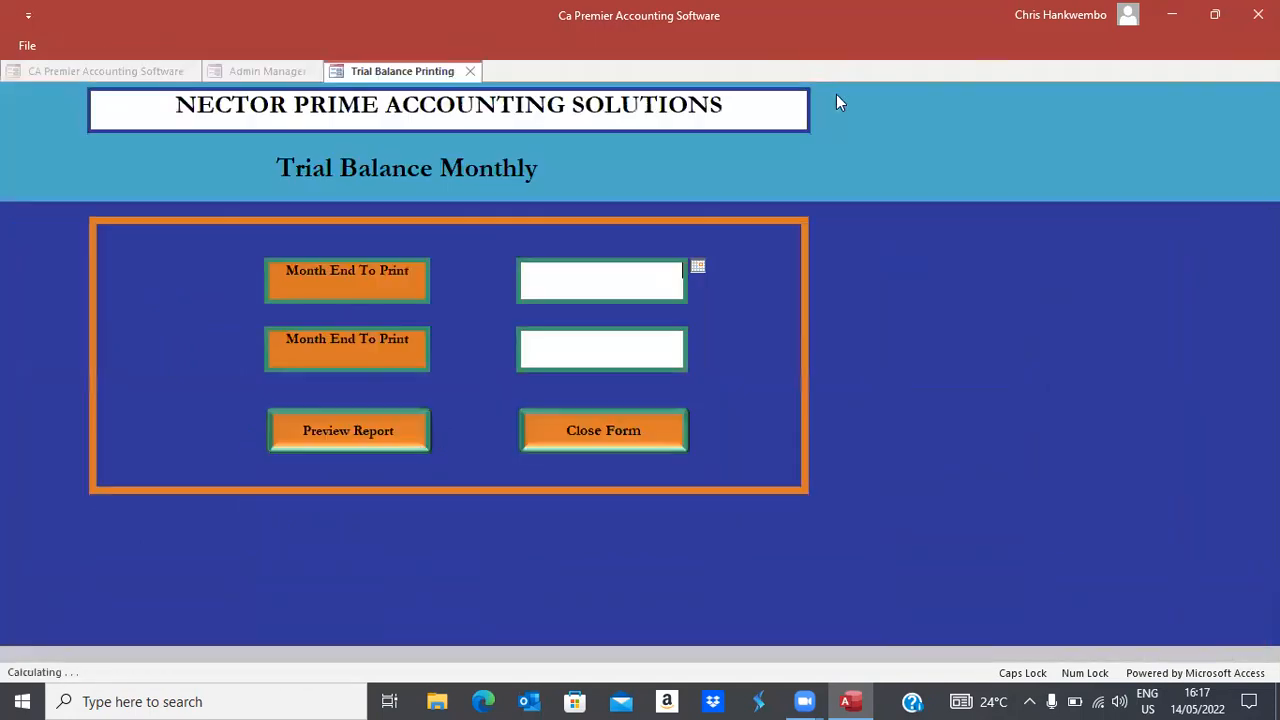
pyautogui.click(697, 268)
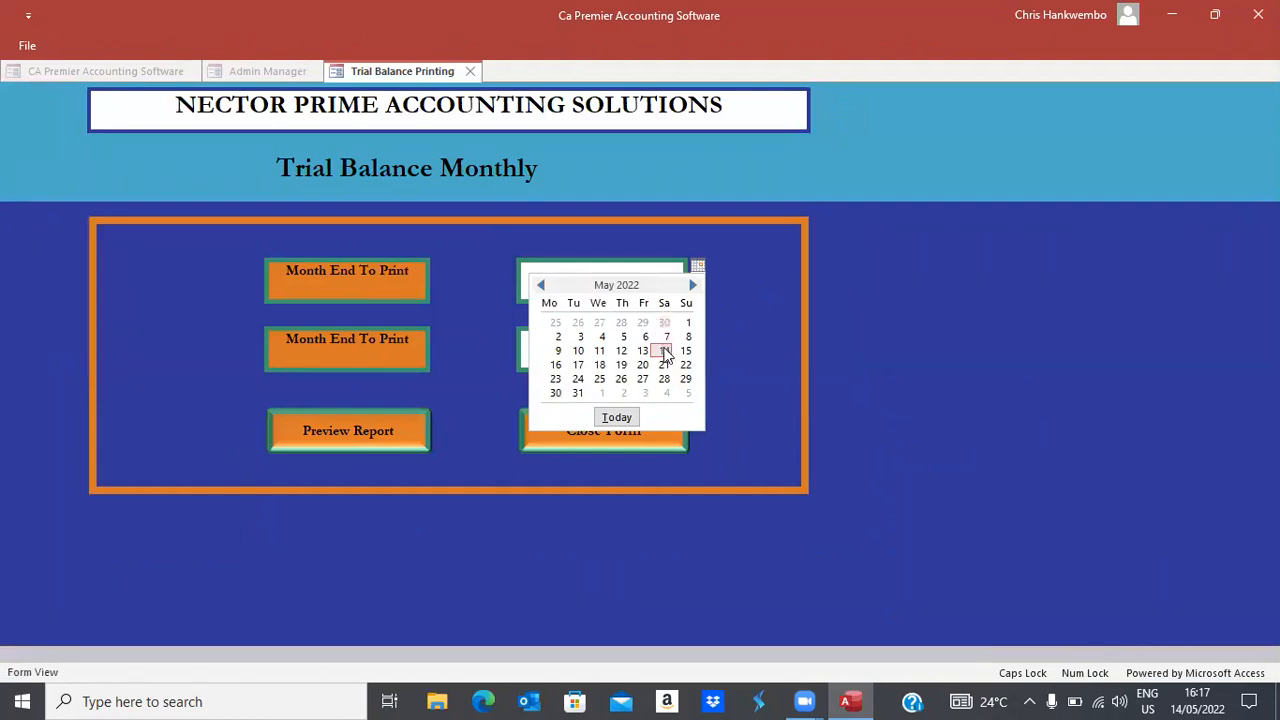
pyautogui.click(667, 349)
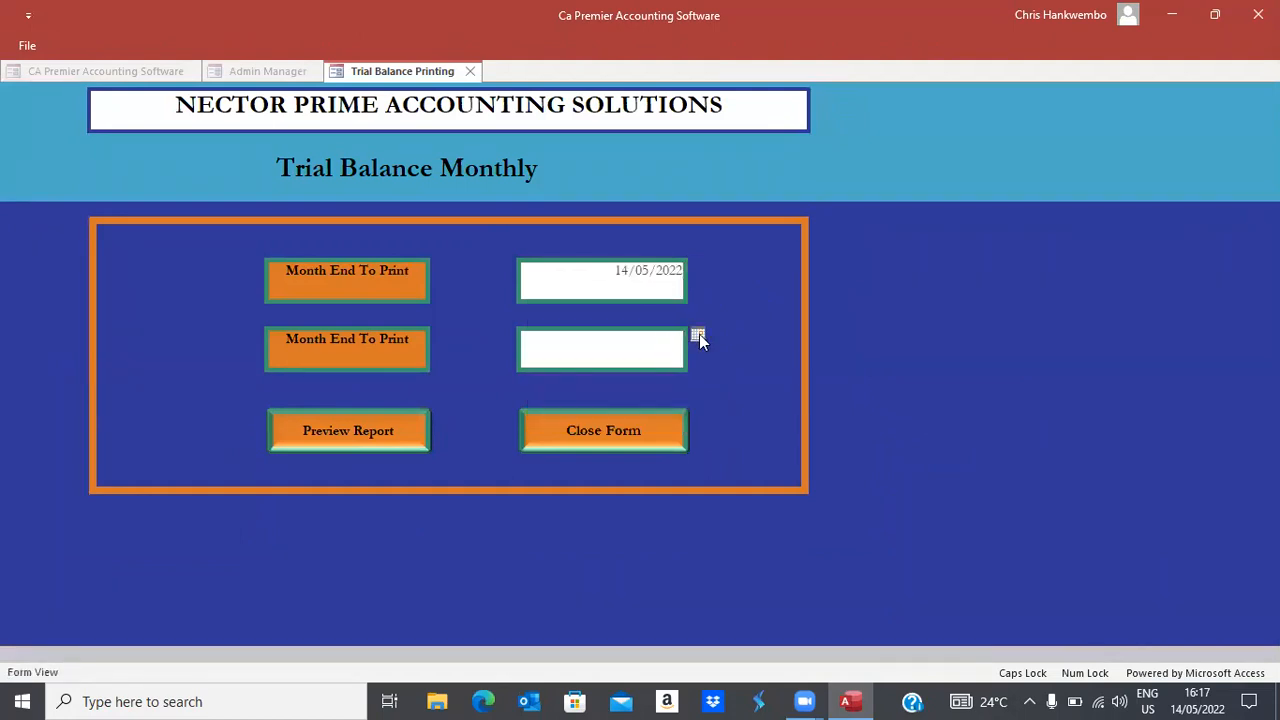
pyautogui.click(699, 334)
pyautogui.click(664, 419)
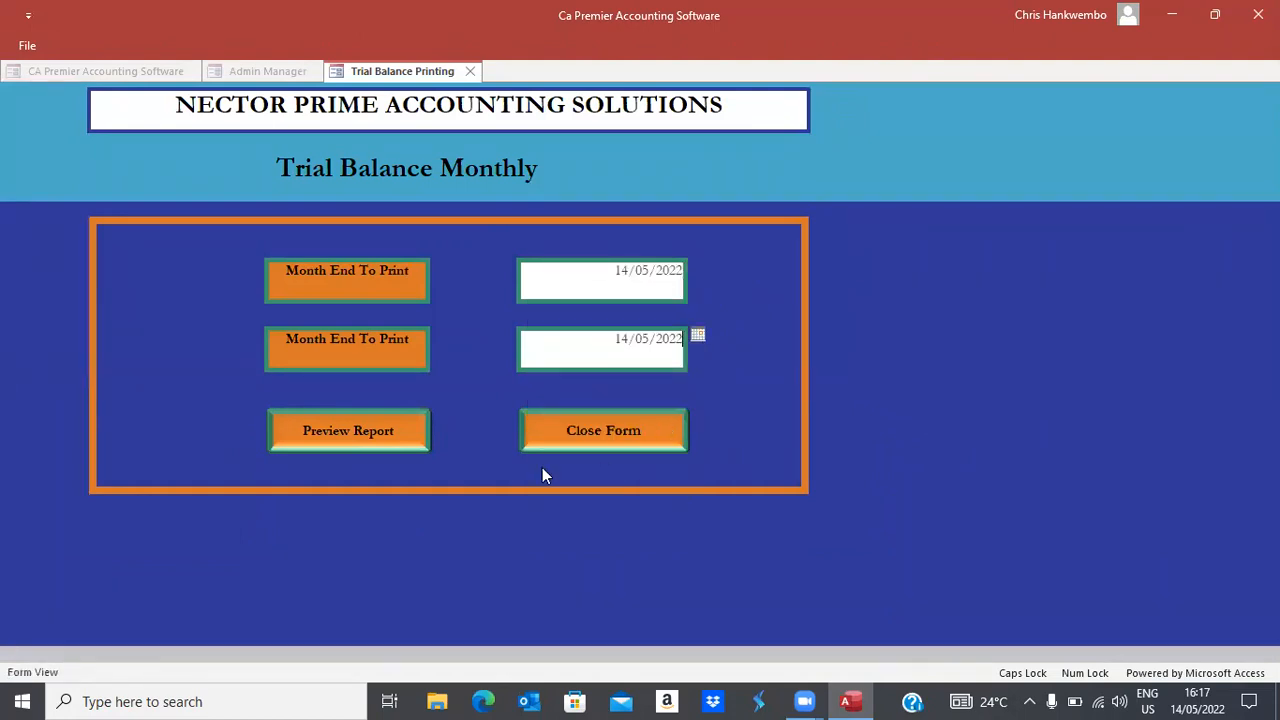
# Preview the trial balance totalling 825,536.21 each side, then close the preview and form
pyautogui.click(341, 443)
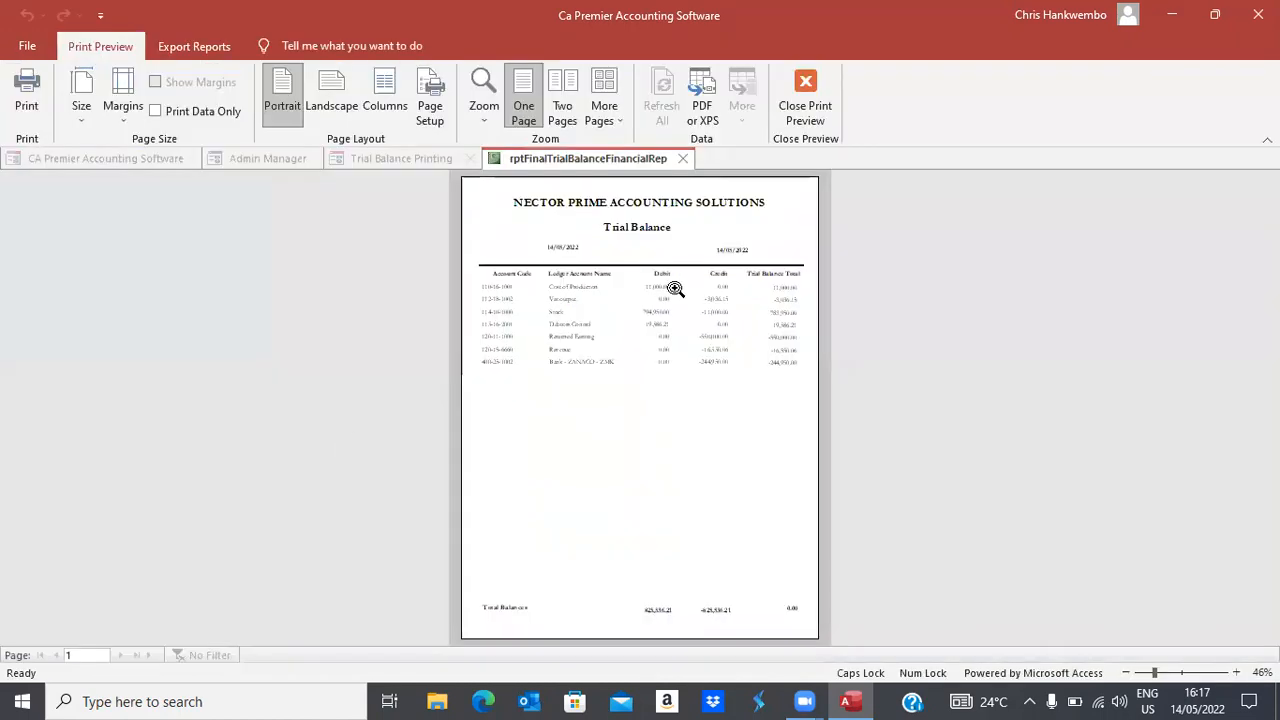
pyautogui.click(669, 290)
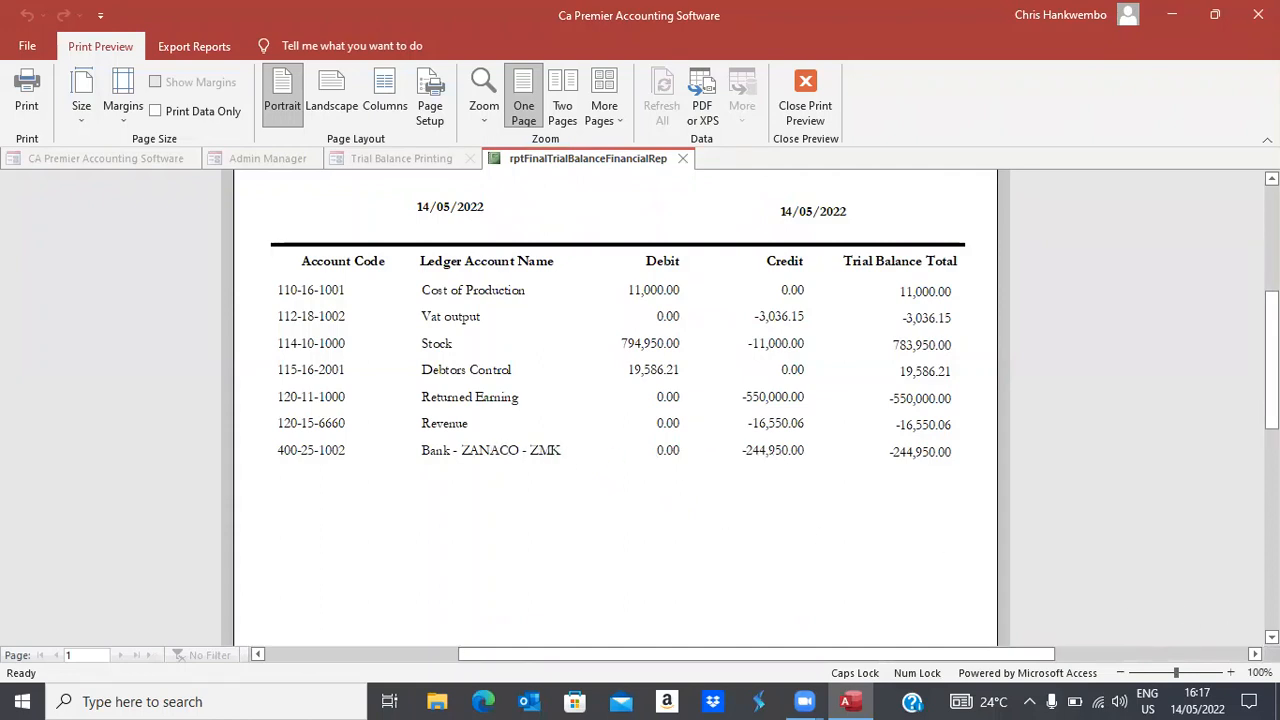
pyautogui.scroll(-5, 615, 410)
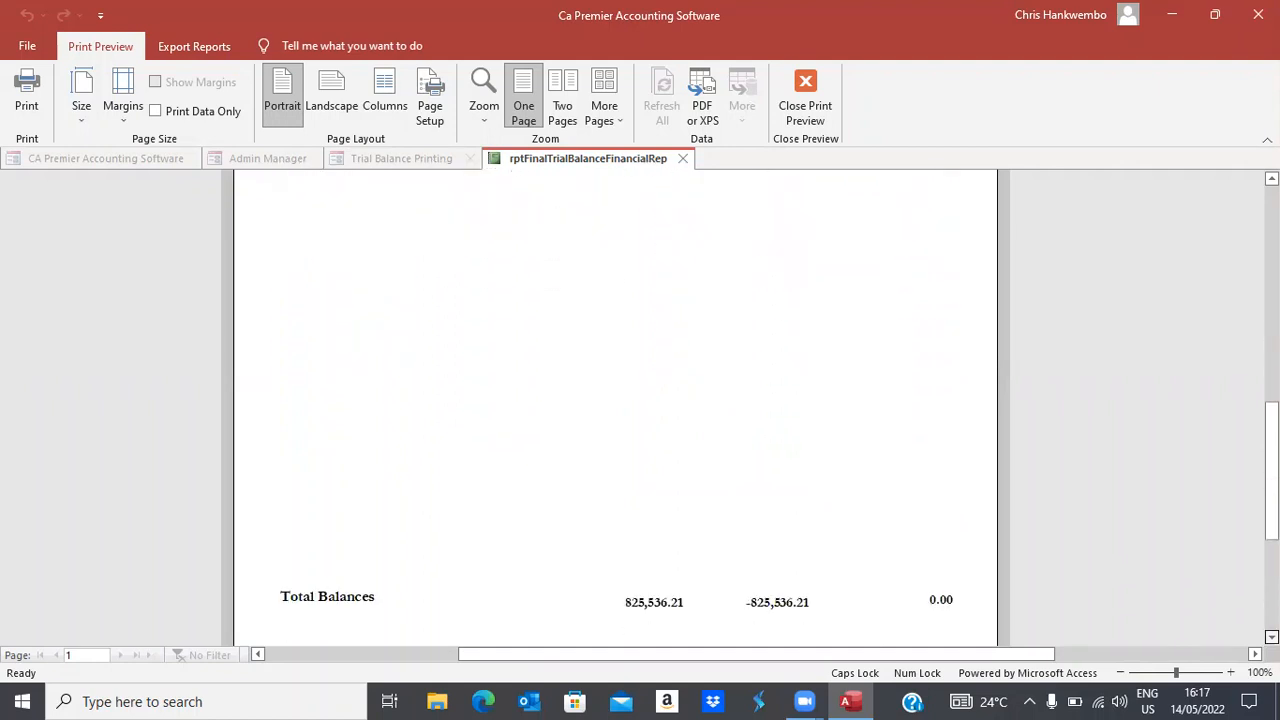
pyautogui.scroll(-1, 615, 410)
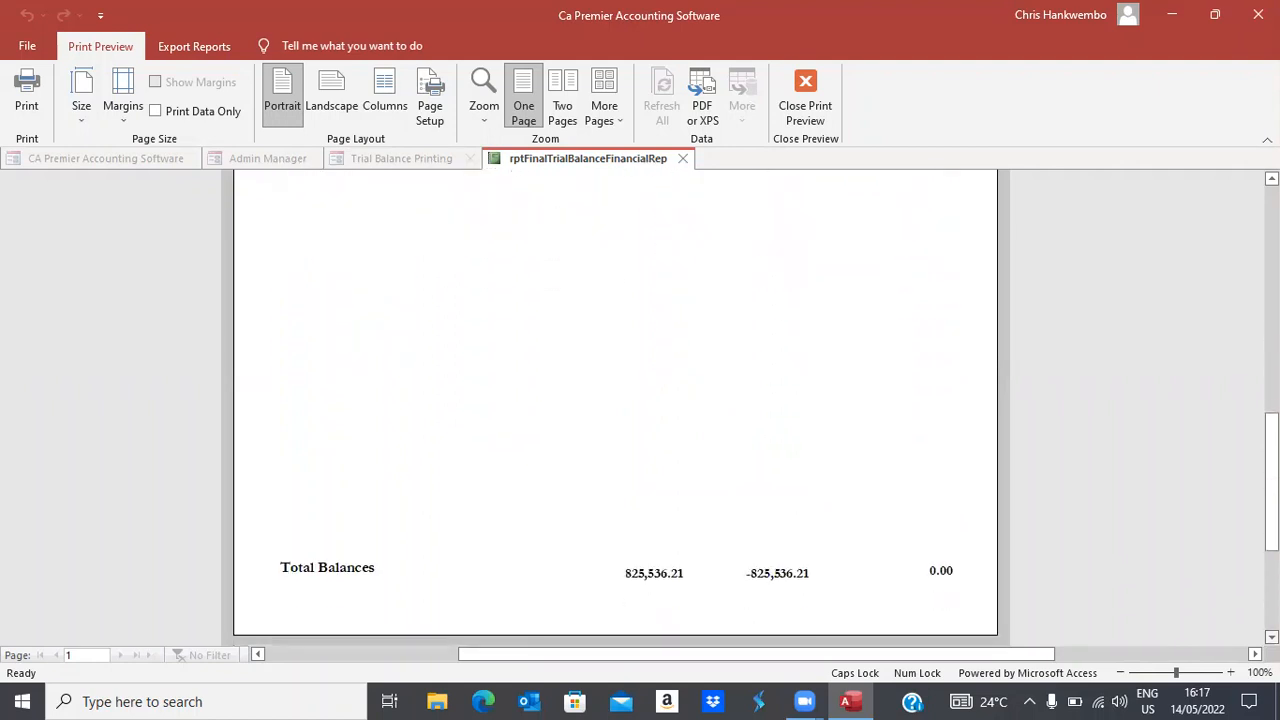
pyautogui.click(806, 108)
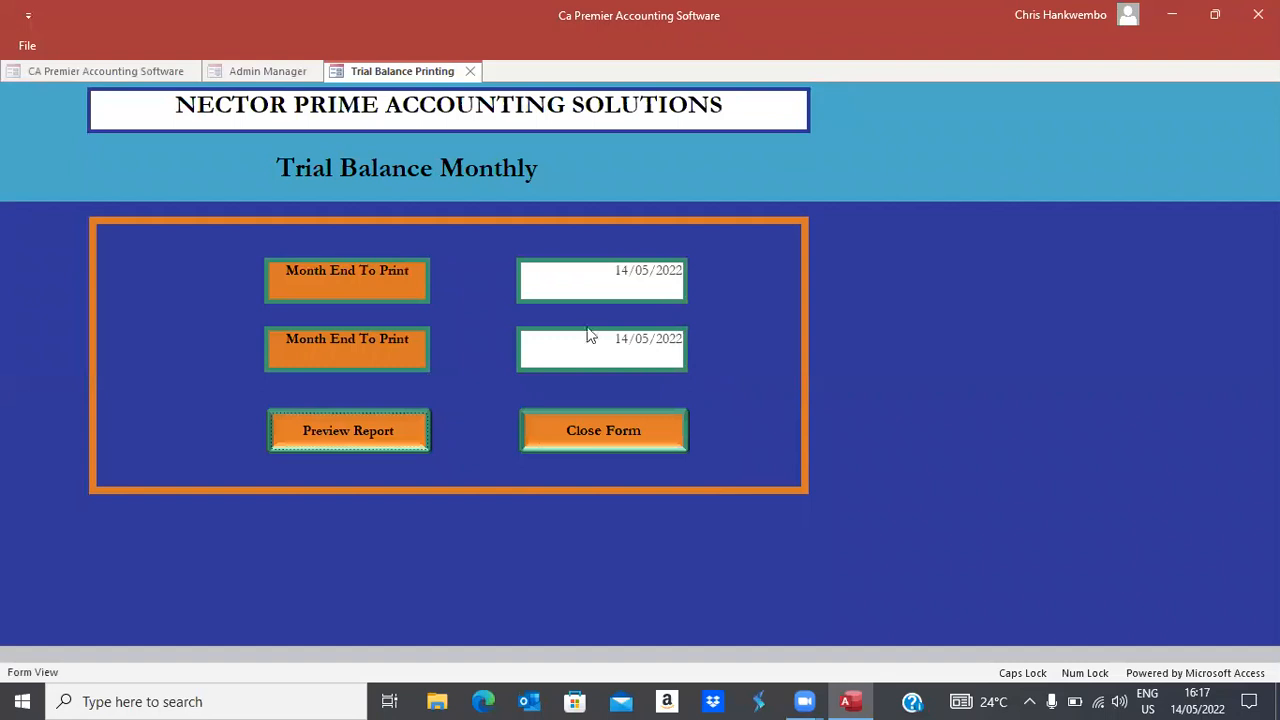
pyautogui.click(574, 439)
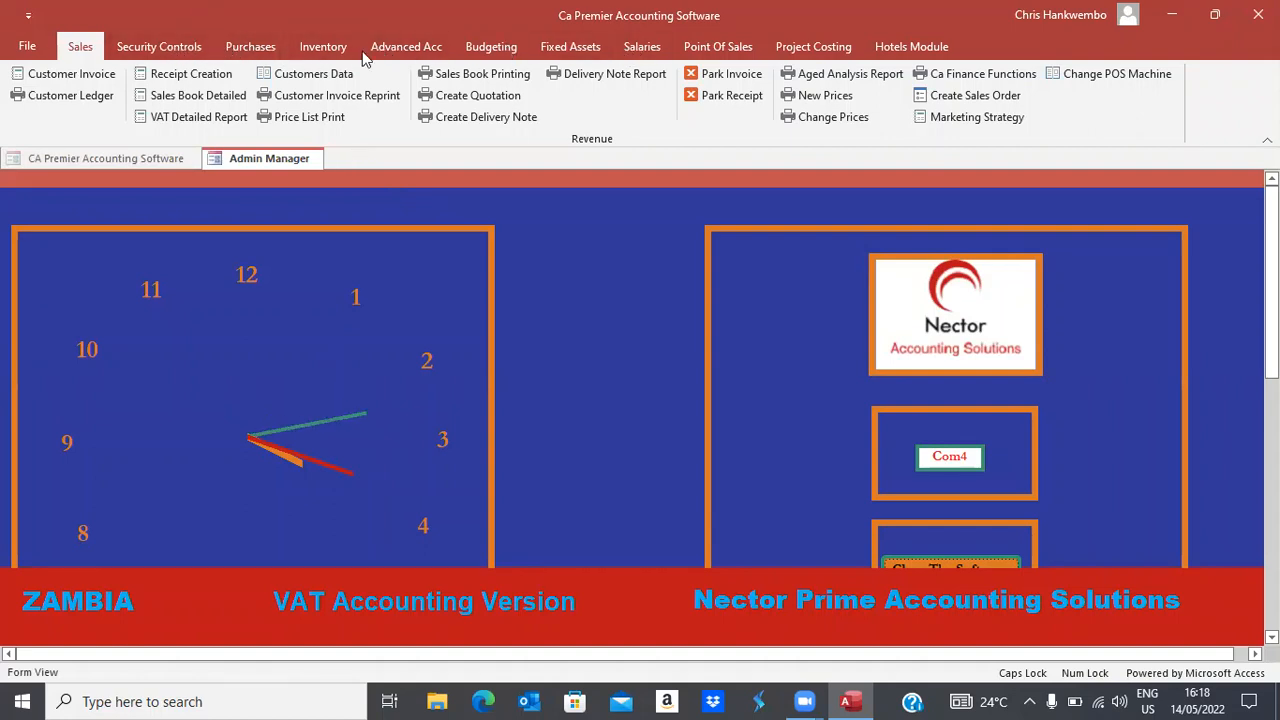
# Start a new employee record with Cost Center Finance, joined 01/05/2022, born 31/12/1950
pyautogui.click(645, 47)
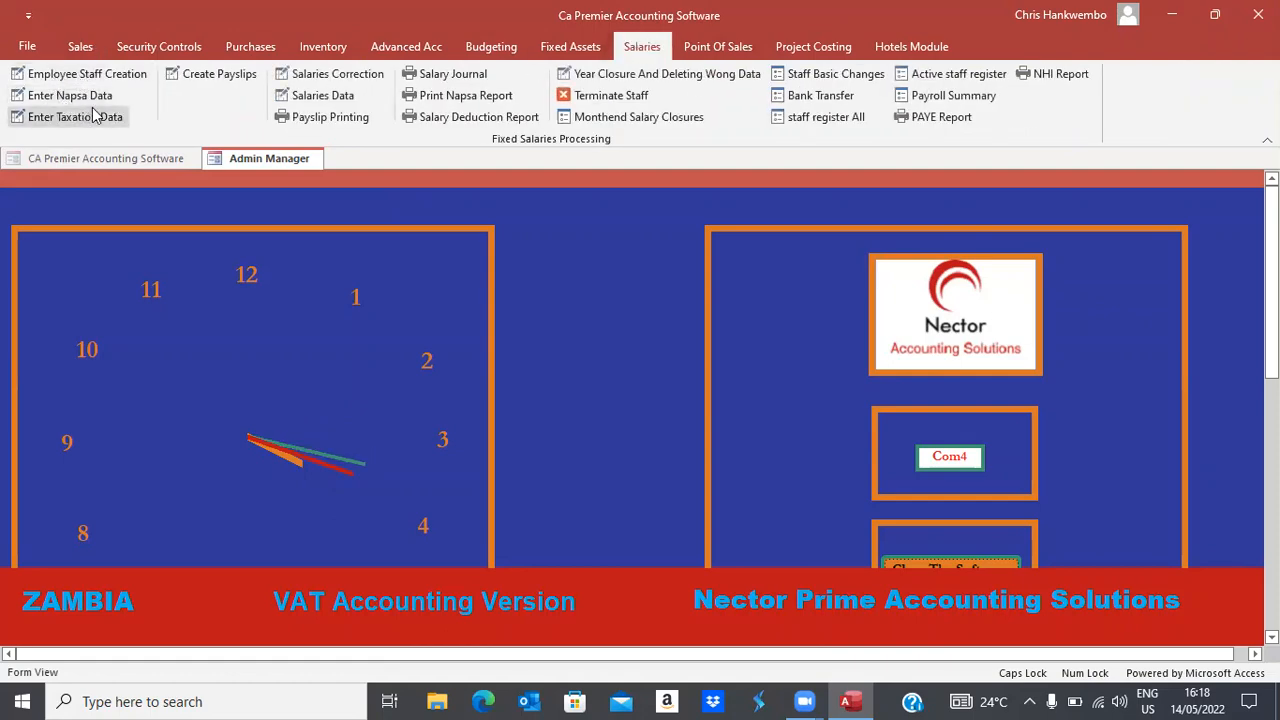
pyautogui.click(76, 68)
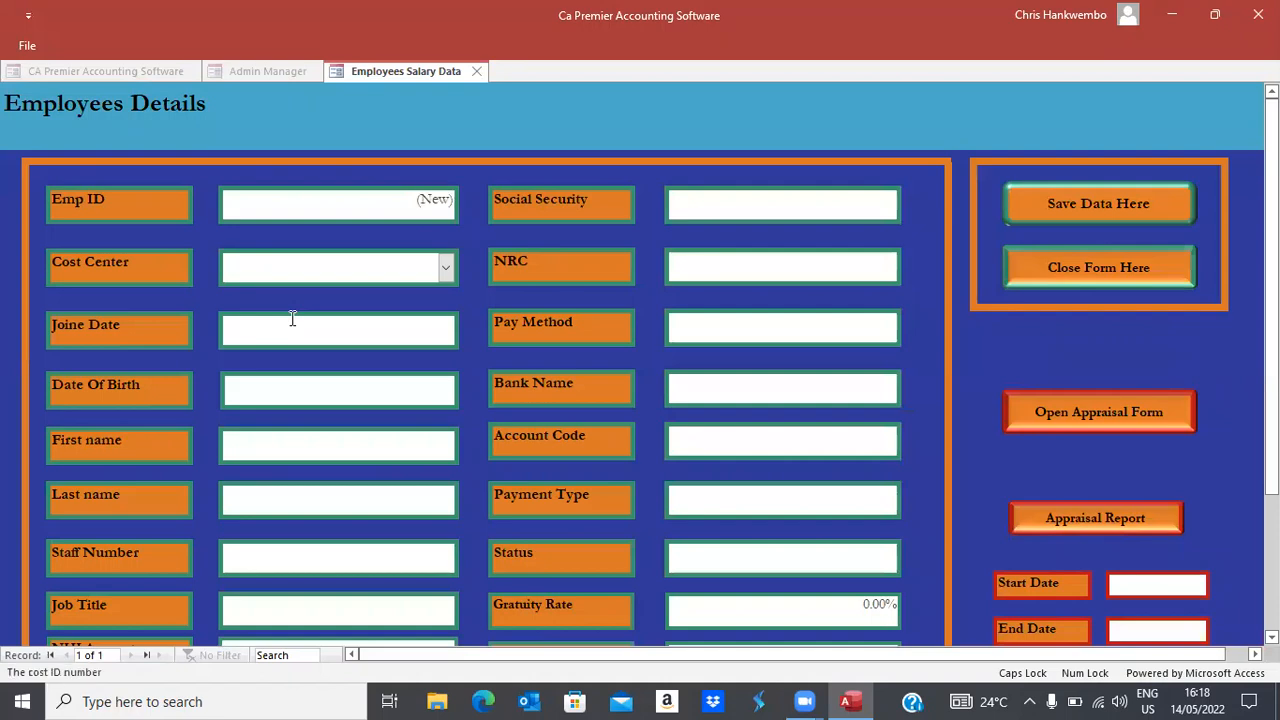
pyautogui.click(445, 267)
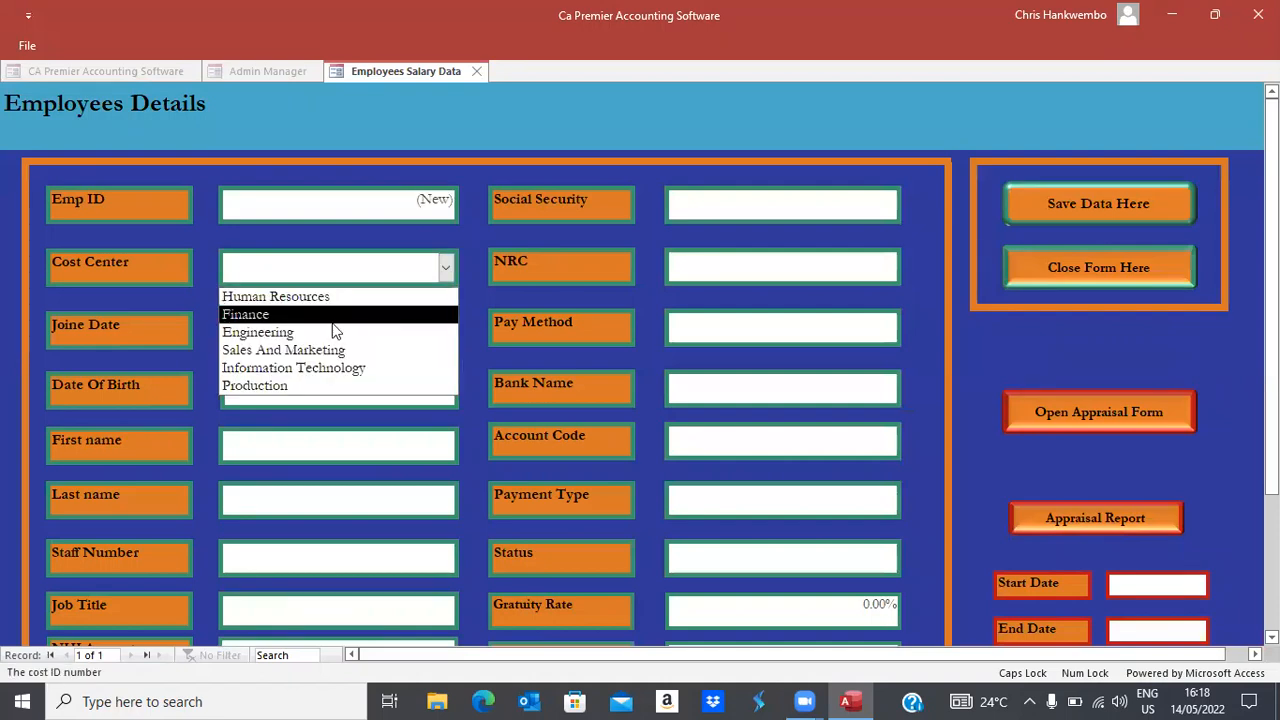
pyautogui.click(262, 316)
pyautogui.press('Tab')
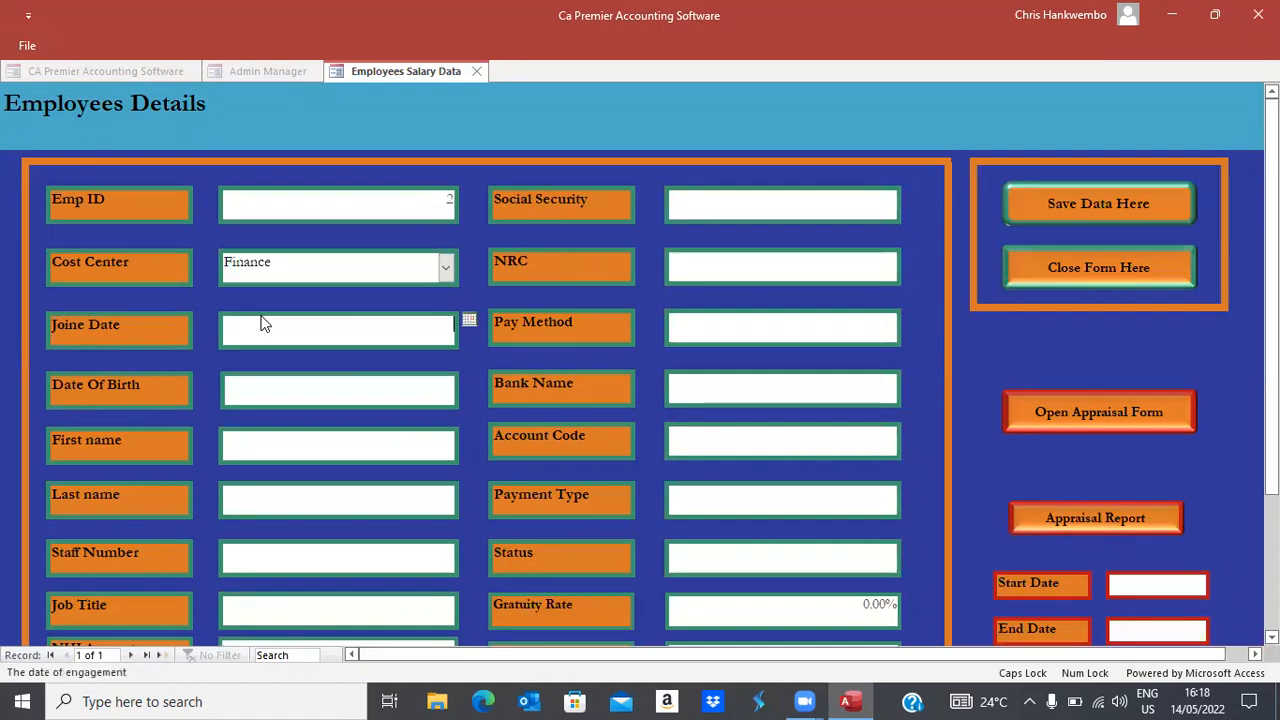
pyautogui.click(470, 321)
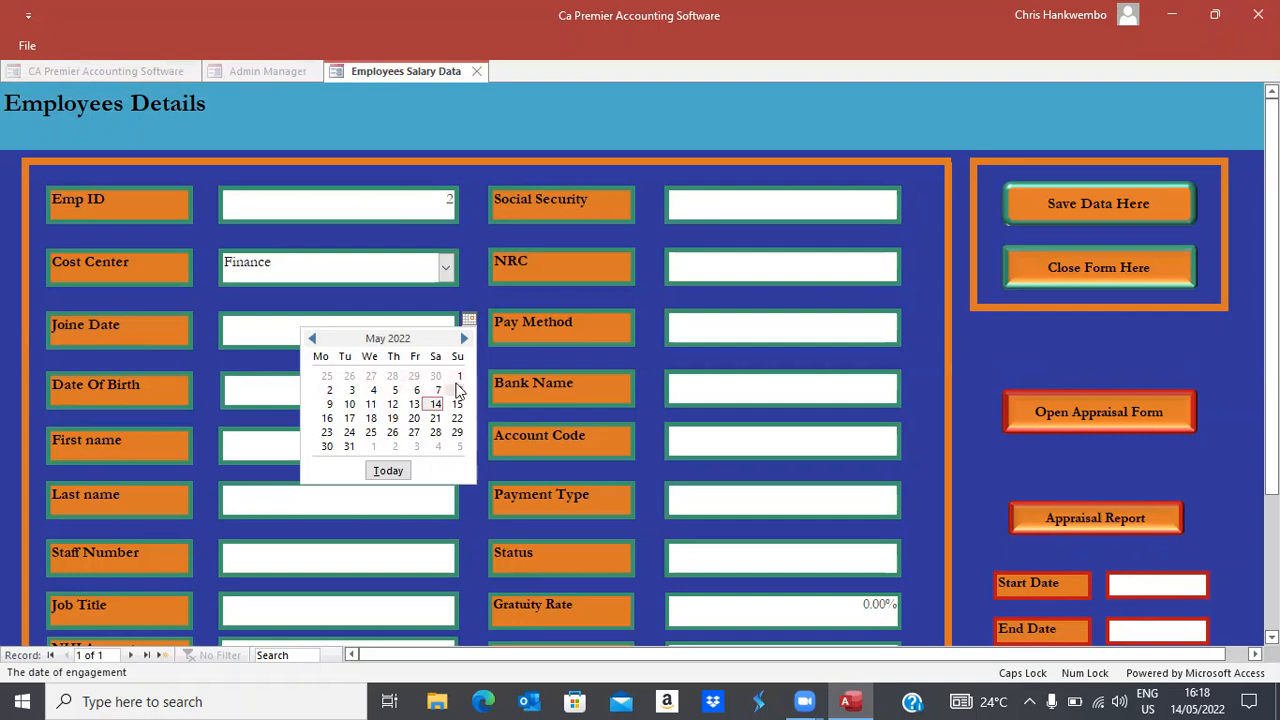
pyautogui.click(457, 378)
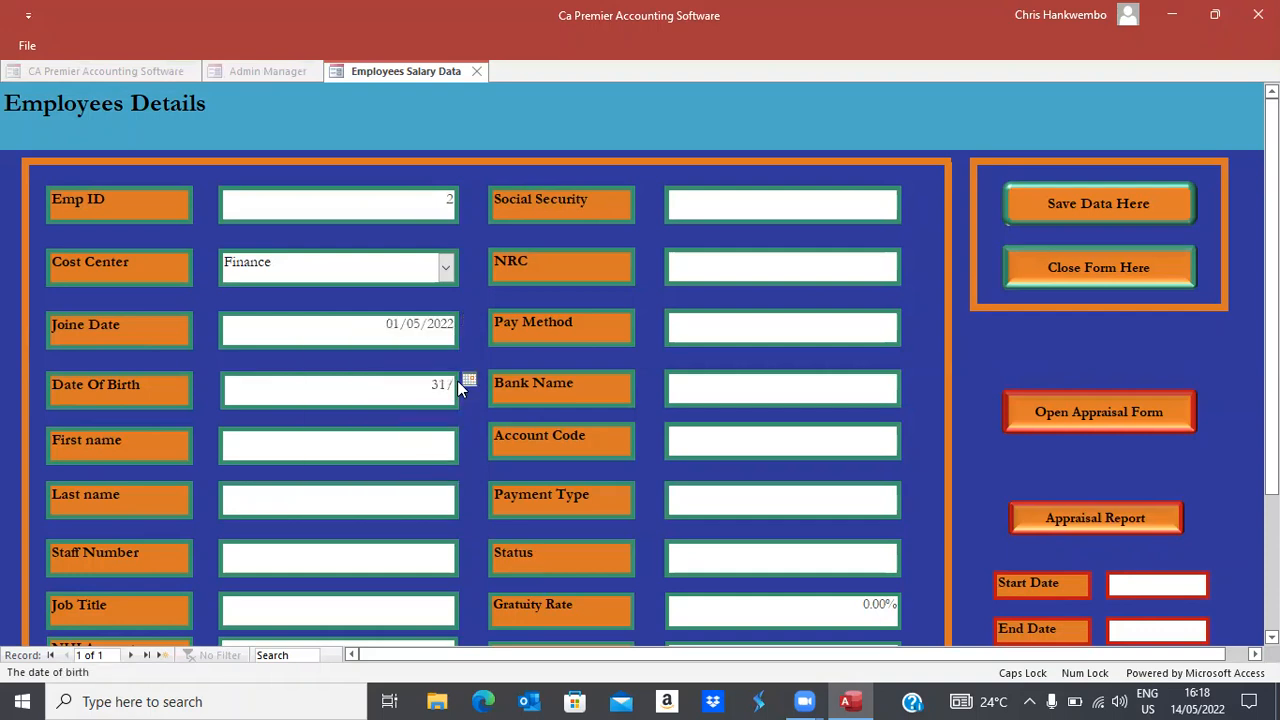
pyautogui.write('31/12/')
pyautogui.write('1950')
pyautogui.press('Tab')
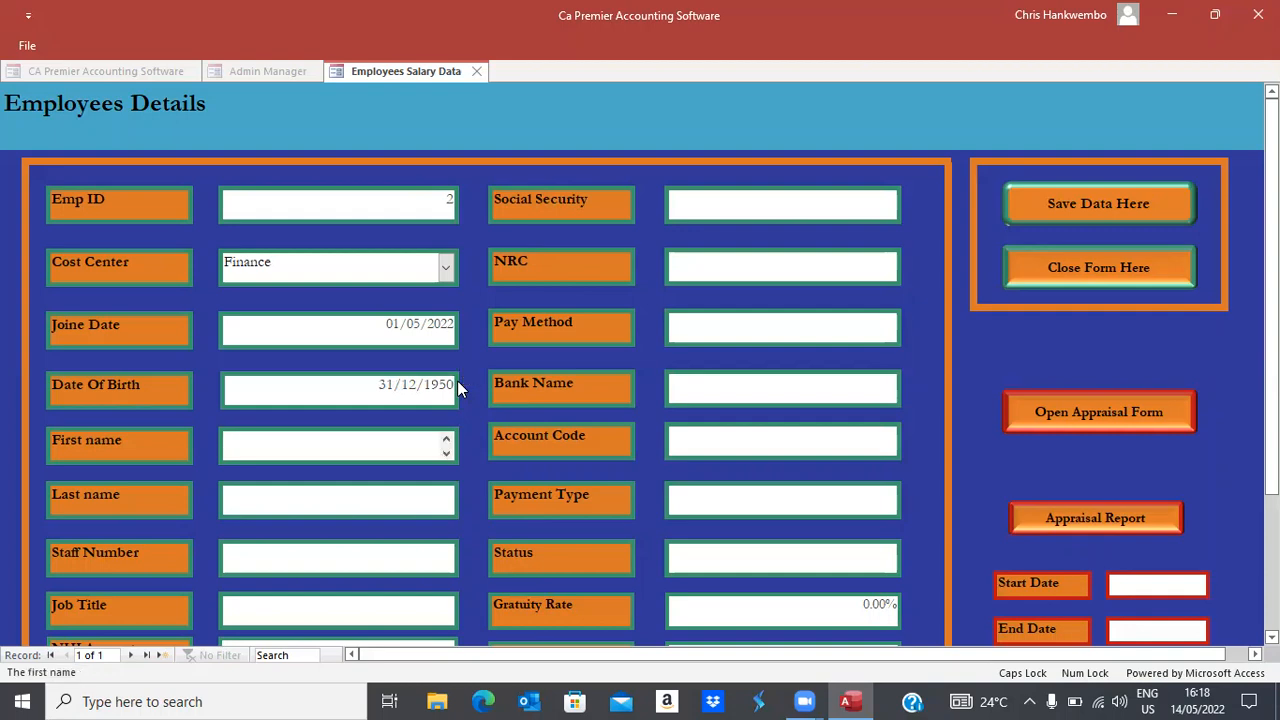
# Enter the employee's first and last name, staff number and job title Director
pyautogui.write('mW')
pyautogui.press('BackSpace')
pyautogui.press('BackSpace')
pyautogui.press('capslock')
pyautogui.press('Tab')
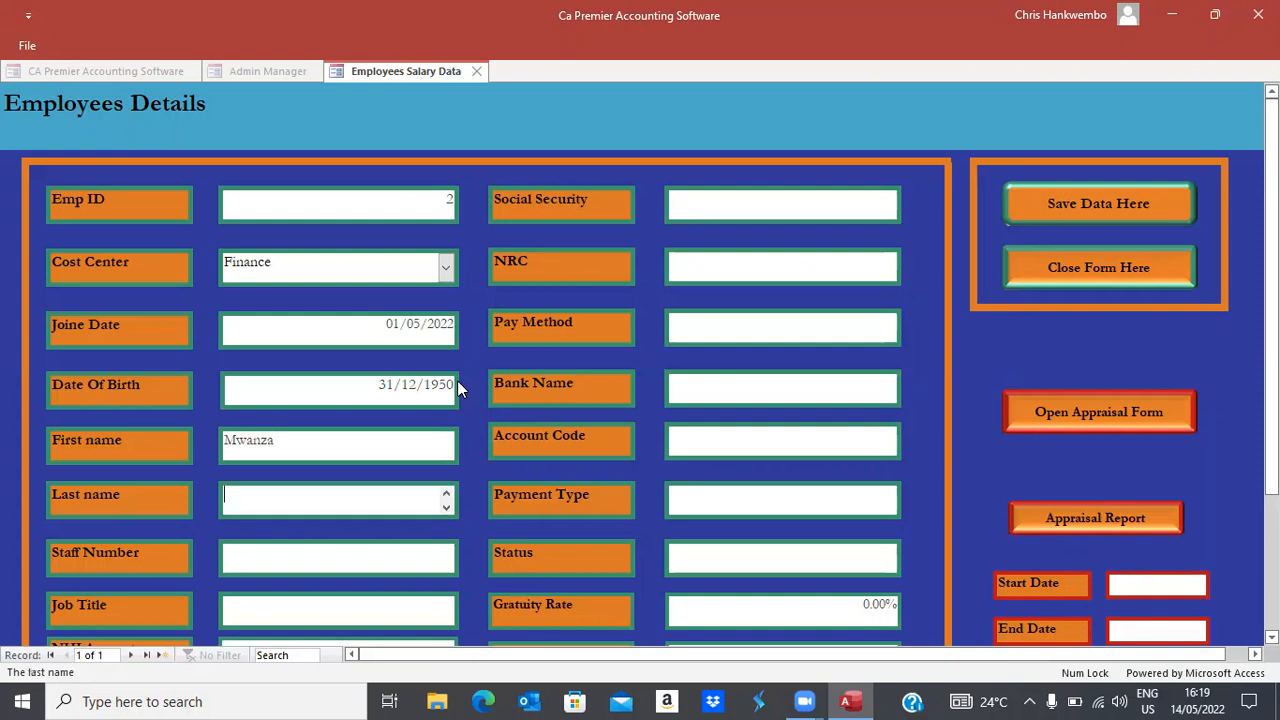
pyautogui.press('Tab')
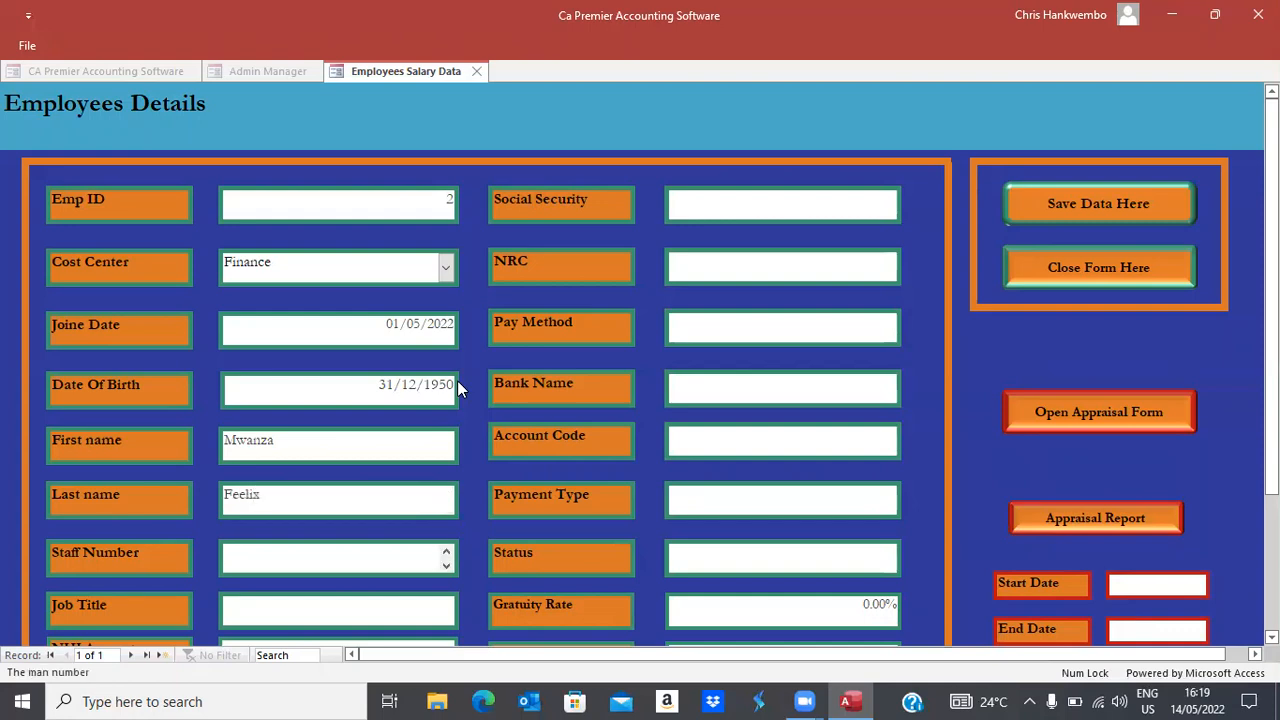
pyautogui.write('3554')
pyautogui.press('Tab')
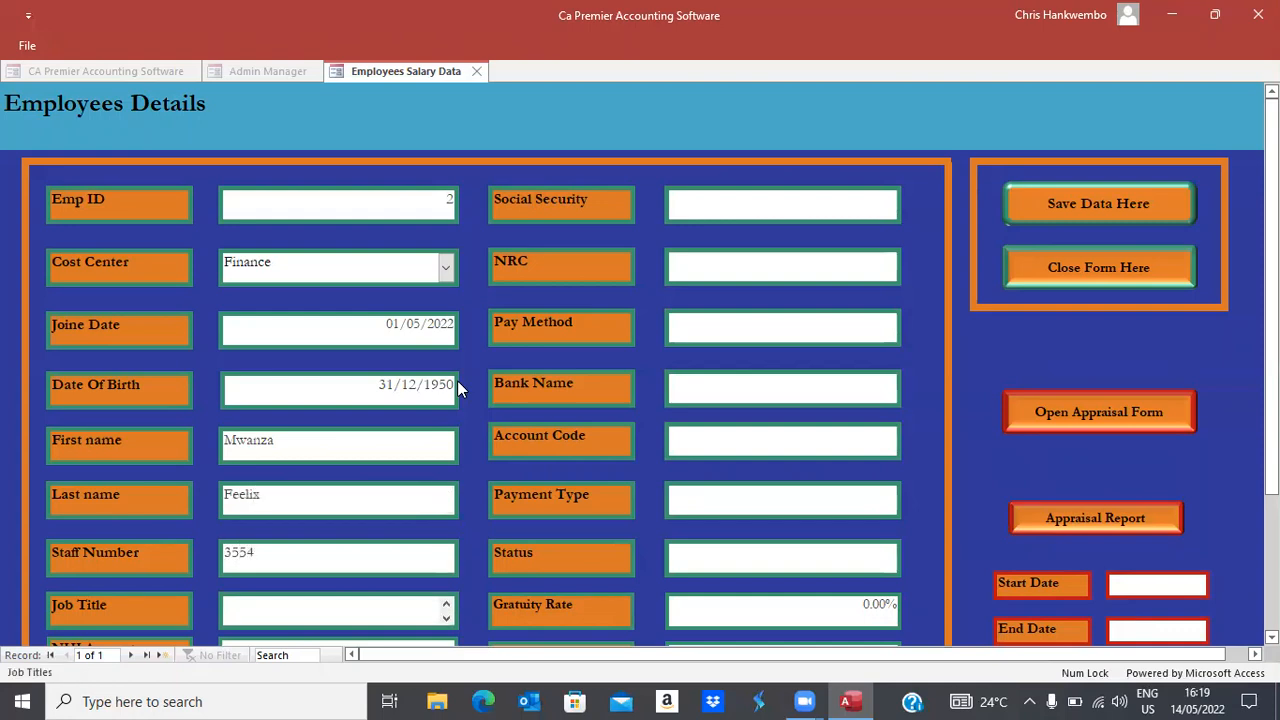
pyautogui.write('Director')
pyautogui.press('Tab')
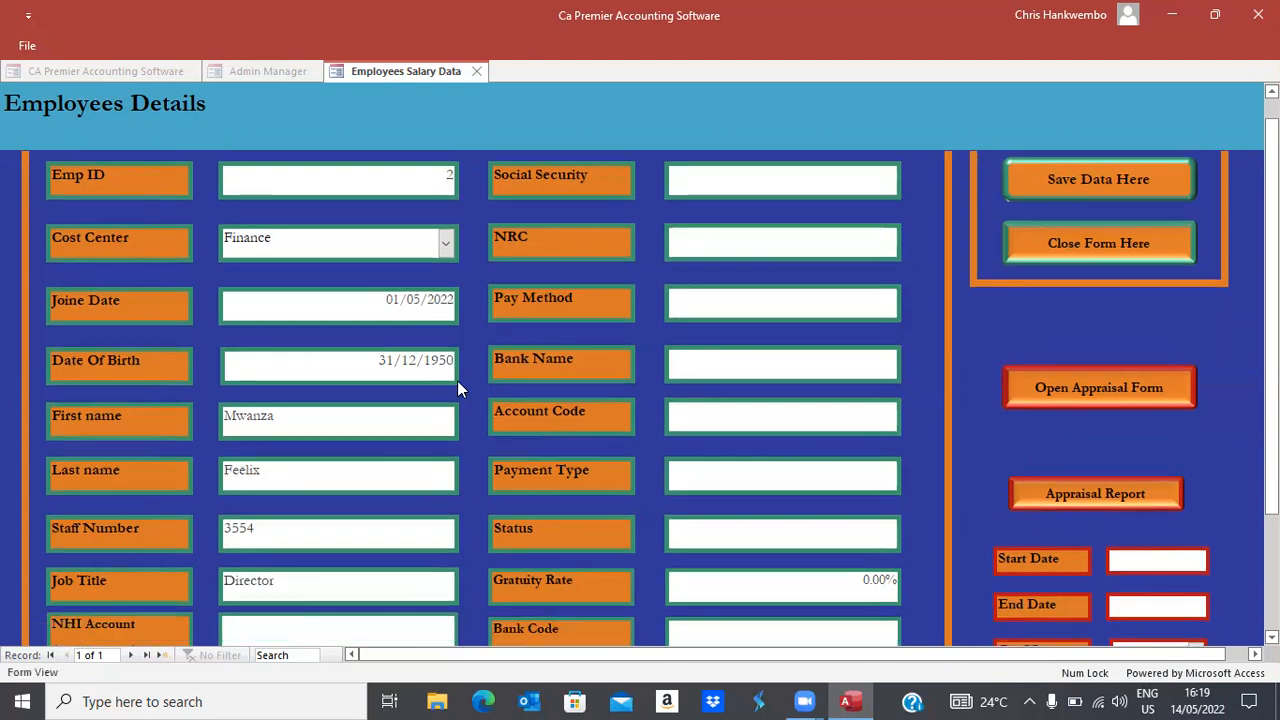
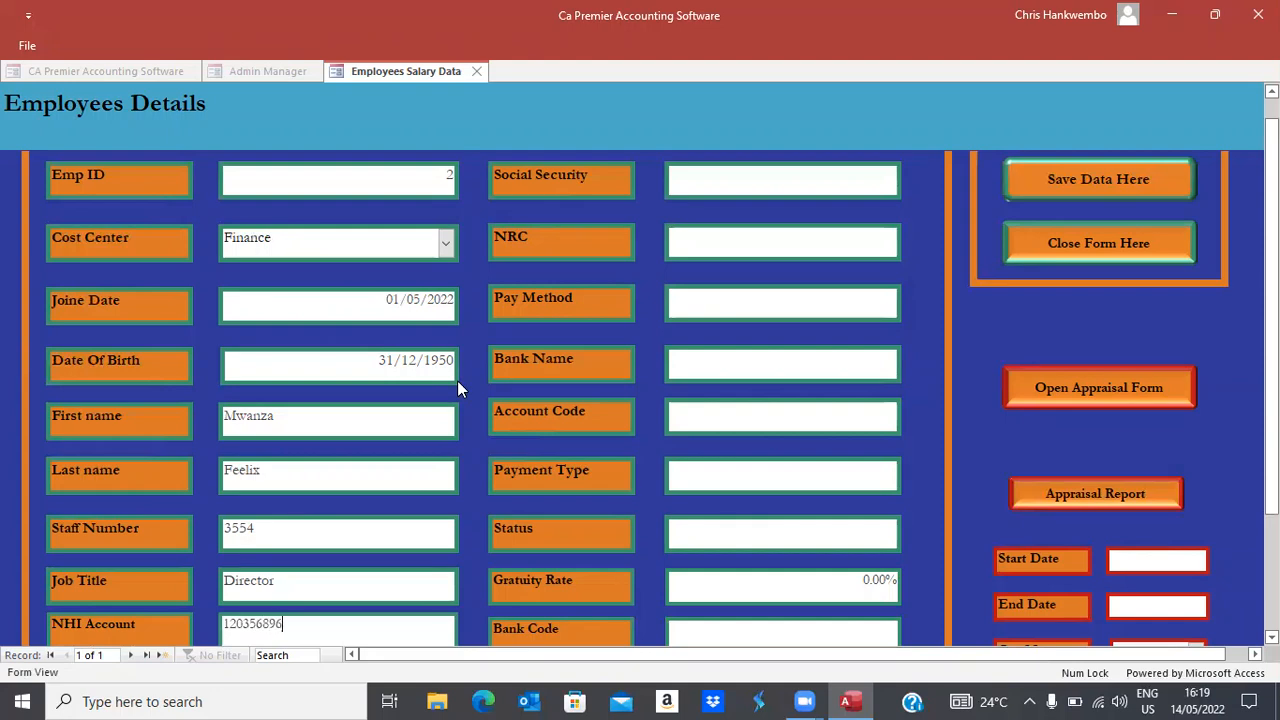
# Fill in the employee's NHI account, social security and NRC numbers
pyautogui.press('Tab')
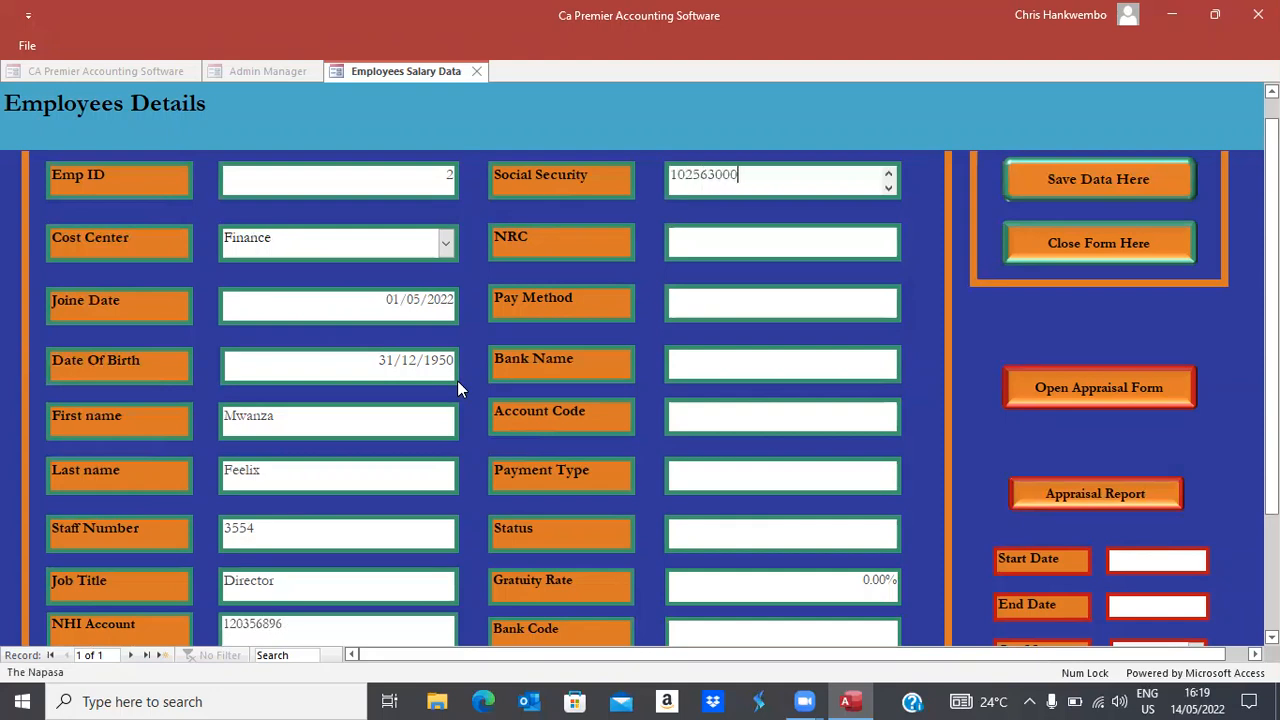
pyautogui.press('Tab')
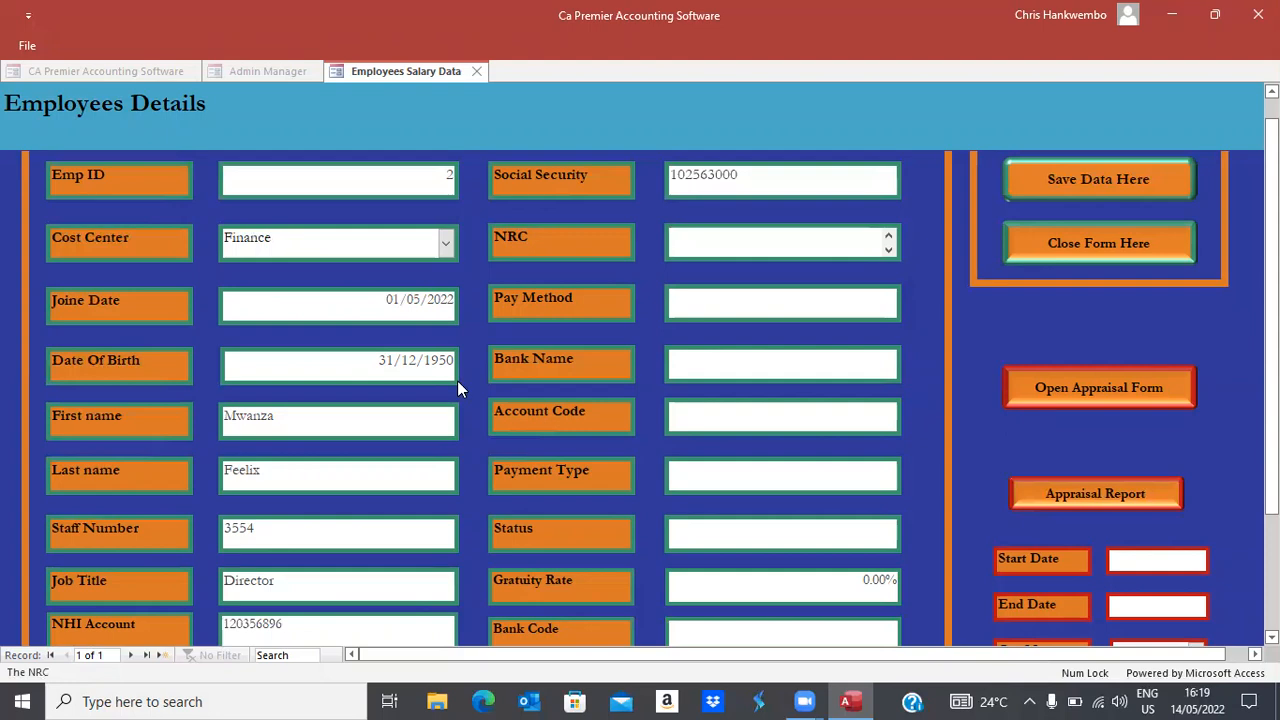
pyautogui.press('Tab')
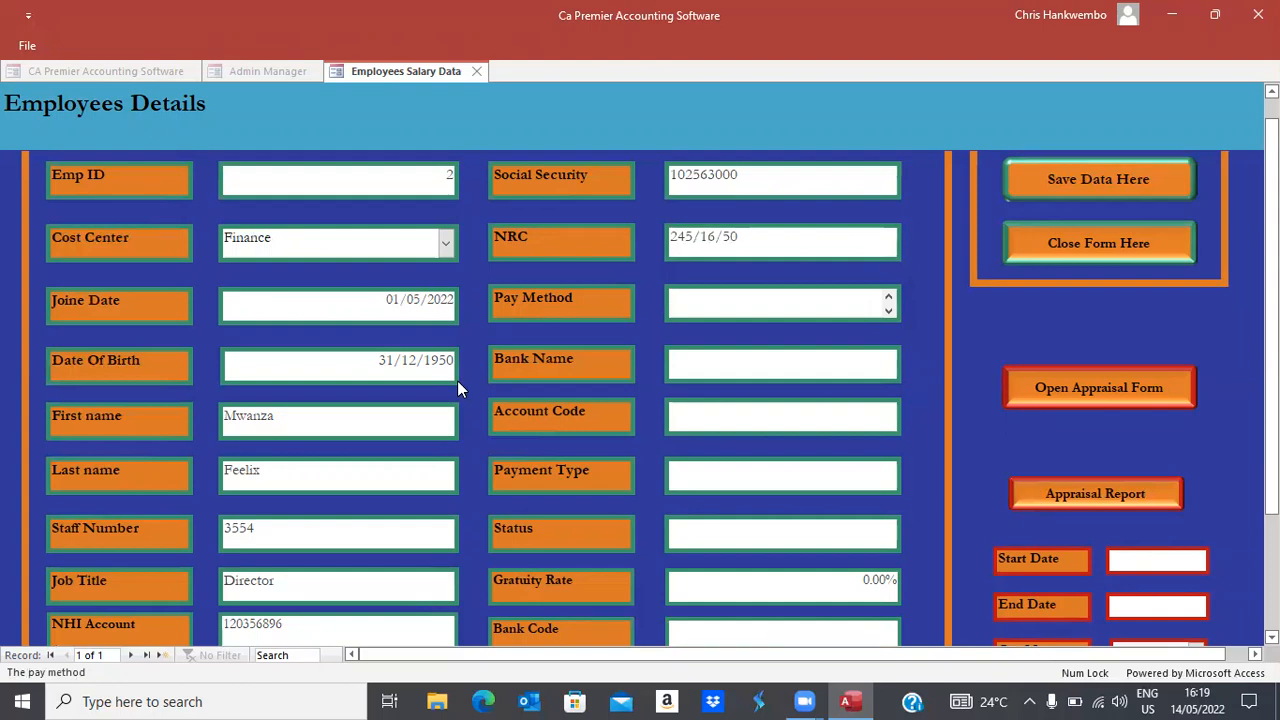
# Set pay method Bank, bank name XAD, the account code and payment type Transfers
pyautogui.write('Bank')
pyautogui.press('Tab')
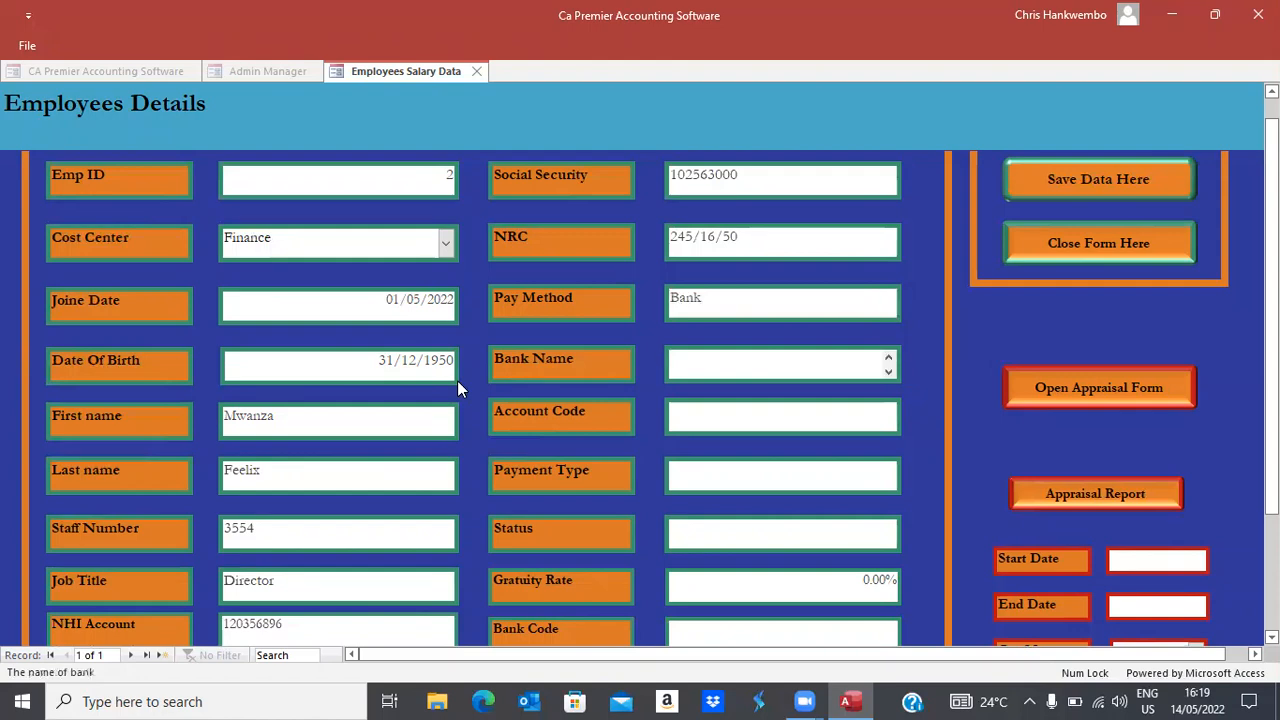
pyautogui.write('XAD')
pyautogui.press('Tab')
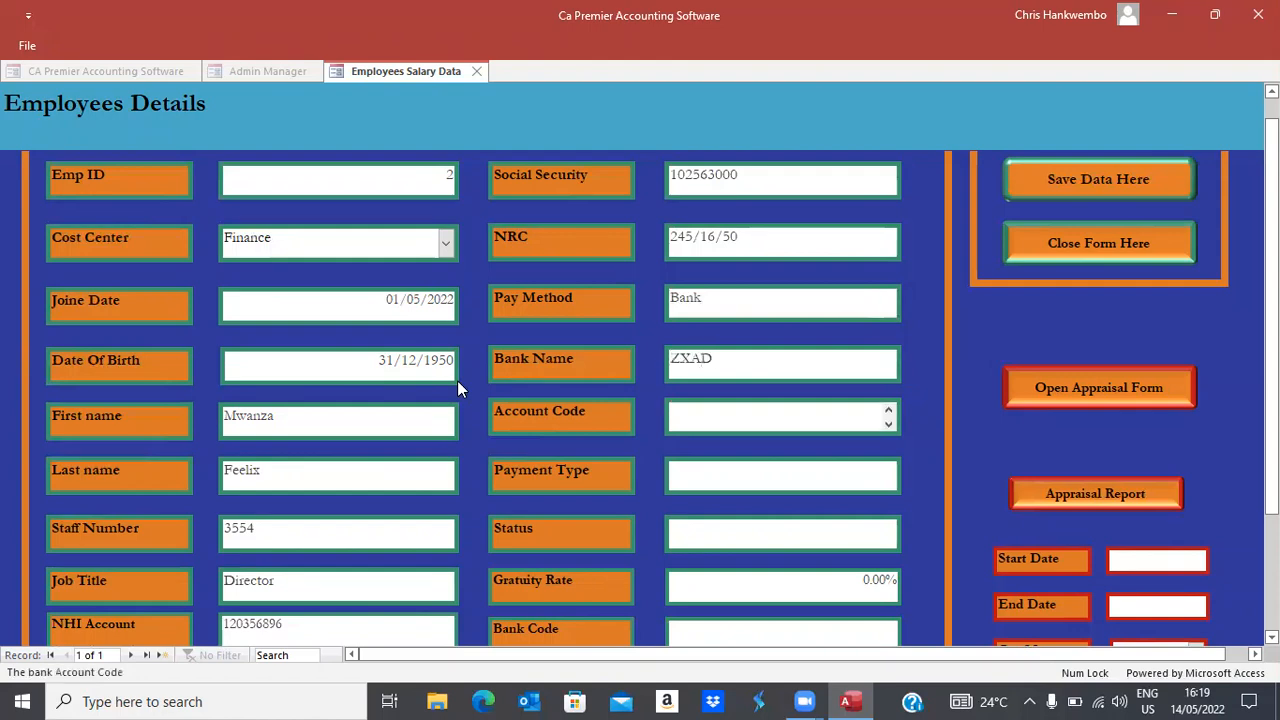
pyautogui.press('Tab')
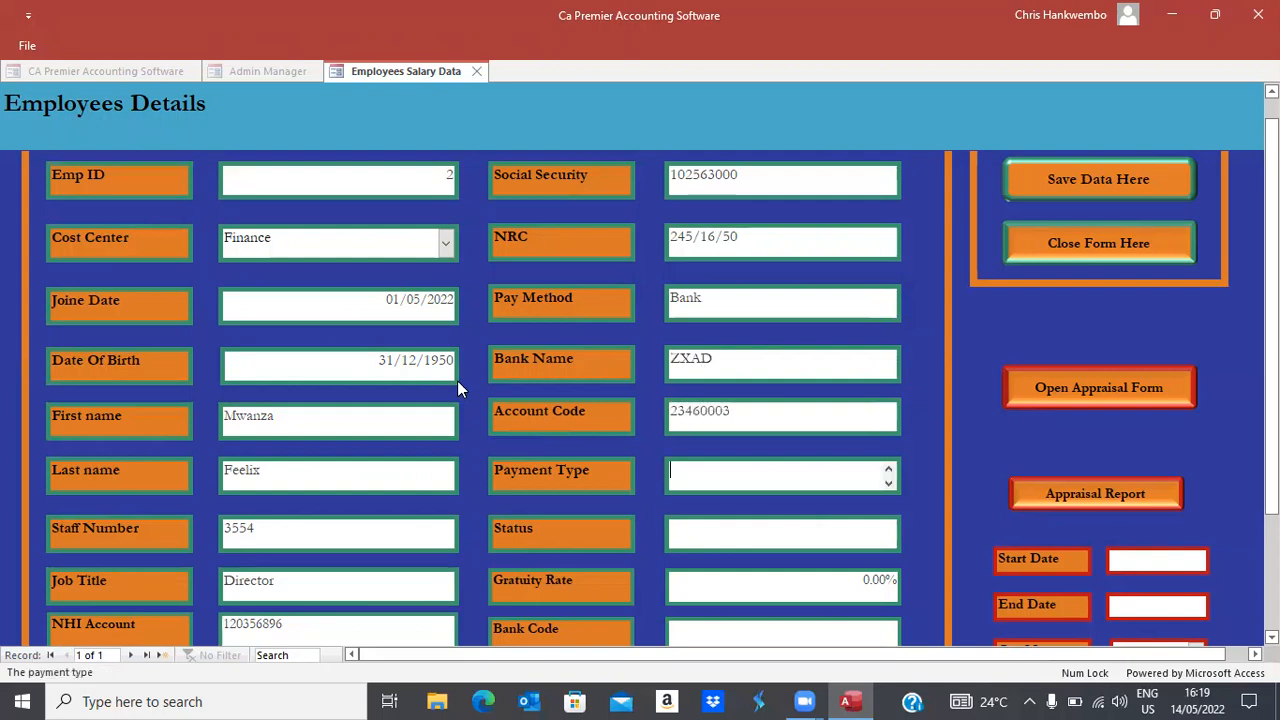
pyautogui.write('Transfers')
pyautogui.press('Tab')
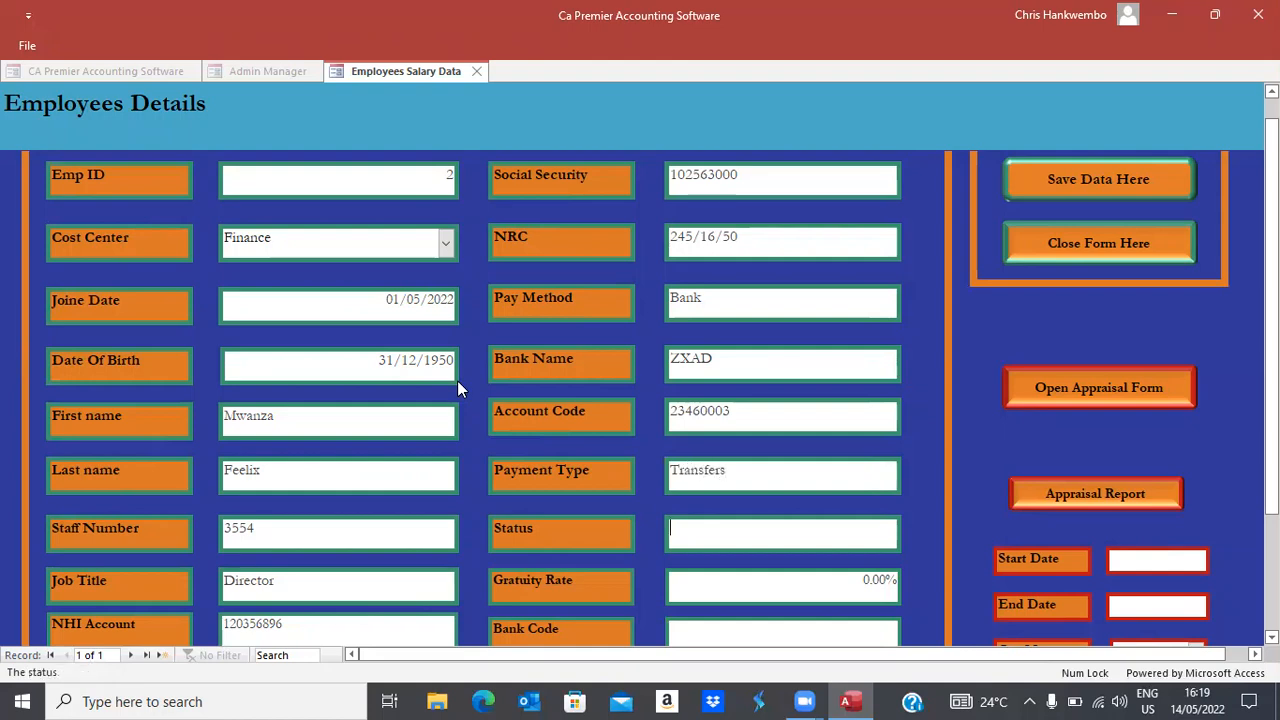
# Set status Open, gratuity 25% and the bank code, then save the employee record
pyautogui.write('OPen')
pyautogui.press('Tab')
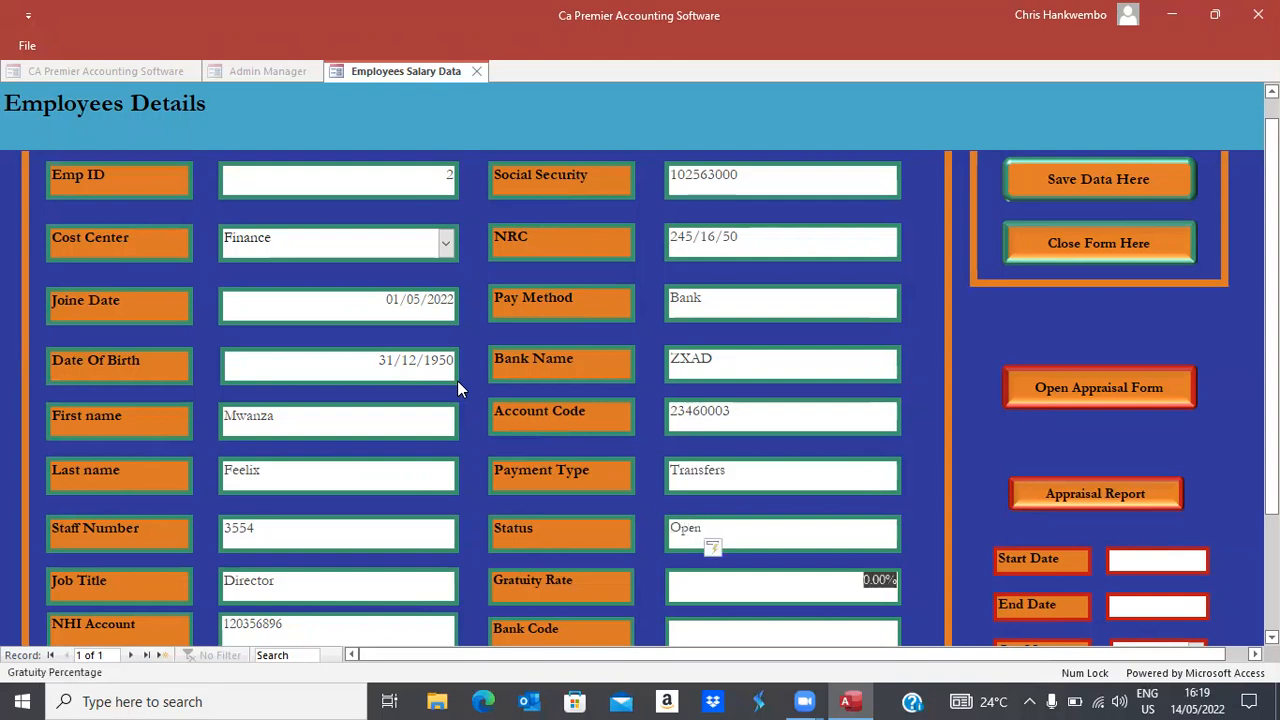
pyautogui.write('25')
pyautogui.press('Tab')
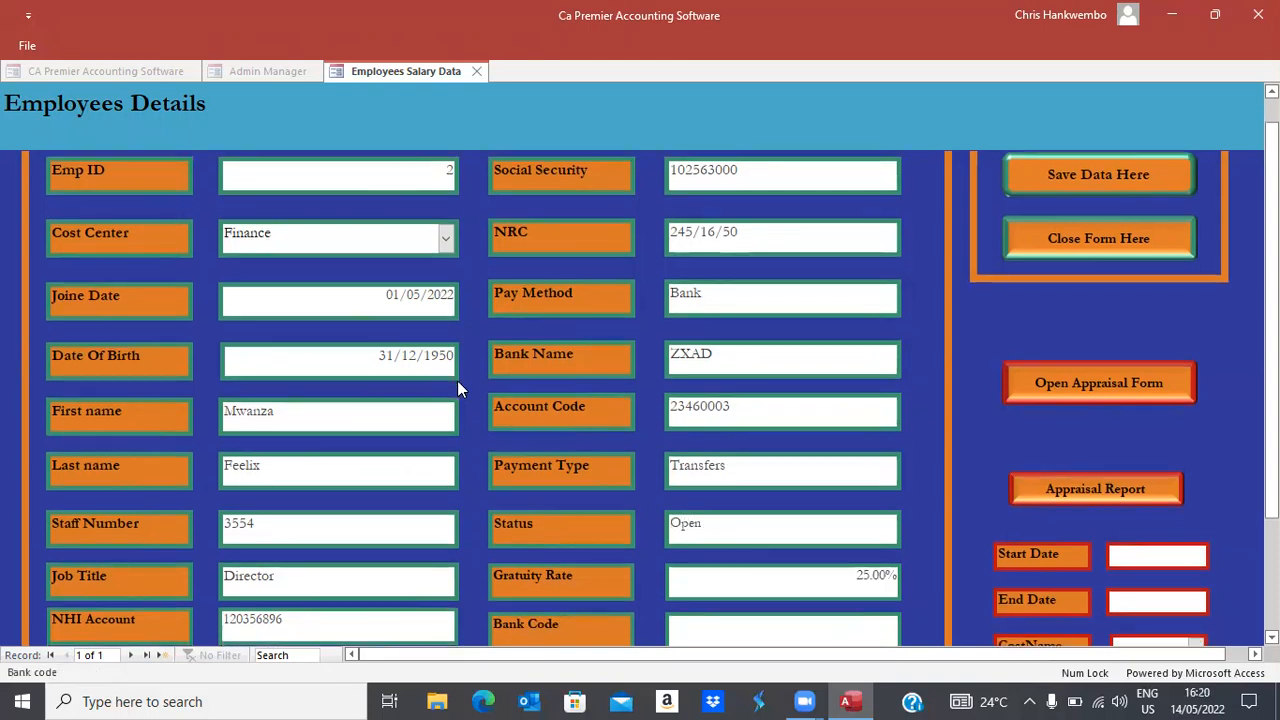
pyautogui.write('10236')
pyautogui.press('Tab')
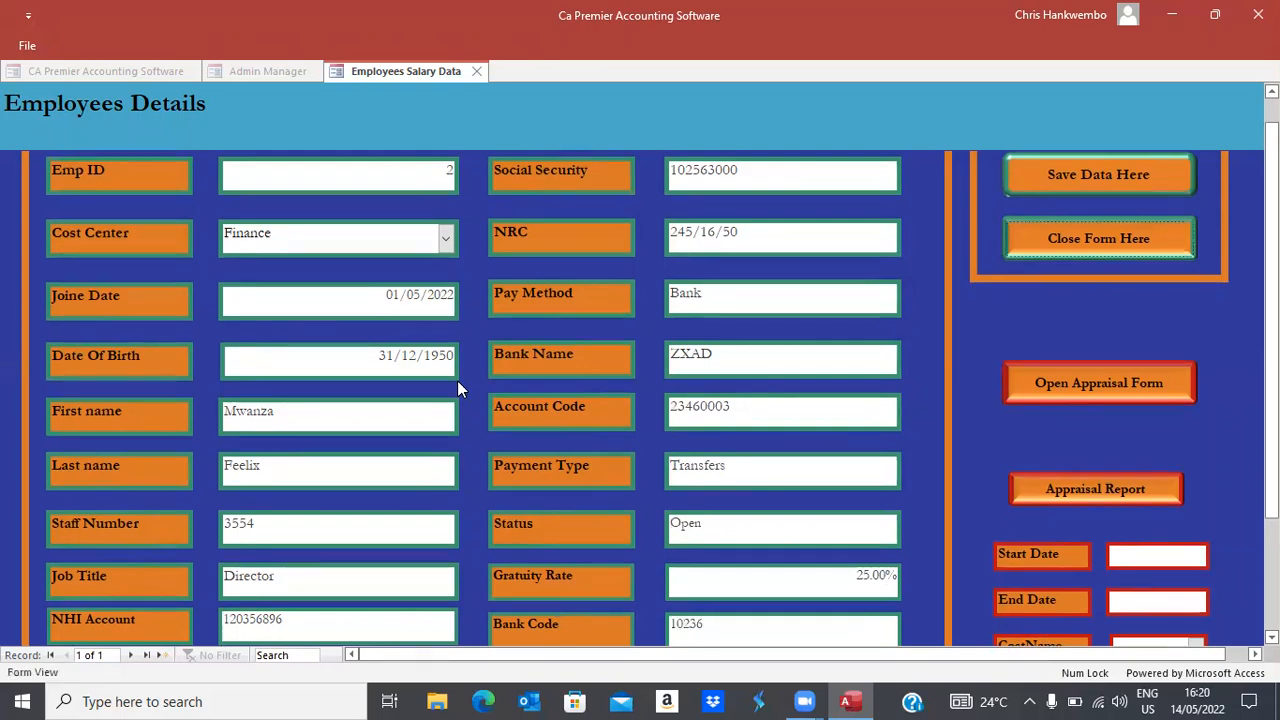
pyautogui.click(1033, 176)
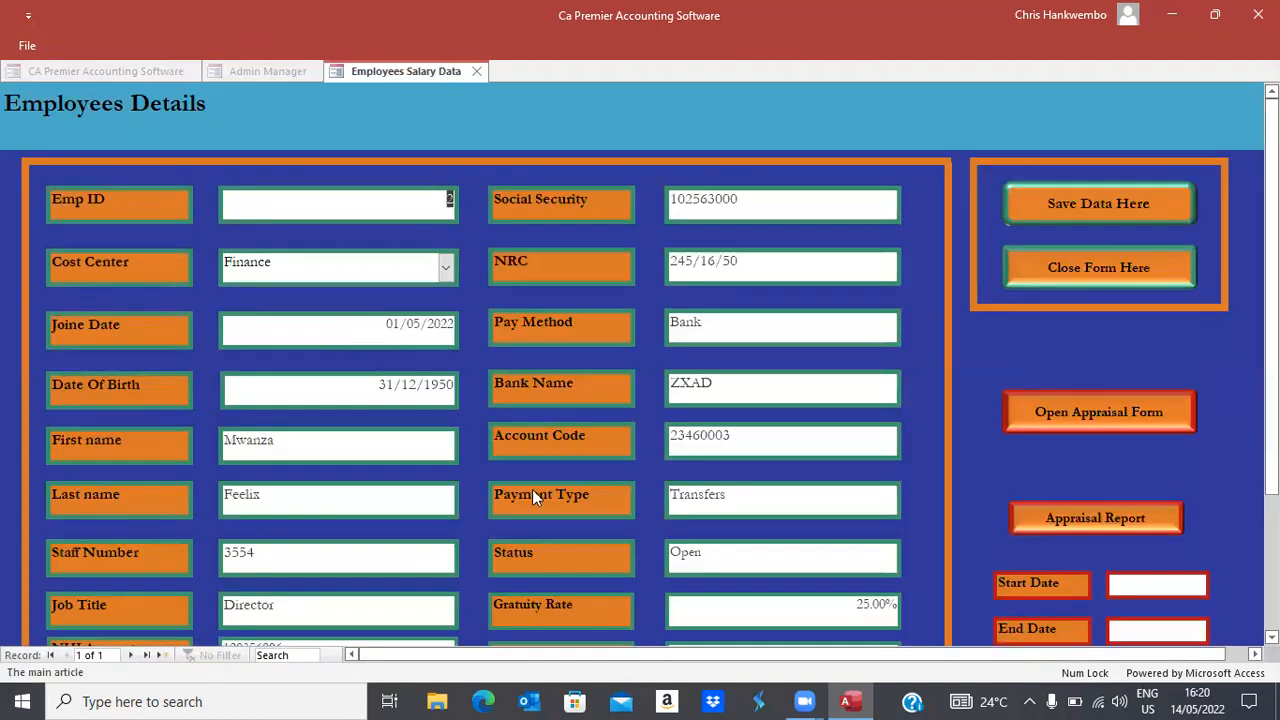
# Start another employee record in Finance, joined 01/05/2022, born 31/12/1995
pyautogui.click(131, 654)
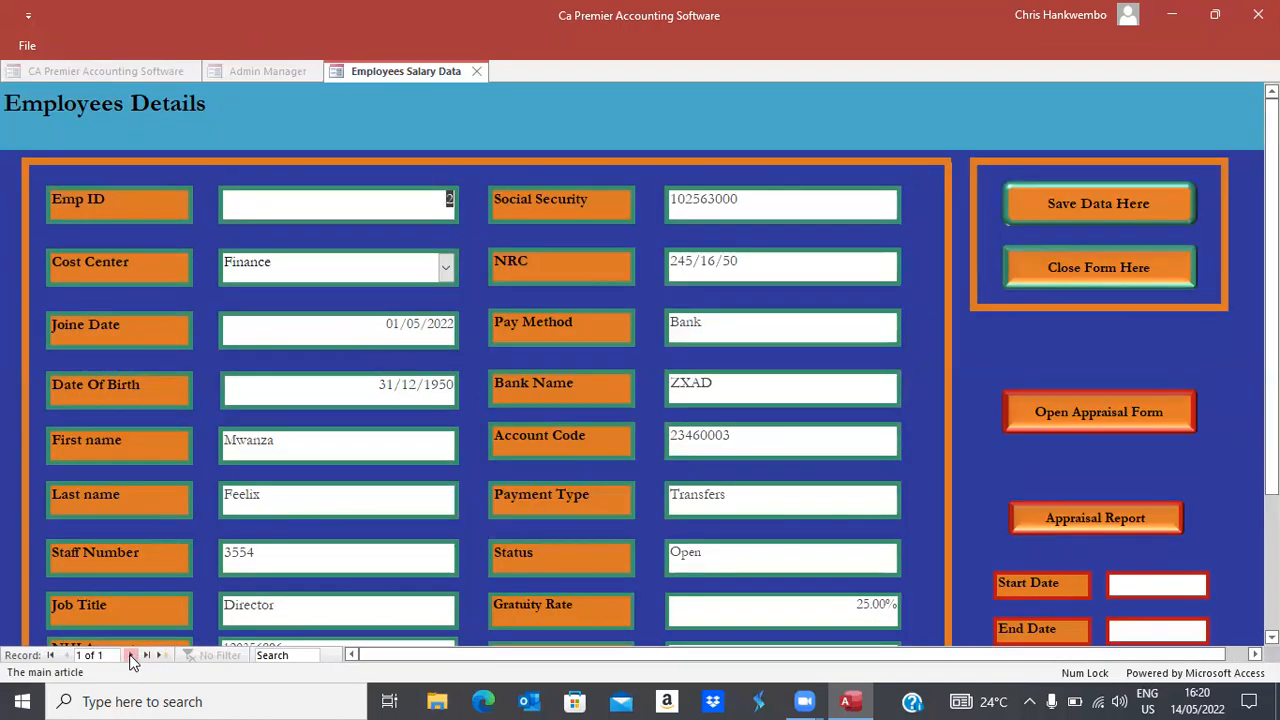
pyautogui.click(447, 272)
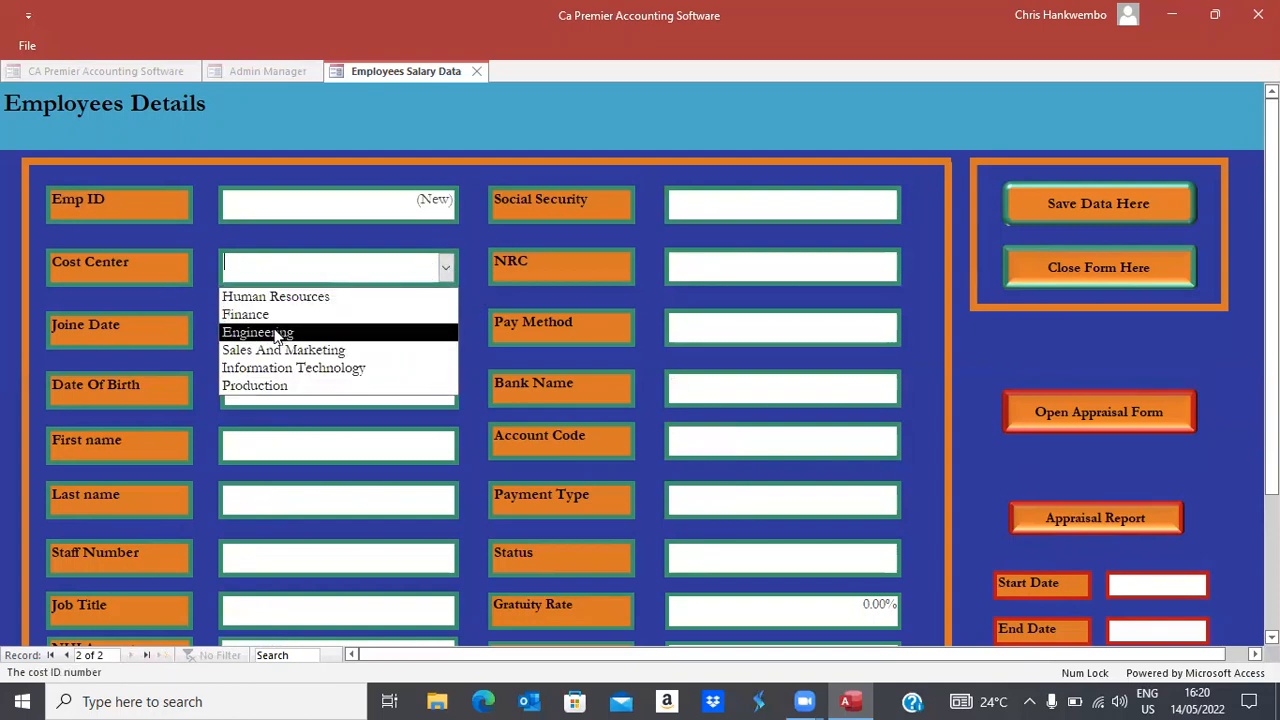
pyautogui.click(252, 316)
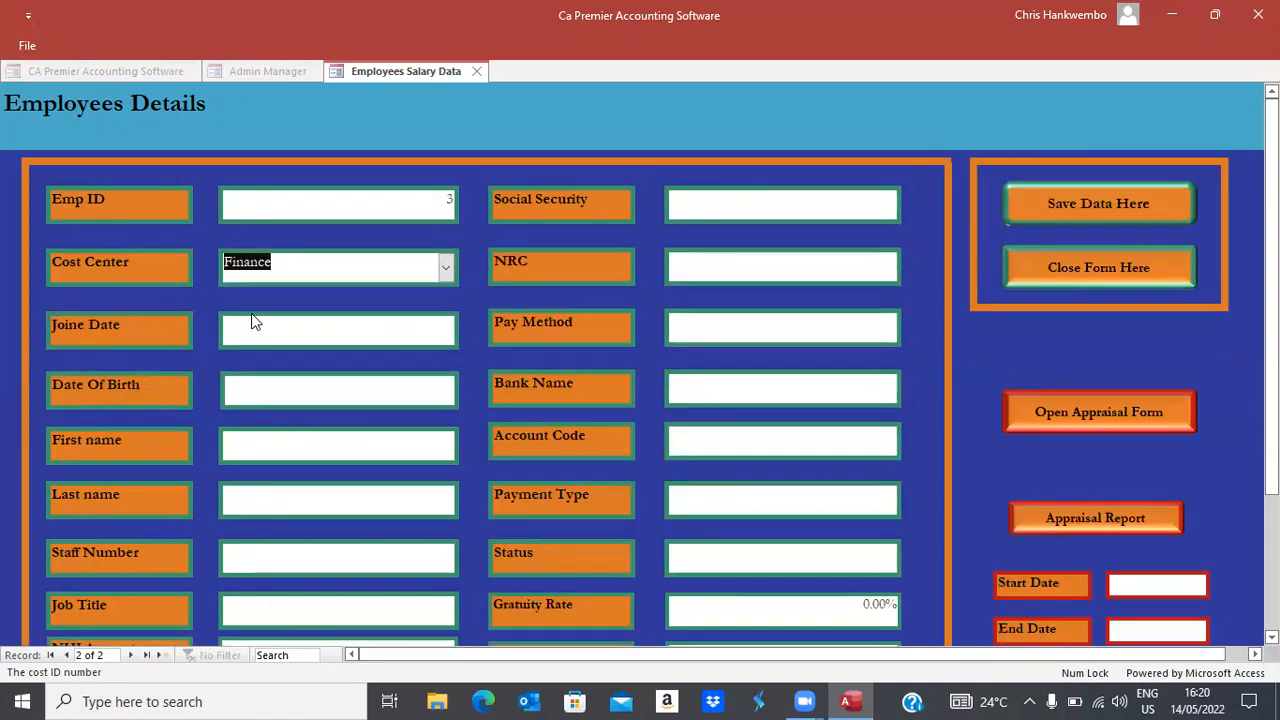
pyautogui.click(252, 316)
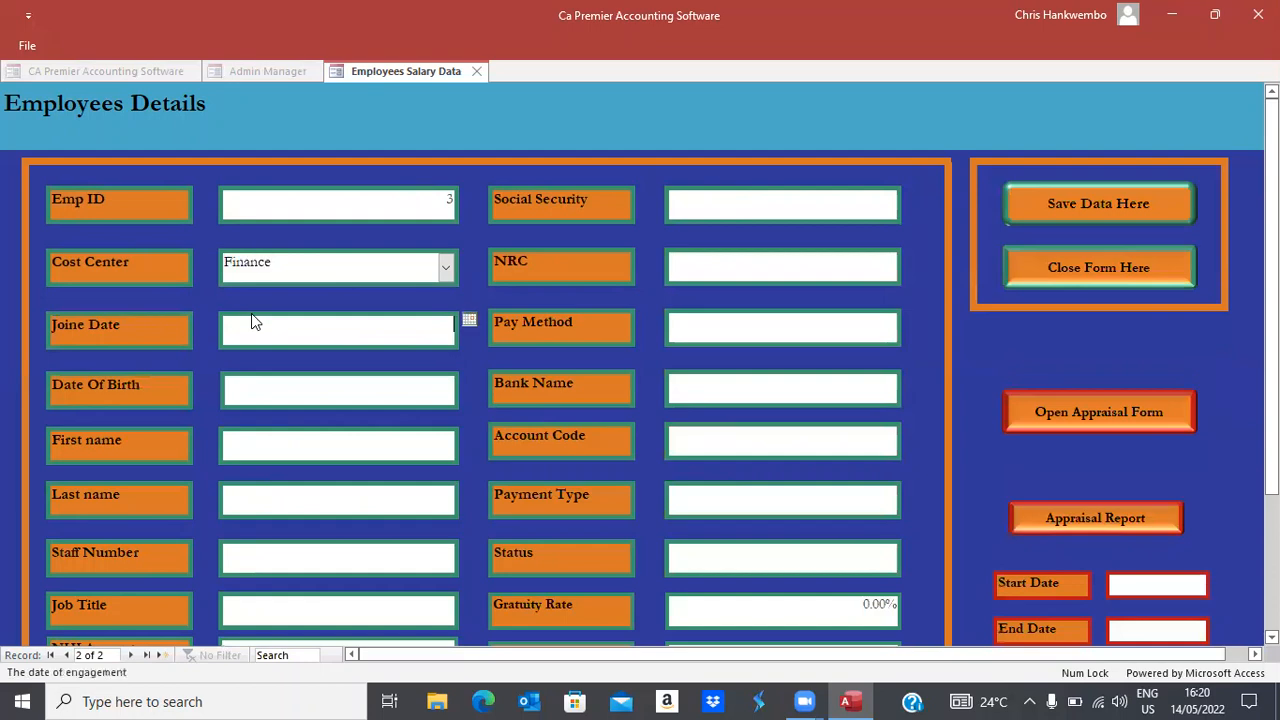
pyautogui.click(469, 320)
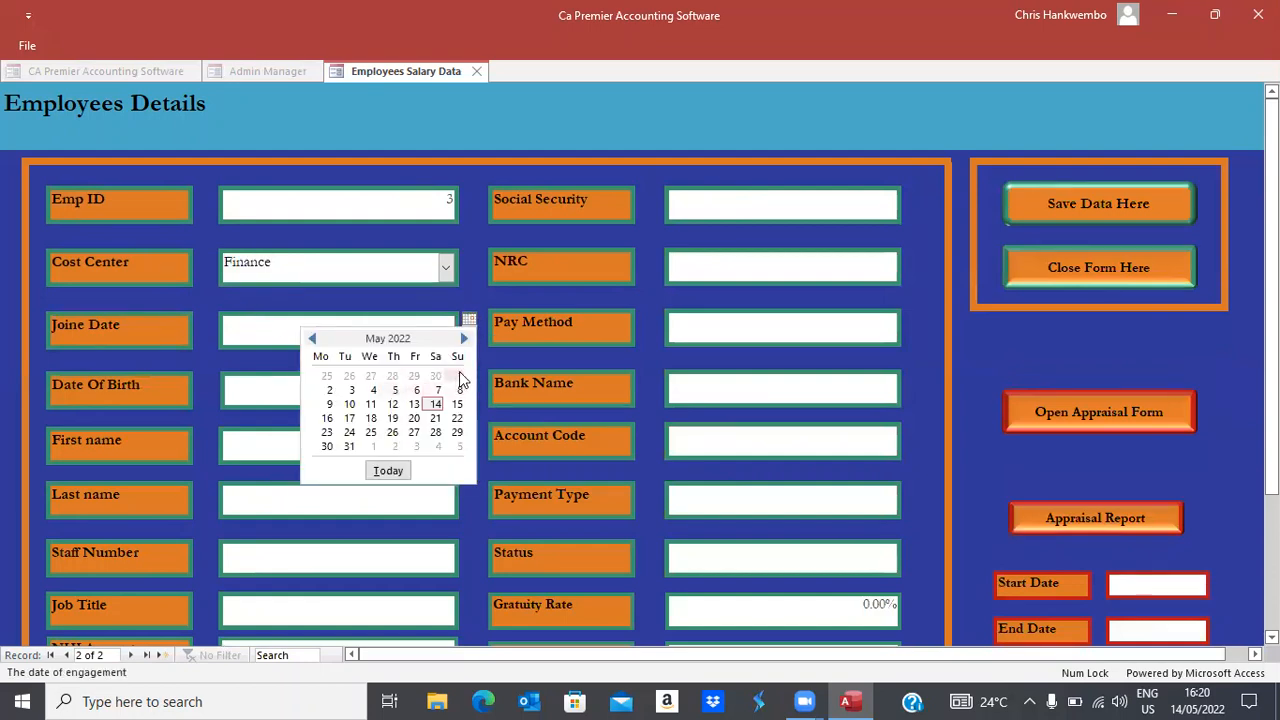
pyautogui.click(459, 376)
pyautogui.press('Tab')
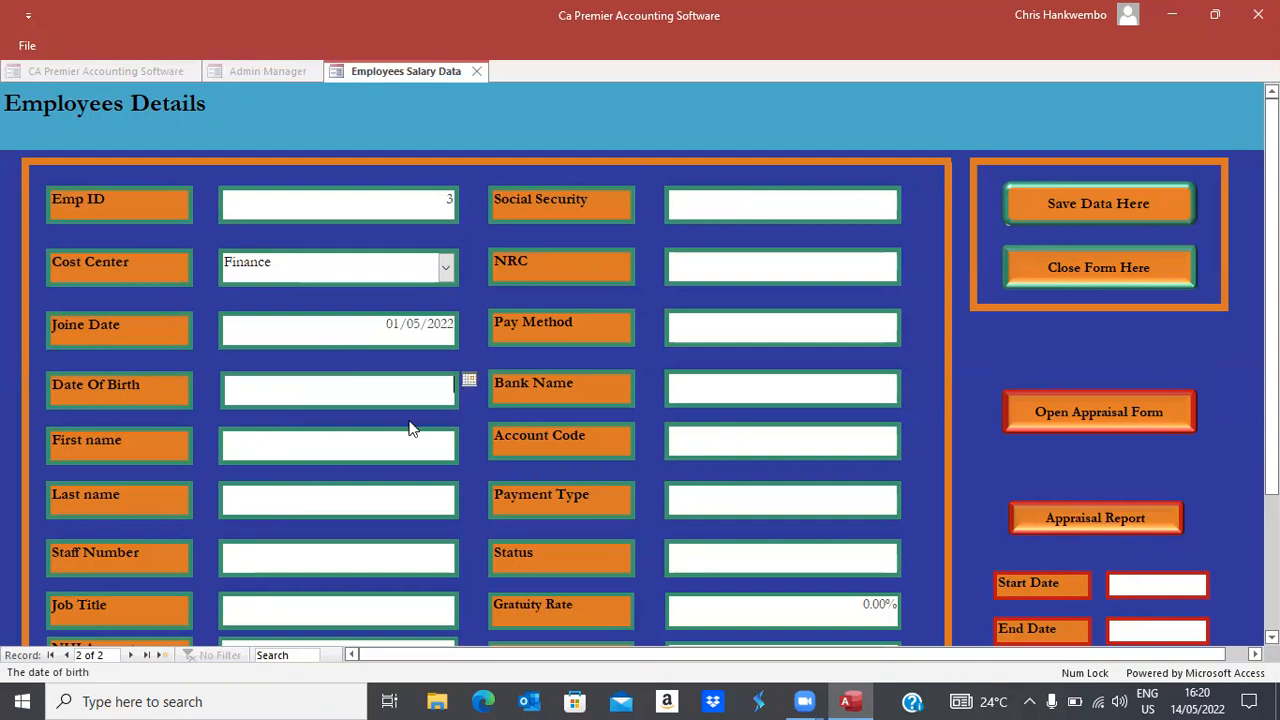
pyautogui.write('31/12/1995')
pyautogui.press('Tab')
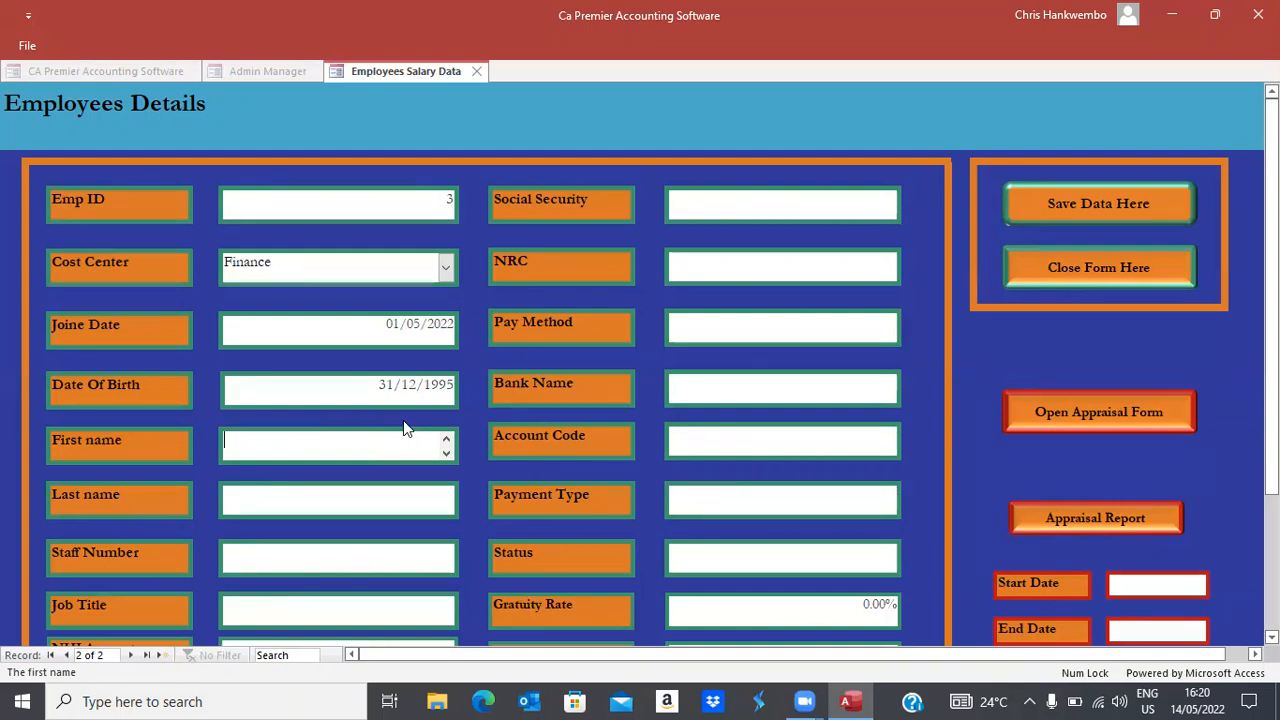
# Enter the employee's first and last name, staff number and job title Manager
pyautogui.press('Tab')
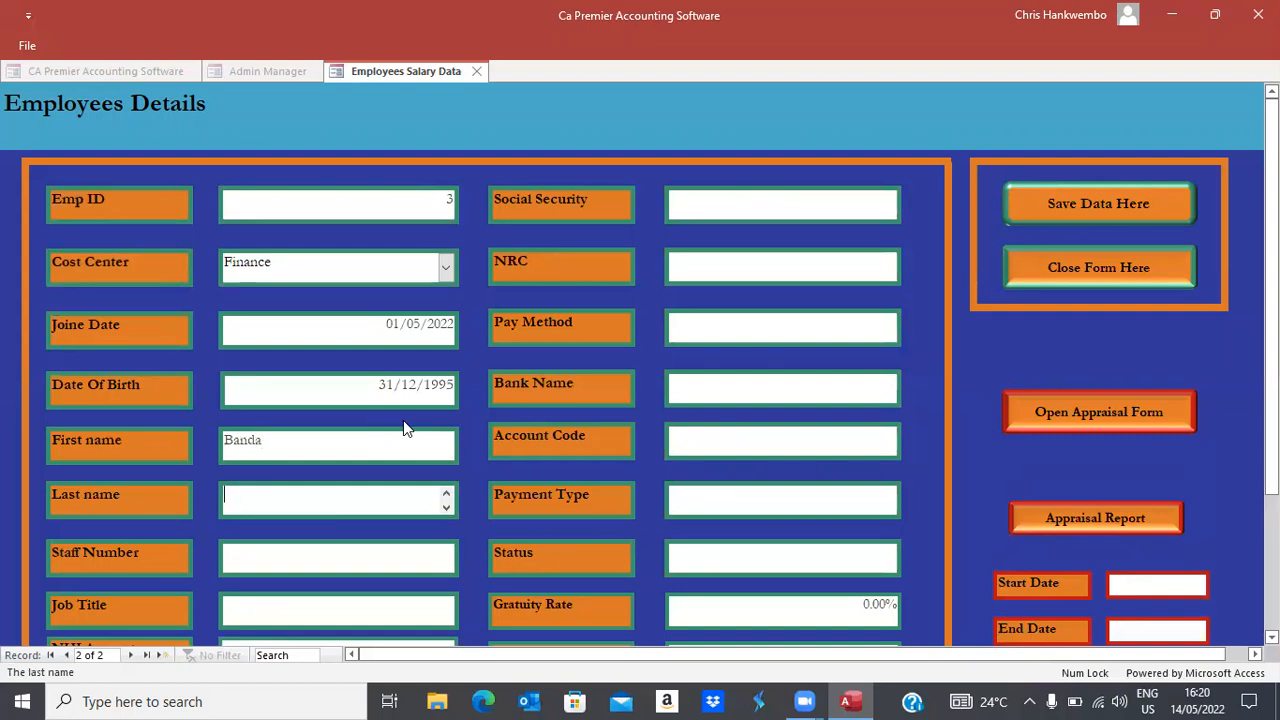
pyautogui.press('Tab')
pyautogui.write('78633')
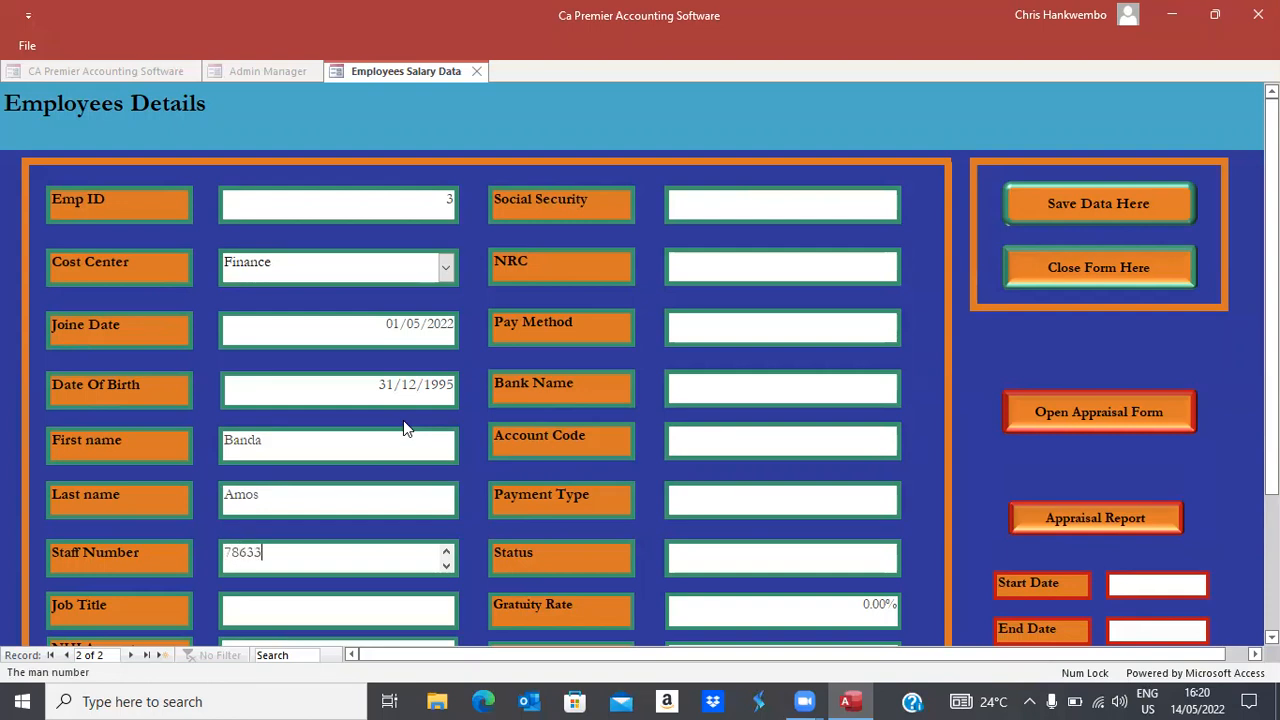
pyautogui.press('Tab')
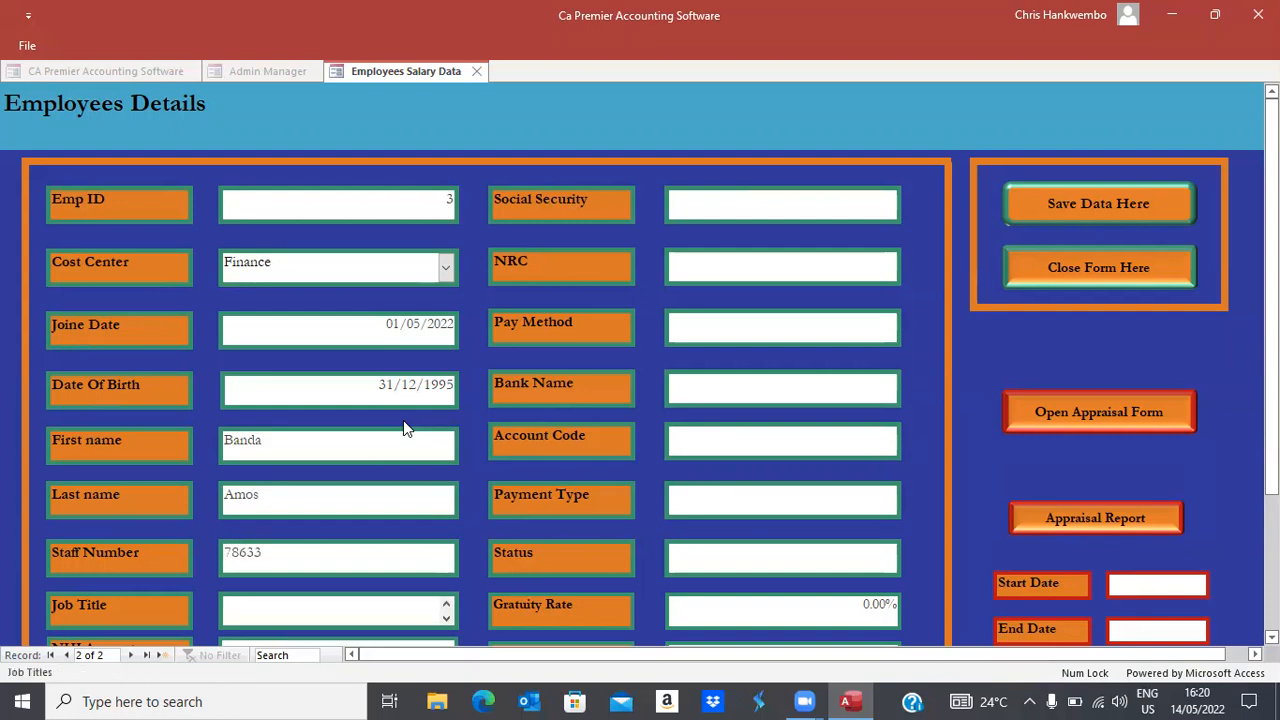
pyautogui.write('Manager')
pyautogui.press('Tab')
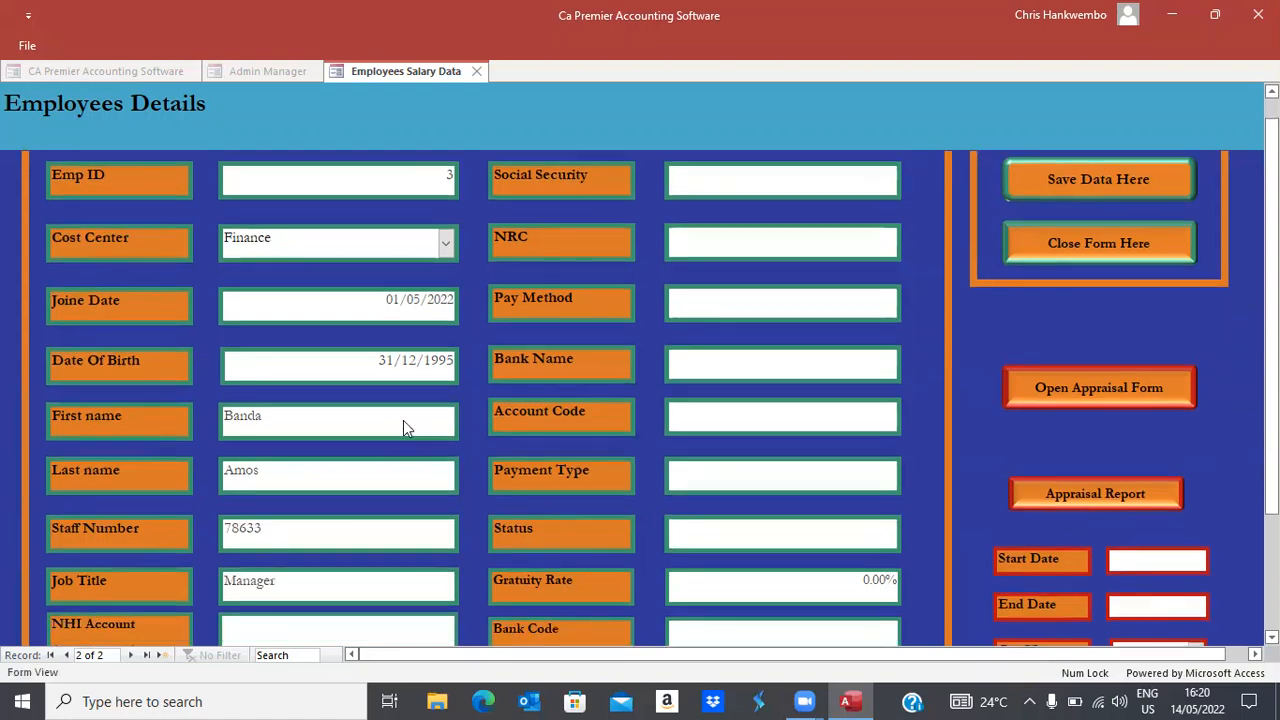
# Fill in the employee's NHI account, social security and NRC numbers
pyautogui.press('Tab')
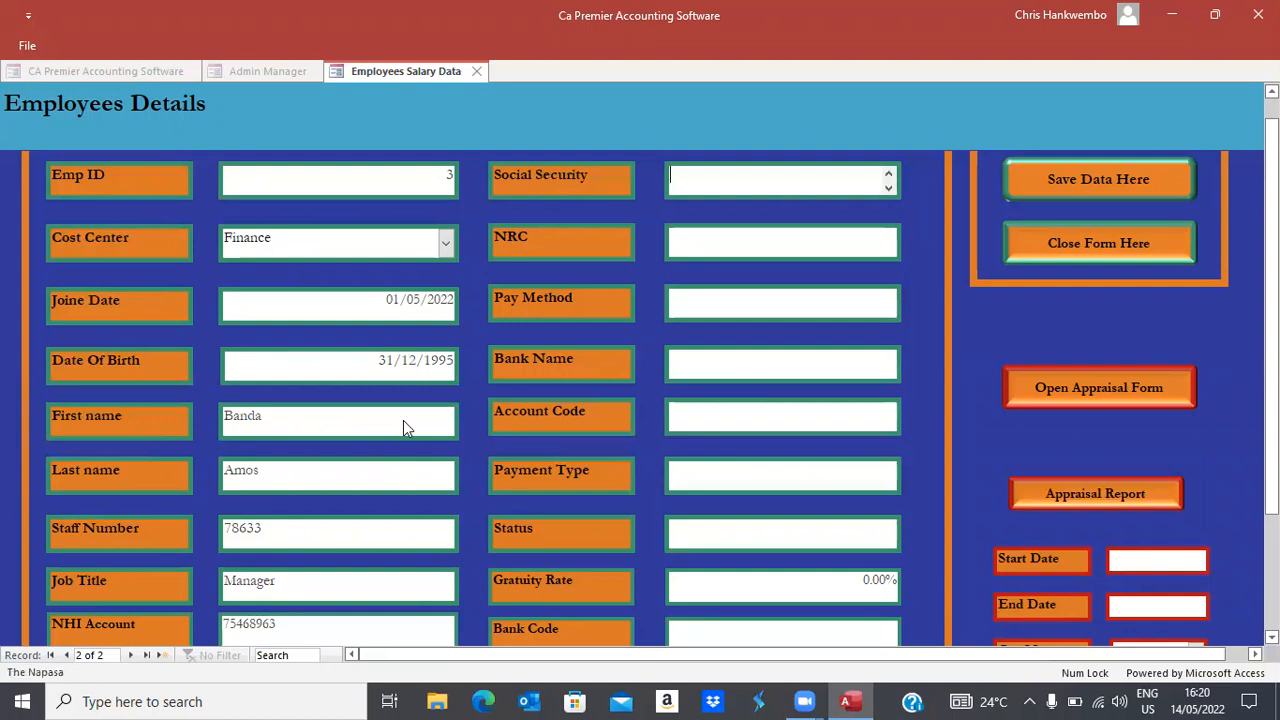
pyautogui.press('Tab')
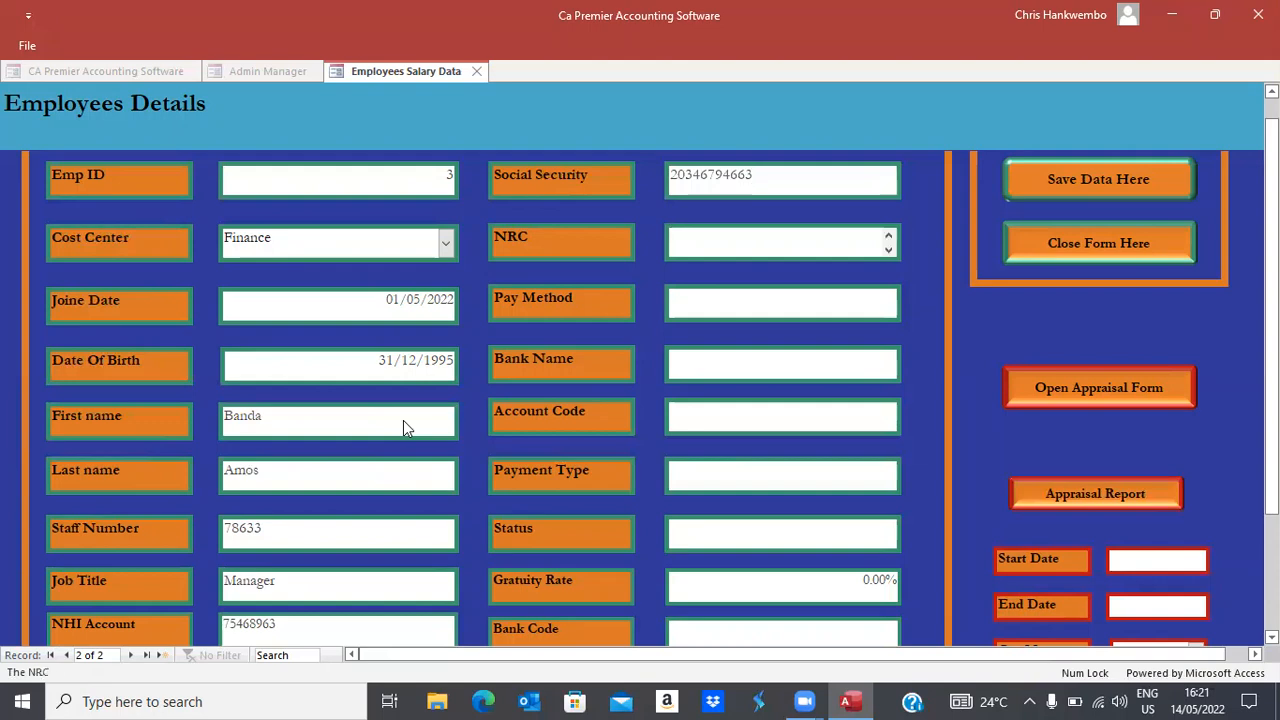
pyautogui.press('Tab')
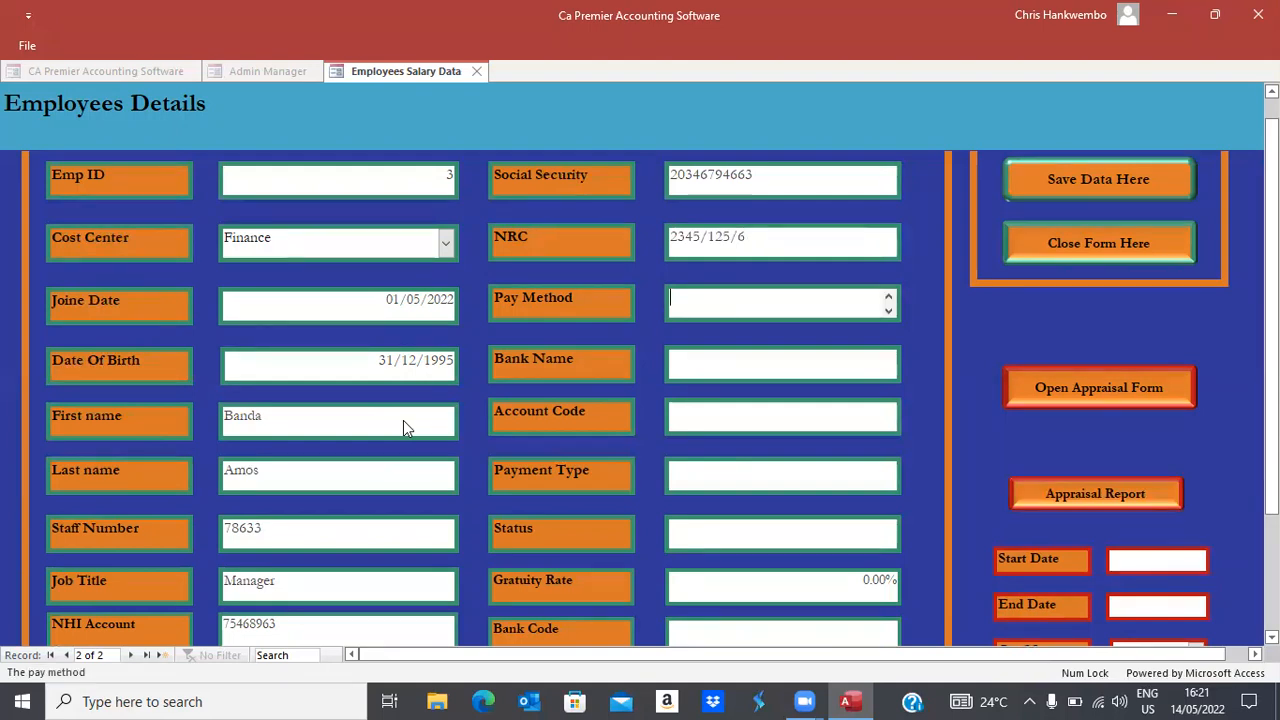
# Set pay method Bank, bank name YUTW, the account code and payment type Transfer
pyautogui.write('Bank')
pyautogui.press('Tab')
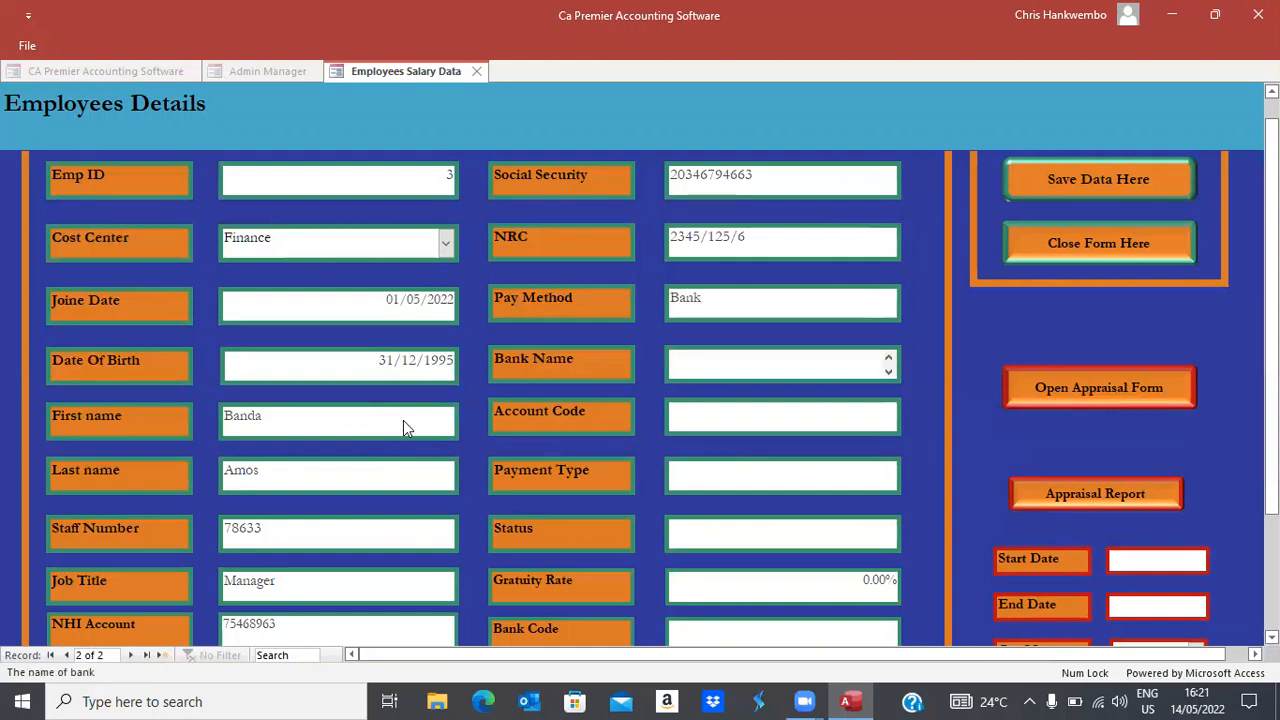
pyautogui.write('YUTW')
pyautogui.press('Tab')
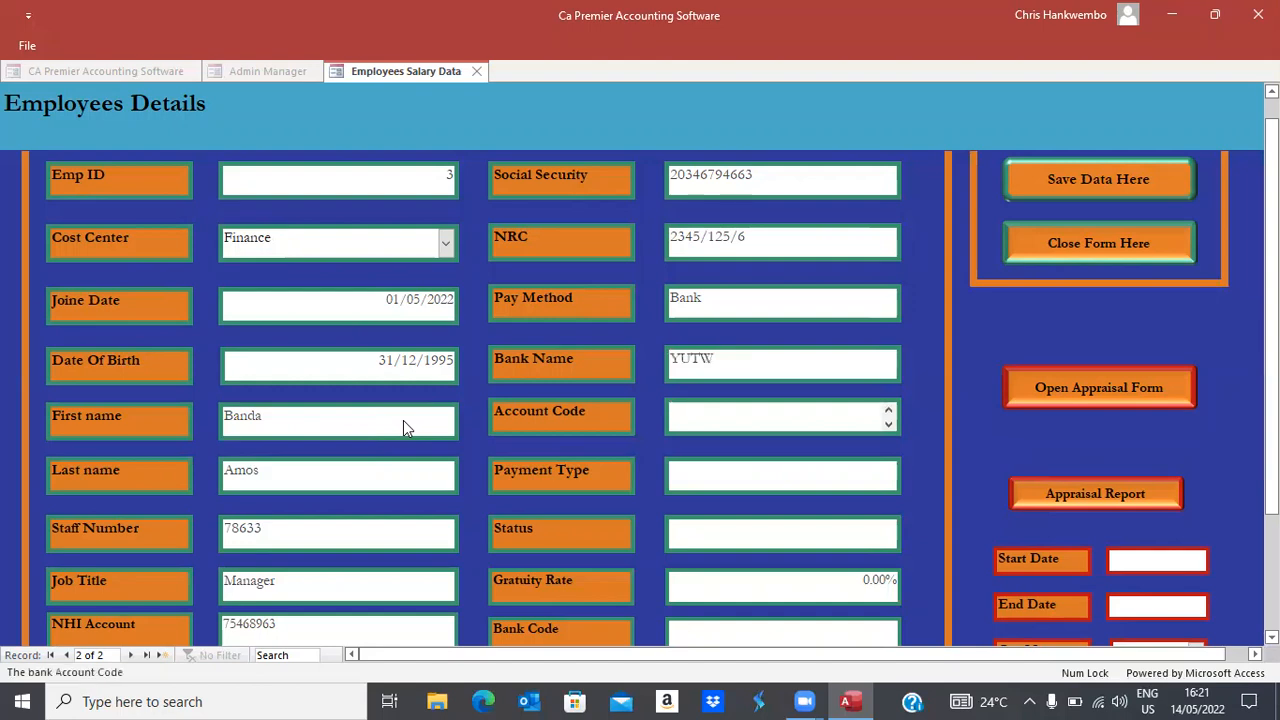
pyautogui.press('Tab')
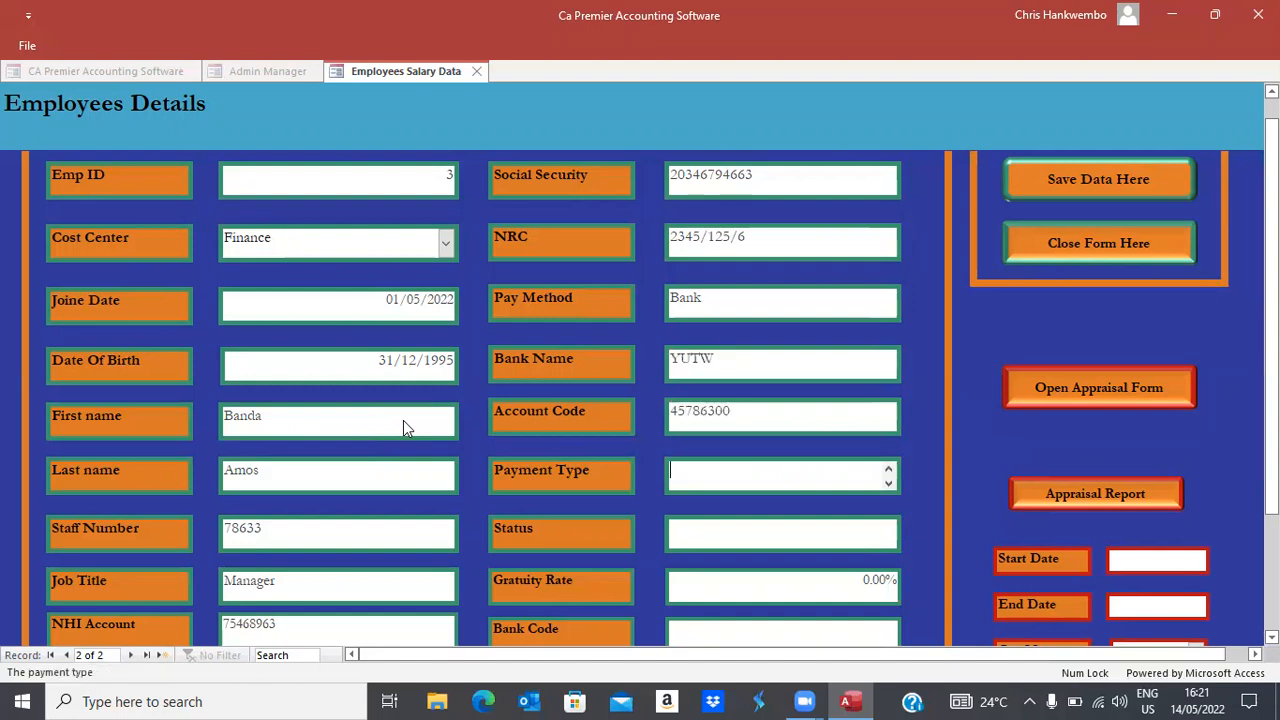
pyautogui.write('Transfer')
pyautogui.press('Tab')
# Set status Open, gratuity 25% and the bank code, then save and close the form
pyautogui.write('Open')
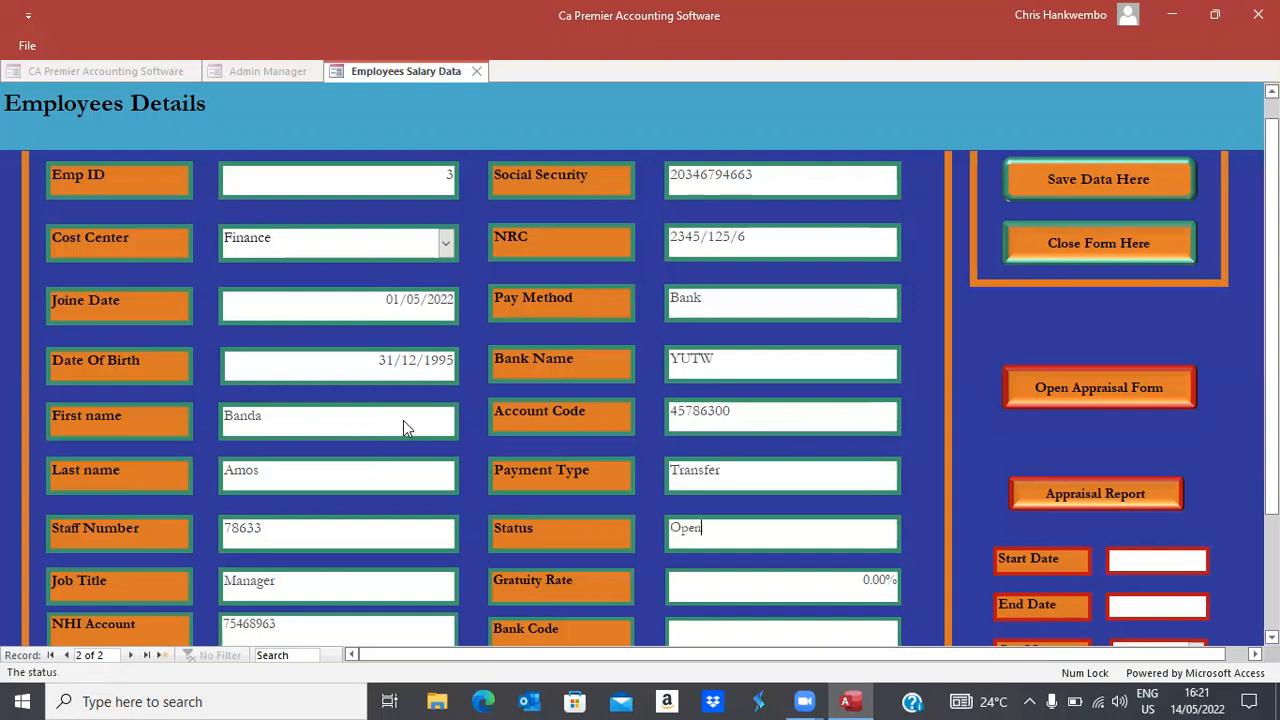
pyautogui.press('Tab')
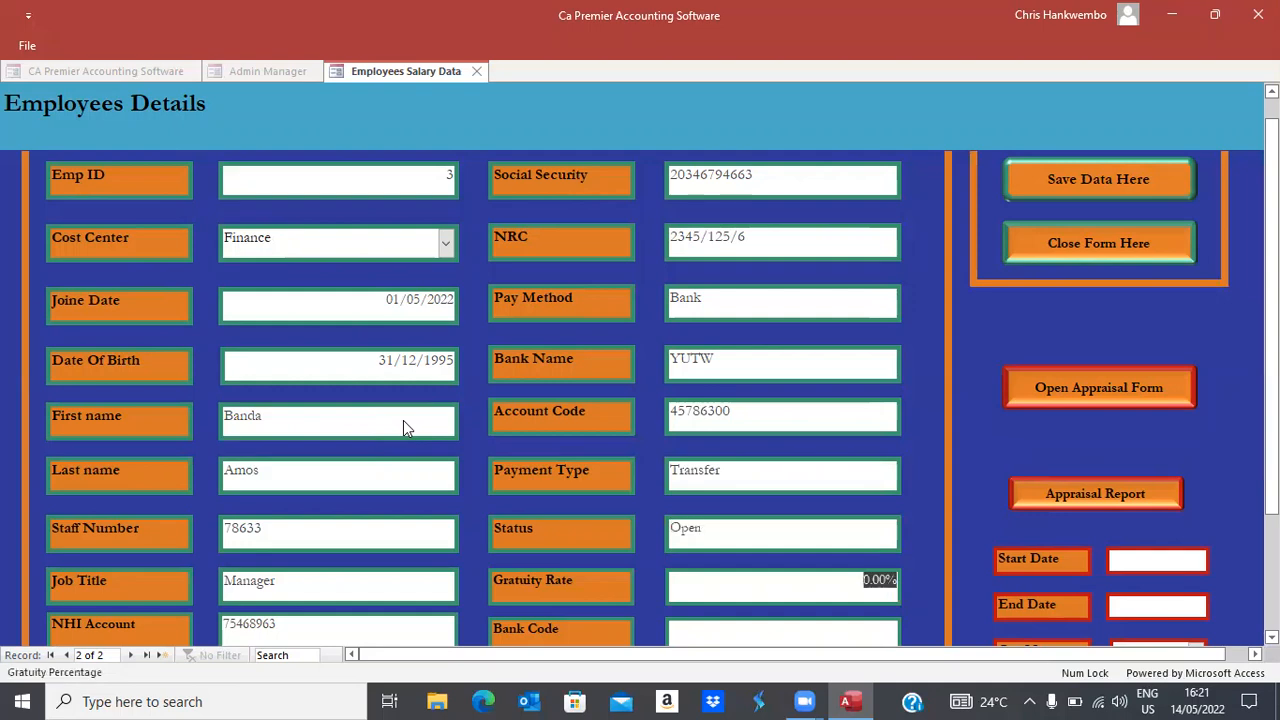
pyautogui.write('25')
pyautogui.press('Tab')
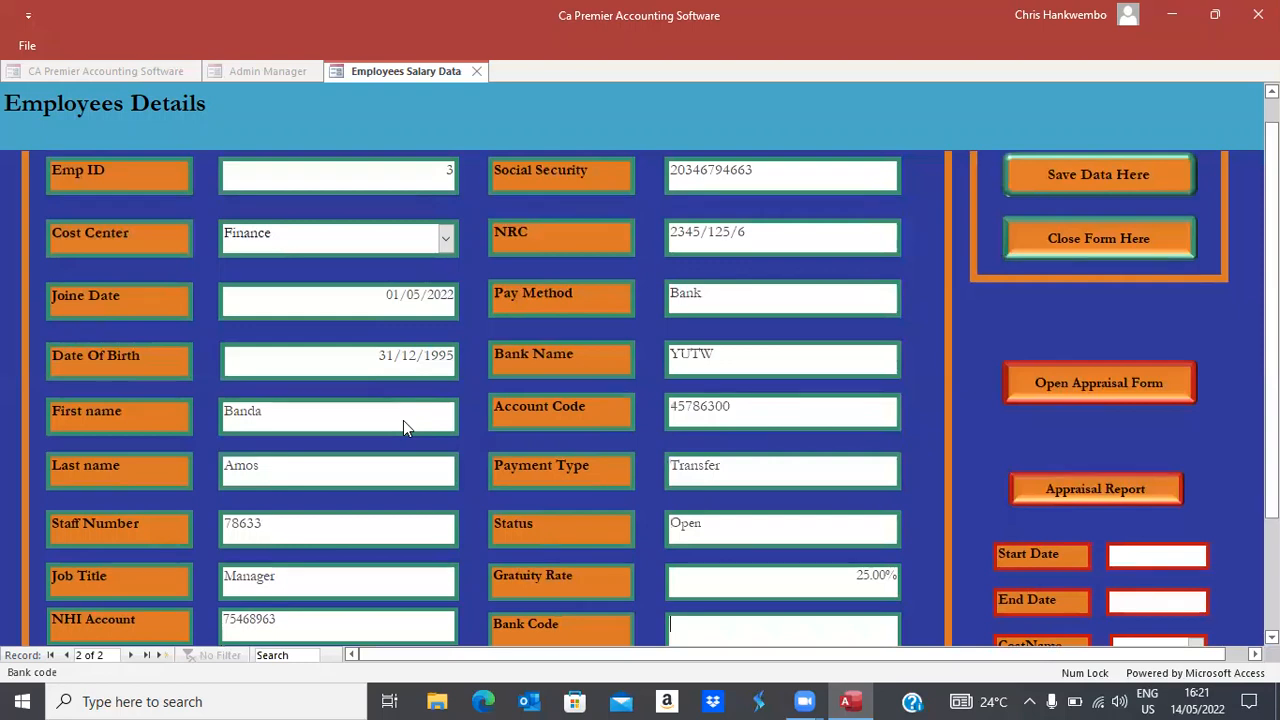
pyautogui.write('346000')
pyautogui.press('Tab')
pyautogui.click(1025, 176)
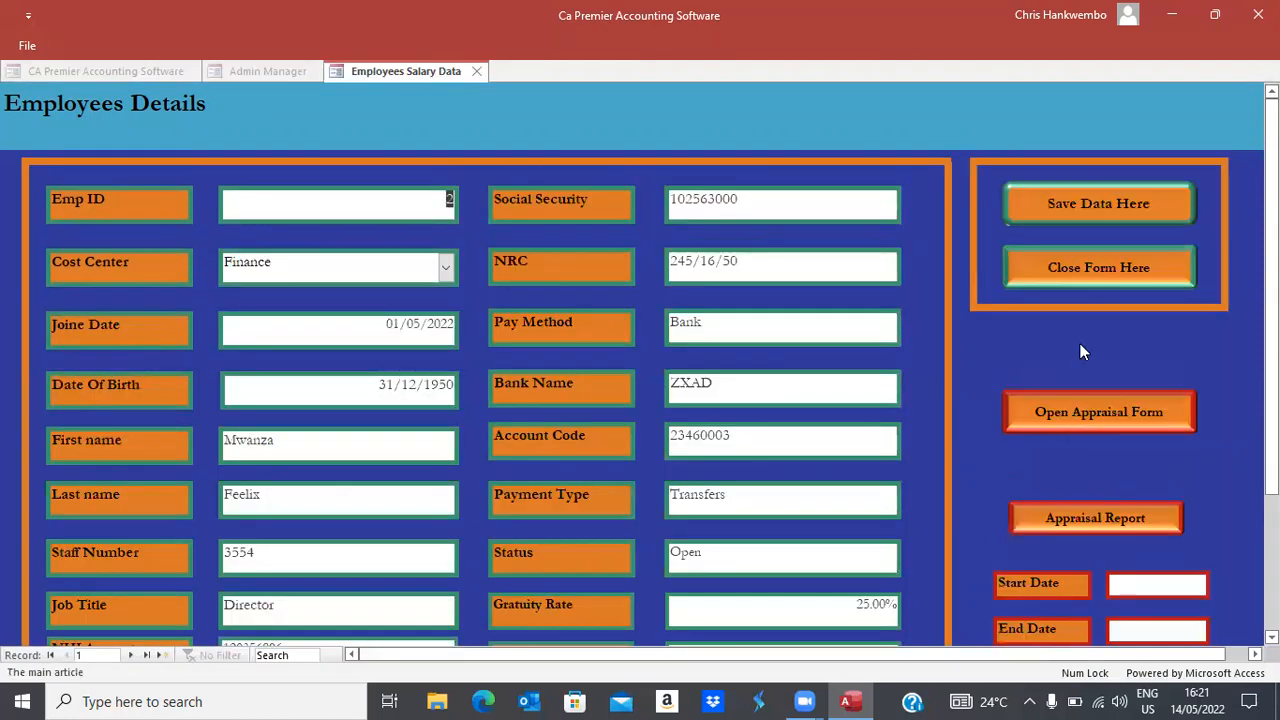
pyautogui.click(1038, 264)
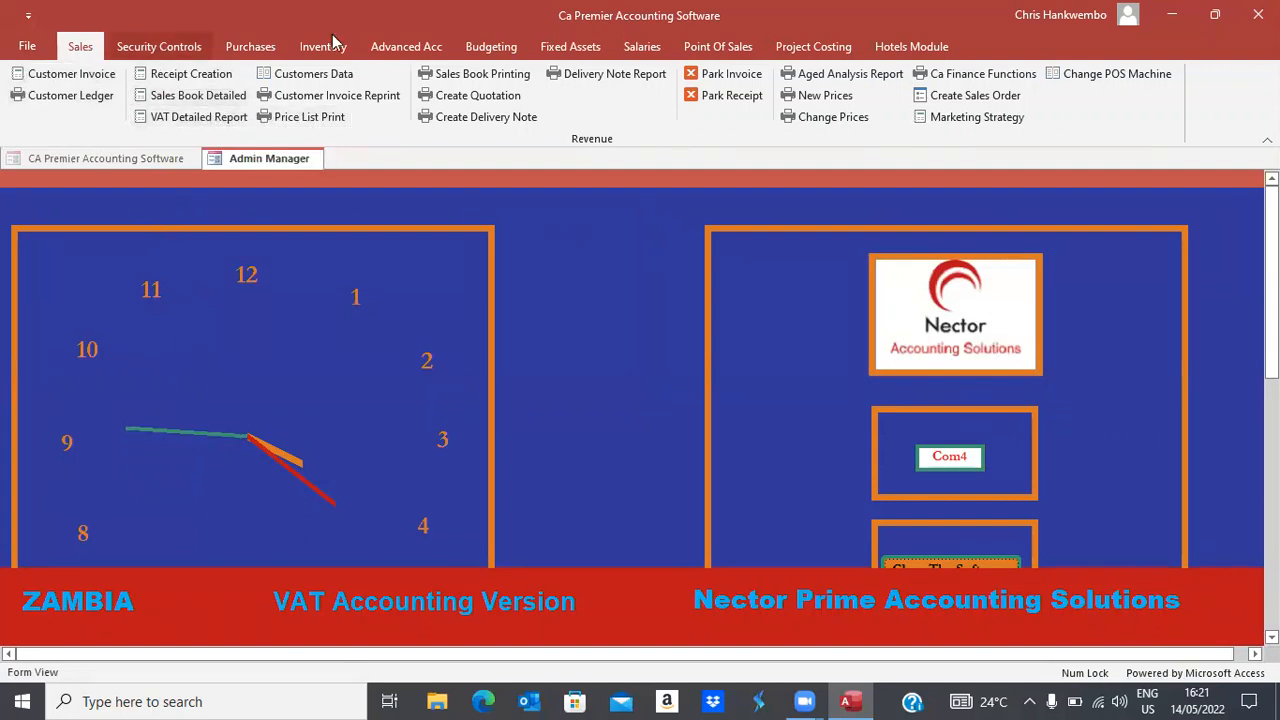
# Open Salaries Data for the first employee with change date 01/05/2022
pyautogui.click(640, 46)
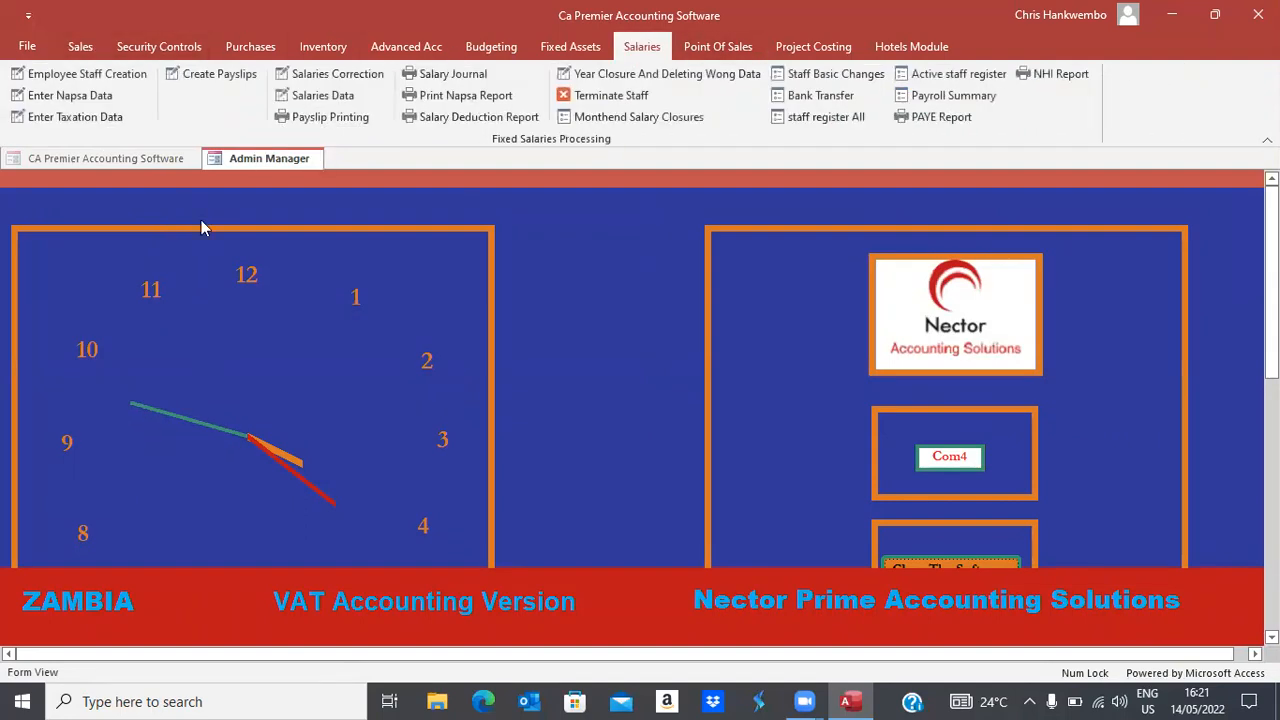
pyautogui.click(316, 100)
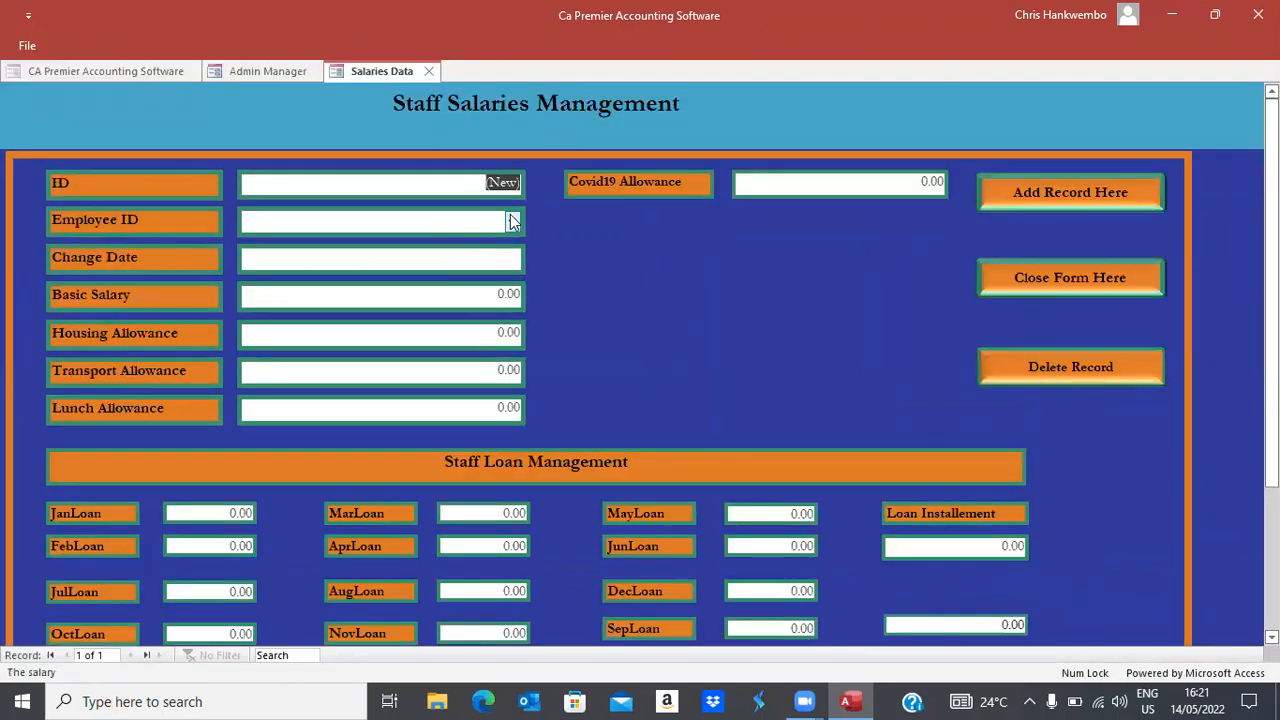
pyautogui.click(511, 221)
pyautogui.click(354, 265)
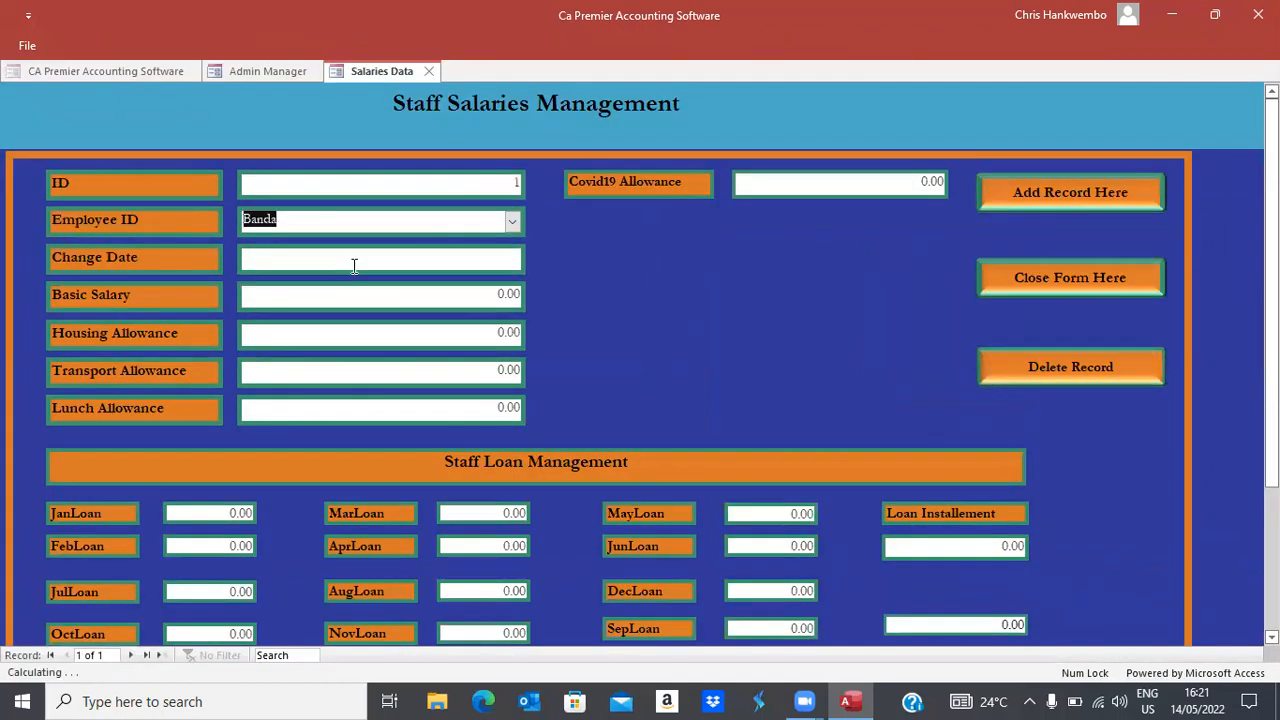
pyautogui.click(354, 265)
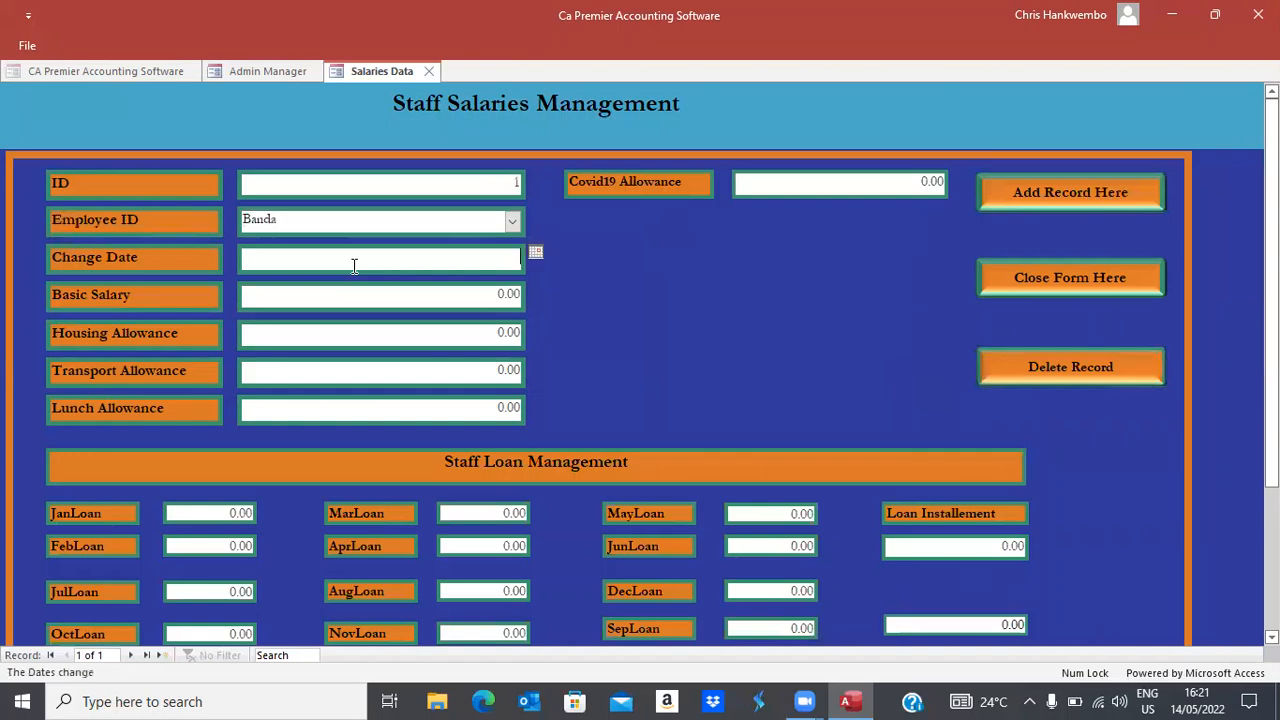
pyautogui.click(535, 252)
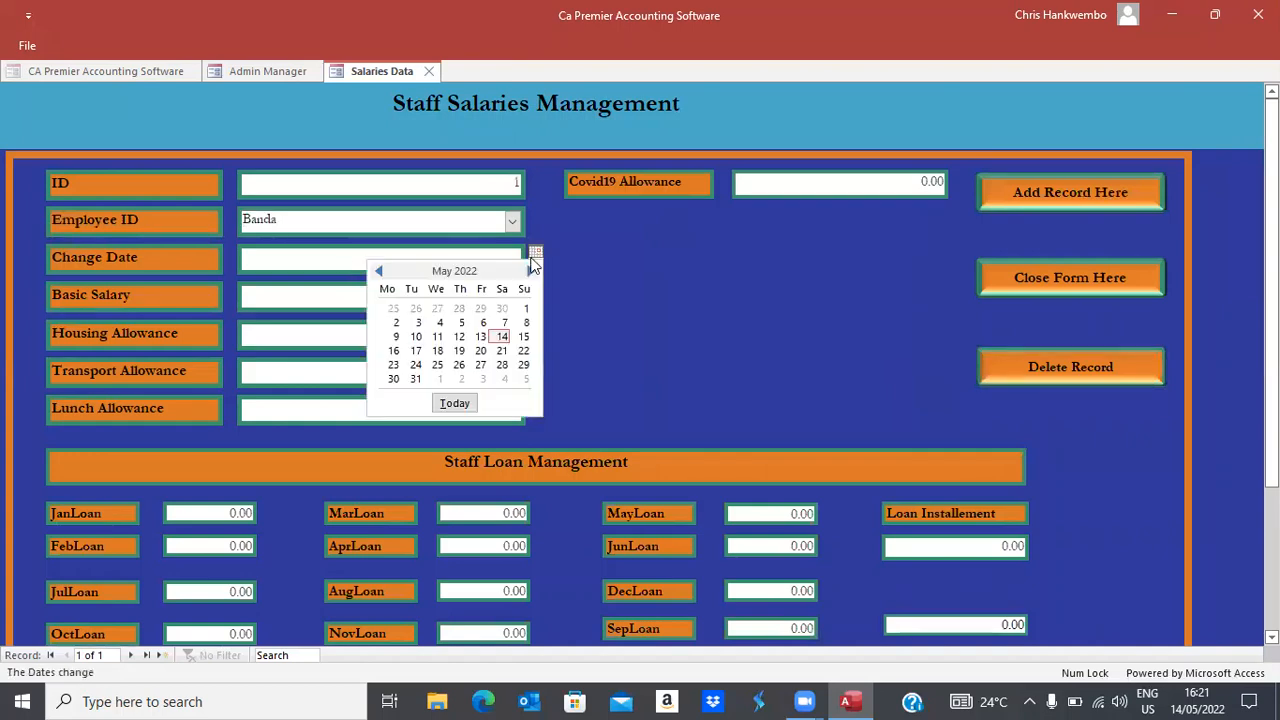
pyautogui.click(525, 310)
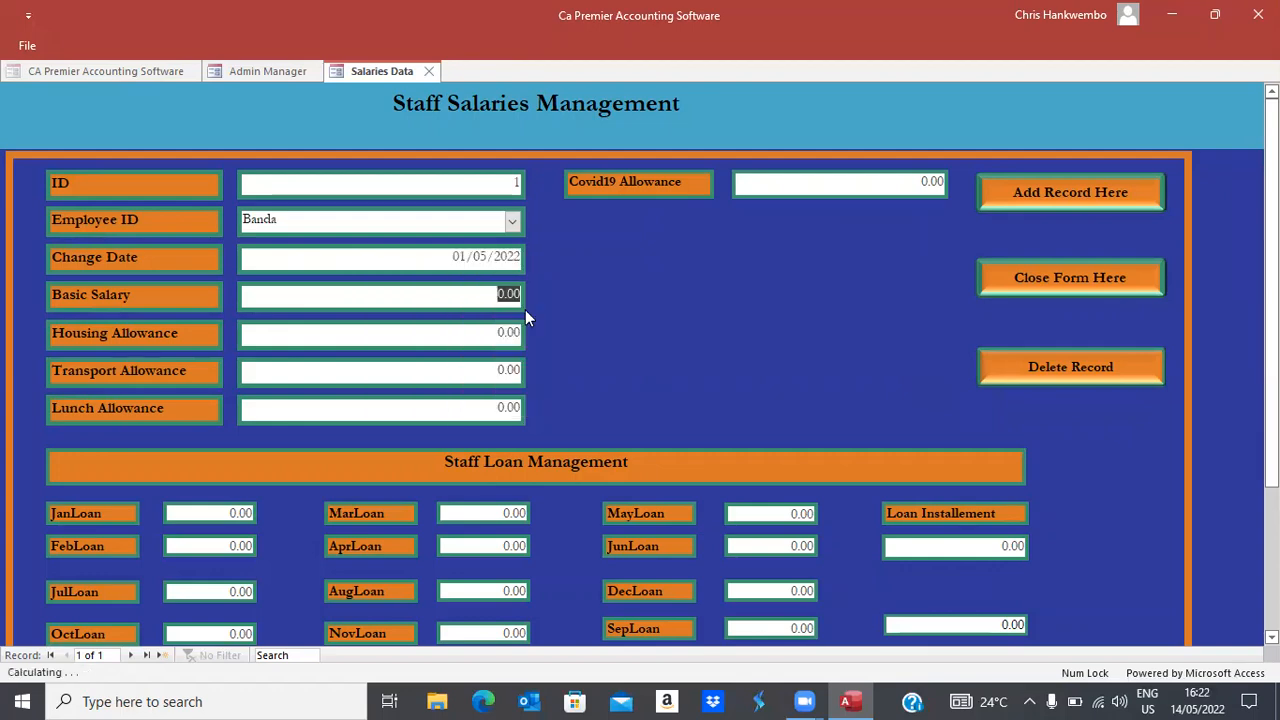
# Enter basic salary 5,000, housing 3,500, transport 1,250 and lunch 650
pyautogui.write('5,000')
pyautogui.press('Tab')
pyautogui.write('3,500')
pyautogui.press('Tab')
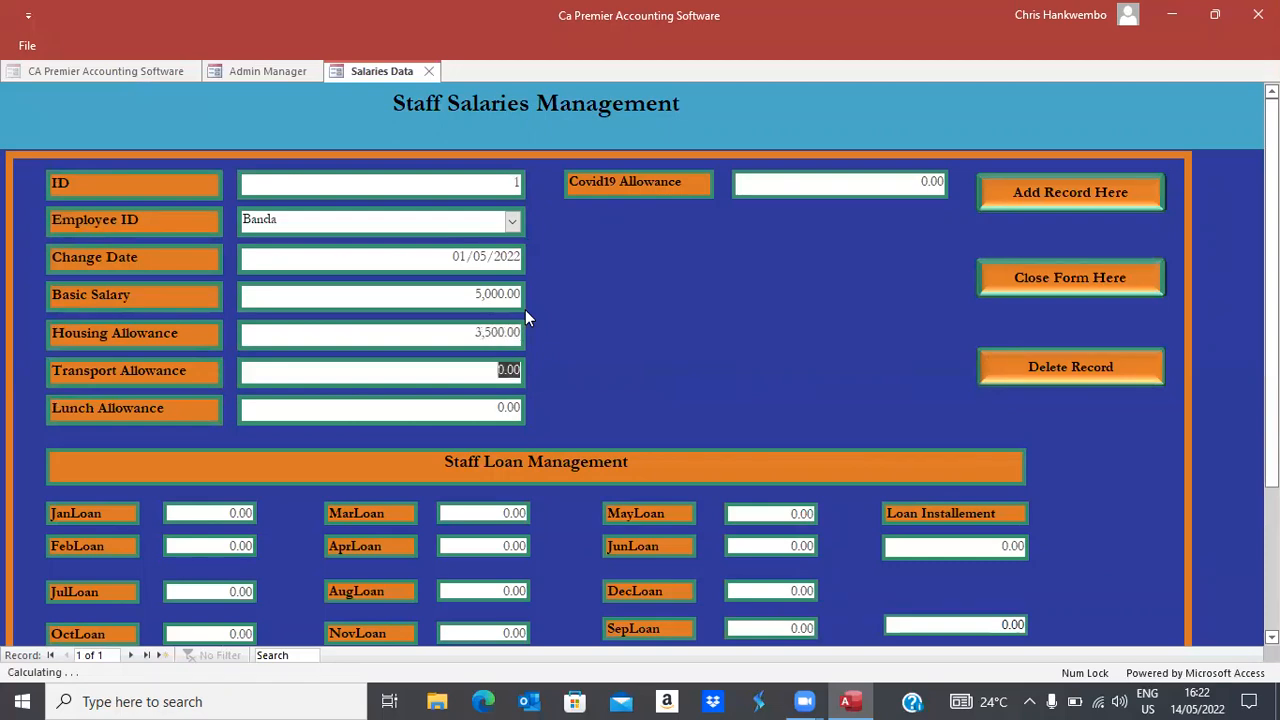
pyautogui.write('1,250')
pyautogui.press('Tab')
pyautogui.write('650')
pyautogui.press('Tab')
# Start a new salary record for the second employee with change date 1 May 2022
pyautogui.click(1027, 194)
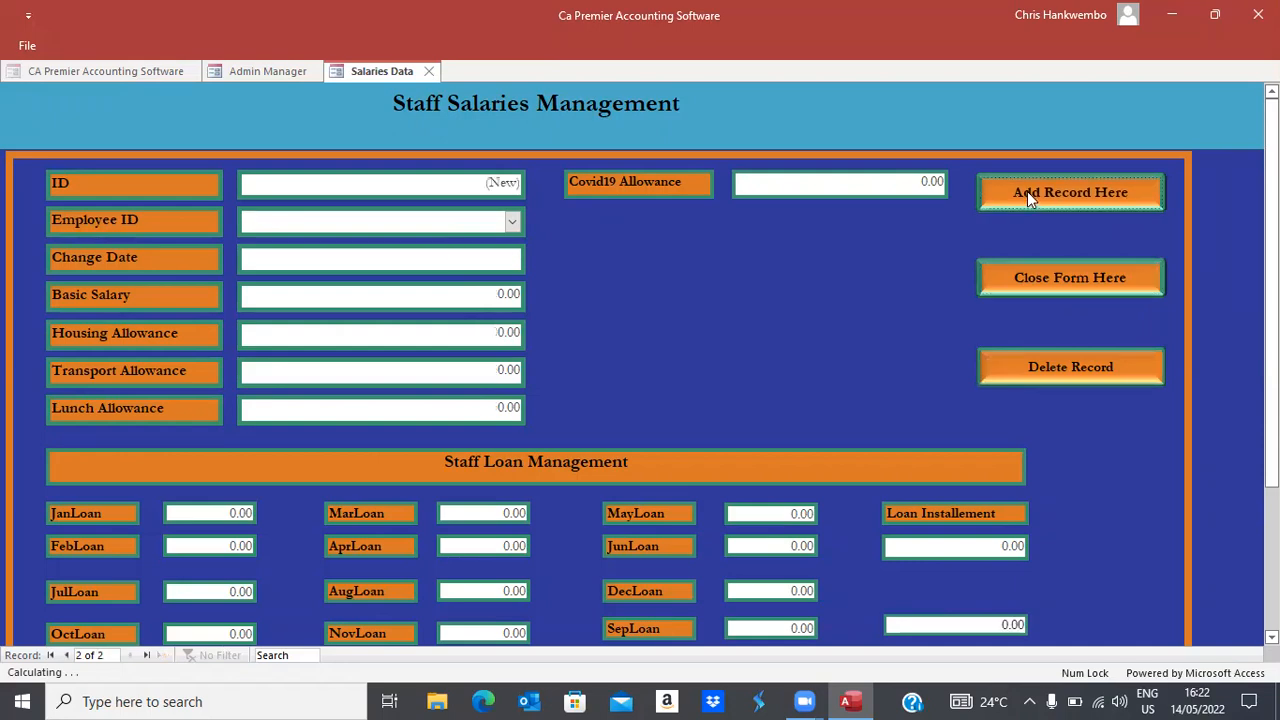
pyautogui.click(512, 222)
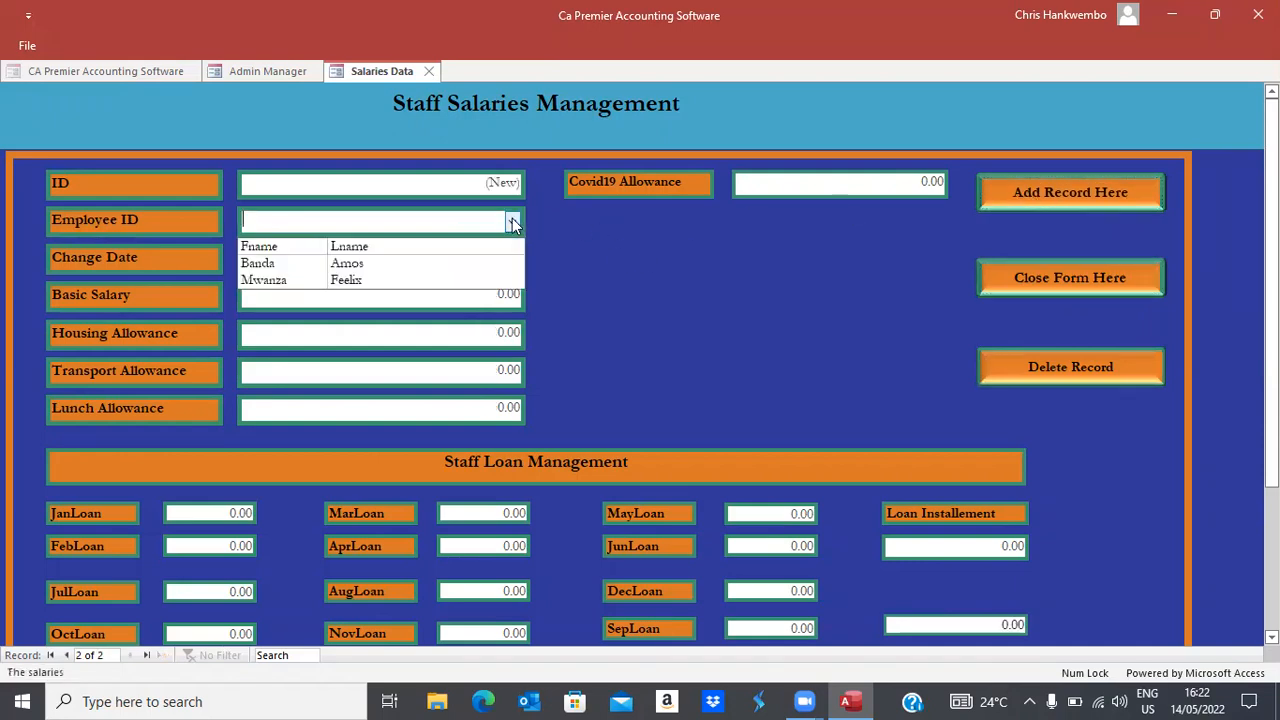
pyautogui.click(357, 280)
pyautogui.press('Tab')
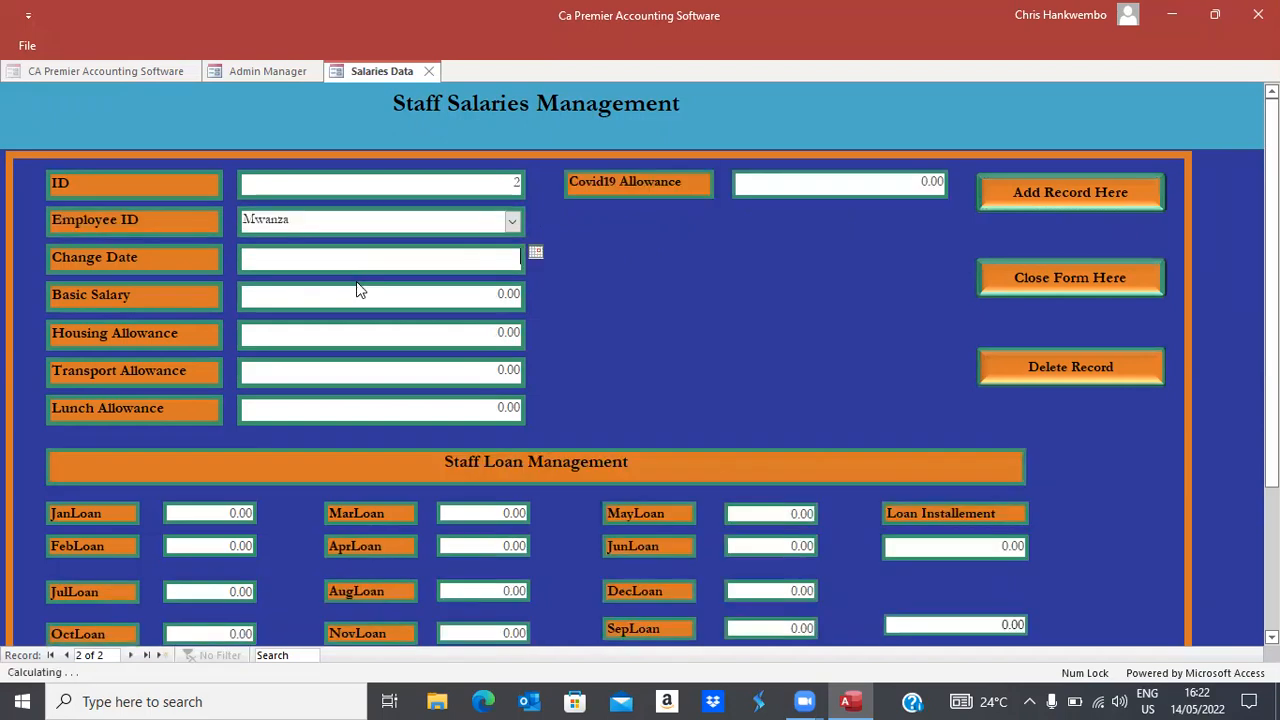
pyautogui.click(535, 254)
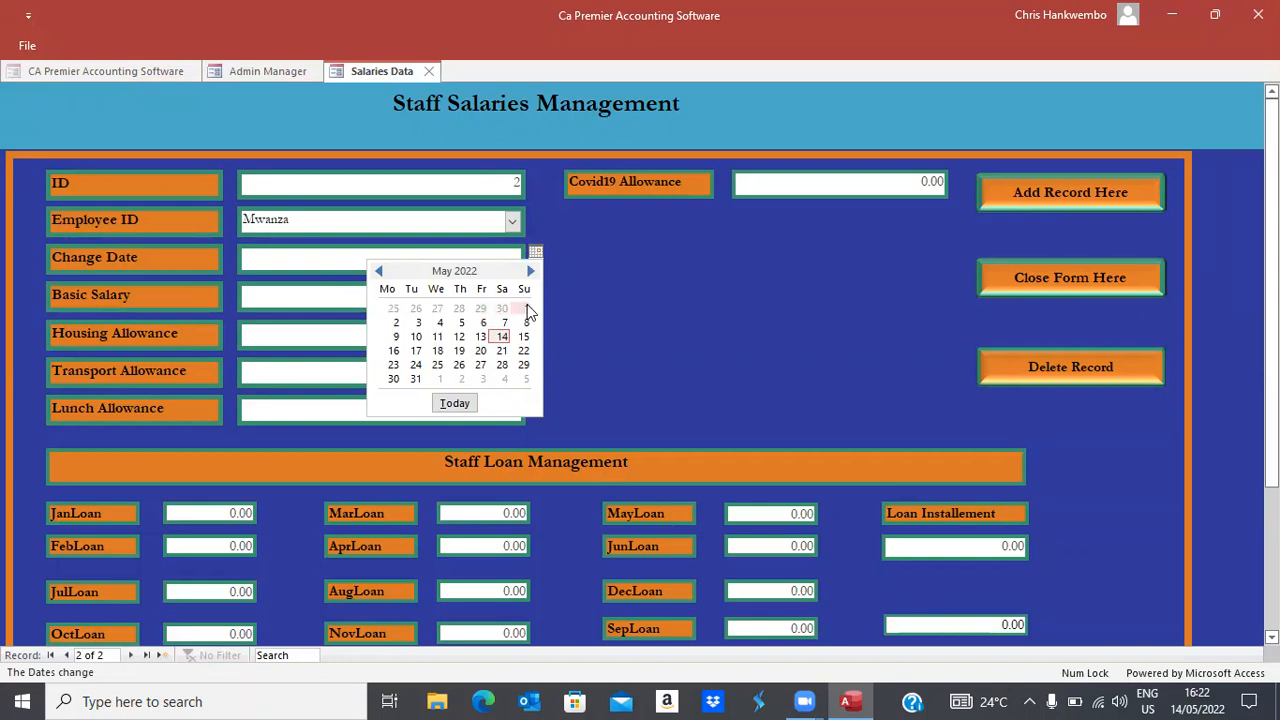
pyautogui.click(523, 308)
pyautogui.press('Tab')
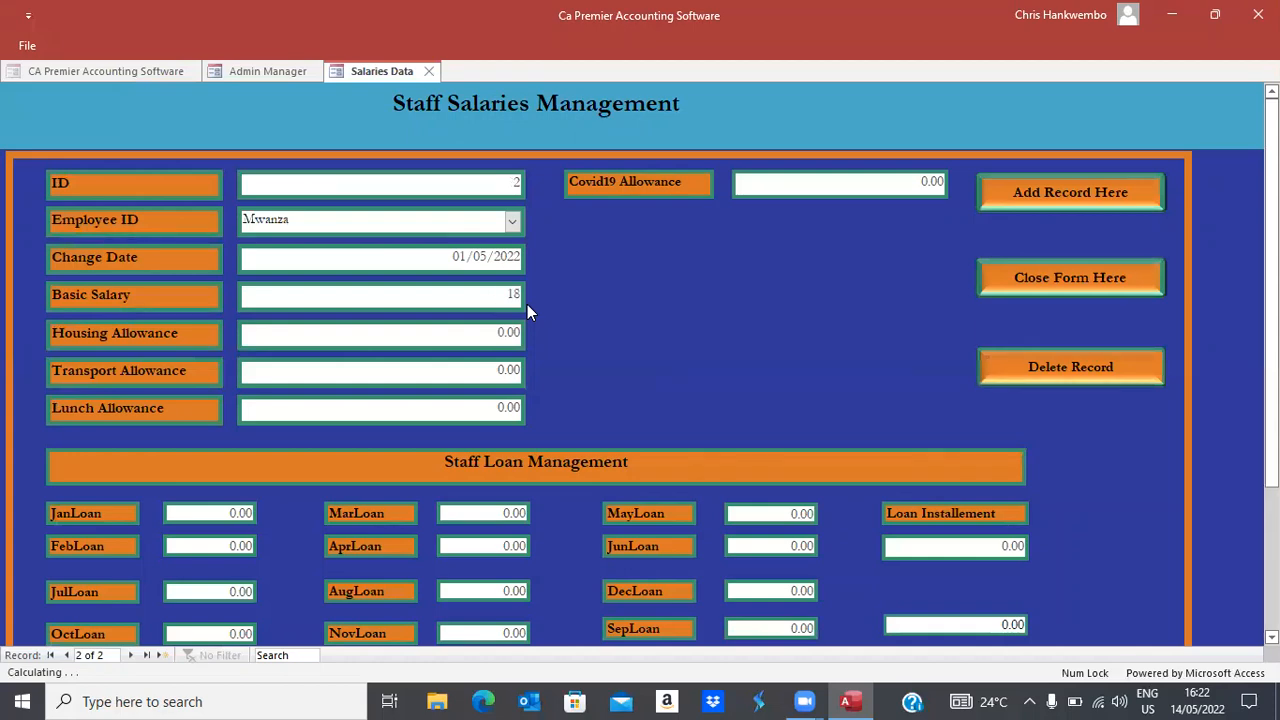
# Enter basic 18,000, housing 6,500, transport 3,500 and lunch 650, save, and close the form
pyautogui.write('18,000')
pyautogui.press('Tab')
pyautogui.write('6500')
pyautogui.press('Tab')
pyautogui.write('3500')
pyautogui.press('Tab')
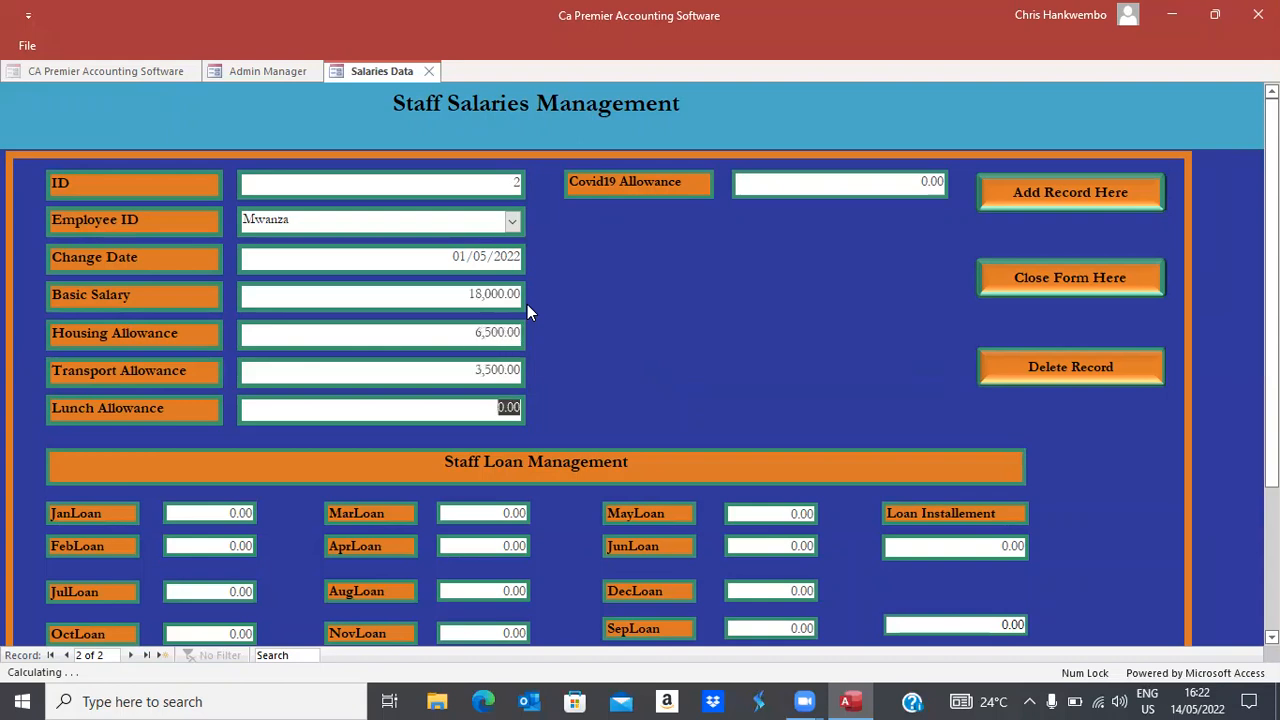
pyautogui.write('650')
pyautogui.press('Tab')
pyautogui.click(1027, 183)
pyautogui.click(1018, 280)
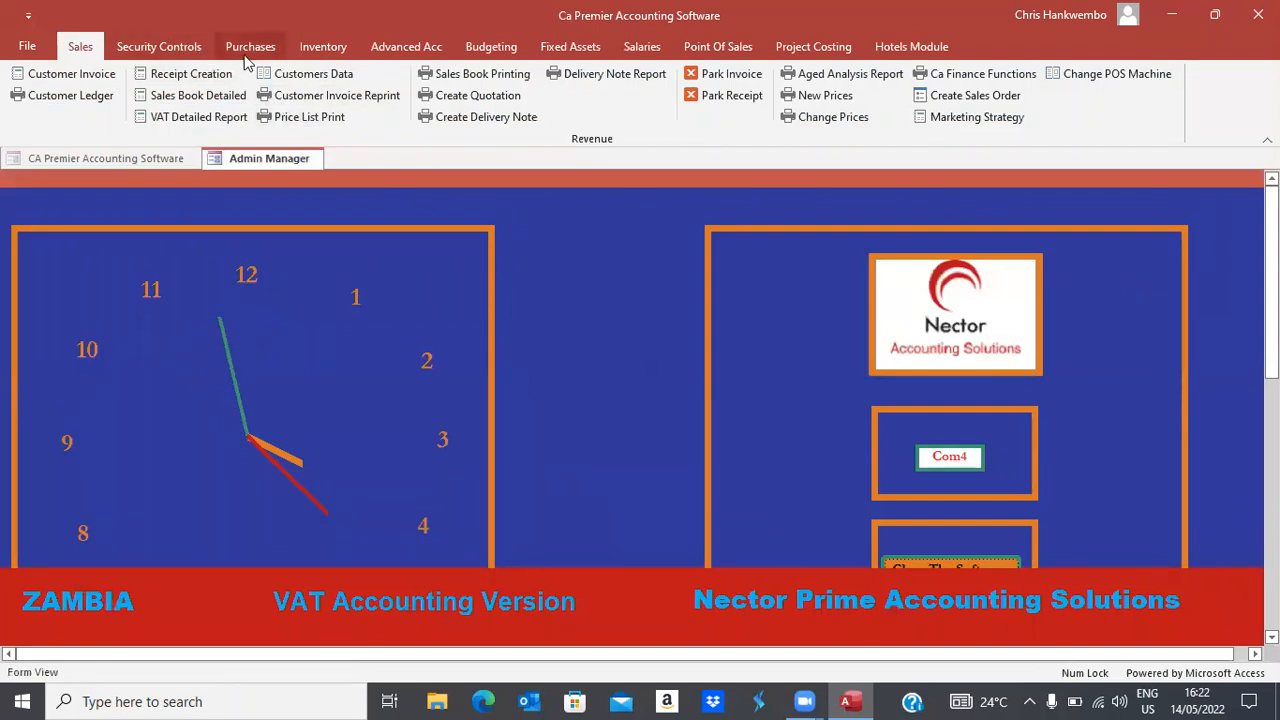
# Look over the Create Payslips form and the NAPSA pension settings, closing each
pyautogui.click(640, 47)
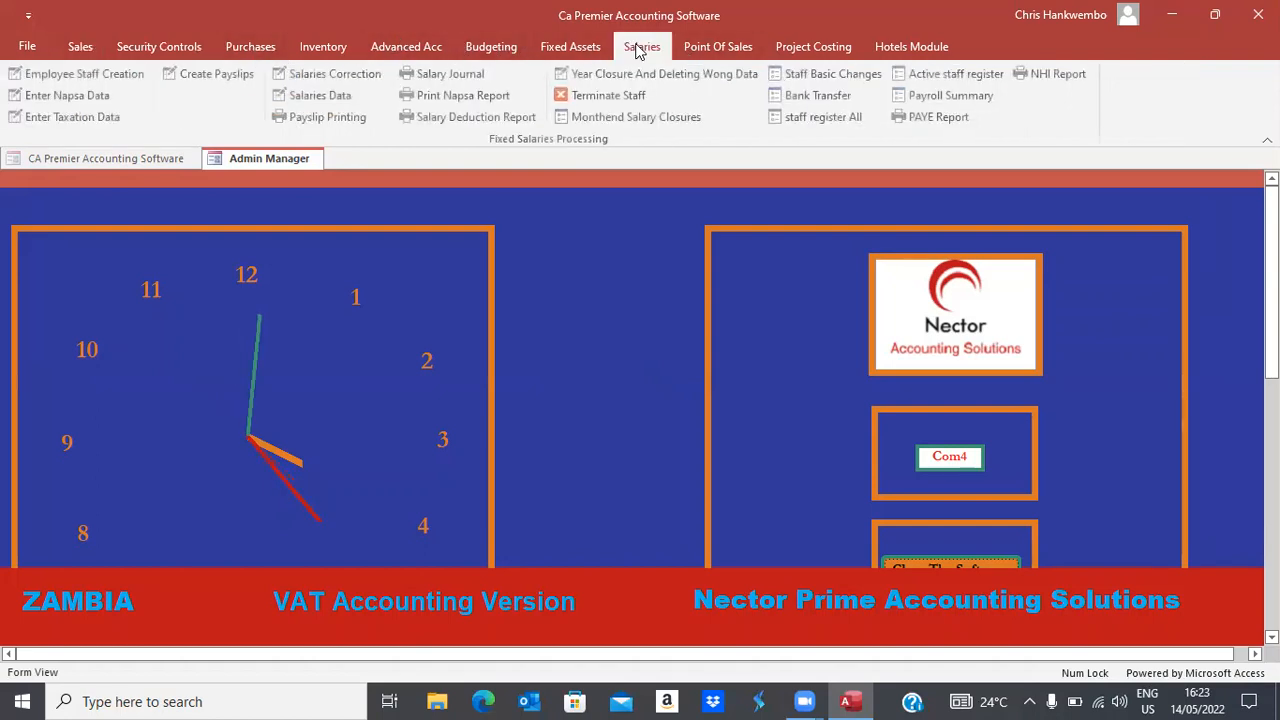
pyautogui.click(226, 76)
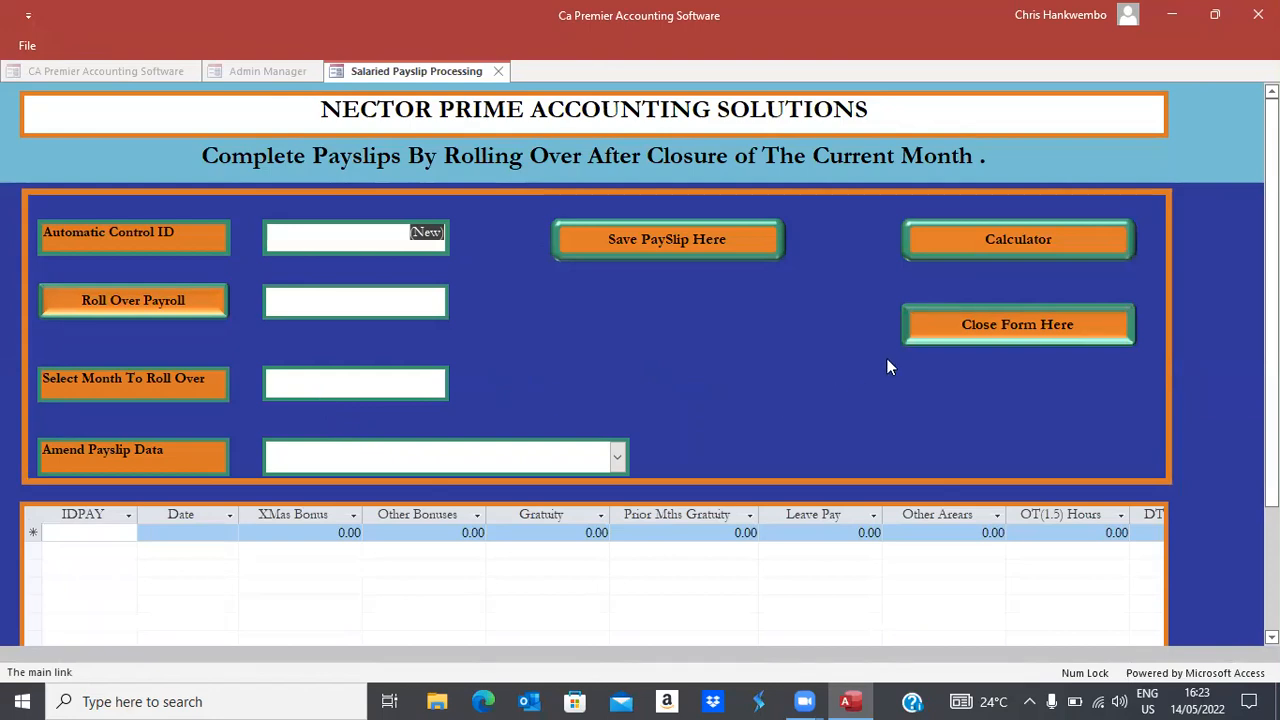
pyautogui.click(941, 330)
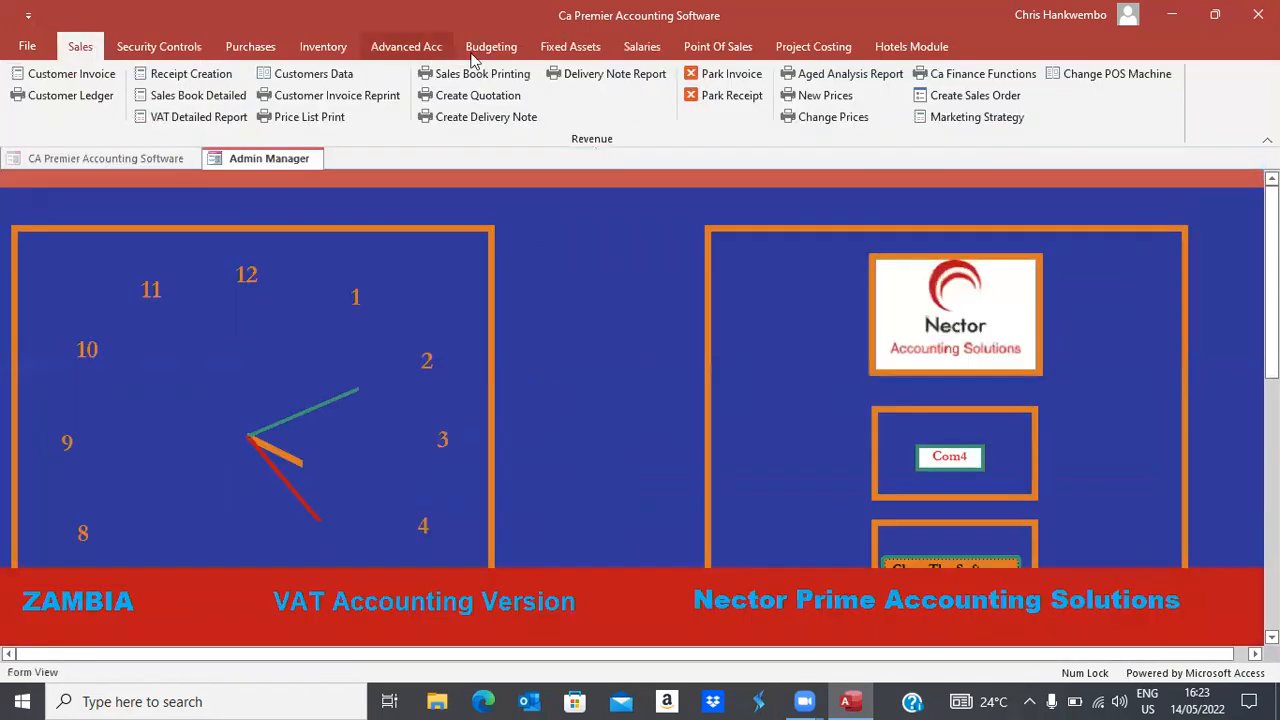
pyautogui.click(642, 47)
pyautogui.click(72, 100)
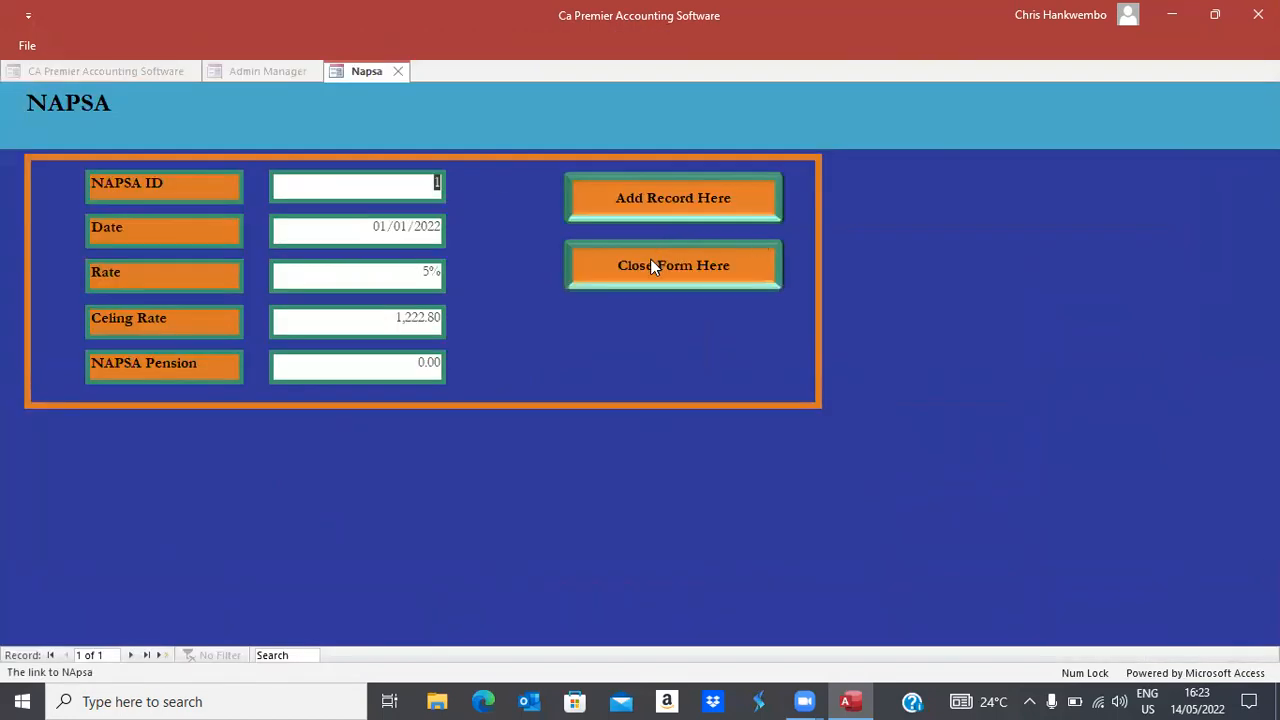
pyautogui.click(650, 258)
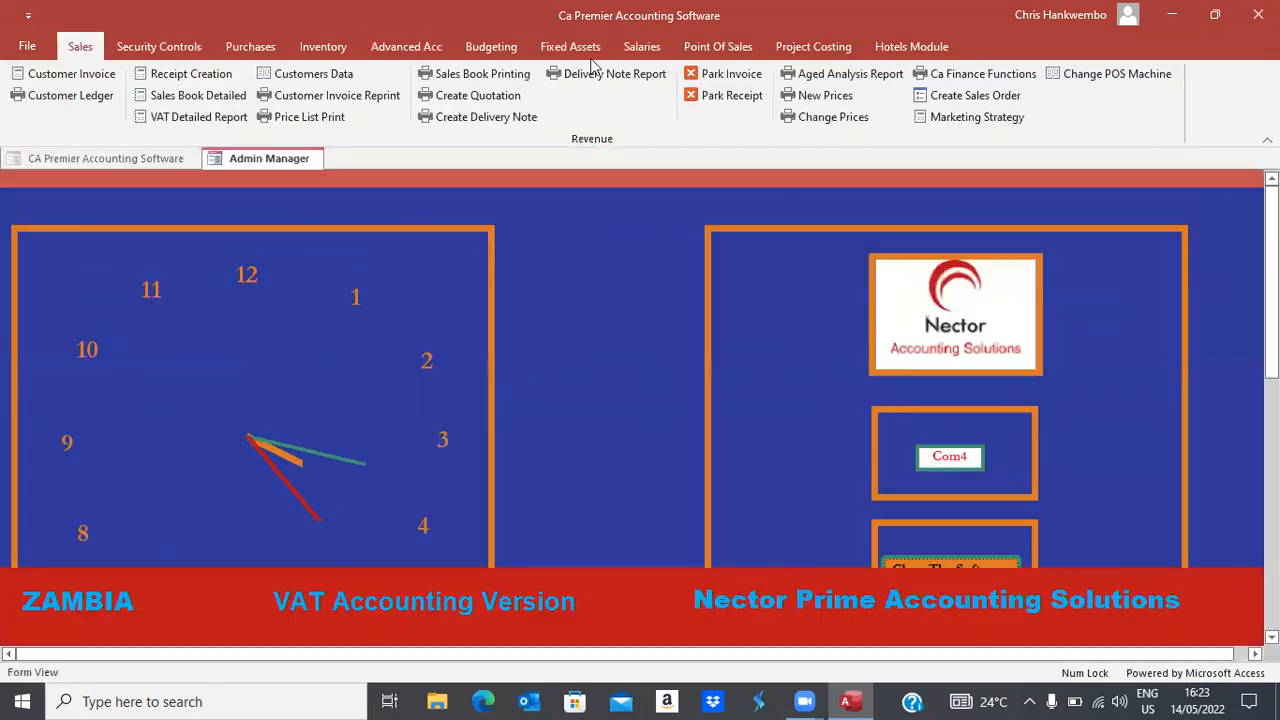
# Check the taxation settings (4,500.00 tax-free; rates 25%, 30%, 37.50%), then close them
pyautogui.click(640, 47)
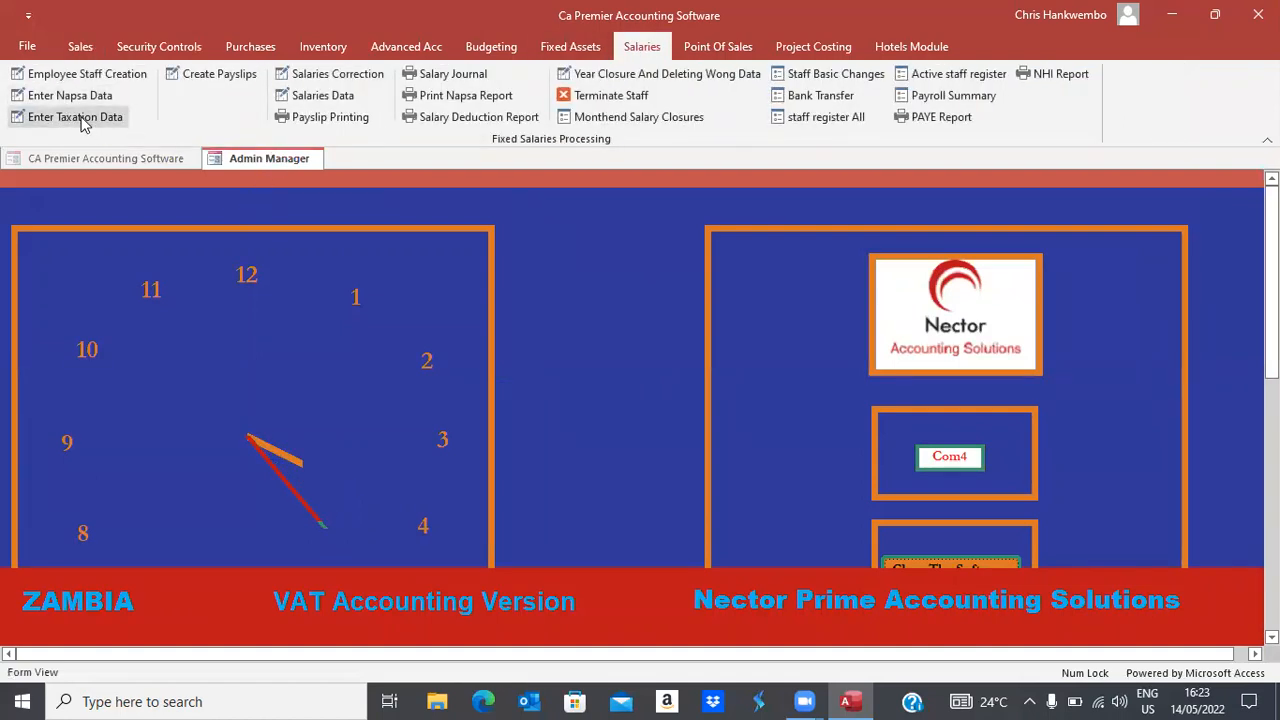
pyautogui.click(82, 118)
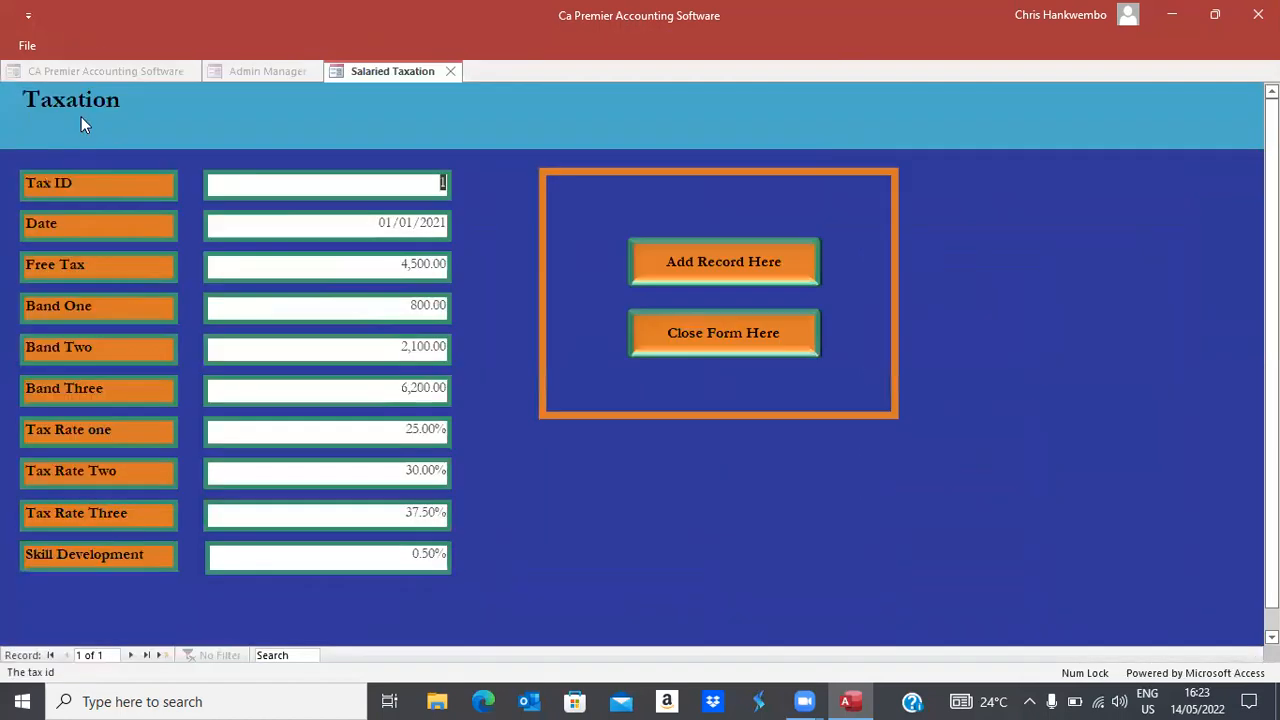
pyautogui.click(668, 330)
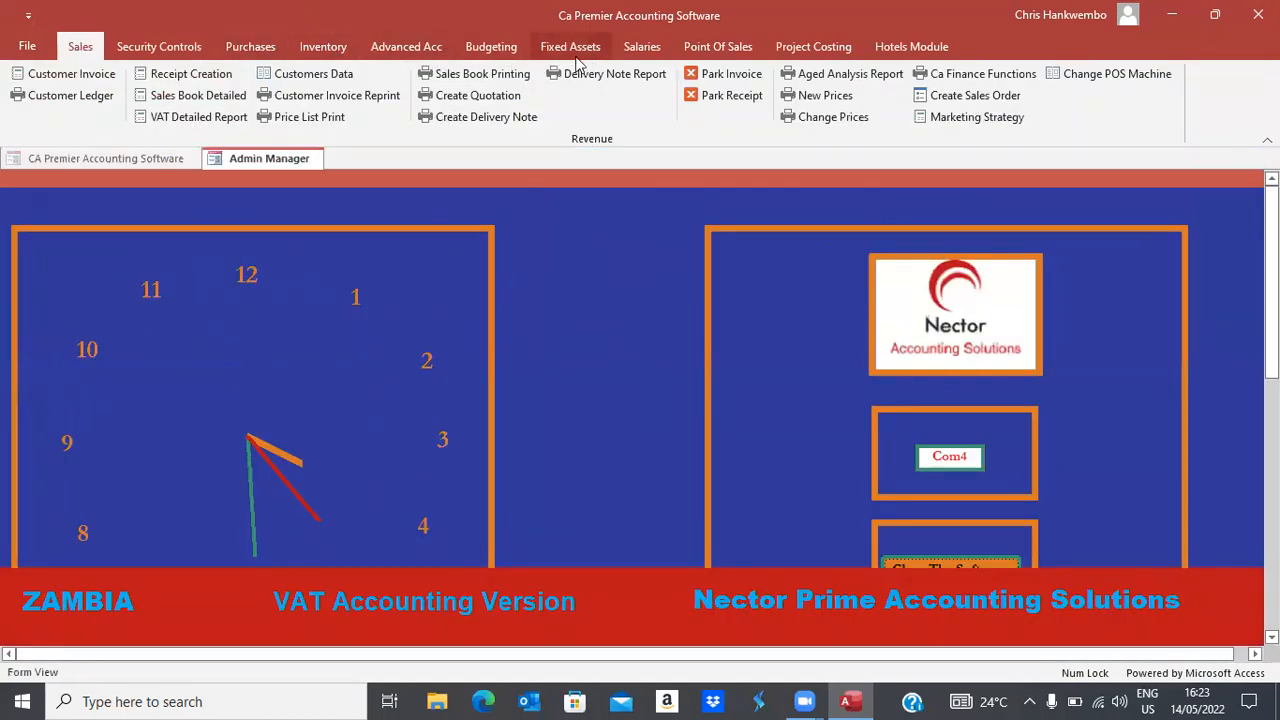
pyautogui.click(642, 47)
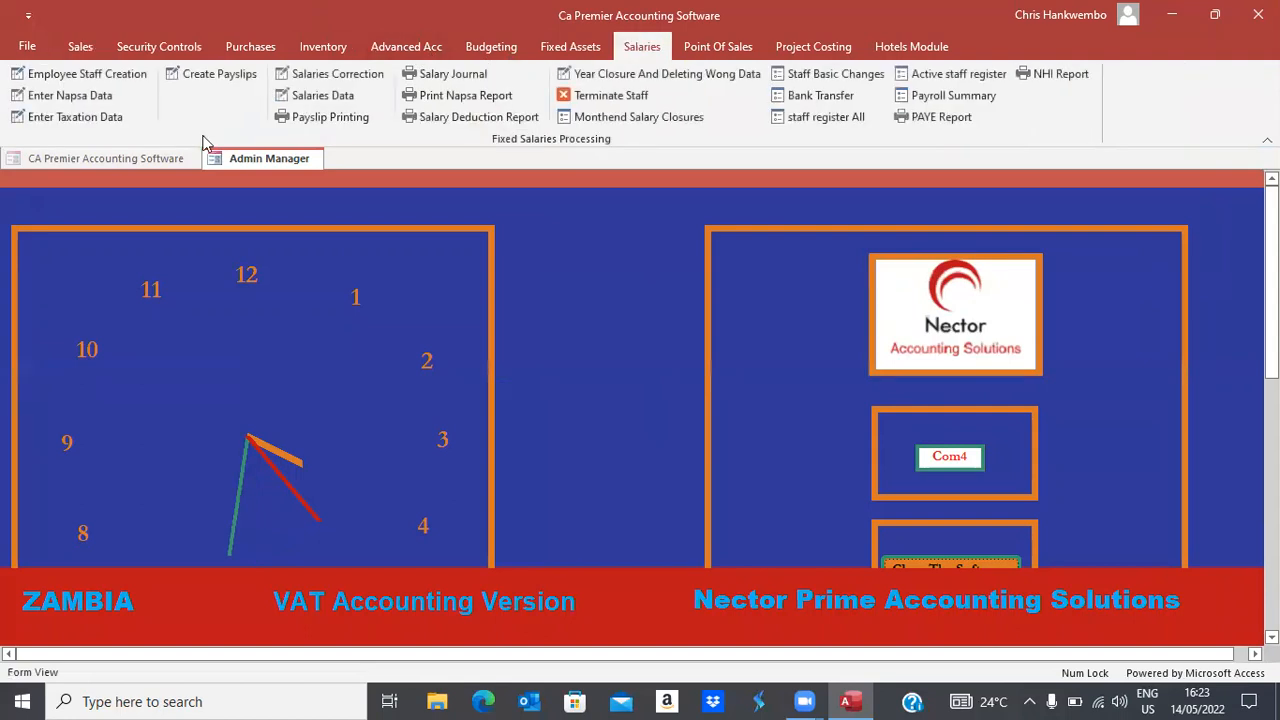
# Roll the payroll over to 31/05/2022 in the Create Payslips form
pyautogui.click(213, 79)
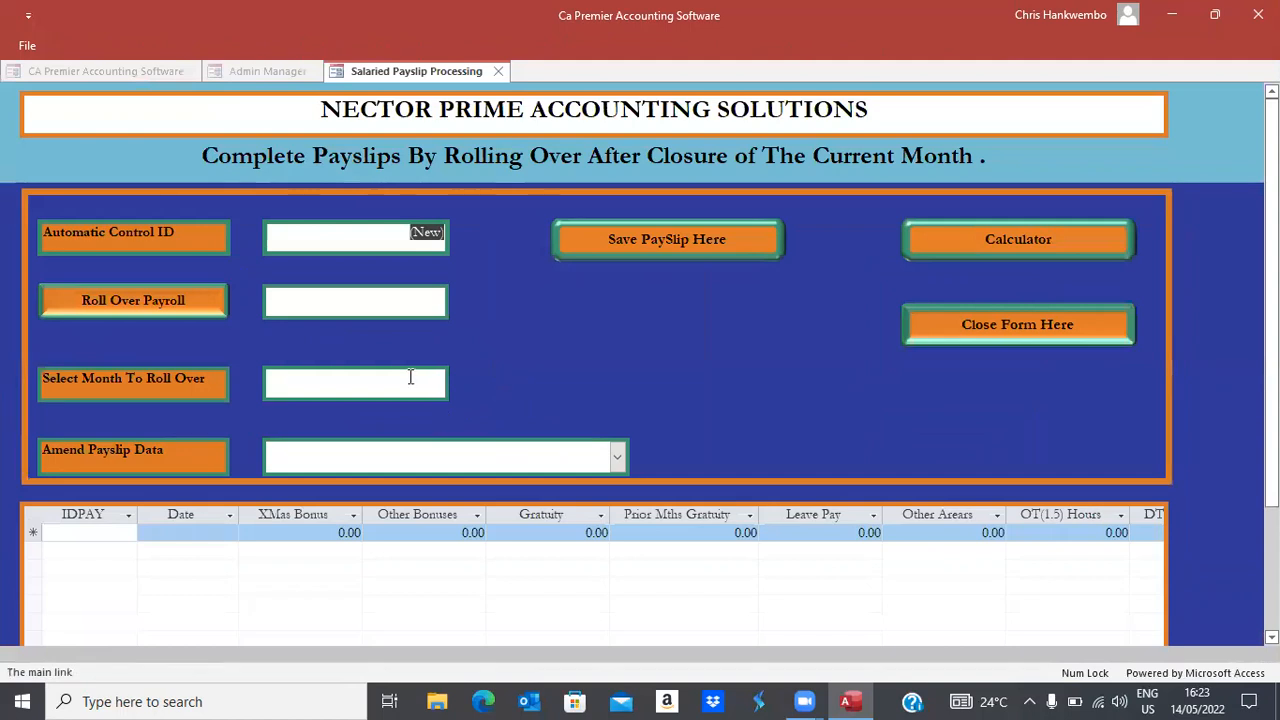
pyautogui.click(410, 377)
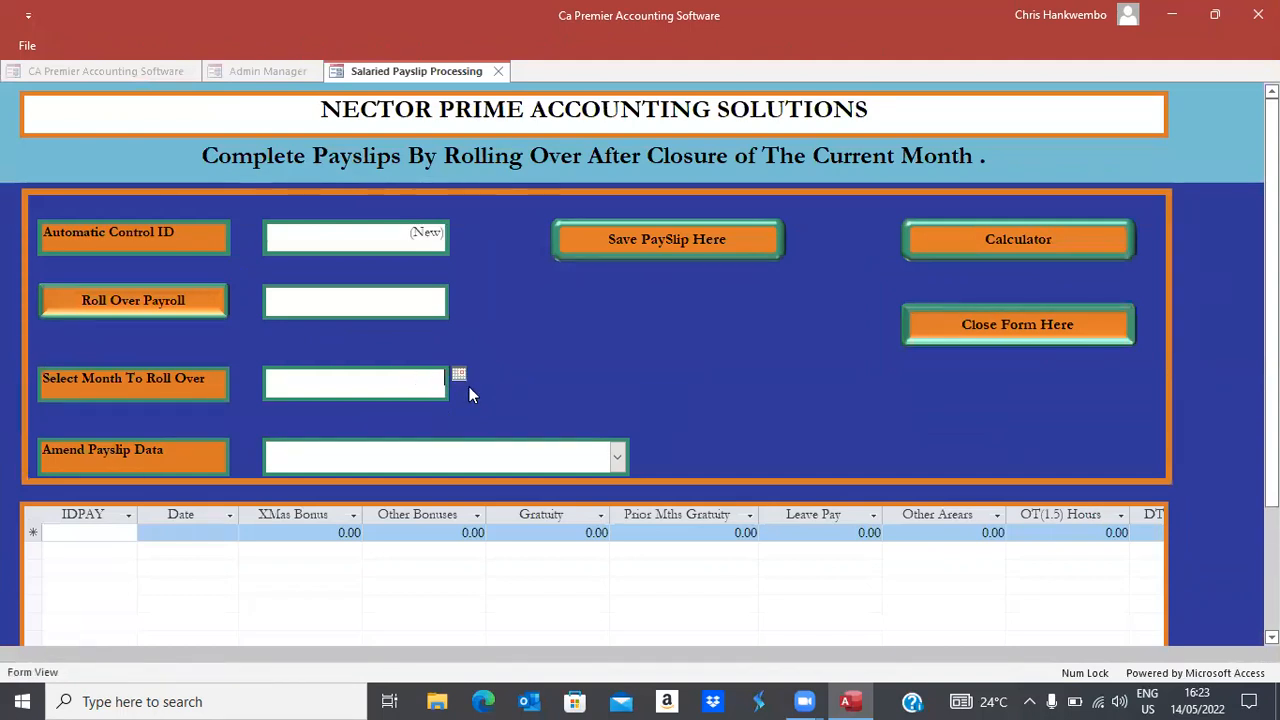
pyautogui.click(459, 375)
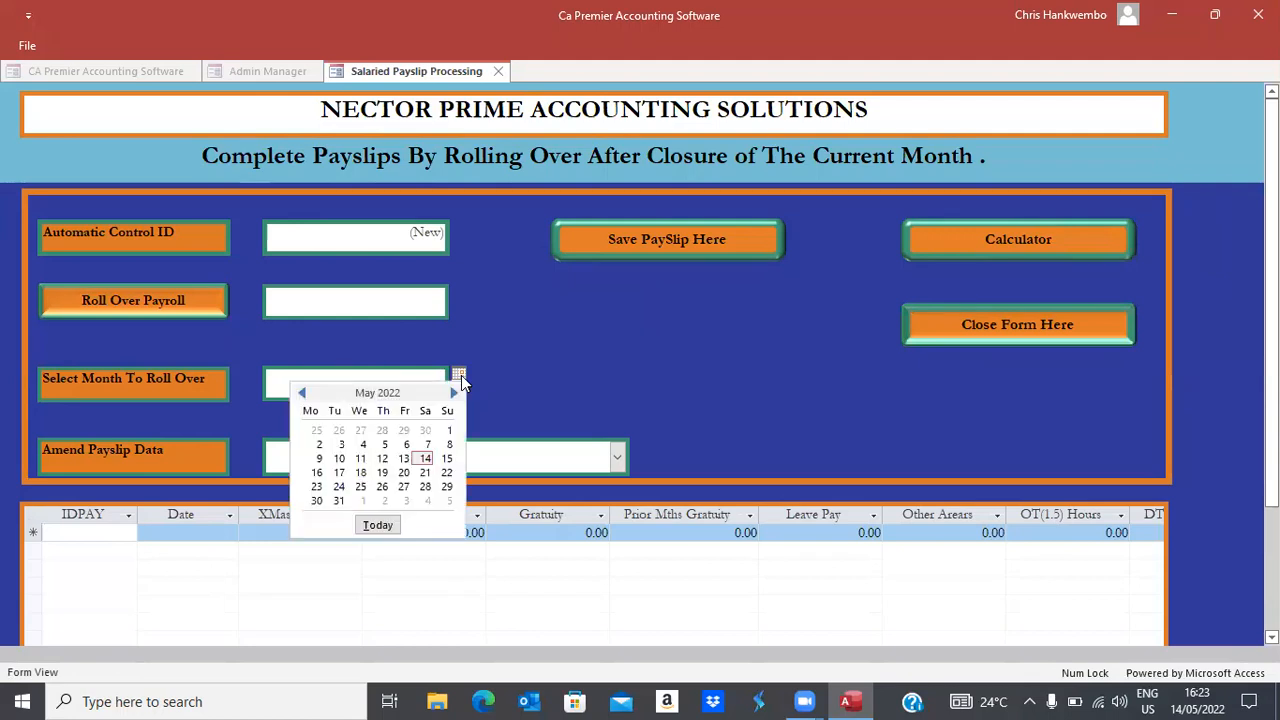
pyautogui.click(338, 500)
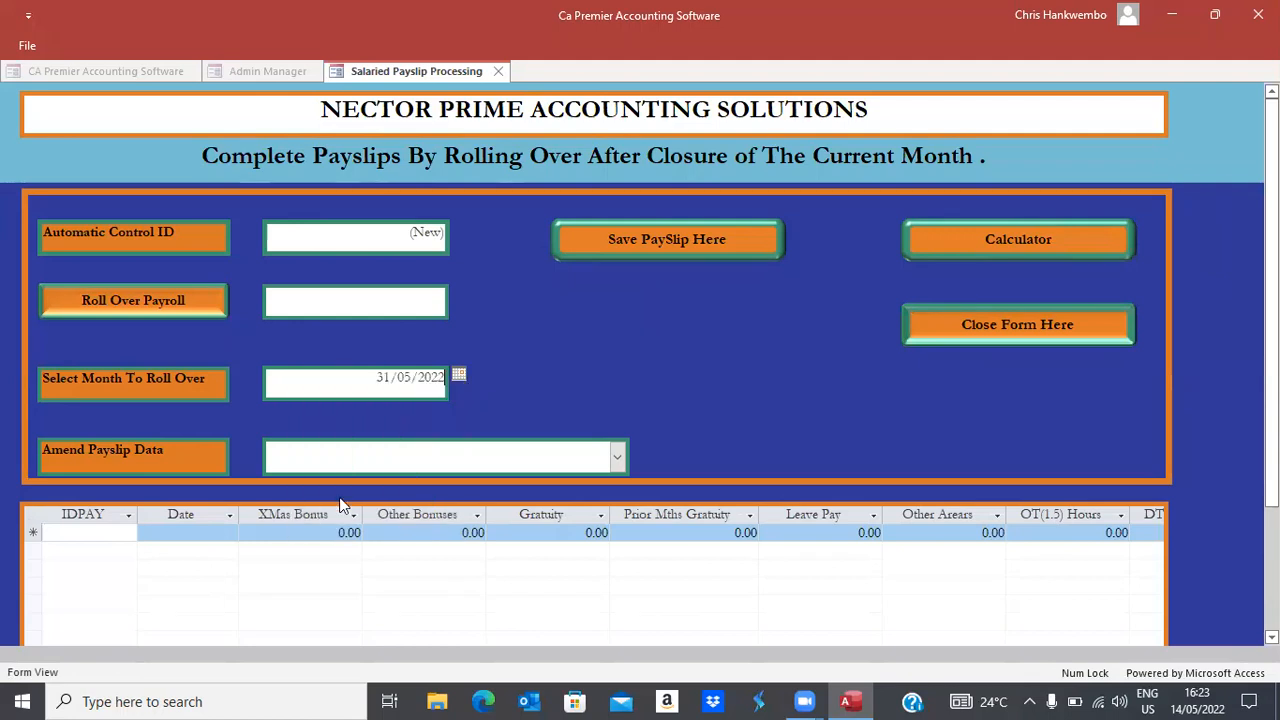
pyautogui.click(109, 302)
# Record Advances of 1,500.00 on the first employee's May payslip and close the form
pyautogui.click(617, 460)
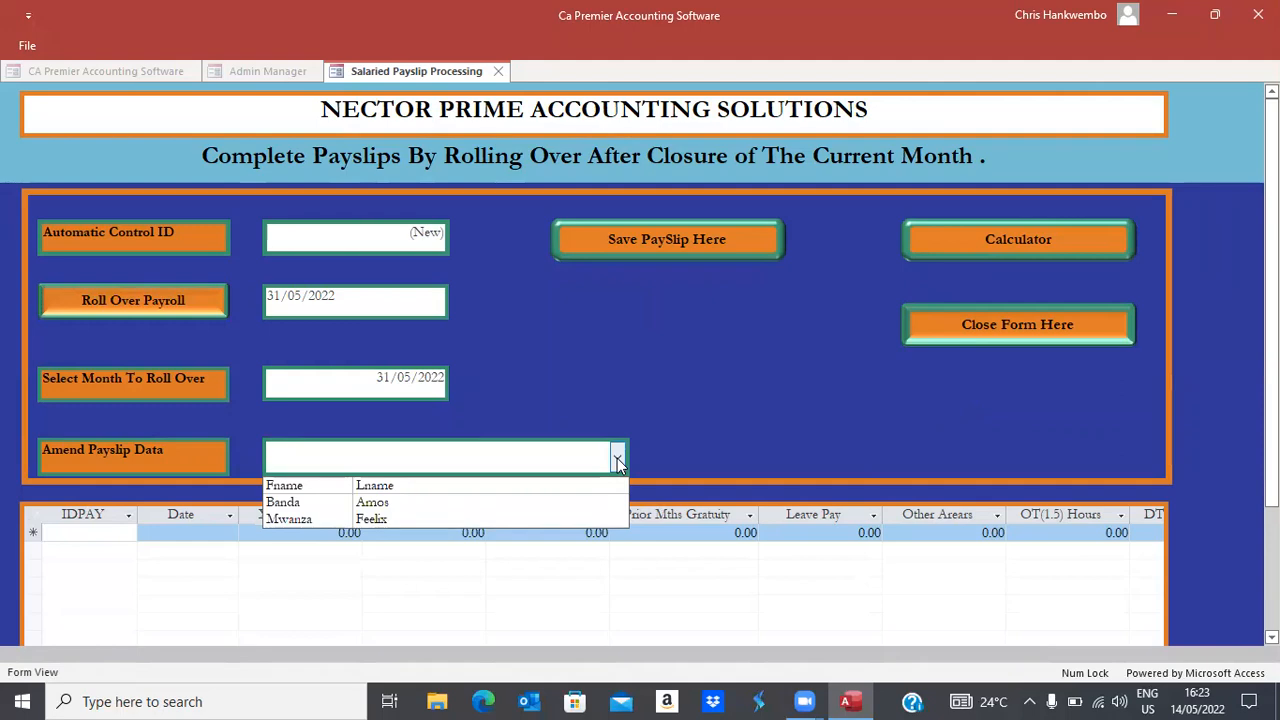
pyautogui.click(792, 426)
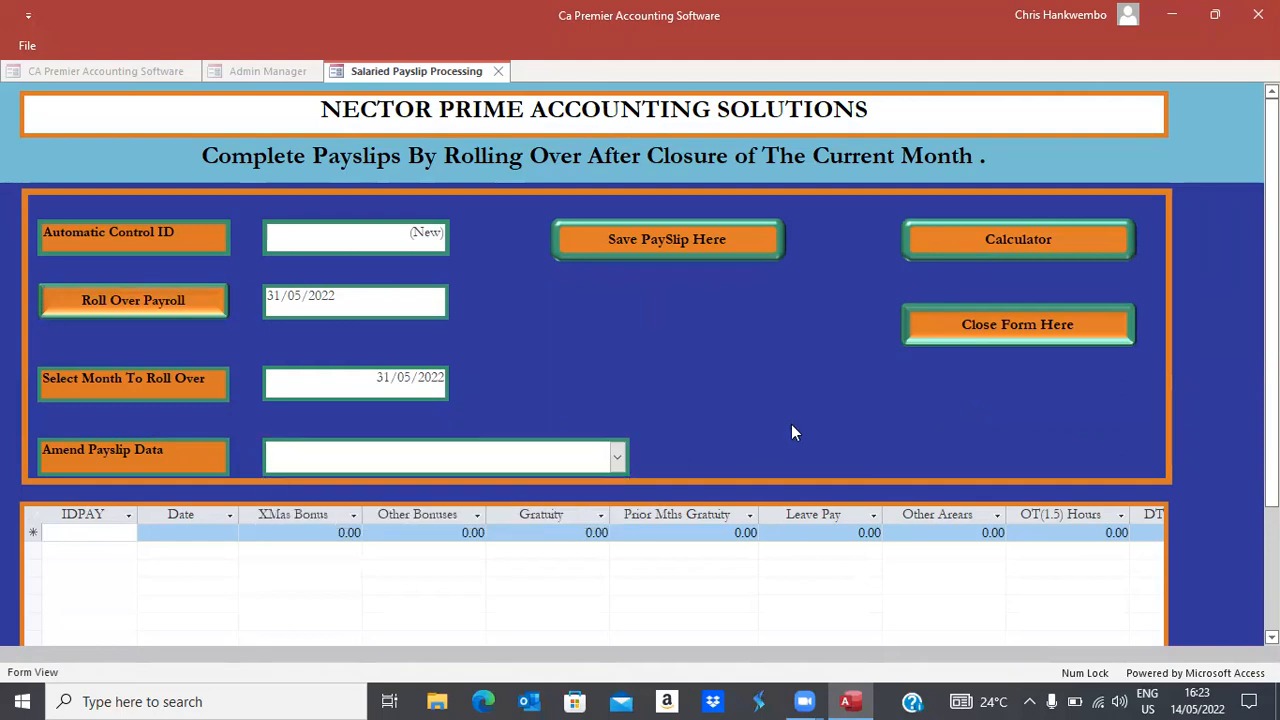
pyautogui.click(617, 460)
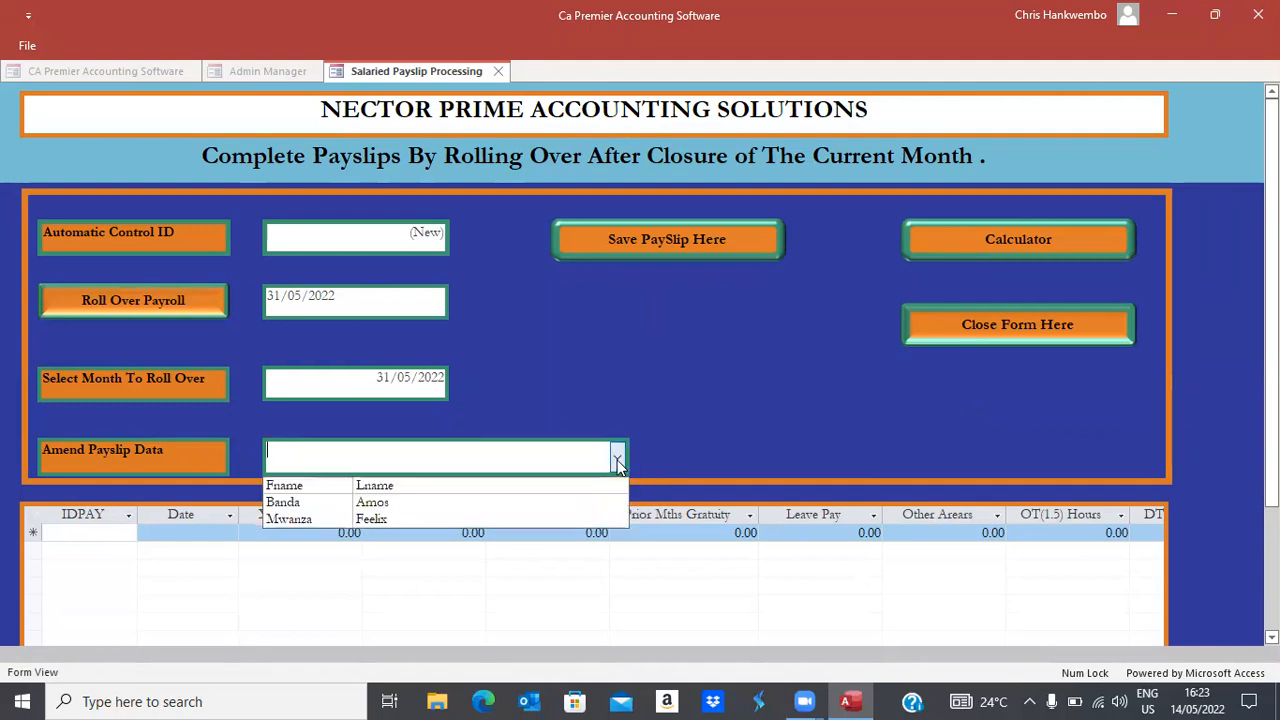
pyautogui.click(360, 501)
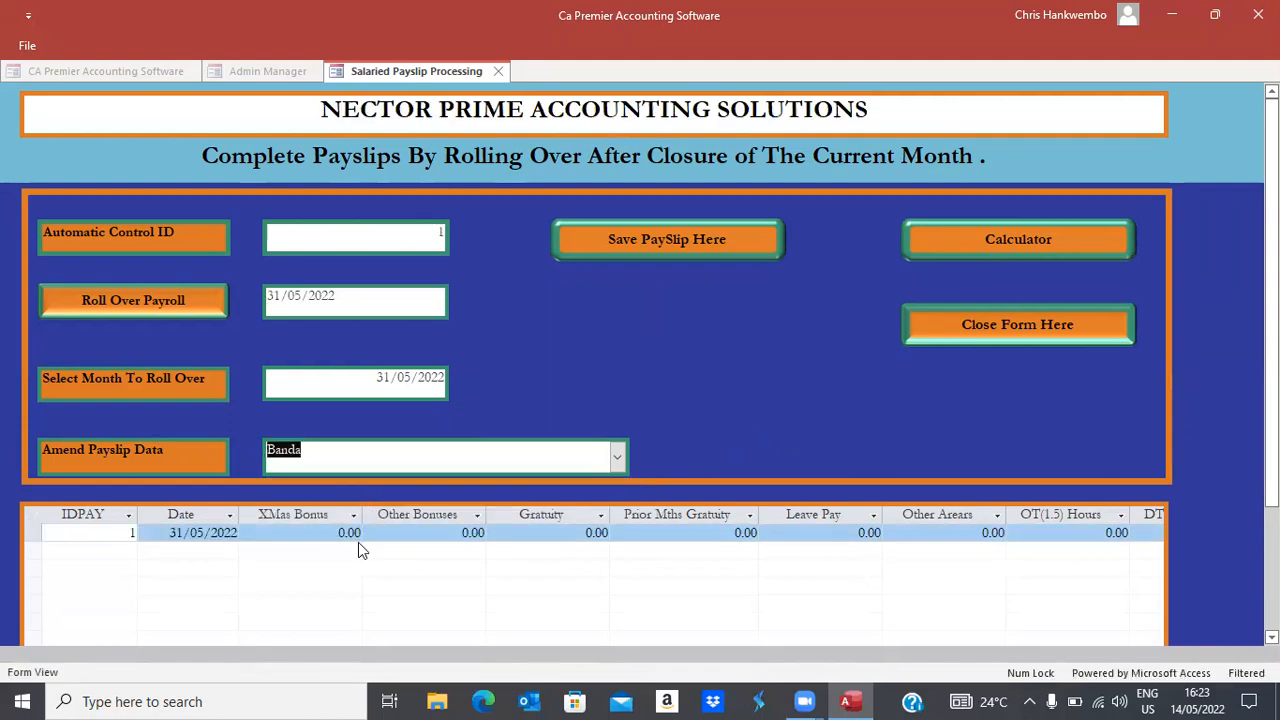
pyautogui.click(412, 532)
pyautogui.press('Tab')
pyautogui.press('Tab')
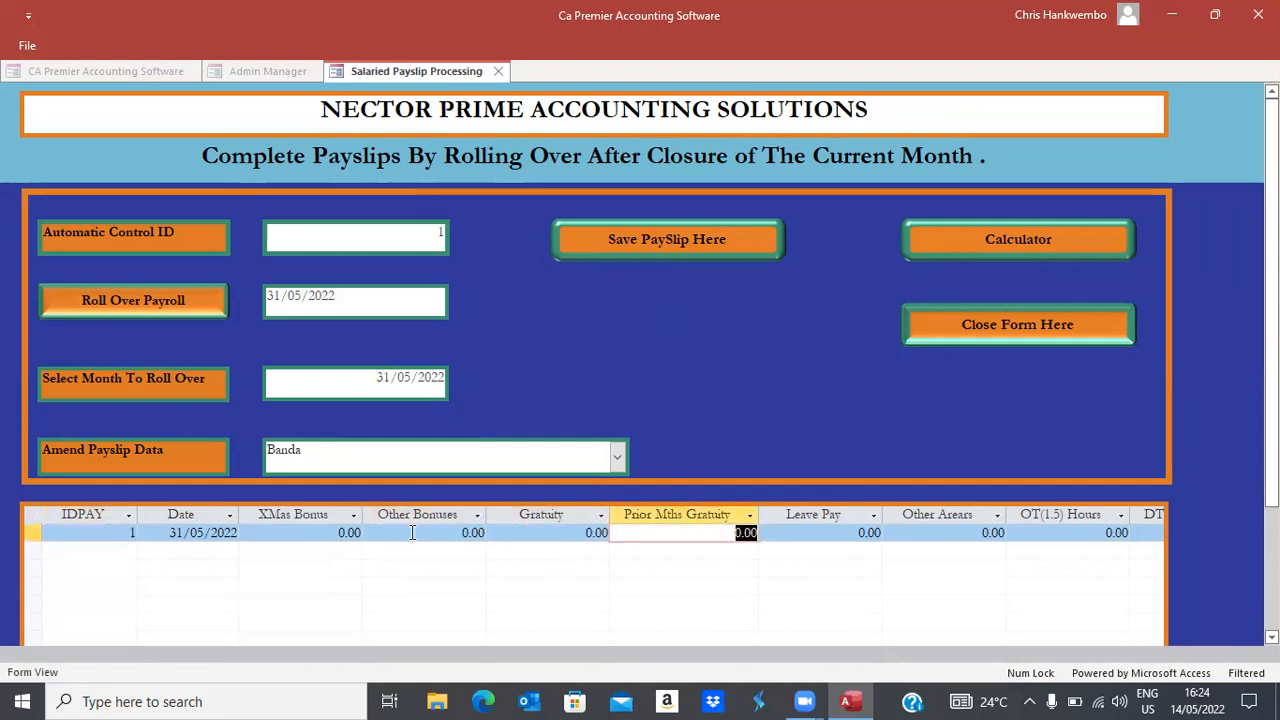
pyautogui.press('Tab')
pyautogui.press('Tab')
pyautogui.press('Tab')
pyautogui.press('Tab')
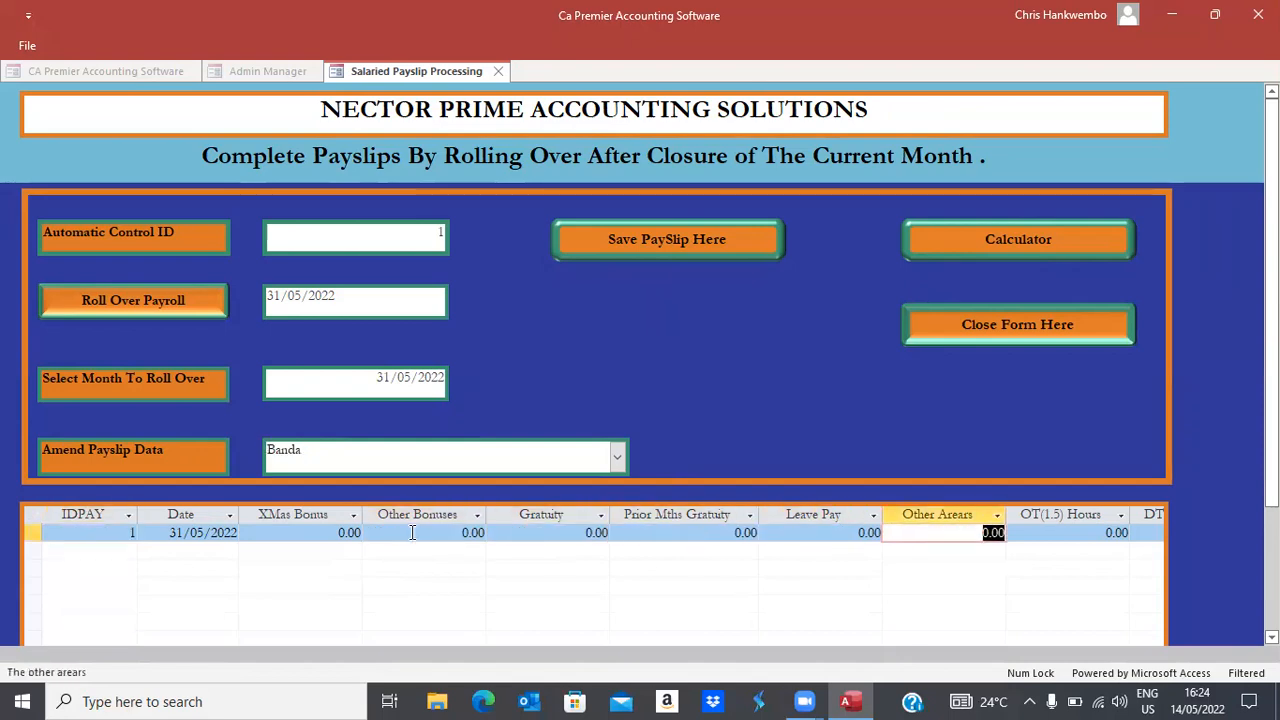
pyautogui.press('Tab')
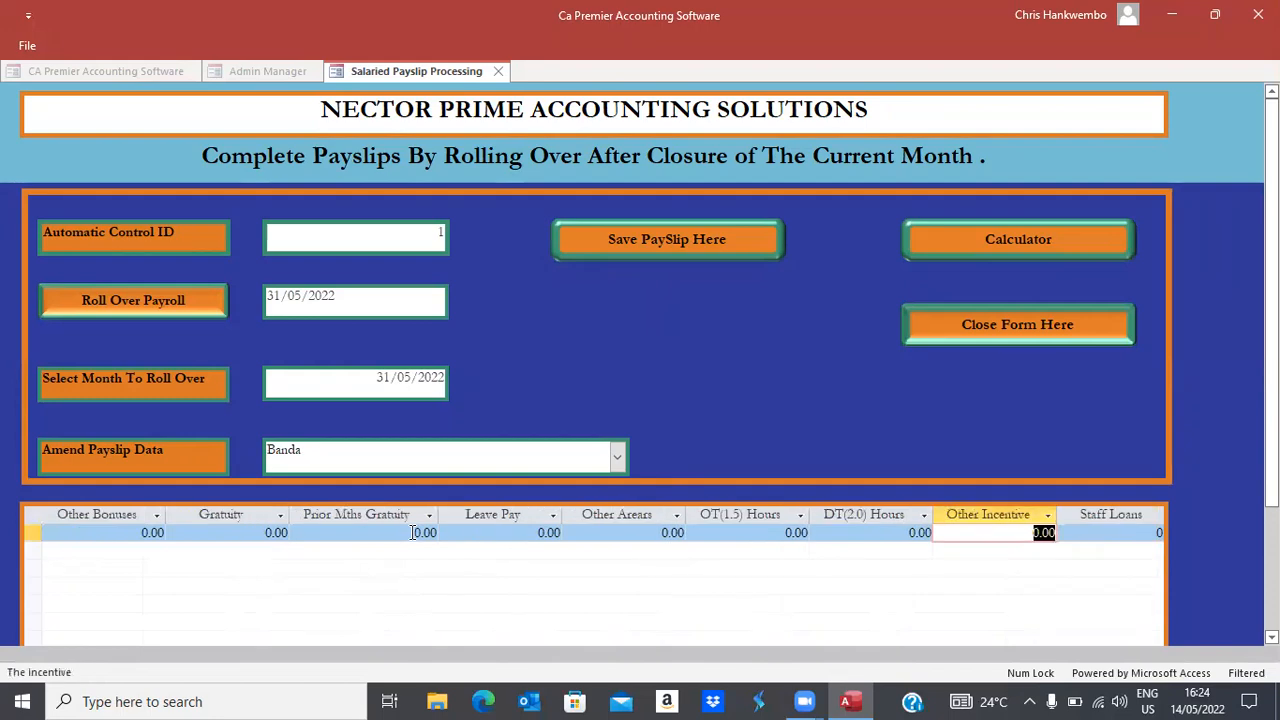
pyautogui.press('Tab')
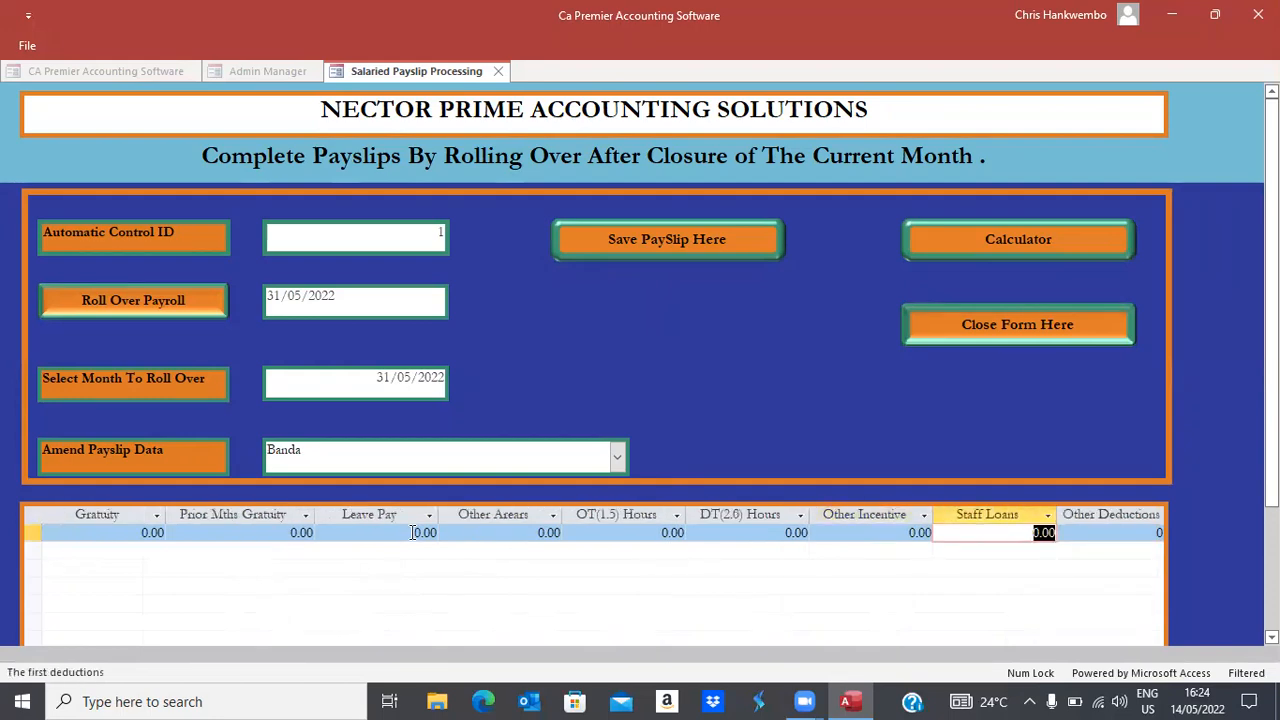
pyautogui.press('Tab')
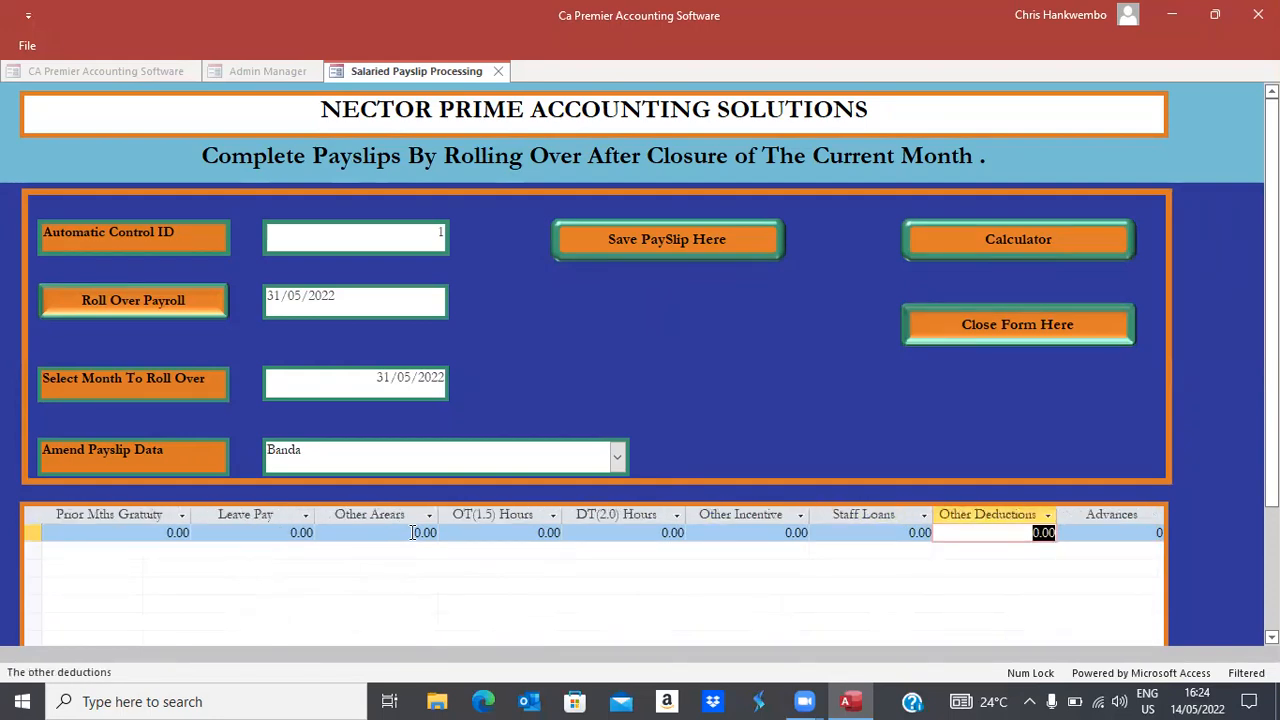
pyautogui.press('Tab')
pyautogui.write('1')
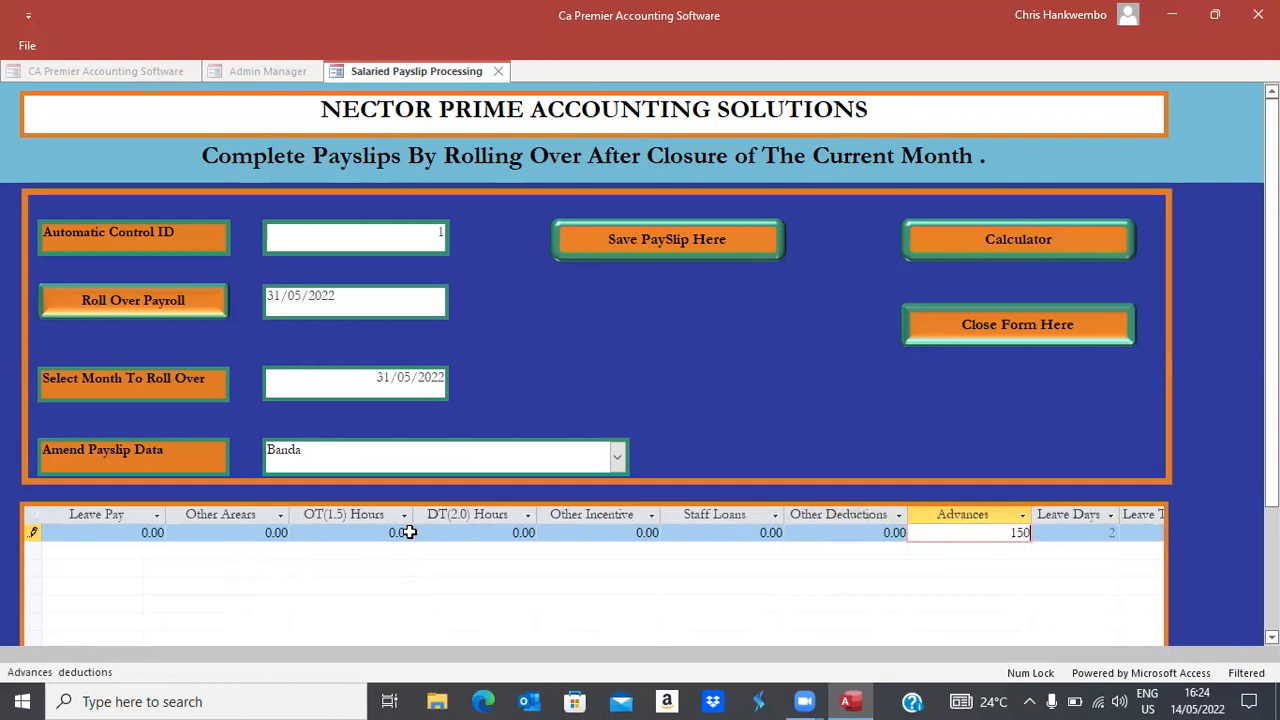
pyautogui.press('Tab')
pyautogui.press('Tab')
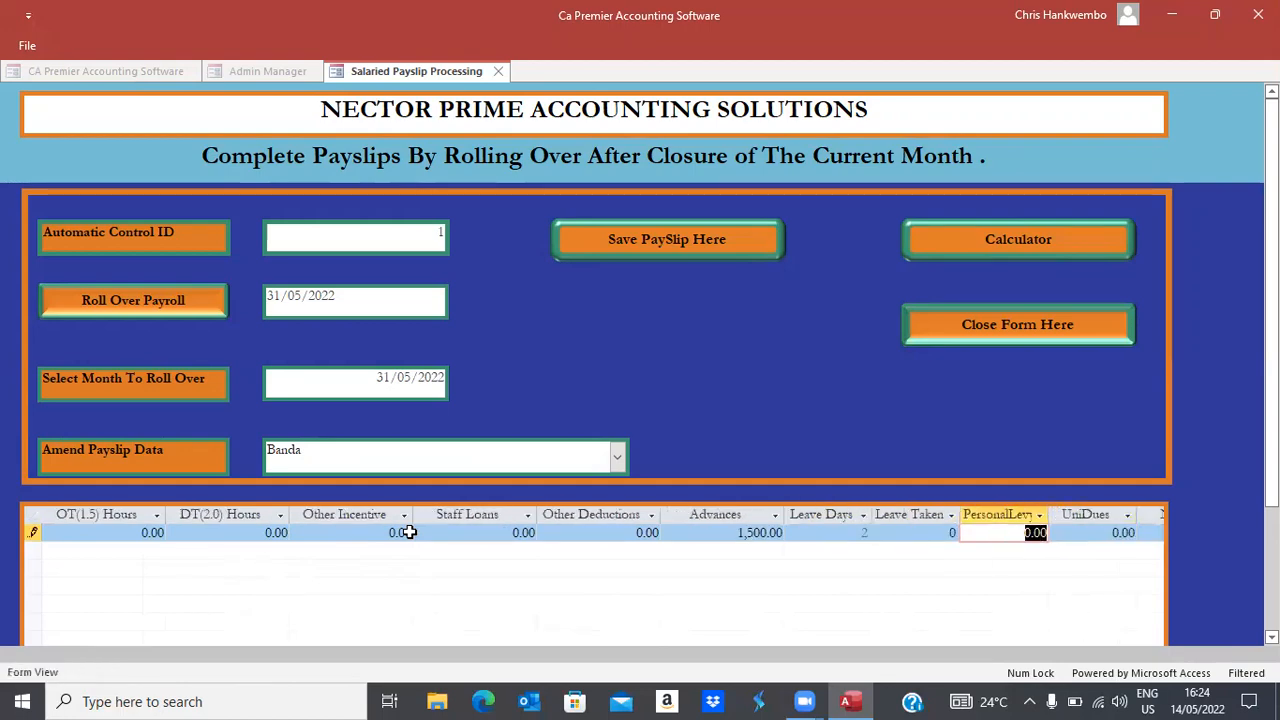
pyautogui.click(954, 324)
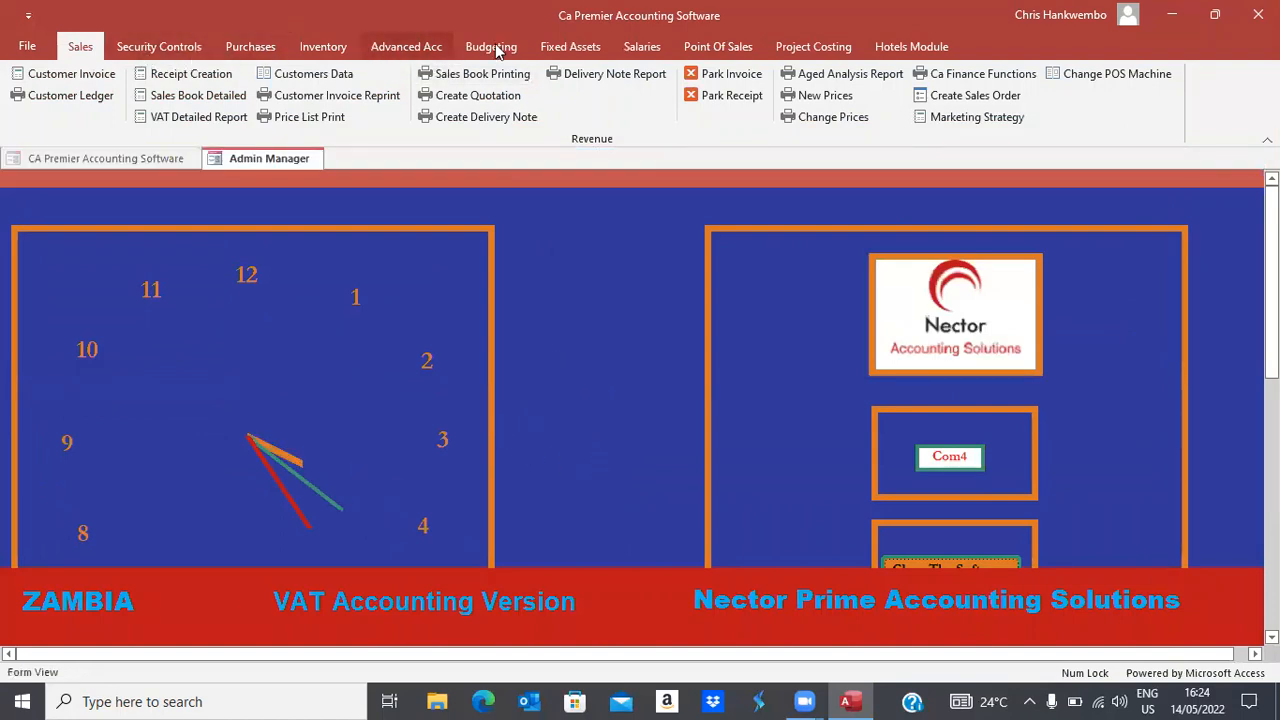
# In Payslip Printing, set the period from 01/05/2022 to 31/05/2022
pyautogui.click(642, 47)
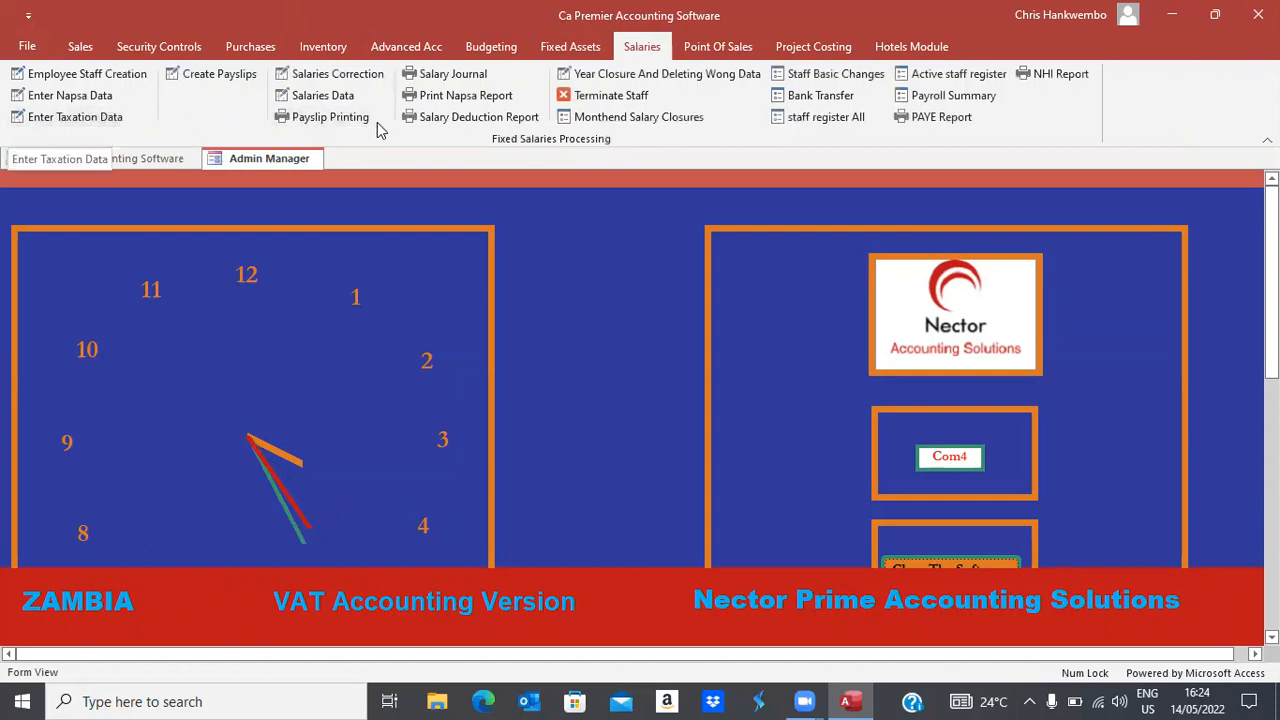
pyautogui.click(325, 120)
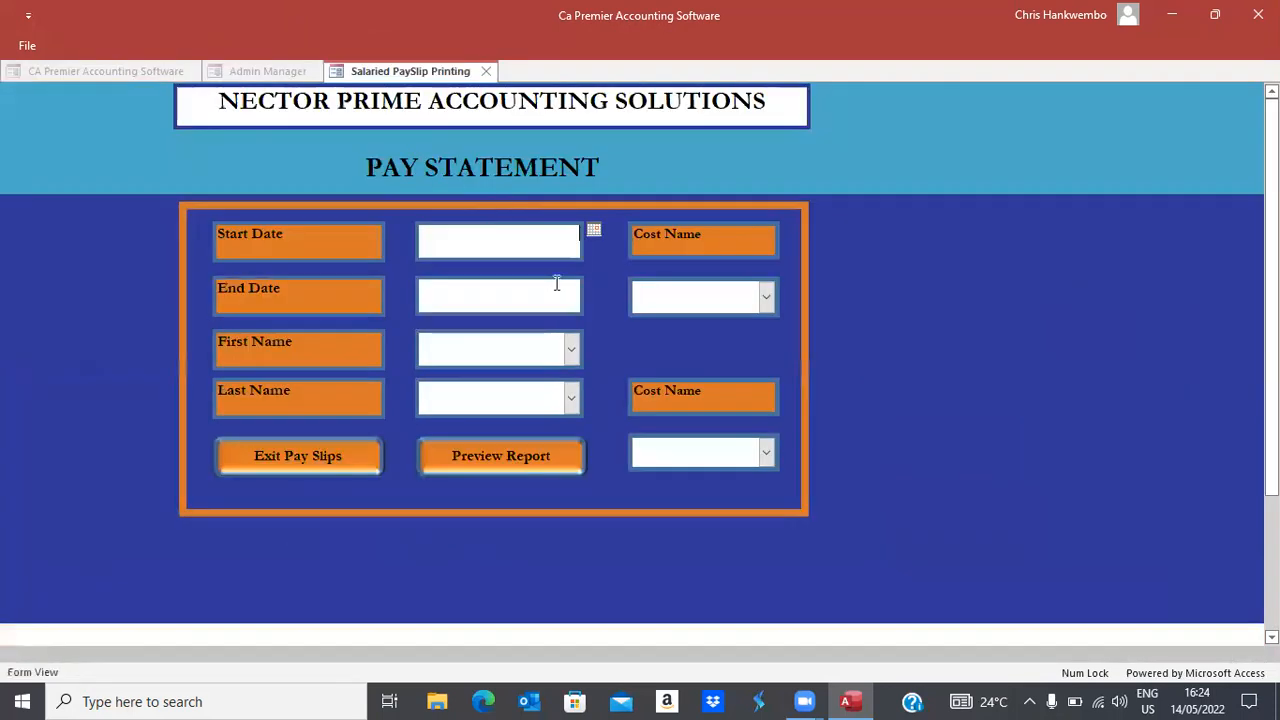
pyautogui.click(593, 232)
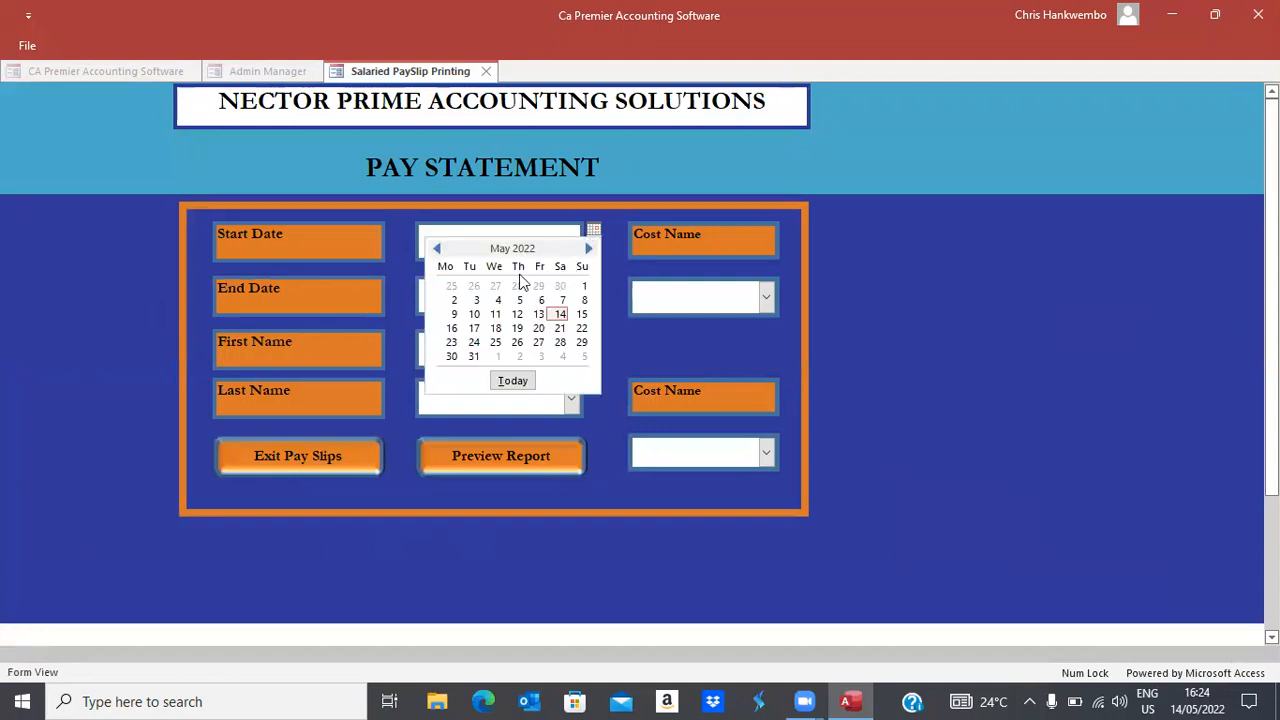
pyautogui.click(583, 288)
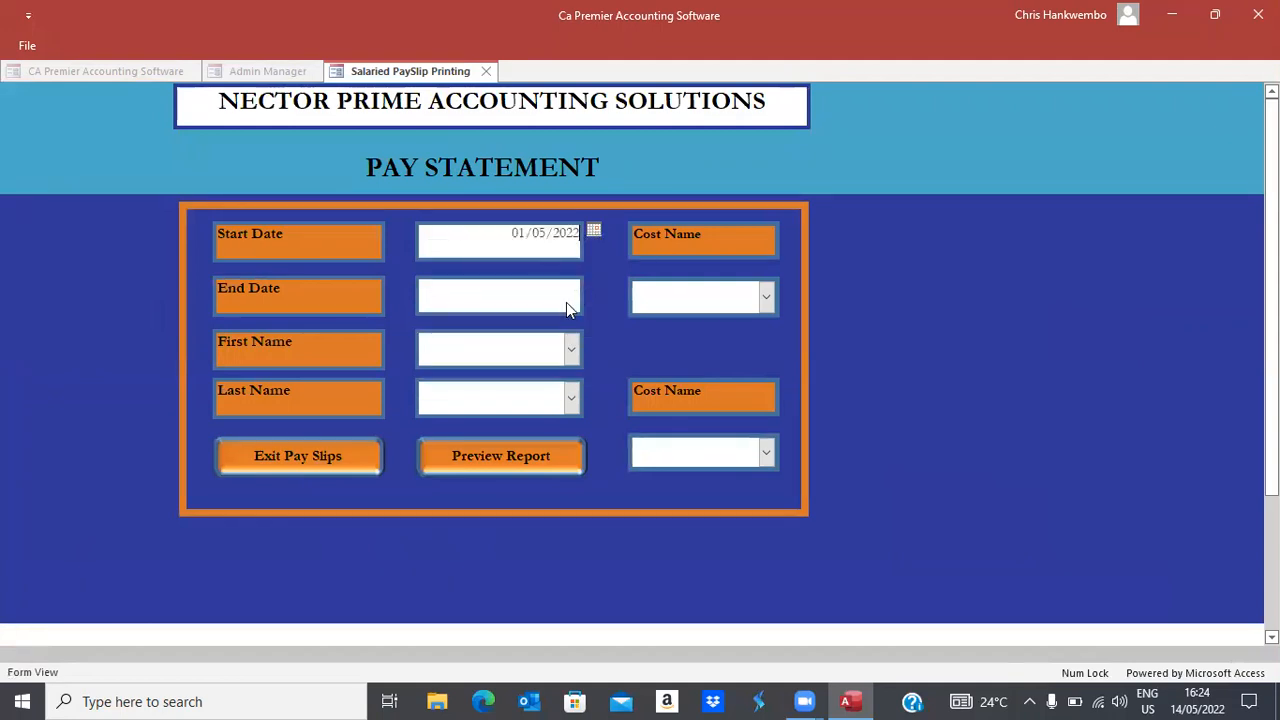
pyautogui.click(566, 305)
pyautogui.click(594, 286)
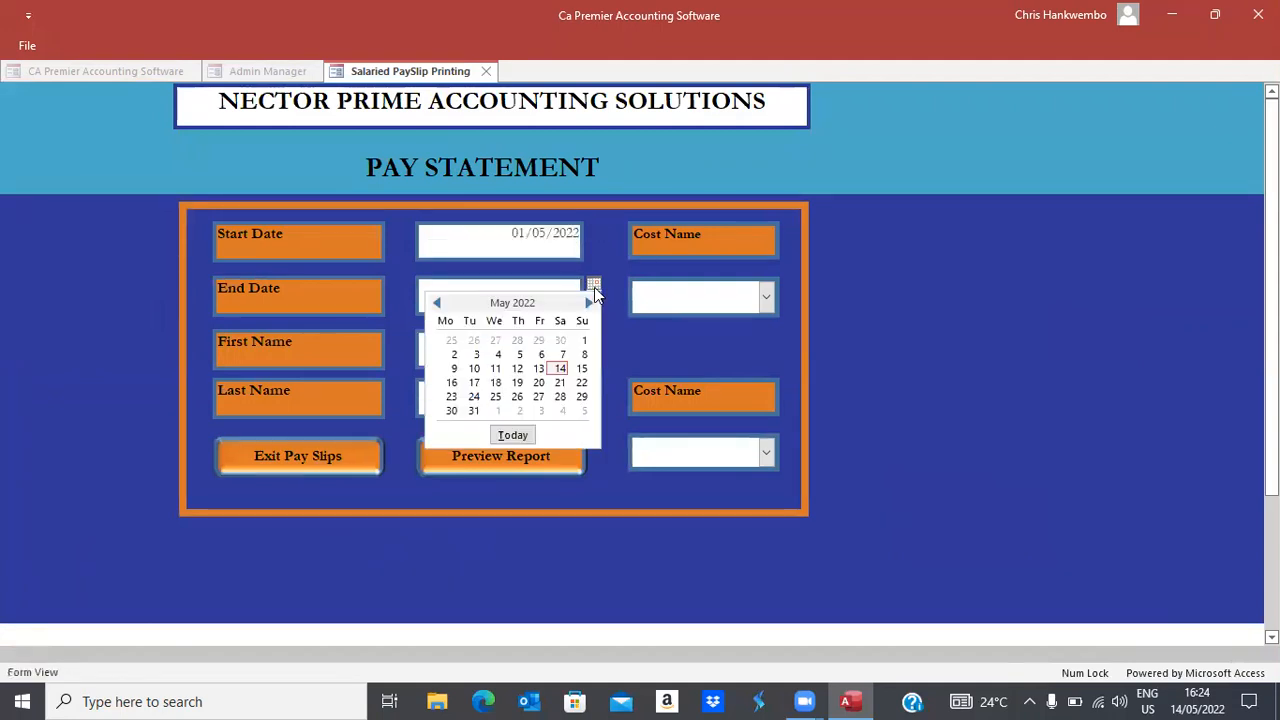
pyautogui.click(474, 410)
# Choose the first employee and cost names Human Resources and Production, then preview the payslip report
pyautogui.click(573, 350)
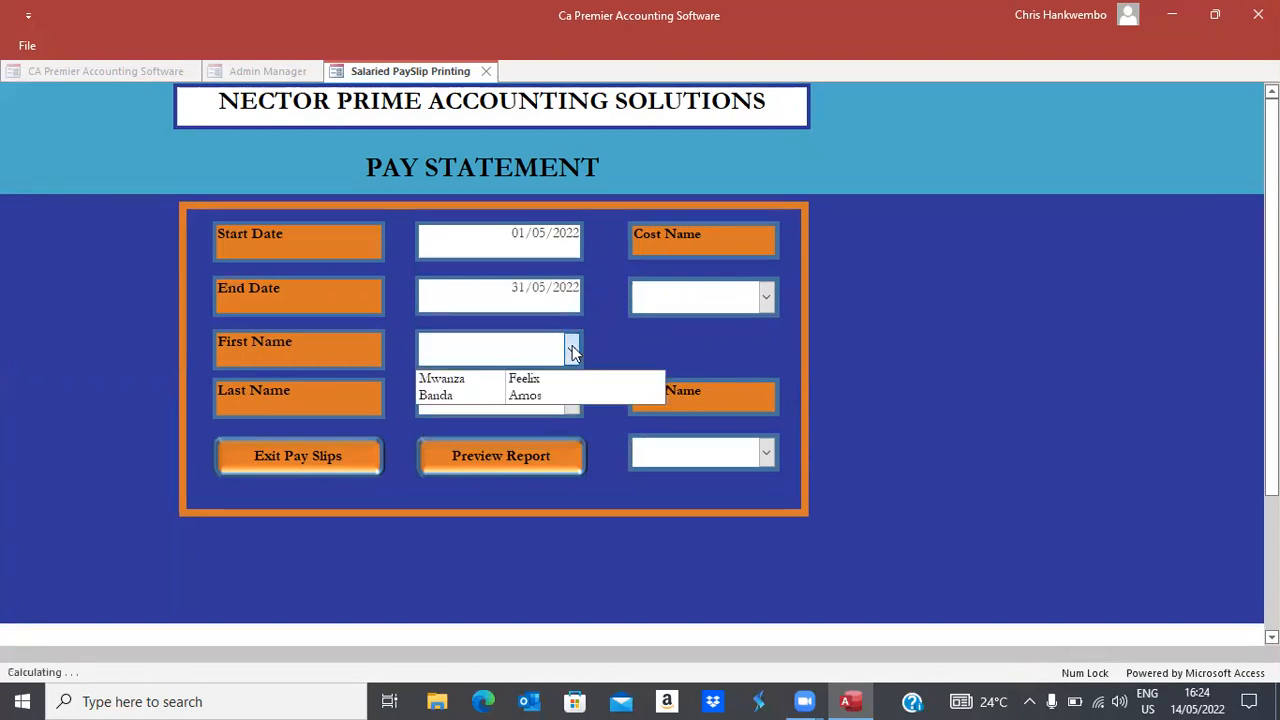
pyautogui.click(530, 378)
pyautogui.click(573, 400)
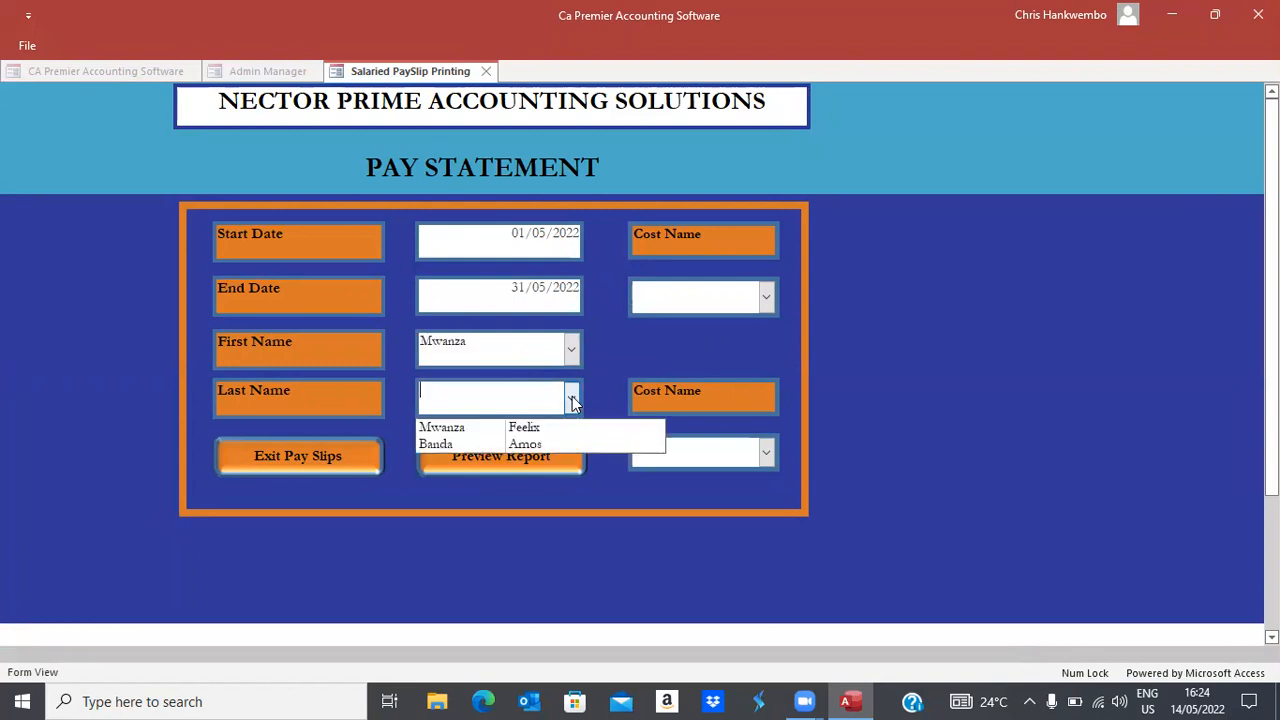
pyautogui.click(528, 445)
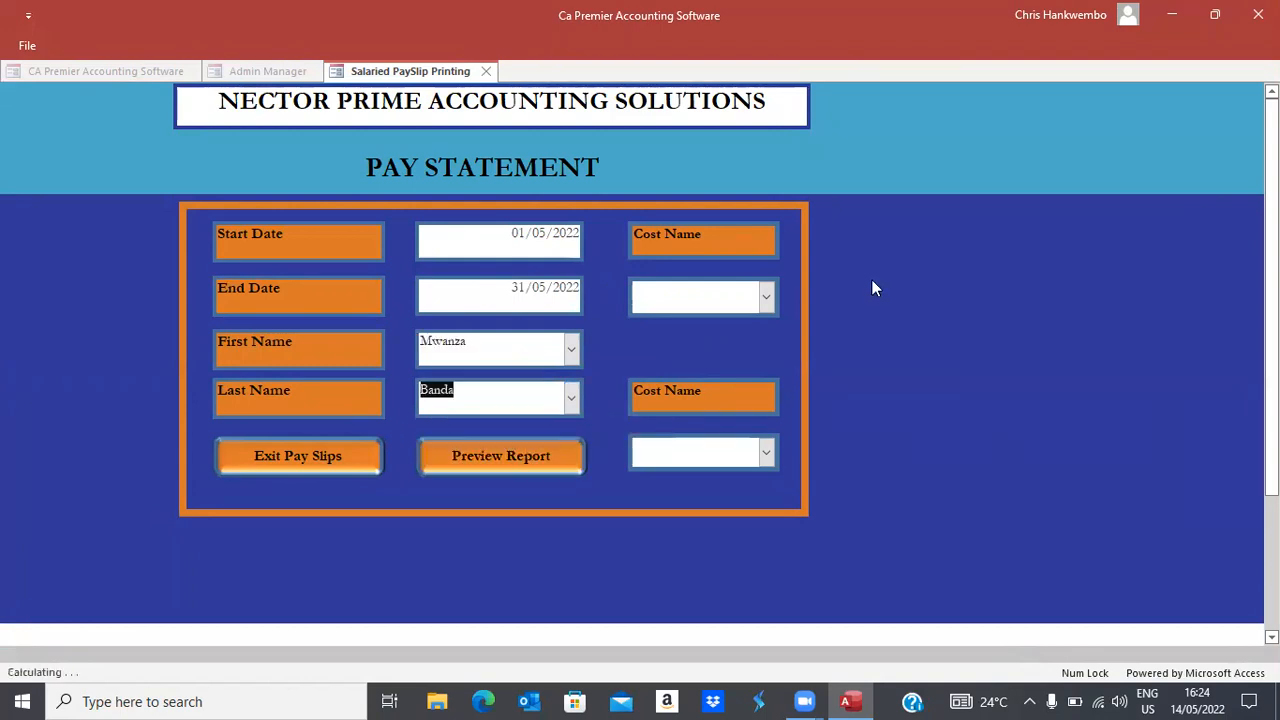
pyautogui.click(766, 297)
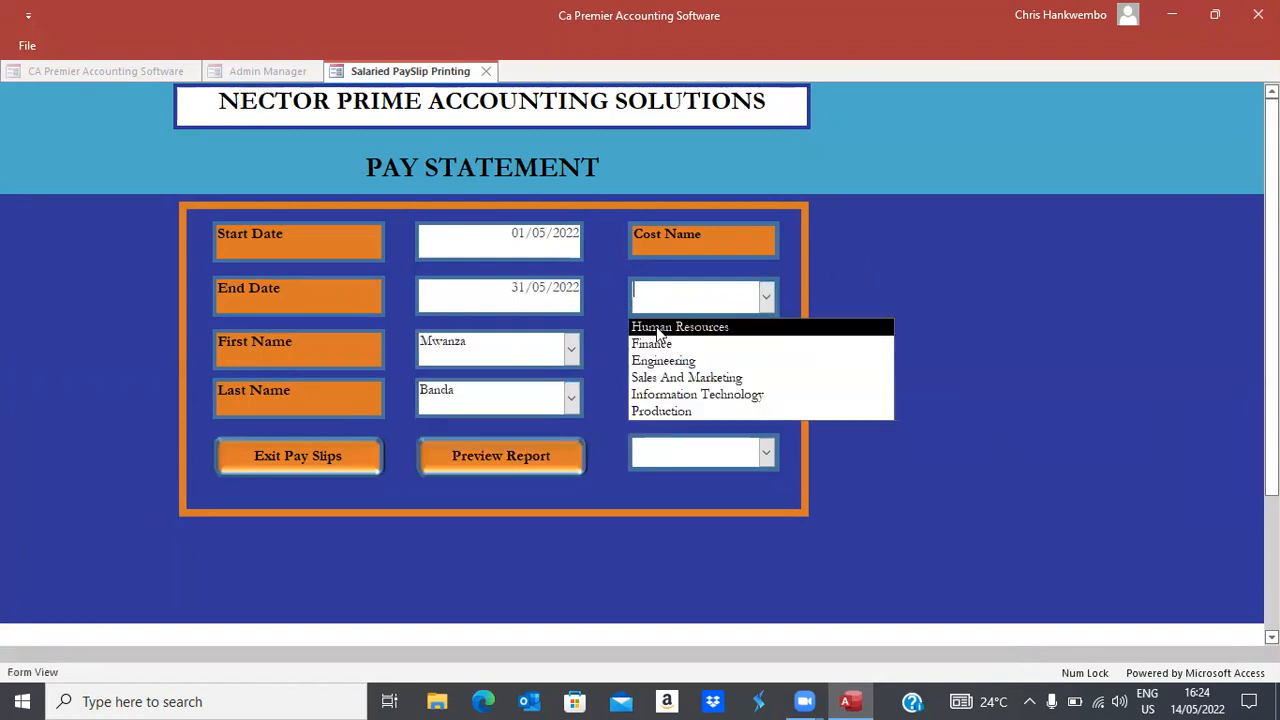
pyautogui.click(659, 329)
pyautogui.click(766, 453)
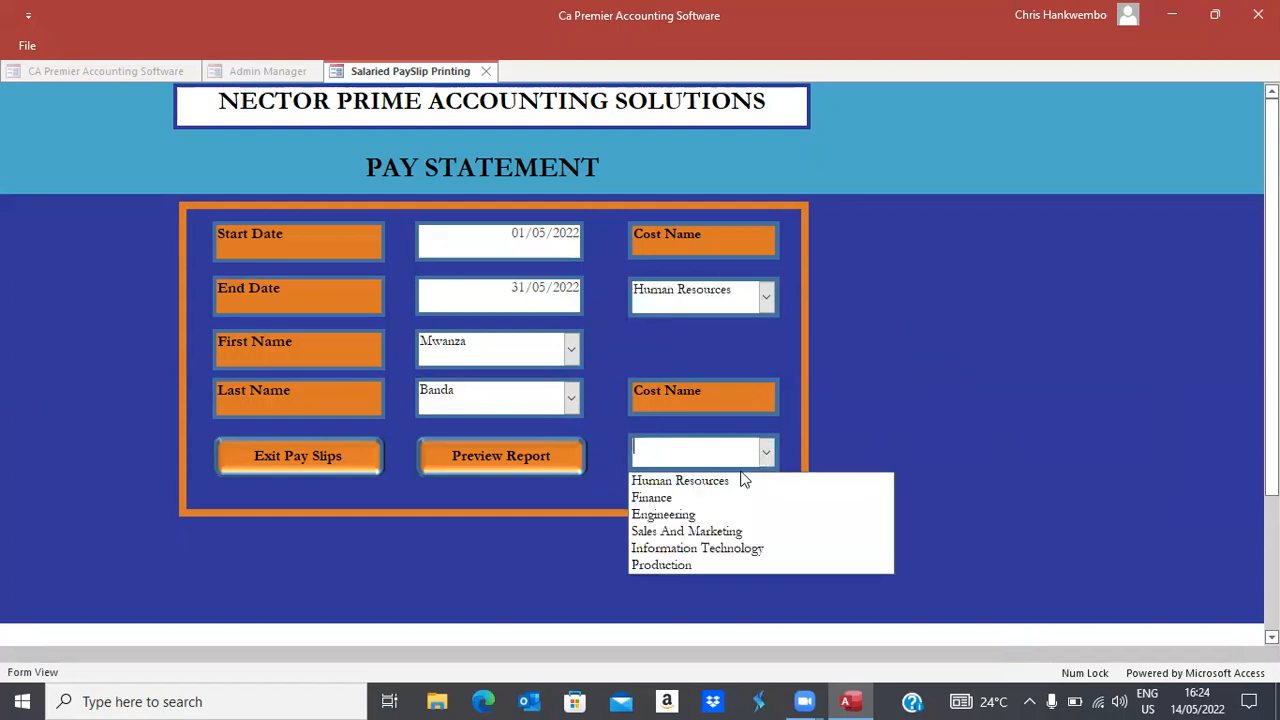
pyautogui.click(684, 561)
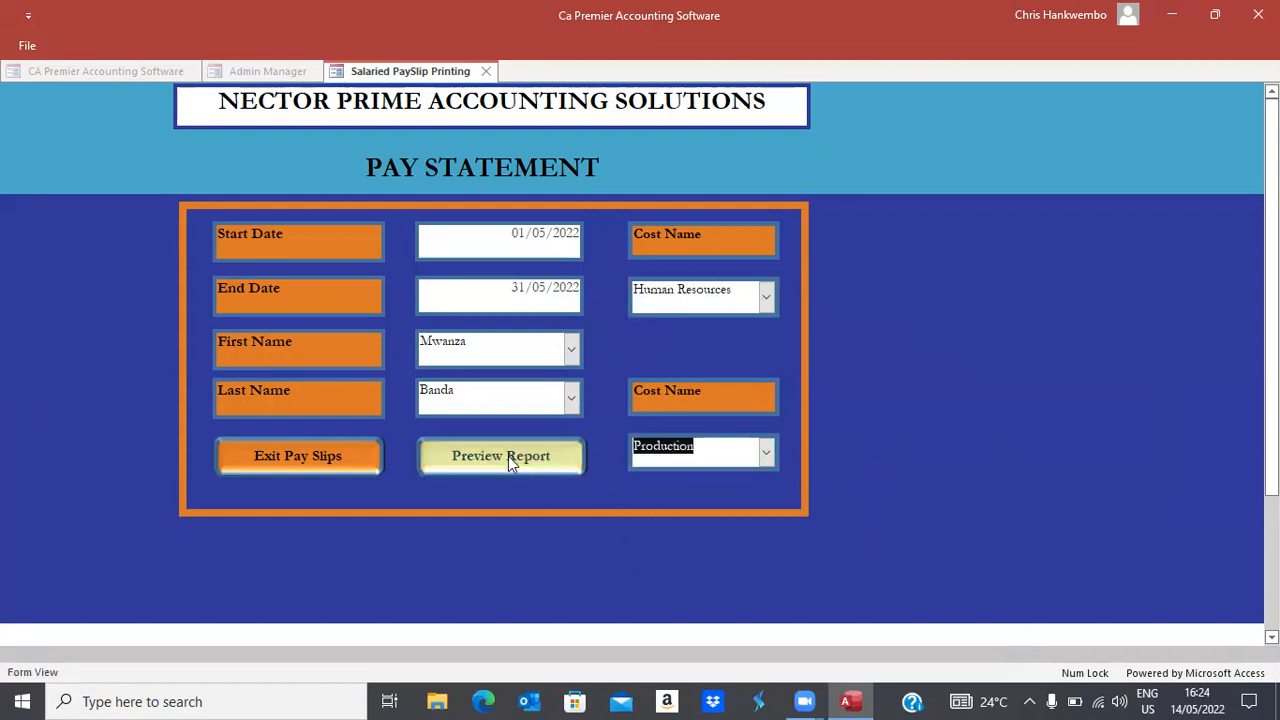
pyautogui.click(508, 456)
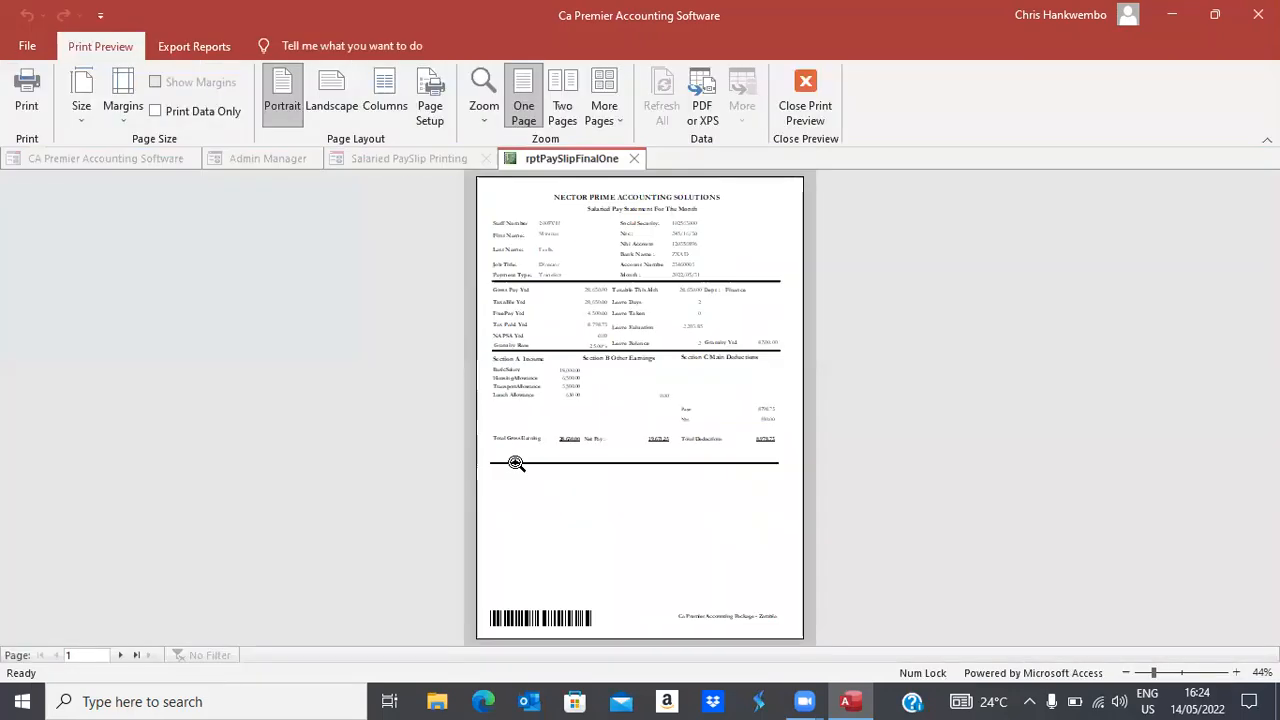
# Zoom the first payslip to full size and read through it
pyautogui.click(654, 312)
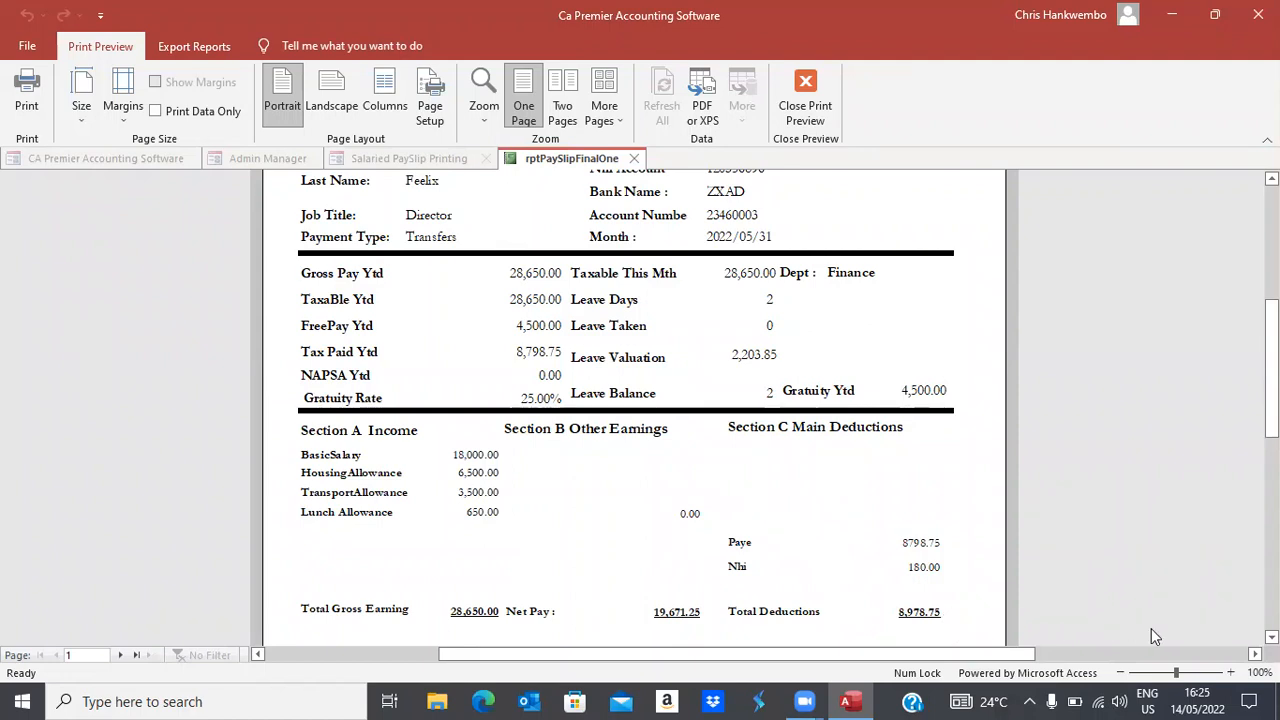
pyautogui.scroll(-3, 640, 400)
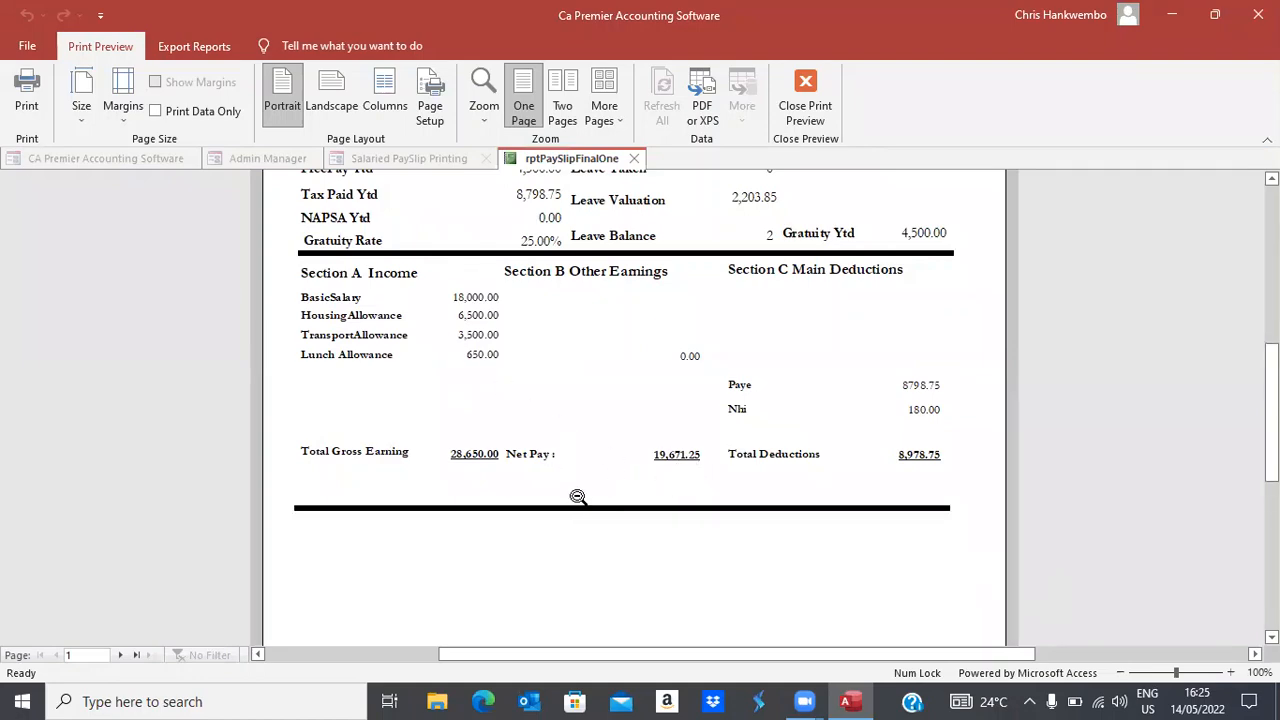
pyautogui.scroll(3, 634, 410)
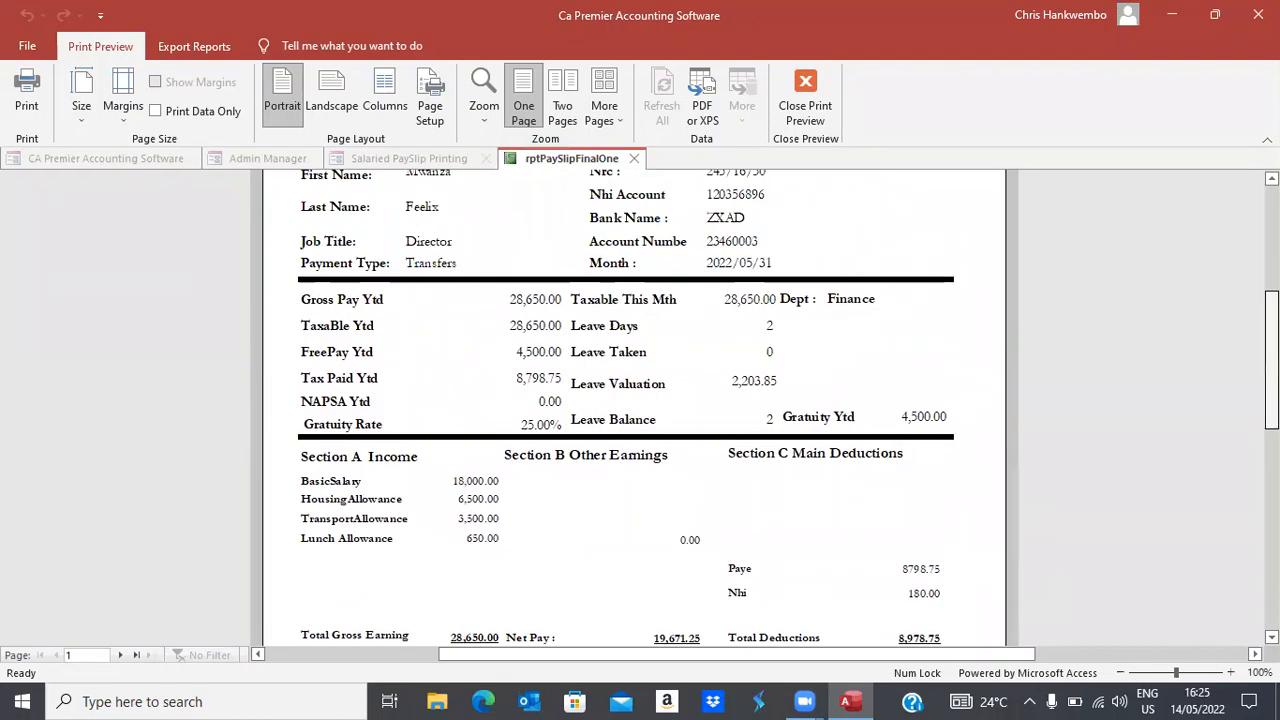
pyautogui.scroll(2, 634, 410)
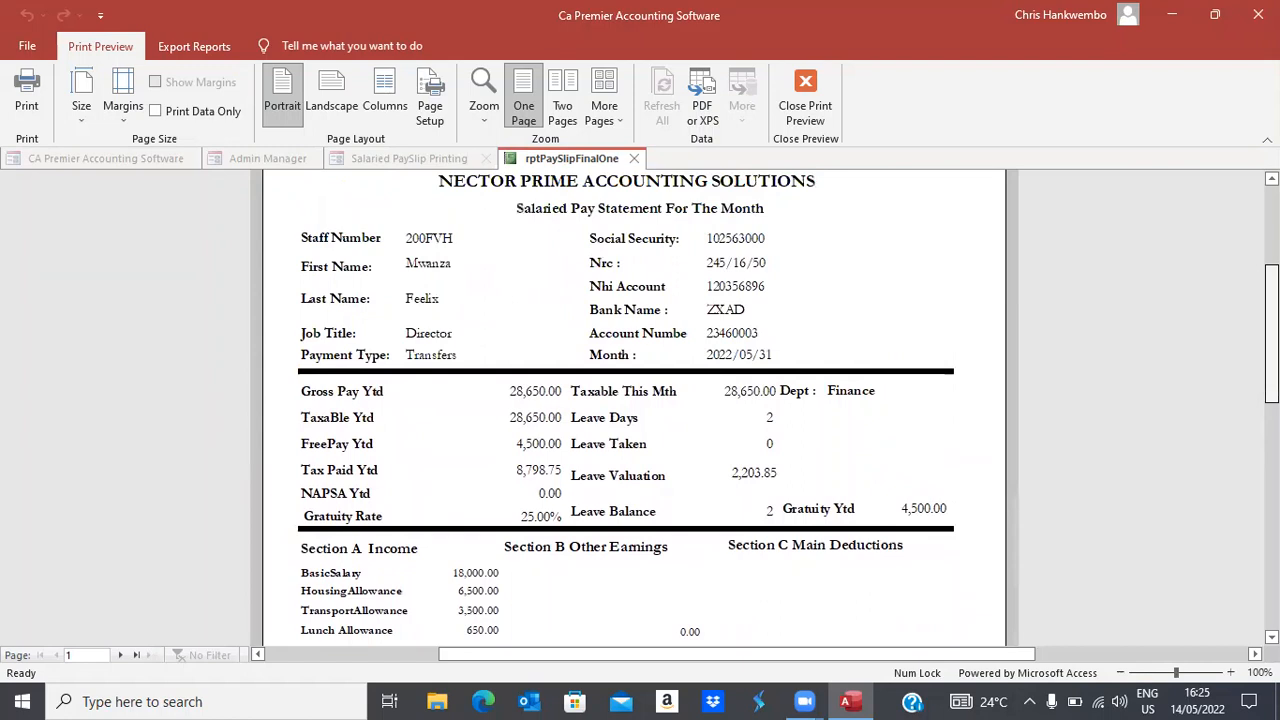
pyautogui.scroll(-2, 634, 410)
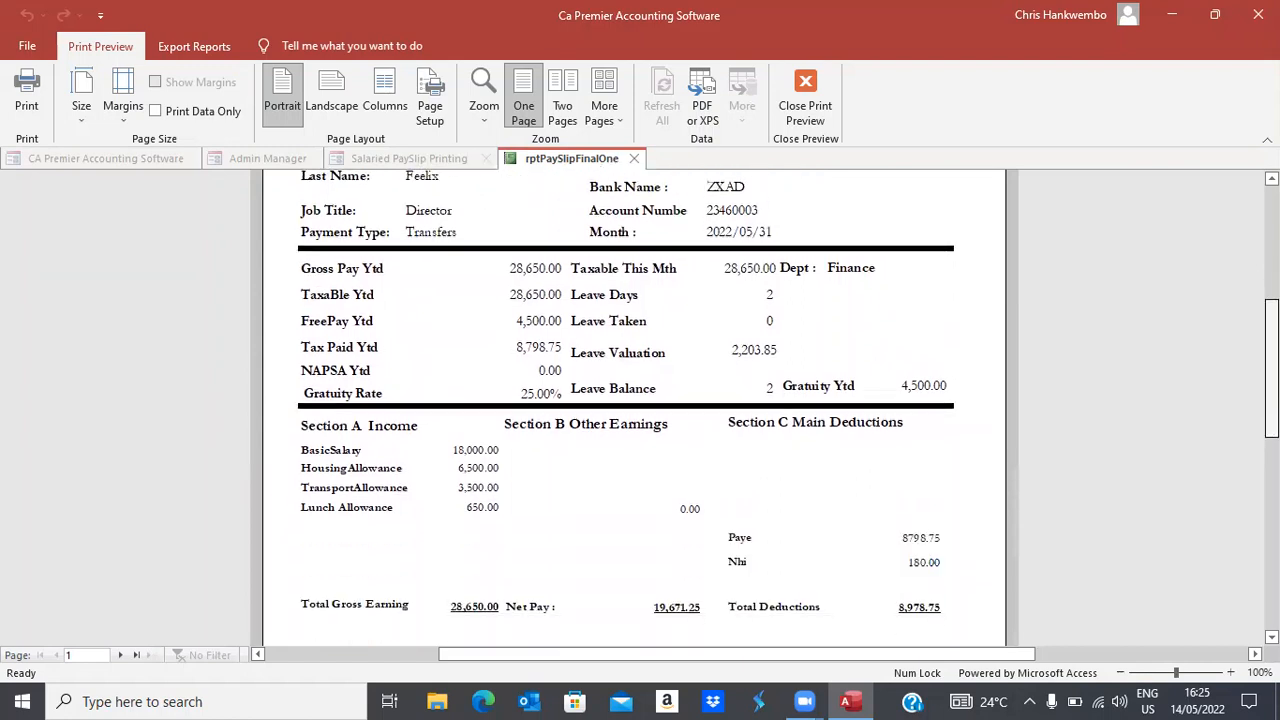
pyautogui.scroll(2, 634, 410)
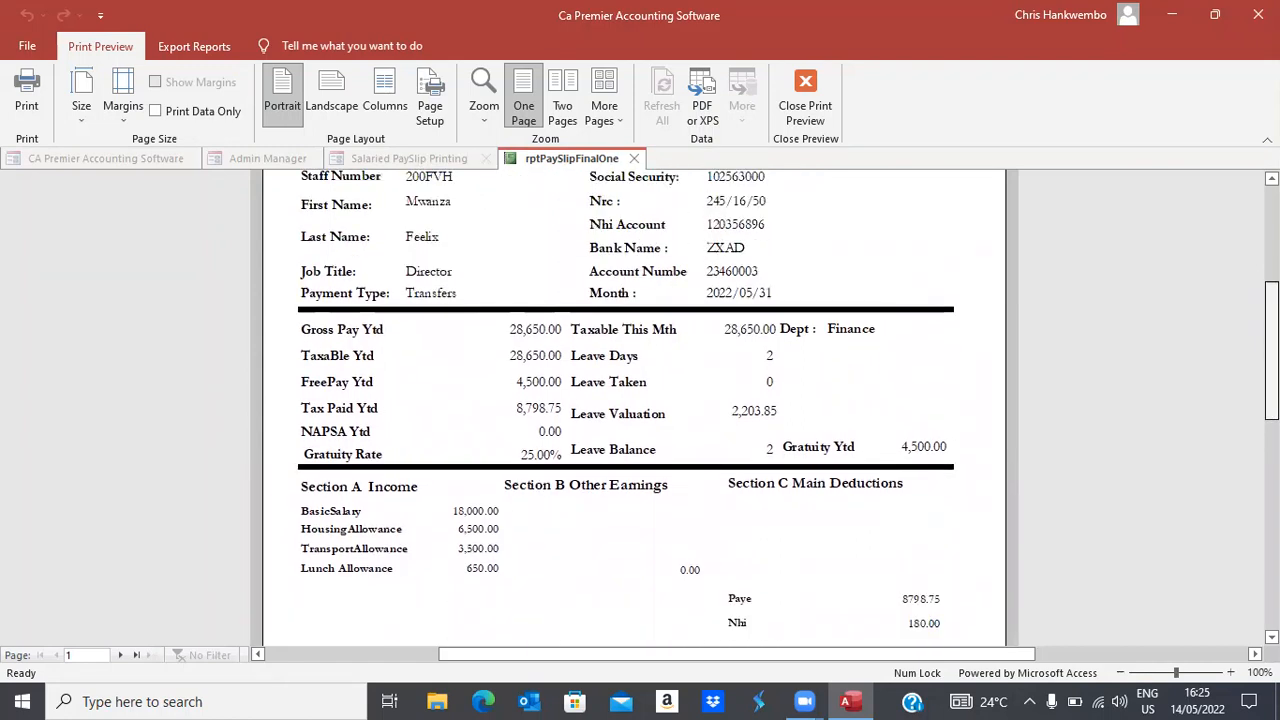
pyautogui.scroll(-2, 634, 410)
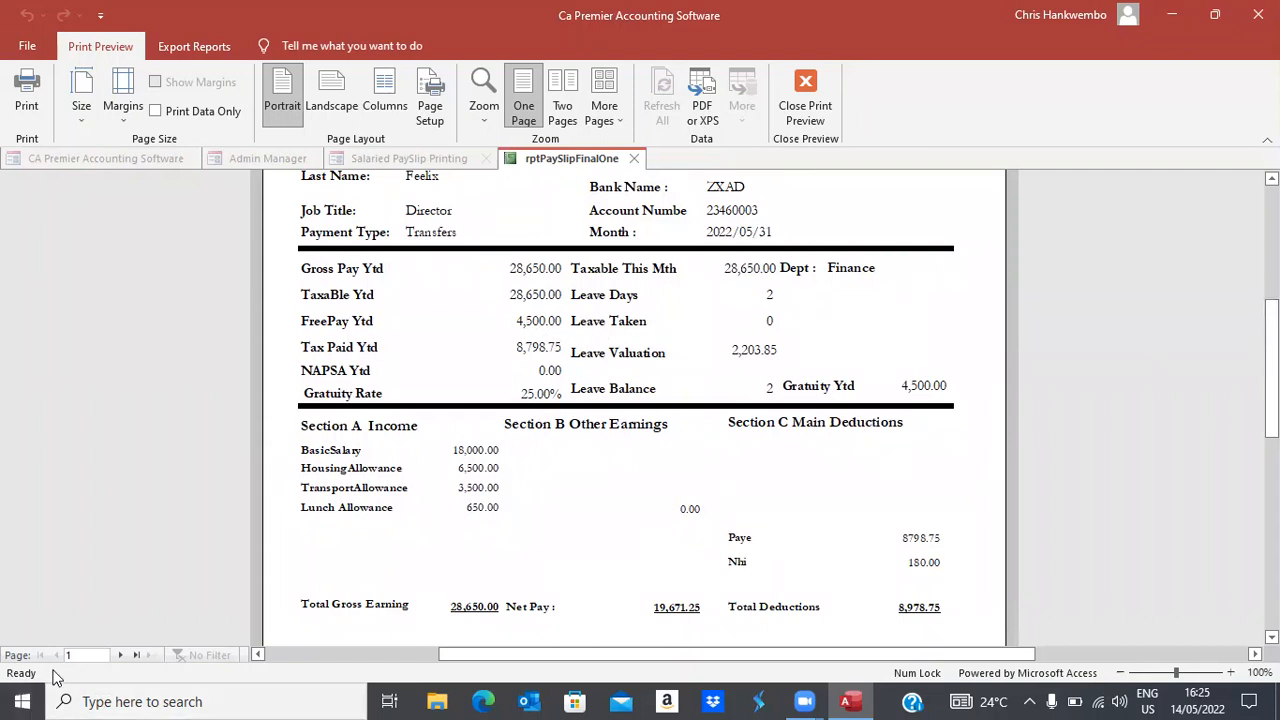
# Review the second employee's payslip, then close the print preview and the payslip printing form
pyautogui.click(120, 655)
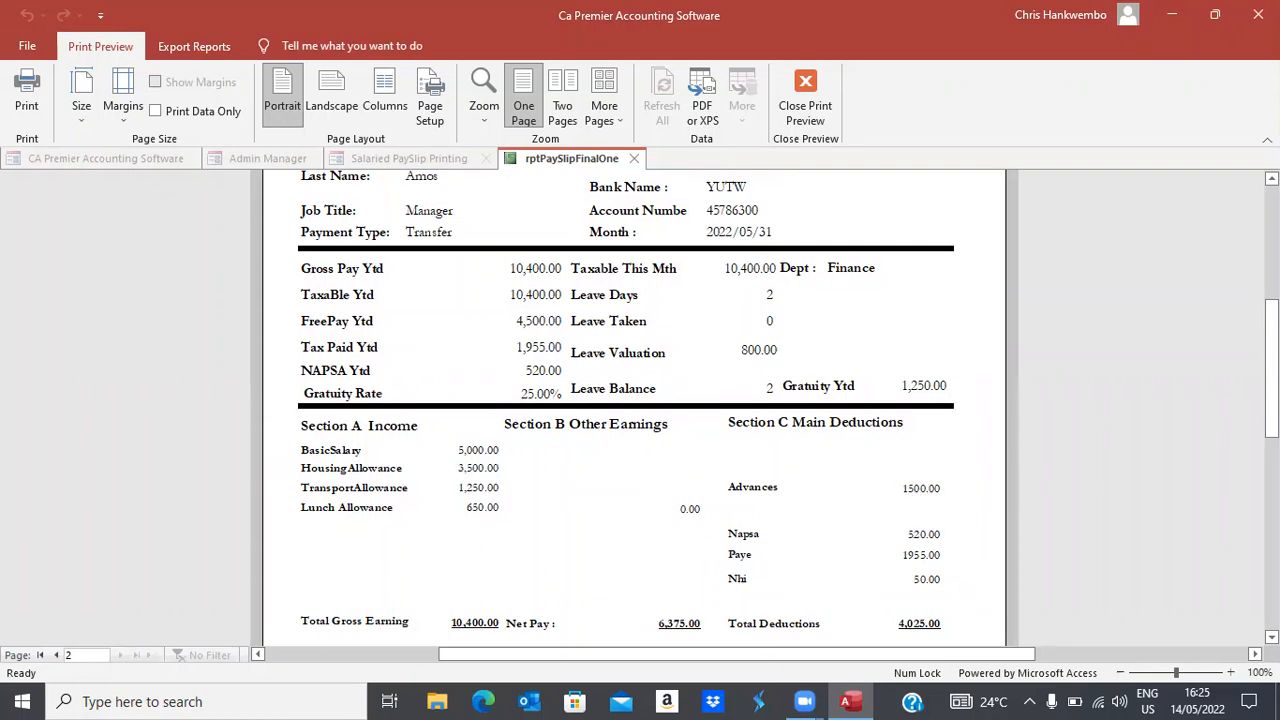
pyautogui.scroll(-3, 1090, 605)
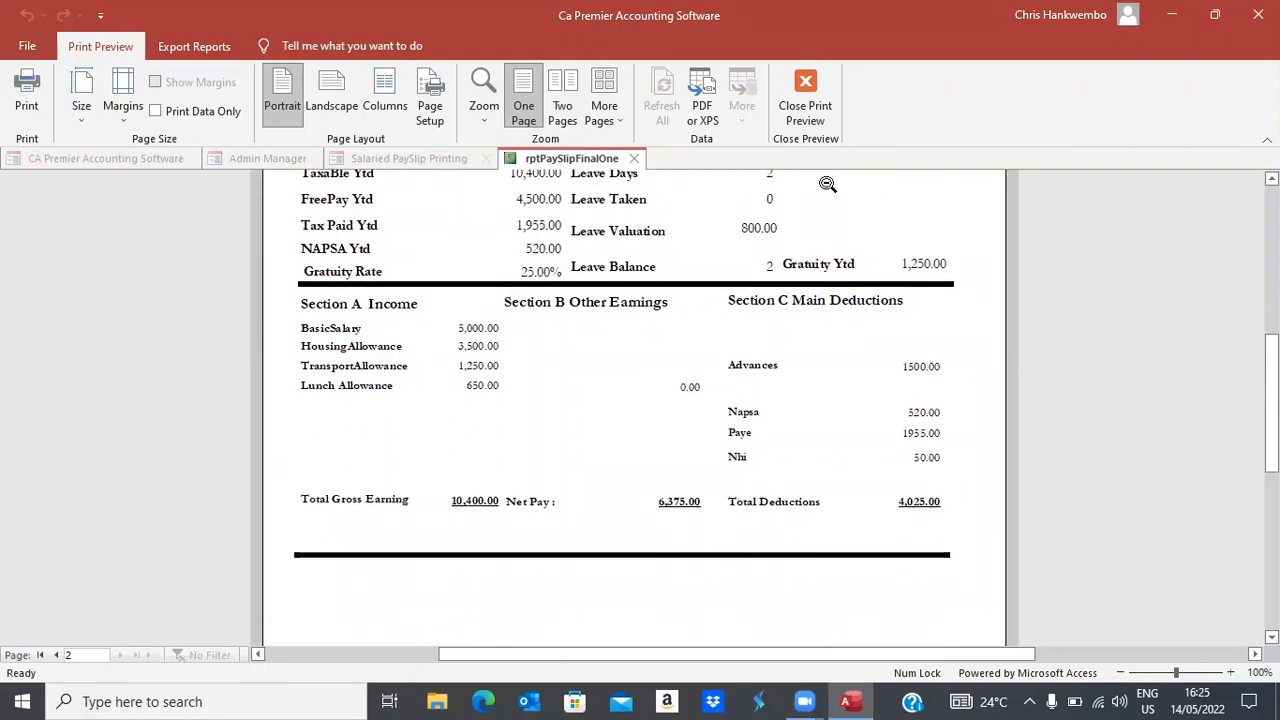
pyautogui.scroll(5, 634, 400)
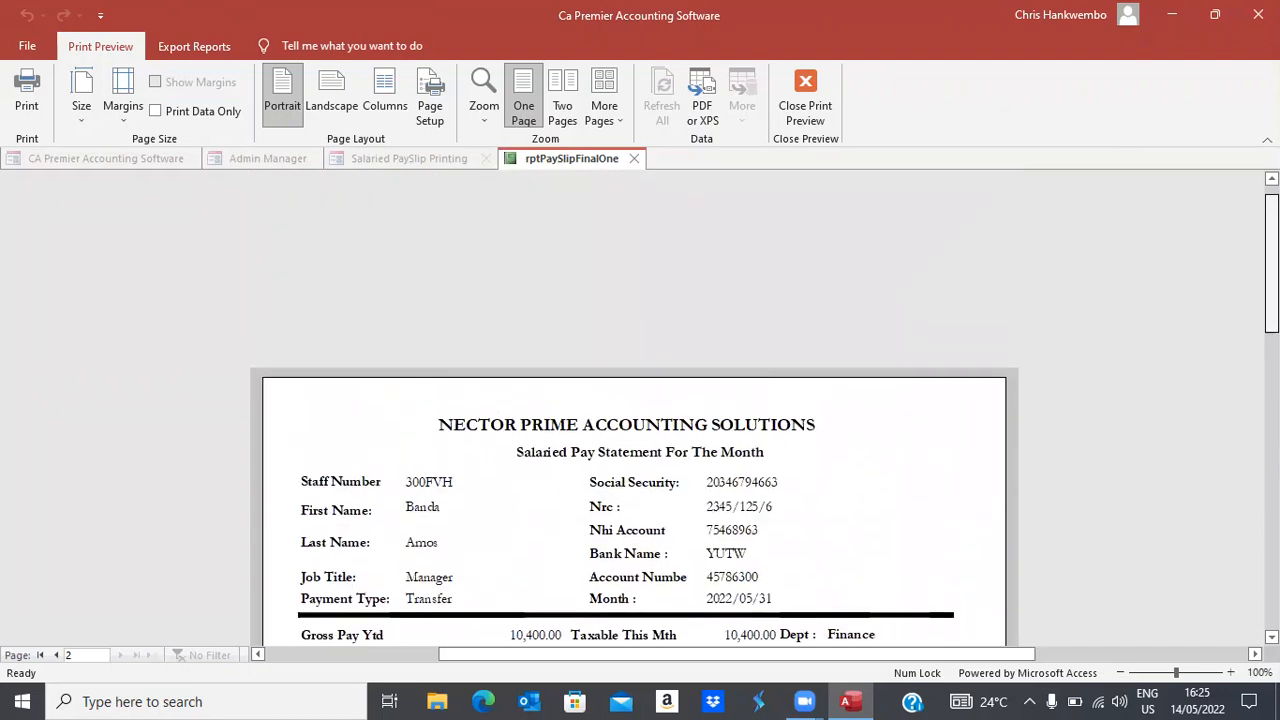
pyautogui.scroll(-4, 634, 420)
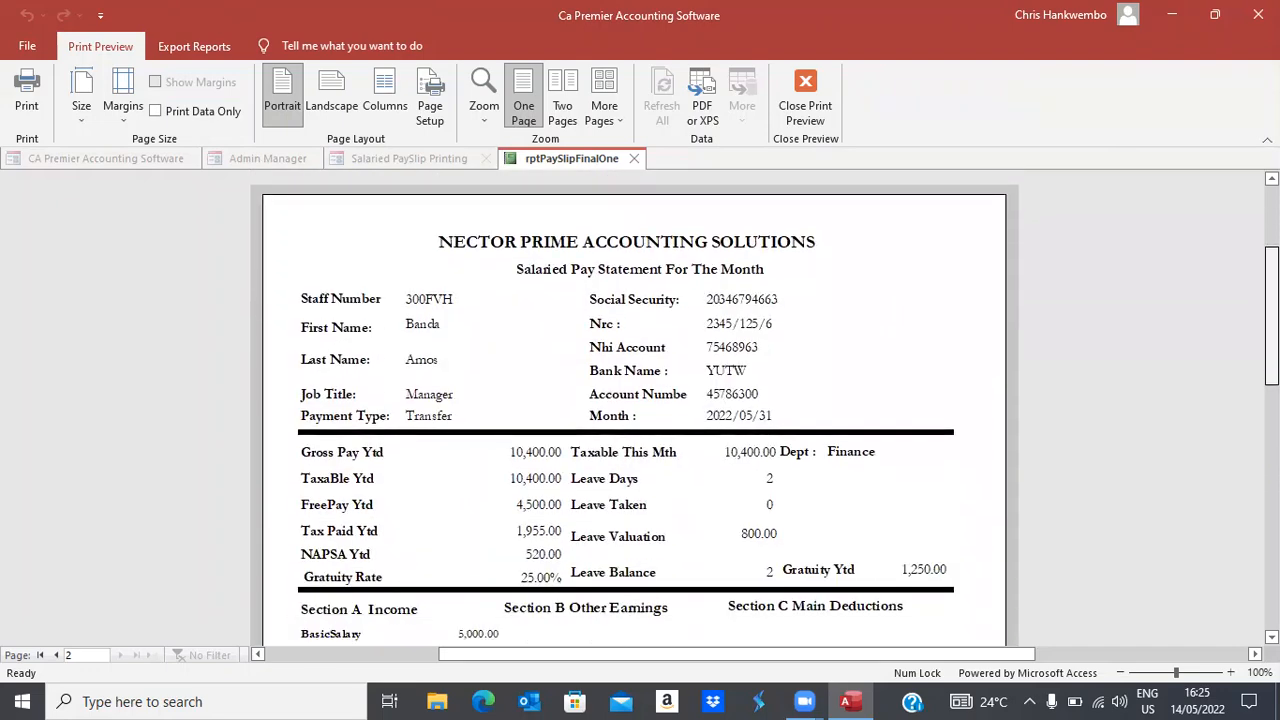
pyautogui.click(808, 112)
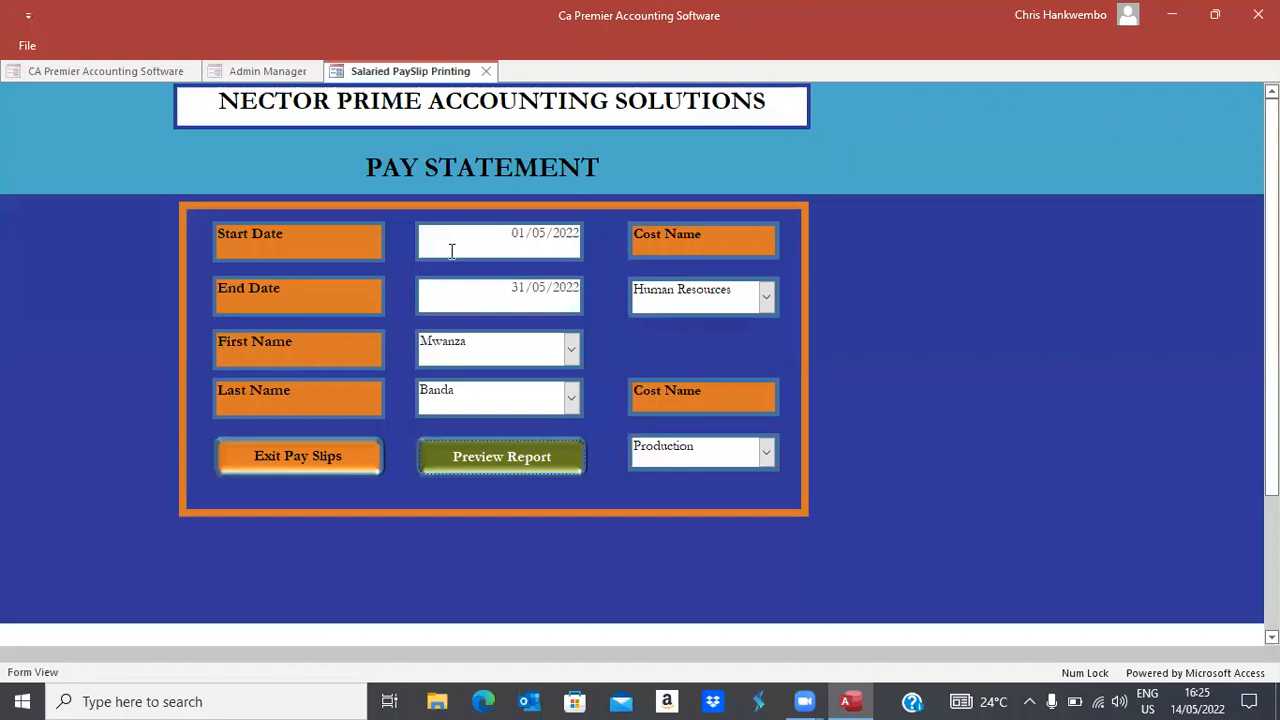
pyautogui.click(305, 460)
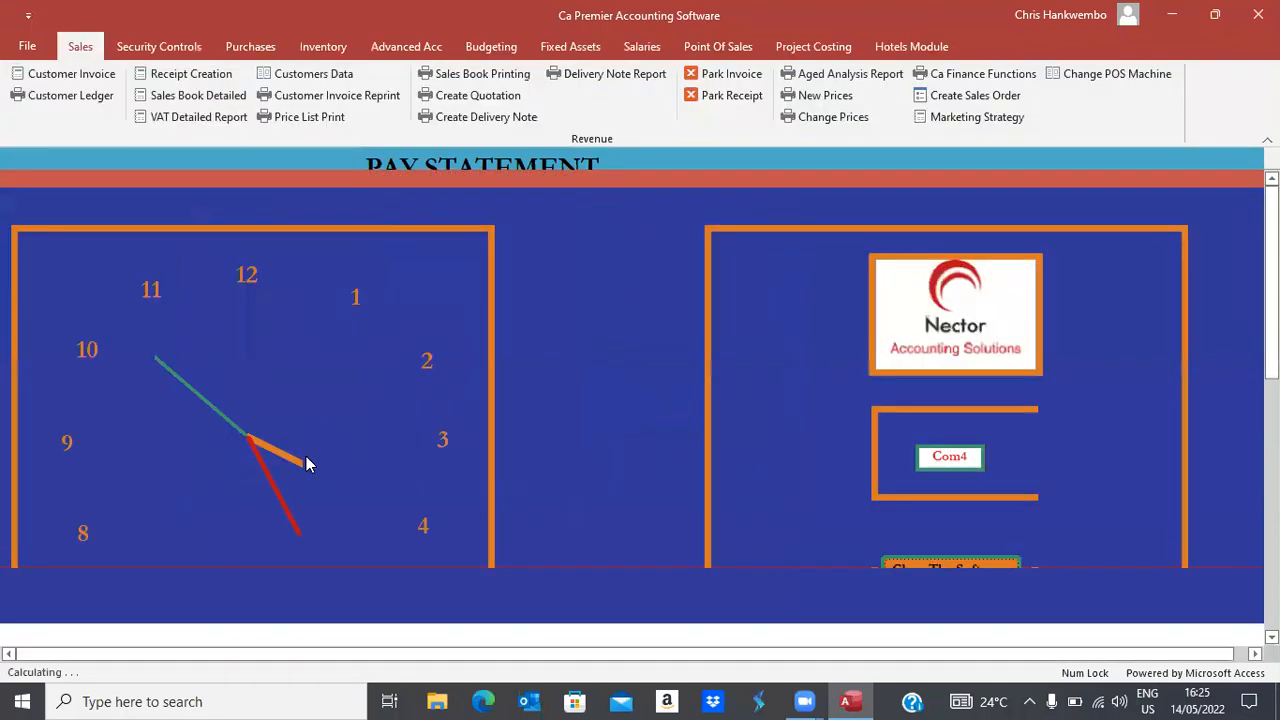